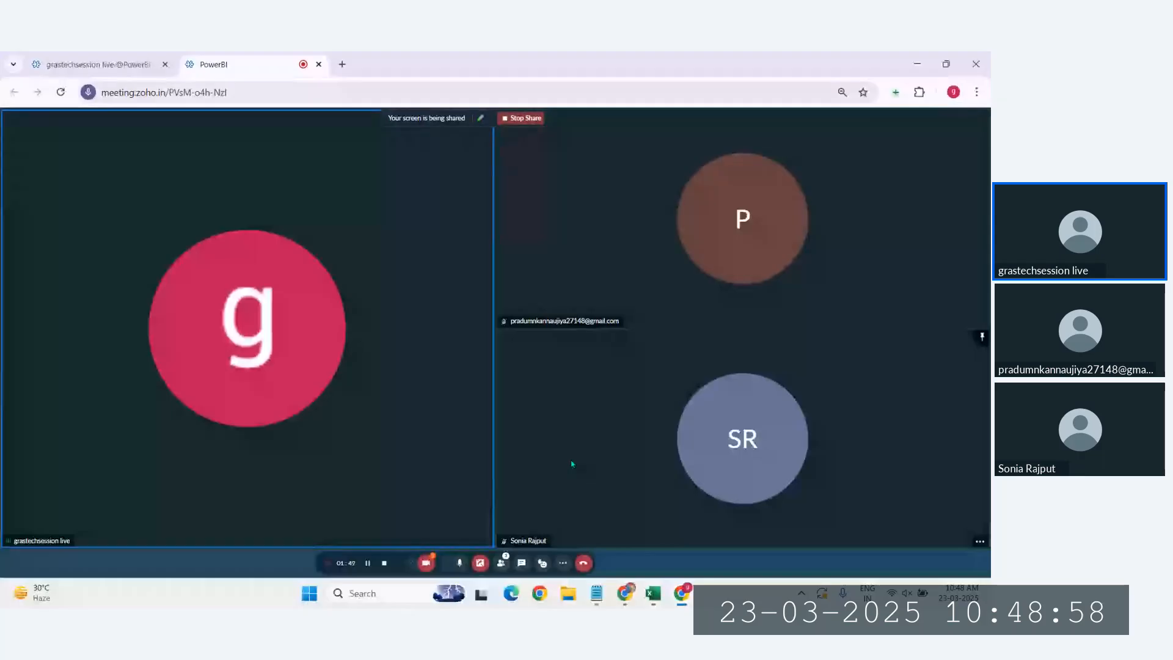
- Switch to Excel and create a new blank workbook
{"action": "key", "text": "alt+Tab"}
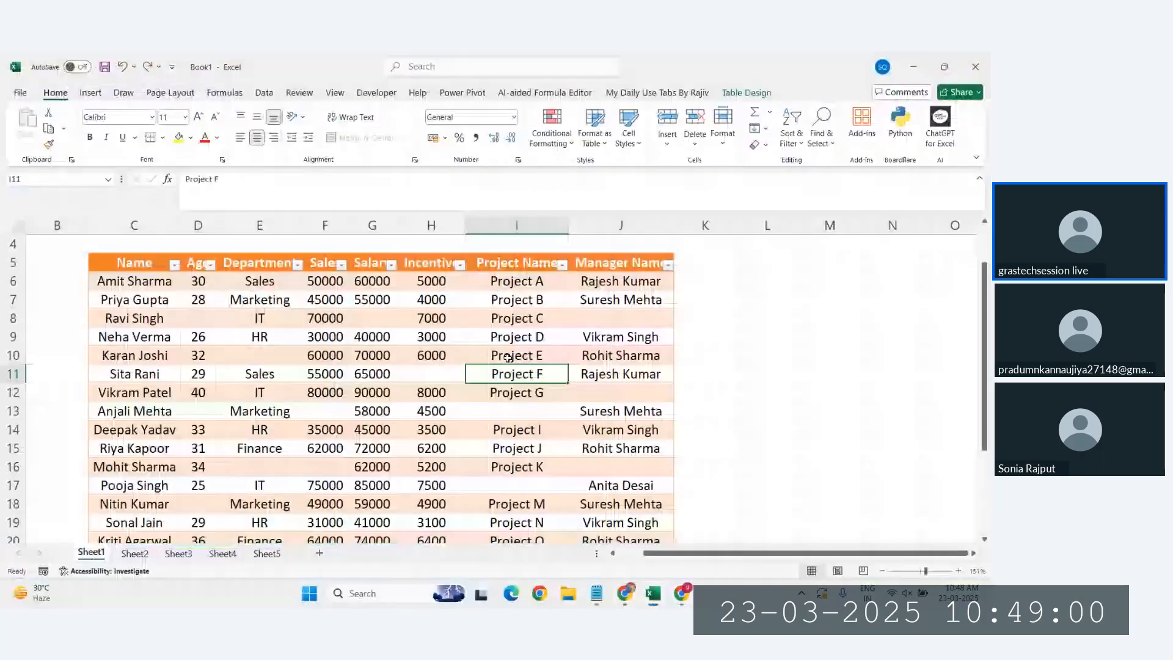
{"action": "scroll", "coordinate": [508, 357], "scroll_direction": "down", "scroll_amount": 1}
{"action": "scroll", "coordinate": [580, 421], "scroll_direction": "down", "scroll_amount": 1}
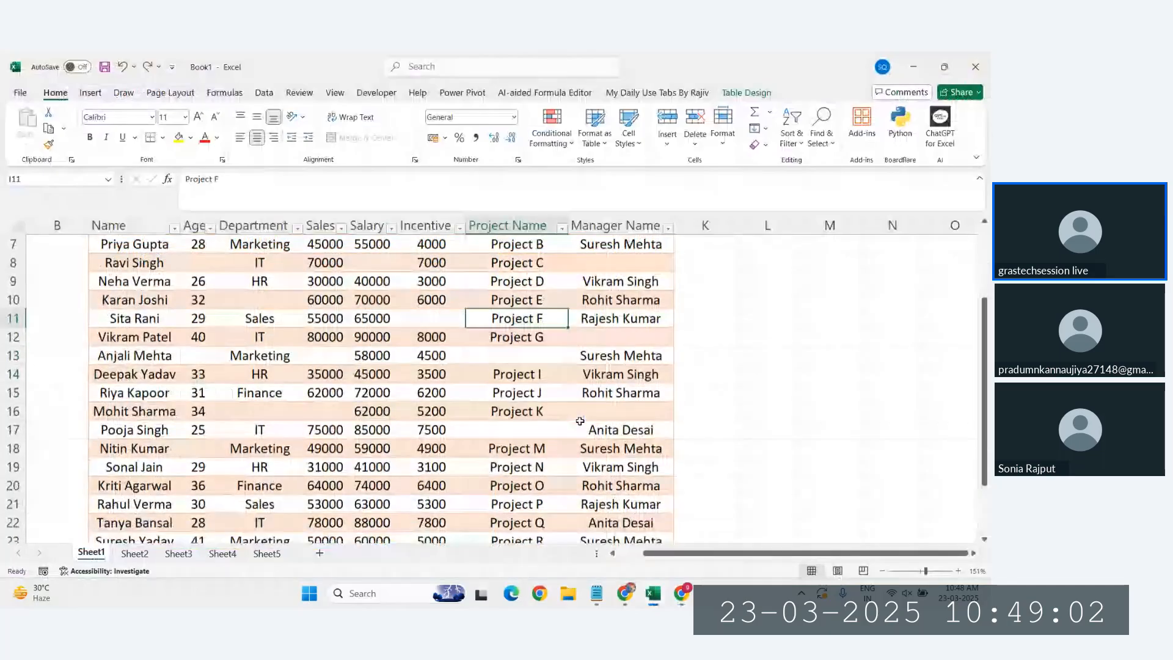
{"action": "scroll", "coordinate": [580, 421], "scroll_direction": "down", "scroll_amount": 2}
{"action": "scroll", "coordinate": [648, 438], "scroll_direction": "up", "scroll_amount": 1}
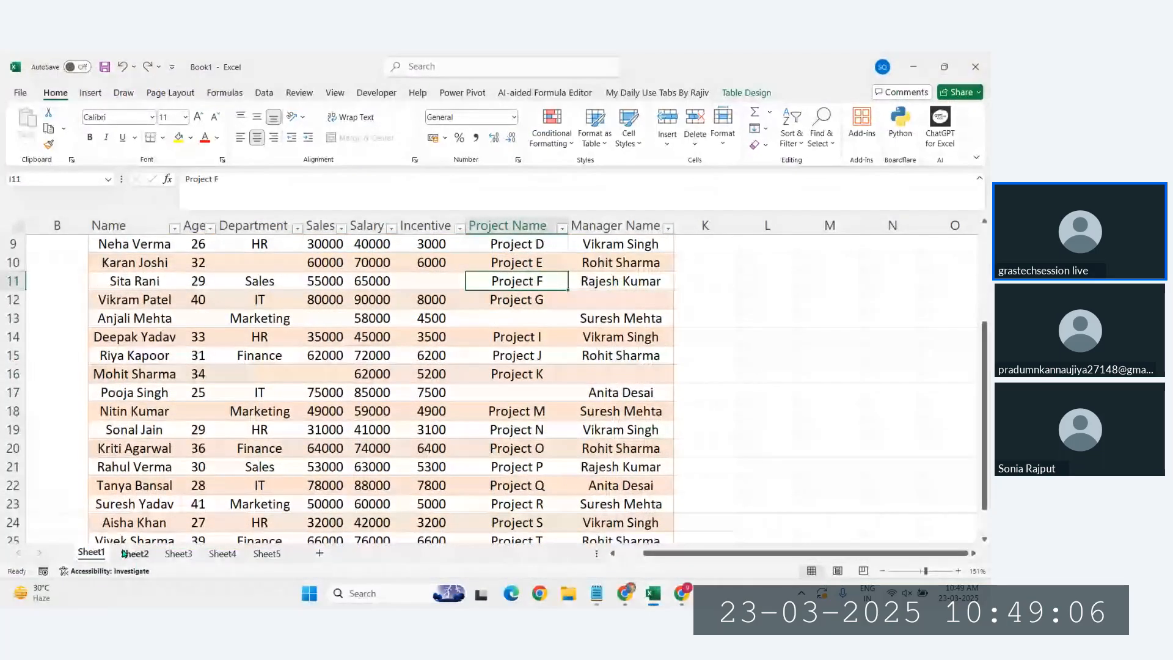
{"action": "left_click", "coordinate": [124, 553]}
{"action": "key", "text": "ctrl+n"}
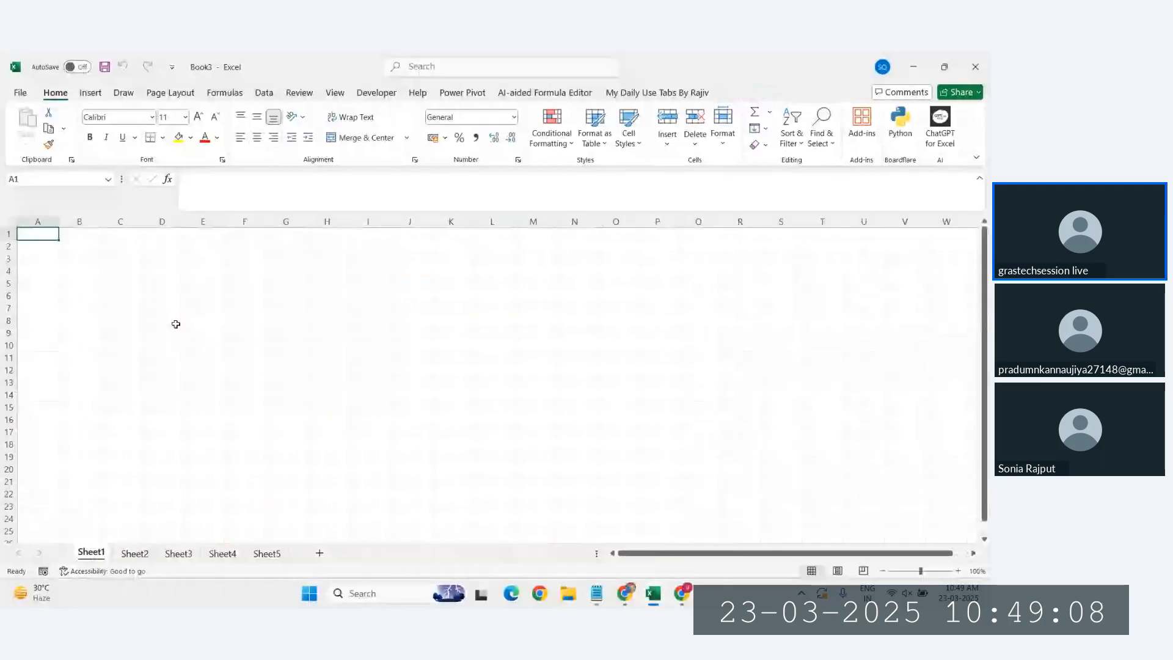
{"action": "scroll", "coordinate": [191, 317], "scroll_direction": "up", "scroll_amount": 1}
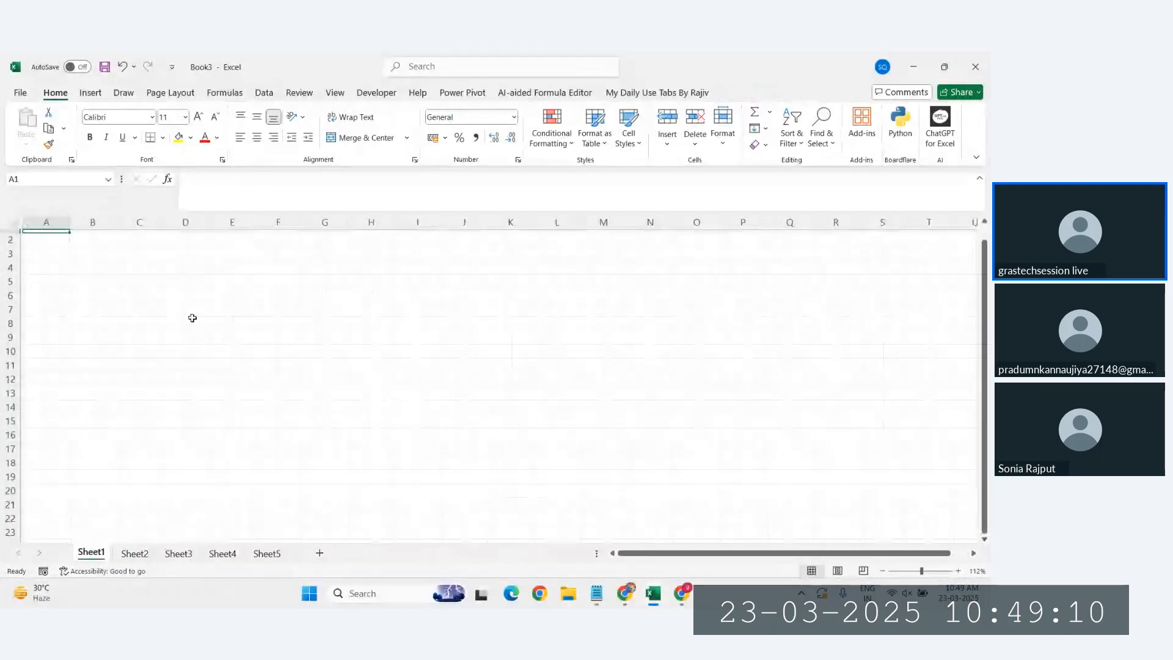
- Enter "Limited Data" in cell D5 and widen column D to fit the text
{"action": "left_click", "coordinate": [241, 327]}
{"action": "left_click", "coordinate": [181, 290]}
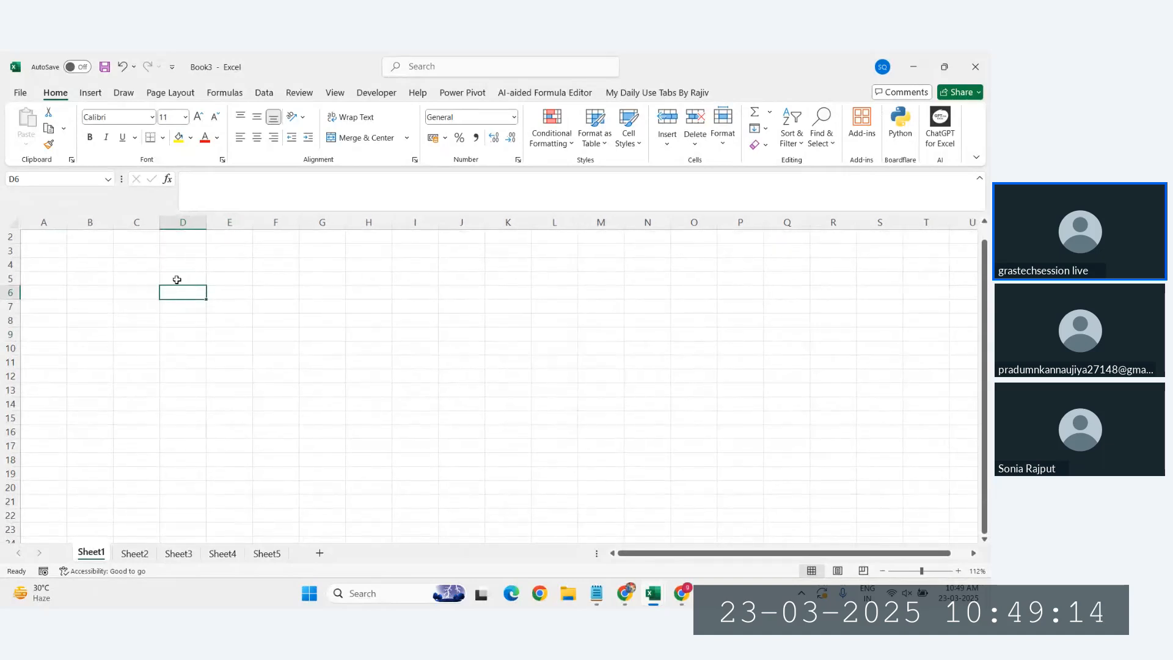
{"action": "left_click", "coordinate": [176, 279]}
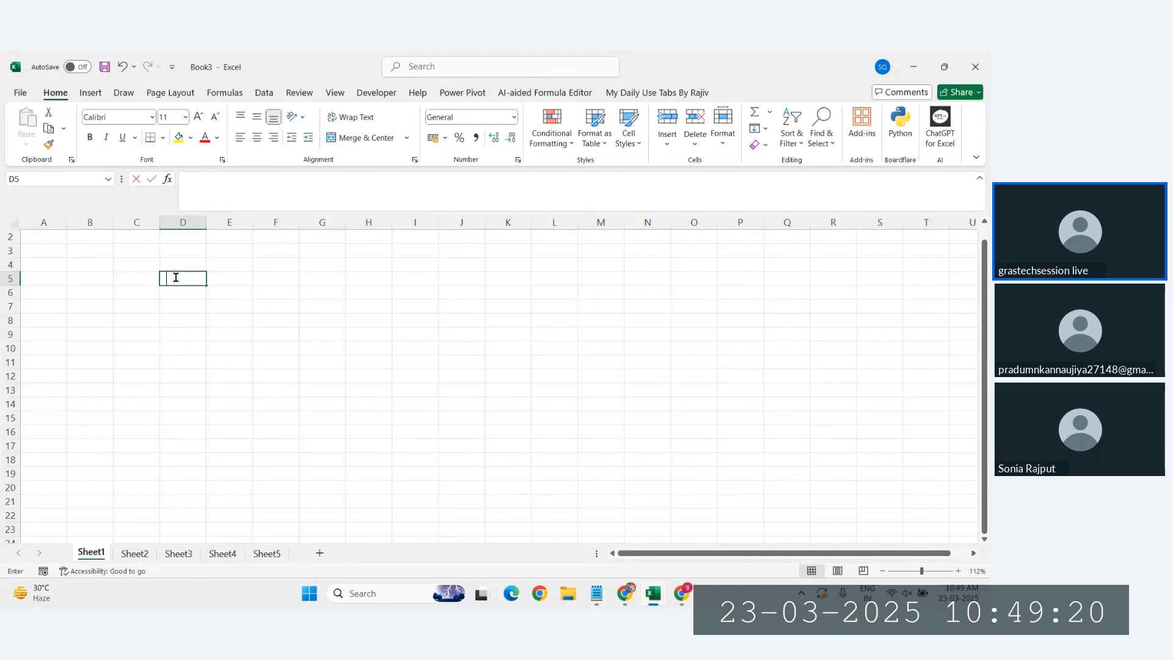
{"action": "type", "text": "Limited Data"}
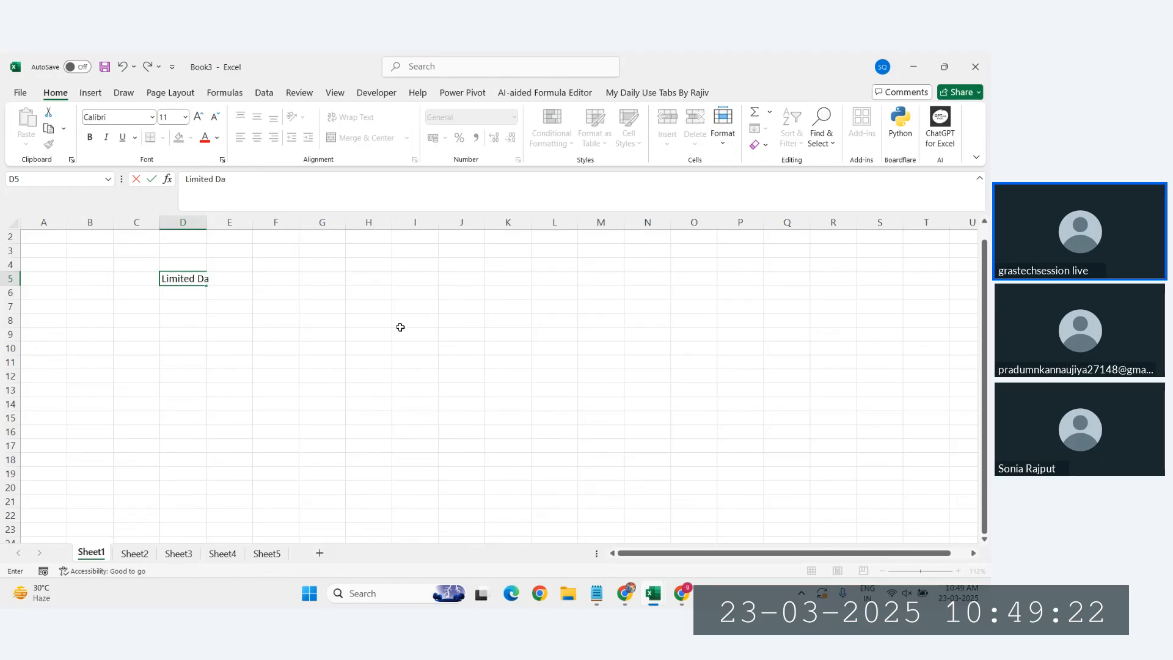
{"action": "key", "text": "Tab"}
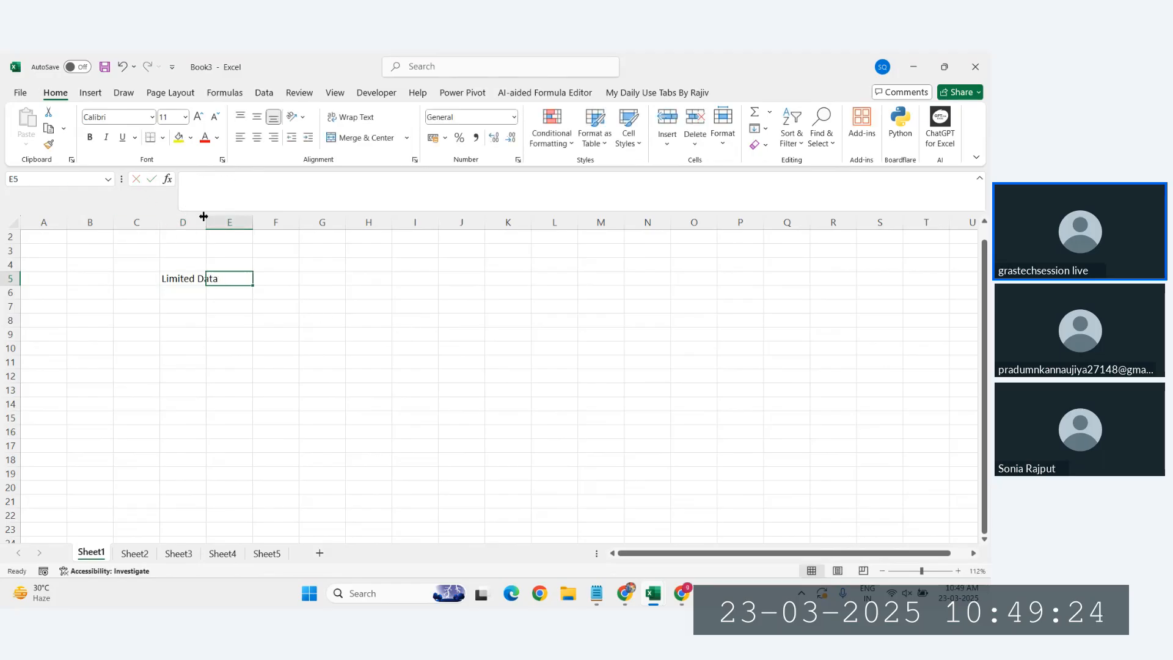
{"action": "double_click", "coordinate": [206, 222]}
- Enter "Visuals" in cell F5 and "Dashboard" in cell G5
{"action": "left_click", "coordinate": [279, 281]}
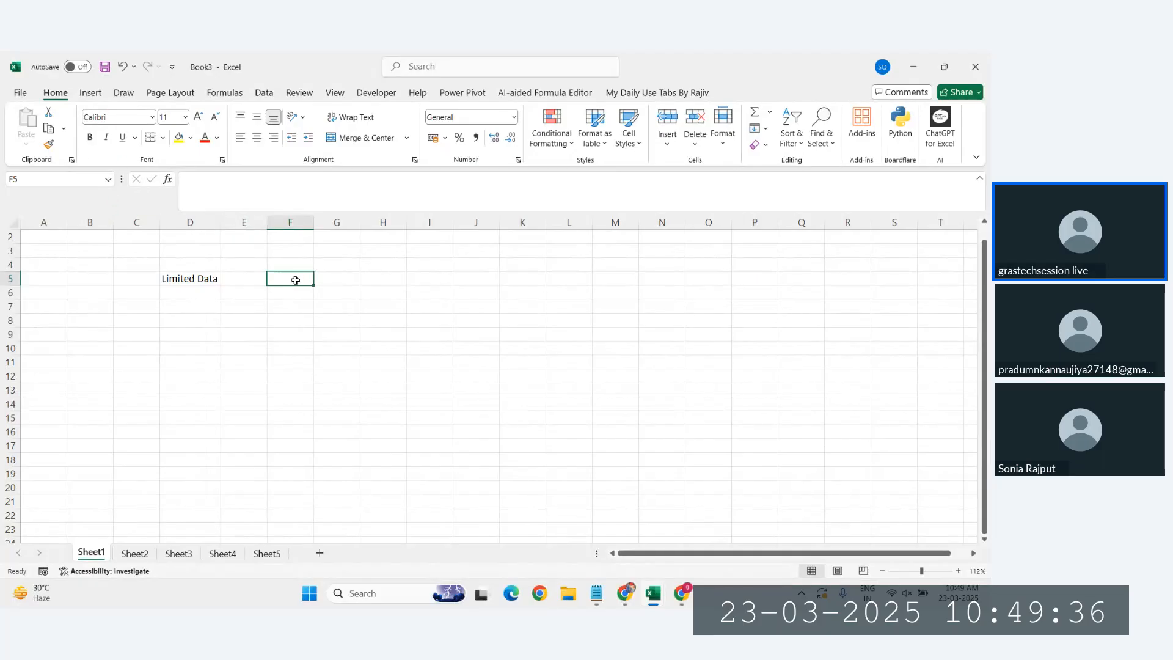
{"action": "type", "text": "Visuals"}
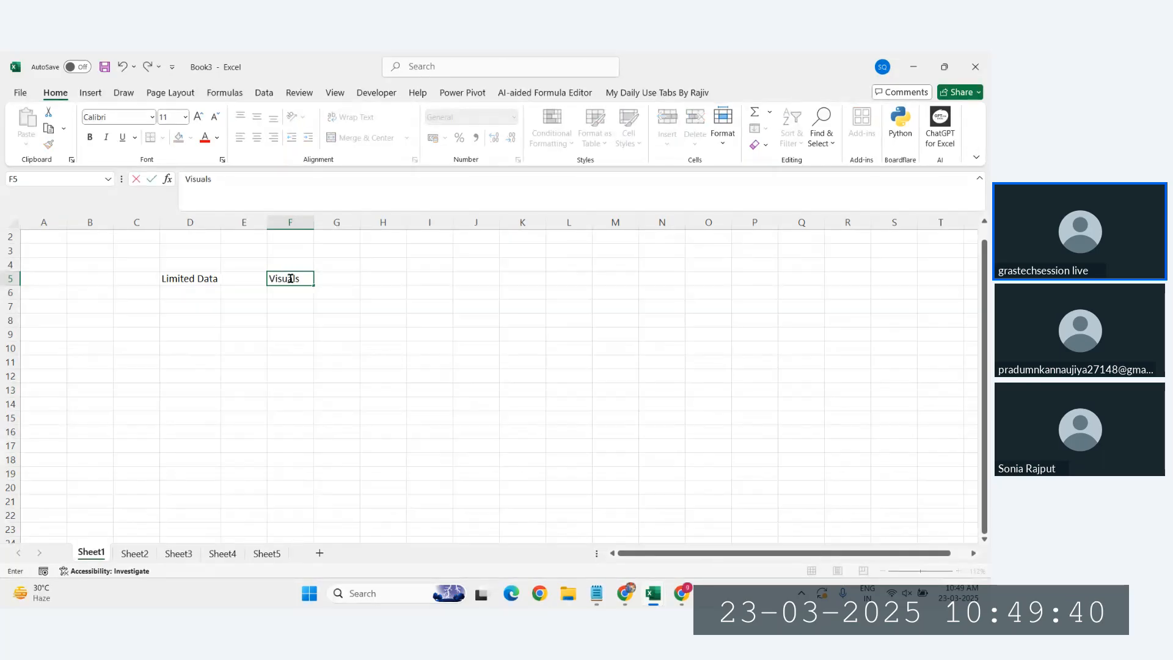
{"action": "key", "text": "Return"}
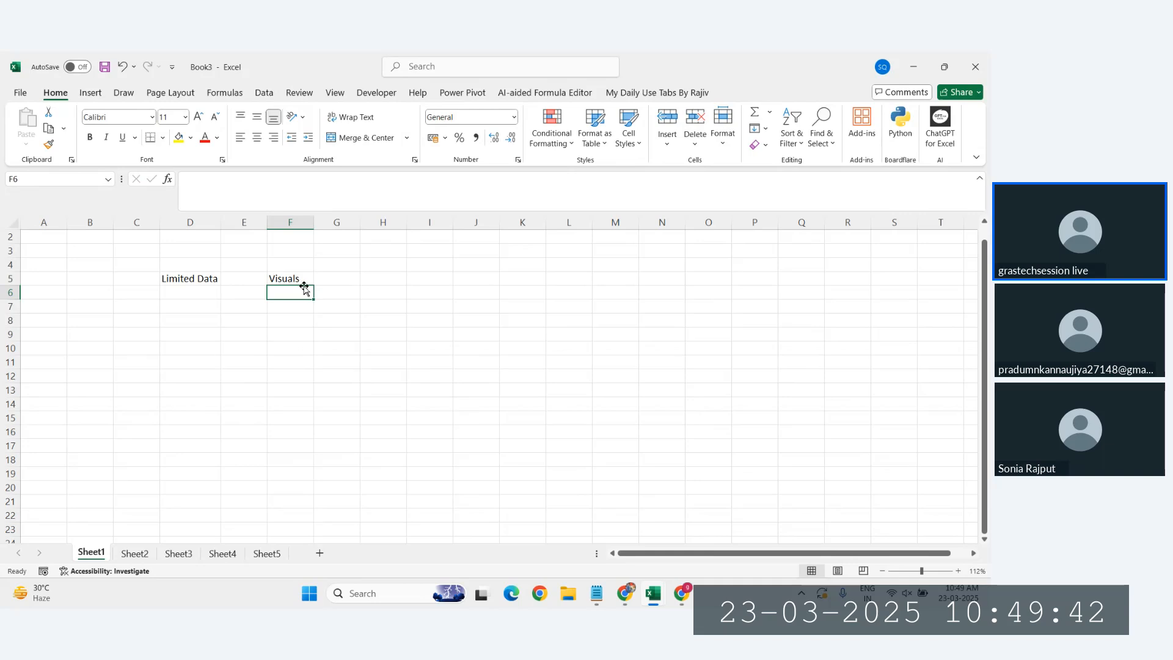
{"action": "key", "text": "Up"}
{"action": "key", "text": "Right"}
{"action": "type", "text": "Das"}
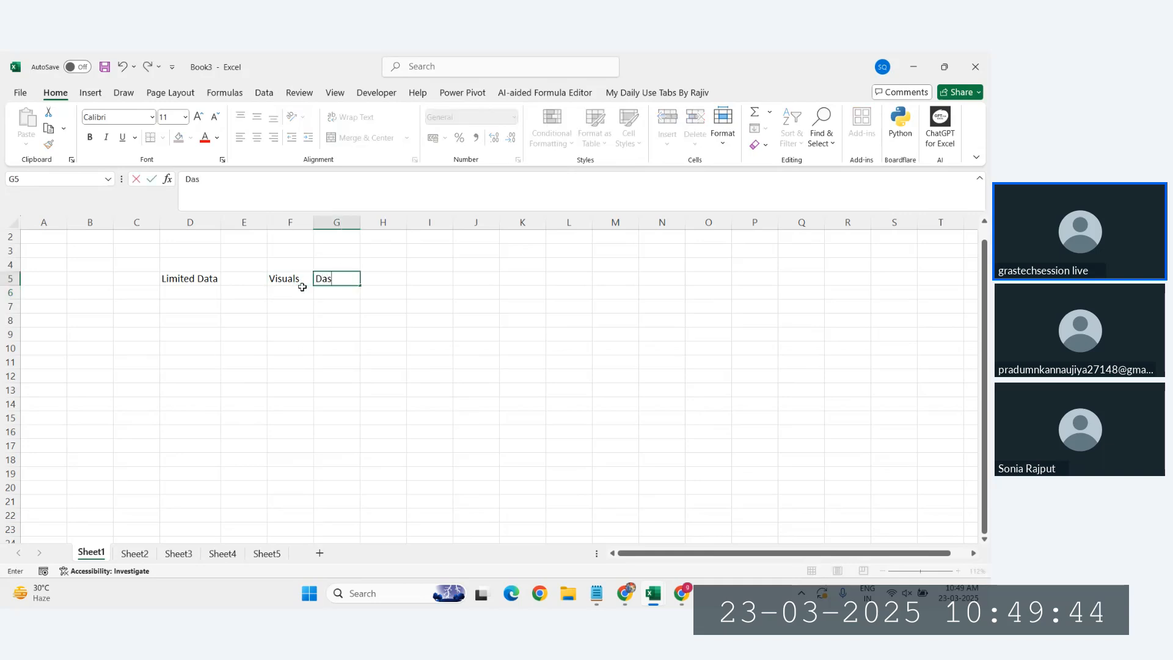
{"action": "type", "text": "h"}
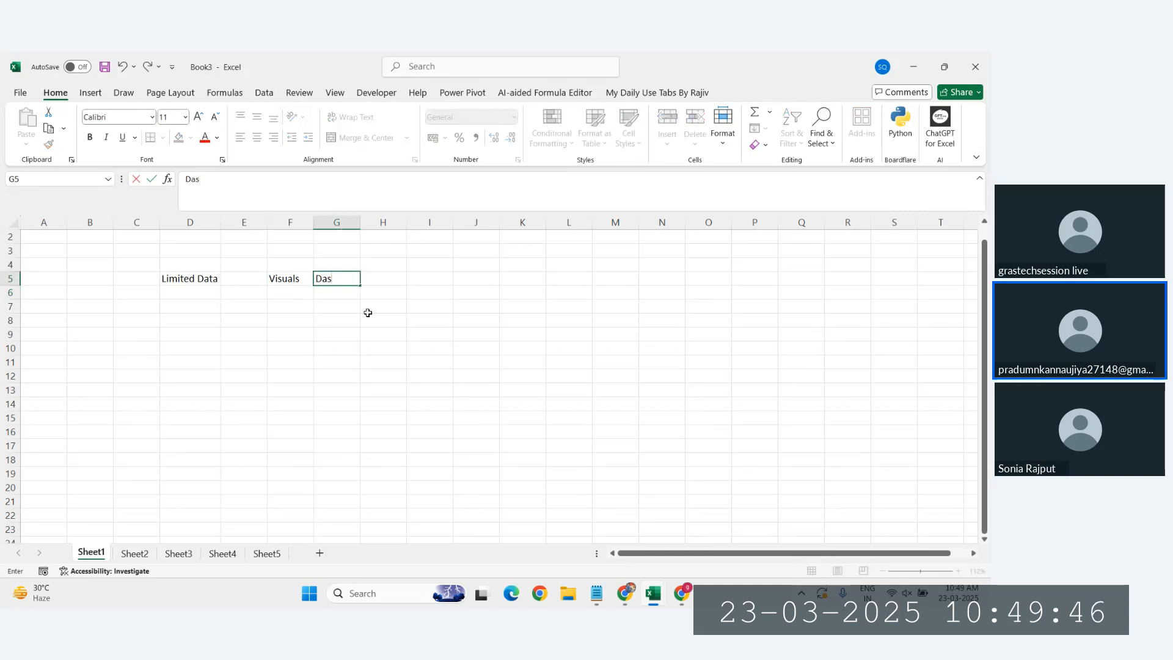
{"action": "type", "text": "board"}
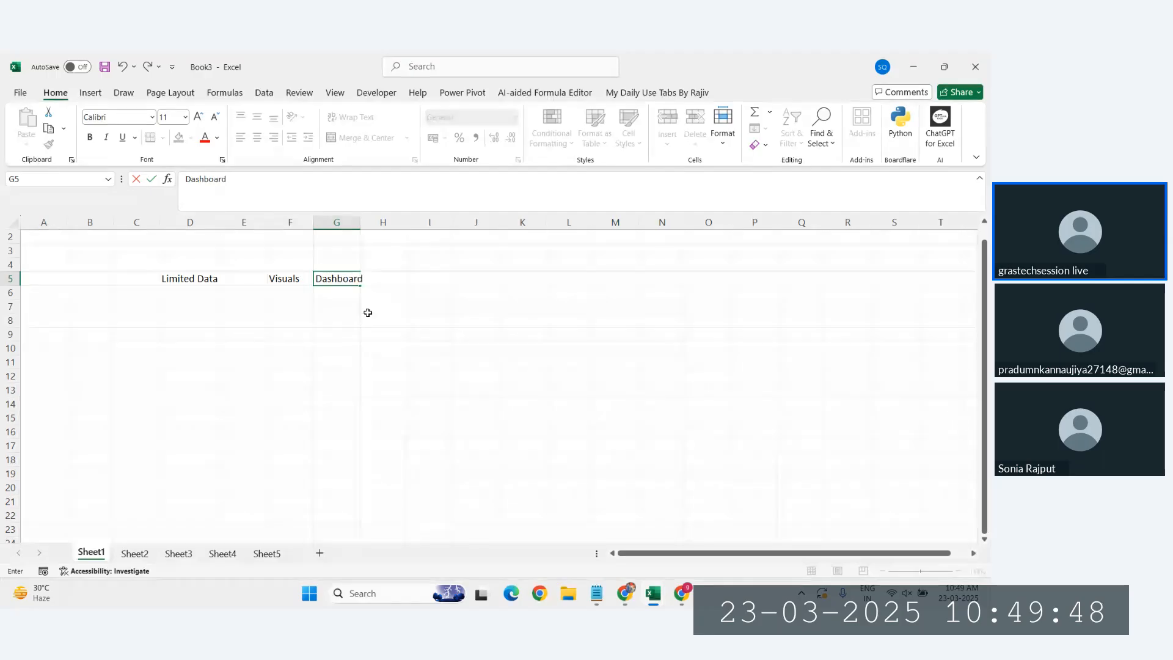
{"action": "key", "text": "Return"}
- Enter "10 lakhs" in cell J5, on the same row as the Limited Data entry
{"action": "left_click", "coordinate": [187, 294]}
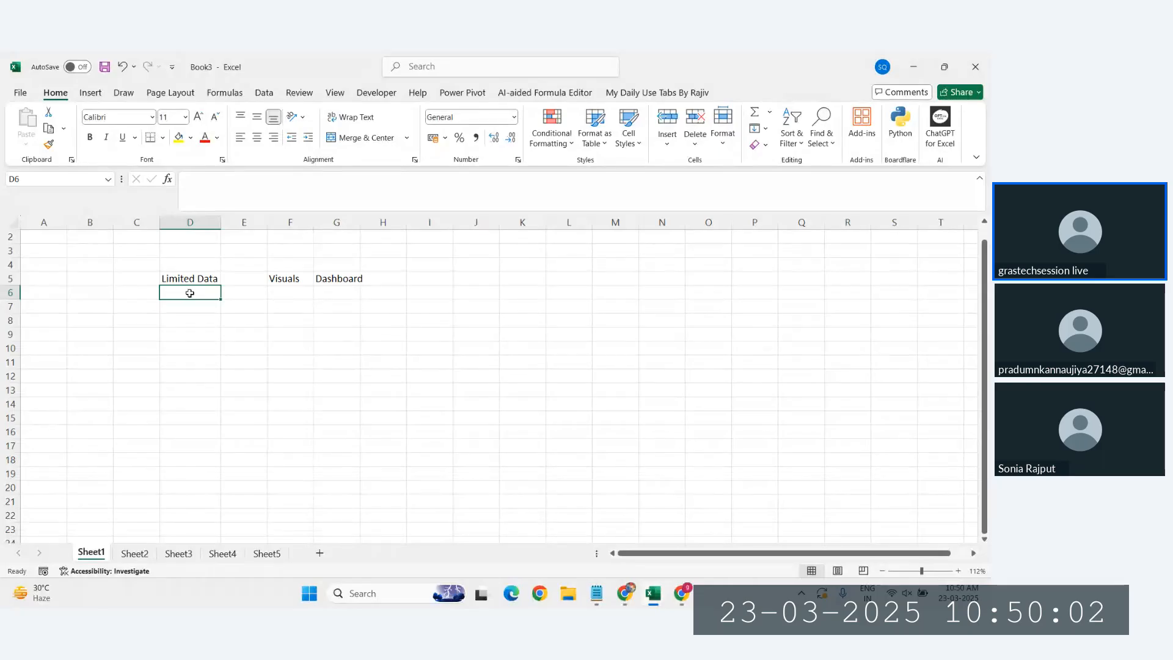
{"action": "left_click", "coordinate": [456, 279]}
{"action": "type", "text": "10"}
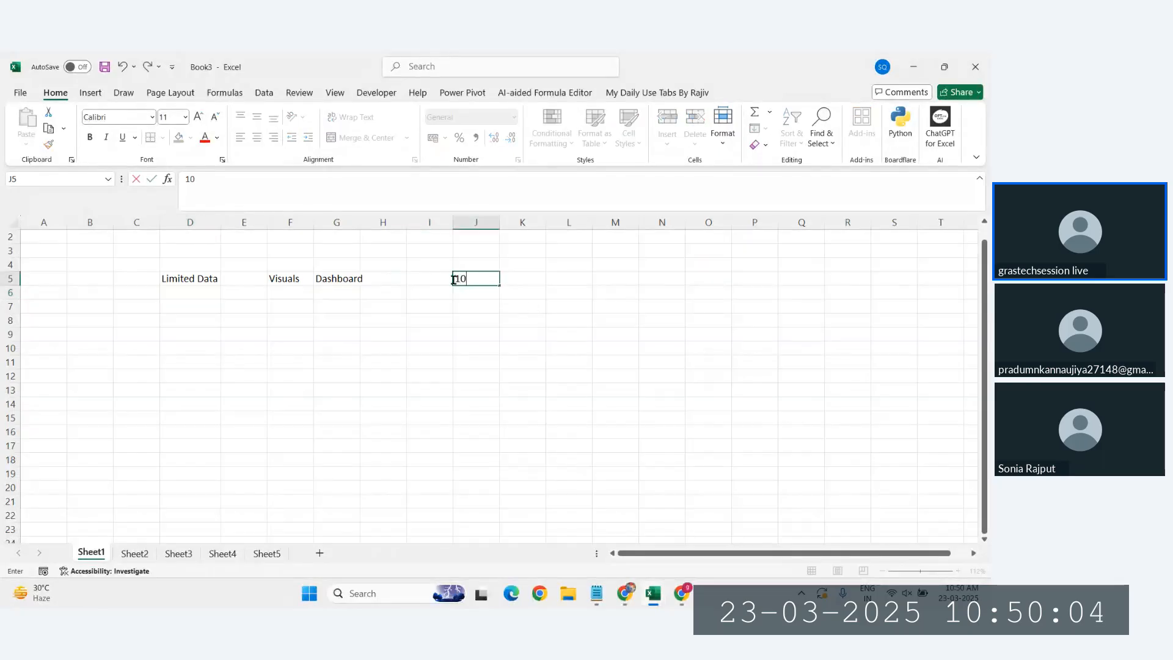
{"action": "type", "text": " lakhs"}
{"action": "key", "text": "Return"}
{"action": "key", "text": "Left"}
{"action": "key", "text": "Left"}
{"action": "key", "text": "Left"}
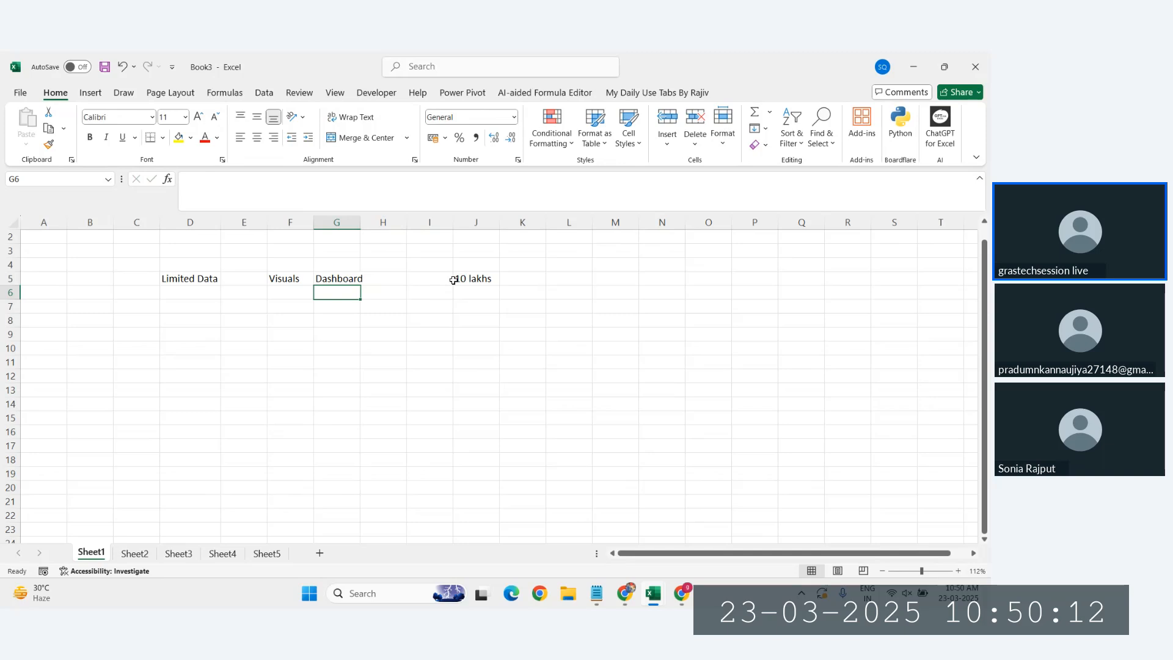
- Enter "Databases" in cell D7 and "SQL" in cell F7
{"action": "left_click", "coordinate": [196, 307]}
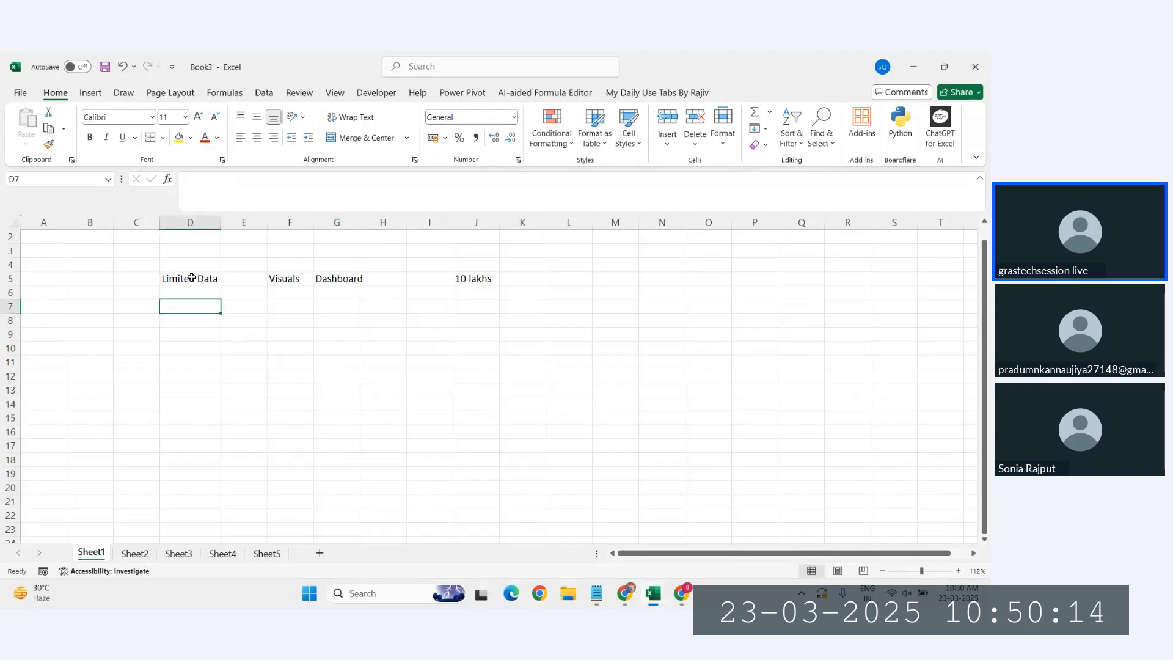
{"action": "left_click_drag", "start_coordinate": [192, 278], "coordinate": [347, 293]}
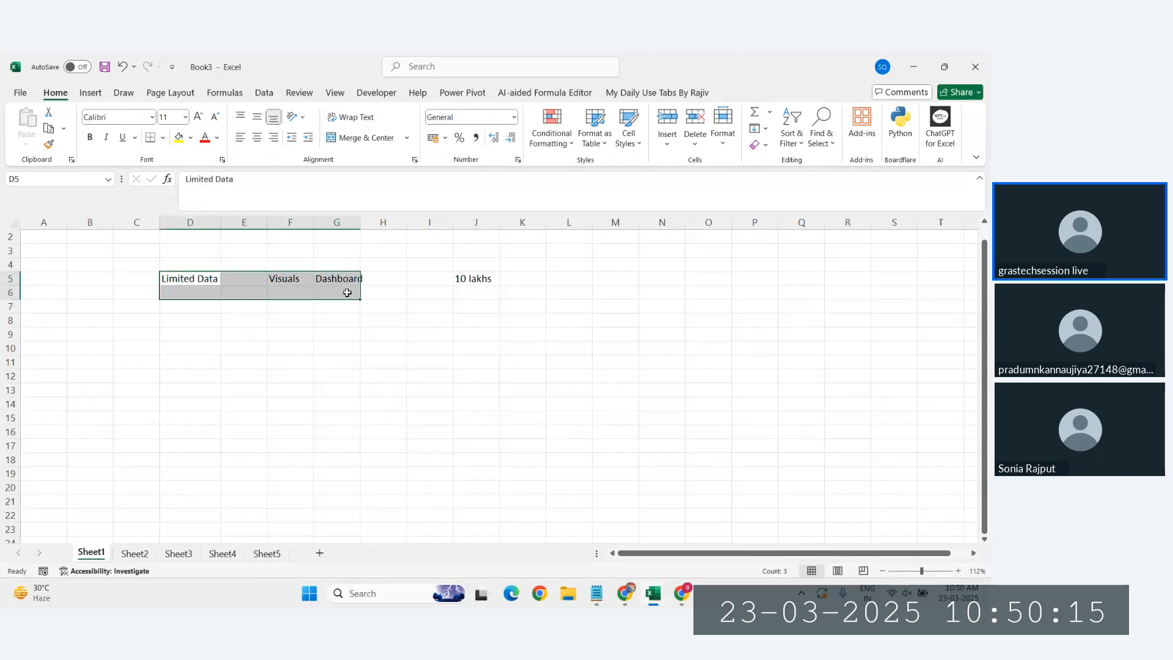
{"action": "left_click", "coordinate": [190, 308]}
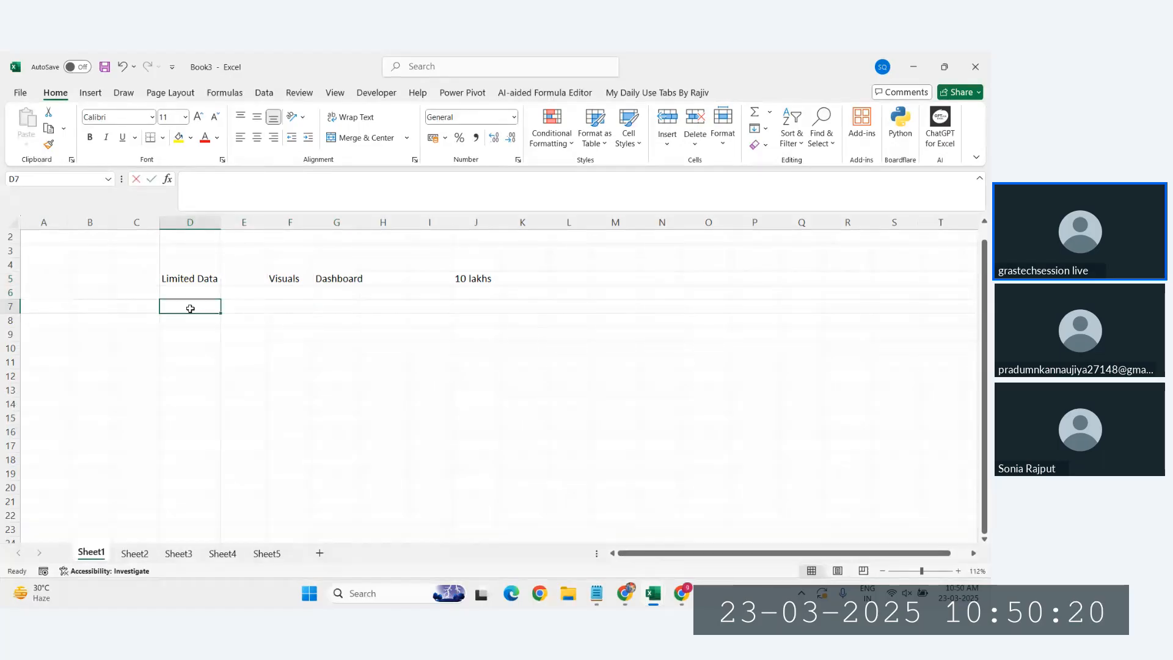
{"action": "type", "text": "Databases"}
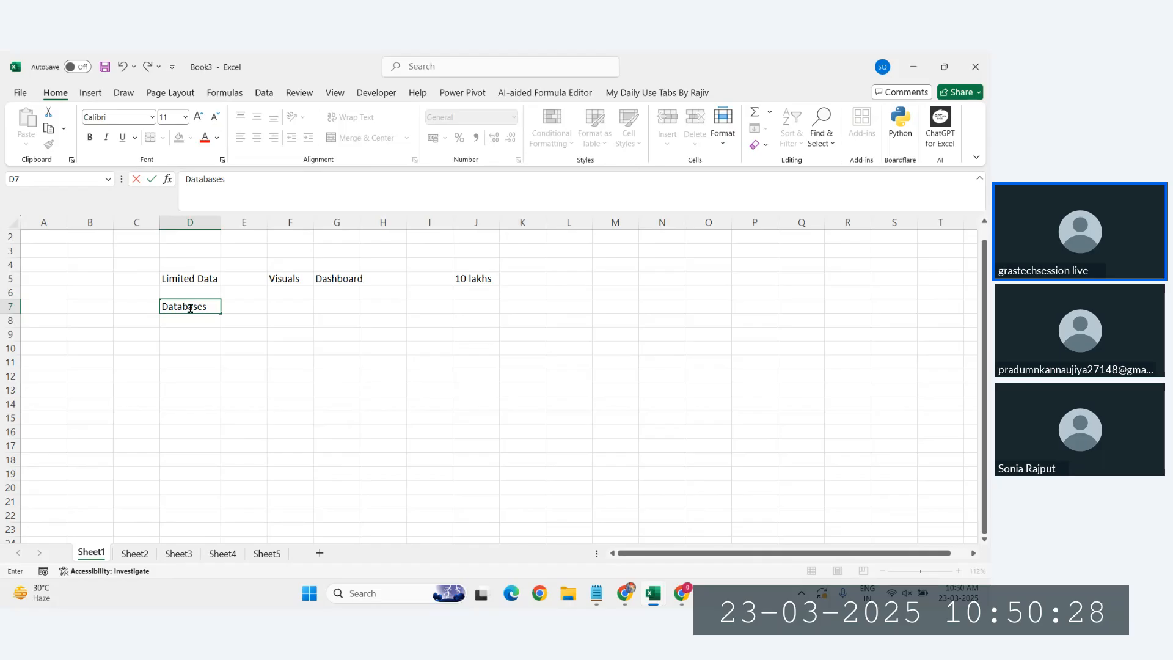
{"action": "left_click", "coordinate": [291, 308]}
{"action": "type", "text": "SQL"}
{"action": "key", "text": "Tab"}
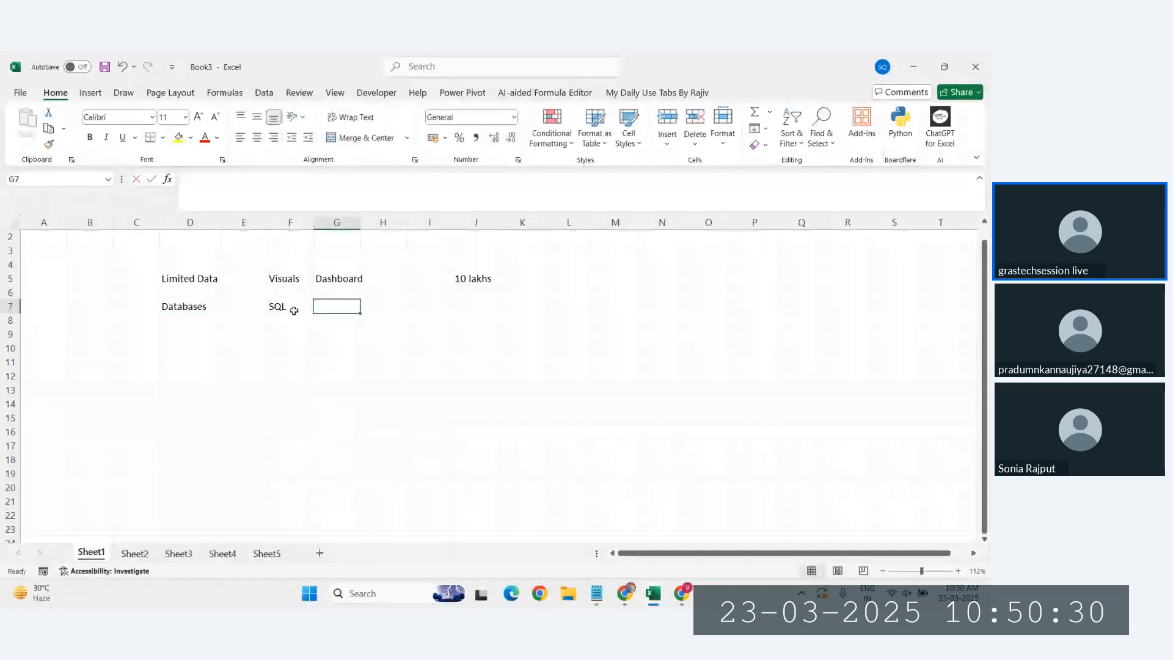
- List "MYSQL", "Sql Server" and "Etc" down cells G7 to G9
{"action": "type", "text": "MYSQL"}
{"action": "key", "text": "Return"}
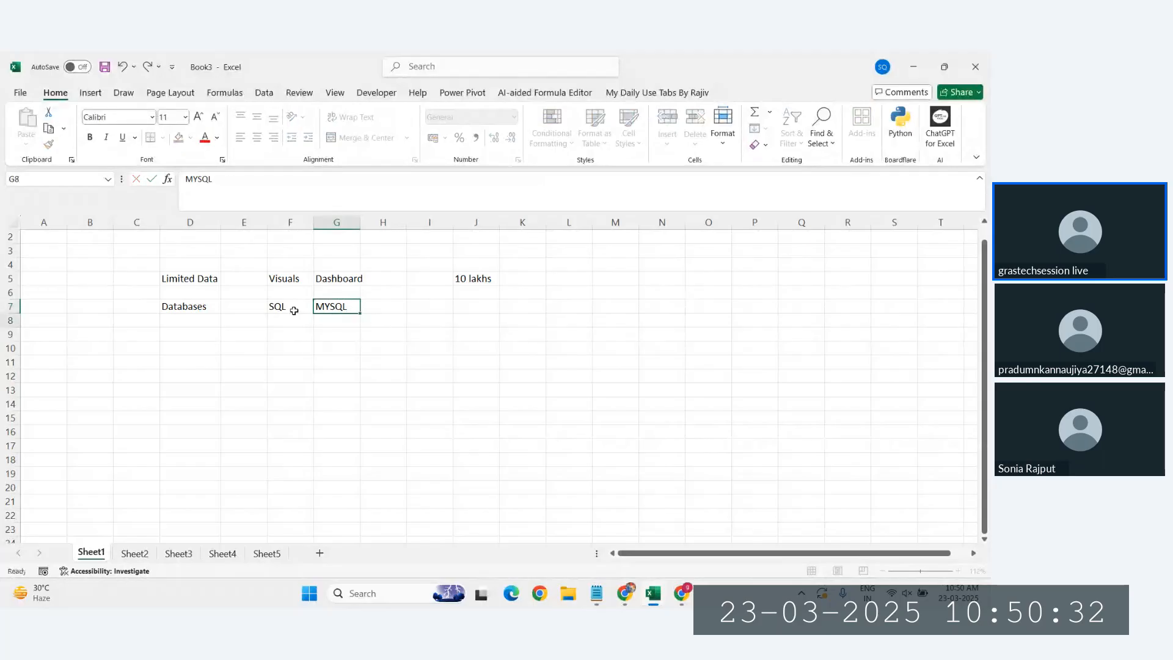
{"action": "type", "text": "Sql Server"}
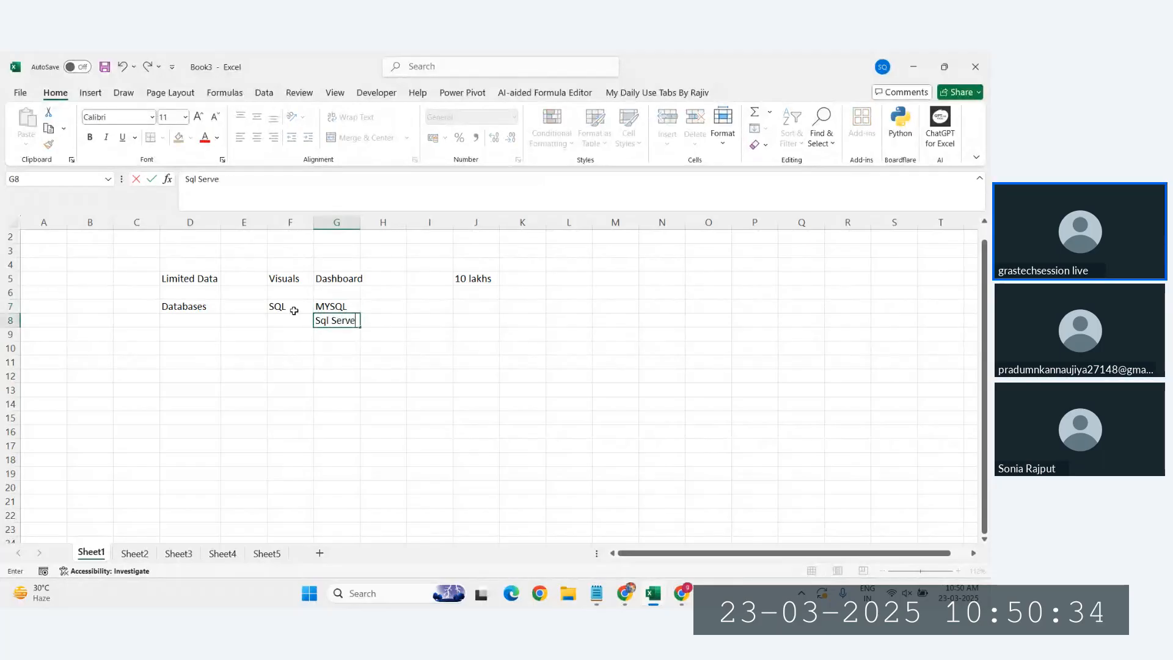
{"action": "key", "text": "Return"}
{"action": "type", "text": "Etc"}
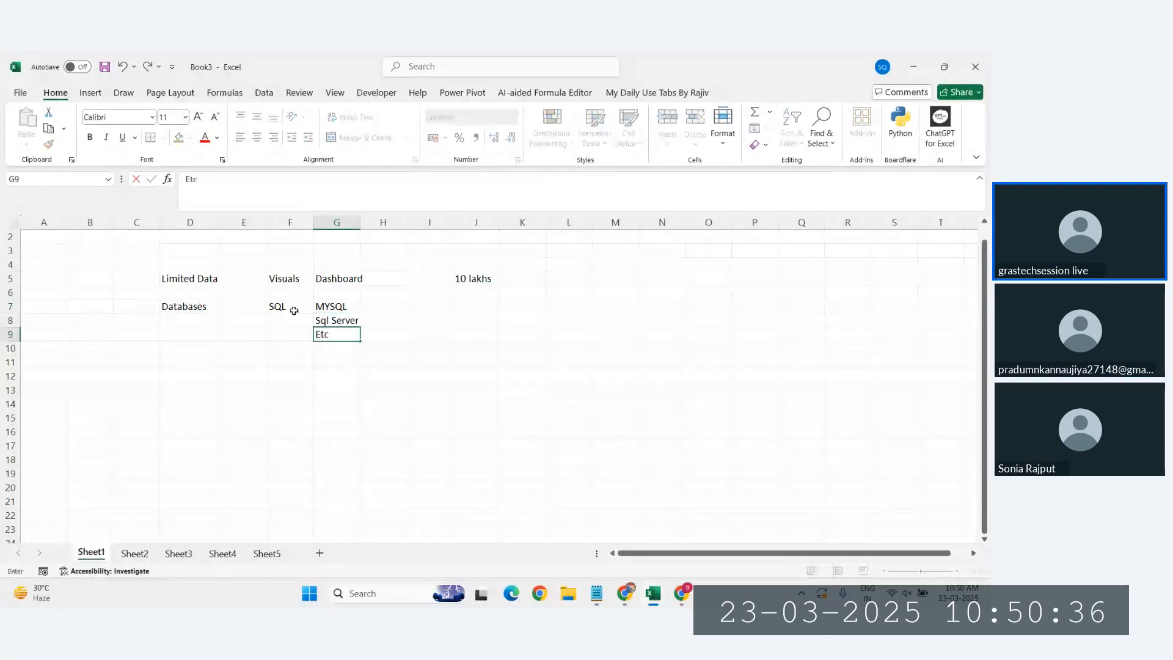
{"action": "key", "text": "Return"}
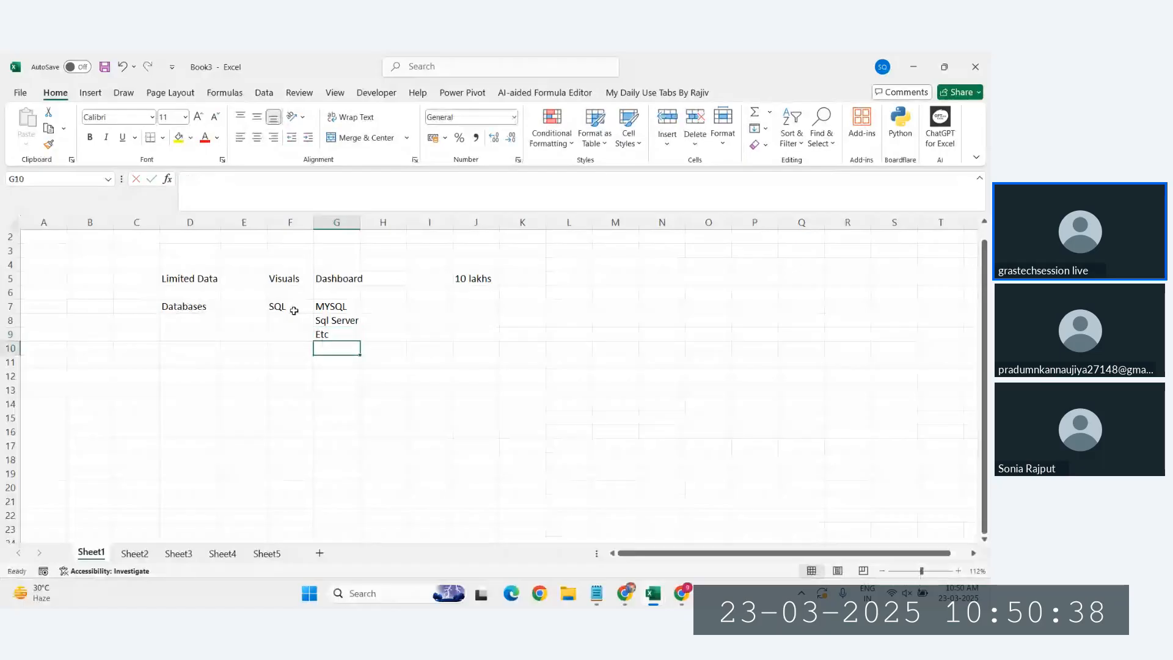
{"action": "left_click_drag", "start_coordinate": [195, 307], "coordinate": [348, 323]}
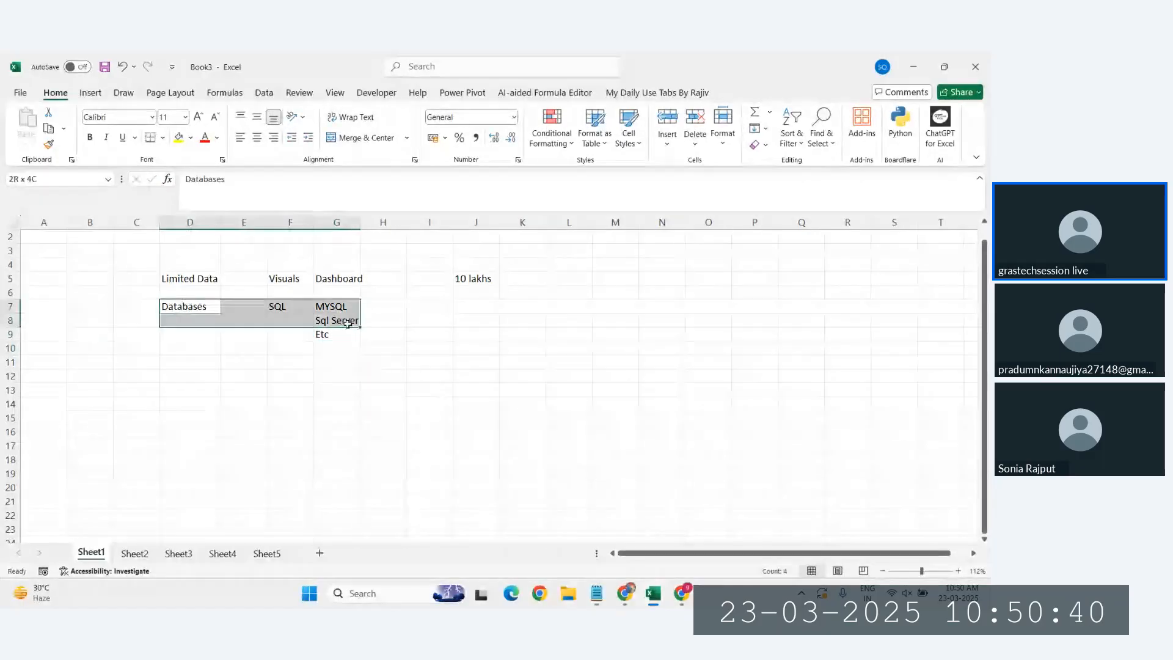
{"action": "left_click", "coordinate": [347, 333]}
{"action": "left_click_drag", "start_coordinate": [177, 308], "coordinate": [294, 348]}
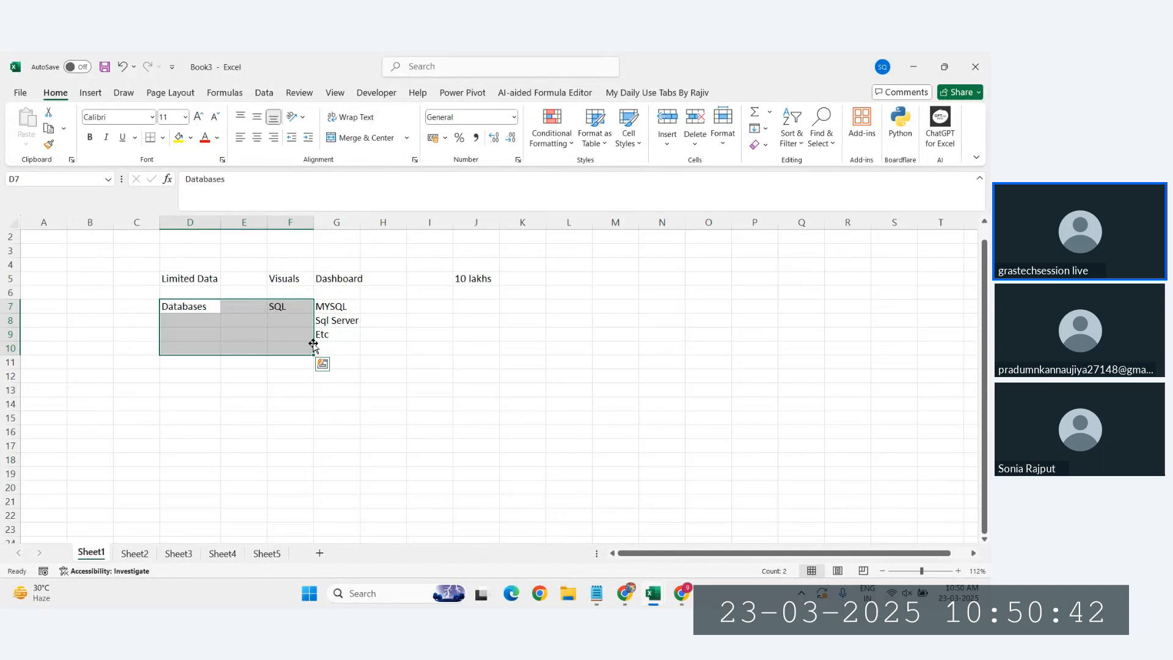
{"action": "left_click", "coordinate": [349, 332]}
{"action": "left_click", "coordinate": [190, 308]}
{"action": "left_click", "coordinate": [282, 276]}
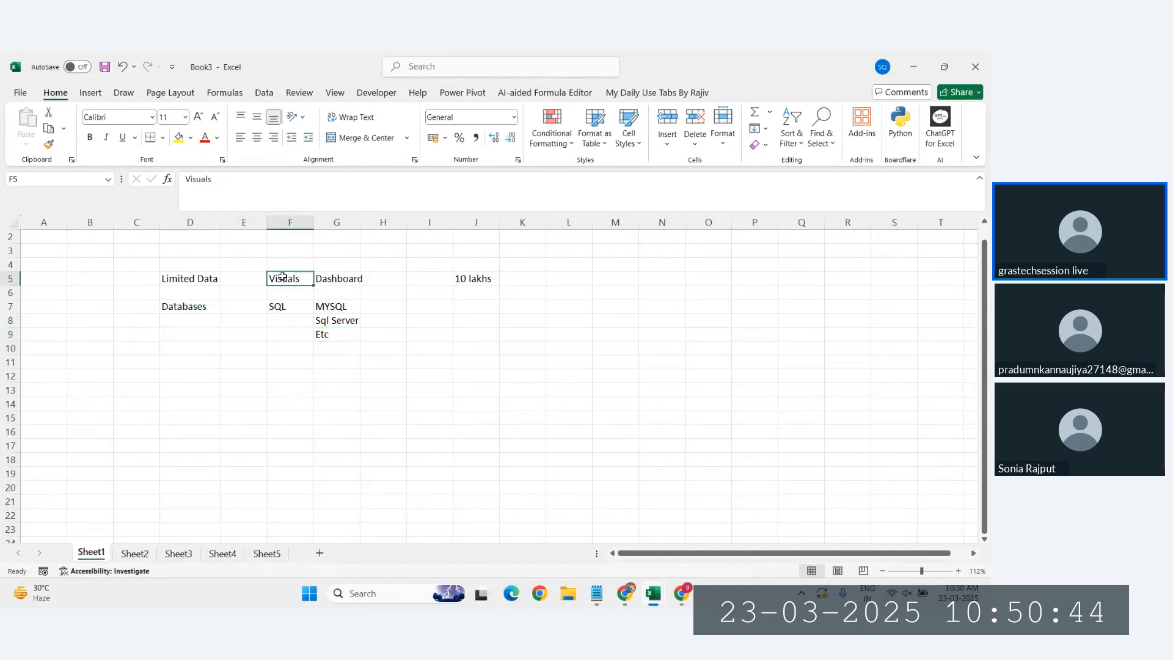
{"action": "left_click", "coordinate": [355, 278]}
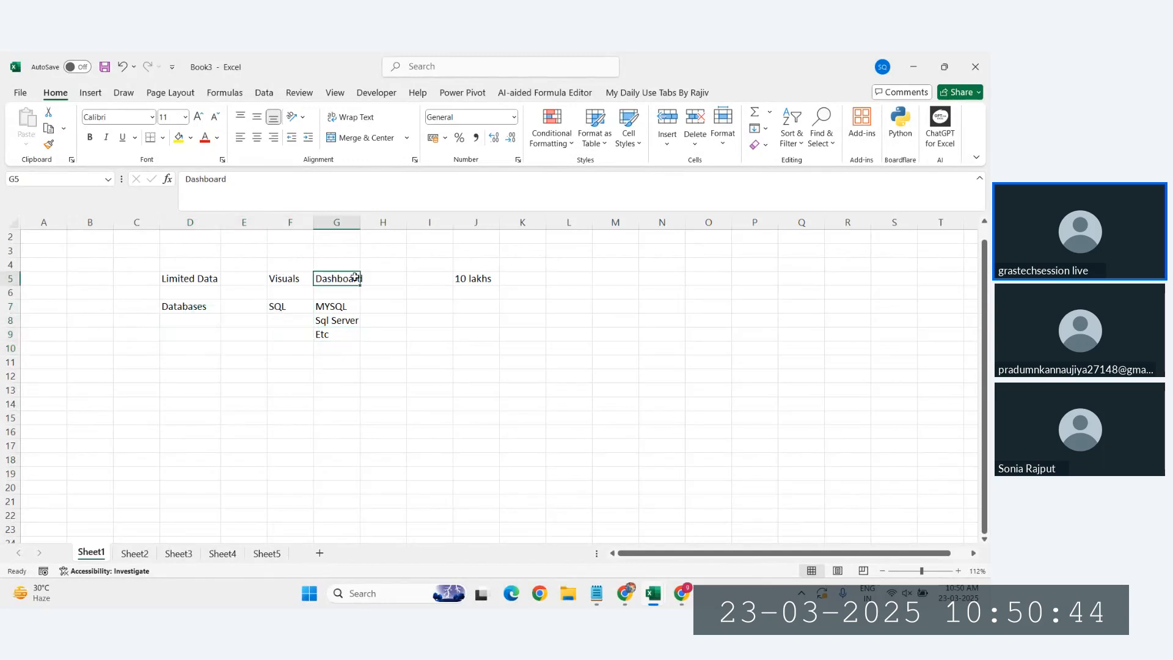
- Enter "BI tools" in cell D11, below the Databases entry
{"action": "left_click", "coordinate": [186, 354]}
{"action": "left_click", "coordinate": [187, 358]}
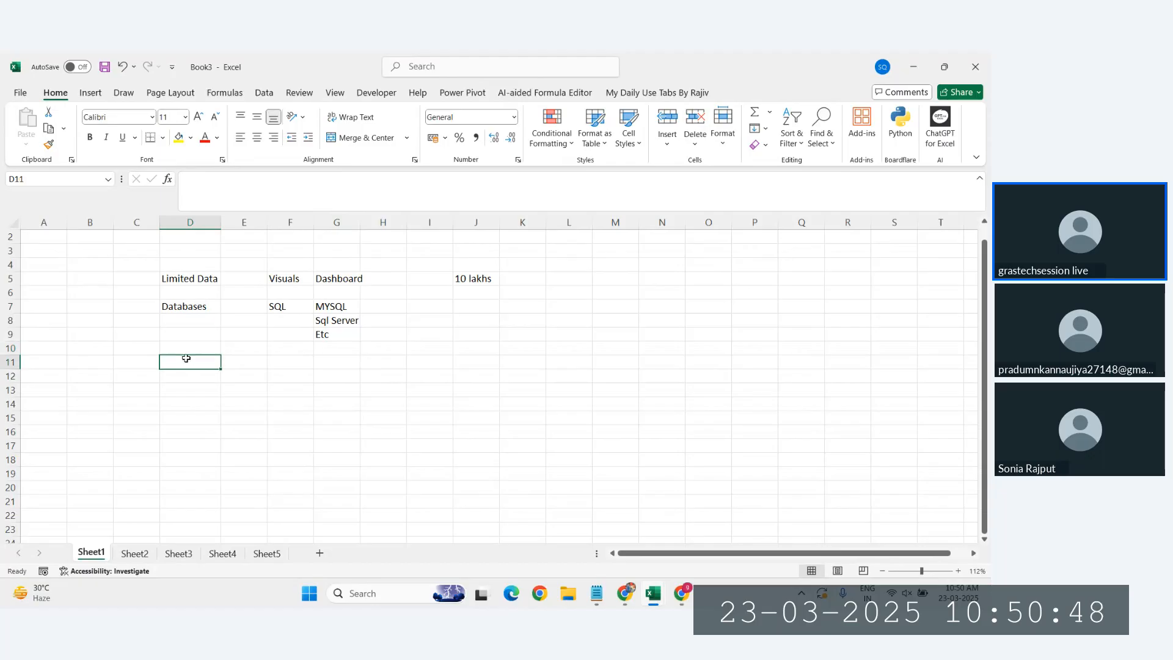
{"action": "type", "text": "BI"}
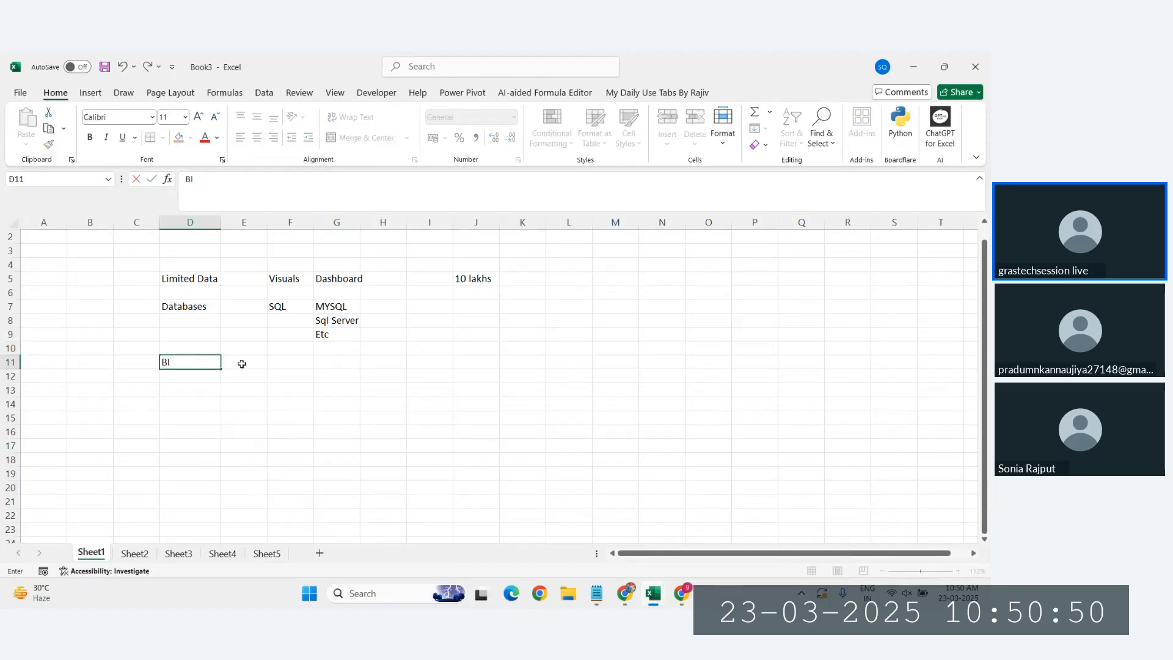
{"action": "type", "text": " tools"}
{"action": "key", "text": "Tab"}
- Enter "Business Intelligence tools" in cell E11, beside the BI tools label
{"action": "type", "text": "B"}
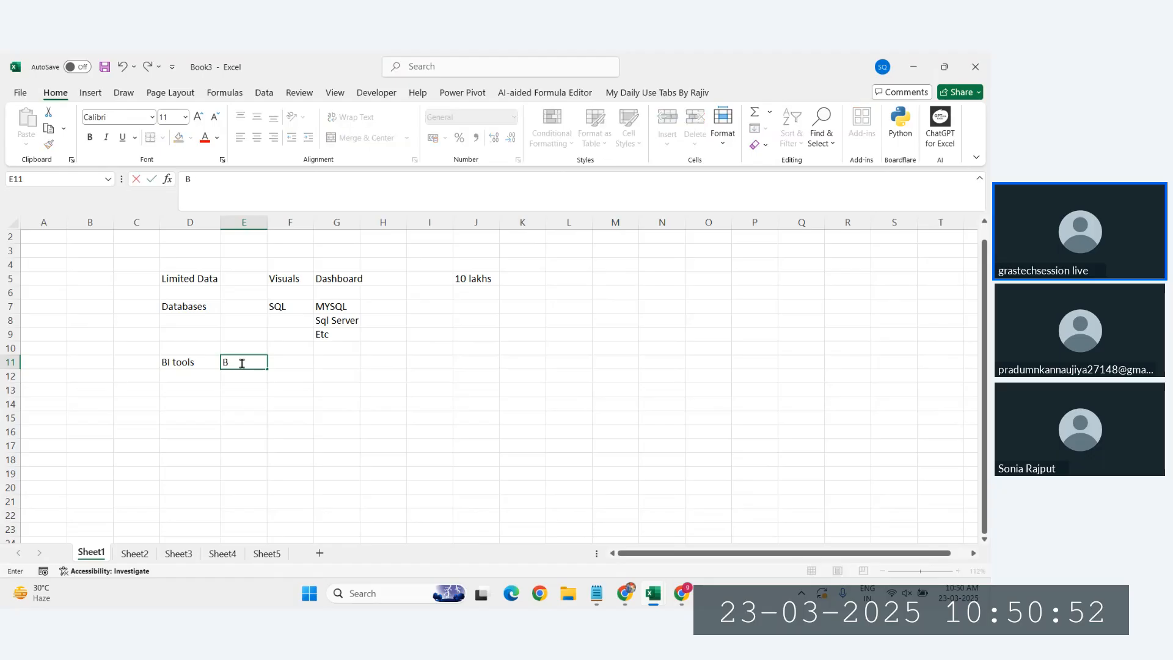
{"action": "type", "text": "usinee"}
{"action": "key", "text": "BackSpace"}
{"action": "type", "text": "essa"}
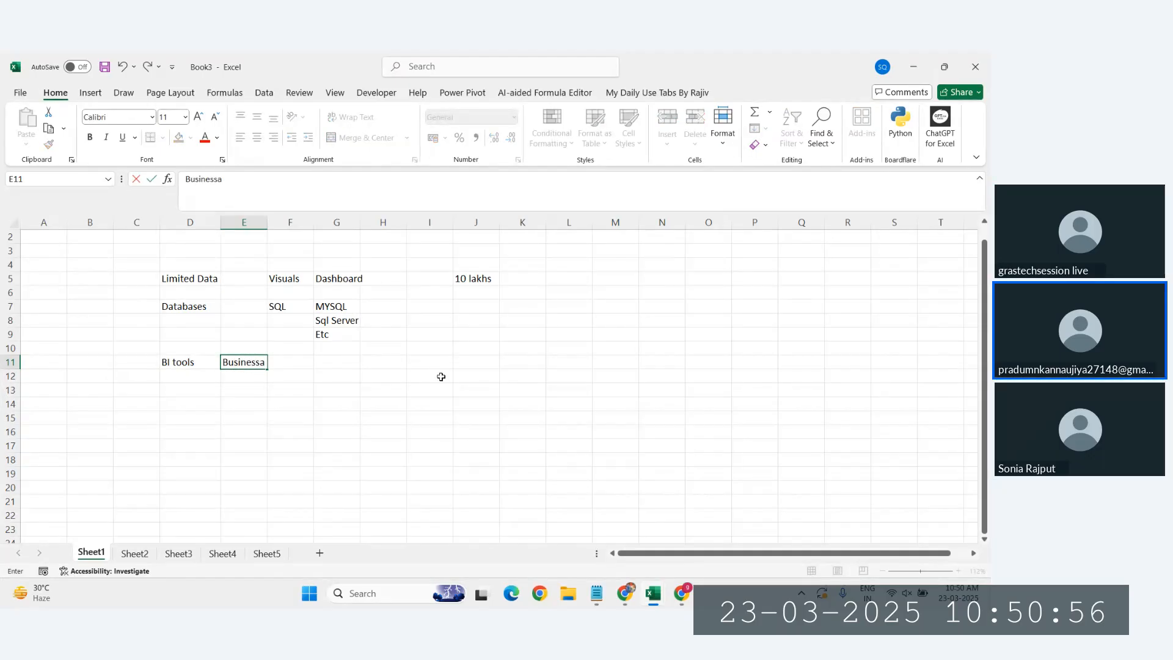
{"action": "key", "text": "BackSpace"}
{"action": "type", "text": "Ine"}
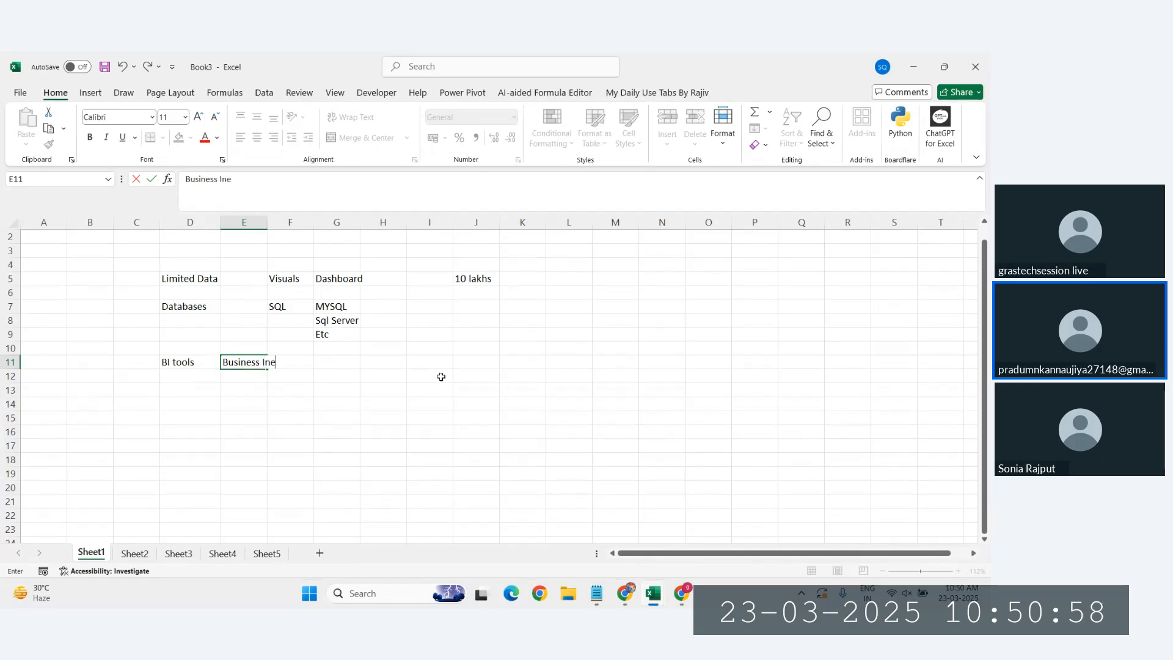
{"action": "key", "text": "BackSpace"}
{"action": "type", "text": "telligence"}
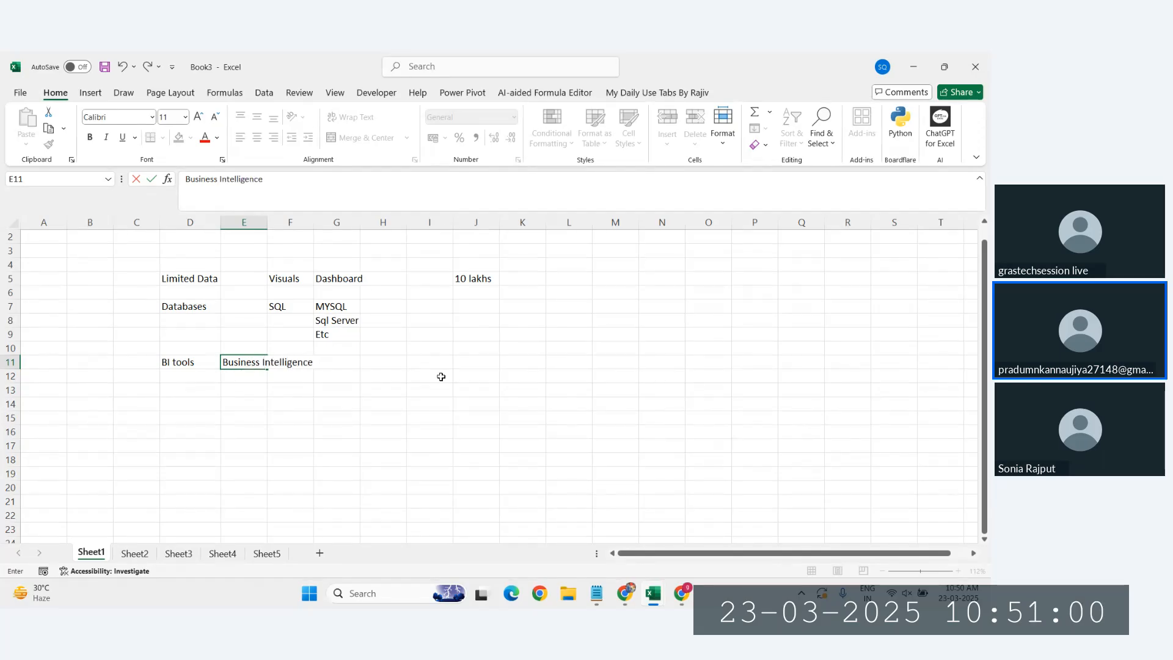
{"action": "type", "text": " tools"}
{"action": "key", "text": "Return"}
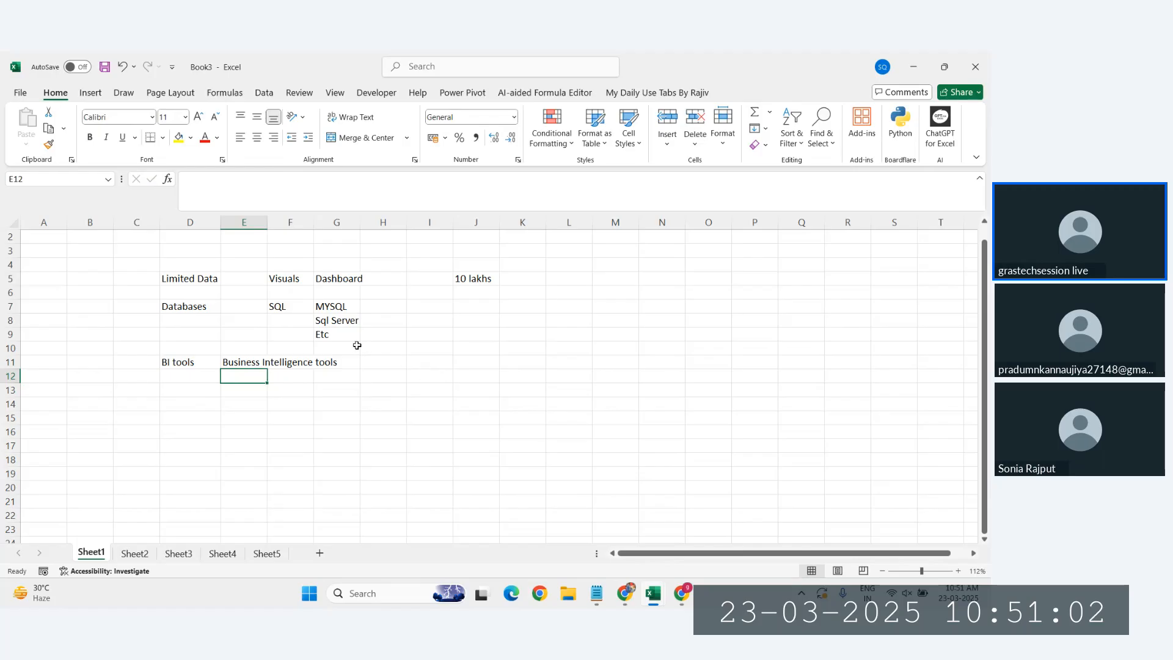
- Autofit column E to the width of its text
{"action": "left_click_drag", "start_coordinate": [271, 223], "coordinate": [272, 224]}
{"action": "double_click", "coordinate": [272, 223]}
{"action": "left_click", "coordinate": [271, 223]}
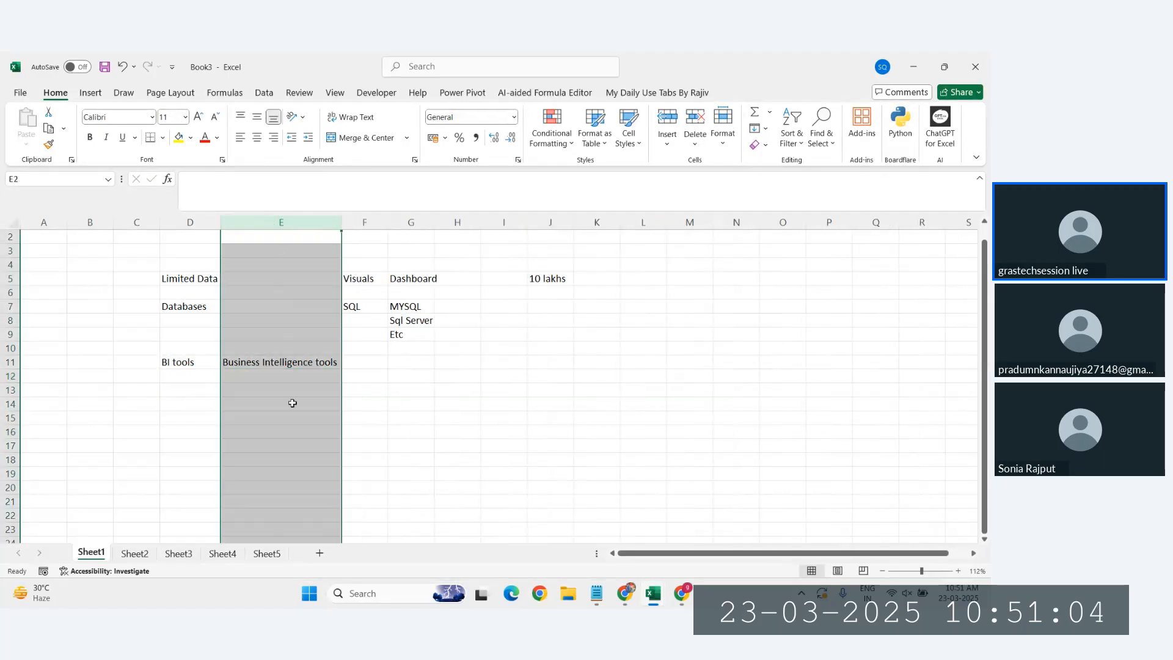
- List "PowerBI" and "Tableau" in cells E12 and E13, under the Business Intelligence tools heading
{"action": "left_click", "coordinate": [259, 377]}
{"action": "scroll", "coordinate": [259, 376], "scroll_direction": "up", "scroll_amount": 3}
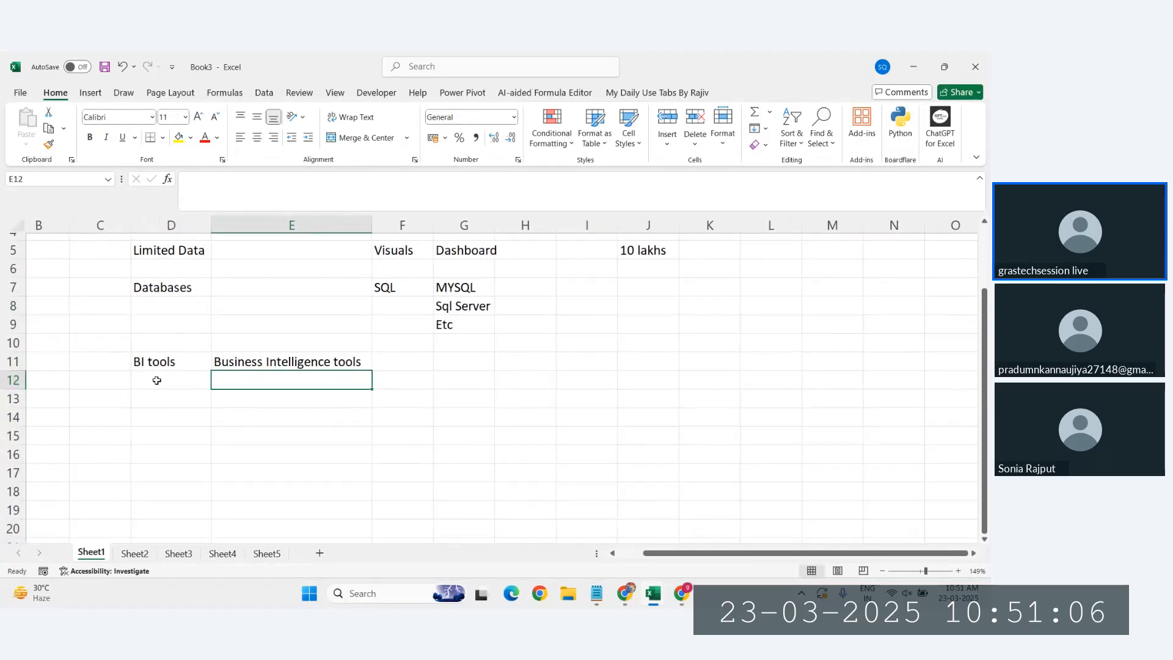
{"action": "type", "text": "PowerBI"}
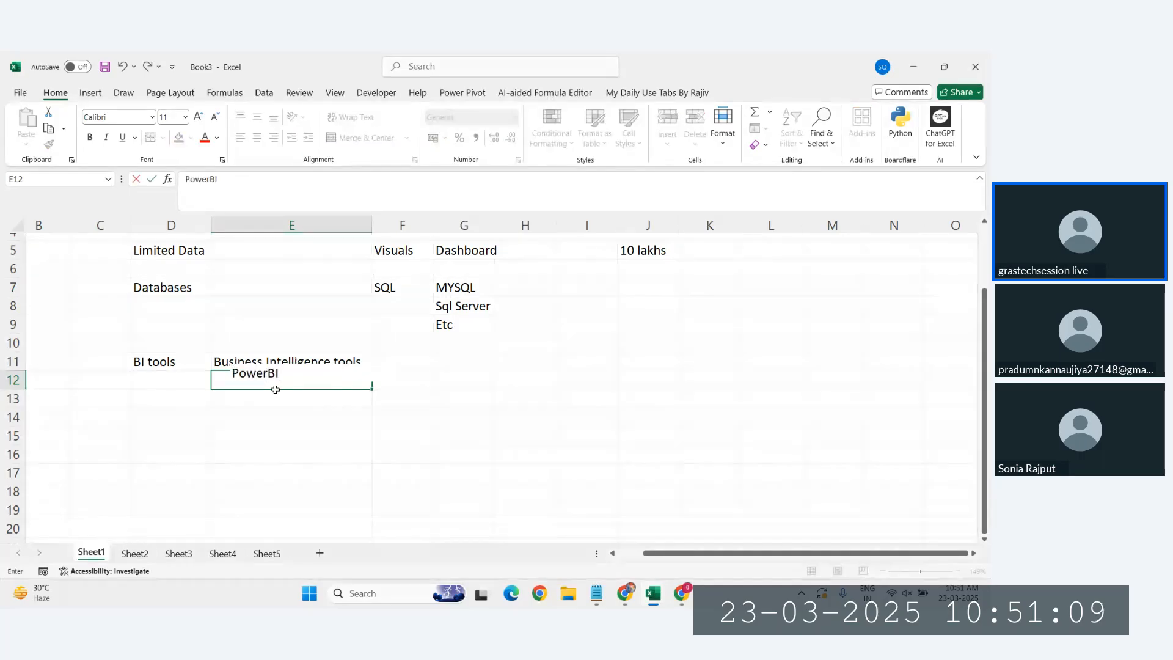
{"action": "key", "text": "Return"}
{"action": "type", "text": "T"}
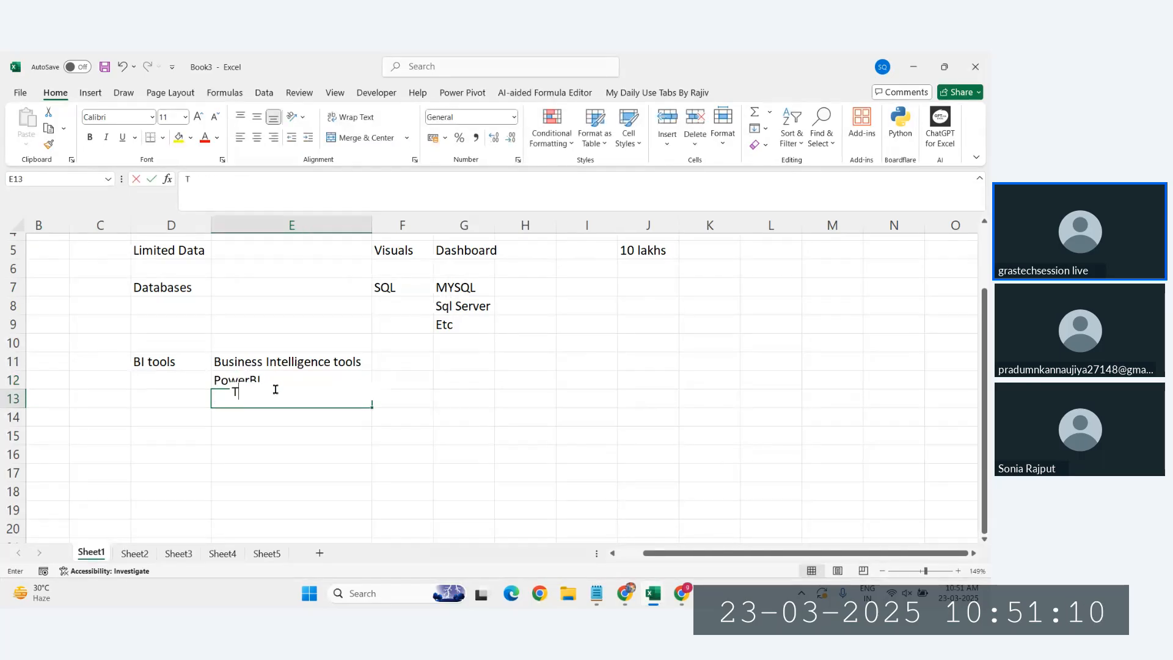
{"action": "type", "text": "ableau"}
{"action": "key", "text": "Return"}
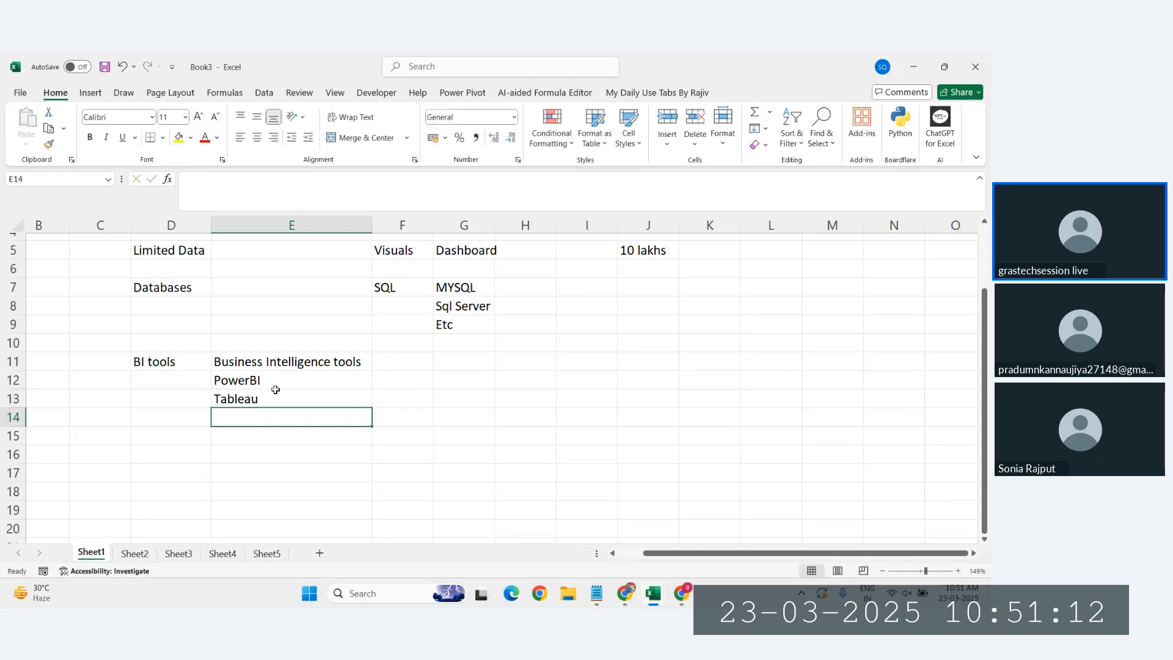
- Add "Amazon Quicksight" in cell E14 and "IBM Cognos" in cell E15
{"action": "type", "text": "Am,"}
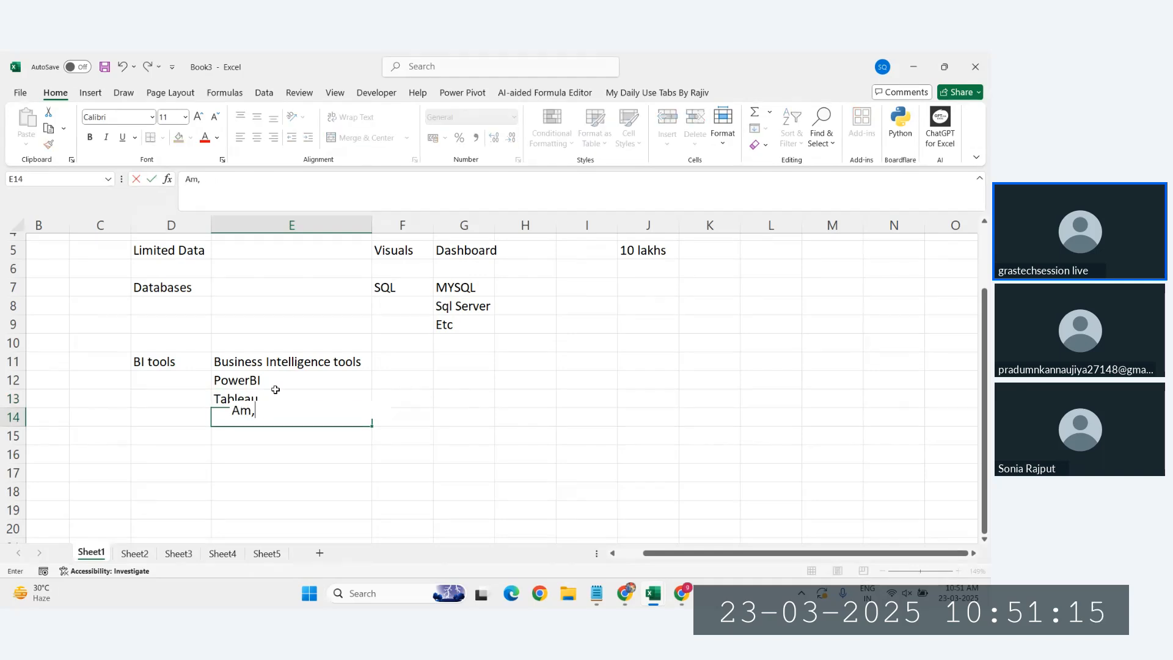
{"action": "key", "text": "BackSpace"}
{"action": "type", "text": "azon Quick"}
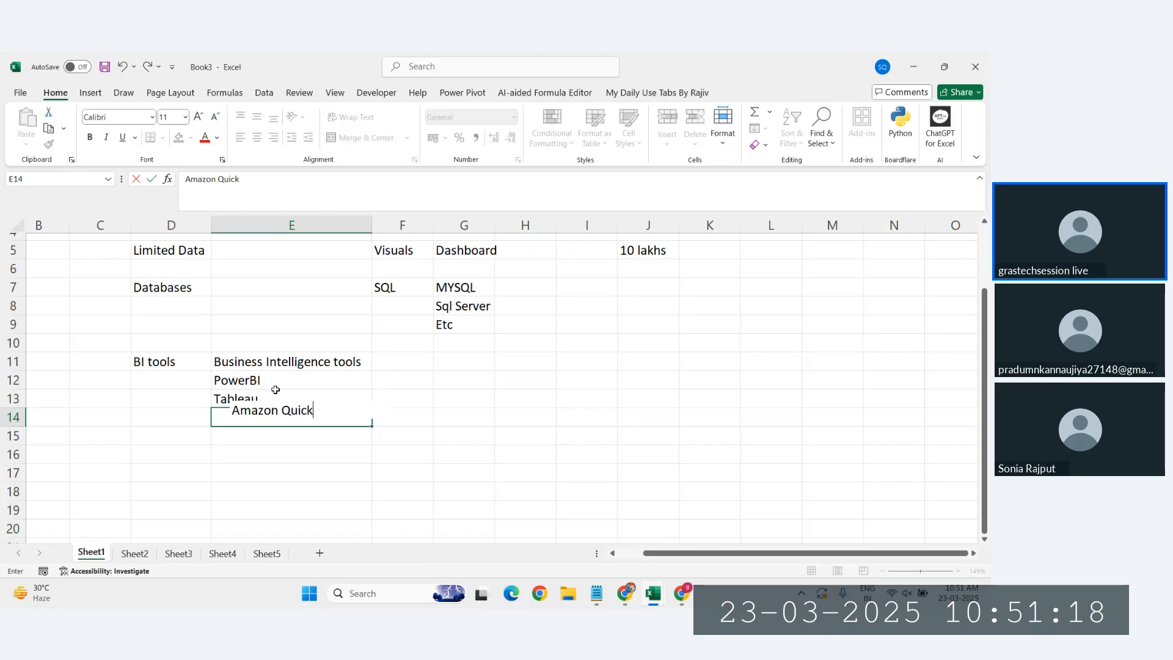
{"action": "type", "text": "sight"}
{"action": "key", "text": "Return"}
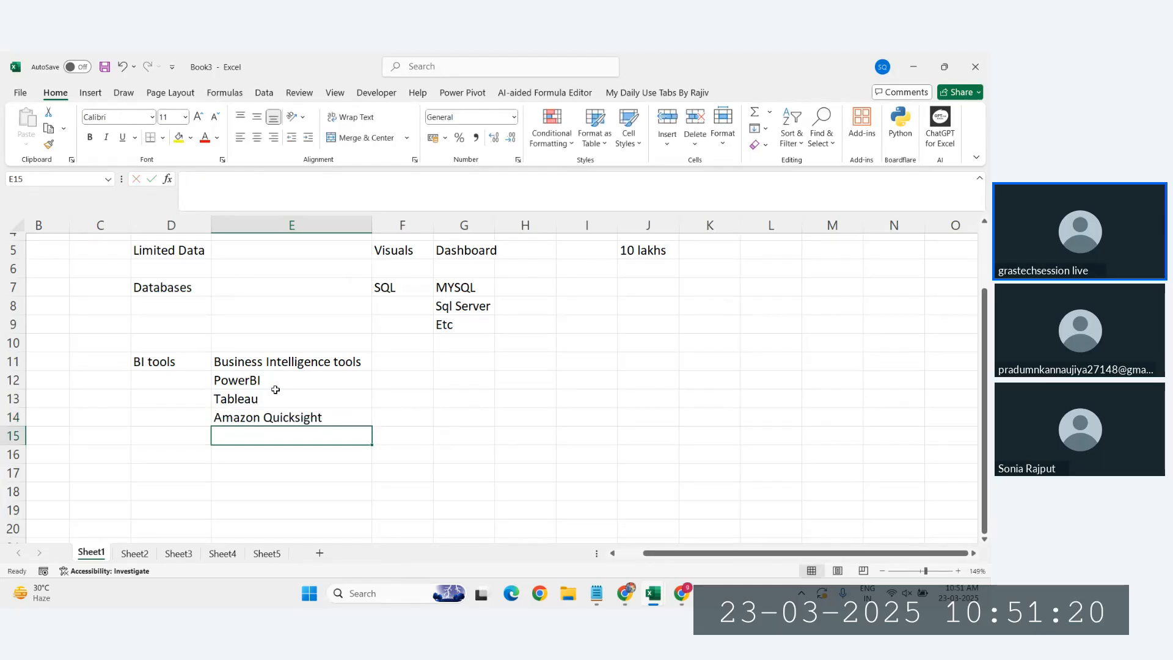
{"action": "type", "text": "IBM"}
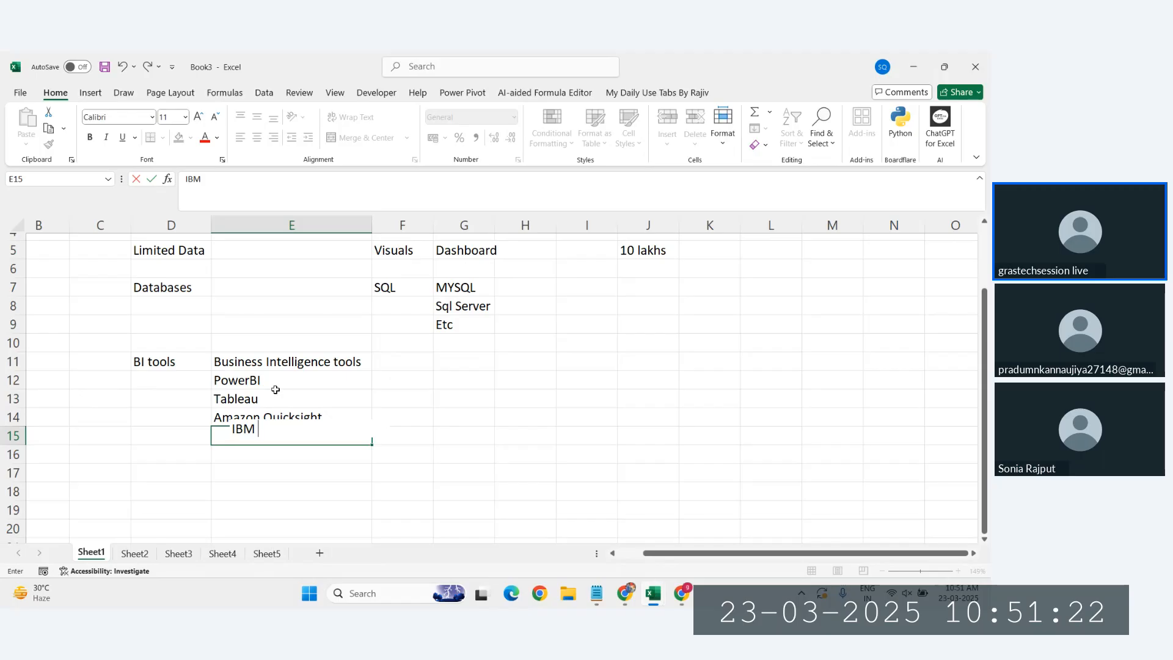
{"action": "type", "text": " Cognos"}
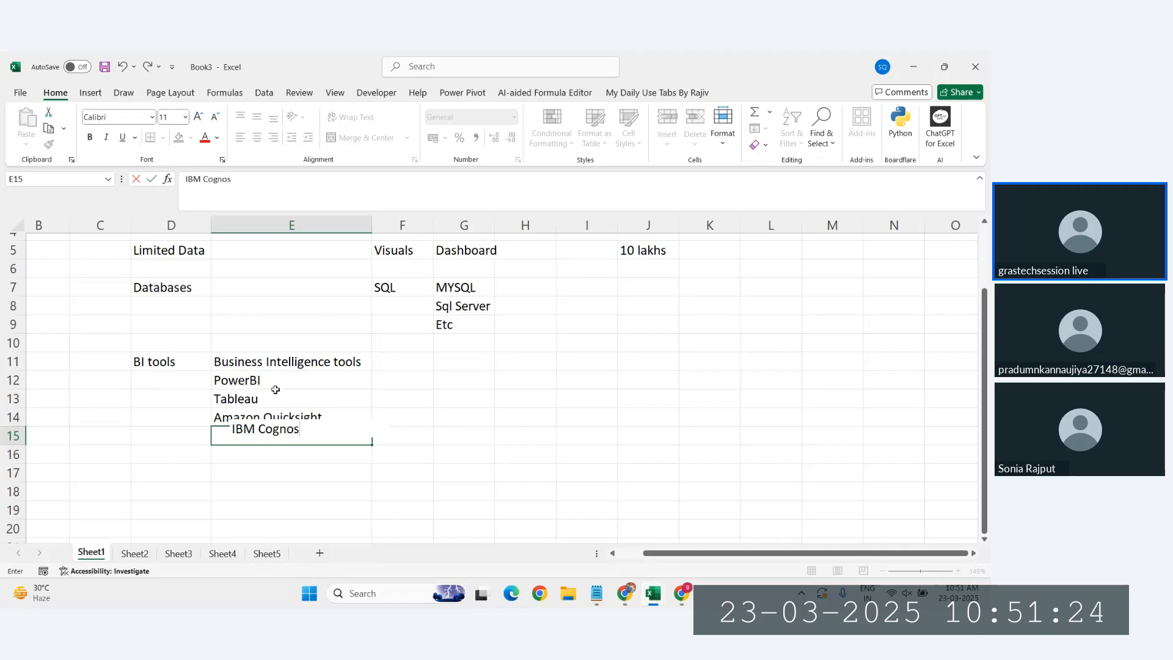
{"action": "key", "text": "Return"}
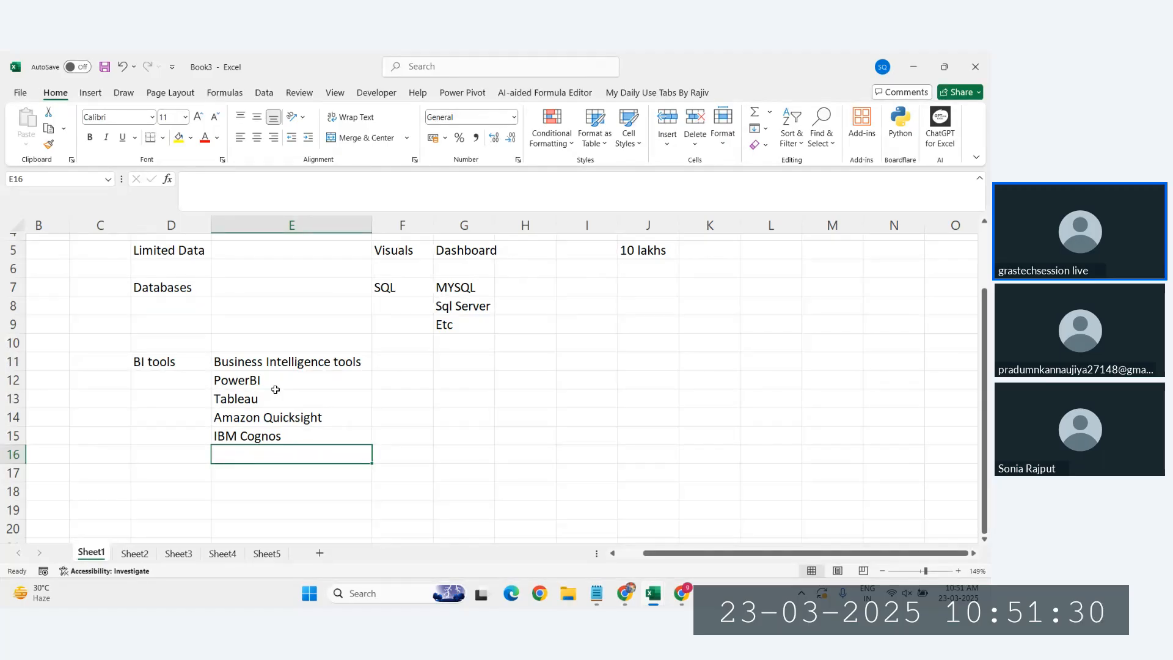
- Complete the tools list with "Qlik sense" in cell E16 and "zoho Analytics" in cell E17
{"action": "type", "text": "Qli"}
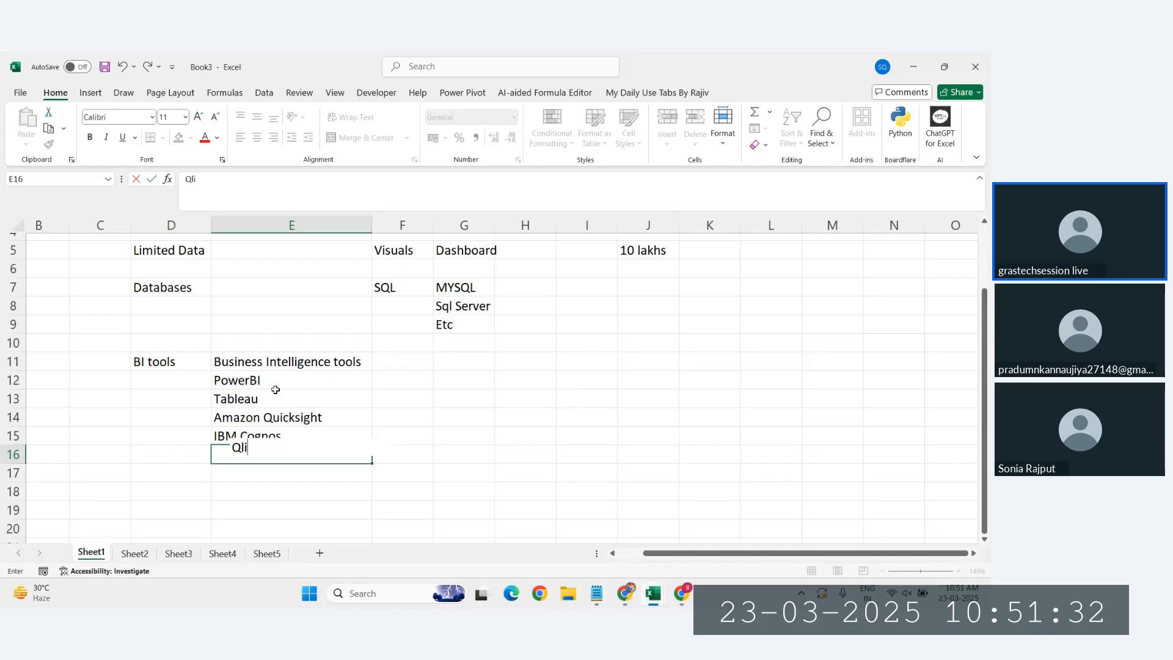
{"action": "type", "text": "k sense"}
{"action": "key", "text": "Return"}
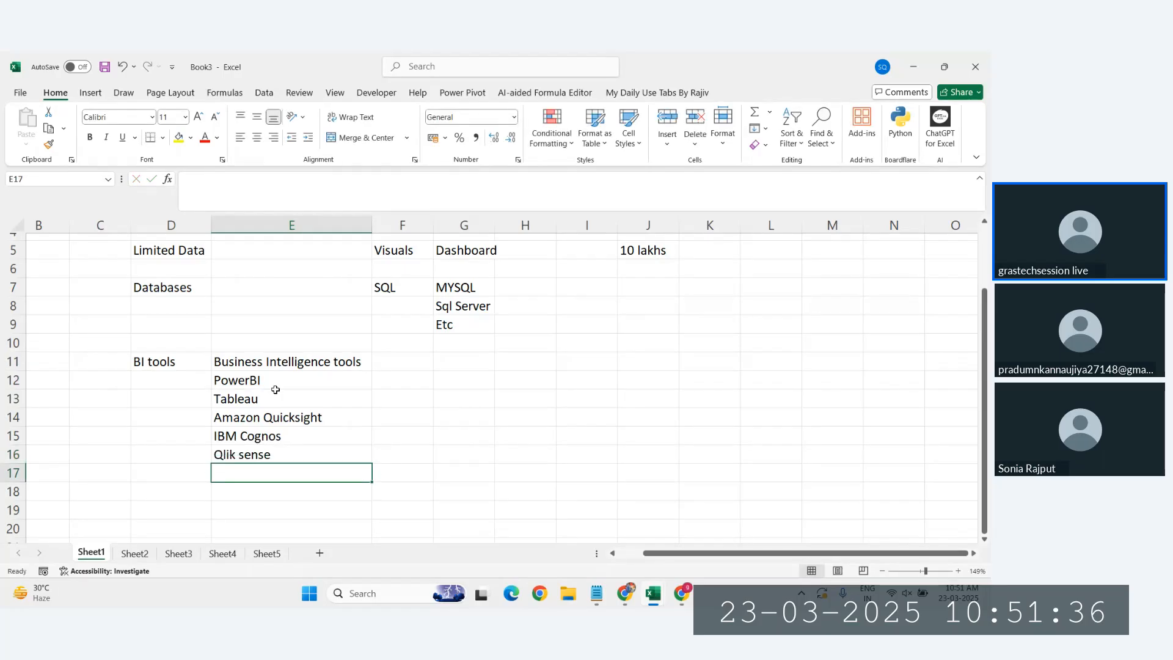
{"action": "type", "text": "zoho Analytics"}
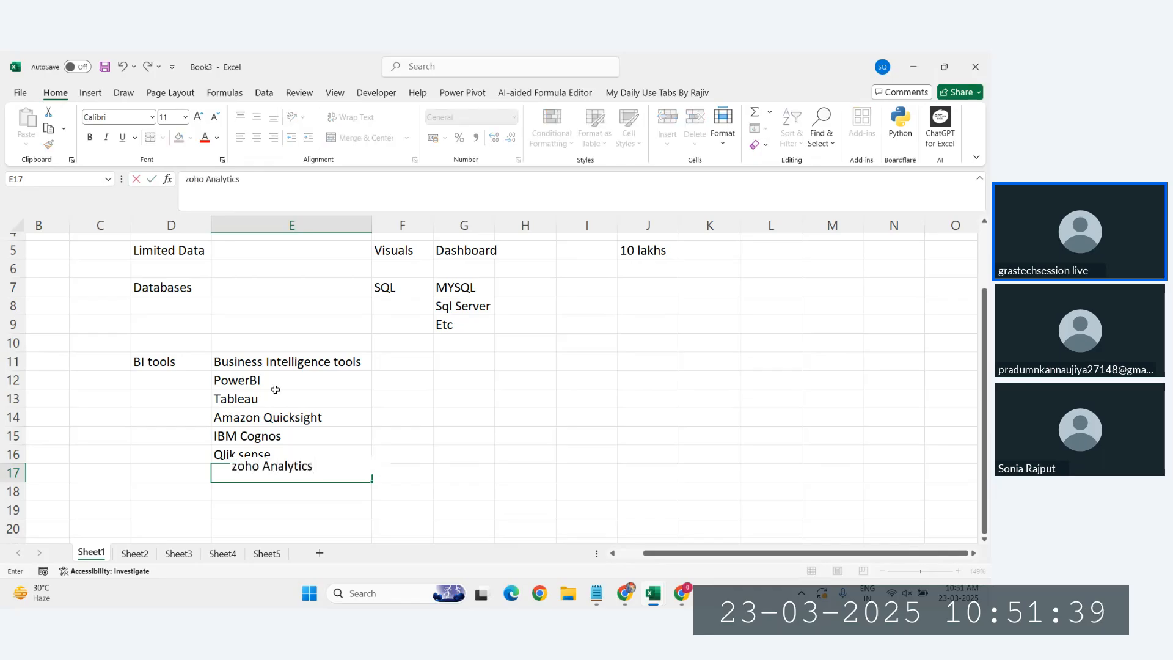
{"action": "key", "text": "Return"}
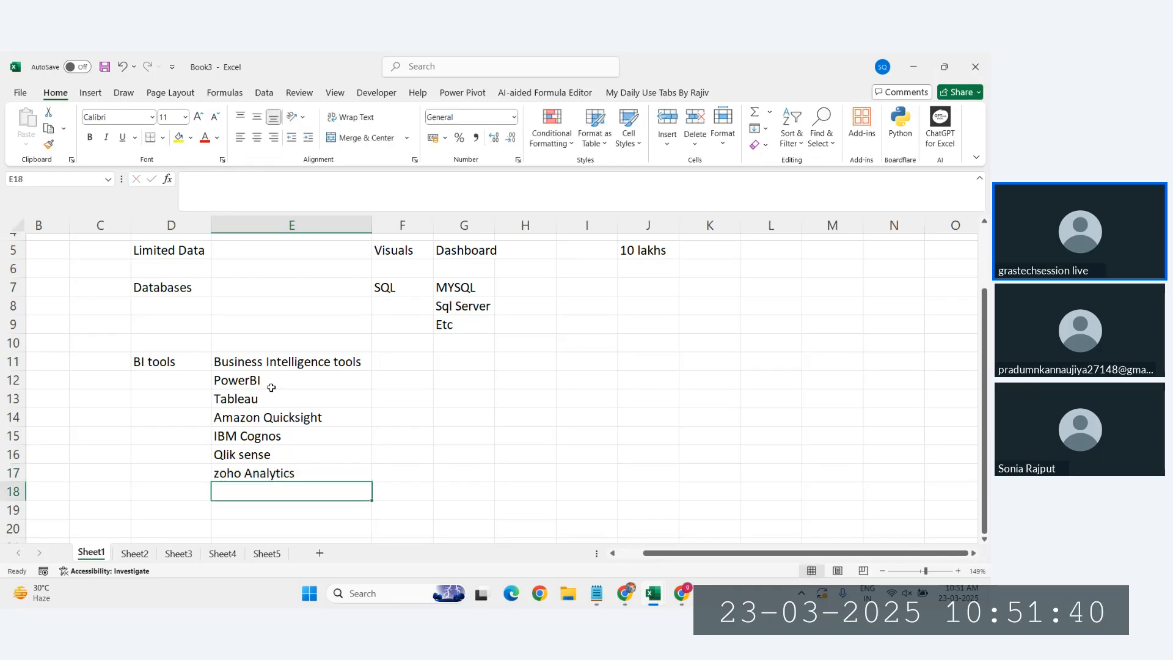
{"action": "left_click_drag", "start_coordinate": [271, 388], "coordinate": [281, 474]}
{"action": "left_click", "coordinate": [406, 438]}
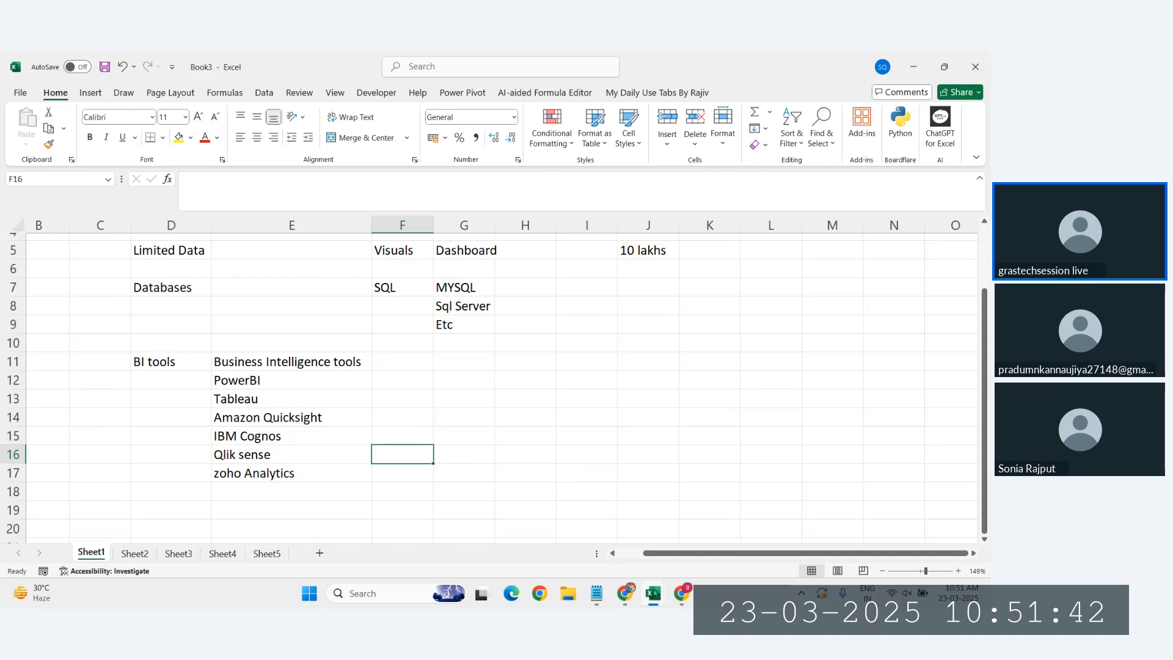
- Switch to Chrome, open a new browser window and search Google for "gartner"
{"action": "left_click", "coordinate": [629, 597]}
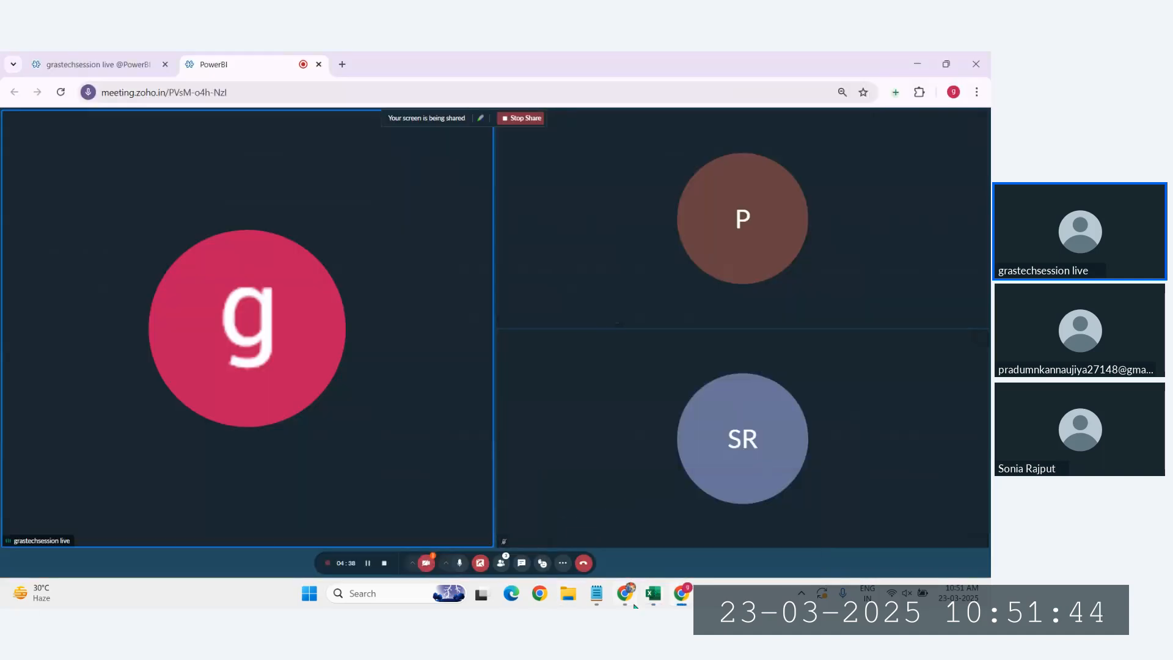
{"action": "mouse_move", "coordinate": [634, 605]}
{"action": "left_click", "coordinate": [644, 550]}
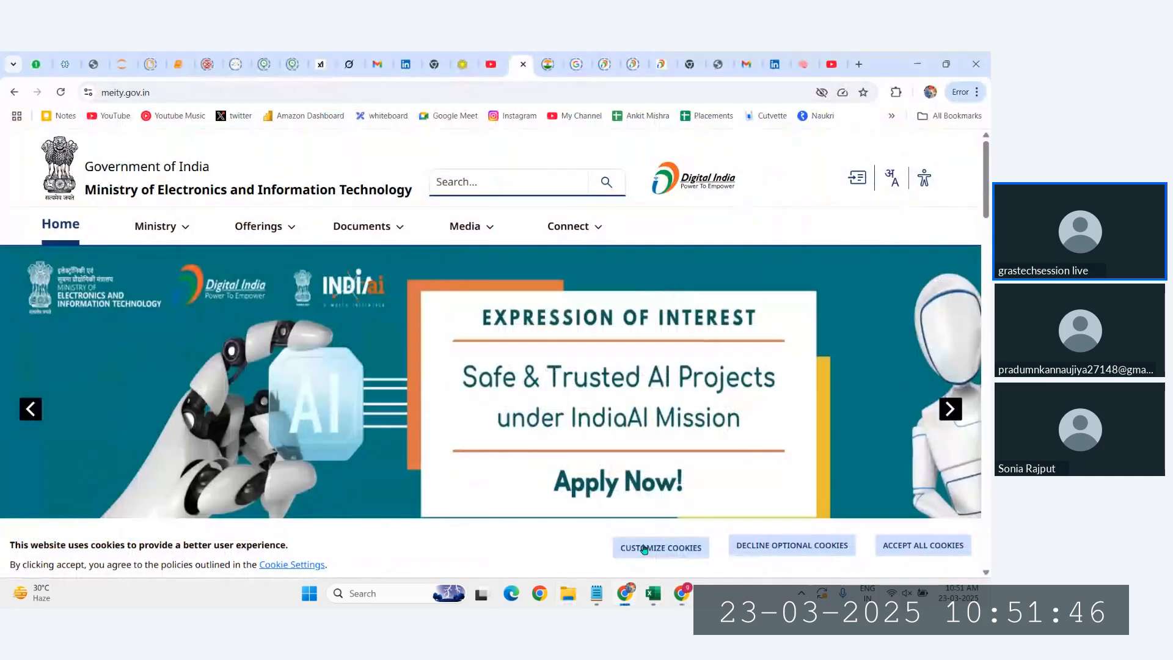
{"action": "key", "text": "ctrl+n"}
{"action": "type", "text": "g"}
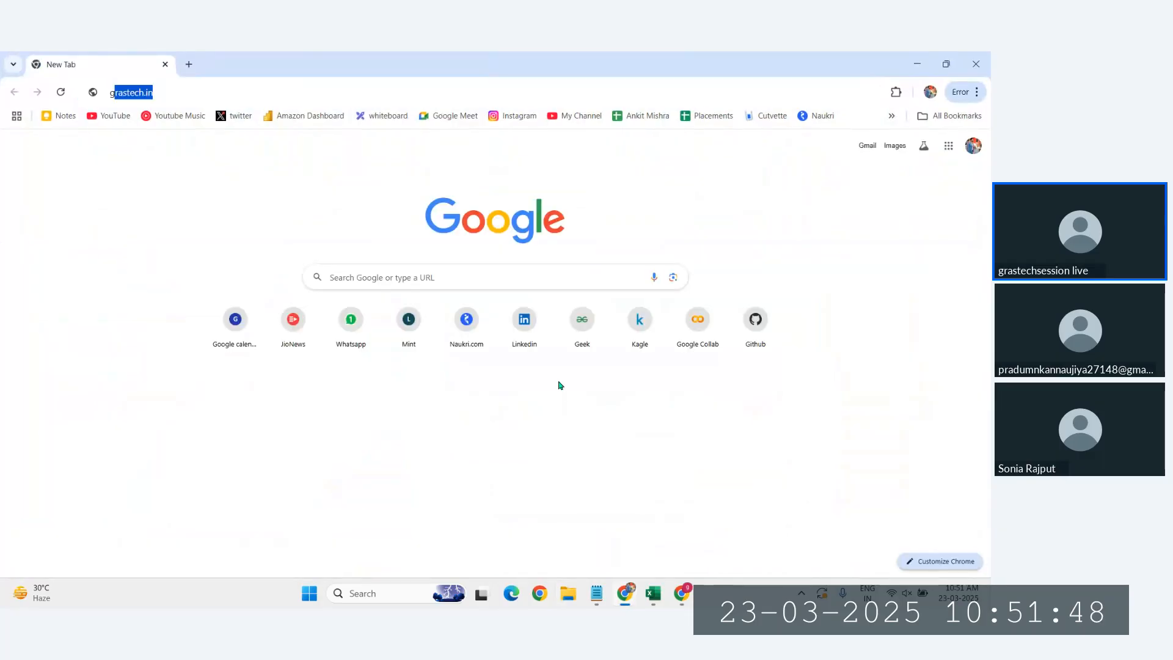
{"action": "type", "text": "artner"}
{"action": "key", "text": "Return"}
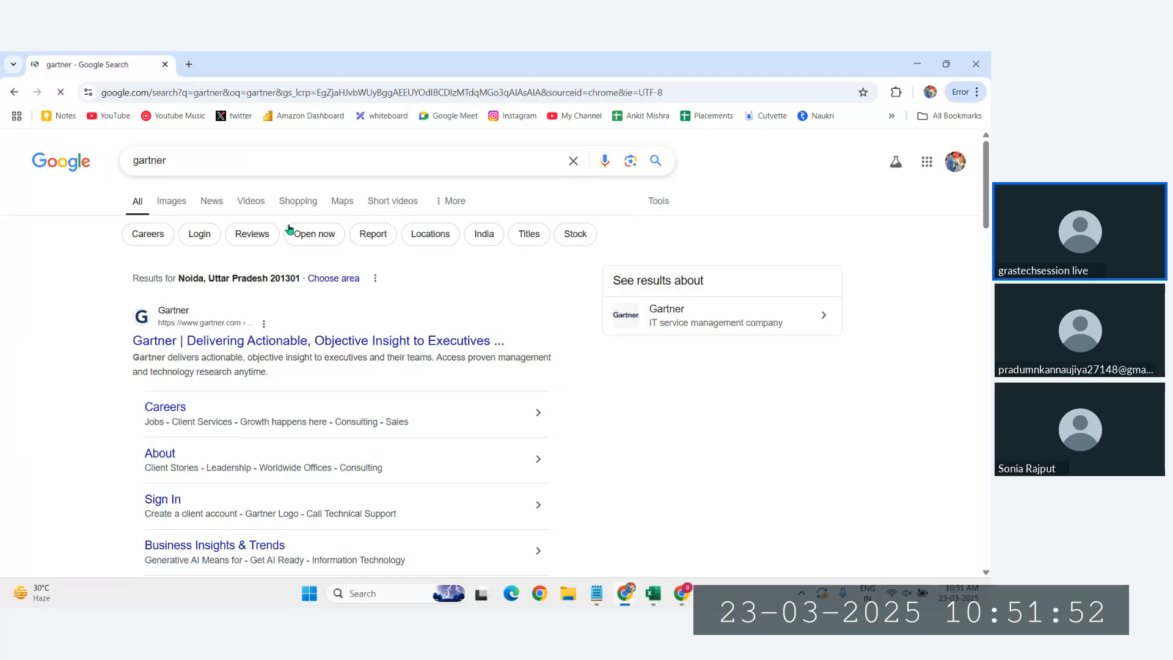
- Refine the Google search to "gartner bi tools"
{"action": "left_click", "coordinate": [262, 160]}
{"action": "type", "text": "BI"}
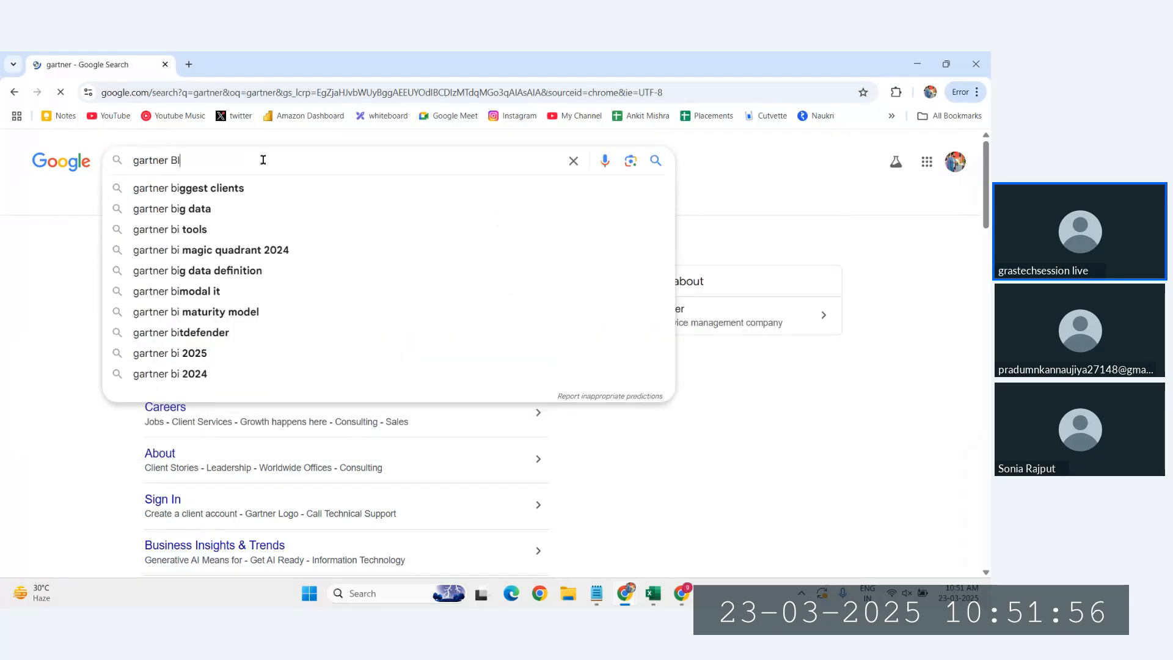
{"action": "key", "text": "Down"}
{"action": "key", "text": "Down"}
{"action": "key", "text": "Down"}
{"action": "key", "text": "Return"}
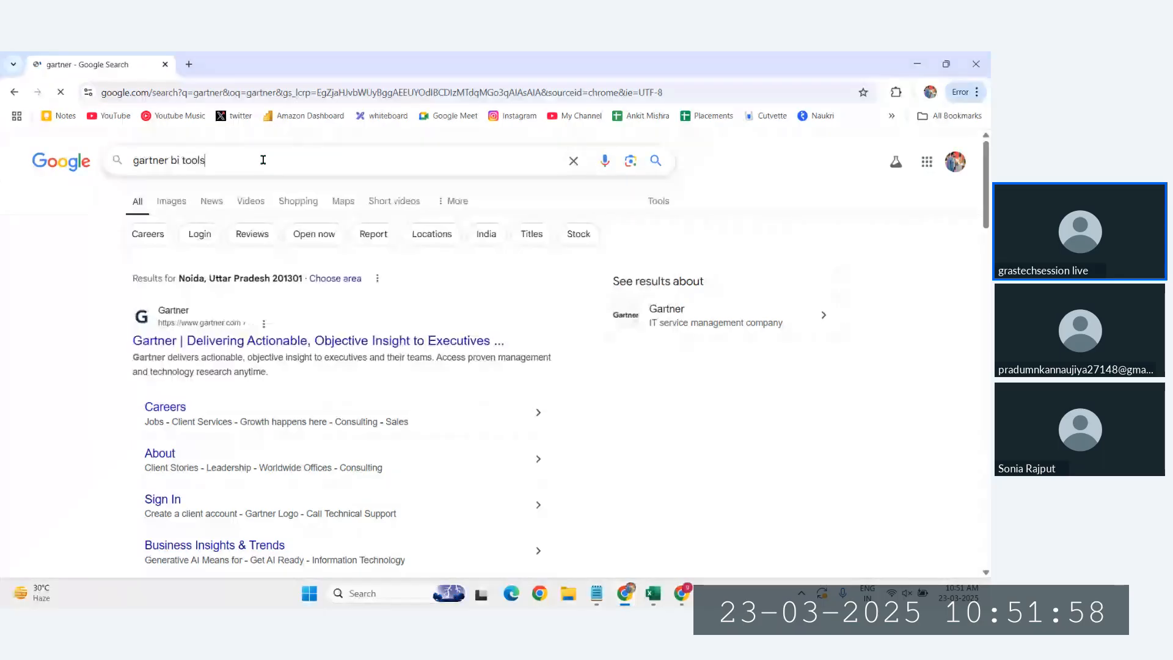
- Open Qlik's sponsored 2024 Gartner Magic Quadrant report result in a new tab and view its quadrant figure
{"action": "middle_click", "coordinate": [171, 201]}
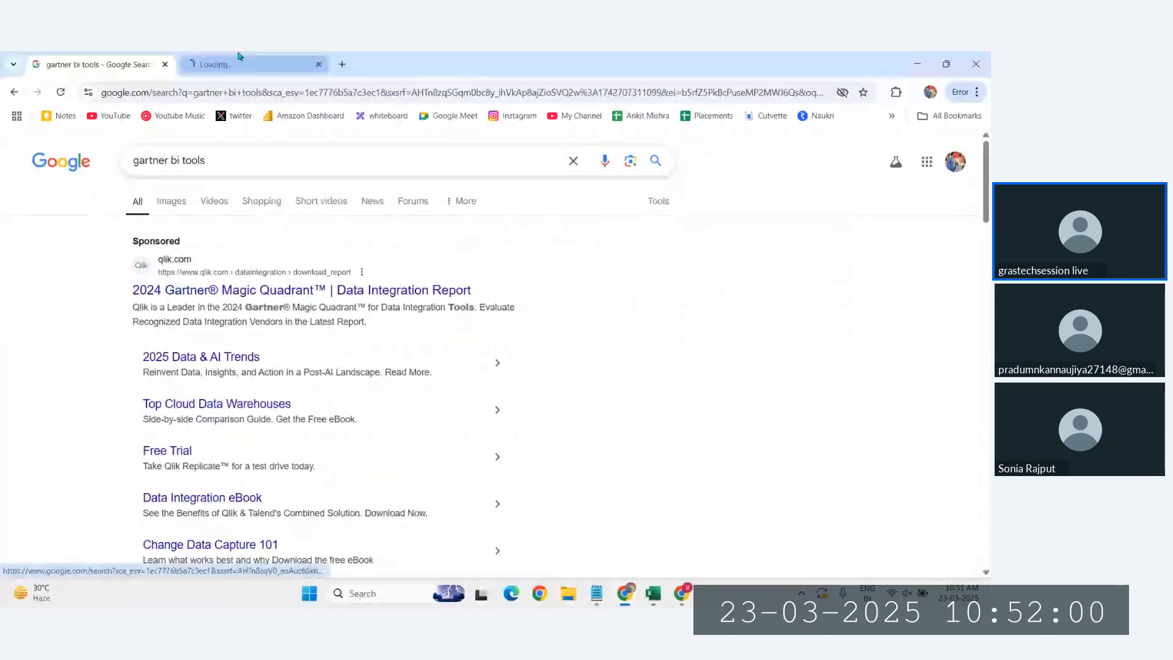
{"action": "left_click", "coordinate": [238, 58]}
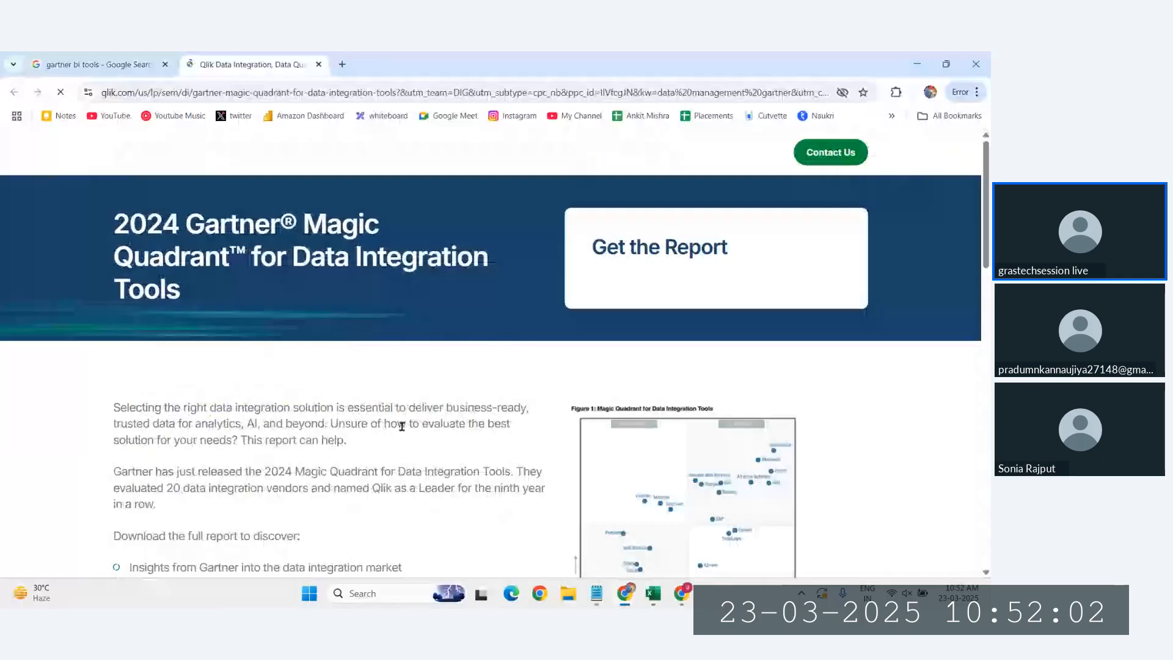
{"action": "scroll", "coordinate": [402, 425], "scroll_direction": "down", "scroll_amount": 3}
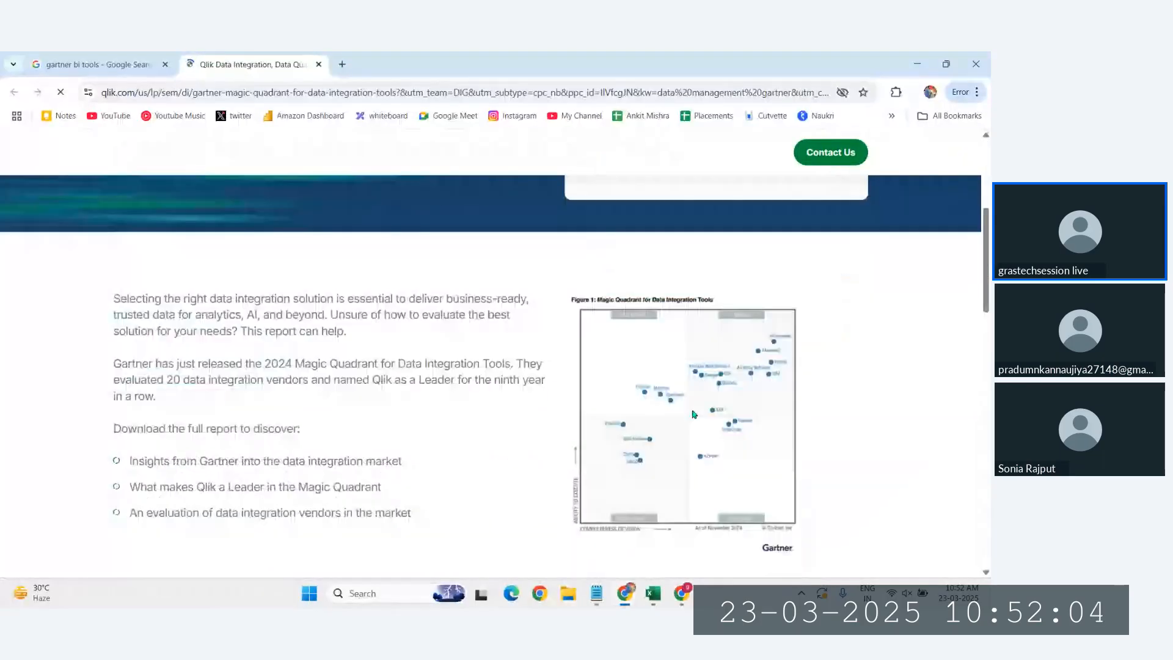
{"action": "scroll", "coordinate": [609, 432], "scroll_direction": "down", "scroll_amount": 5}
{"action": "scroll", "coordinate": [609, 432], "scroll_direction": "up", "scroll_amount": 3}
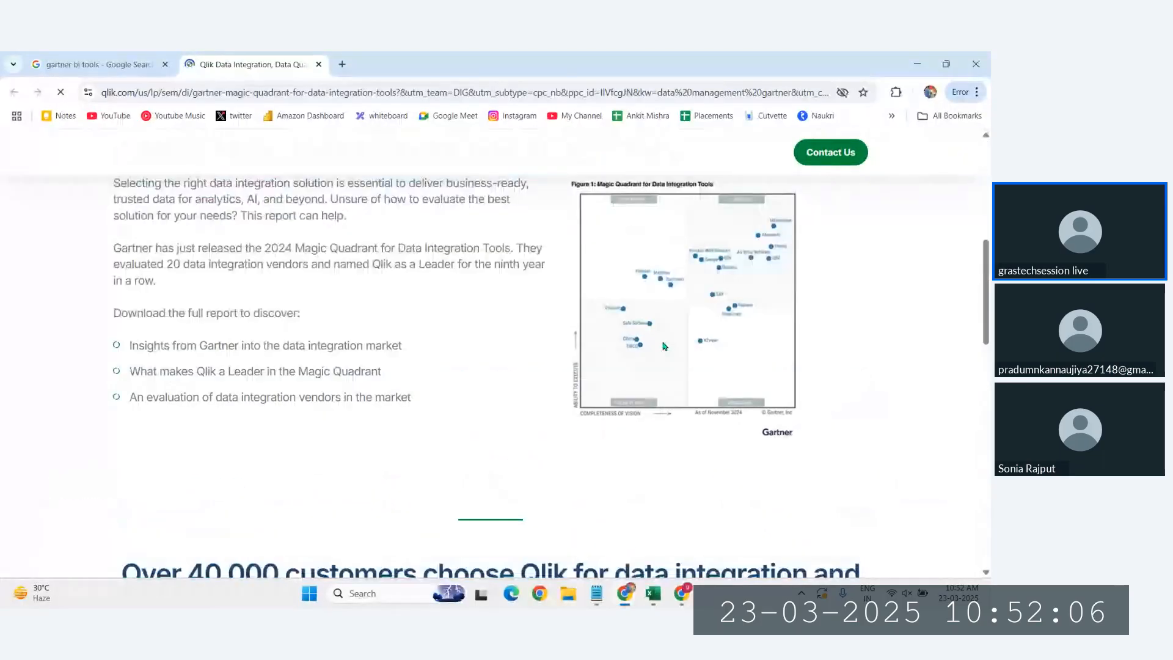
- Open the Magic Quadrant for Data Integration Tools figure as an image in its own tab and view it
{"action": "right_click", "coordinate": [670, 321]}
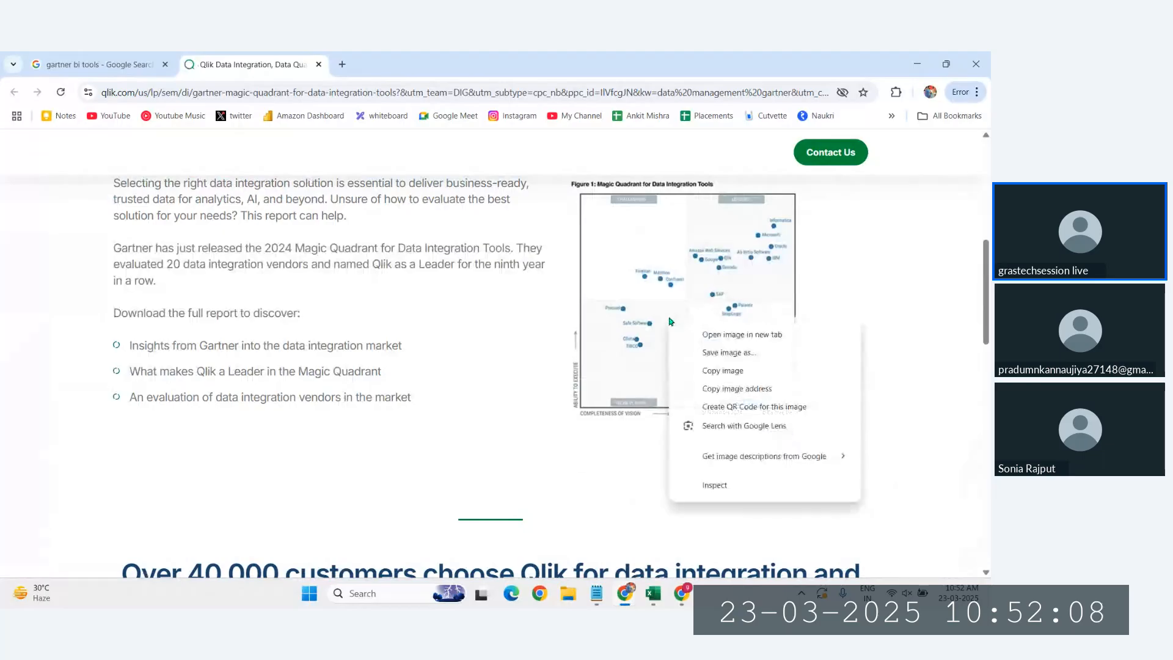
{"action": "left_click", "coordinate": [734, 334]}
{"action": "left_click", "coordinate": [393, 56]}
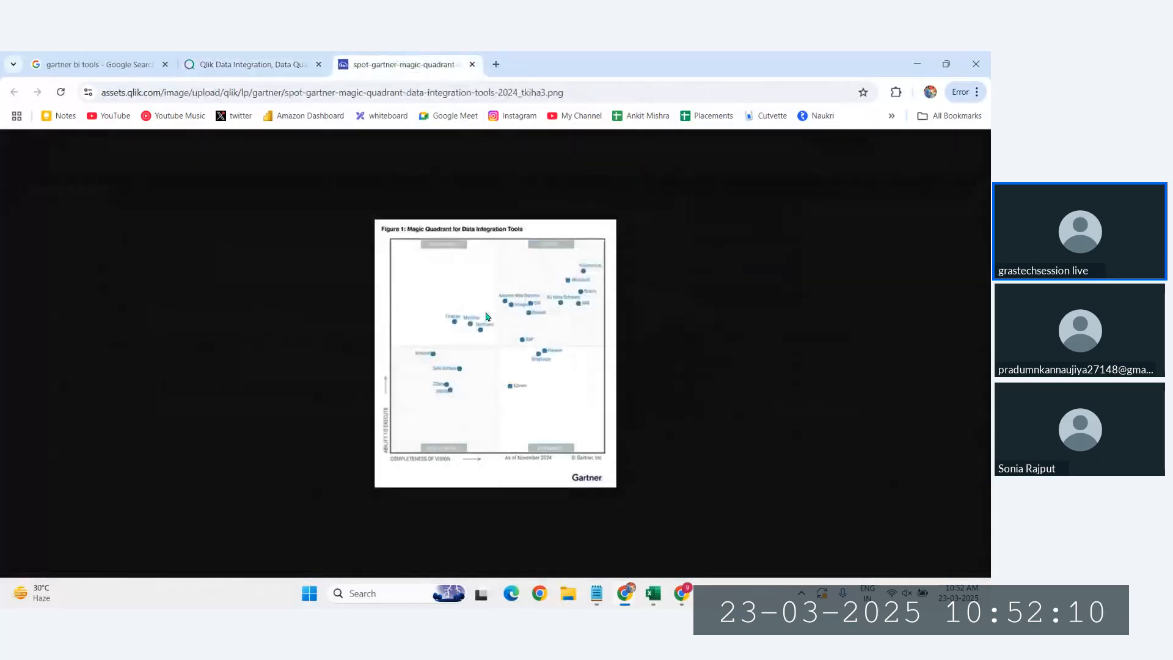
- Examine the enlarged Data Integration Tools quadrant and look through Qlik's Data Integration report page
{"action": "scroll", "coordinate": [487, 317], "scroll_direction": "up", "scroll_amount": 5}
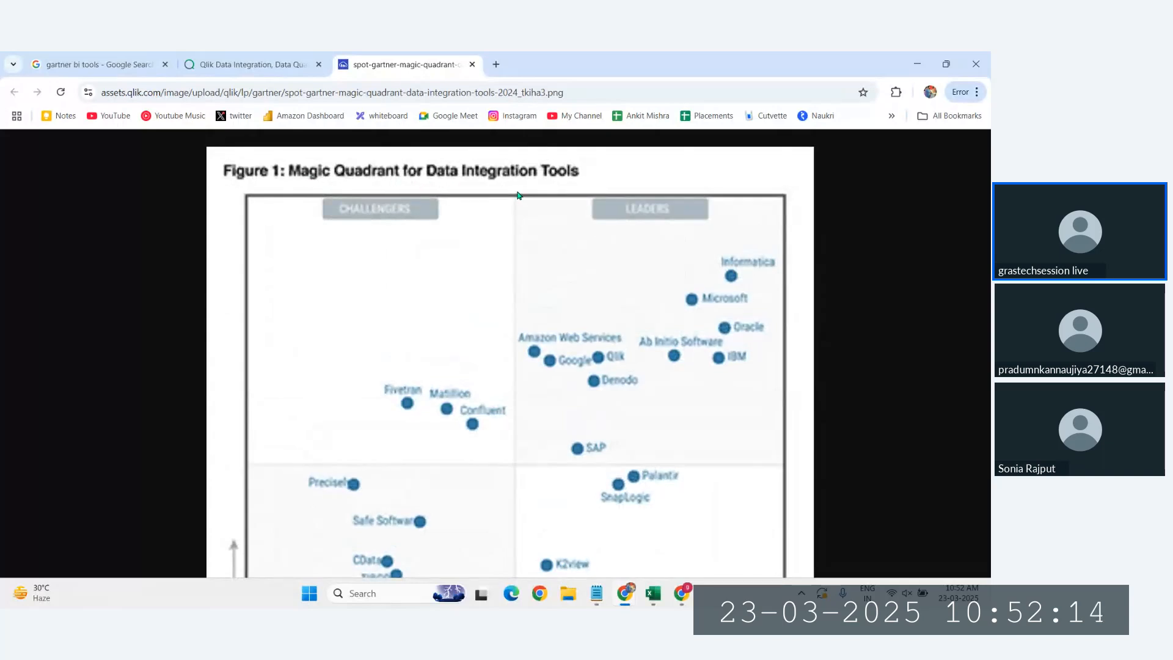
{"action": "left_click", "coordinate": [284, 63]}
{"action": "scroll", "coordinate": [335, 312], "scroll_direction": "down", "scroll_amount": 9}
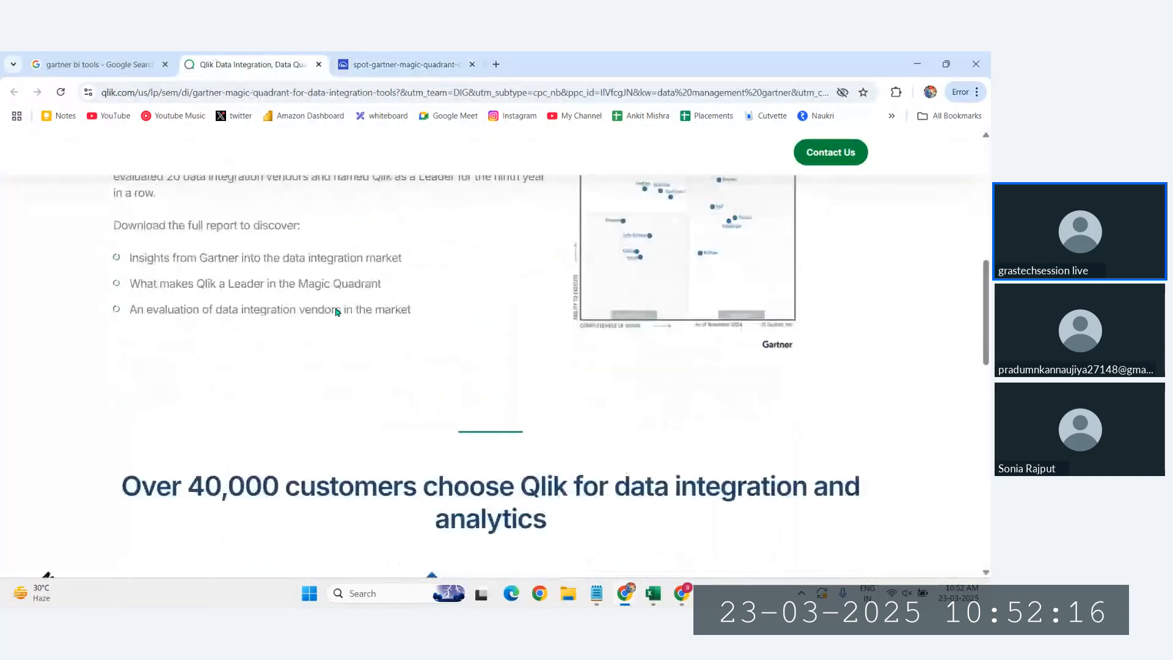
{"action": "scroll", "coordinate": [336, 313], "scroll_direction": "up", "scroll_amount": 5}
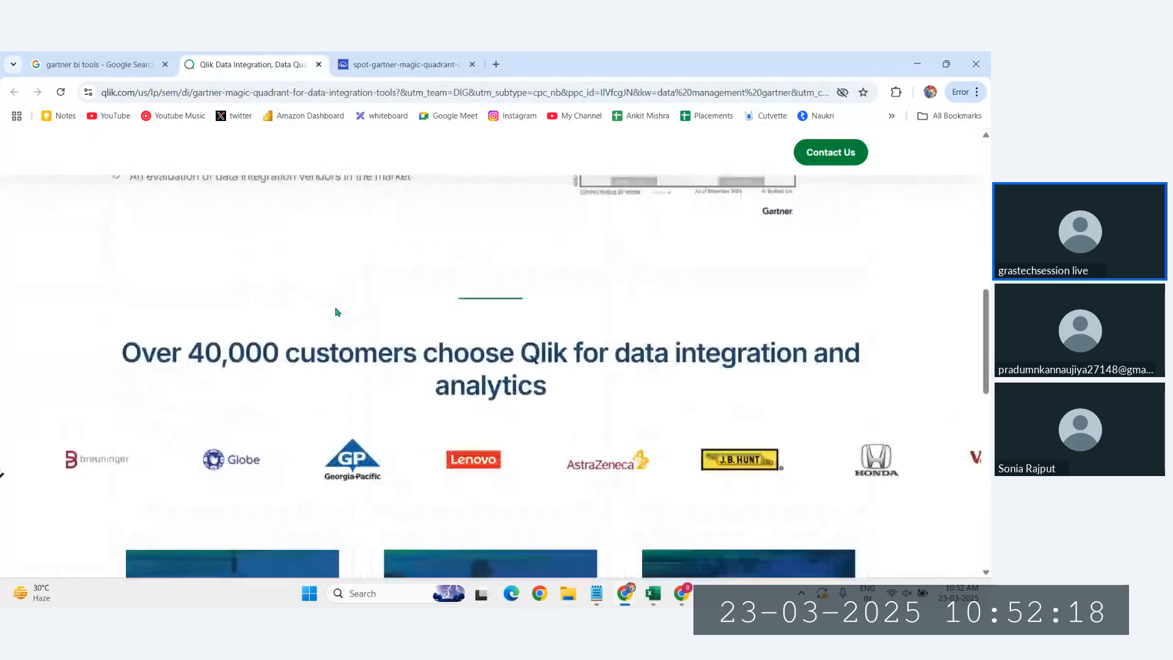
{"action": "scroll", "coordinate": [335, 313], "scroll_direction": "up", "scroll_amount": 10}
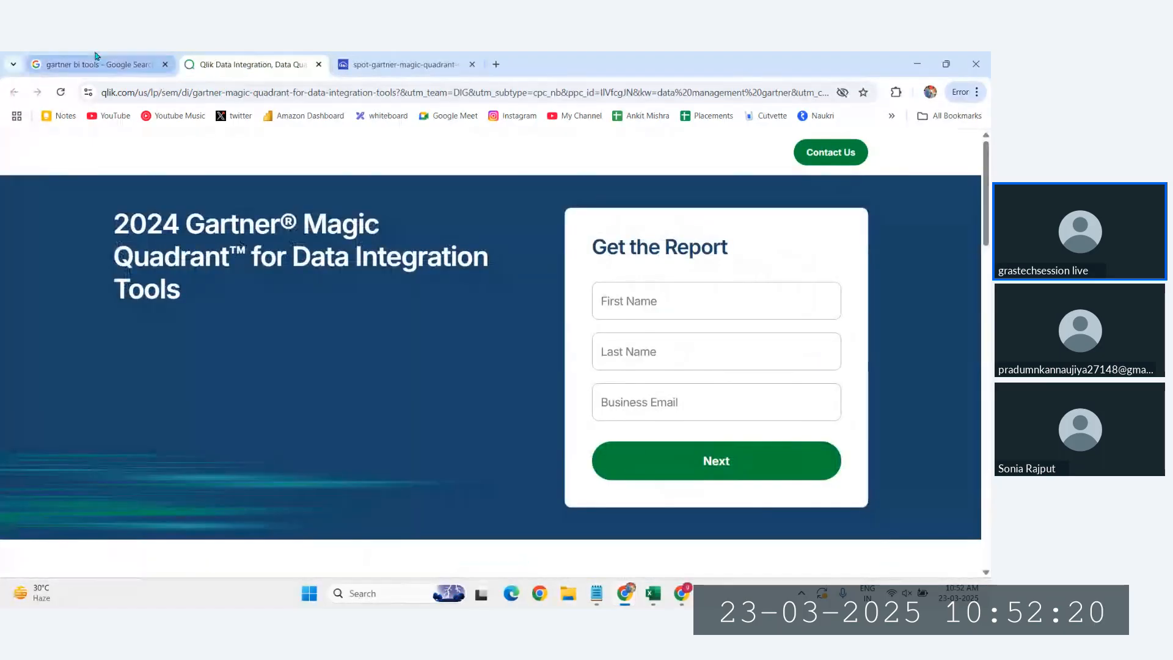
- Return to the "gartner bi tools" search results and open Qlik's "2024 Gartner Magic Quadrant for BI and Analytics" page
{"action": "left_click", "coordinate": [94, 55]}
{"action": "scroll", "coordinate": [327, 361], "scroll_direction": "down", "scroll_amount": 1}
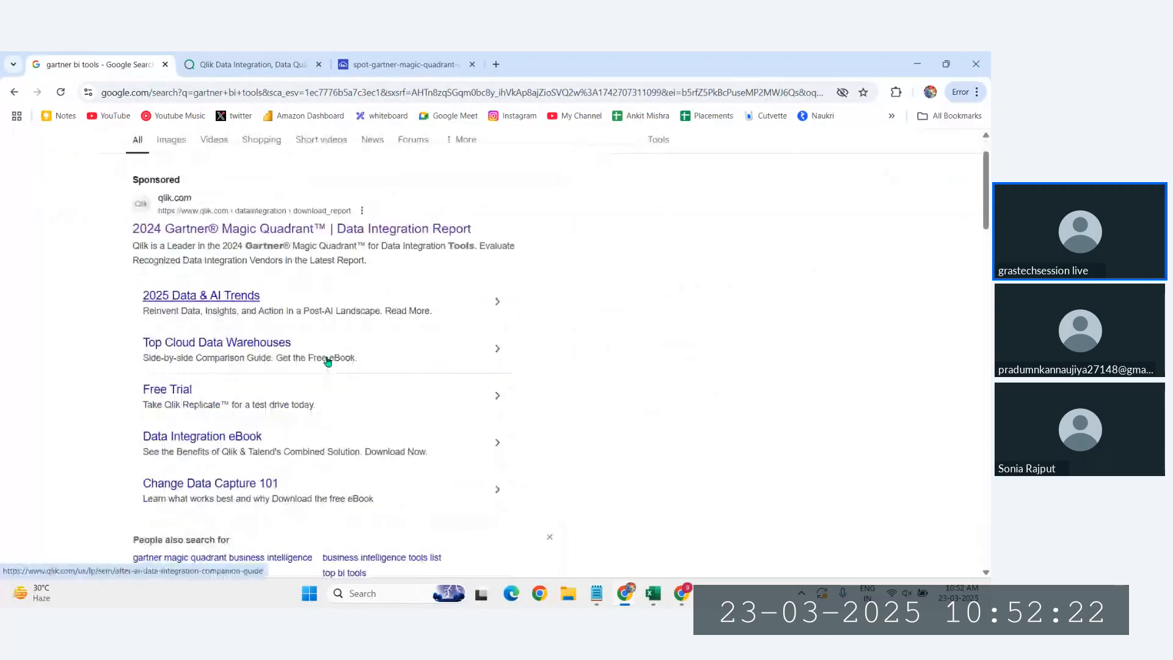
{"action": "scroll", "coordinate": [327, 361], "scroll_direction": "down", "scroll_amount": 4}
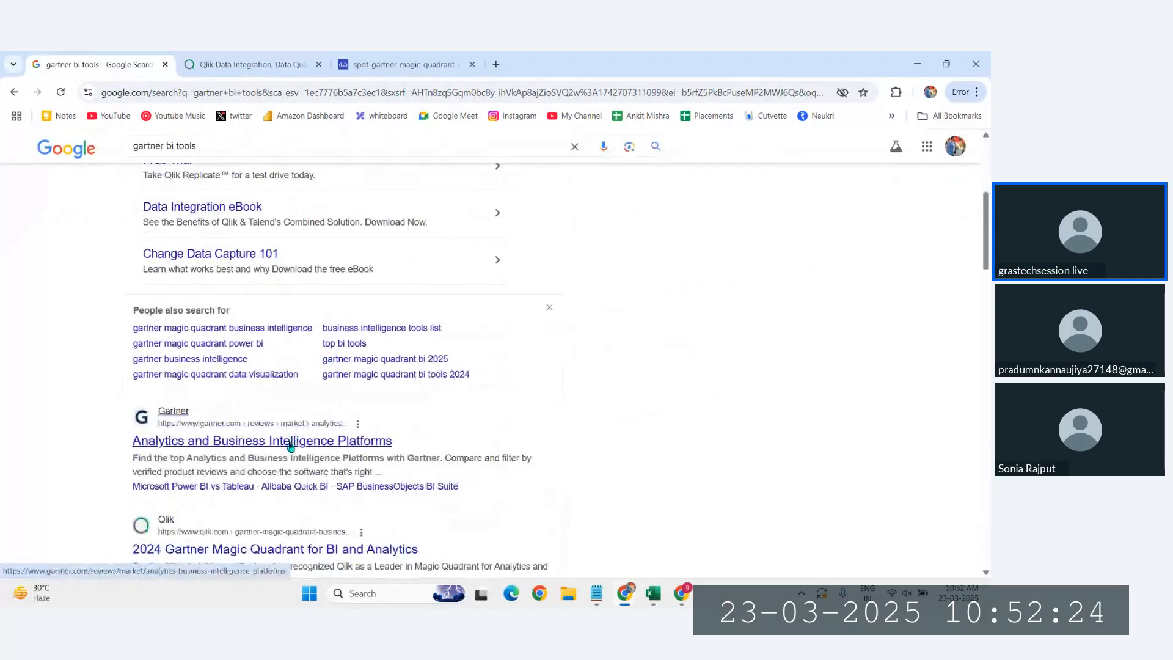
{"action": "scroll", "coordinate": [290, 447], "scroll_direction": "down", "scroll_amount": 2}
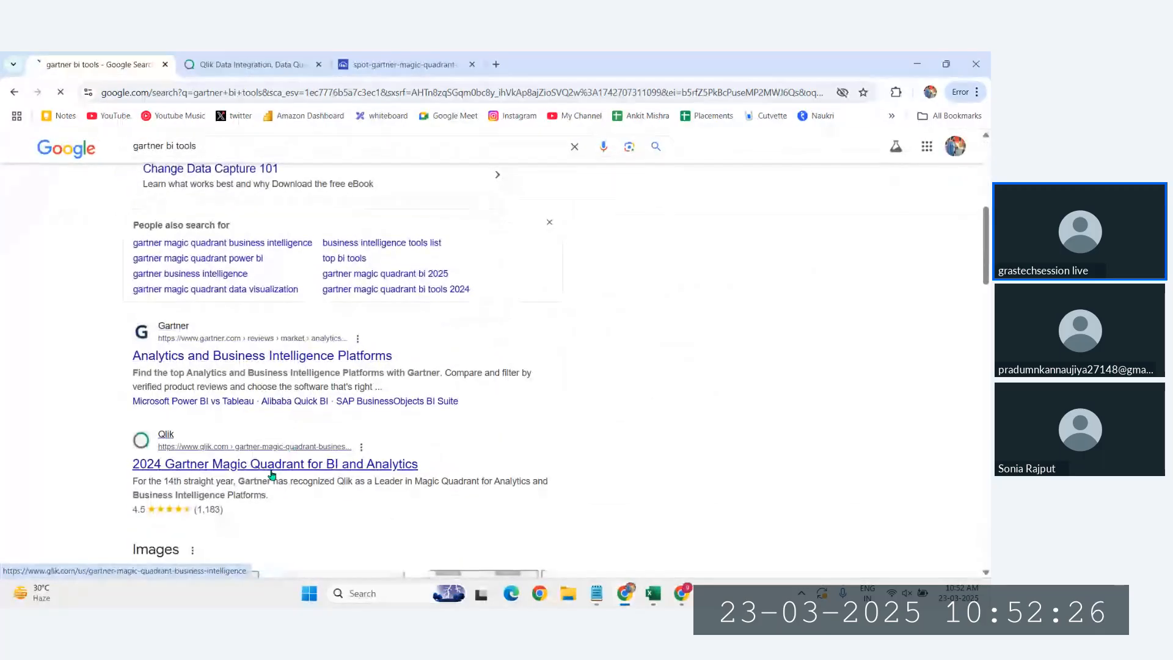
{"action": "left_click", "coordinate": [269, 465]}
- Open the BI and Analytics quadrant figure as an image in its own tab and view it
{"action": "scroll", "coordinate": [496, 433], "scroll_direction": "down", "scroll_amount": 2}
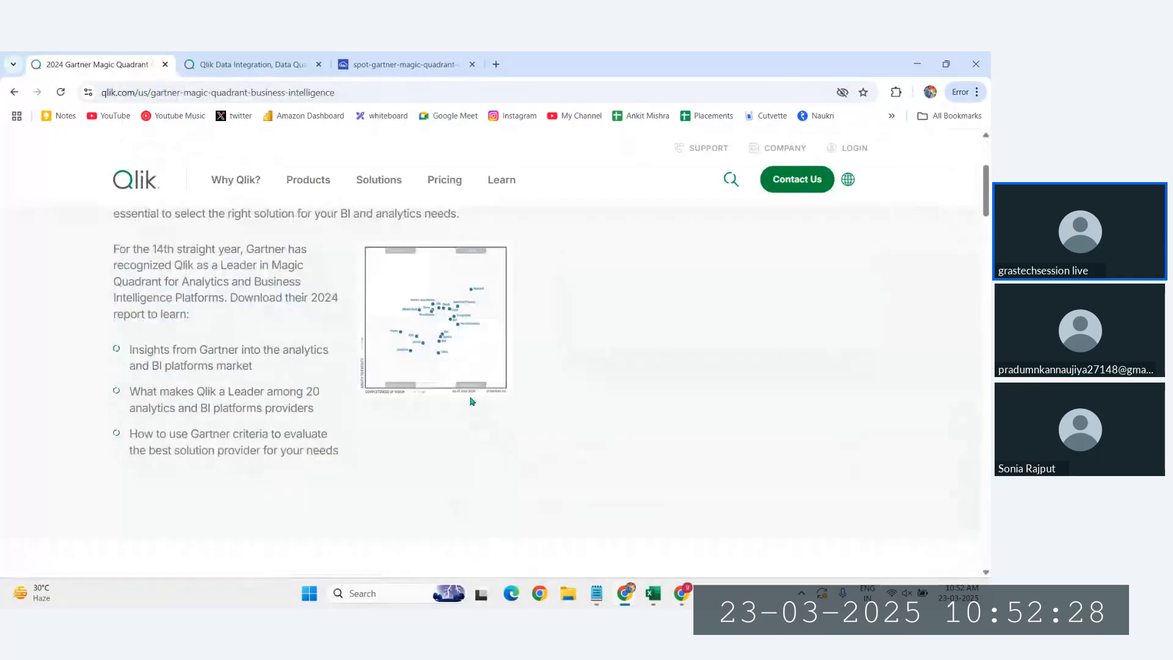
{"action": "right_click", "coordinate": [377, 323]}
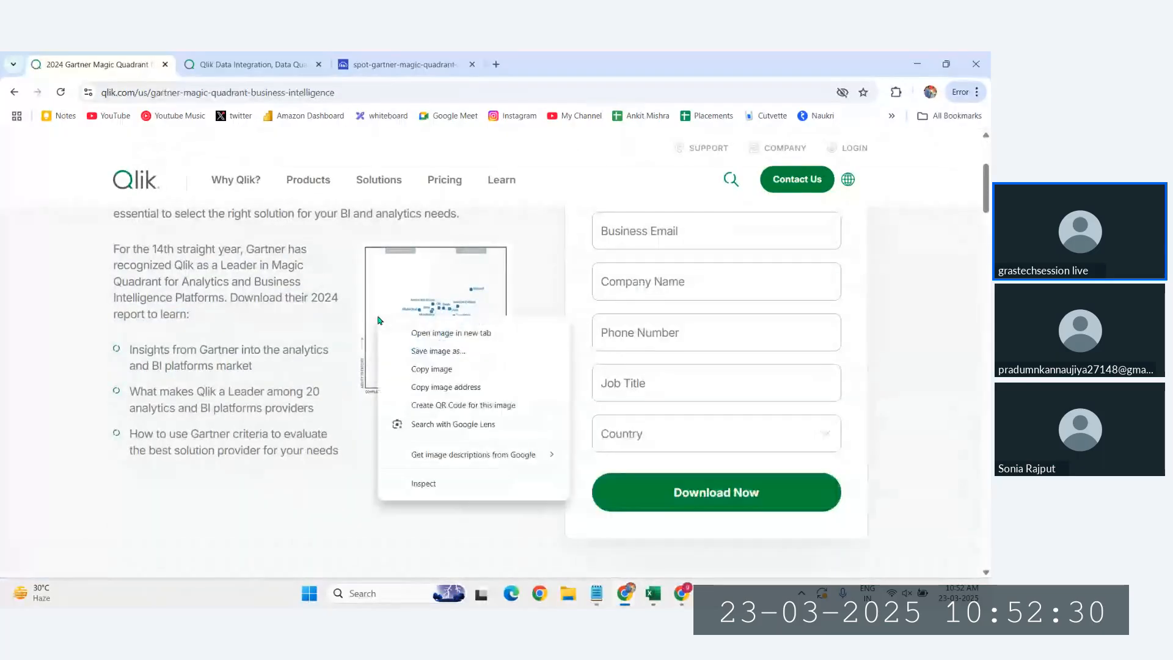
{"action": "left_click", "coordinate": [467, 334]}
{"action": "left_click", "coordinate": [553, 64]}
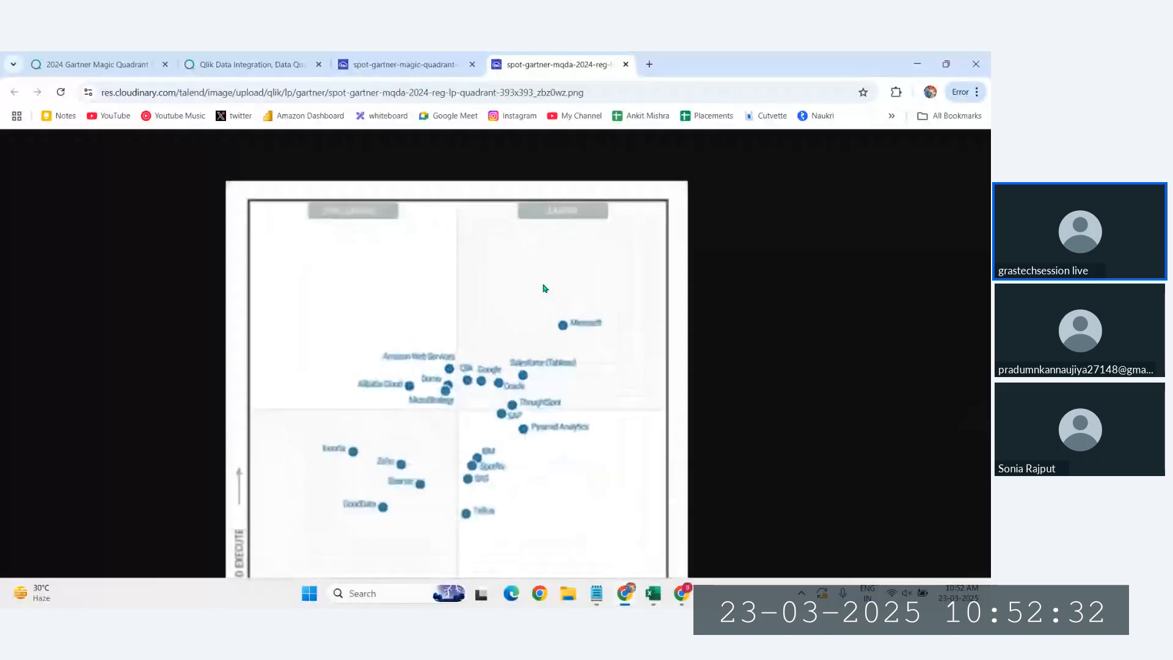
- Examine the vendor positions across the Challengers, Leaders, Niche Players and Visionaries quadrants of the June 2024 figure
{"action": "scroll", "coordinate": [545, 289], "scroll_direction": "up", "scroll_amount": 2}
{"action": "scroll", "coordinate": [545, 289], "scroll_direction": "down", "scroll_amount": 1}
{"action": "scroll", "coordinate": [584, 321], "scroll_direction": "up", "scroll_amount": 1}
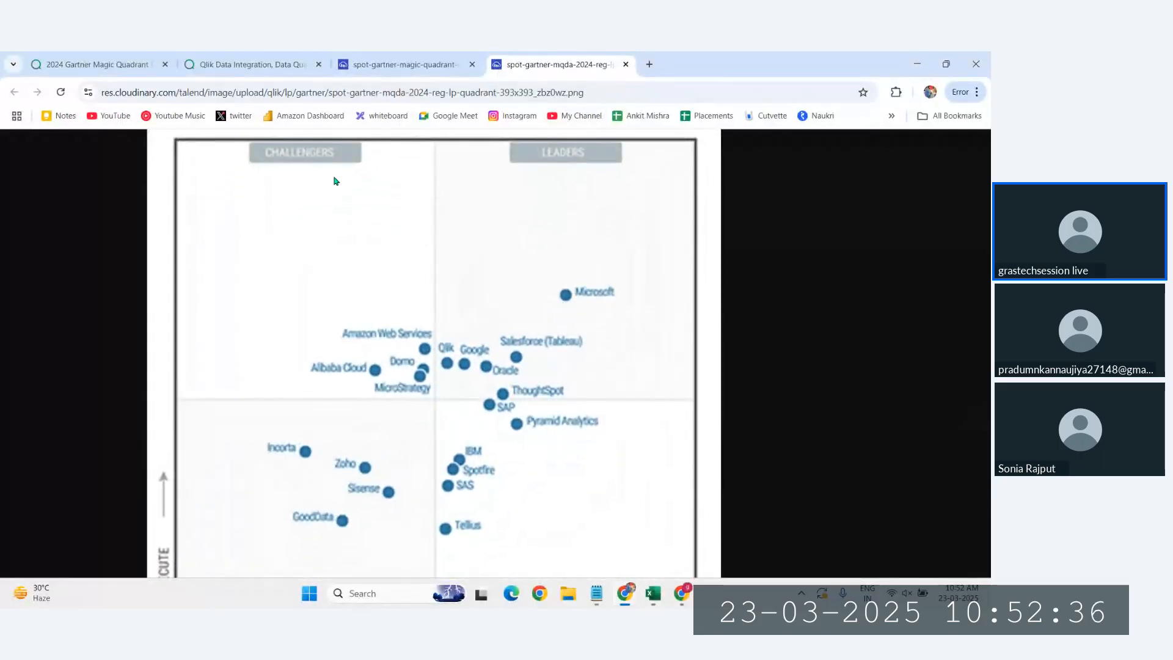
{"action": "scroll", "coordinate": [335, 180], "scroll_direction": "down", "scroll_amount": 2}
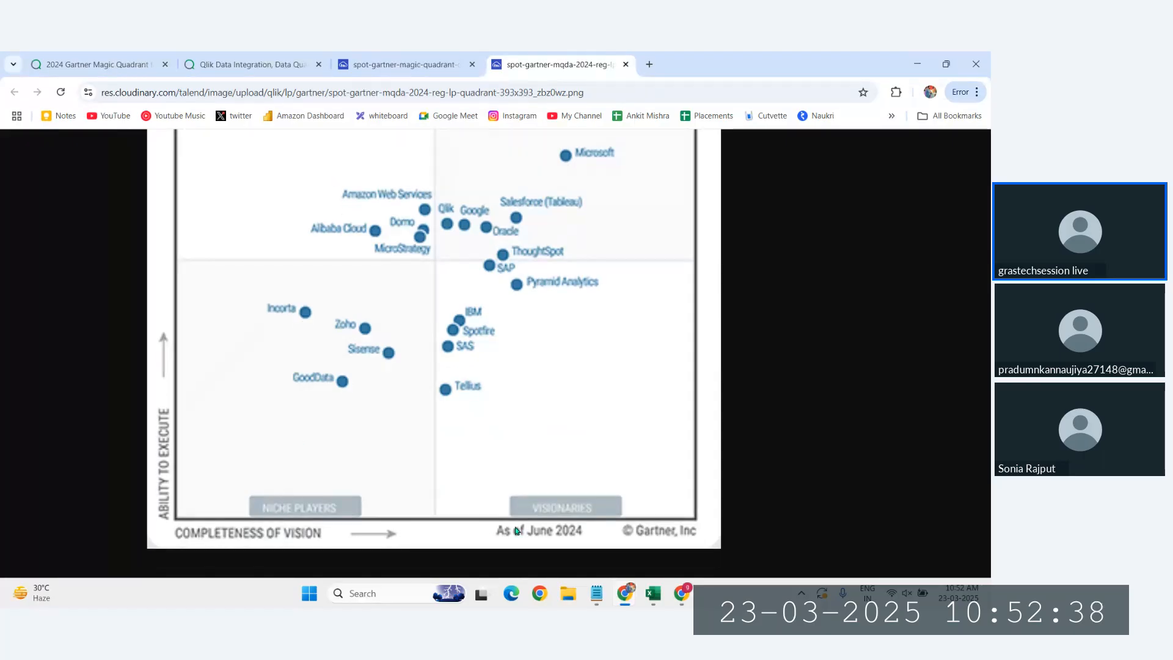
{"action": "scroll", "coordinate": [568, 516], "scroll_direction": "up", "scroll_amount": 3}
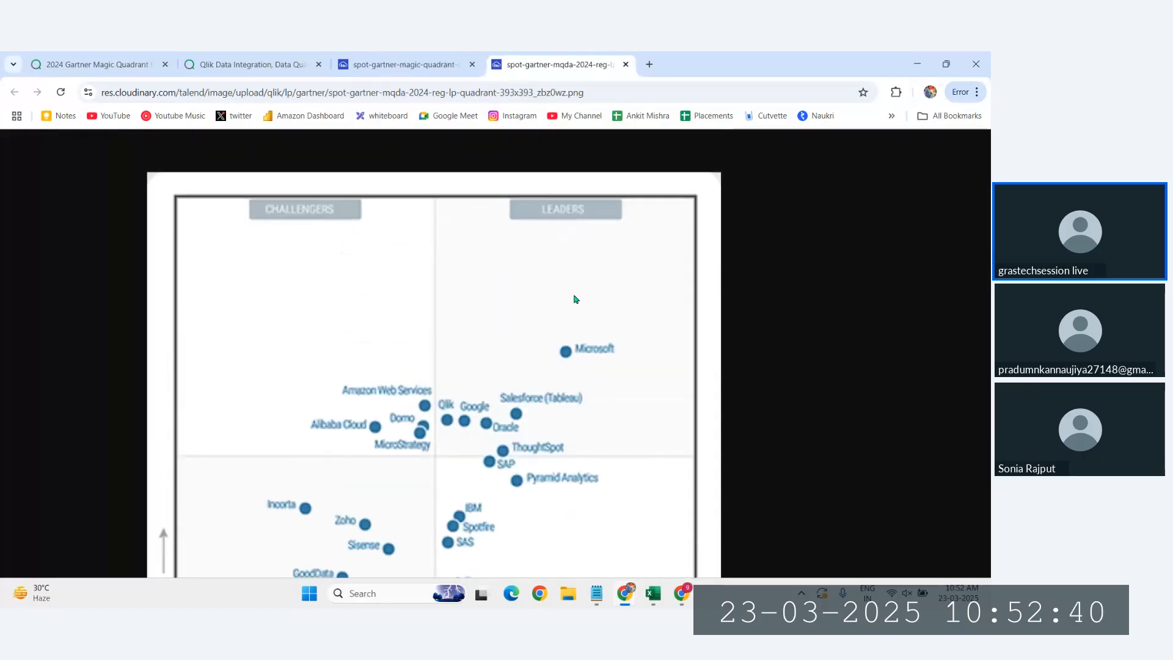
{"action": "scroll", "coordinate": [585, 376], "scroll_direction": "up", "scroll_amount": 3}
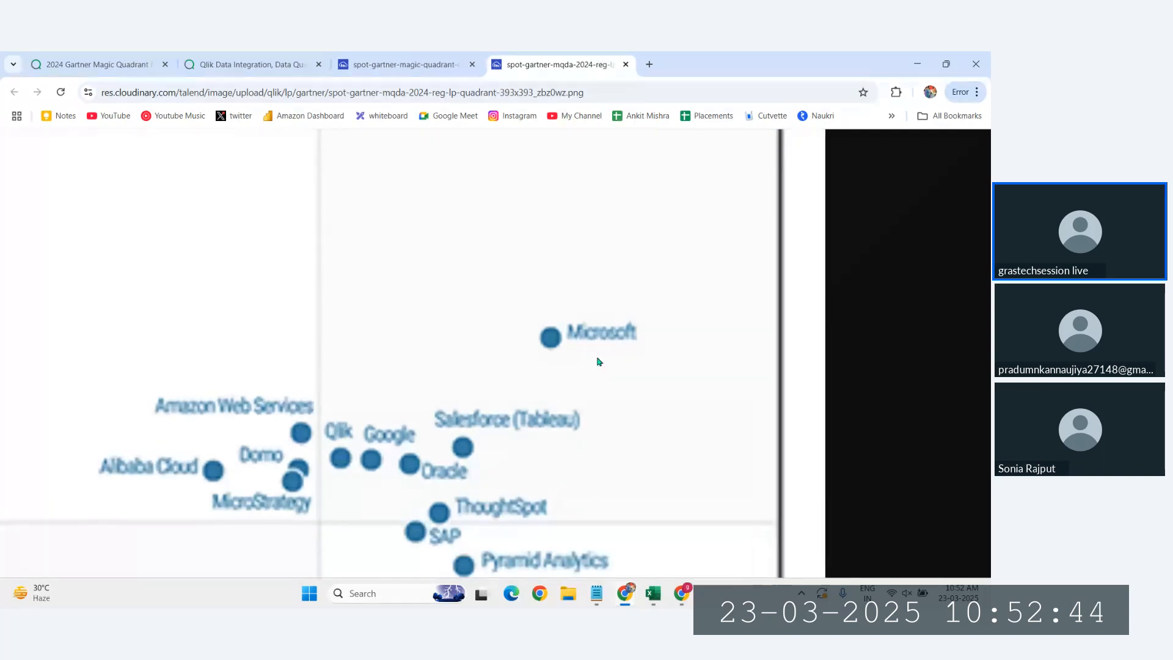
{"action": "scroll", "coordinate": [568, 397], "scroll_direction": "down", "scroll_amount": 3}
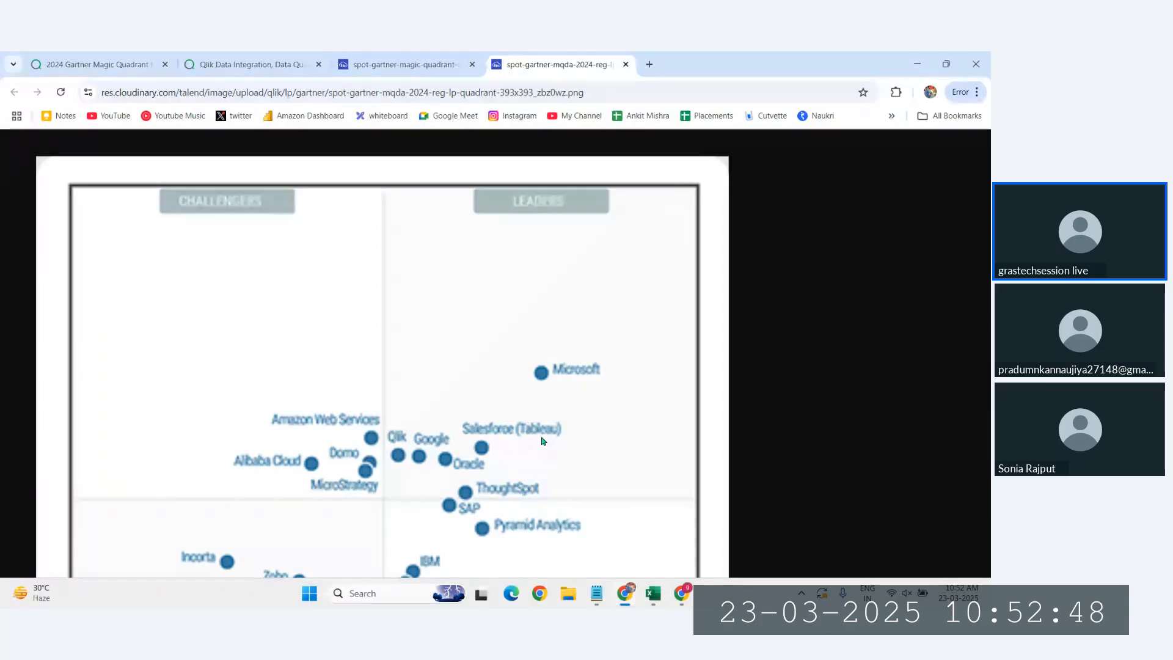
{"action": "scroll", "coordinate": [546, 435], "scroll_direction": "down", "scroll_amount": 1}
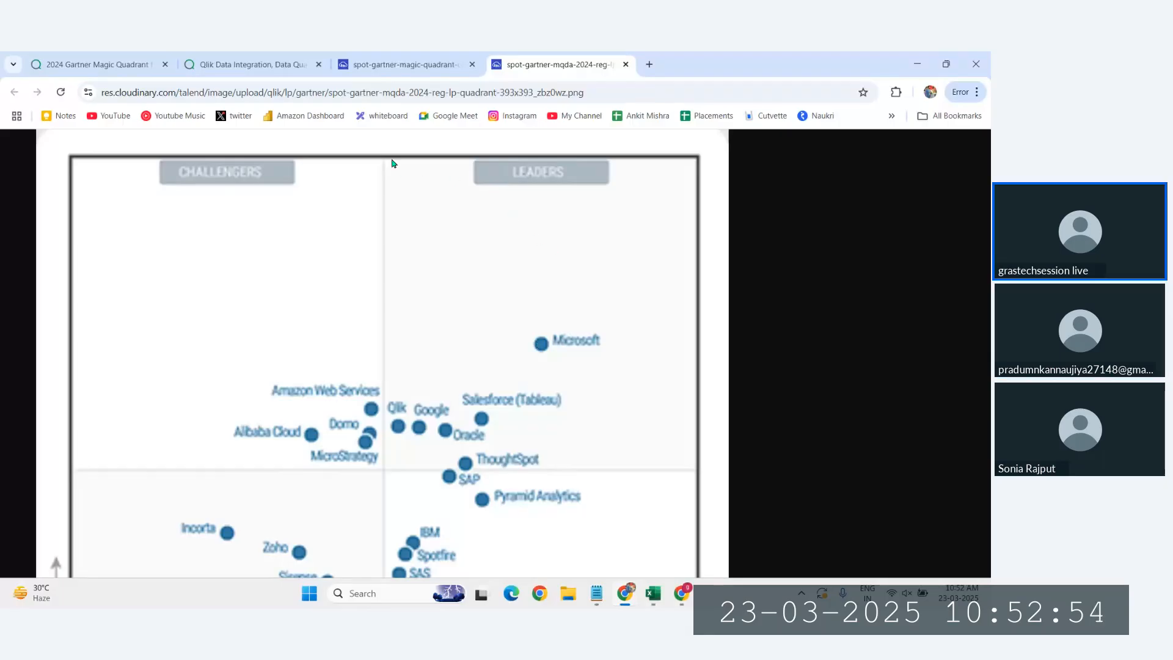
- Switch to the Book3 workbook in Excel and look over the BI tools list in column E
{"action": "left_click", "coordinate": [653, 593]}
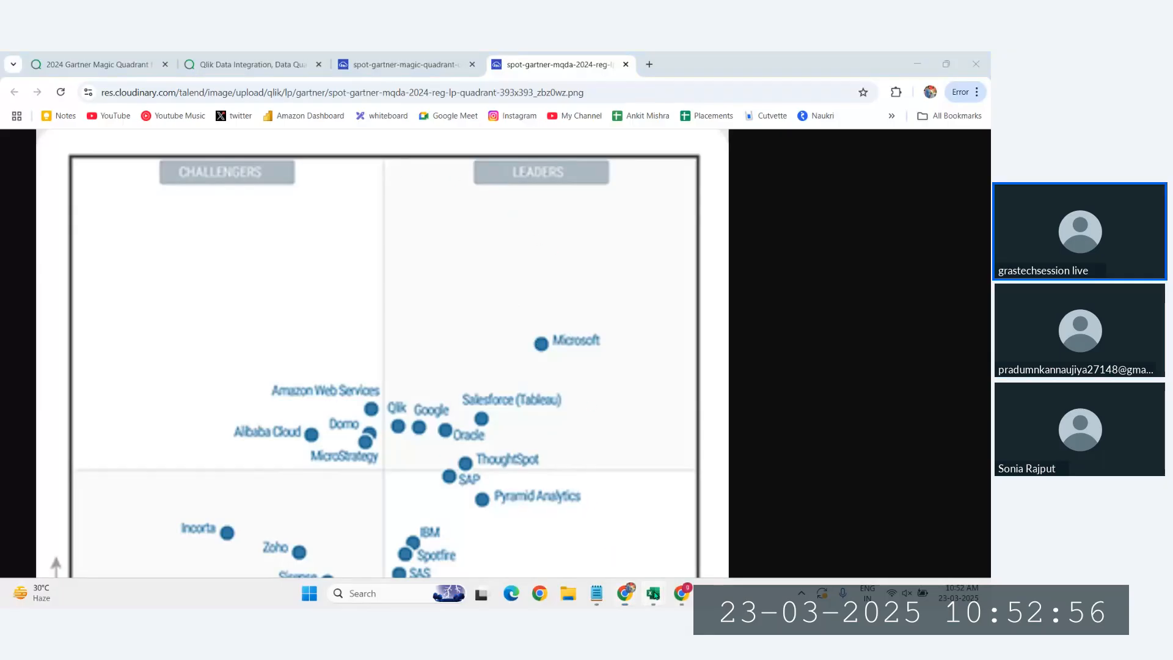
{"action": "left_click", "coordinate": [701, 563]}
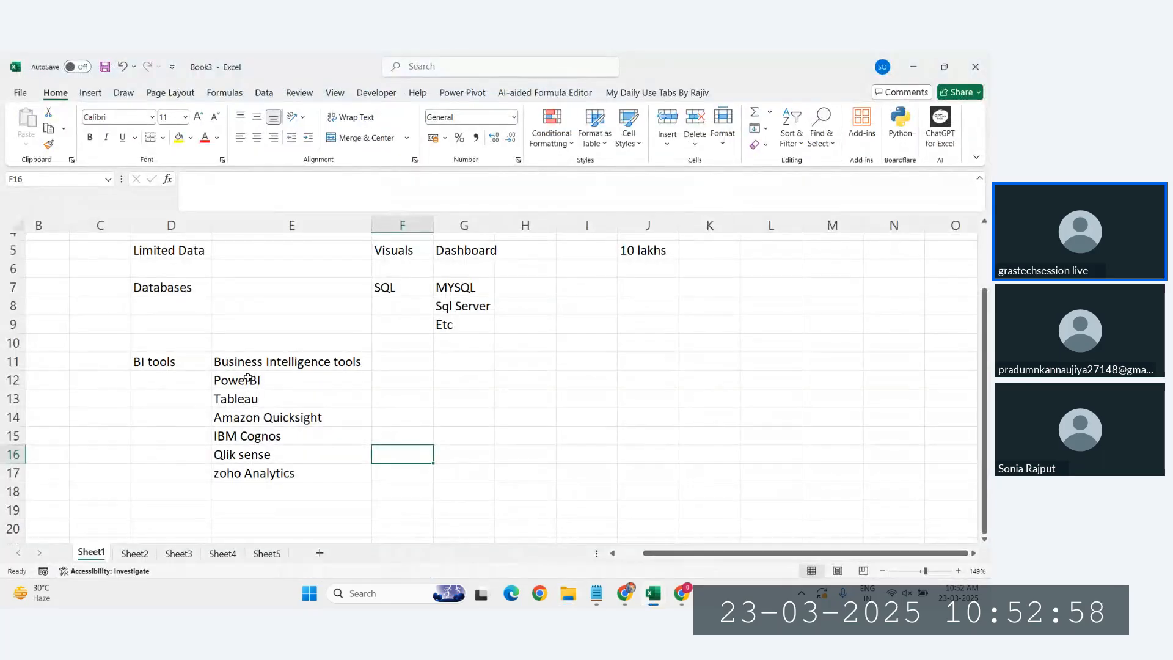
{"action": "left_click_drag", "start_coordinate": [248, 379], "coordinate": [259, 469]}
{"action": "left_click", "coordinate": [242, 495]}
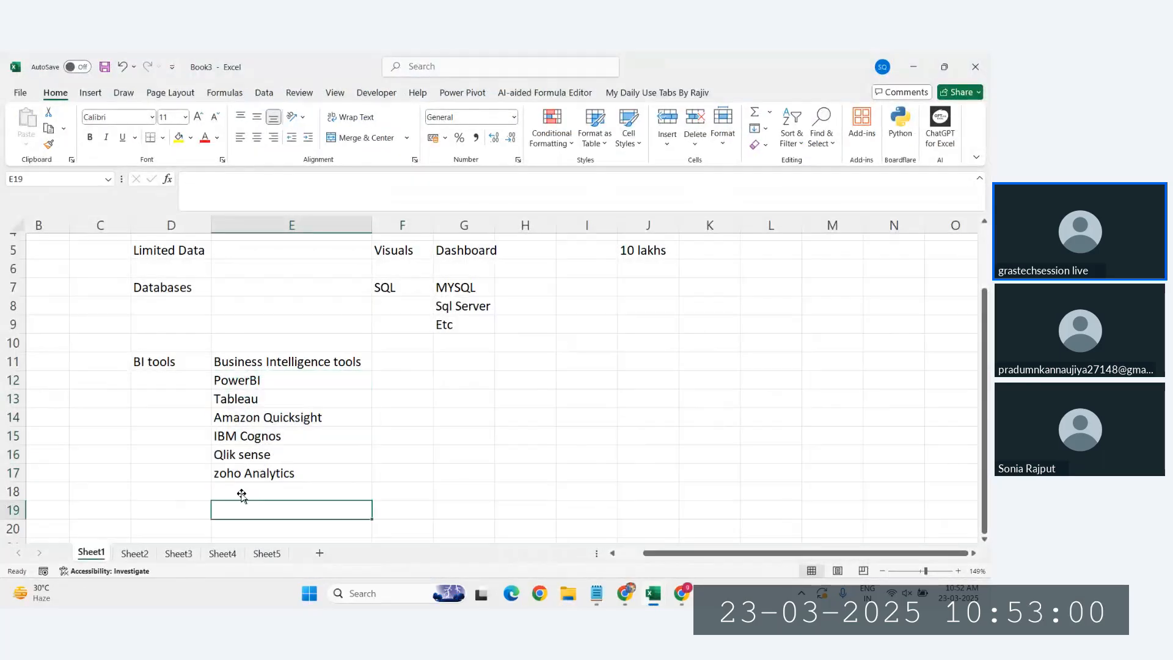
{"action": "left_click", "coordinate": [256, 376]}
{"action": "left_click", "coordinate": [421, 386]}
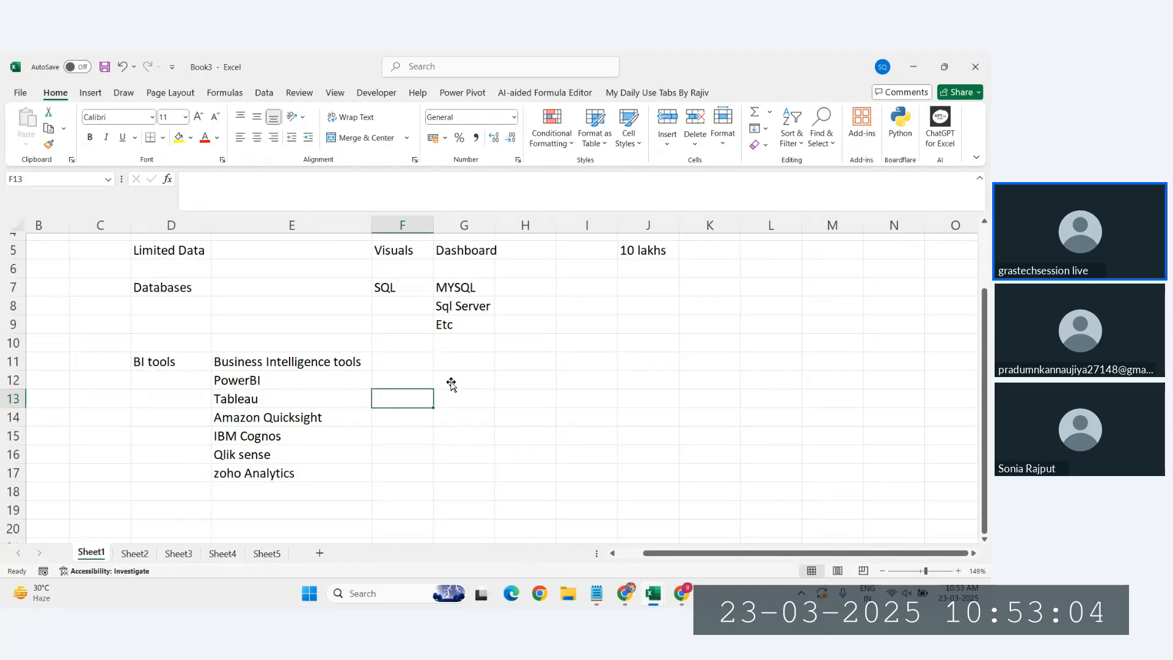
{"action": "left_click", "coordinate": [402, 379]}
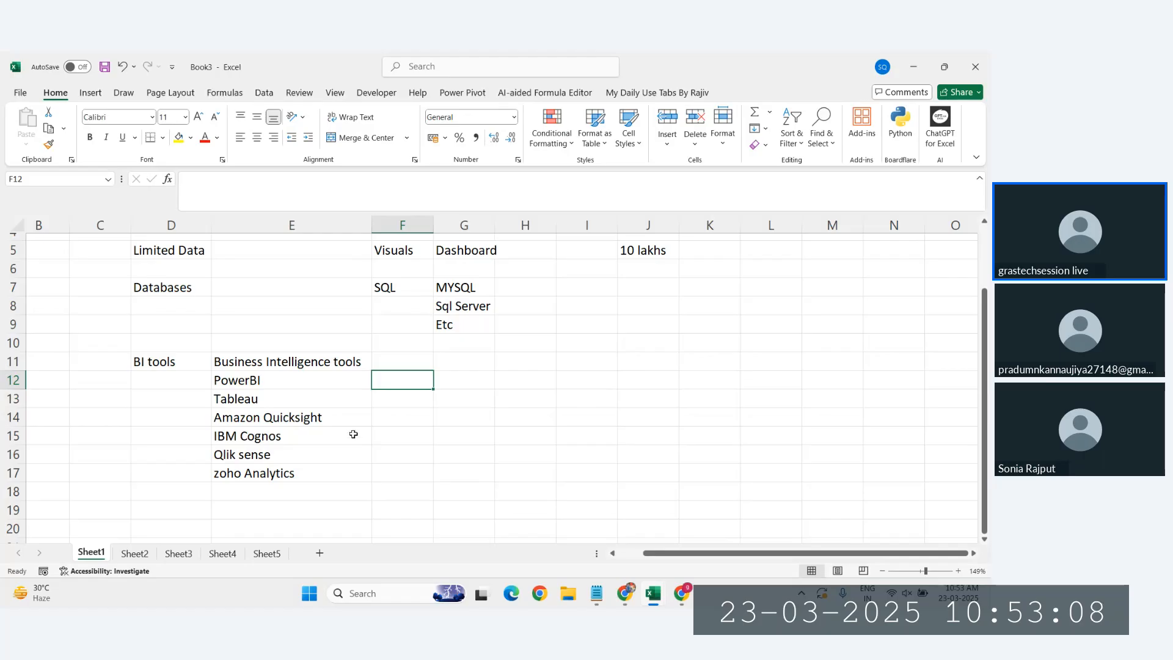
- Add "Google Looker Studio" in cell E18 at the end of the BI tools list
{"action": "left_click_drag", "start_coordinate": [262, 378], "coordinate": [276, 477]}
{"action": "left_click", "coordinate": [266, 490]}
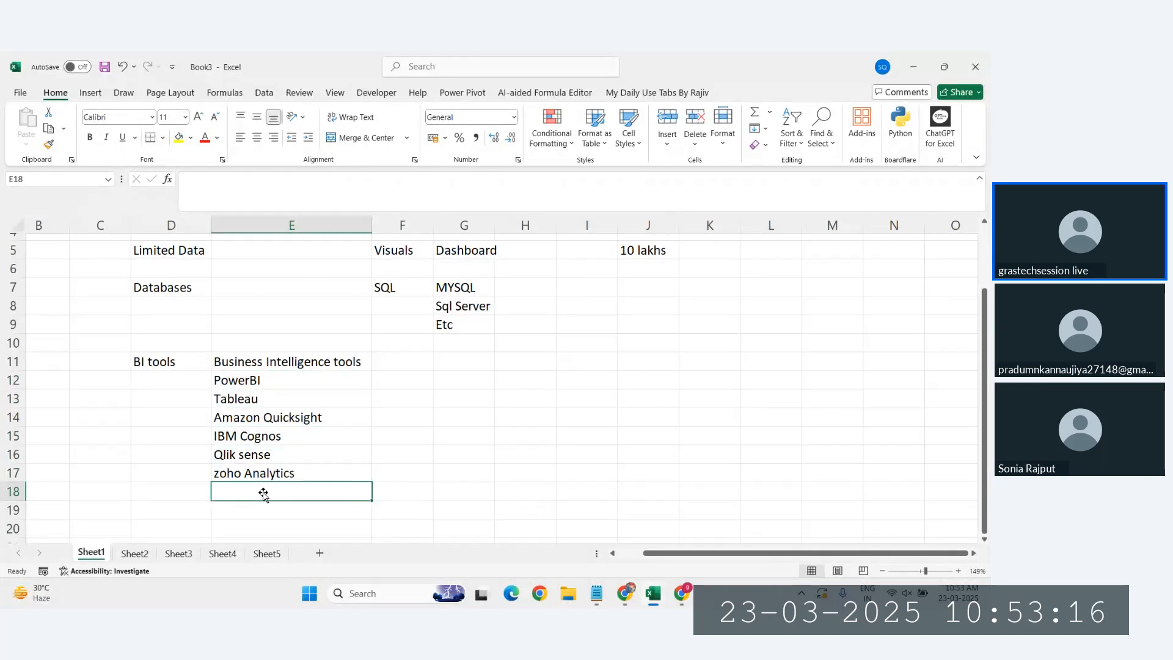
{"action": "type", "text": "Goog"}
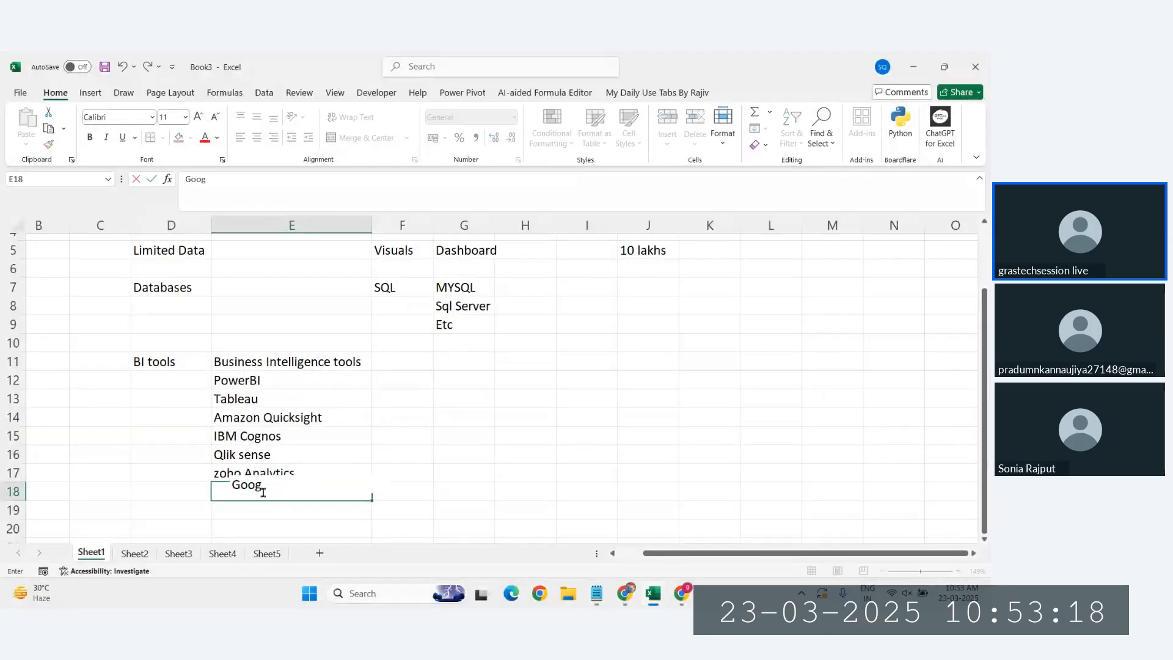
{"action": "type", "text": "le Loo"}
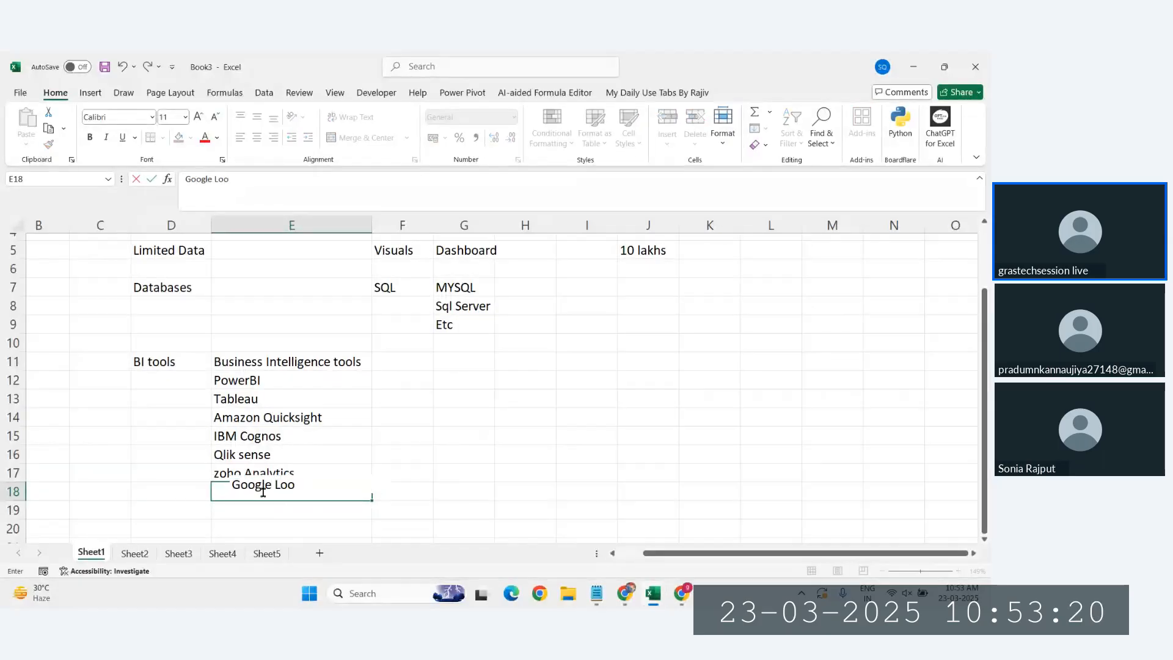
{"action": "type", "text": "ker Studio"}
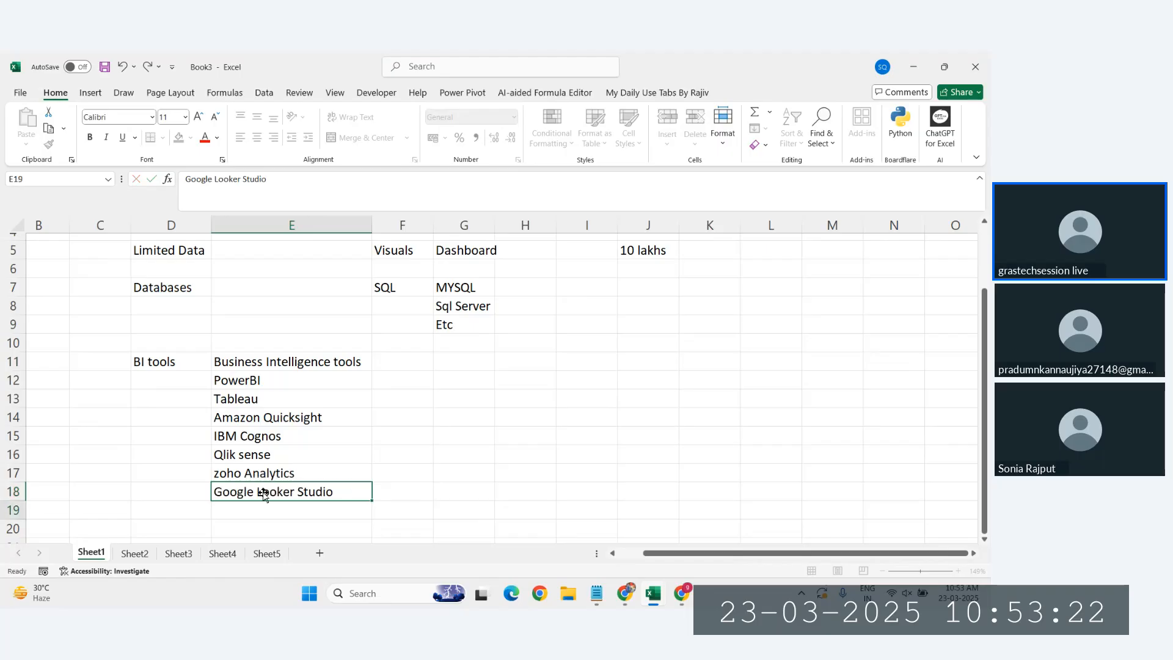
{"action": "key", "text": "Return"}
{"action": "left_click", "coordinate": [276, 490]}
{"action": "left_click_drag", "start_coordinate": [272, 373], "coordinate": [300, 488]}
{"action": "left_click", "coordinate": [415, 464]}
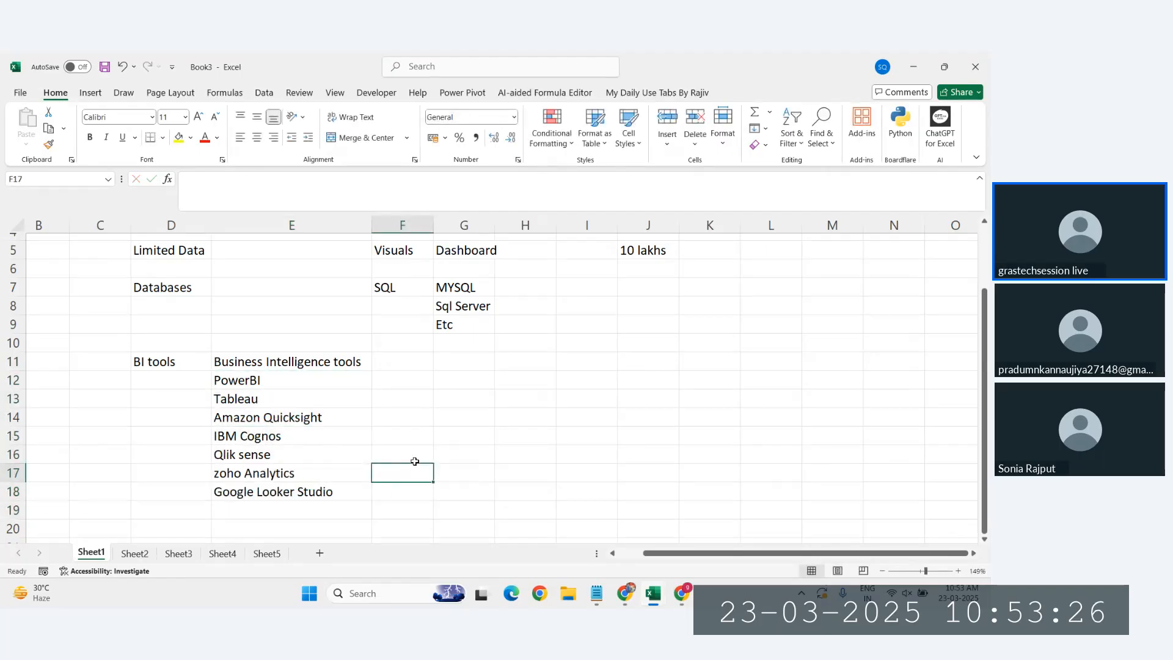
{"action": "left_click", "coordinate": [290, 360]}
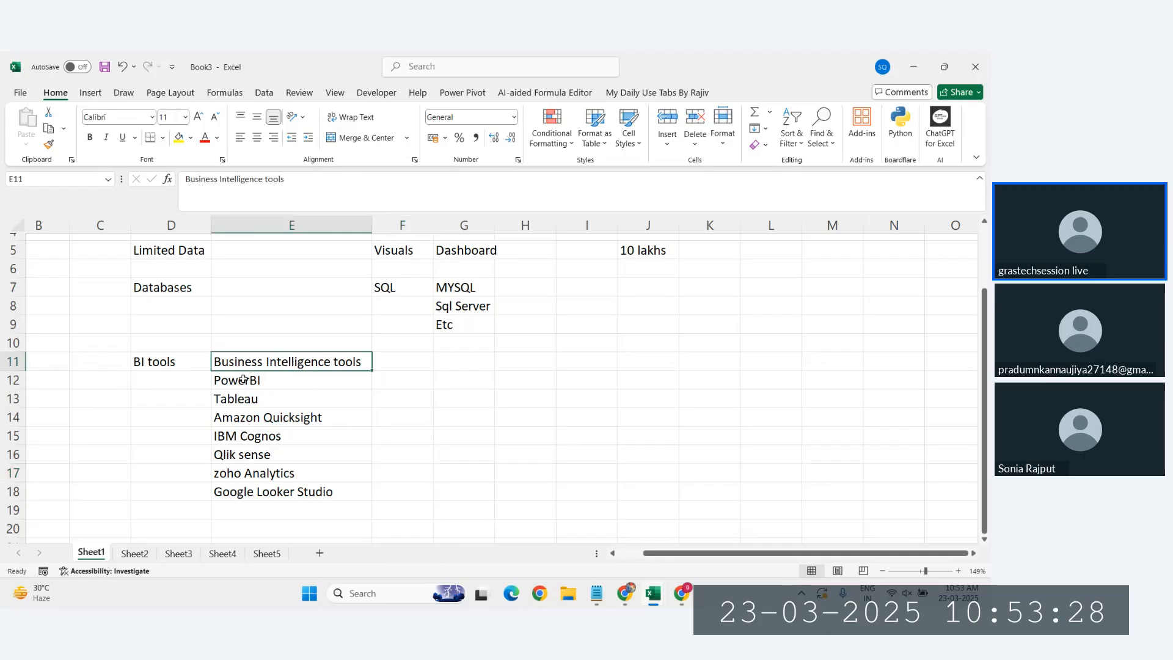
{"action": "left_click", "coordinate": [157, 375]}
{"action": "left_click", "coordinate": [227, 377]}
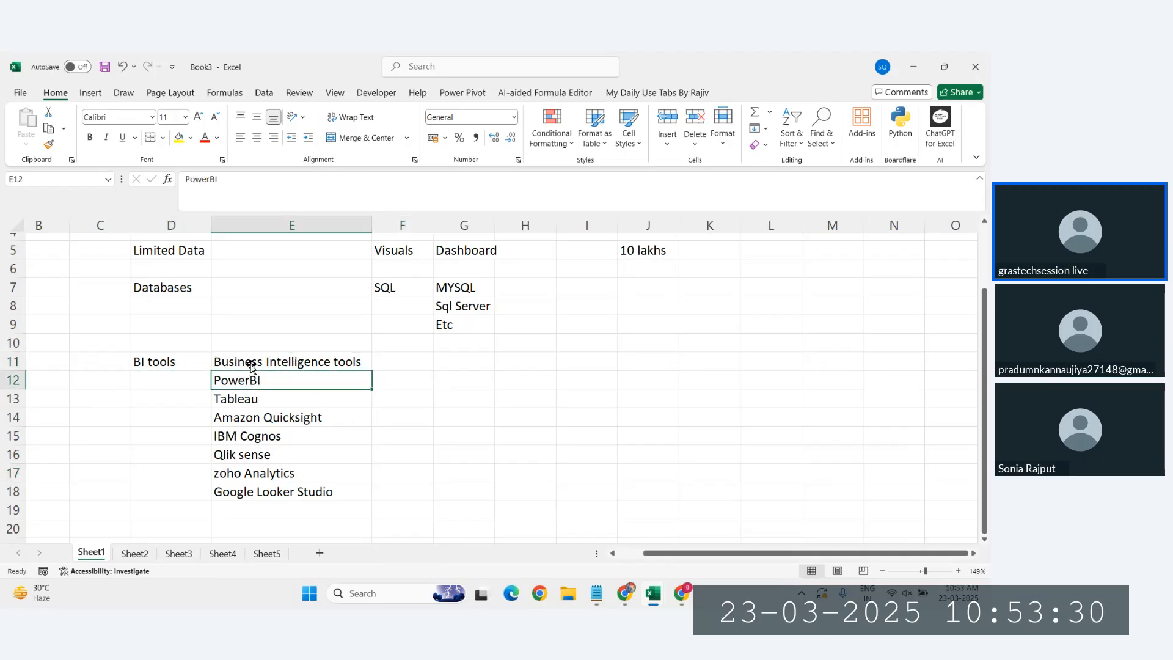
{"action": "left_click", "coordinate": [346, 365]}
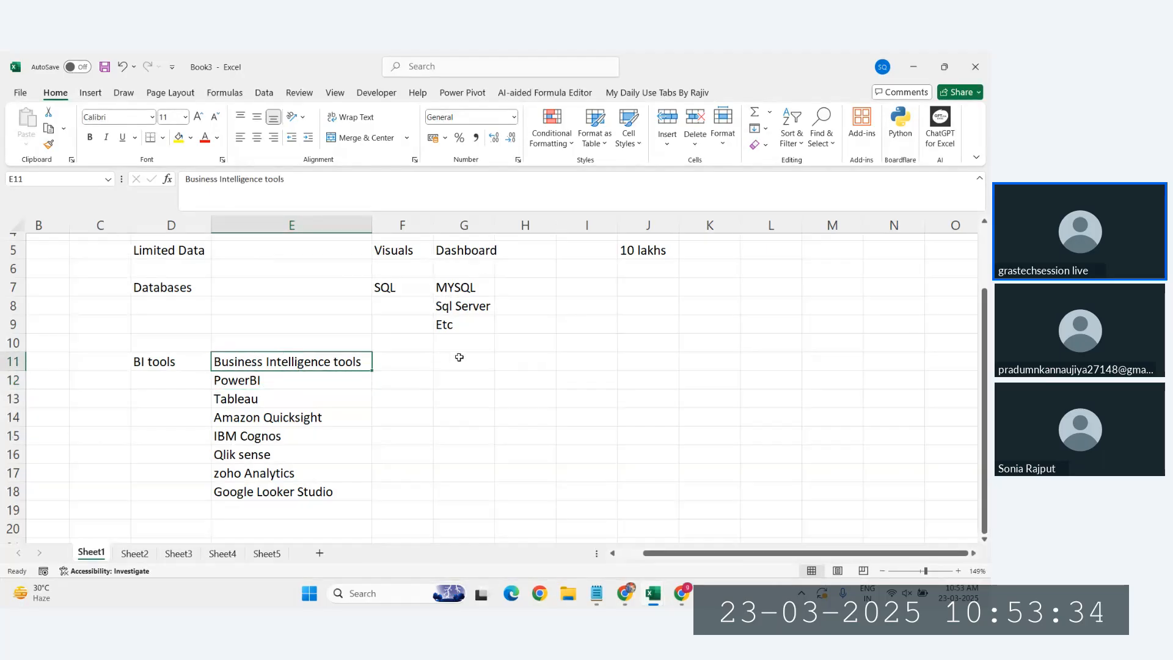
- Enter "Intelligence" in cell G12 beside the BI tools list
{"action": "left_click", "coordinate": [475, 378]}
{"action": "type", "text": "In"}
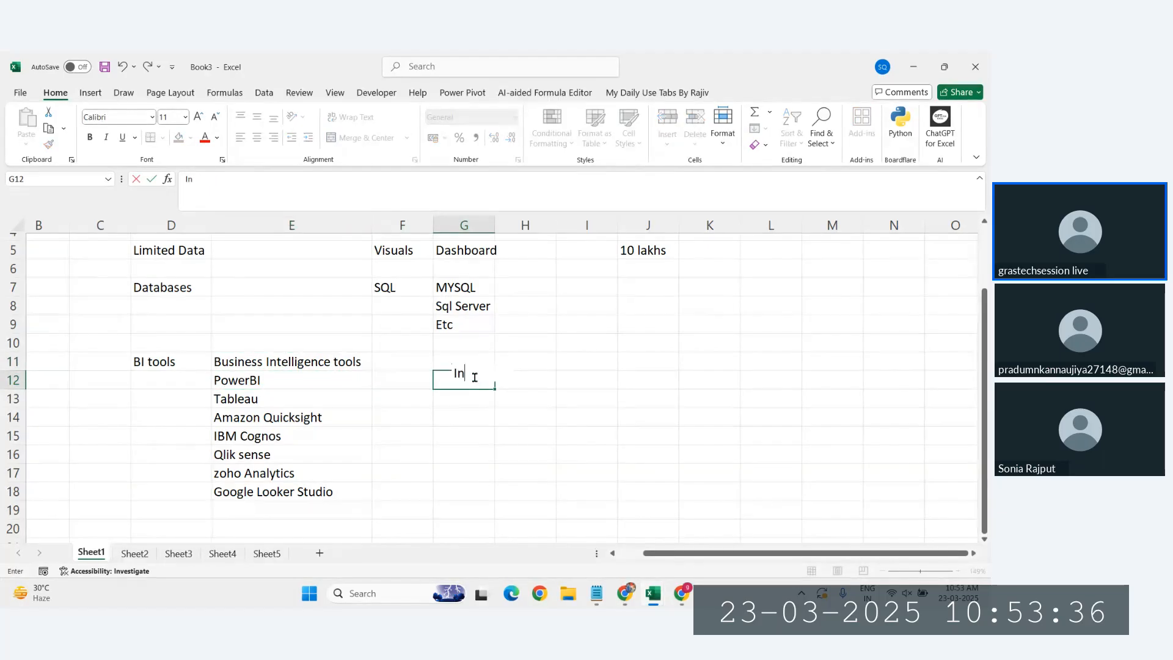
{"action": "type", "text": "tell"}
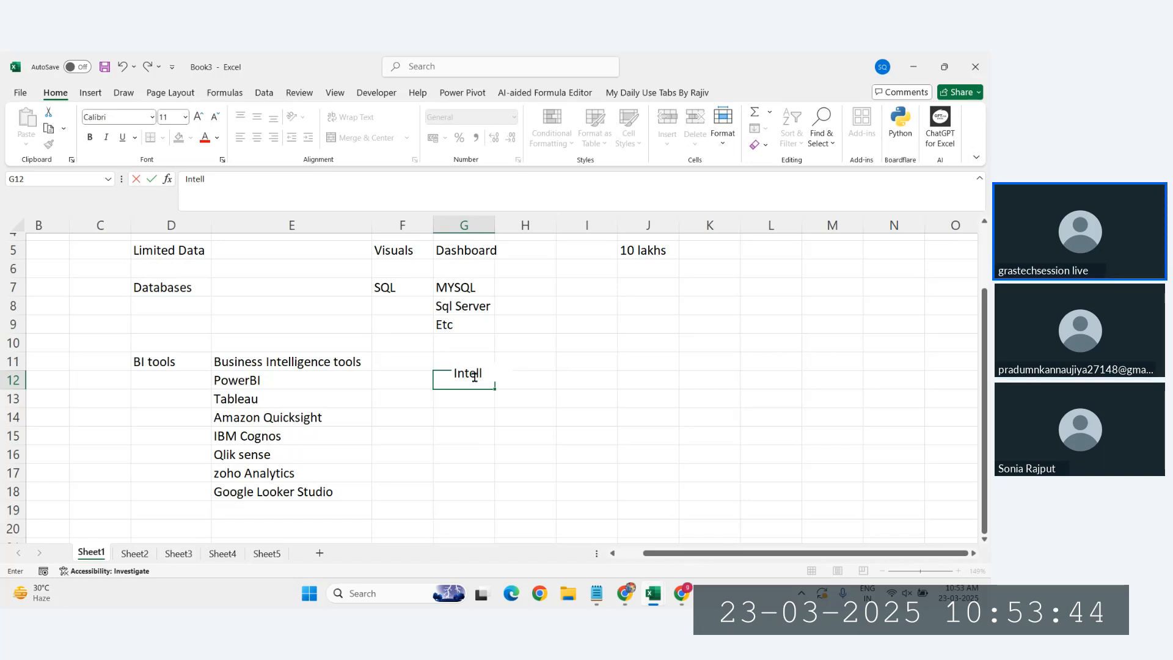
{"action": "type", "text": "igence"}
{"action": "left_click", "coordinate": [464, 225]}
{"action": "left_click", "coordinate": [577, 321]}
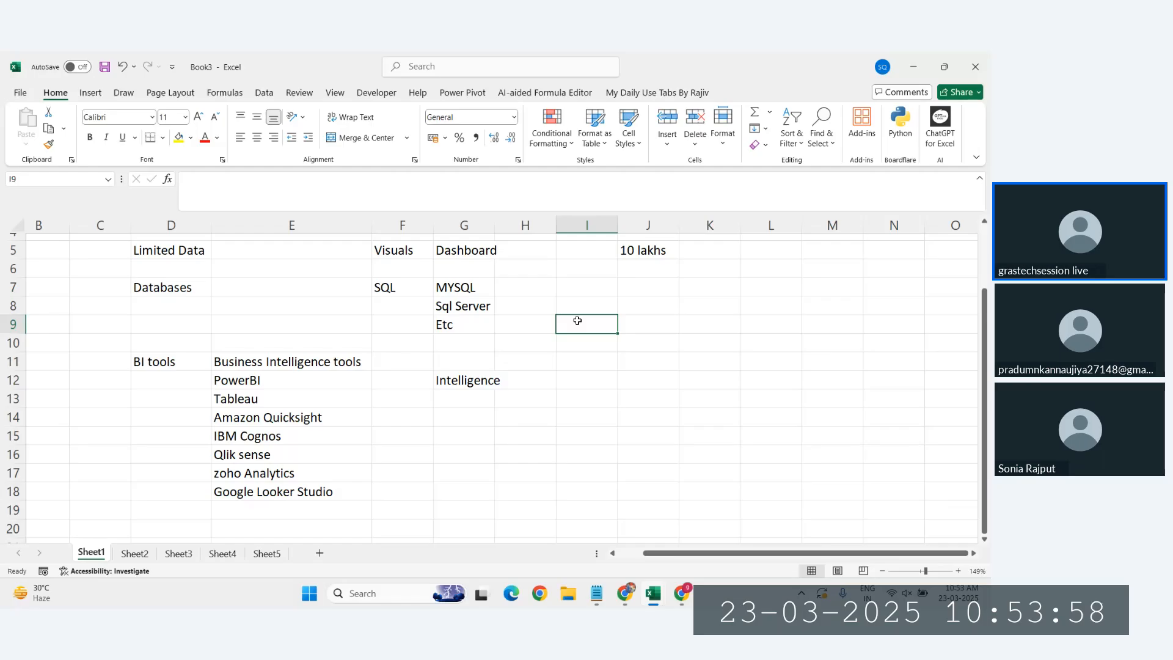
- Unmute the computer's sound and check on the participants in the PowerBI Zoho Meeting window in Chrome
{"action": "key", "text": "XF86AudioMute"}
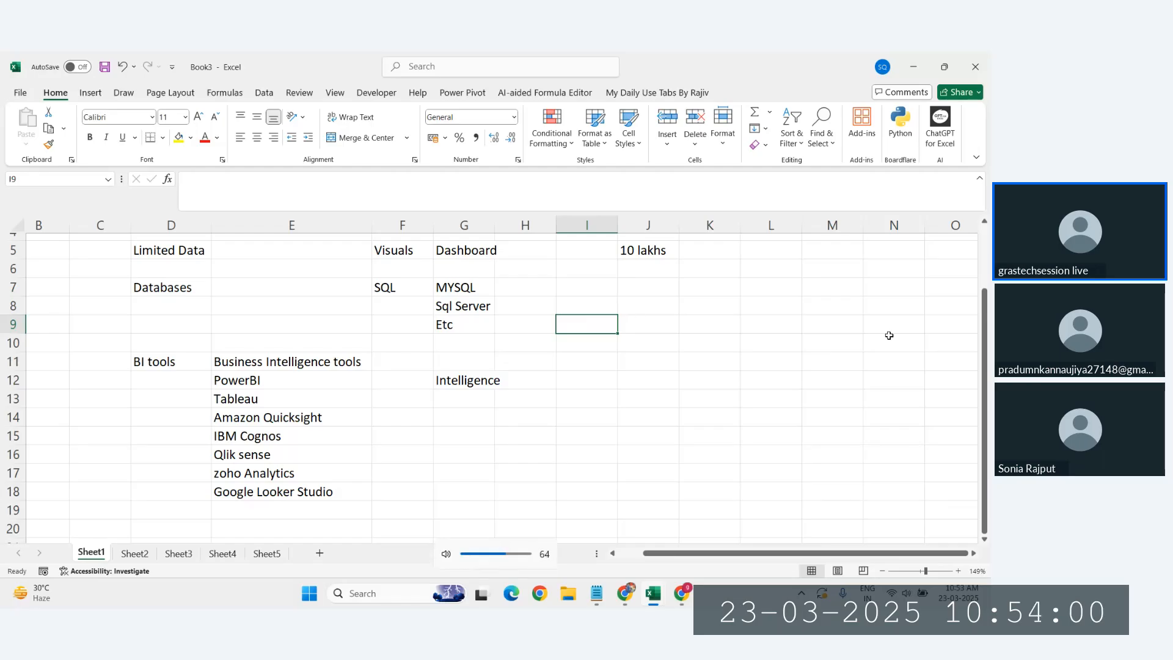
{"action": "left_click", "coordinate": [672, 435]}
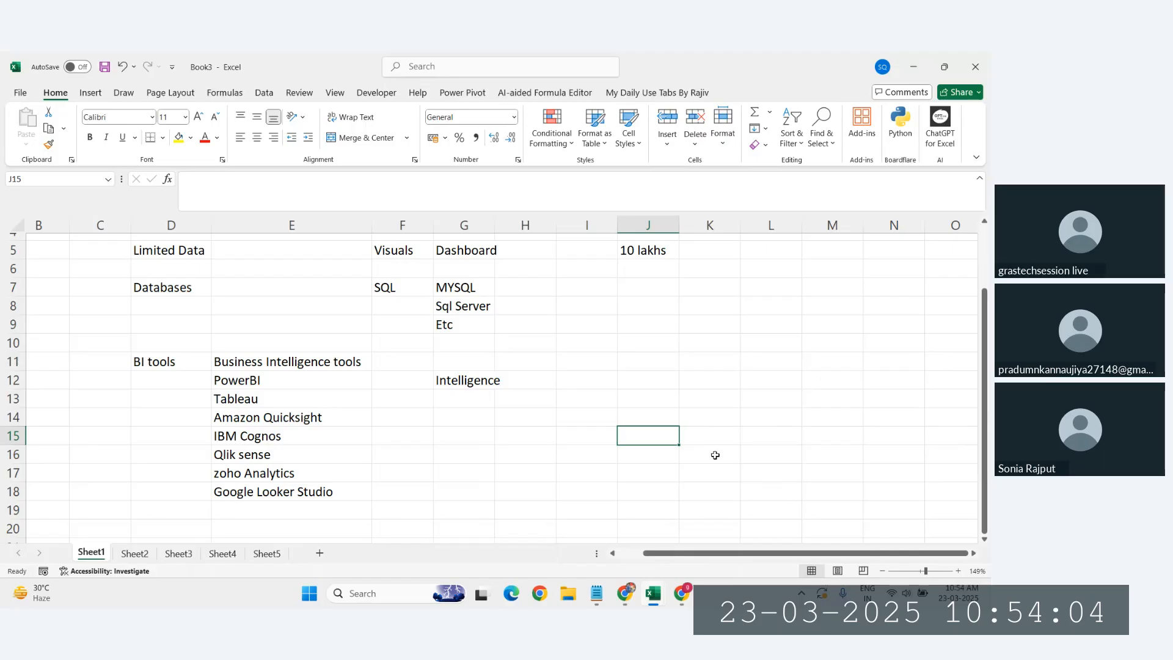
{"action": "left_click", "coordinate": [681, 593]}
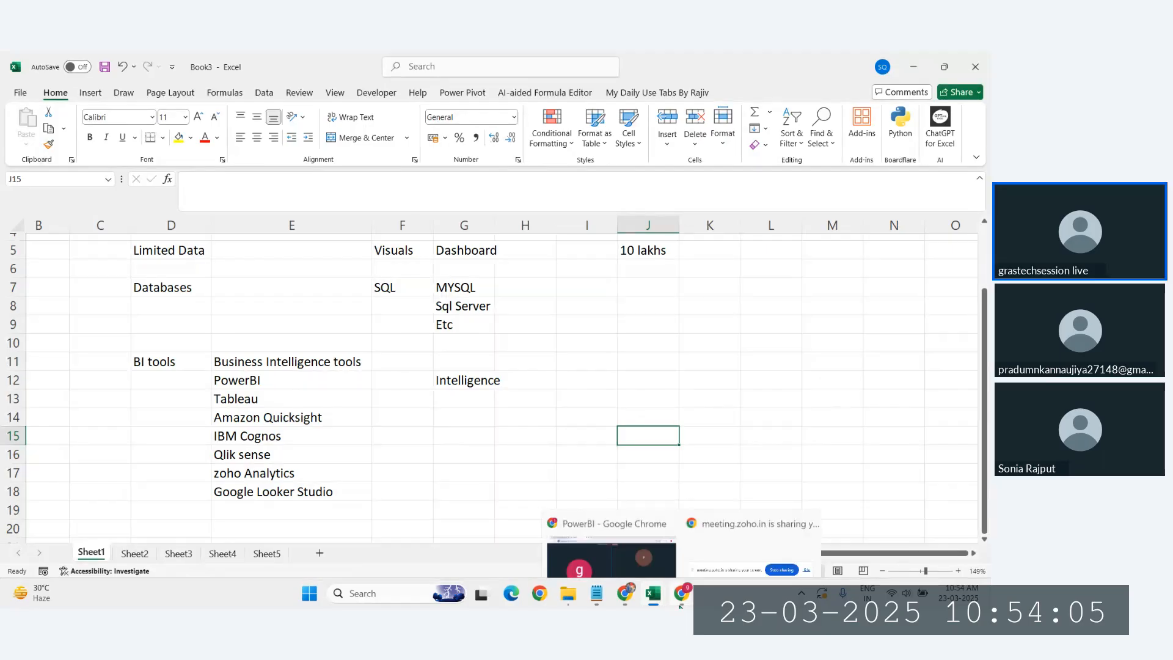
{"action": "left_click", "coordinate": [618, 542]}
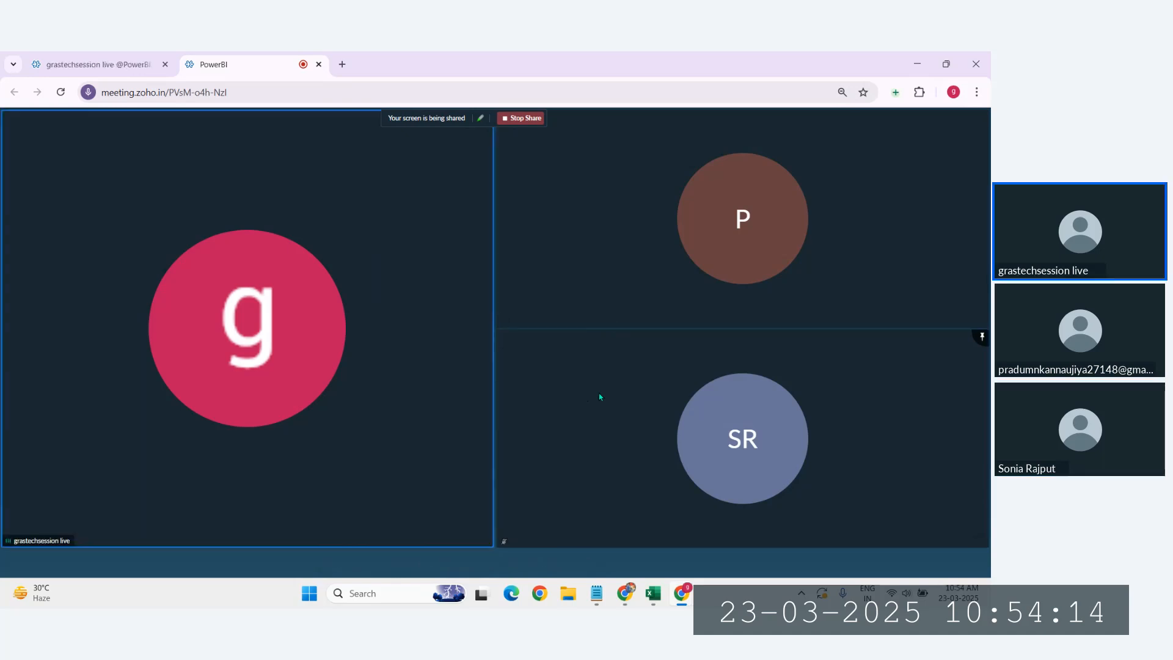
{"action": "left_click", "coordinate": [893, 594]}
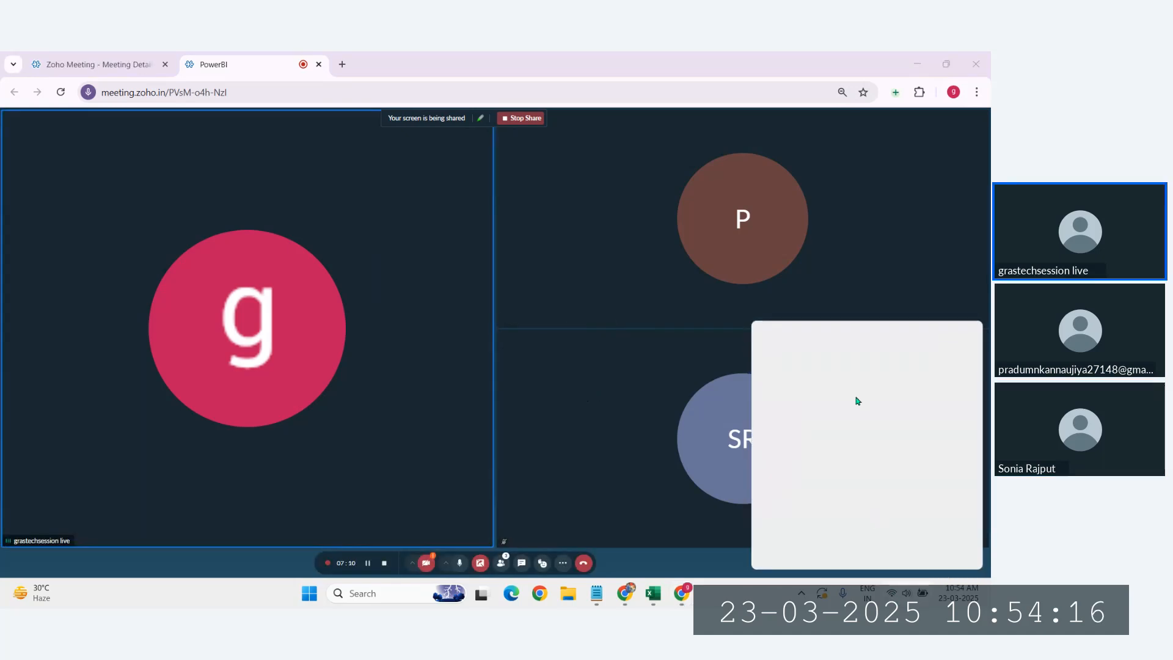
{"action": "left_click", "coordinate": [678, 344]}
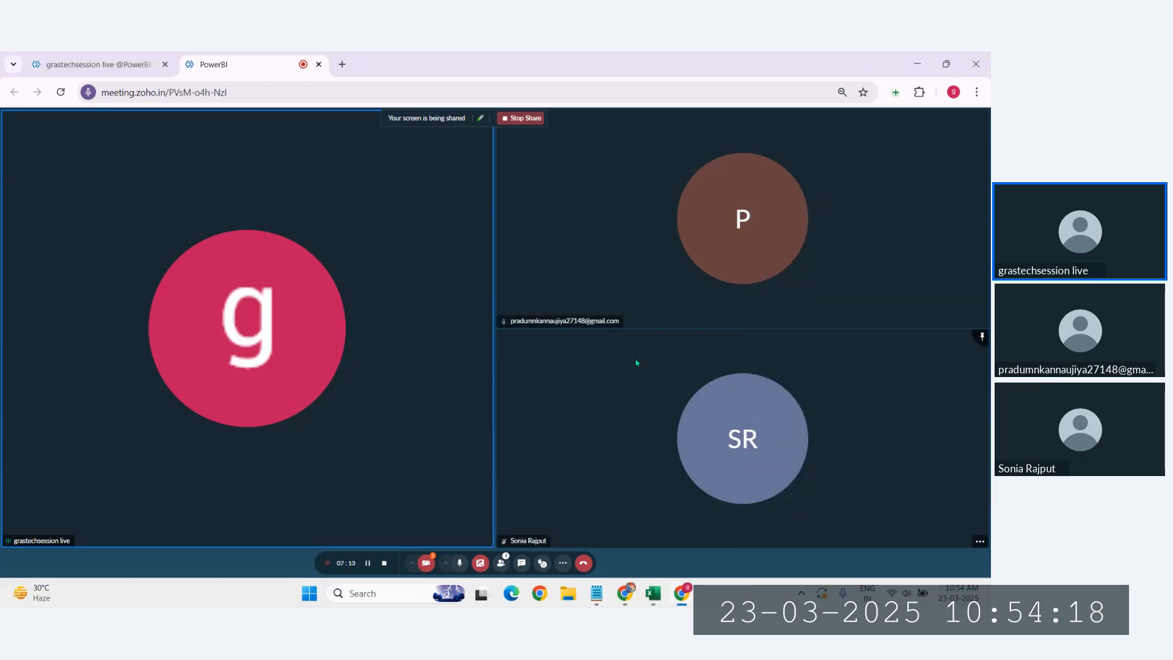
- Return to the Book3 workbook in Excel and review the Business Intelligence tools heading and the entries from PowerBI to Google Looker Studio
{"action": "mouse_move", "coordinate": [653, 593]}
{"action": "left_click", "coordinate": [581, 519]}
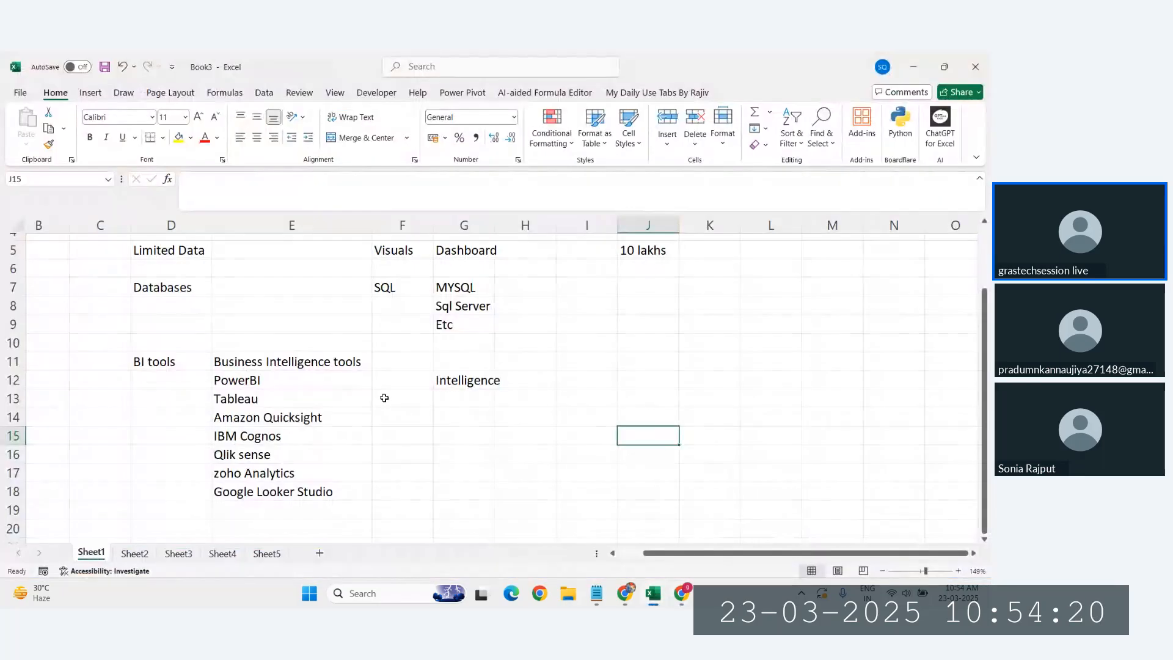
{"action": "left_click", "coordinate": [465, 398]}
{"action": "left_click", "coordinate": [496, 230]}
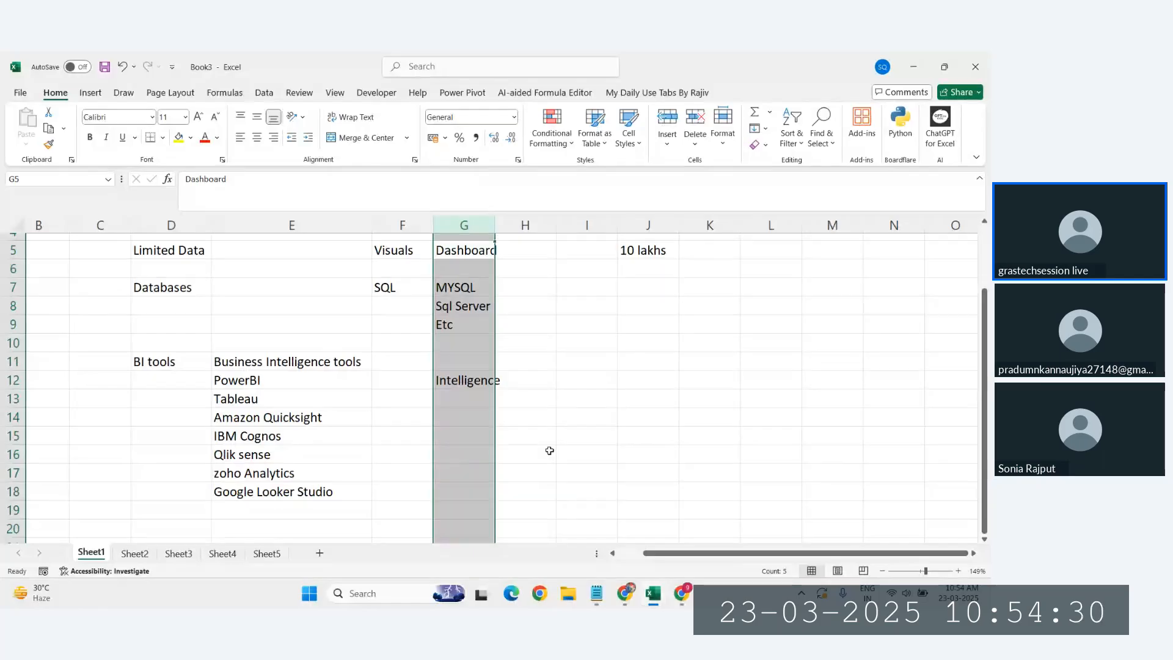
{"action": "left_click", "coordinate": [465, 410]}
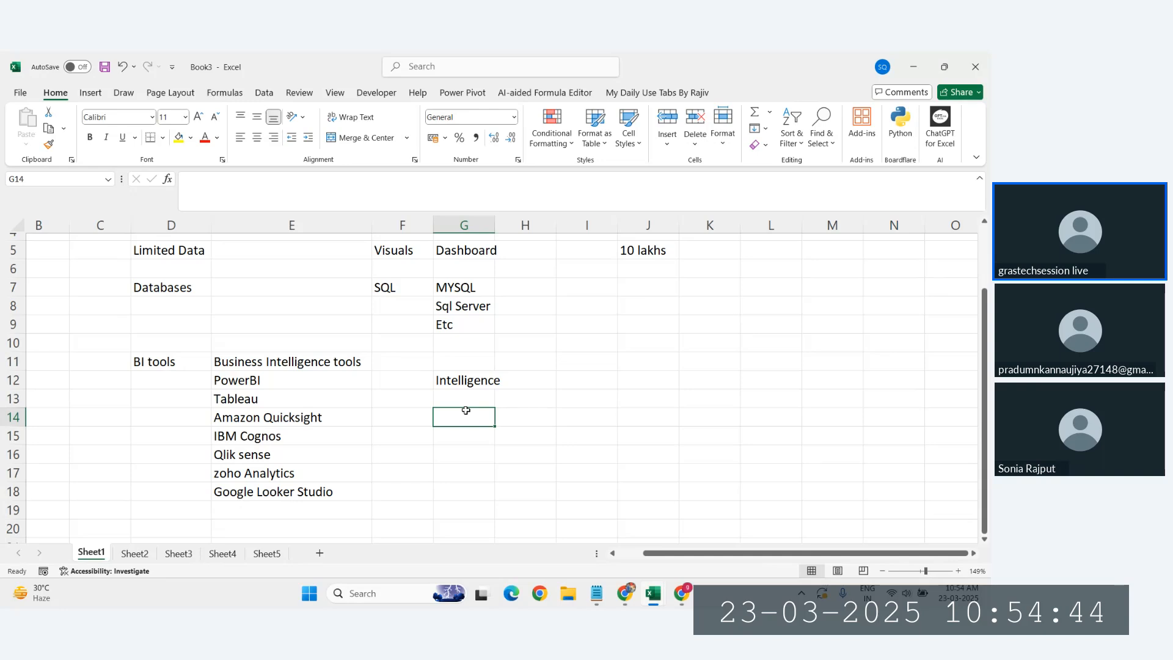
{"action": "left_click", "coordinate": [282, 362]}
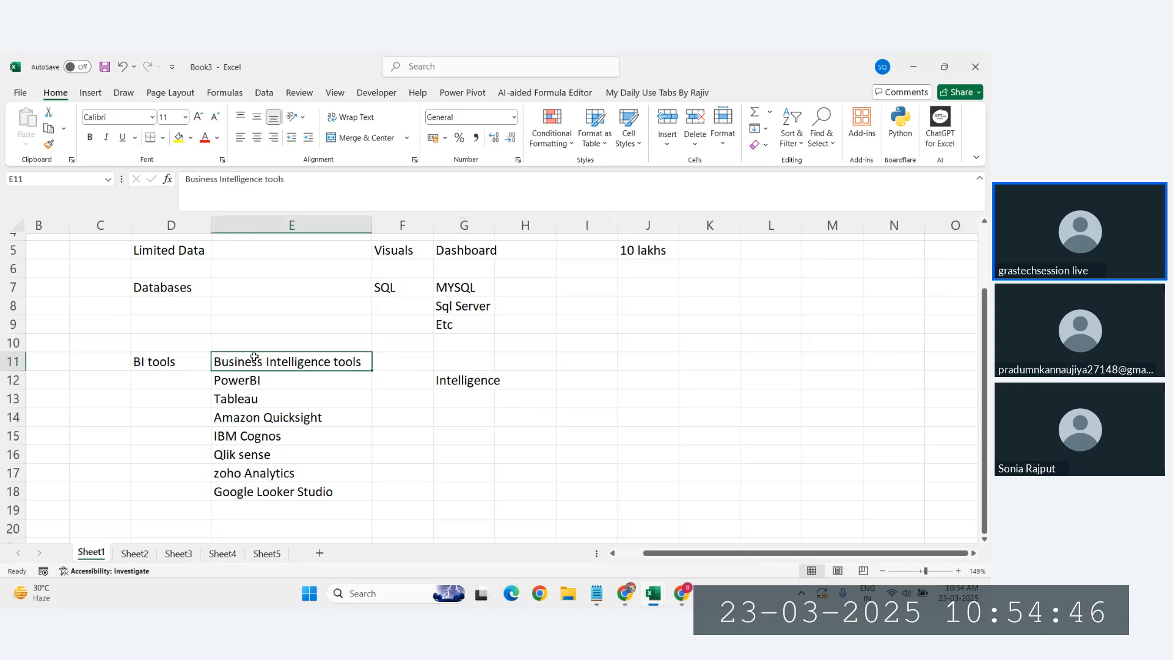
{"action": "left_click", "coordinate": [464, 400]}
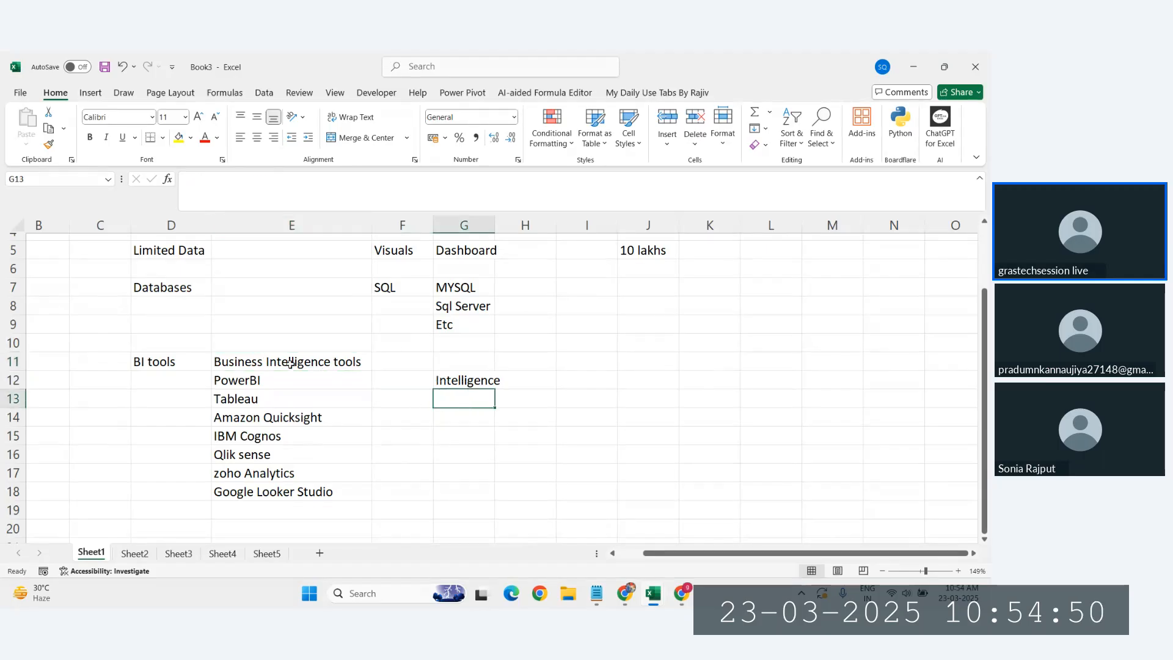
{"action": "left_click_drag", "start_coordinate": [288, 363], "coordinate": [277, 394]}
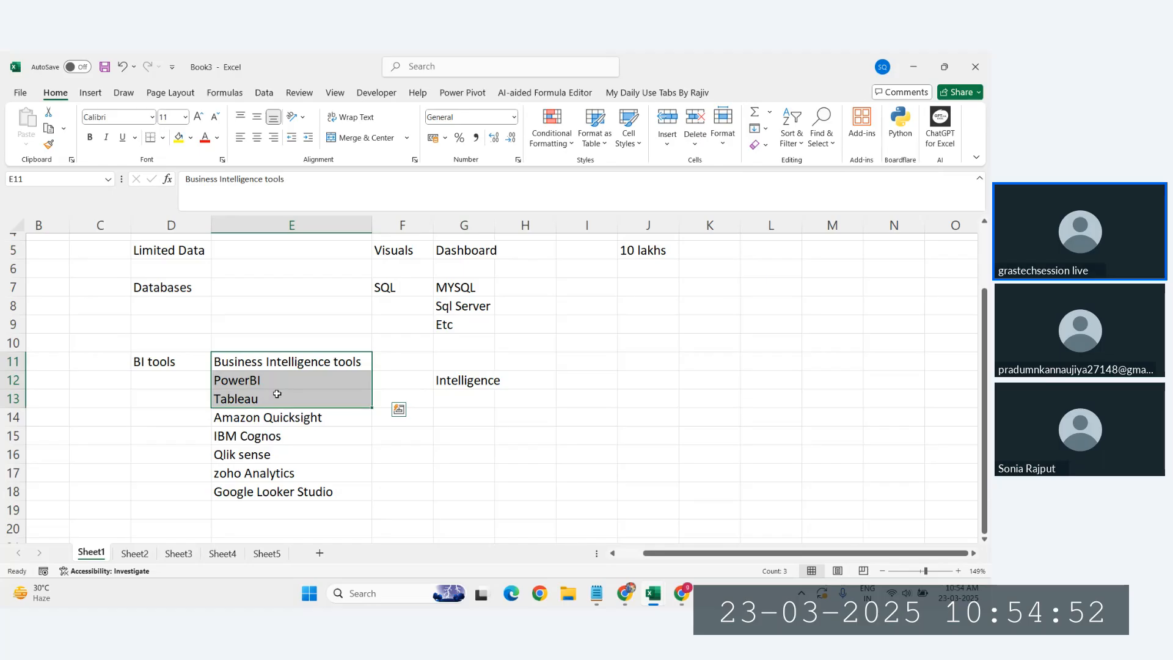
{"action": "left_click", "coordinate": [253, 383]}
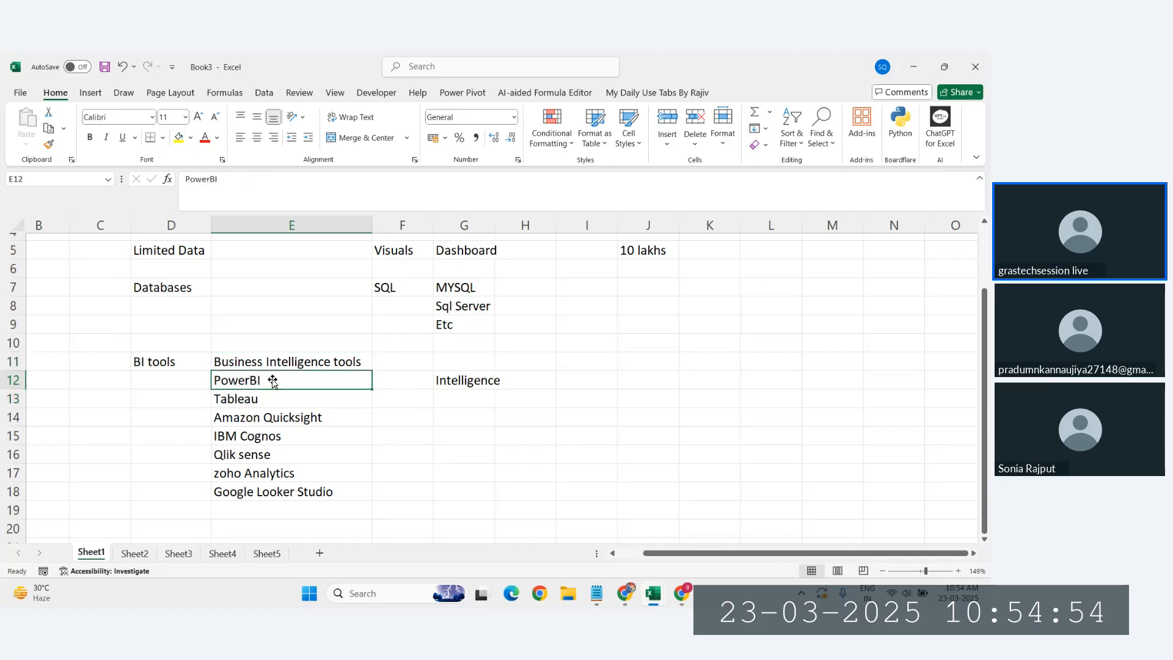
{"action": "left_click", "coordinate": [456, 391]}
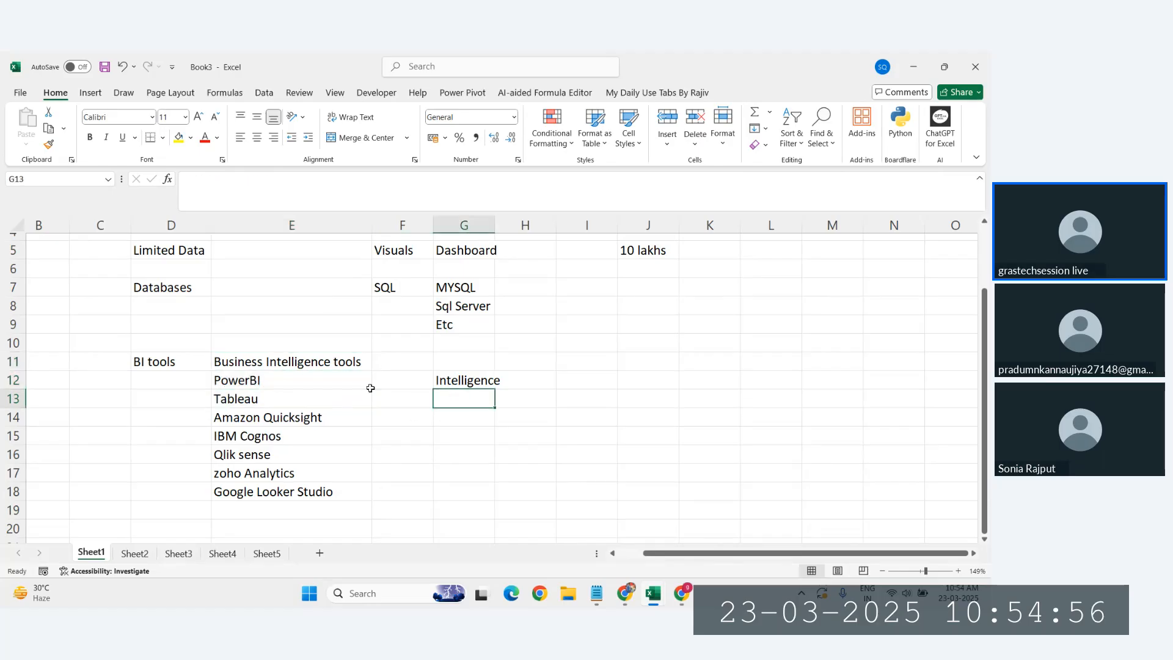
{"action": "left_click_drag", "start_coordinate": [275, 380], "coordinate": [314, 487]}
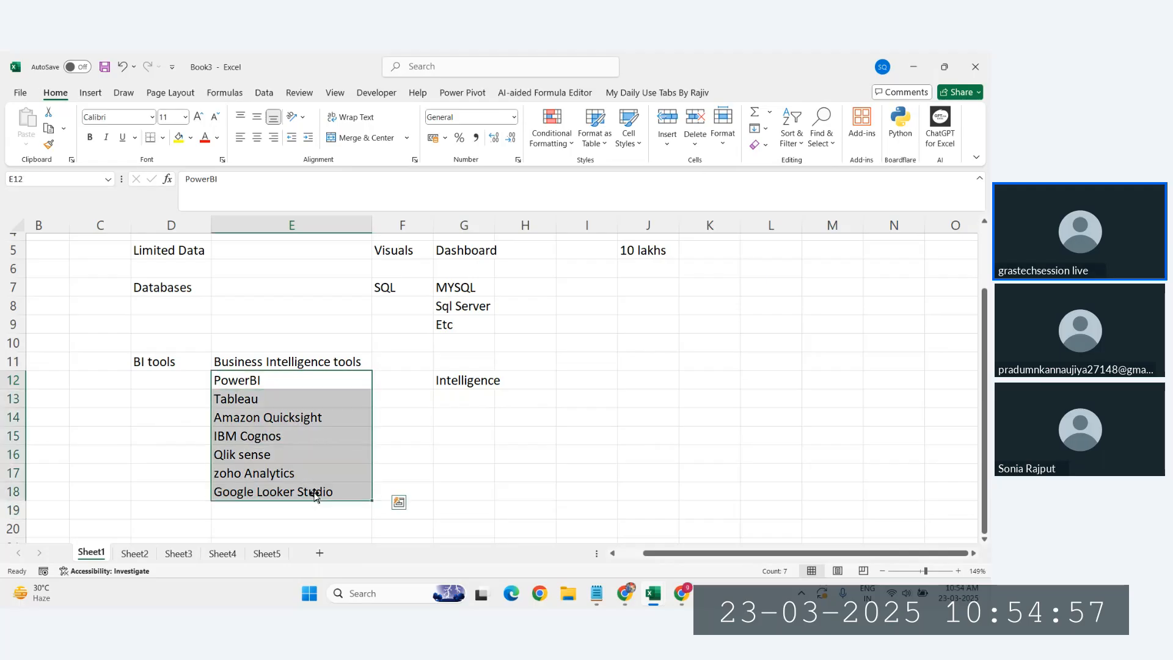
{"action": "left_click", "coordinate": [460, 437]}
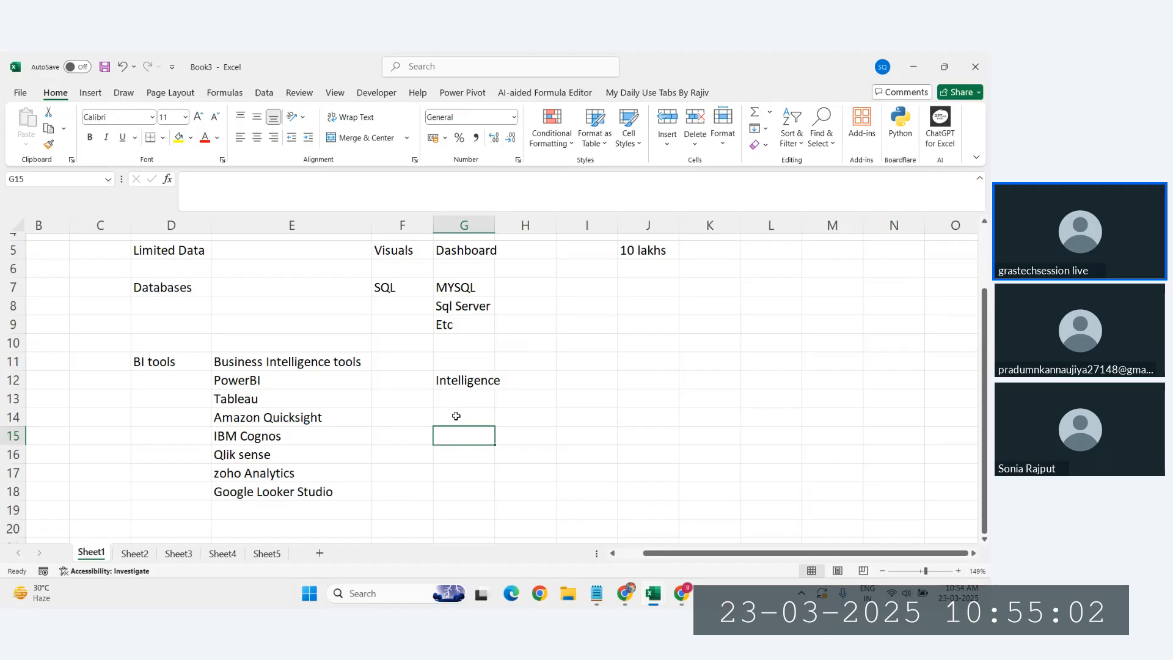
- Enter "Microsoft" in cell D12 as the vendor beside PowerBI
{"action": "left_click", "coordinate": [255, 378]}
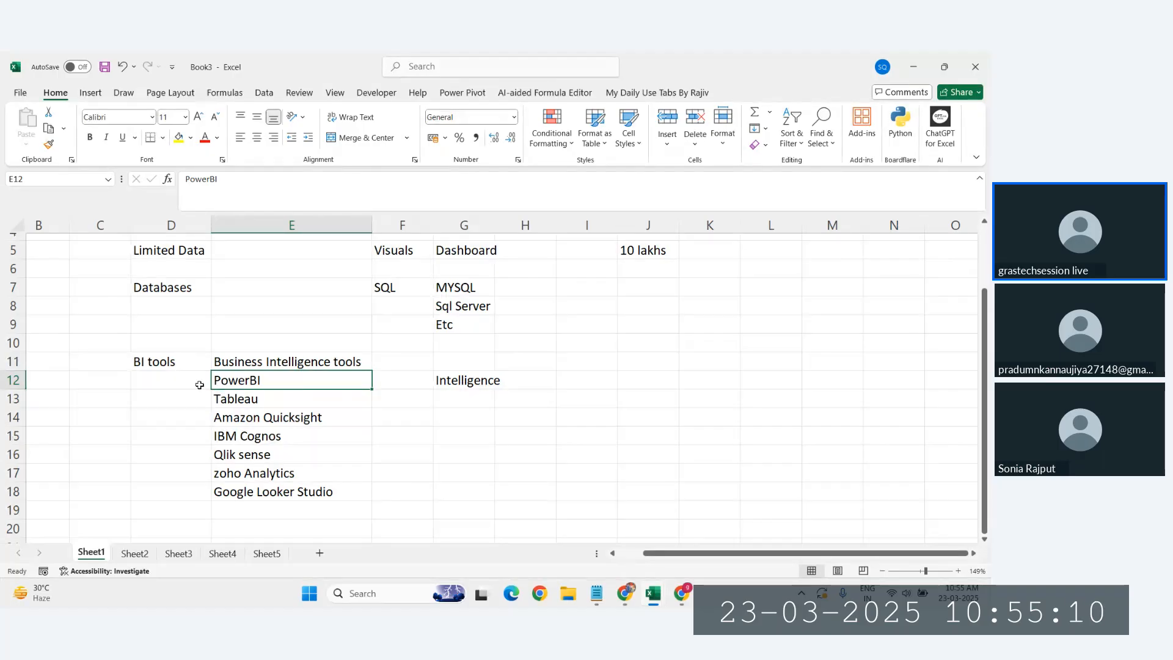
{"action": "left_click", "coordinate": [173, 375]}
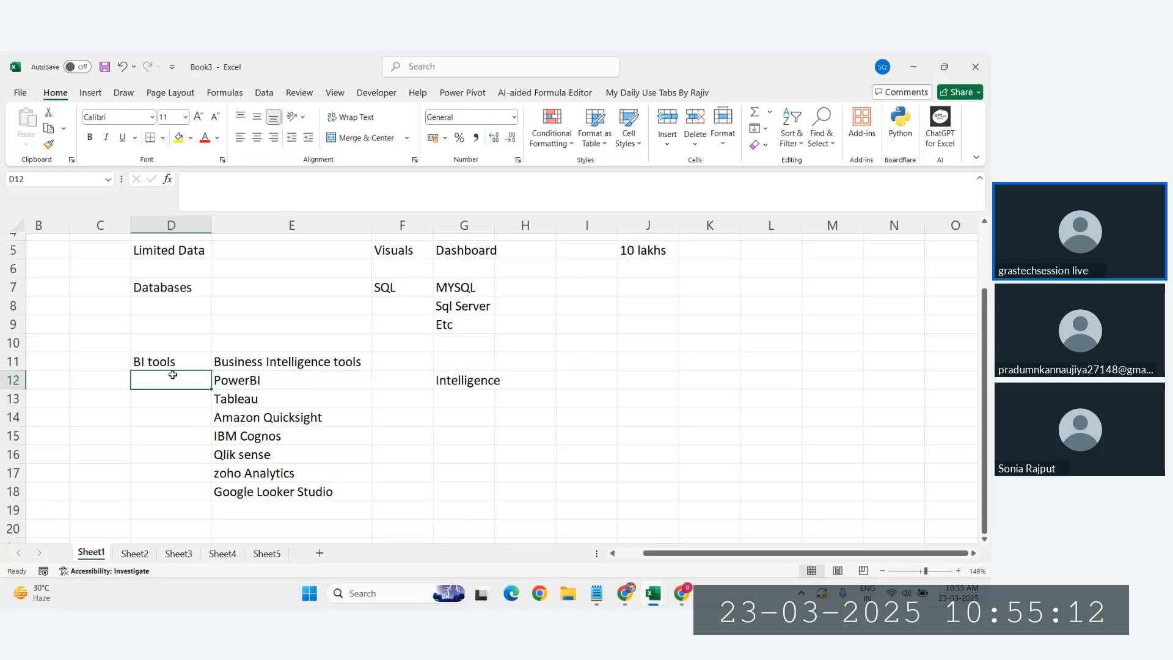
{"action": "type", "text": "M"}
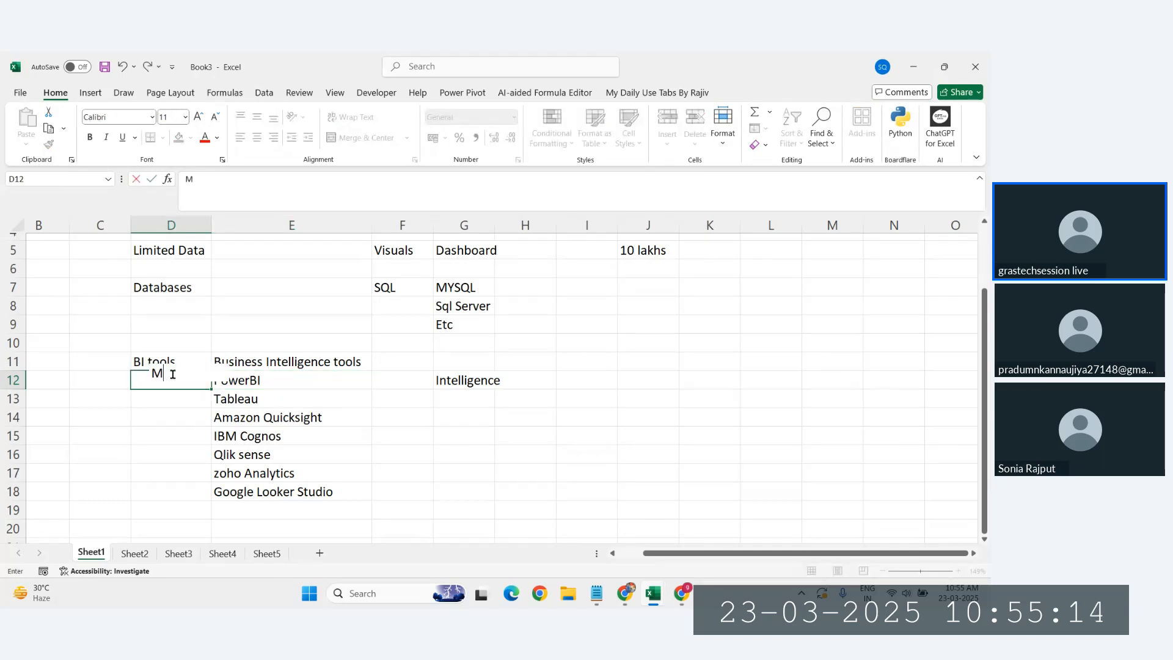
{"action": "type", "text": "ir"}
{"action": "type", "text": "crosoft"}
{"action": "key", "text": "Return"}
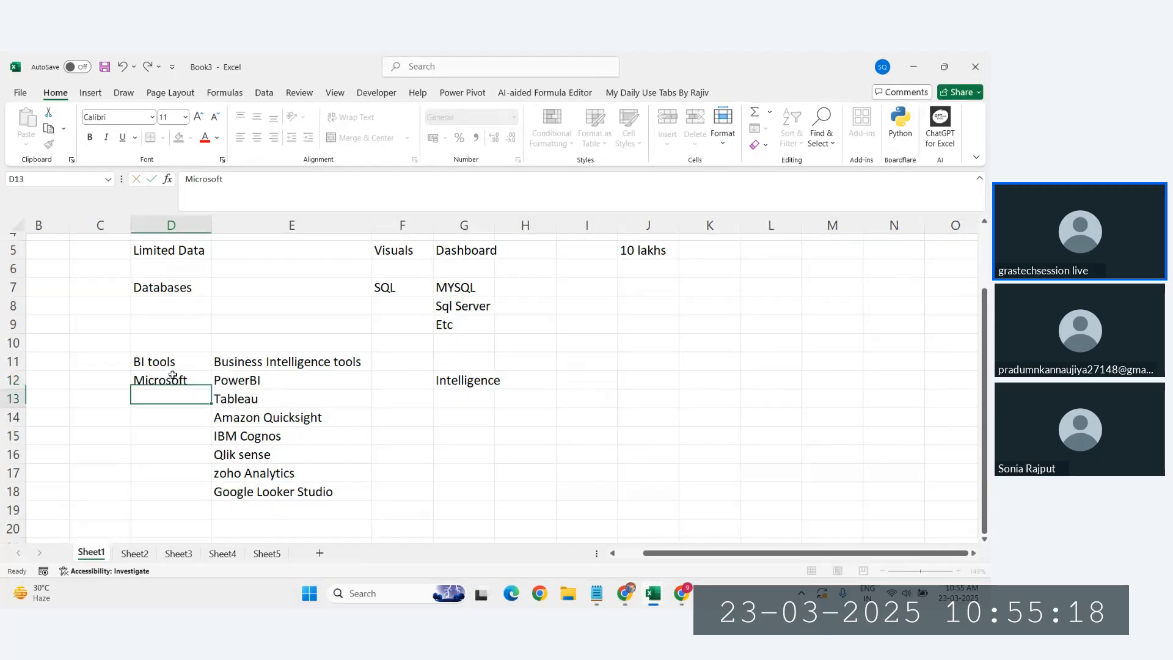
- Look over the Microsoft and PowerBI entries in row 12 and the cells around them
{"action": "left_click", "coordinate": [218, 382]}
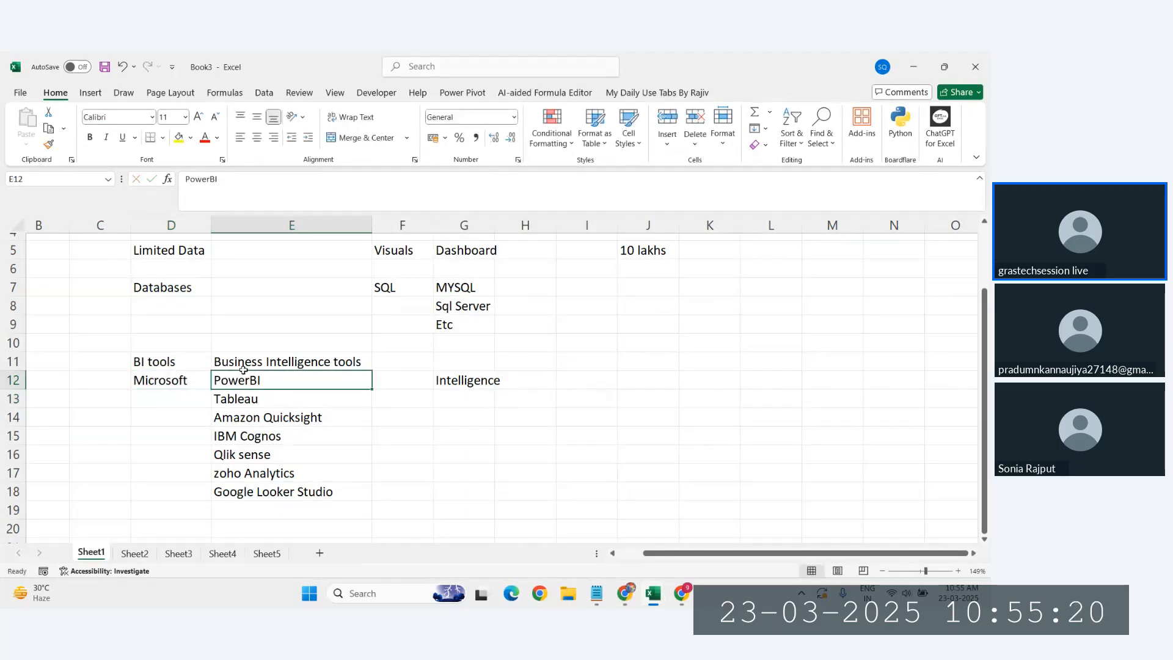
{"action": "left_click", "coordinate": [128, 382]}
{"action": "left_click", "coordinate": [265, 391]}
{"action": "left_click", "coordinate": [265, 376]}
{"action": "left_click", "coordinate": [246, 390]}
{"action": "left_click", "coordinate": [171, 390]}
{"action": "left_click", "coordinate": [255, 380]}
{"action": "left_click", "coordinate": [605, 394]}
- Enter "Integrate" in cell J12 and "365 office products" in cell K12 of the PowerBI row
{"action": "left_click", "coordinate": [661, 373]}
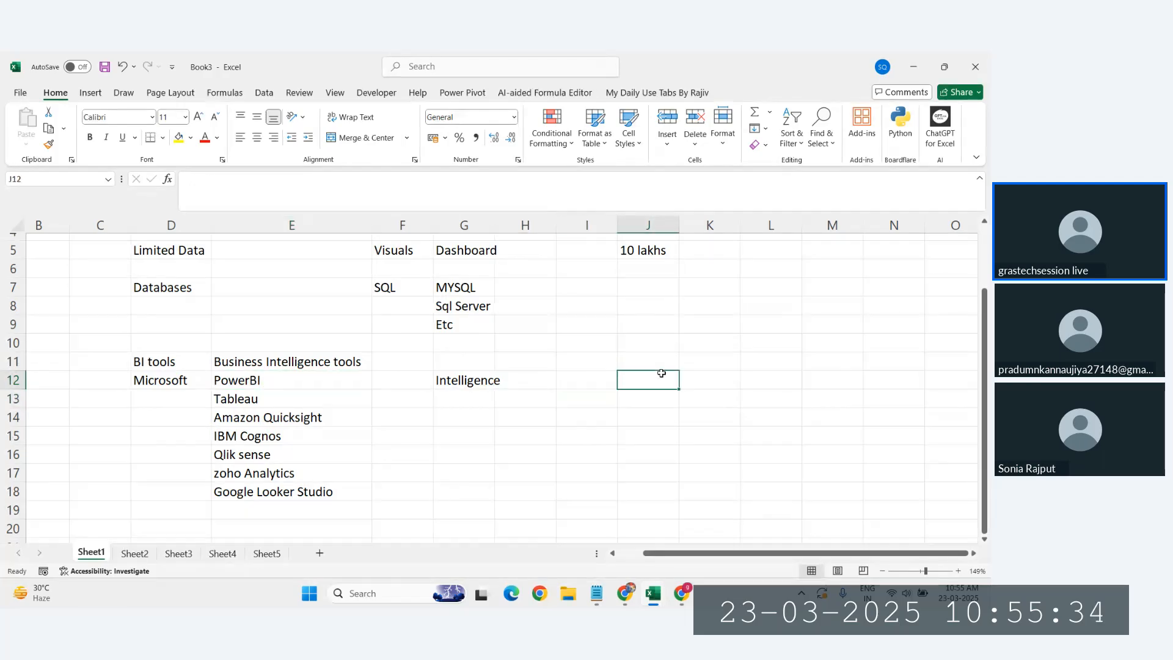
{"action": "type", "text": "Int"}
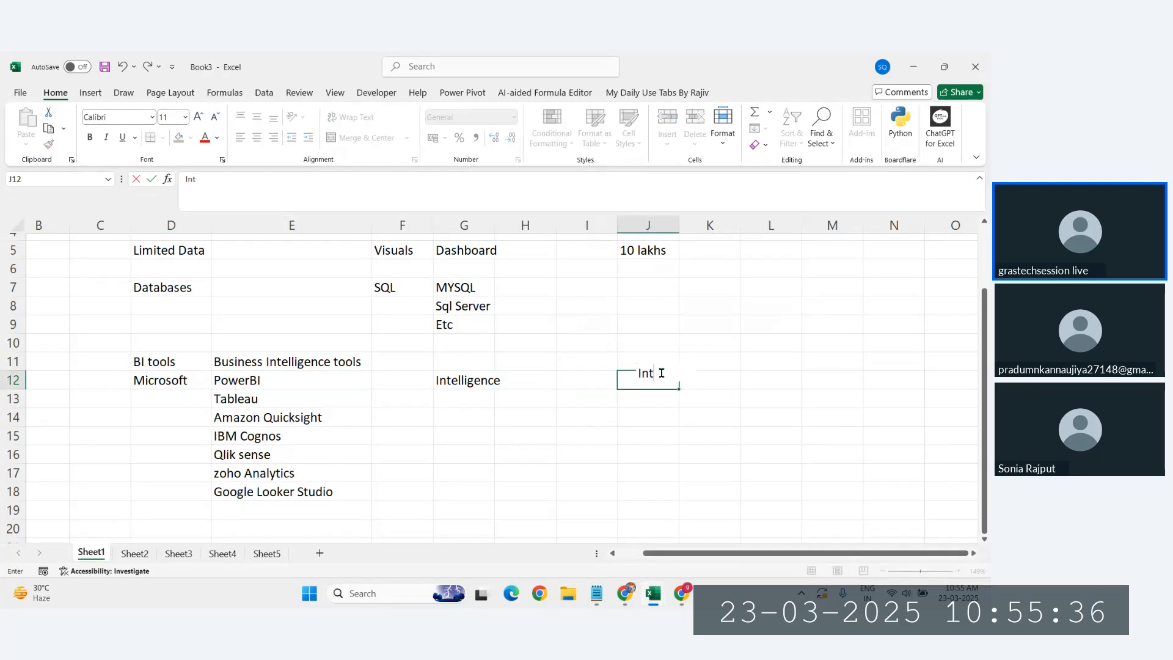
{"action": "type", "text": "egrate"}
{"action": "key", "text": "Tab"}
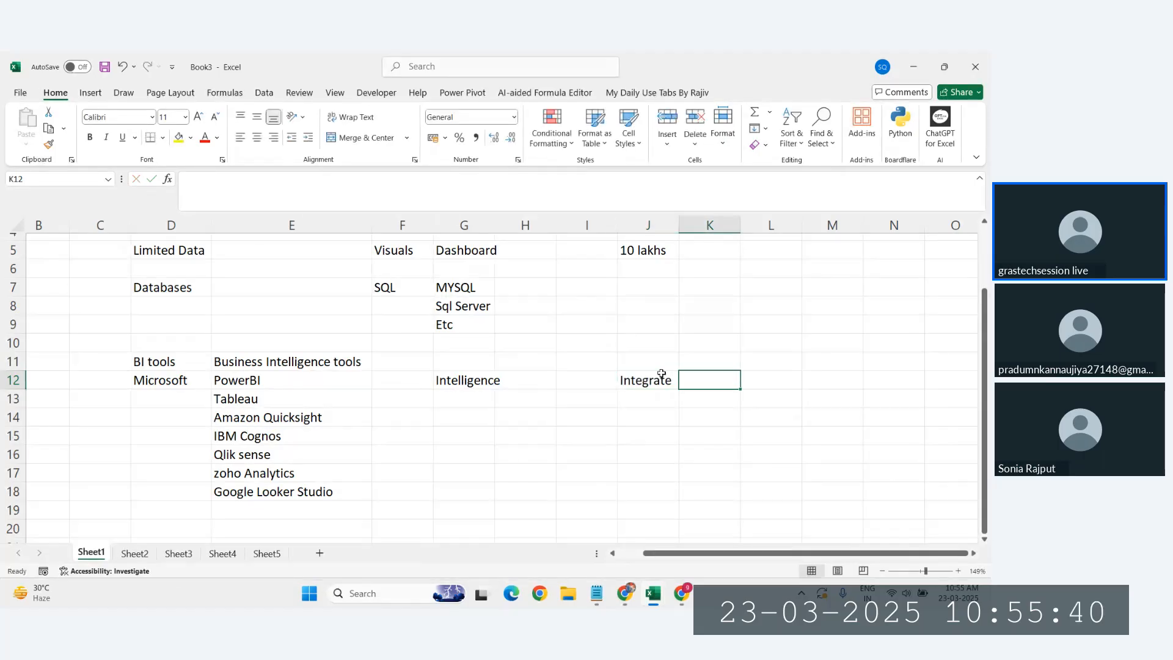
{"action": "type", "text": "m"}
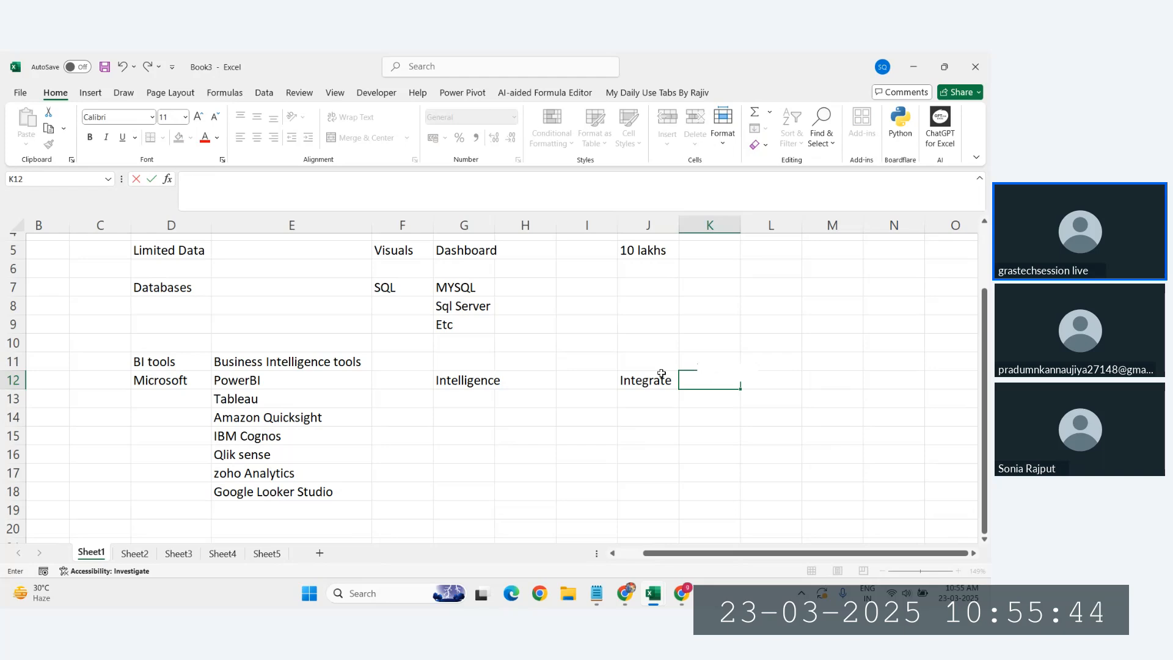
{"action": "type", "text": "365 office pr"}
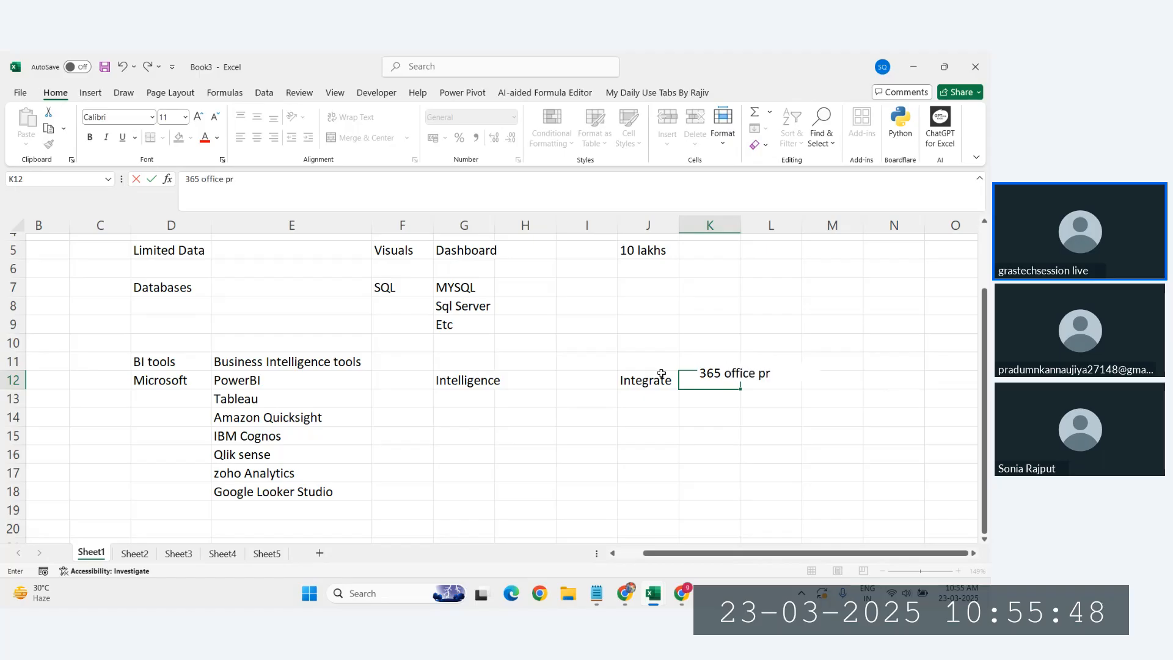
{"action": "type", "text": "oducts"}
{"action": "key", "text": "Return"}
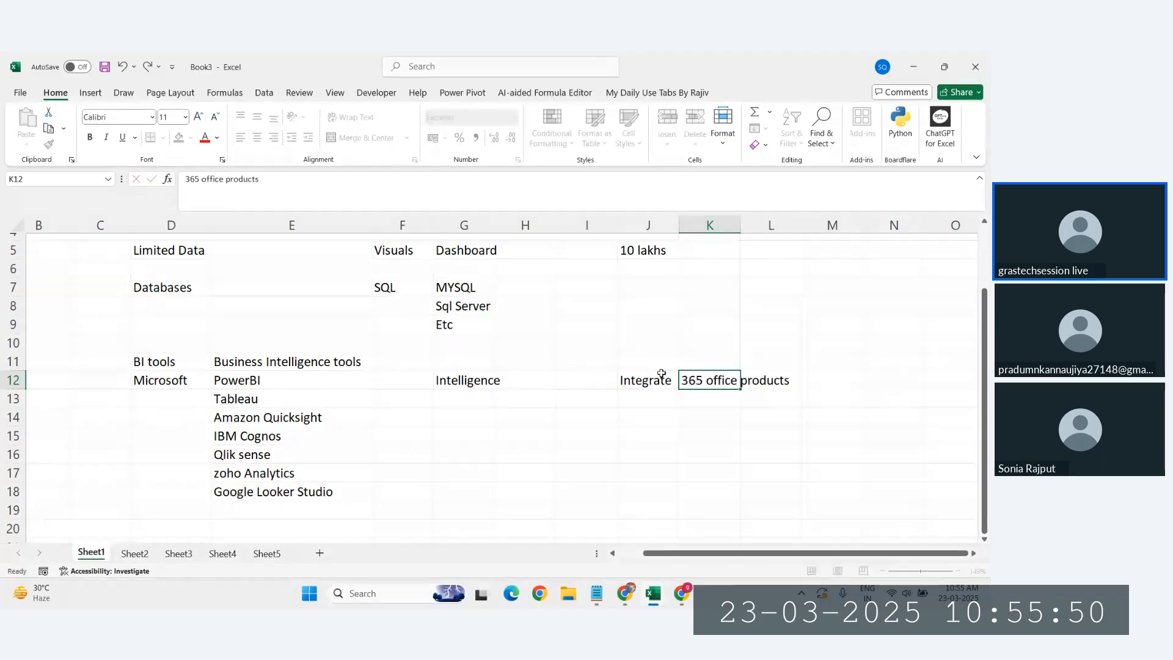
{"action": "left_click", "coordinate": [740, 223]}
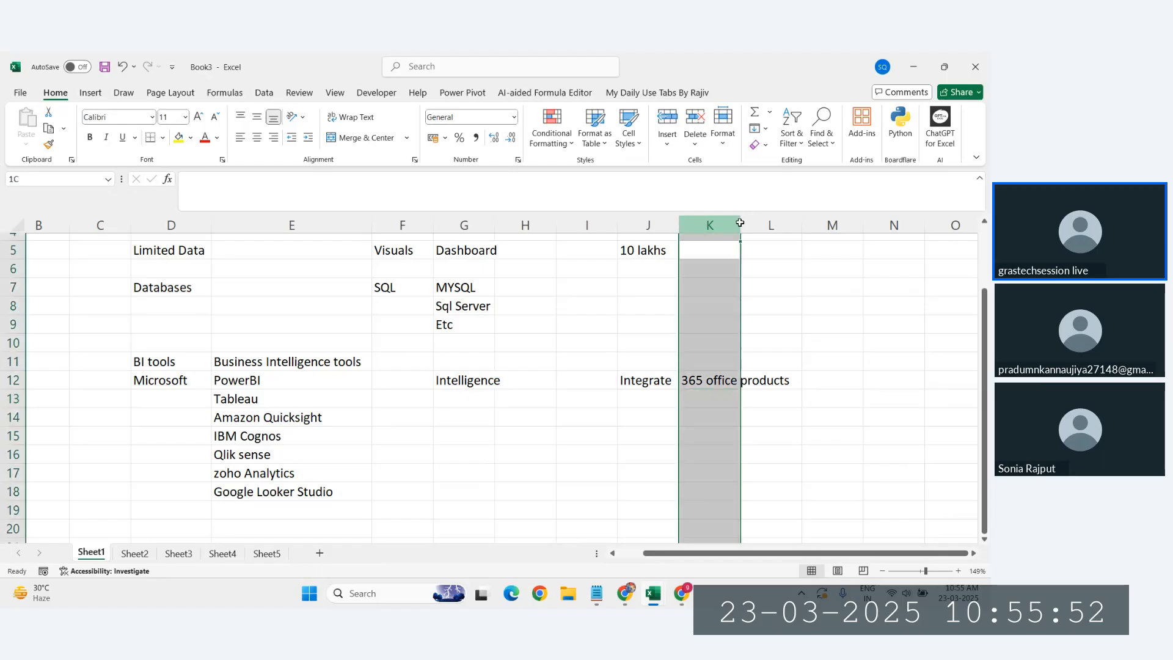
{"action": "left_click", "coordinate": [587, 436]}
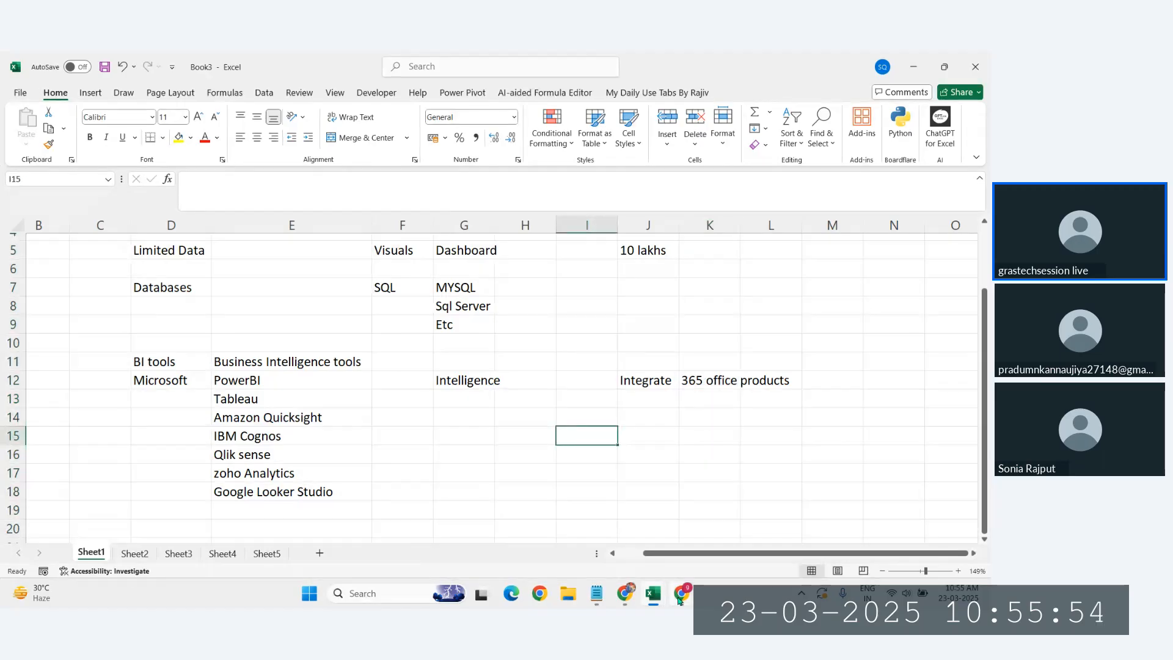
- Switch to the Chrome window with the Gartner pages and search Google for "powerbi download" in a new tab
{"action": "mouse_move", "coordinate": [677, 583]}
{"action": "left_click", "coordinate": [646, 545]}
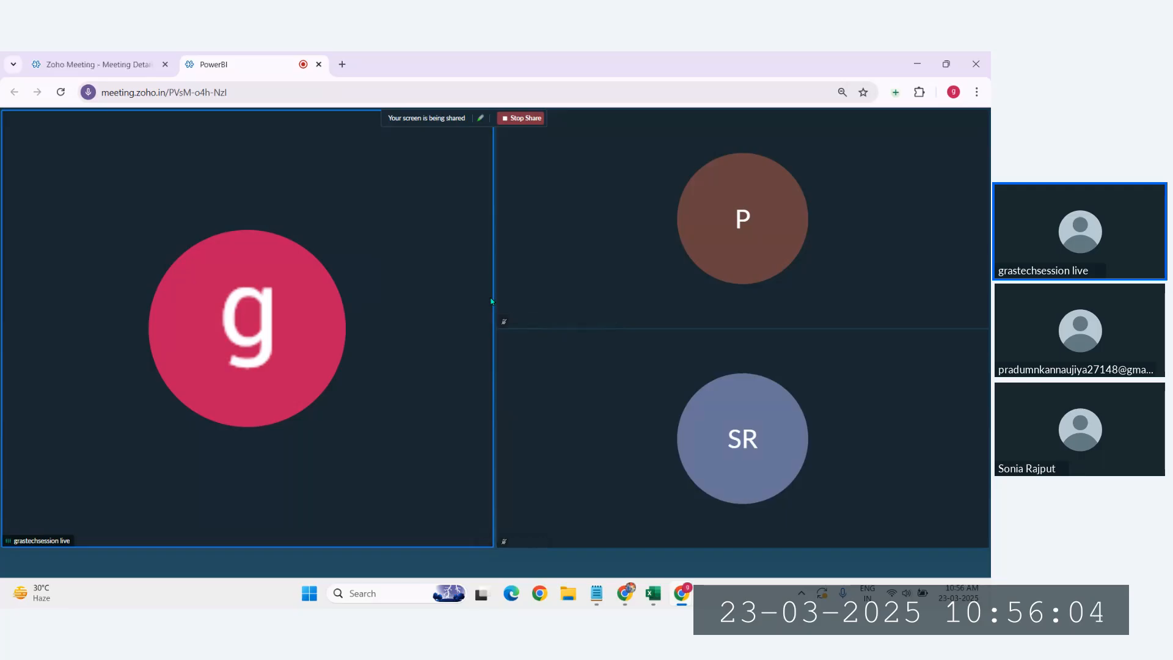
{"action": "mouse_move", "coordinate": [624, 593]}
{"action": "left_click", "coordinate": [697, 532]}
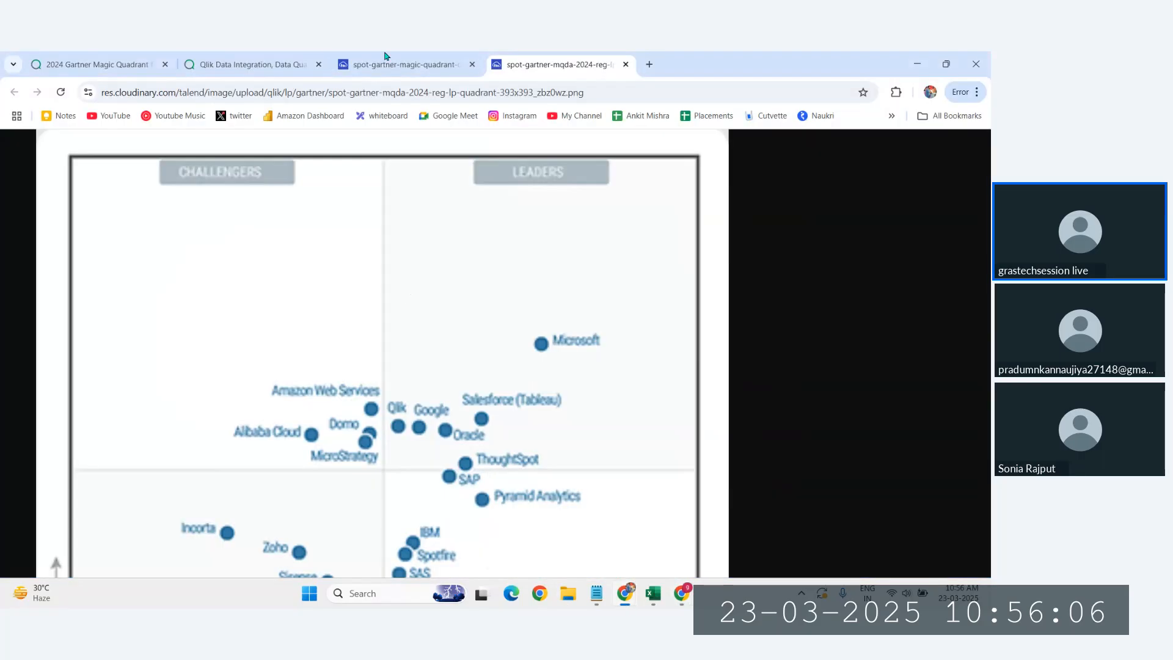
{"action": "left_click", "coordinate": [649, 65]}
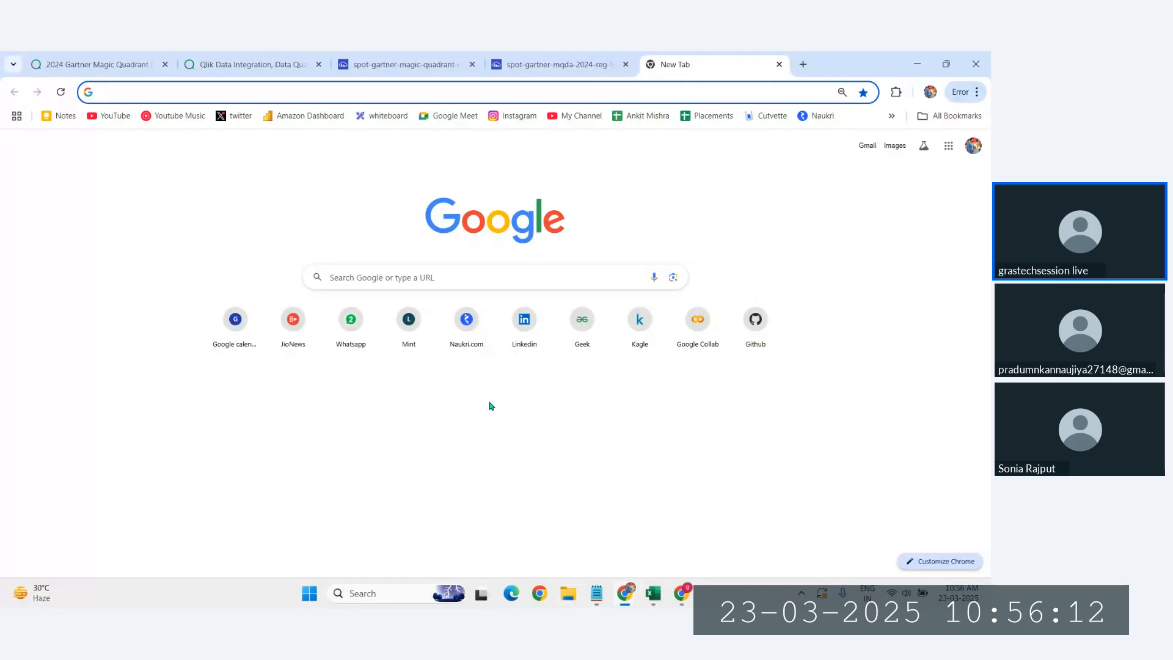
{"action": "type", "text": "po"}
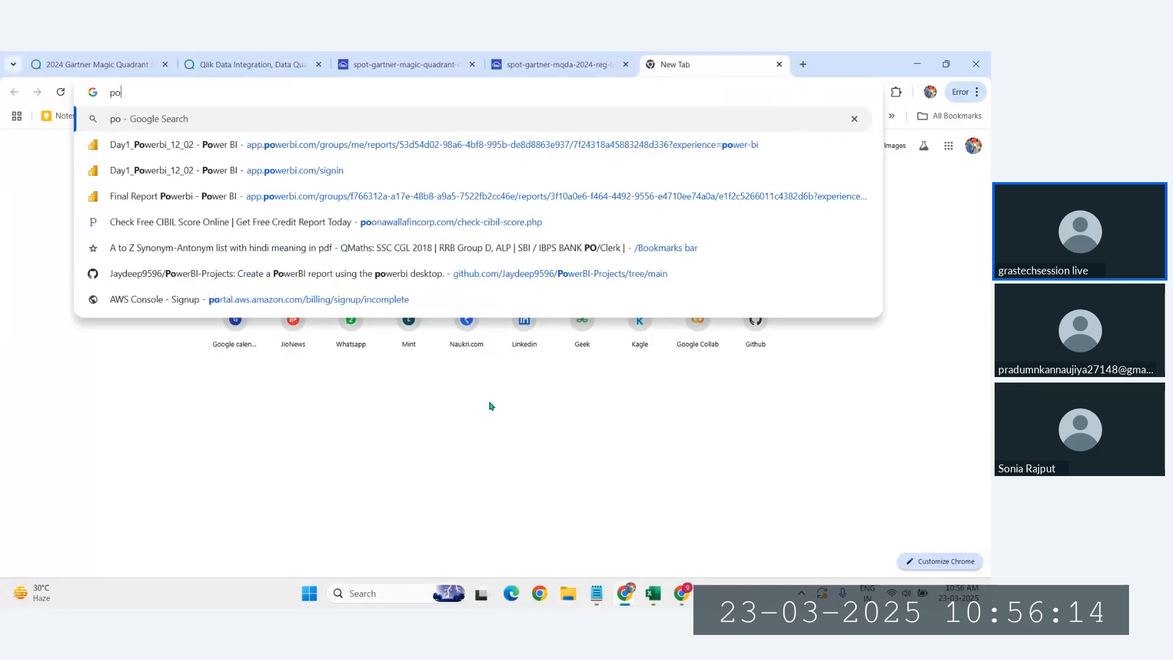
{"action": "type", "text": "werbi download"}
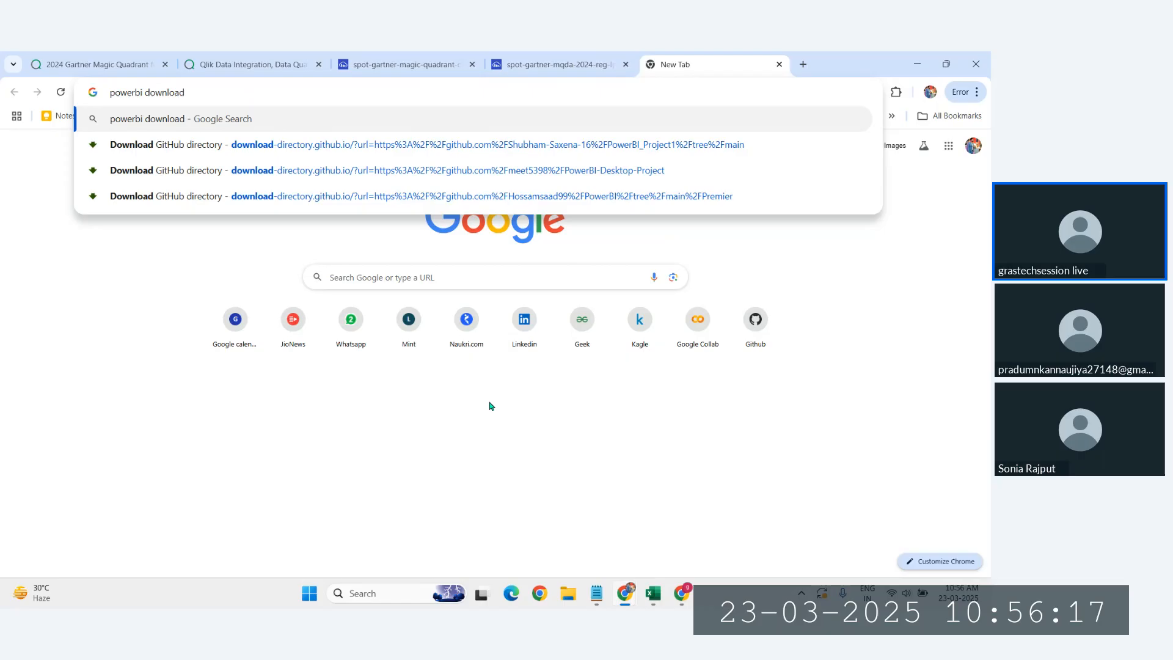
{"action": "key", "text": "Return"}
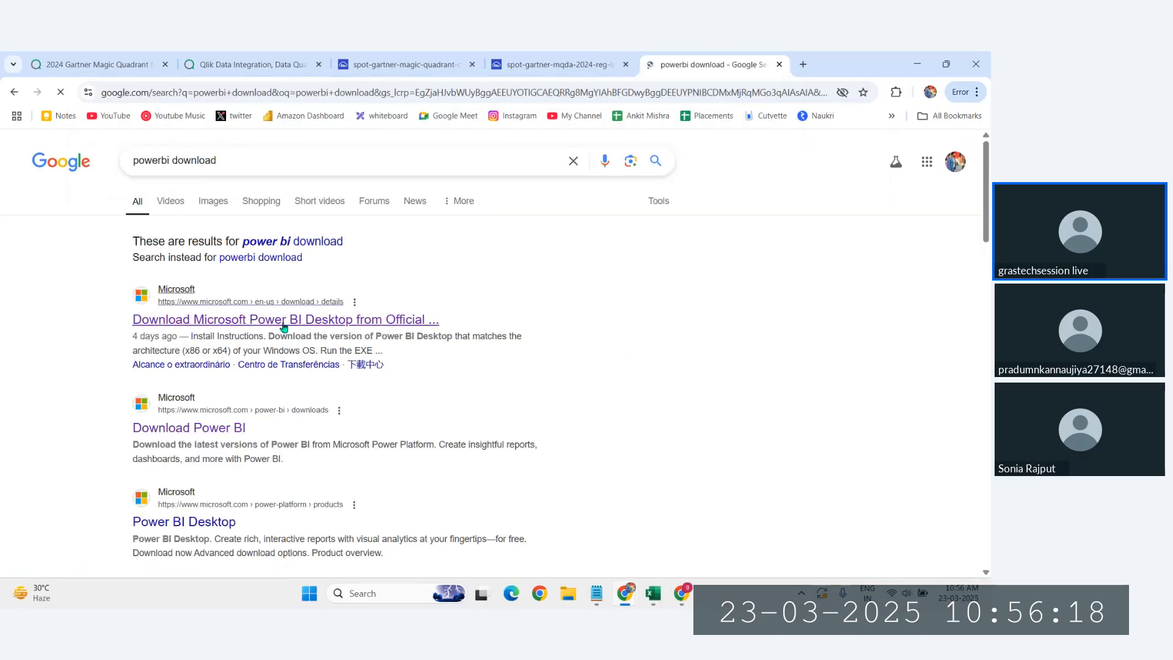
- Open Microsoft's official Power BI Desktop download page, view the available installer files and close the list without choosing one
{"action": "left_click", "coordinate": [283, 326]}
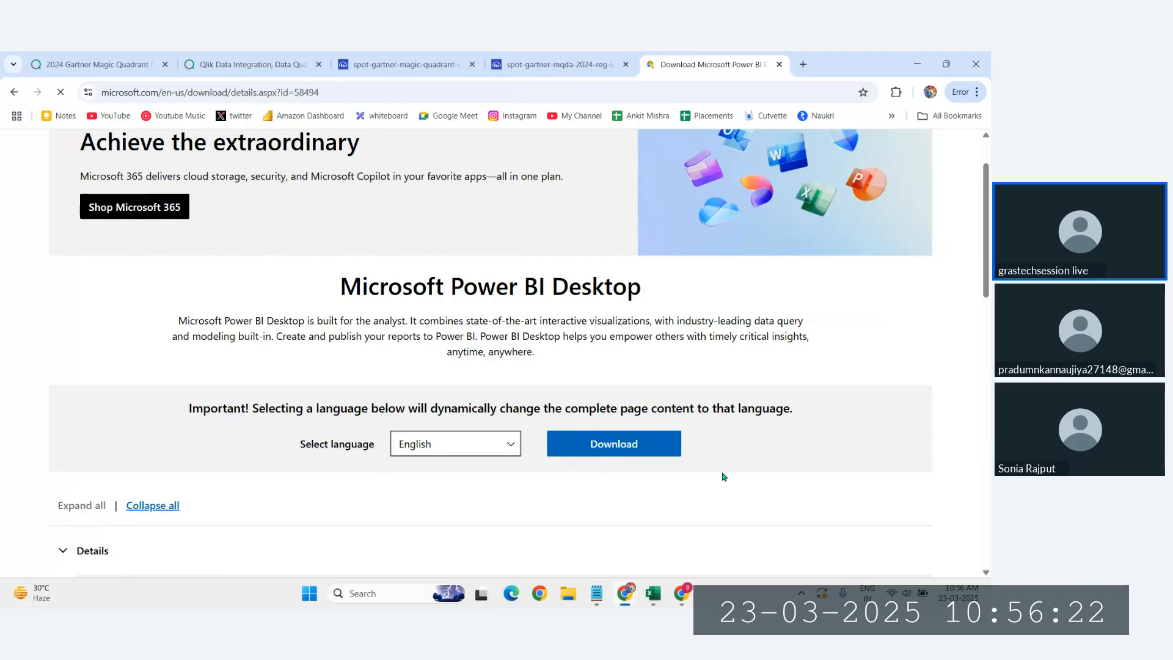
{"action": "left_click", "coordinate": [613, 452]}
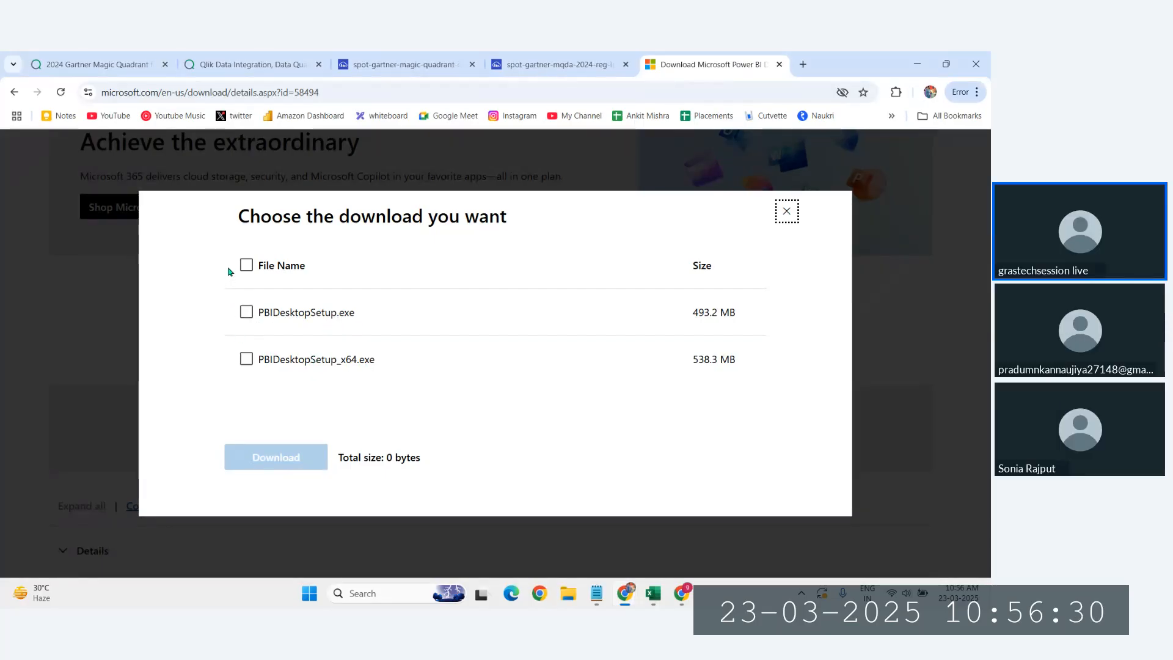
{"action": "left_click", "coordinate": [788, 215]}
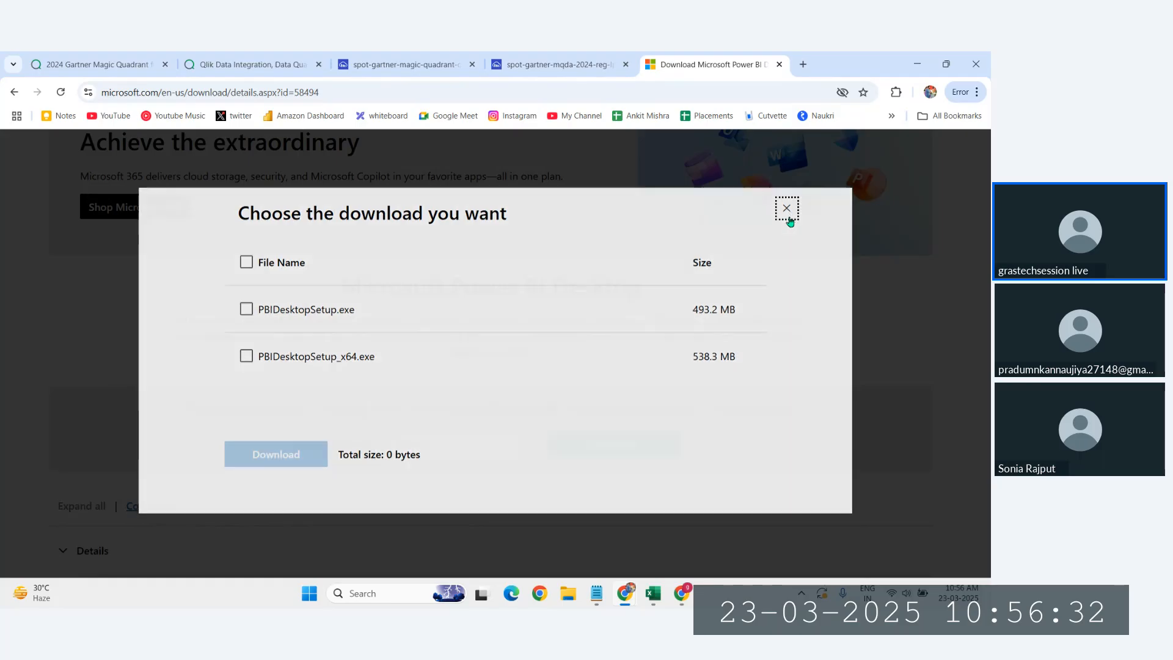
- Read the Power BI Desktop download page, including its introduction, language selection, version, file names and file sizes
{"action": "scroll", "coordinate": [464, 319], "scroll_direction": "down", "scroll_amount": 3}
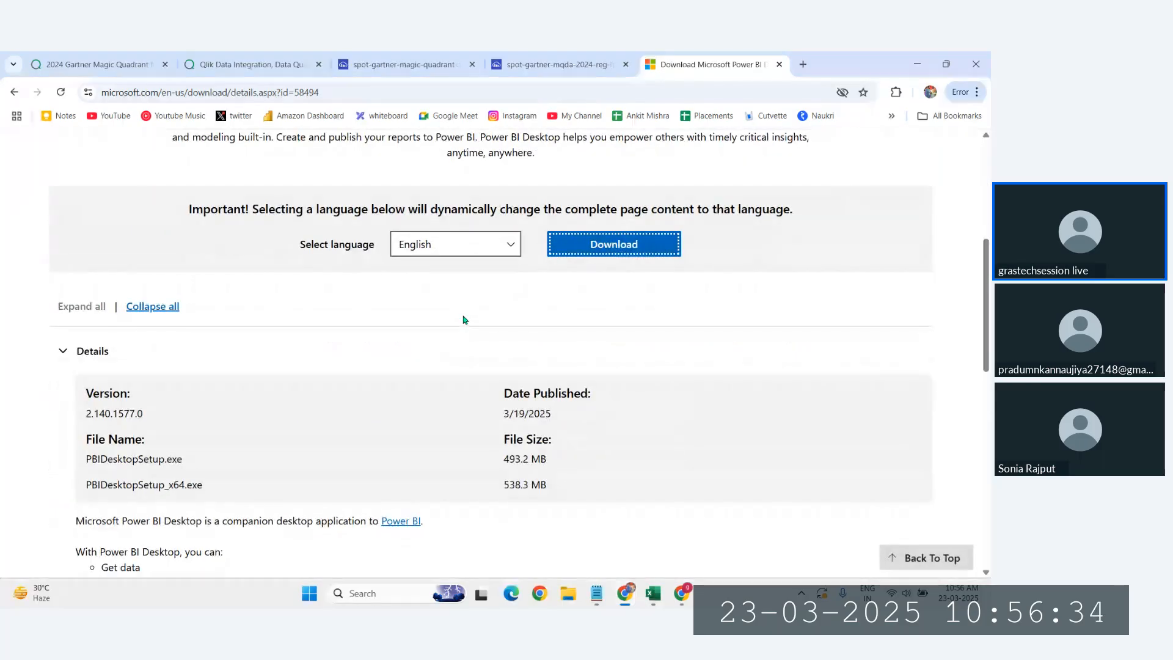
{"action": "scroll", "coordinate": [464, 319], "scroll_direction": "down", "scroll_amount": 1}
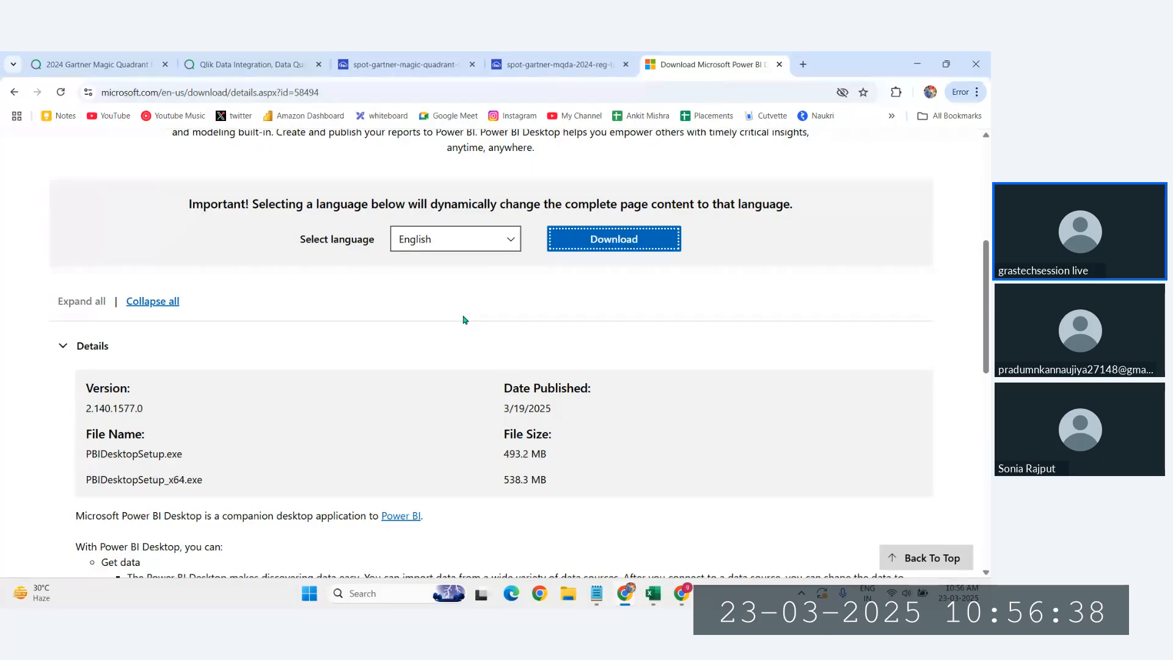
{"action": "scroll", "coordinate": [201, 372], "scroll_direction": "down", "scroll_amount": 1}
{"action": "scroll", "coordinate": [221, 351], "scroll_direction": "up", "scroll_amount": 1}
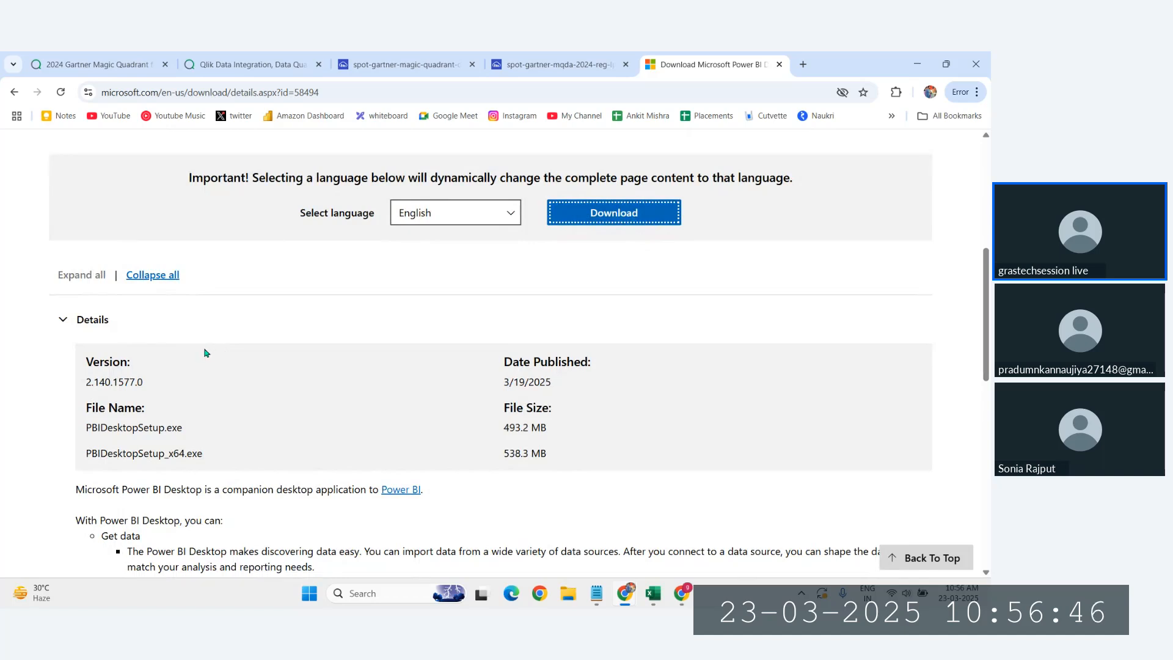
{"action": "scroll", "coordinate": [205, 354], "scroll_direction": "down", "scroll_amount": 1}
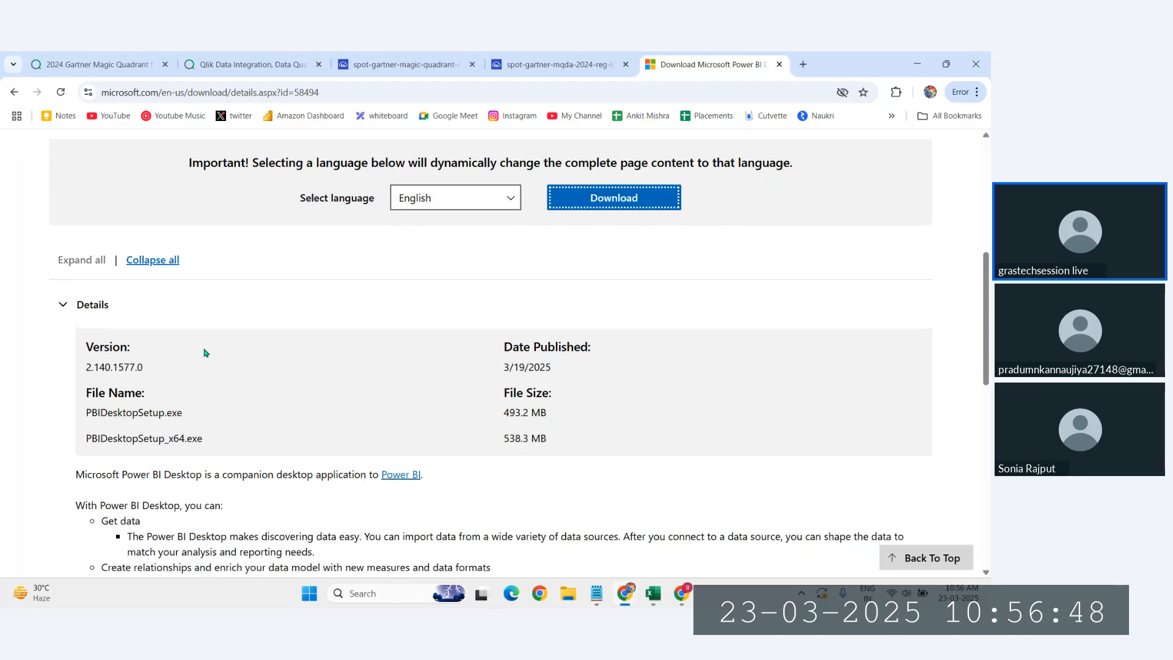
{"action": "scroll", "coordinate": [205, 353], "scroll_direction": "down", "scroll_amount": 2}
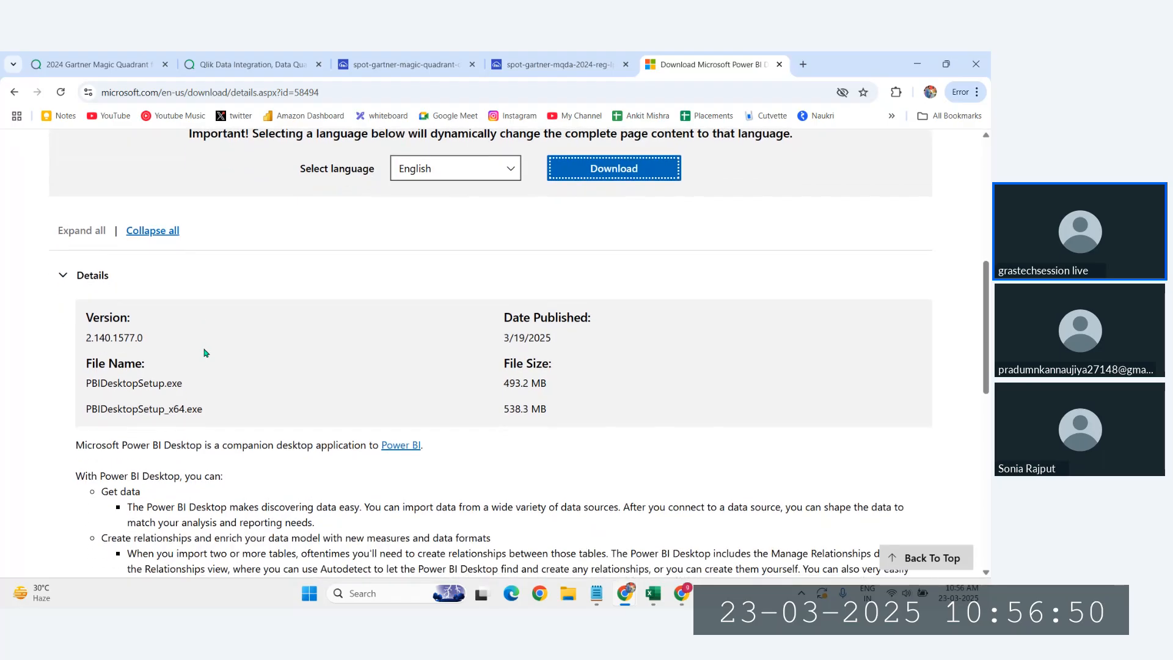
{"action": "scroll", "coordinate": [205, 353], "scroll_direction": "up", "scroll_amount": 4}
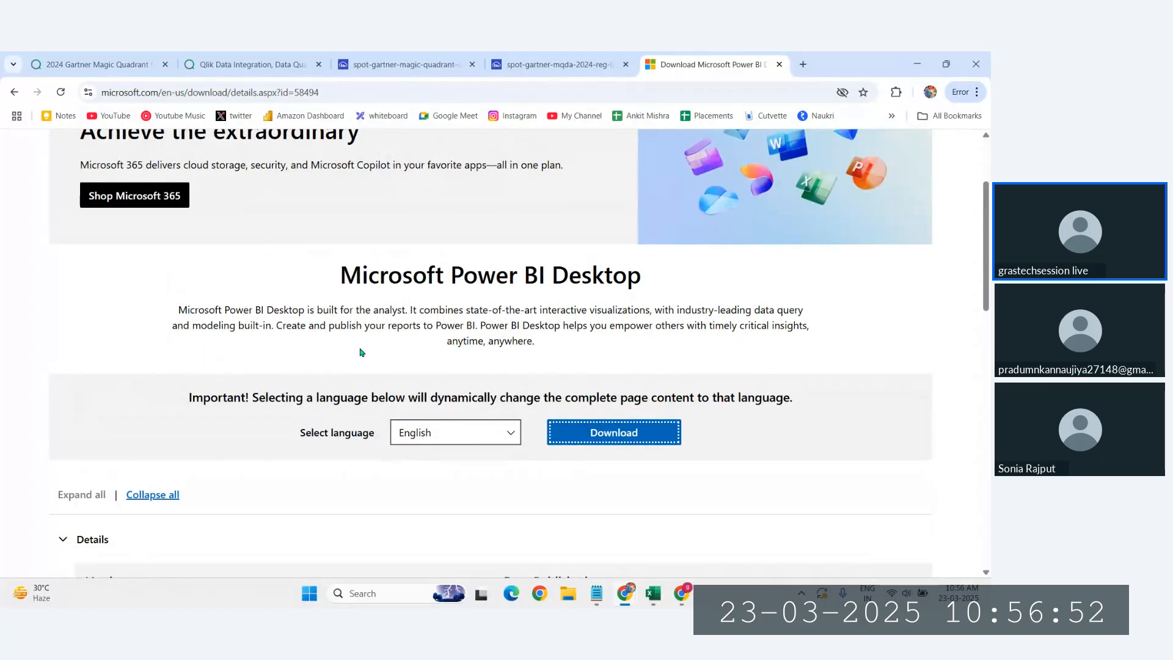
{"action": "scroll", "coordinate": [363, 352], "scroll_direction": "up", "scroll_amount": 3}
{"action": "scroll", "coordinate": [406, 372], "scroll_direction": "down", "scroll_amount": 1}
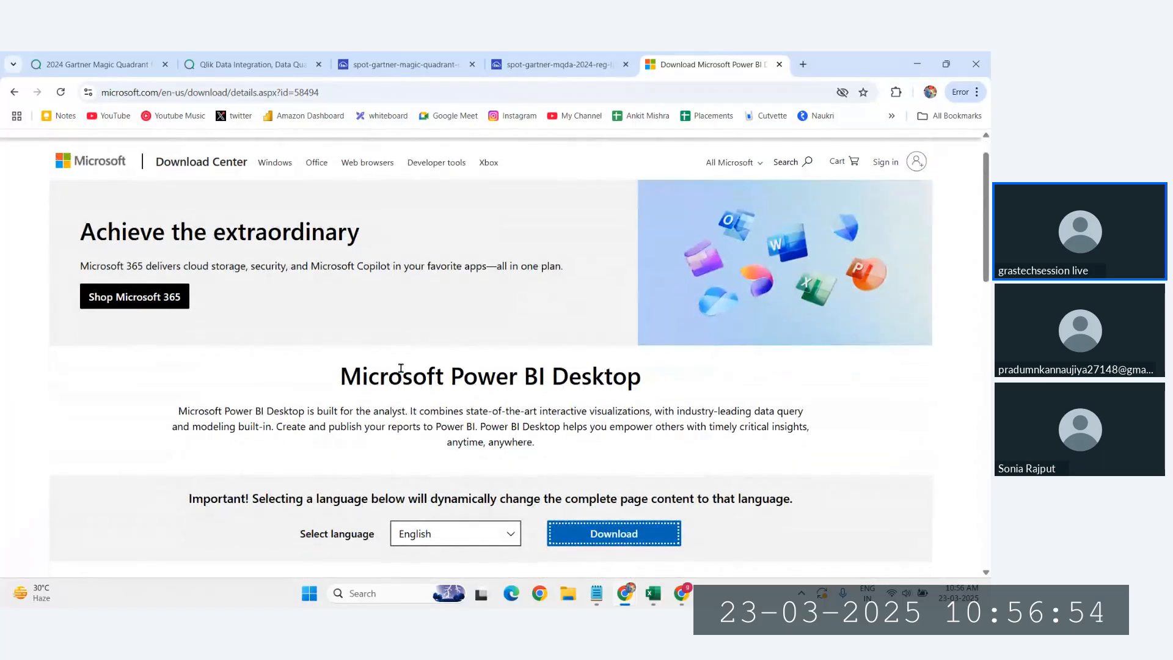
{"action": "scroll", "coordinate": [394, 374], "scroll_direction": "down", "scroll_amount": 1}
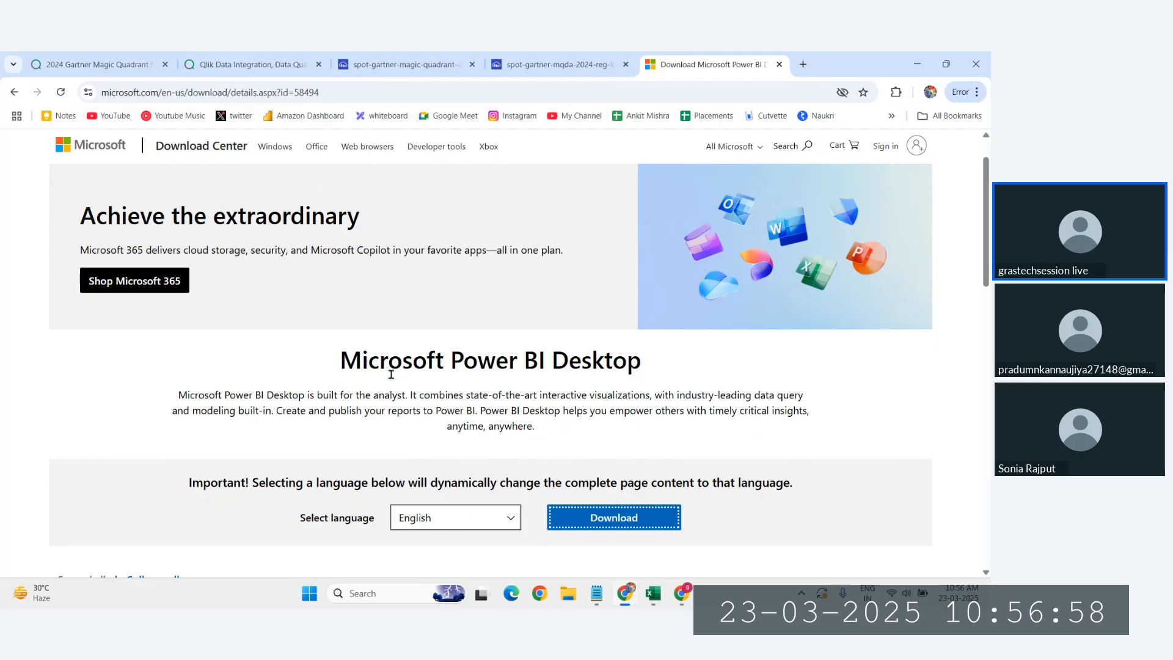
{"action": "scroll", "coordinate": [391, 374], "scroll_direction": "down", "scroll_amount": 4}
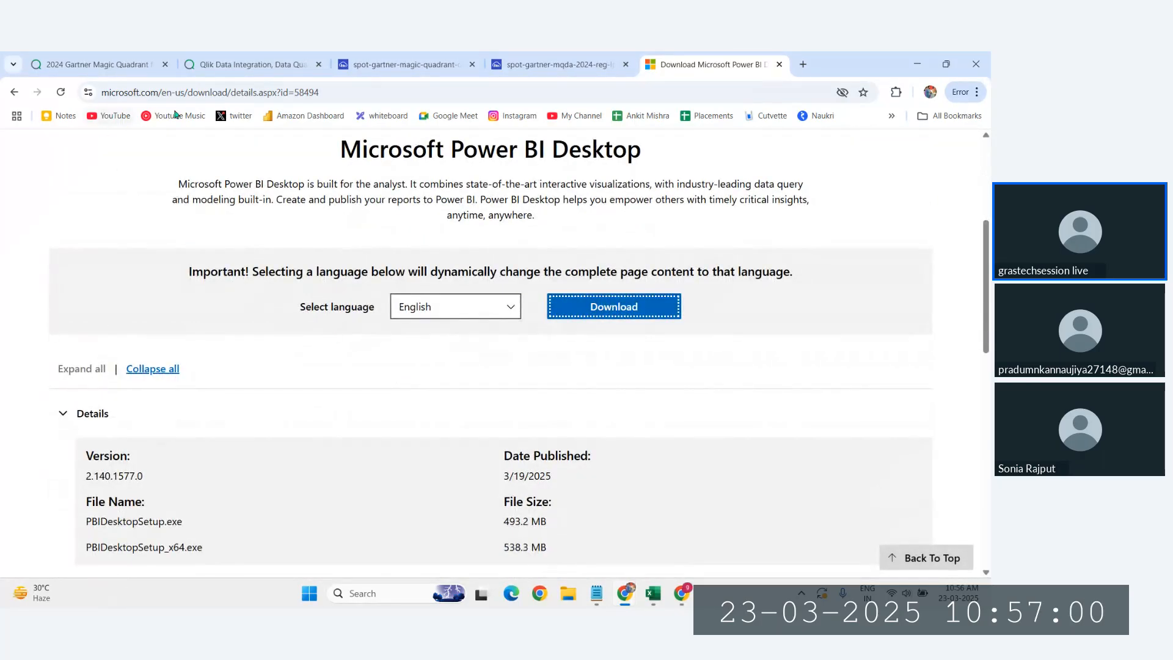
{"action": "scroll", "coordinate": [94, 459], "scroll_direction": "down", "scroll_amount": 1}
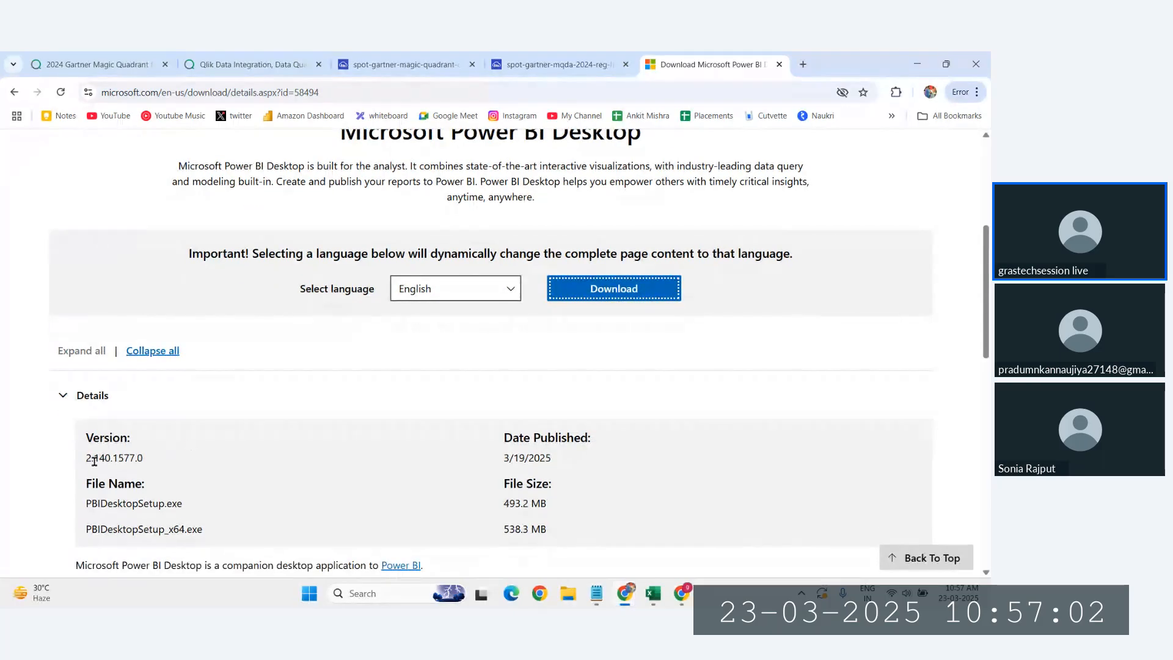
- Highlight the Power BI Desktop version number in the download page's details, then clear the highlight
{"action": "left_click_drag", "start_coordinate": [86, 459], "coordinate": [158, 461]}
{"action": "left_click", "coordinate": [159, 461]}
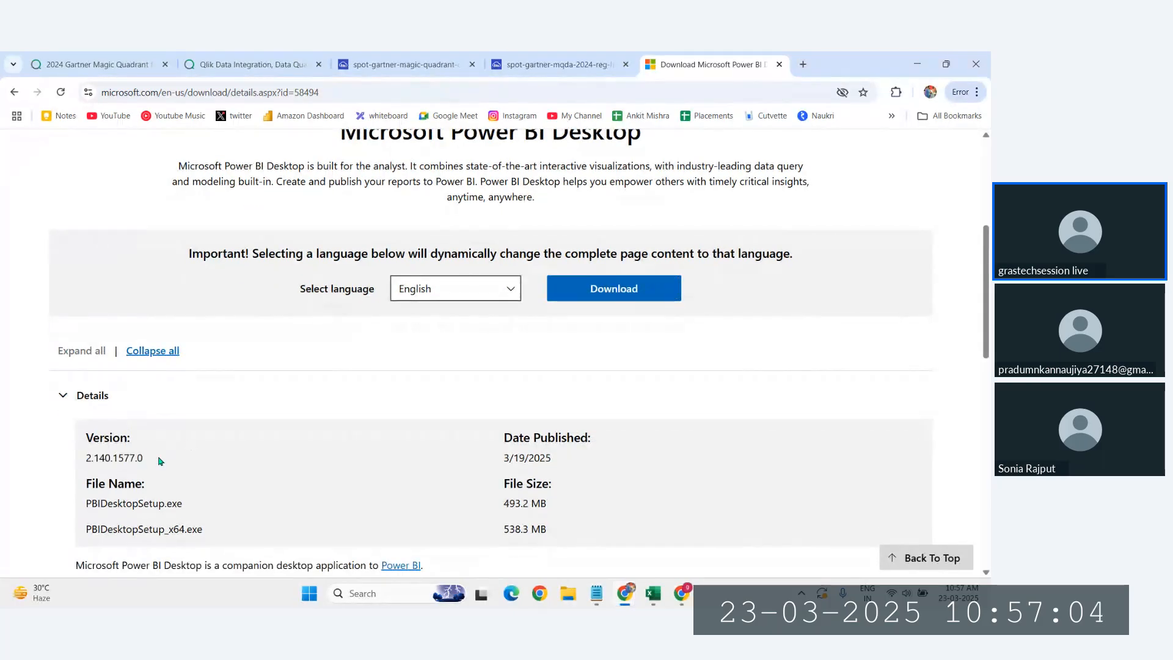
{"action": "key", "text": "ctrl+plus"}
{"action": "scroll", "coordinate": [108, 462], "scroll_direction": "down", "scroll_amount": 1}
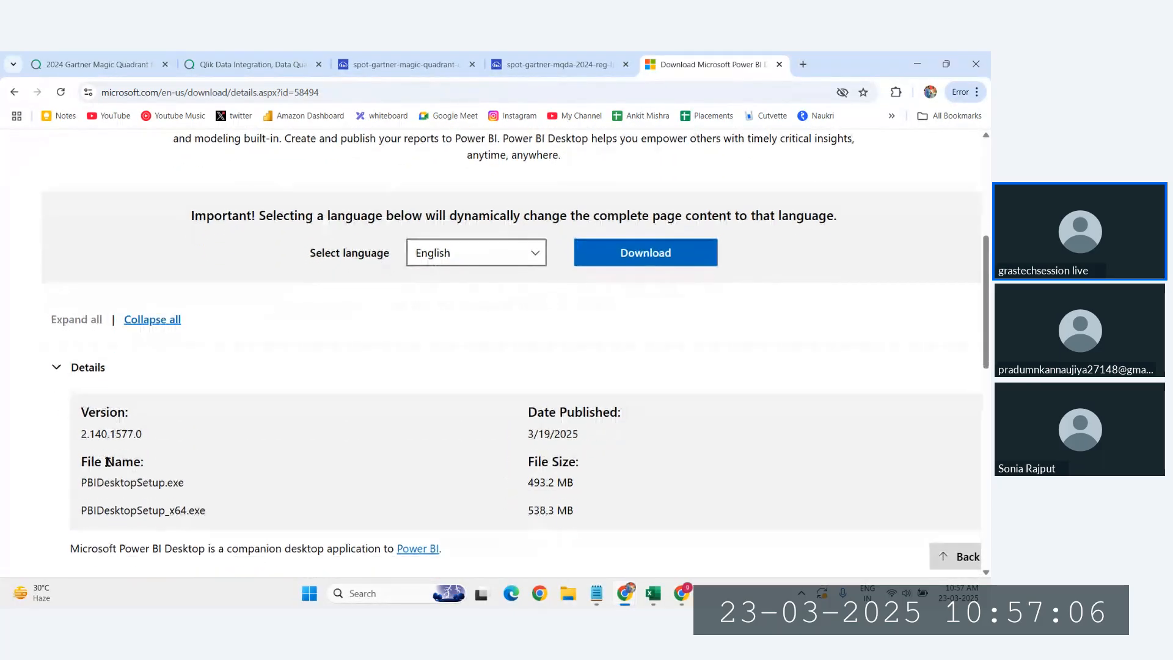
{"action": "left_click_drag", "start_coordinate": [81, 434], "coordinate": [108, 433]}
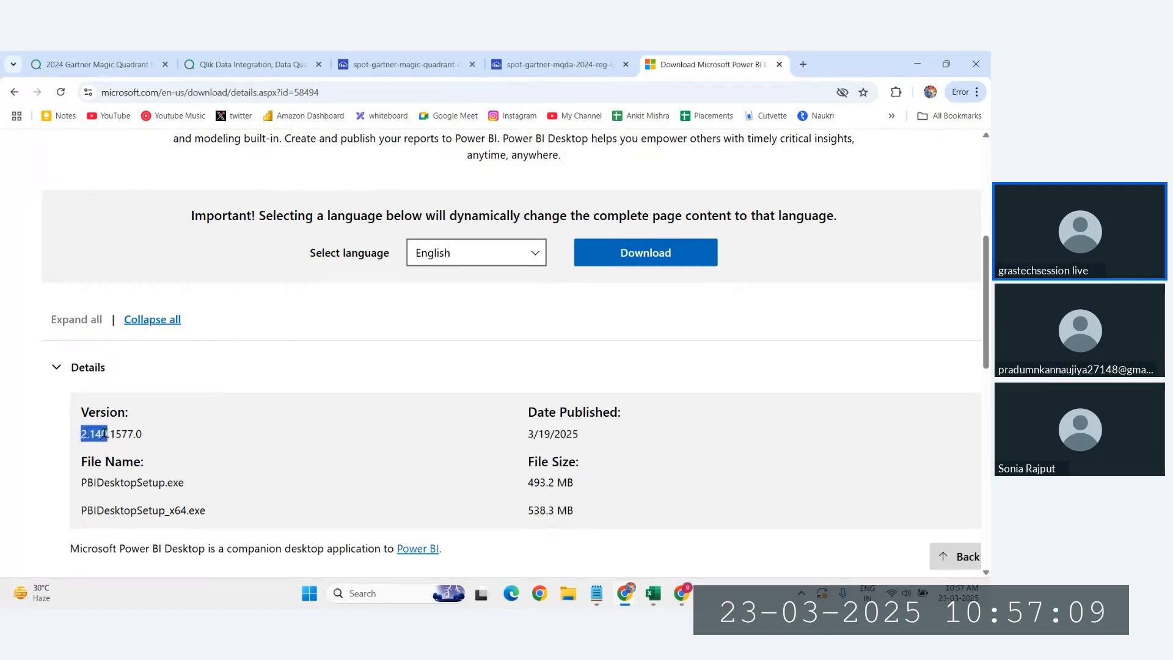
{"action": "left_click", "coordinate": [138, 433]}
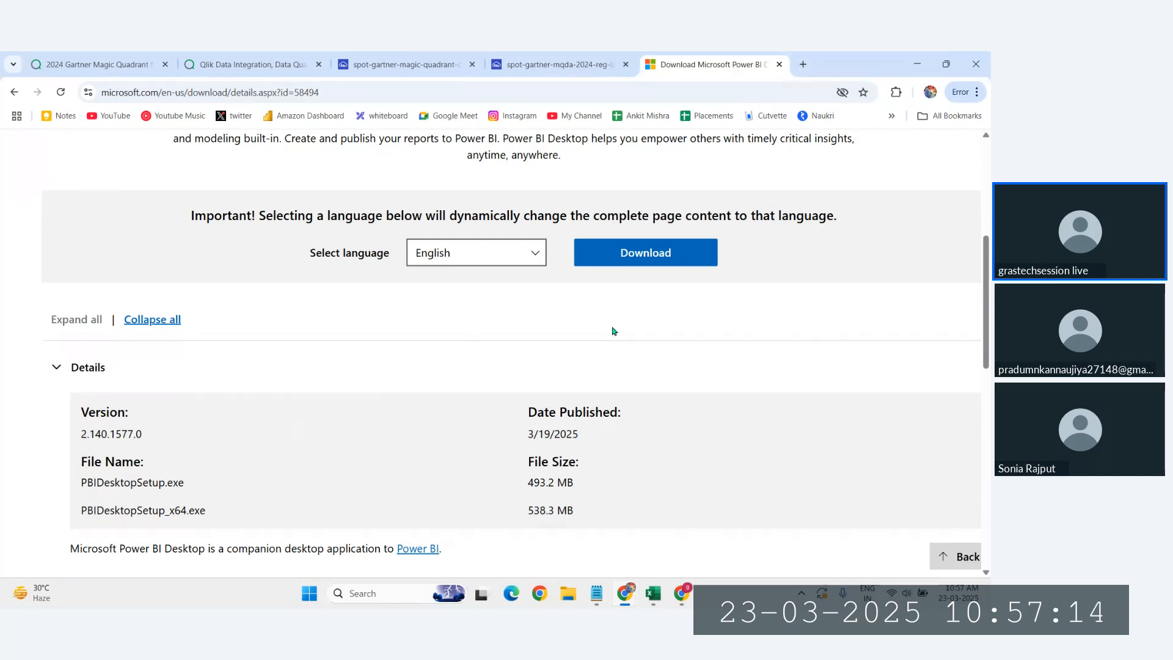
- Highlight the published date in the download details and look over the page's introduction and details again
{"action": "scroll", "coordinate": [614, 331], "scroll_direction": "down", "scroll_amount": 1}
{"action": "scroll", "coordinate": [614, 331], "scroll_direction": "down", "scroll_amount": 1}
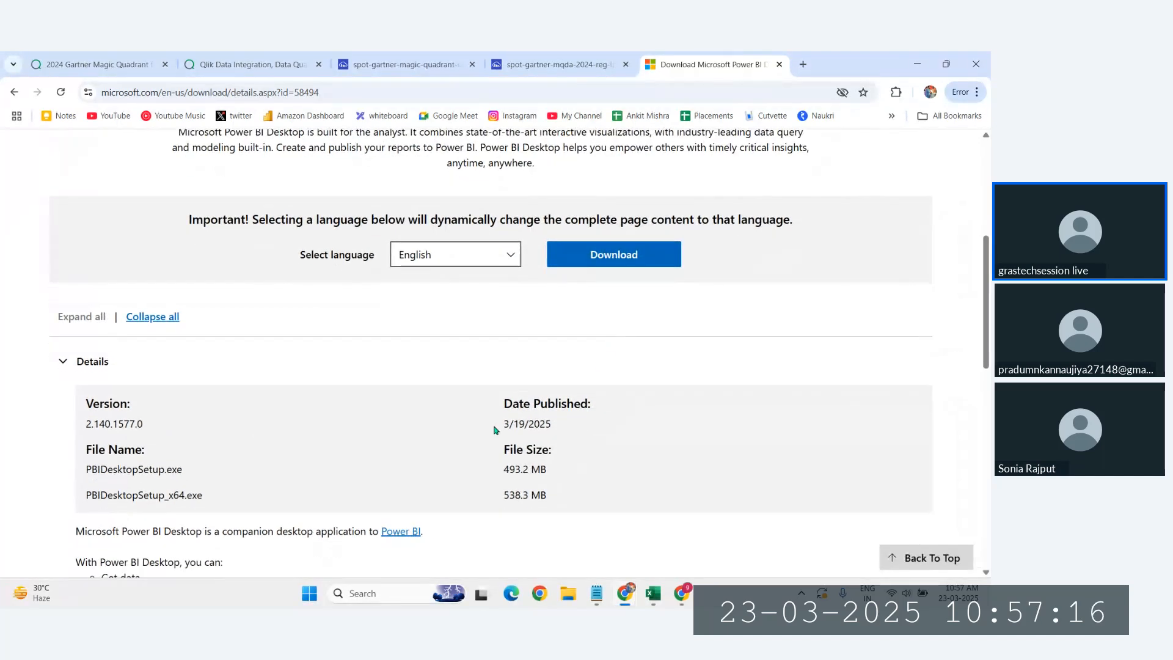
{"action": "left_click_drag", "start_coordinate": [576, 426], "coordinate": [499, 427]}
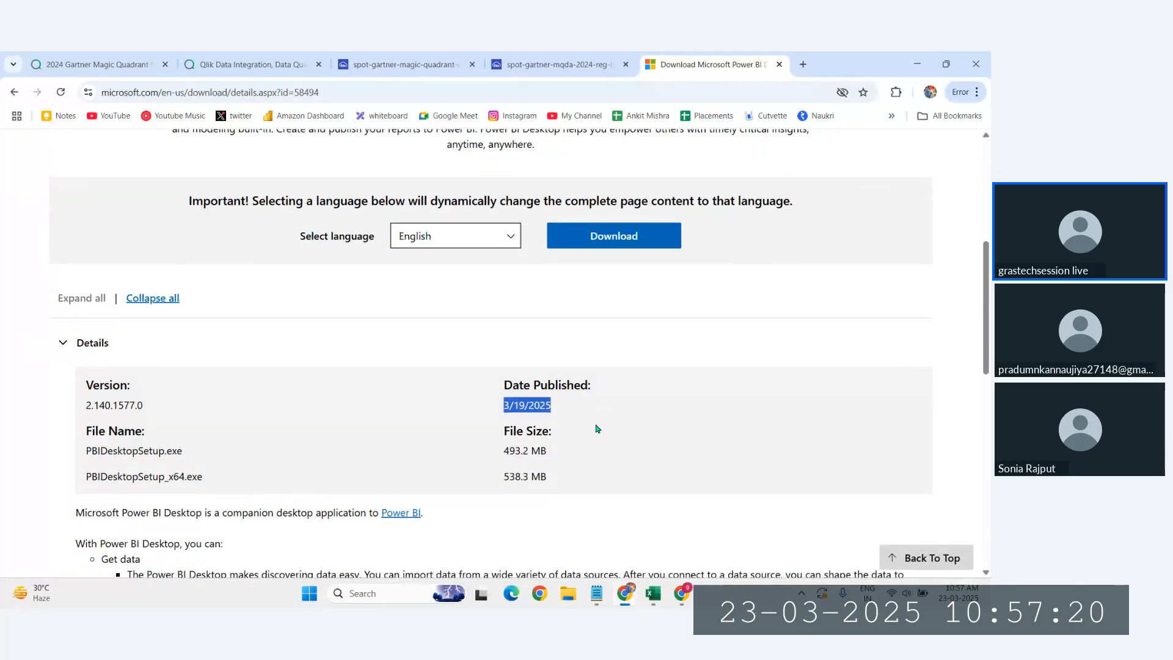
{"action": "scroll", "coordinate": [597, 428], "scroll_direction": "up", "scroll_amount": 2}
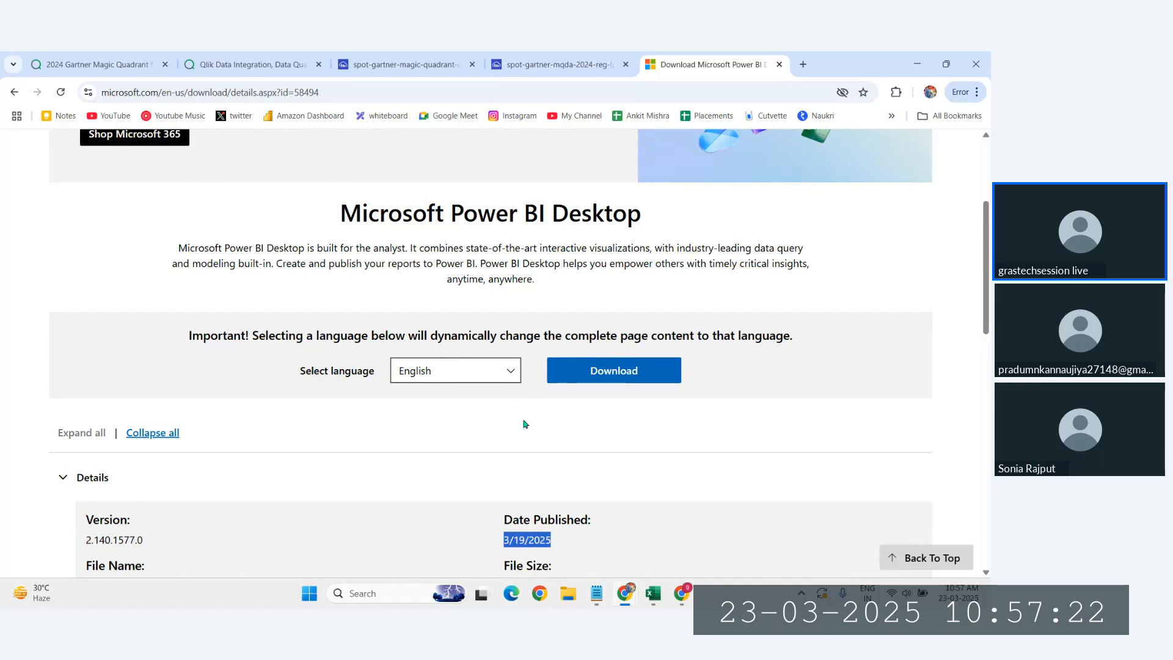
{"action": "scroll", "coordinate": [524, 423], "scroll_direction": "up", "scroll_amount": 3}
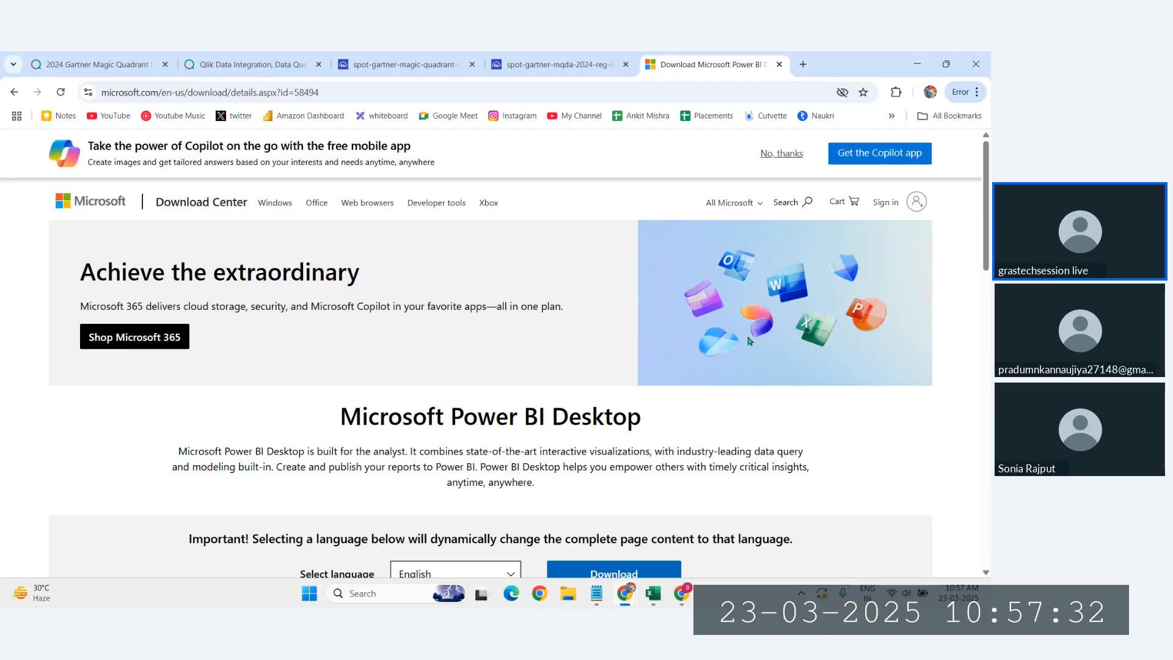
{"action": "scroll", "coordinate": [693, 329], "scroll_direction": "down", "scroll_amount": 1}
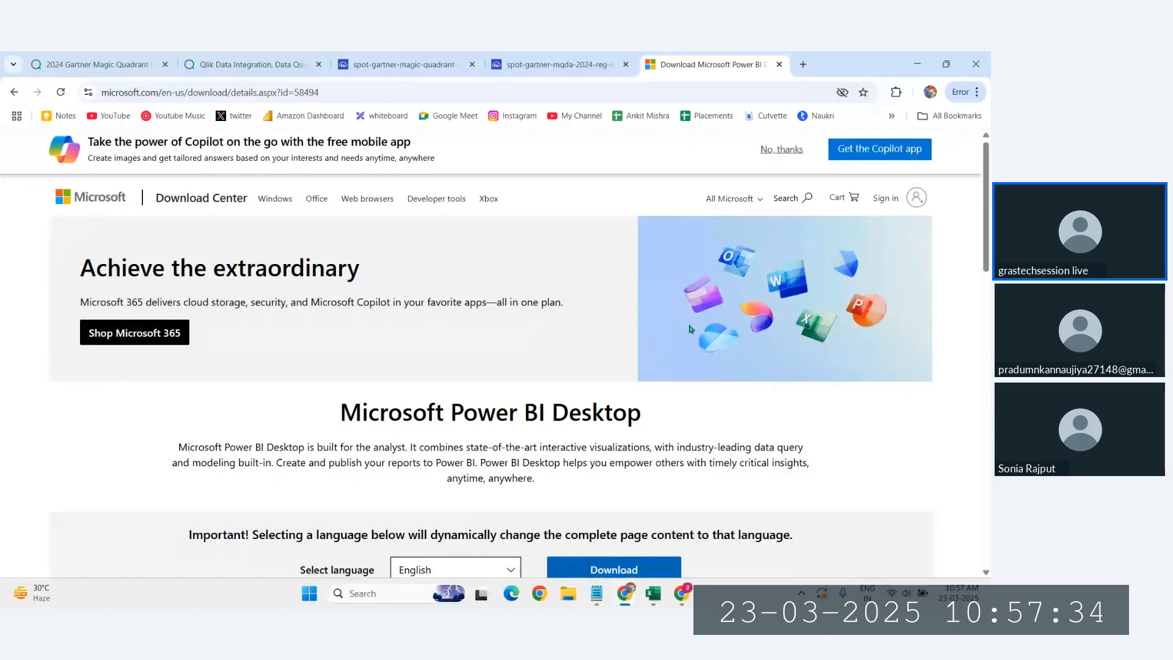
{"action": "scroll", "coordinate": [476, 352], "scroll_direction": "down", "scroll_amount": 1}
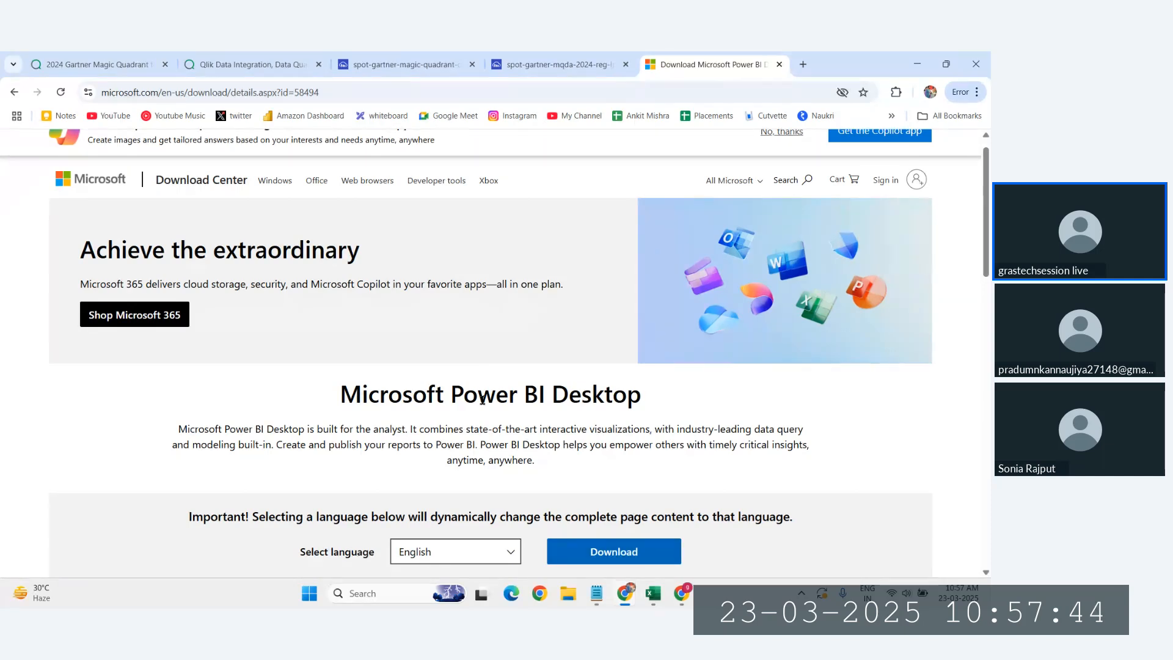
{"action": "scroll", "coordinate": [482, 401], "scroll_direction": "down", "scroll_amount": 5}
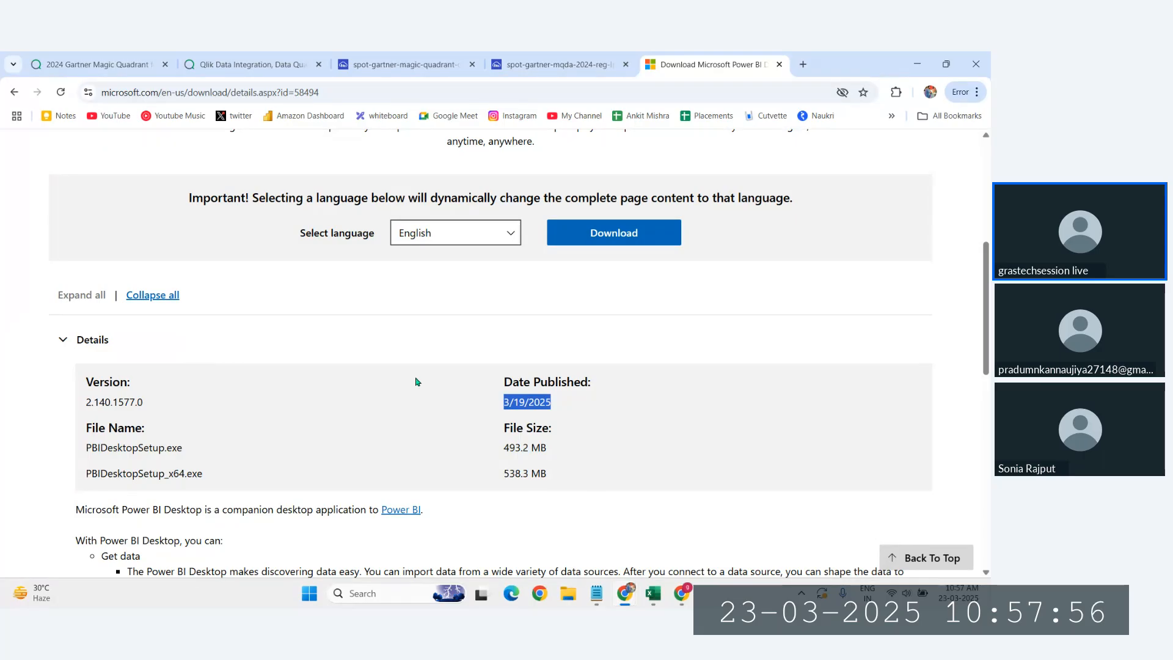
{"action": "scroll", "coordinate": [414, 382], "scroll_direction": "up", "scroll_amount": 2}
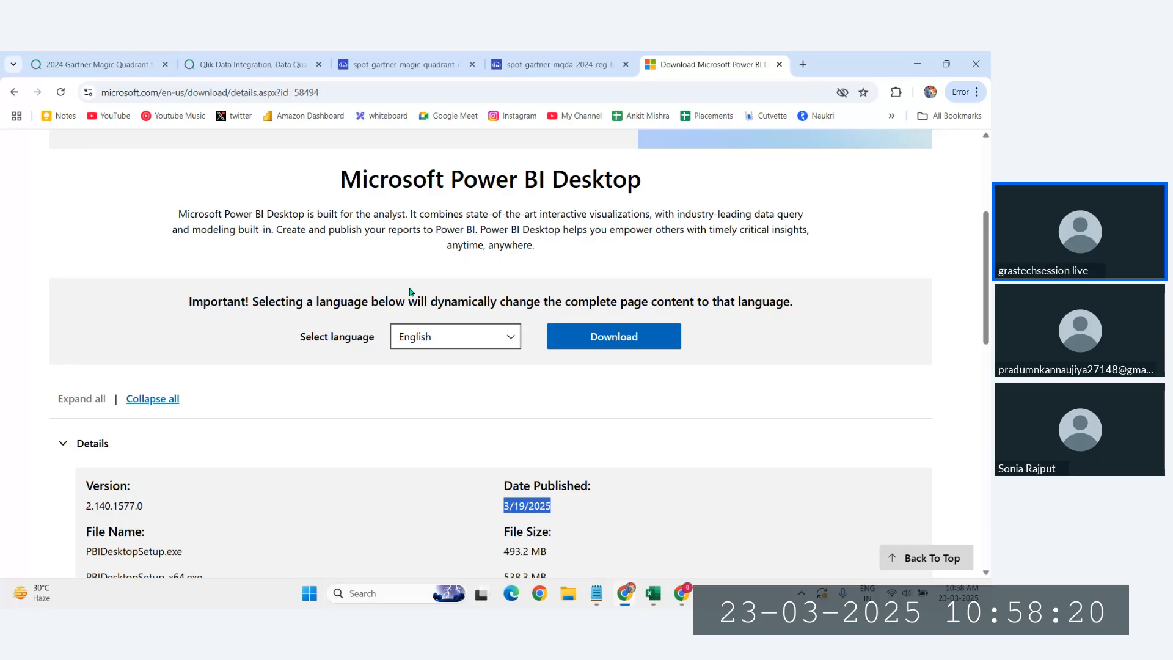
- Switch to Microsoft Store through a Windows search for "store" and search the store for "power bi"
{"action": "left_click", "coordinate": [391, 596]}
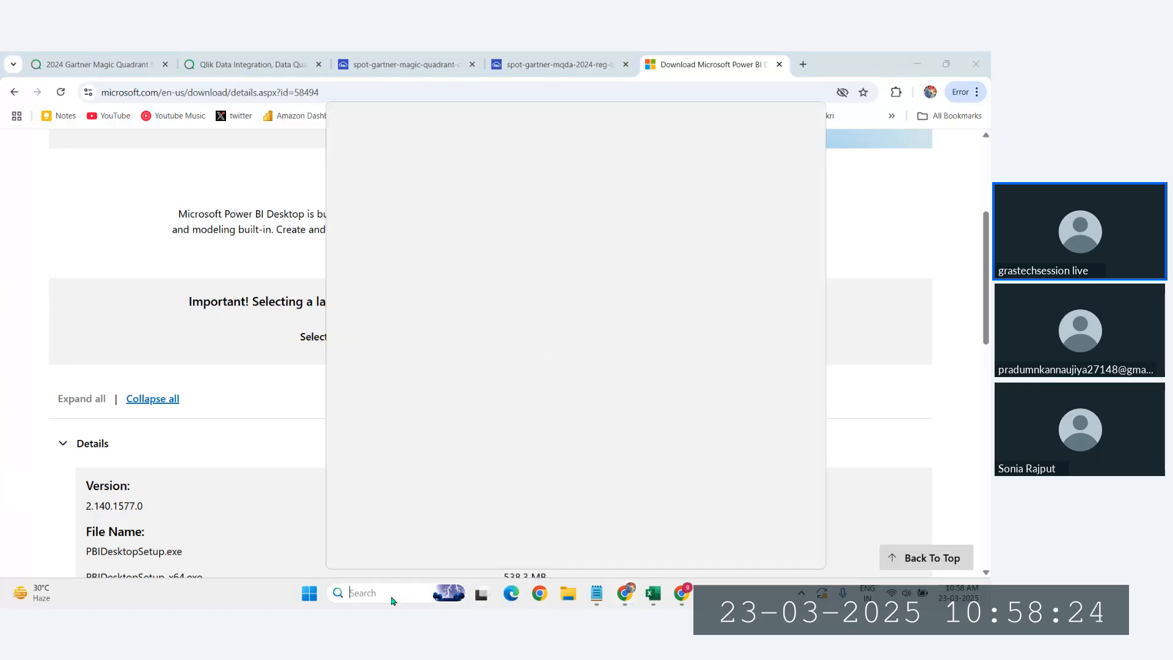
{"action": "type", "text": "store"}
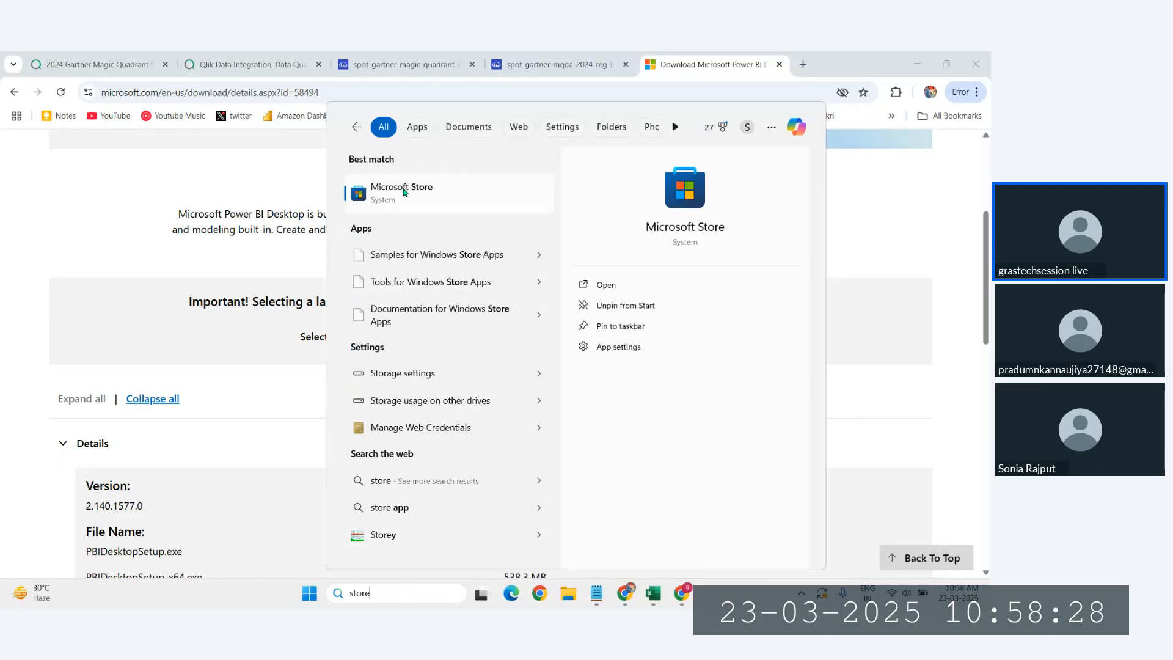
{"action": "left_click", "coordinate": [404, 192]}
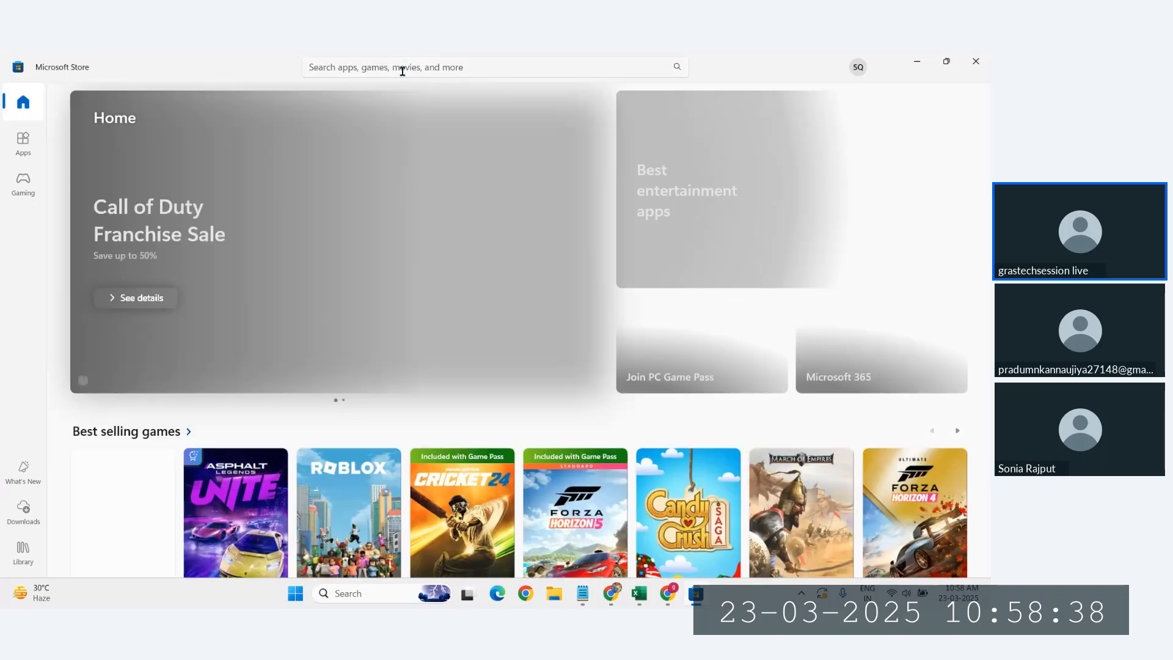
{"action": "left_click", "coordinate": [403, 71]}
{"action": "left_click", "coordinate": [374, 103]}
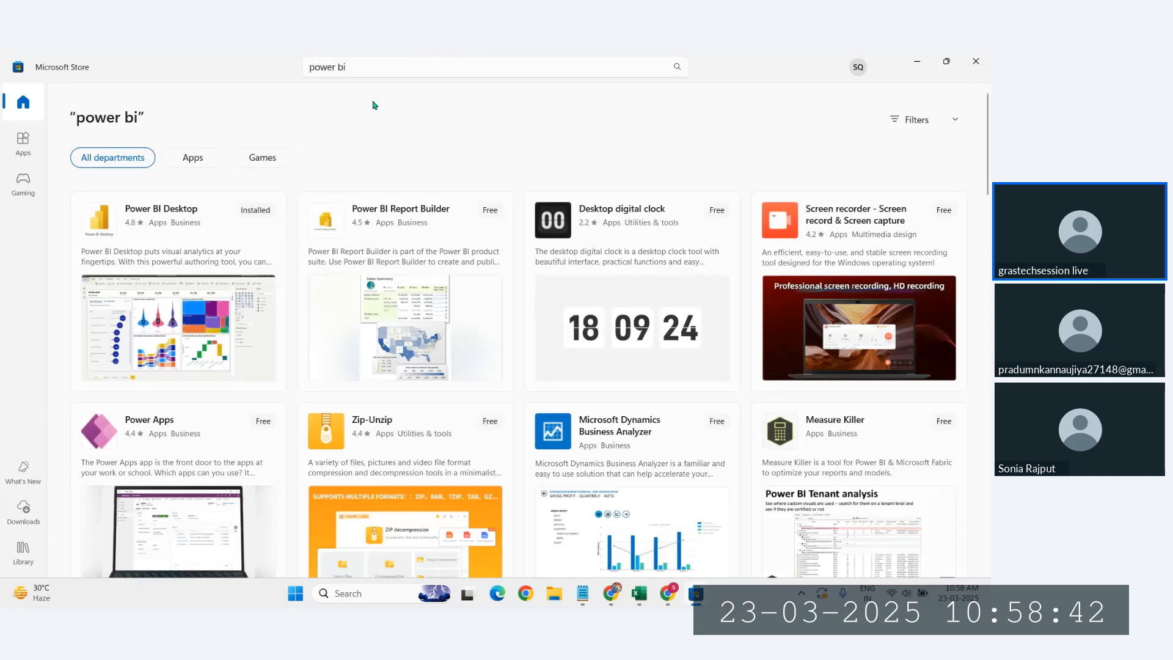
- Examine the Power BI Desktop listing among the store's search results
{"action": "mouse_move", "coordinate": [231, 235]}
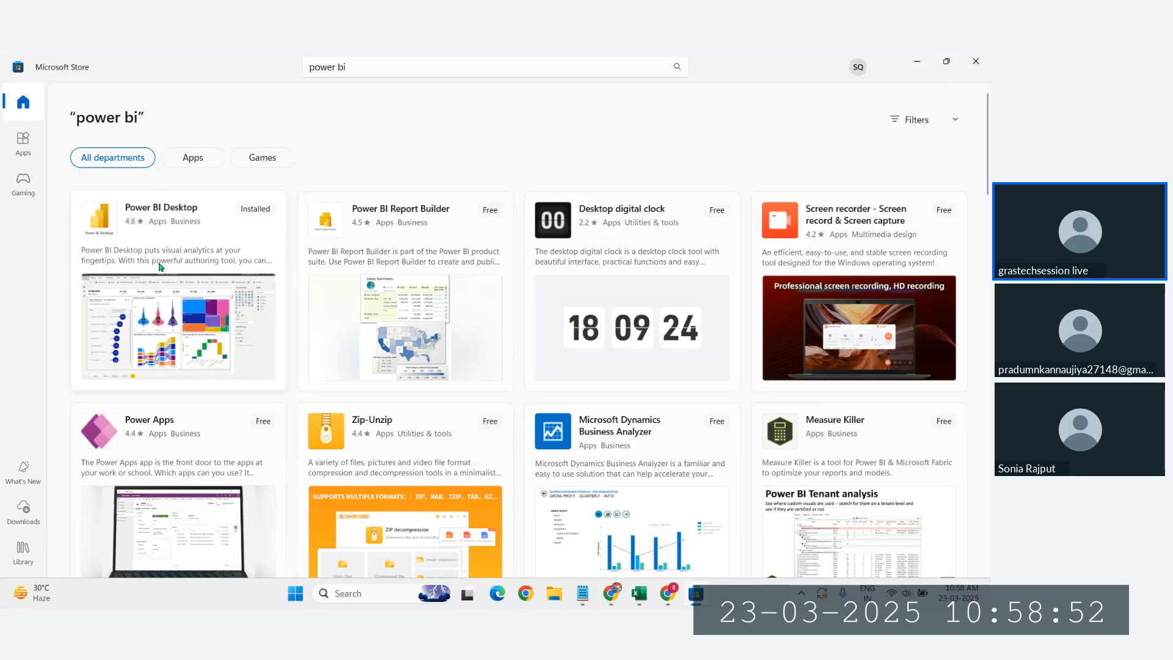
{"action": "mouse_move", "coordinate": [639, 593]}
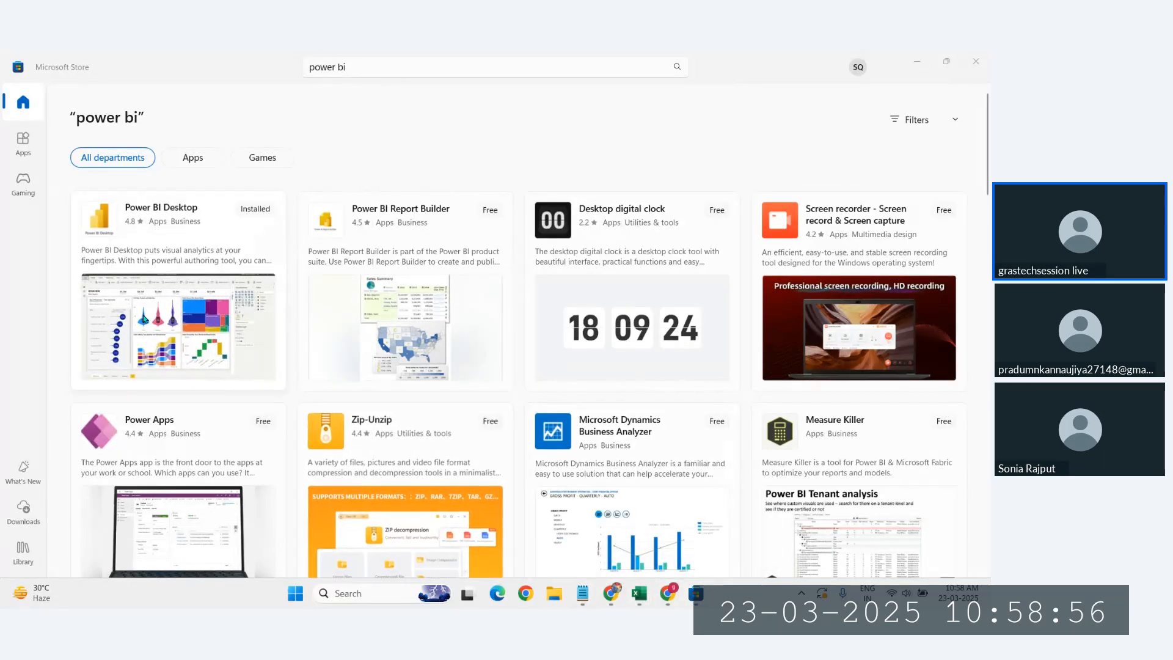
{"action": "mouse_move", "coordinate": [144, 318]}
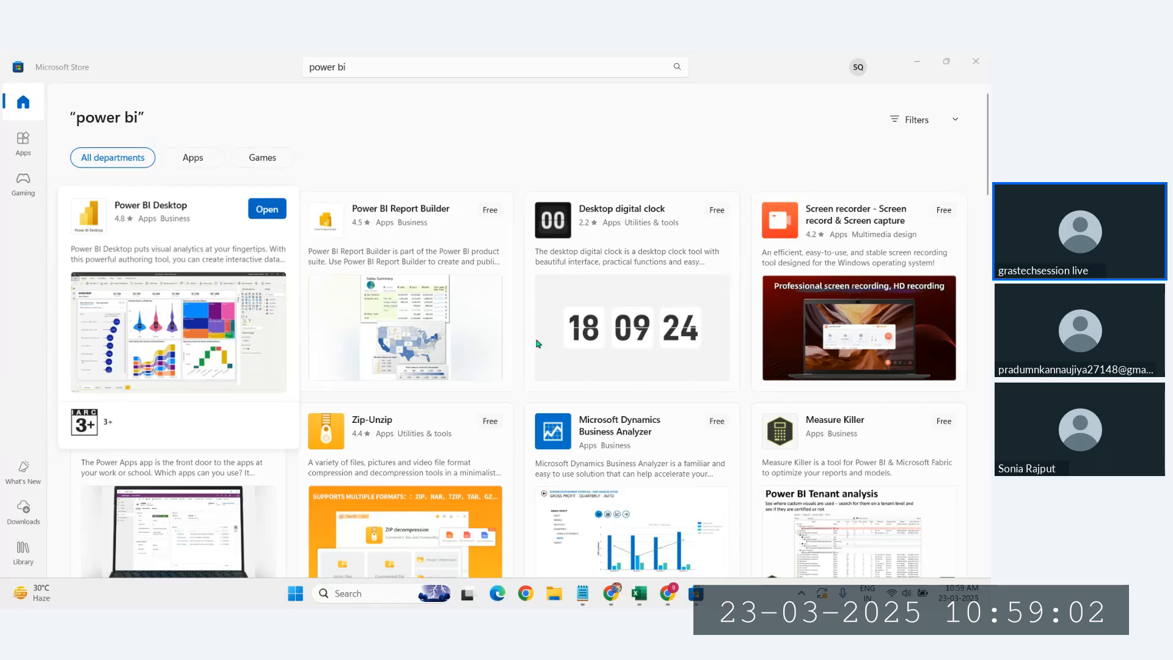
{"action": "mouse_move", "coordinate": [640, 484]}
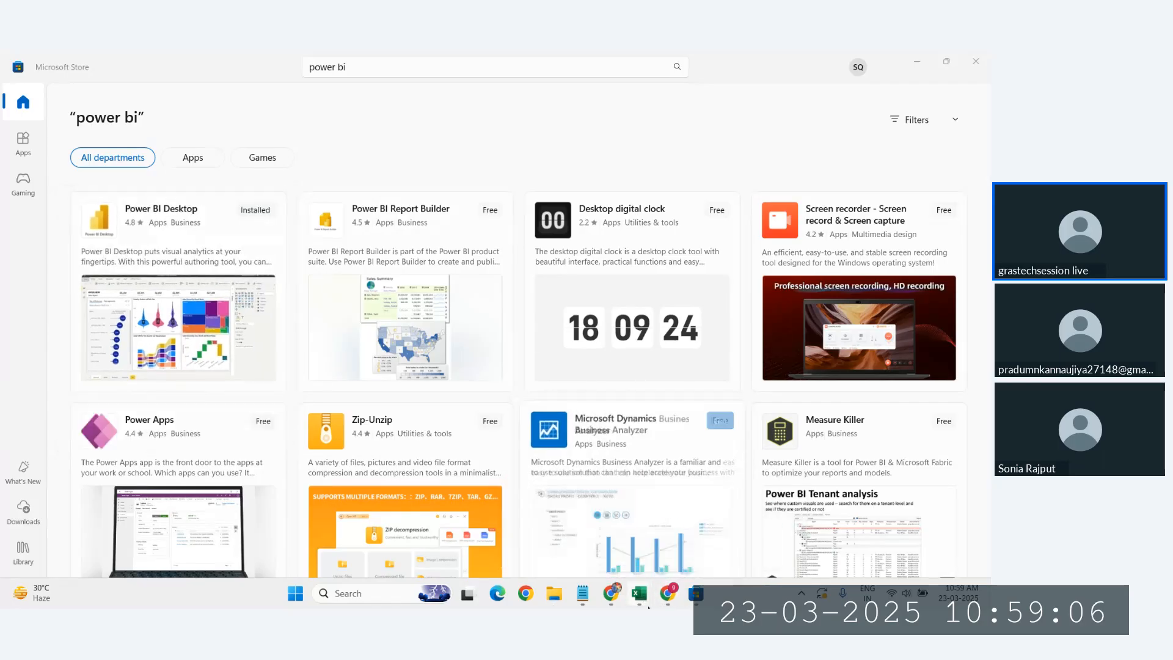
- Return to the Book3 workbook in Excel and enter "PowerBI Desktop" in cell E22 below the BI tools list
{"action": "left_click", "coordinate": [917, 63]}
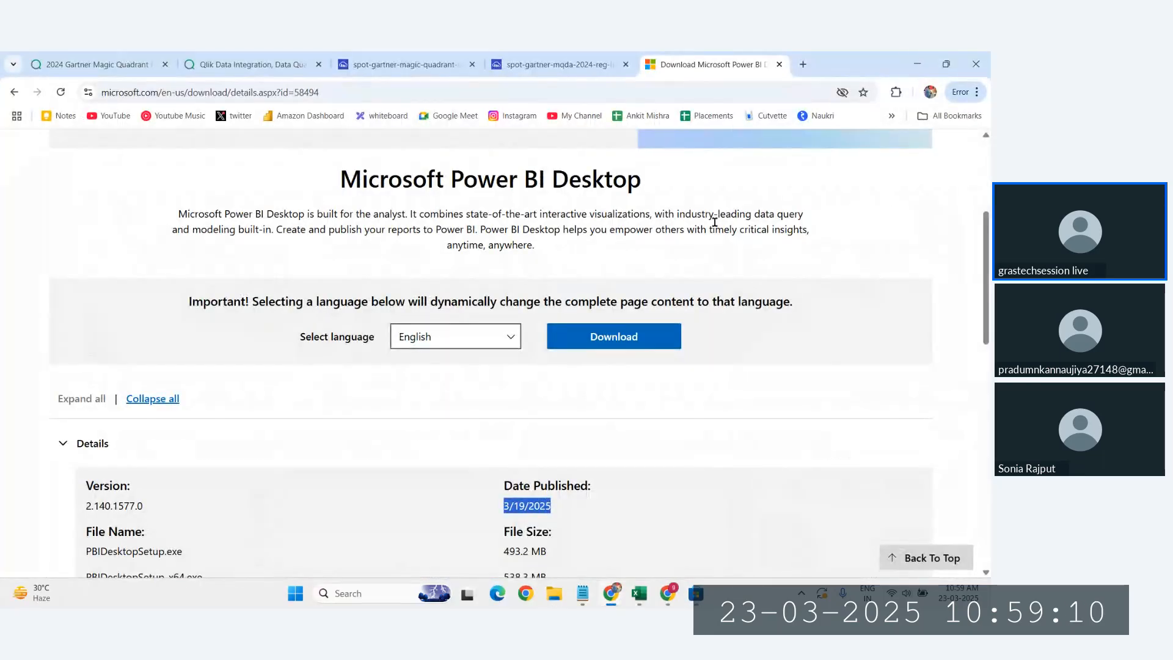
{"action": "mouse_move", "coordinate": [639, 601]}
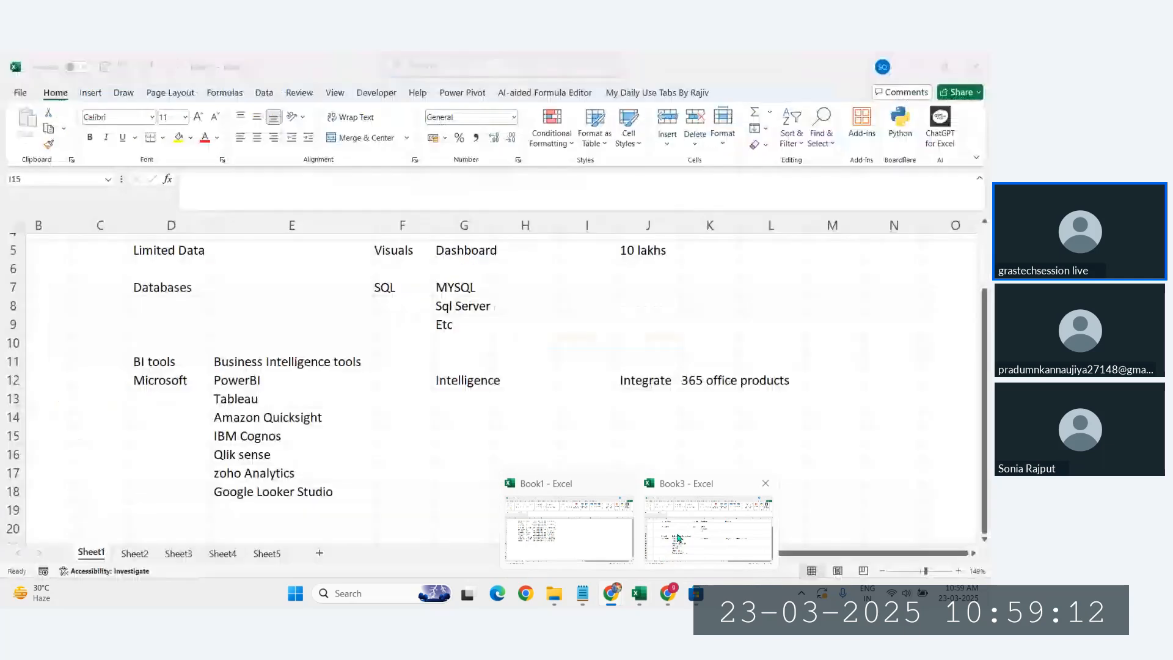
{"action": "left_click", "coordinate": [530, 484]}
{"action": "scroll", "coordinate": [316, 416], "scroll_direction": "down", "scroll_amount": 5}
{"action": "left_click", "coordinate": [315, 415]}
{"action": "scroll", "coordinate": [314, 413], "scroll_direction": "up", "scroll_amount": 2}
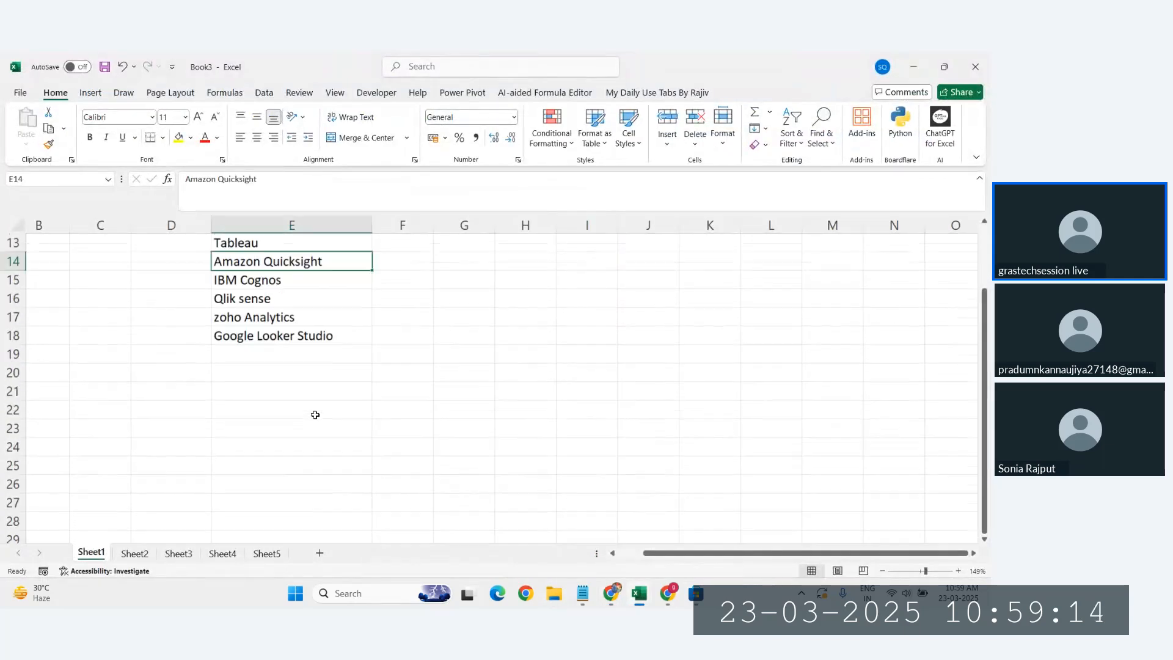
{"action": "scroll", "coordinate": [299, 405], "scroll_direction": "left", "scroll_amount": 1}
{"action": "left_click", "coordinate": [290, 403]}
{"action": "type", "text": "Power"}
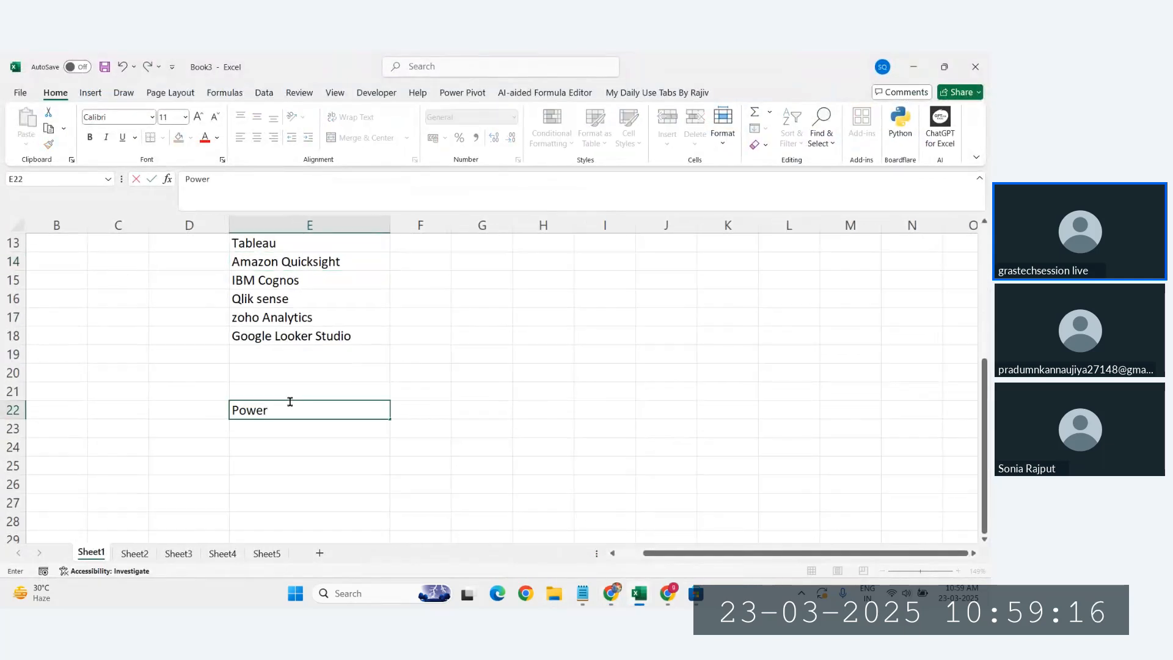
{"action": "type", "text": "BI Desktop"}
{"action": "key", "text": "Return"}
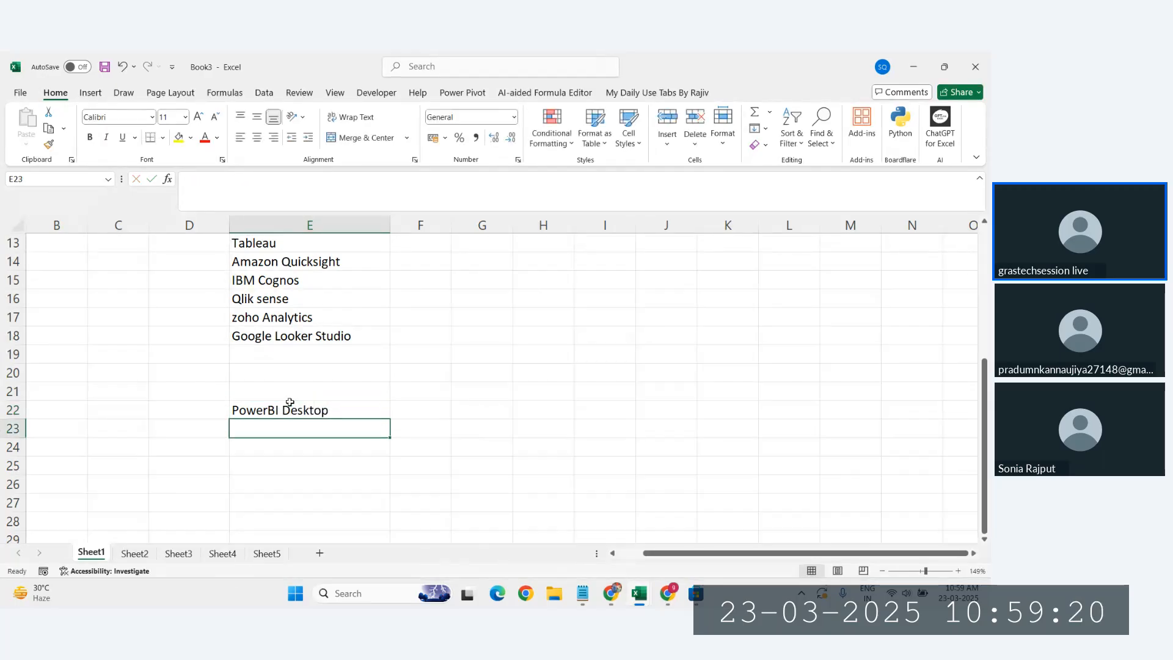
- Enter "PowerBI Service" in cell G22 and "Mobile" in cell I22, in the same row as PowerBI Desktop
{"action": "left_click", "coordinate": [486, 413]}
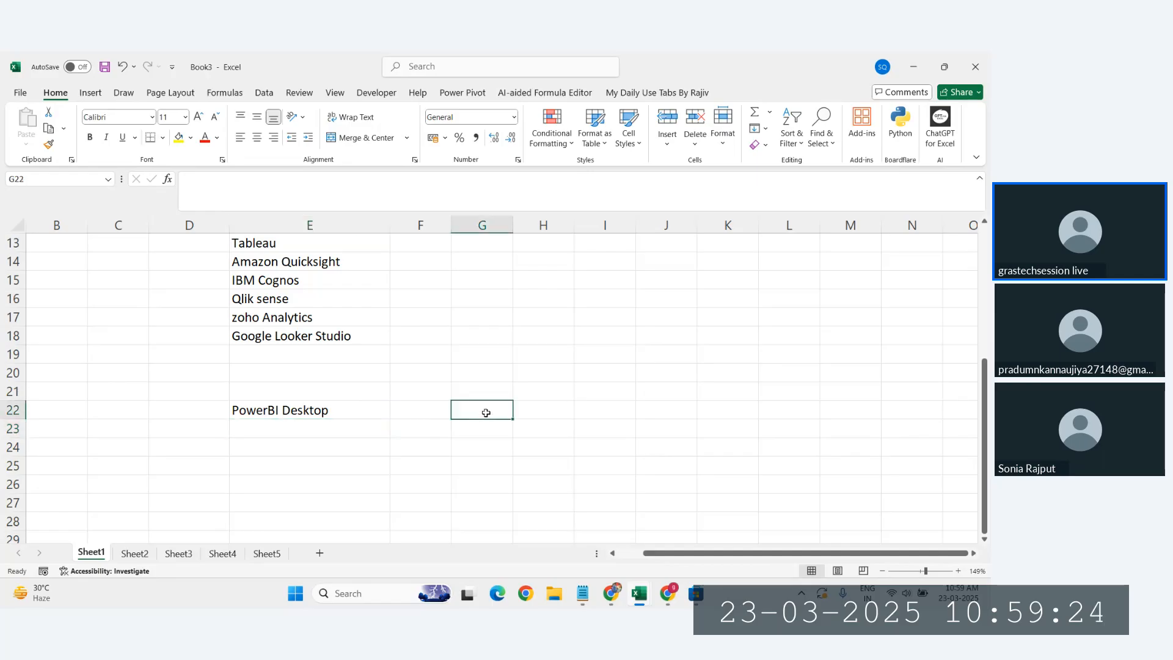
{"action": "type", "text": "PowerBI"}
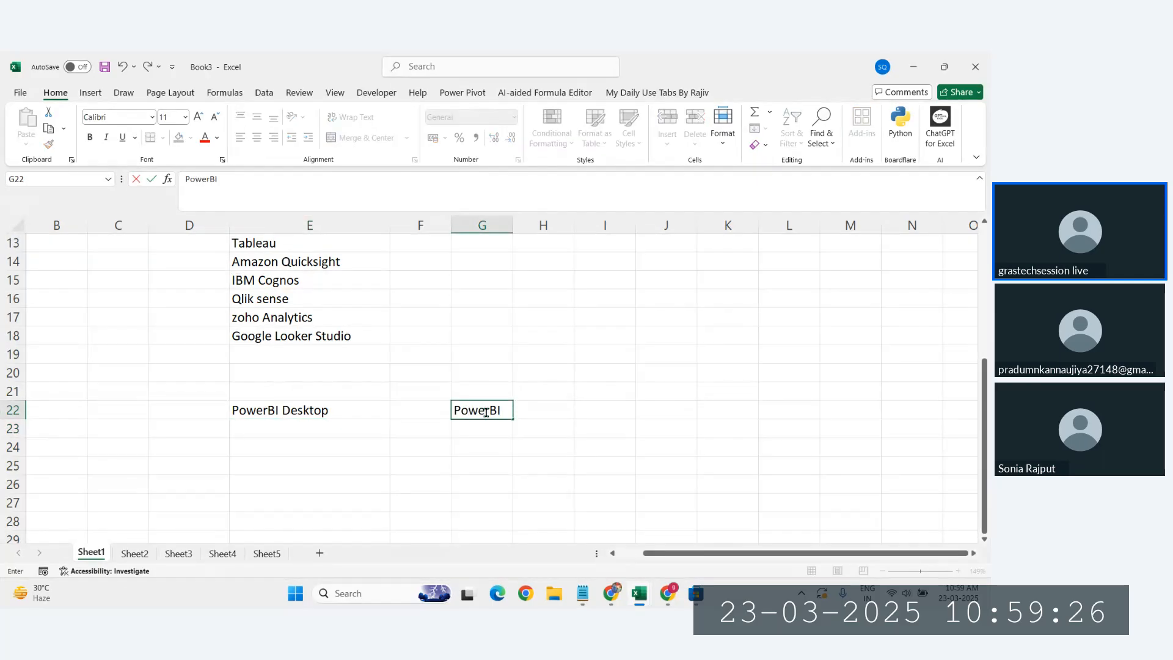
{"action": "type", "text": " Service"}
{"action": "key", "text": "Return"}
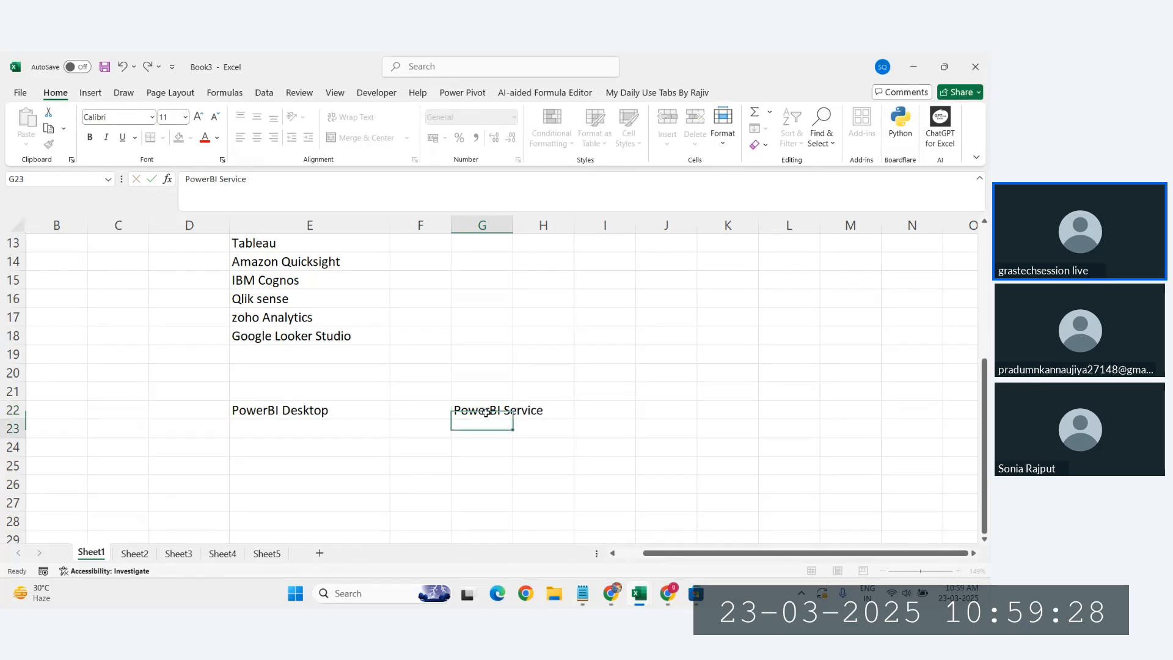
{"action": "key", "text": "Right"}
{"action": "left_click", "coordinate": [619, 409]}
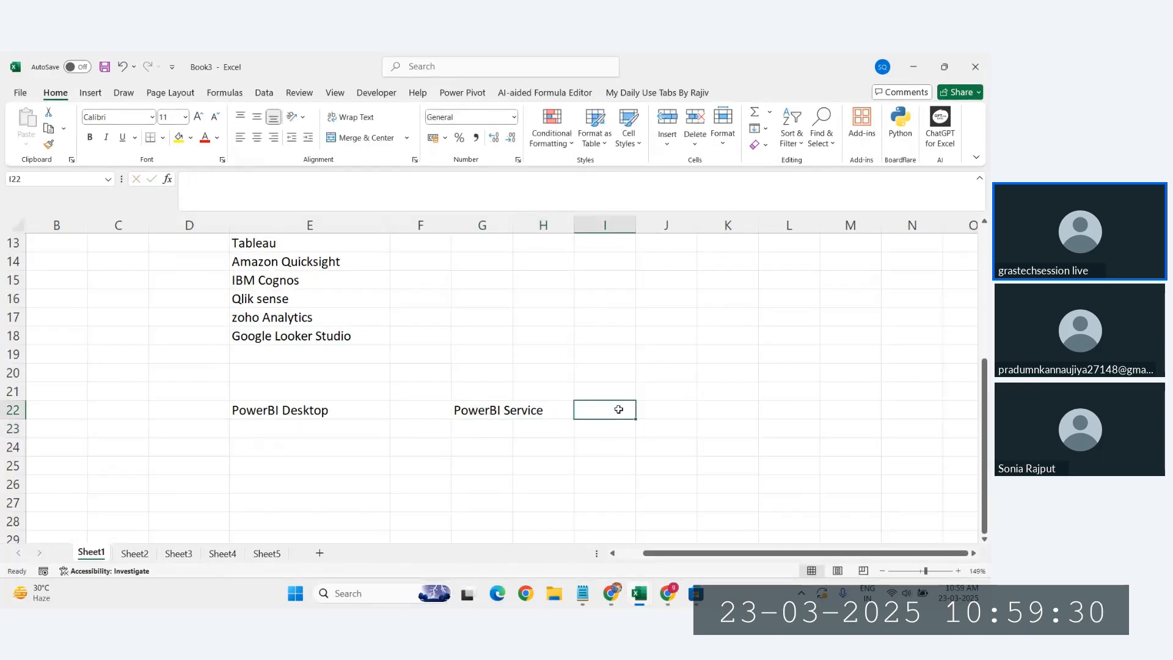
{"action": "type", "text": "P"}
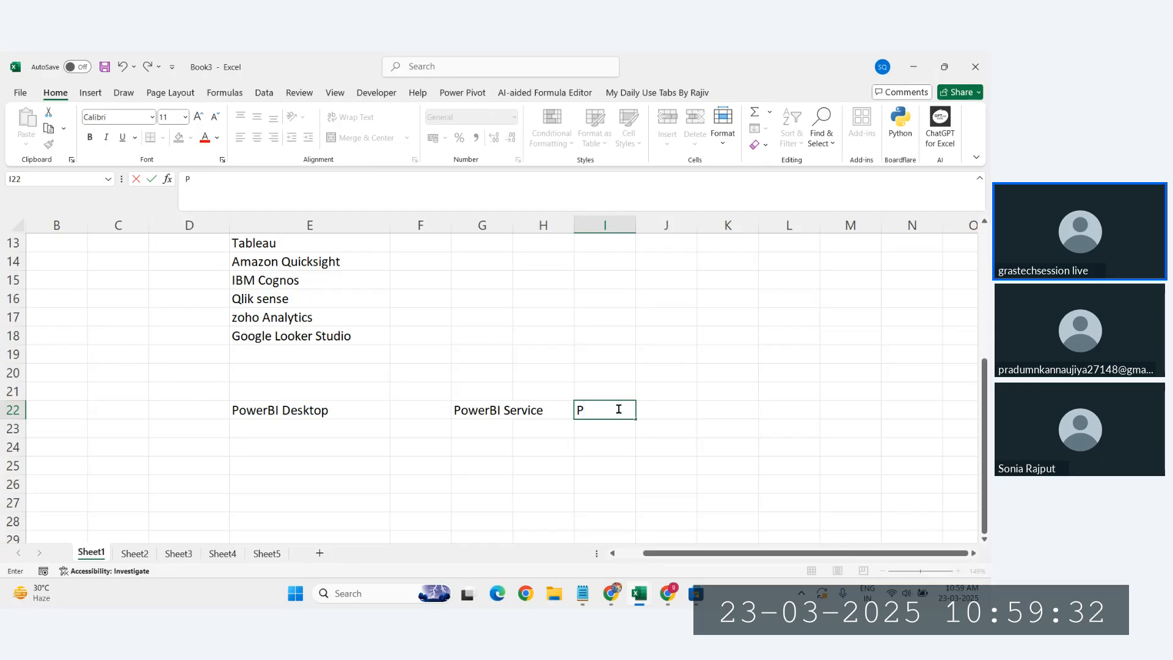
{"action": "key", "text": "BackSpace"}
{"action": "type", "text": "Mobile"}
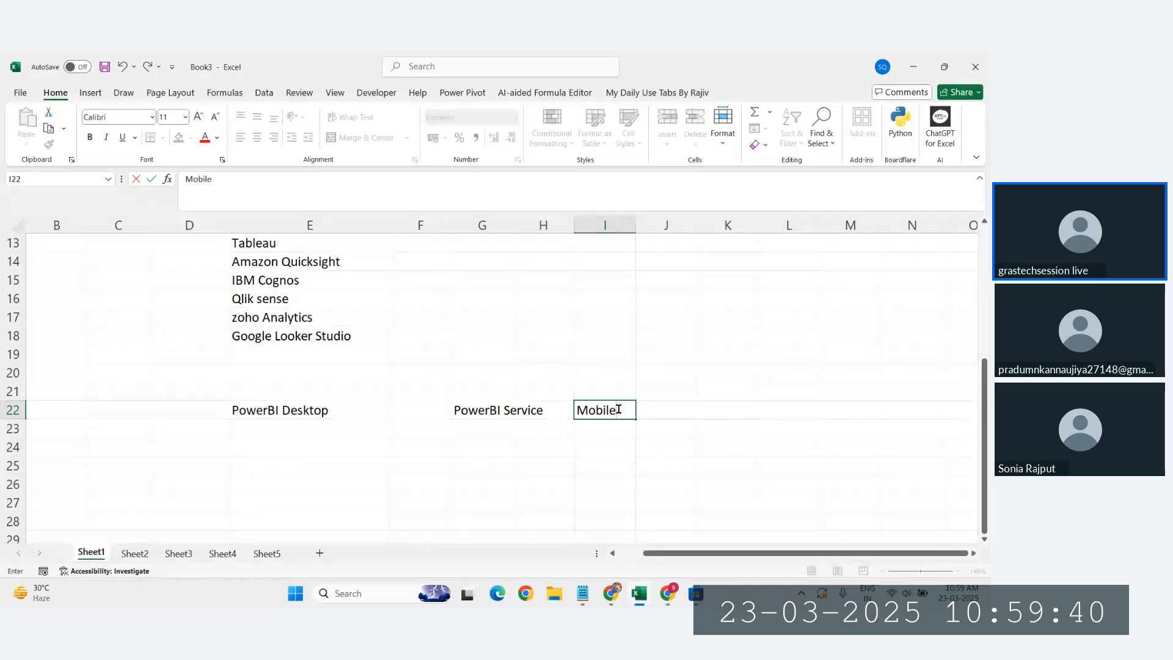
{"action": "left_click", "coordinate": [398, 440]}
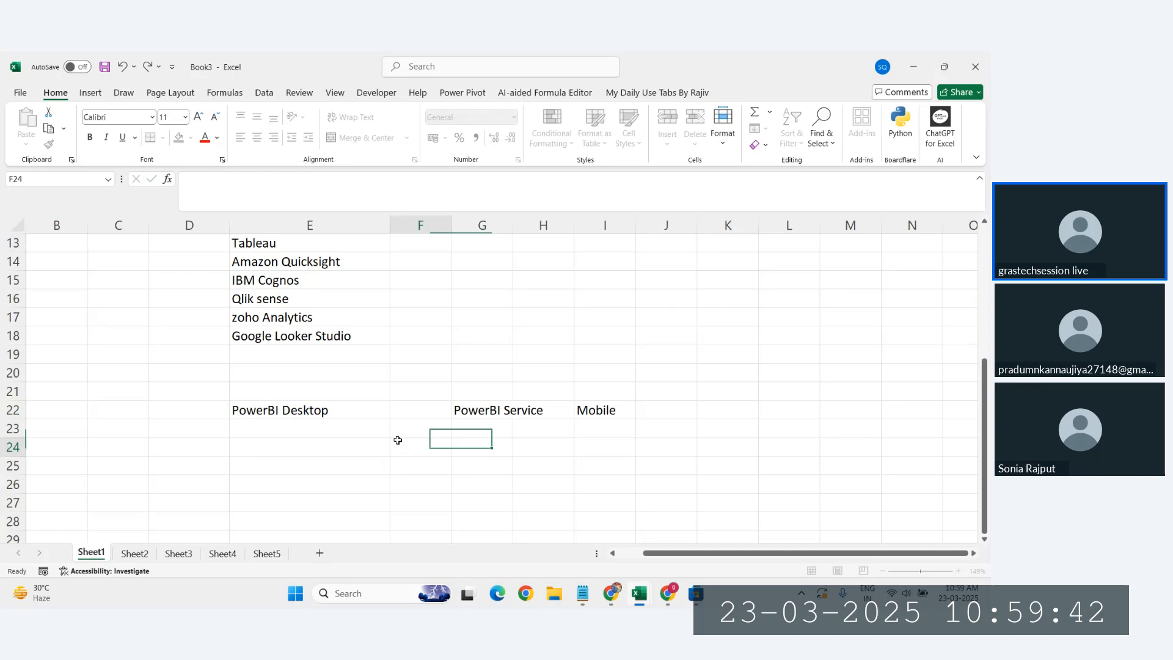
- Autofit column G so that its width matches the PowerBI Service entry
{"action": "left_click", "coordinate": [298, 409]}
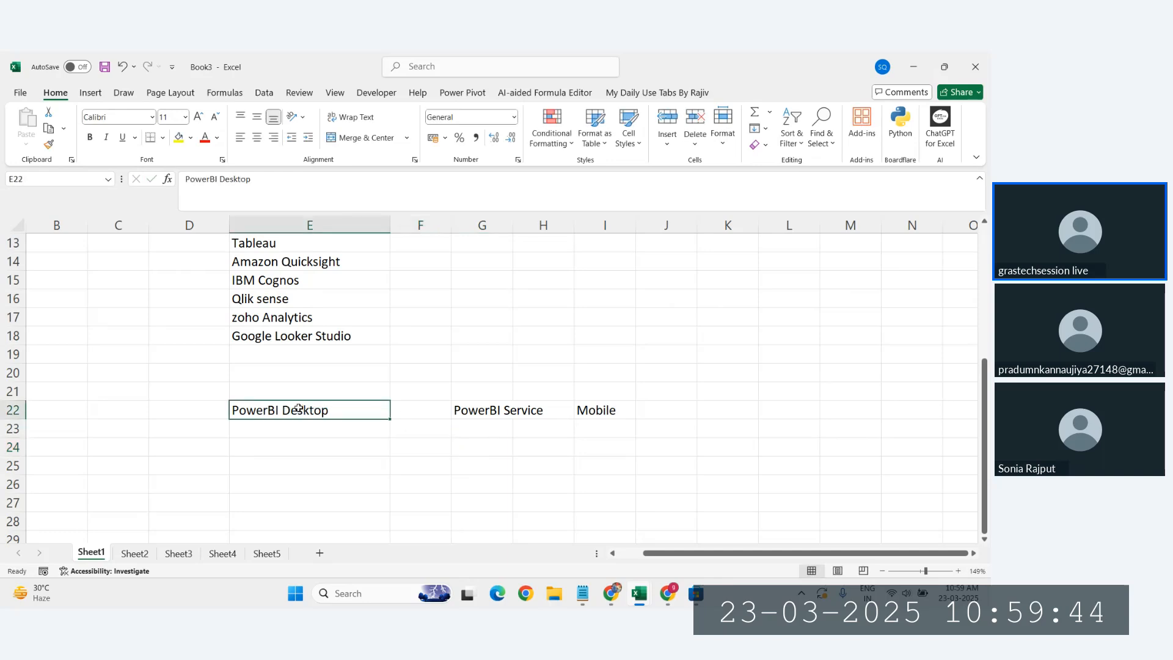
{"action": "double_click", "coordinate": [514, 225]}
{"action": "left_click", "coordinate": [526, 409]}
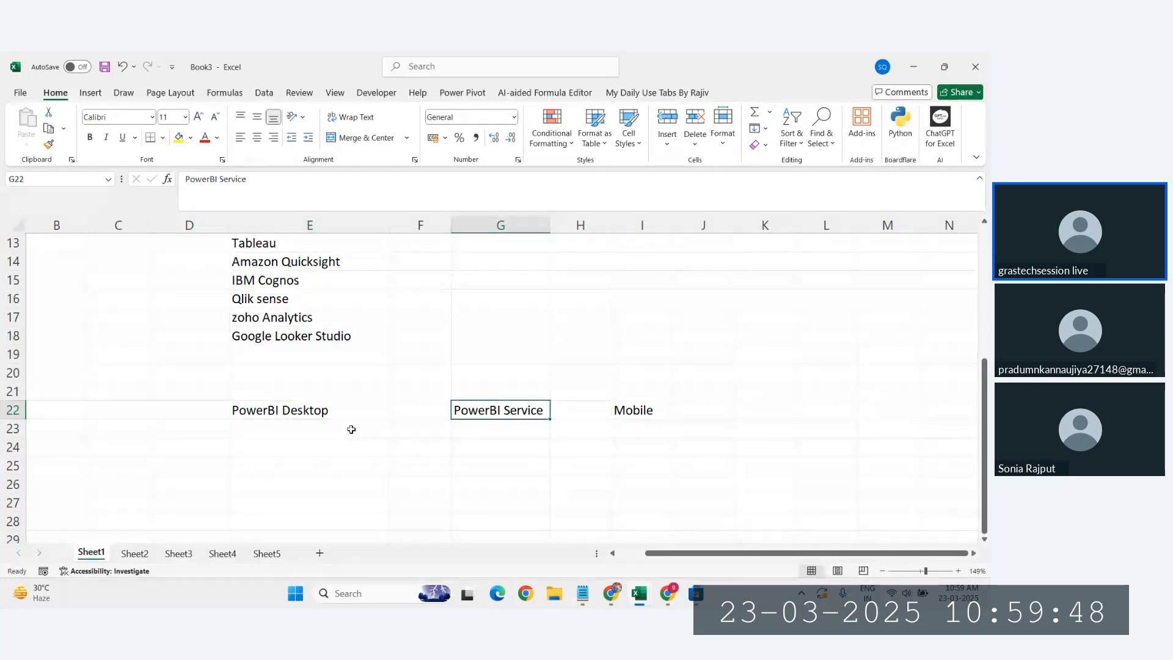
- Enter "Free" in cell E23 under PowerBI Desktop and point out the two entries together
{"action": "left_click", "coordinate": [319, 414]}
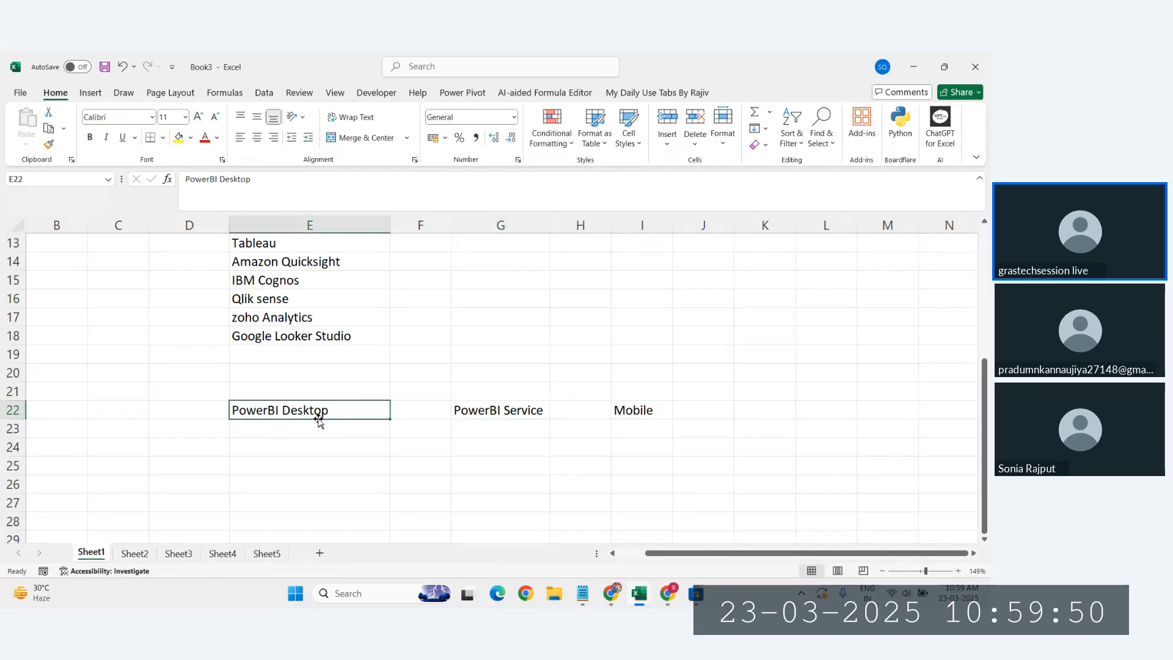
{"action": "left_click", "coordinate": [281, 434]}
{"action": "type", "text": "Free"}
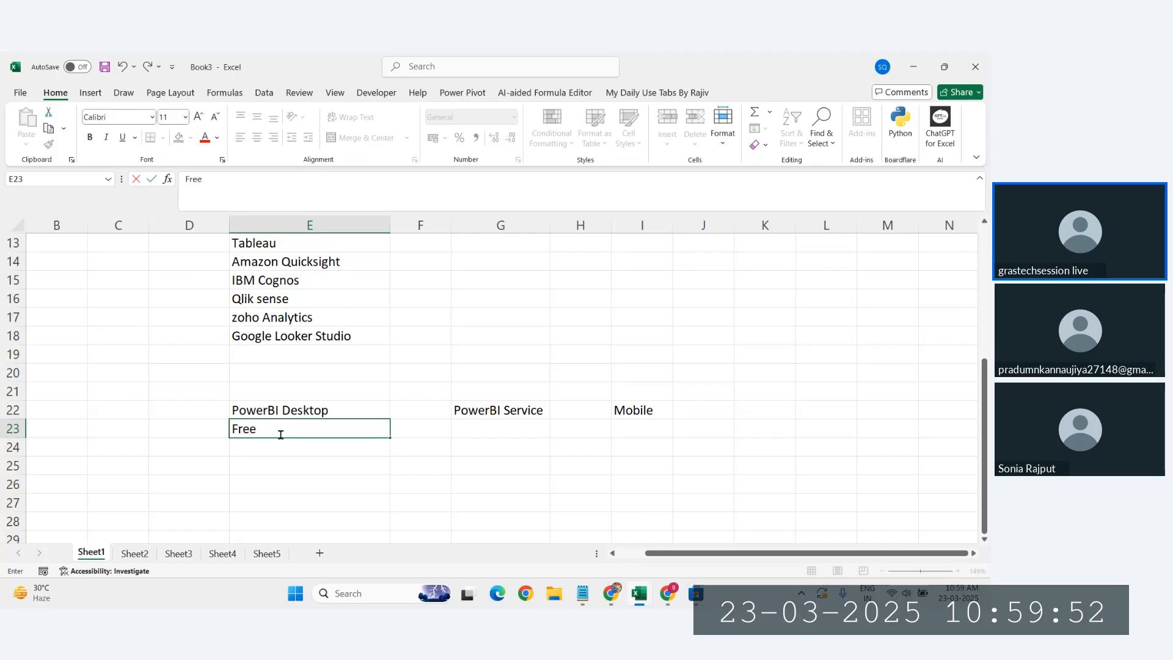
{"action": "key", "text": "Return"}
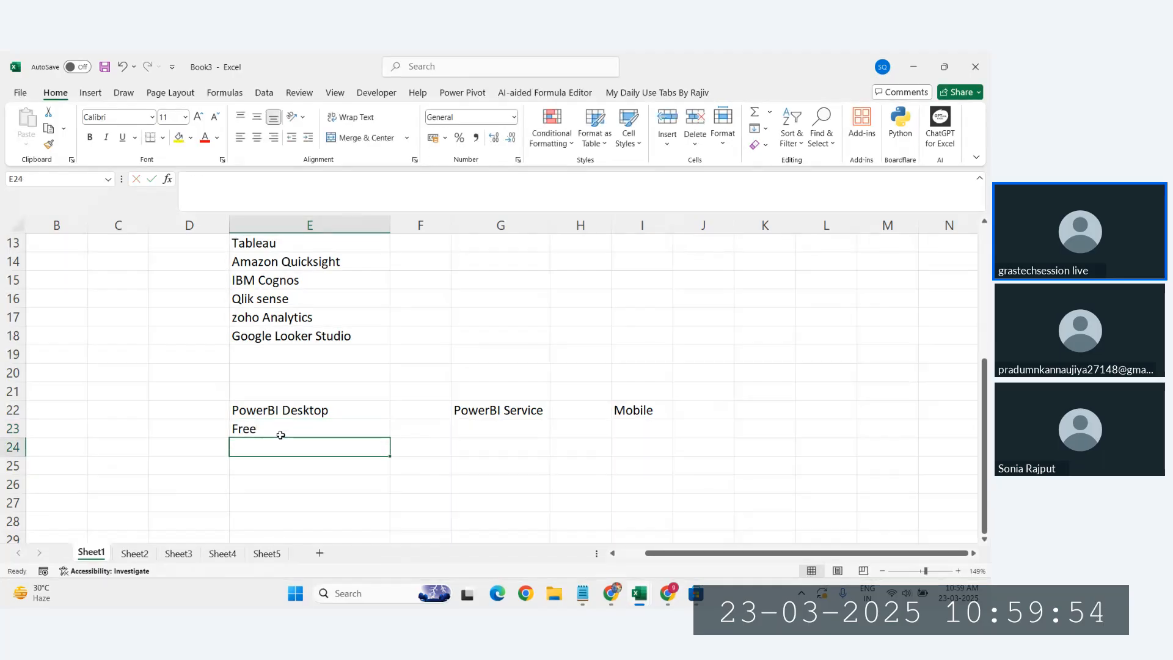
{"action": "left_click", "coordinate": [263, 423]}
{"action": "left_click_drag", "start_coordinate": [248, 414], "coordinate": [256, 427]}
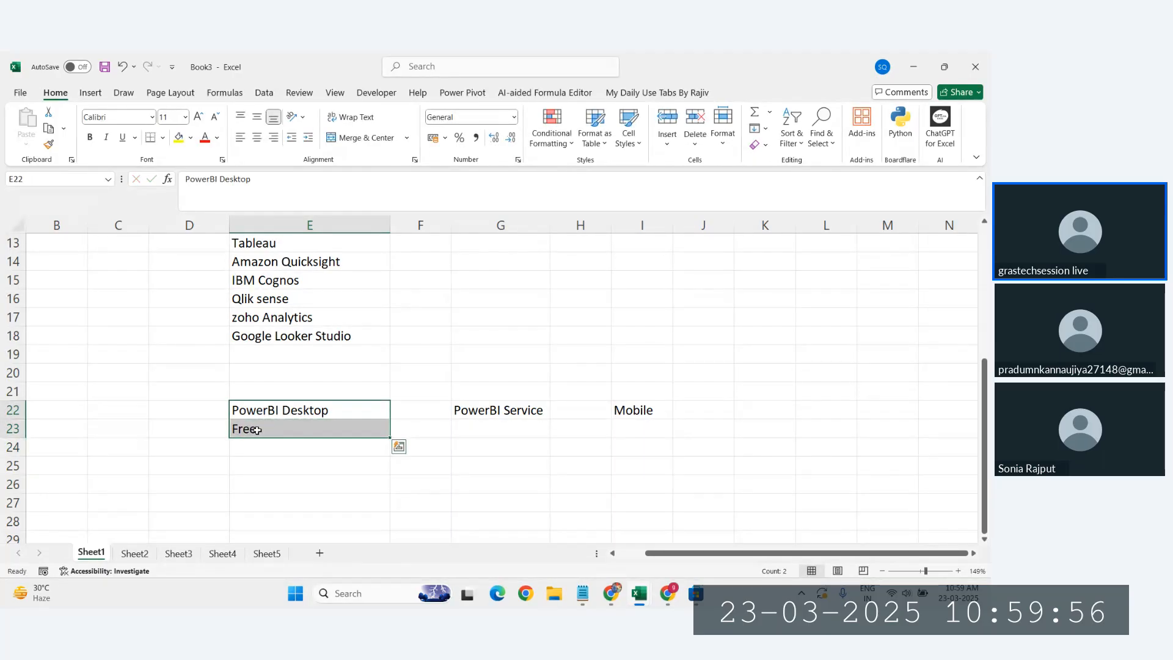
{"action": "left_click", "coordinate": [256, 427]}
- Note "14 Days" in cell F13 beside Tableau in the BI tools list
{"action": "scroll", "coordinate": [256, 428], "scroll_direction": "up", "scroll_amount": 2}
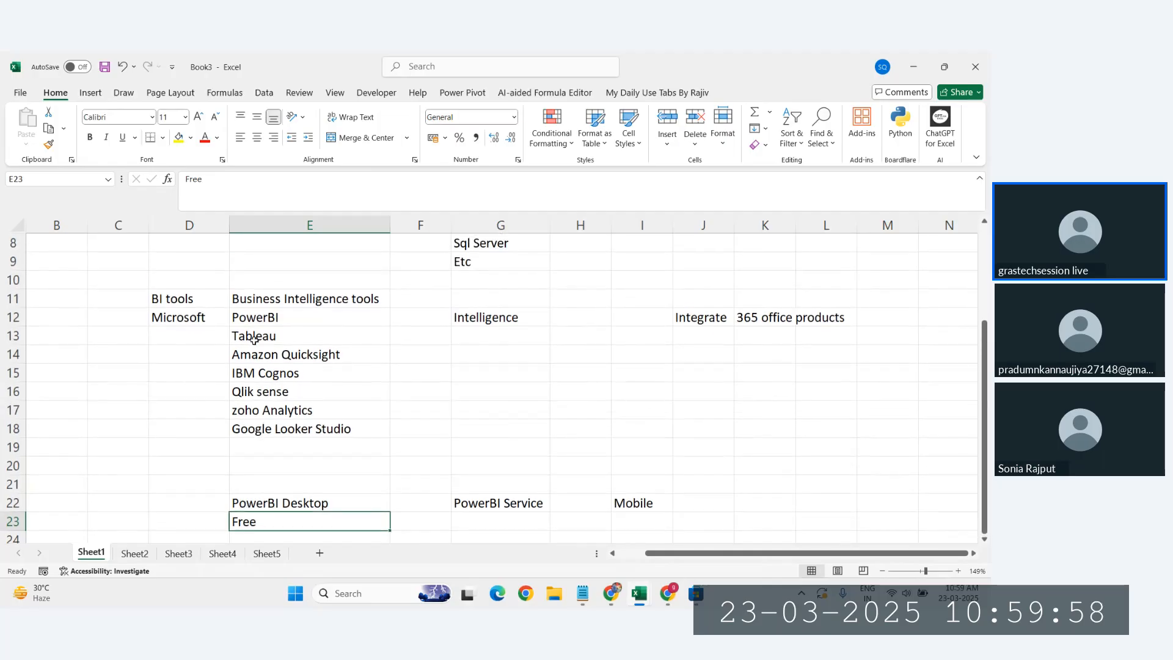
{"action": "left_click", "coordinate": [254, 336]}
{"action": "left_click", "coordinate": [428, 338]}
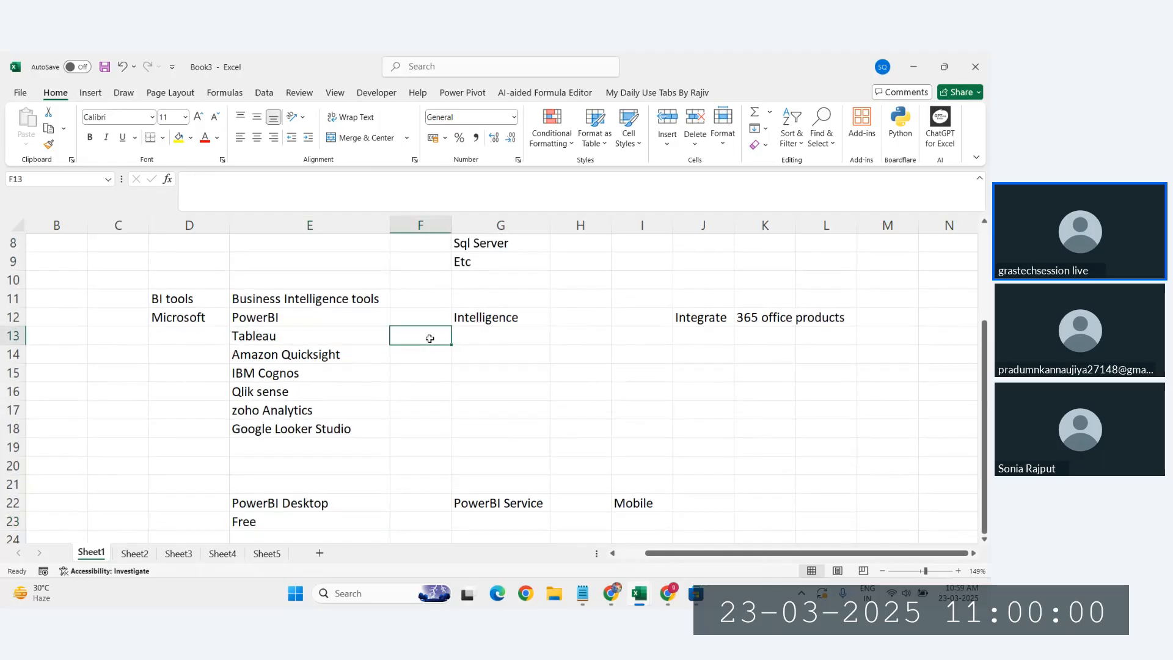
{"action": "type", "text": "7"}
{"action": "type", "text": "4 Days"}
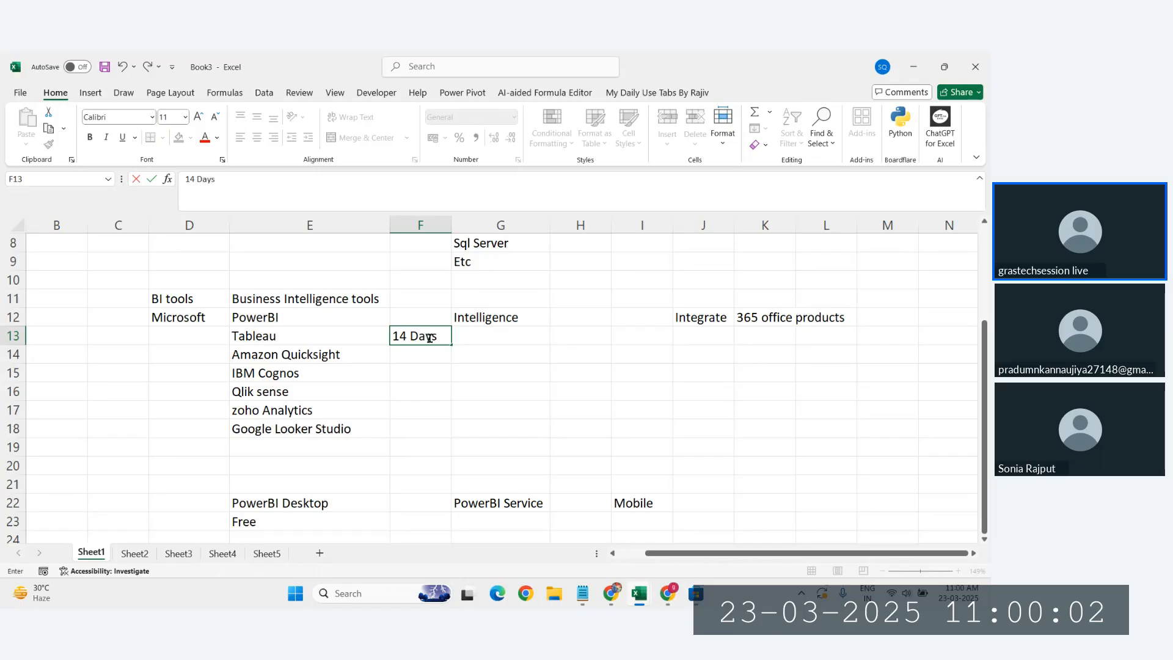
{"action": "key", "text": "Return"}
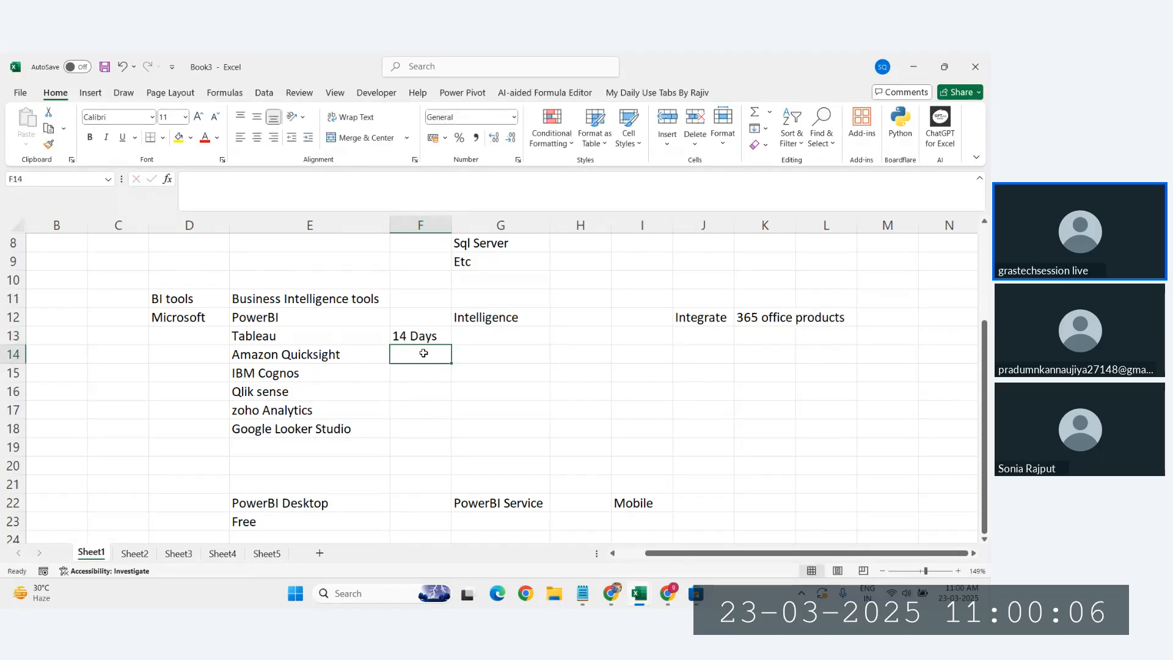
- Note "1 year" in cell F14 beside Amazon Quicksight
{"action": "left_click", "coordinate": [356, 354]}
{"action": "left_click", "coordinate": [419, 355]}
{"action": "type", "text": "1 year"}
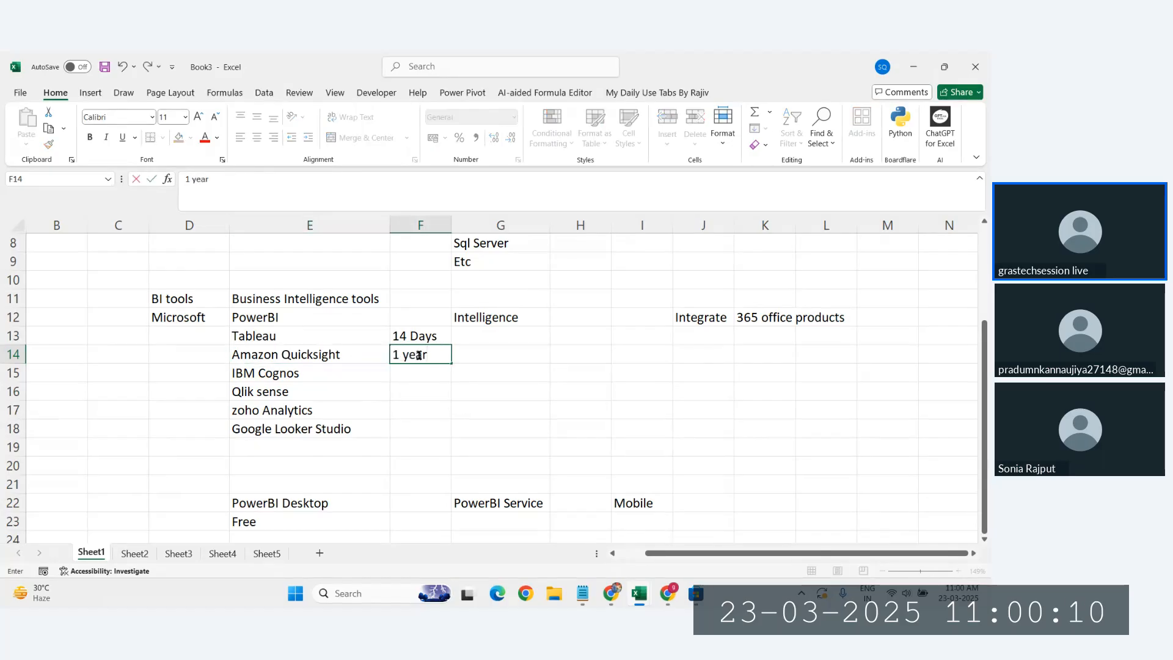
{"action": "left_click", "coordinate": [265, 360]}
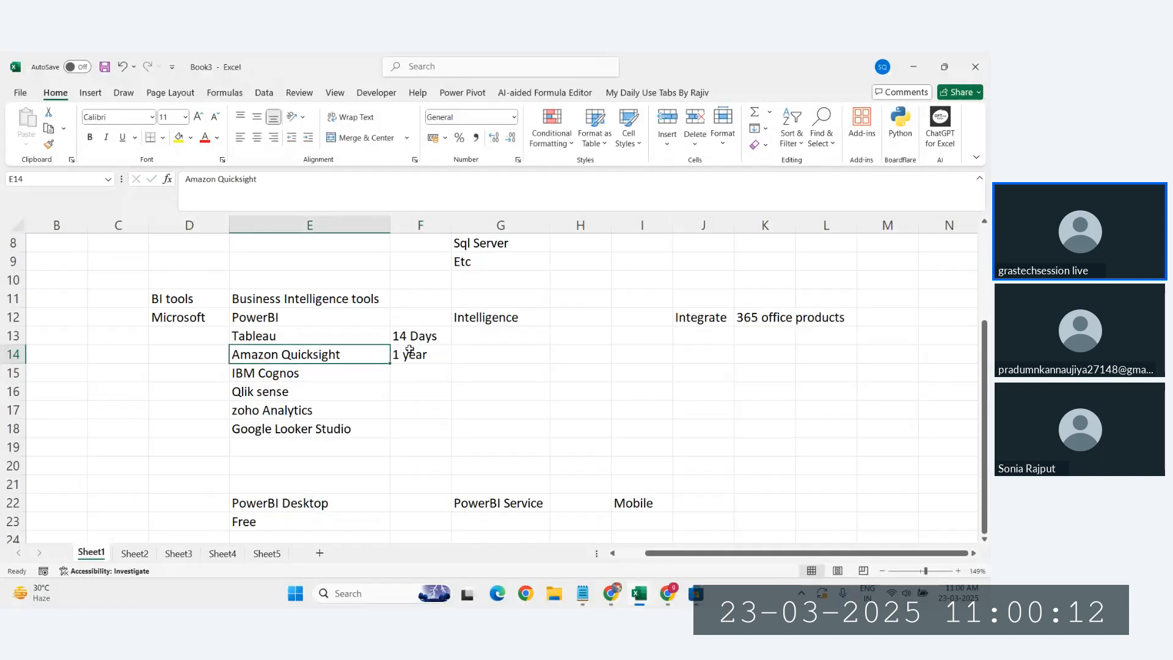
- Go over the remaining tools from IBM Cognos to Google Looker Studio, and the PowerBI Desktop entry with its Free note
{"action": "left_click", "coordinate": [412, 353]}
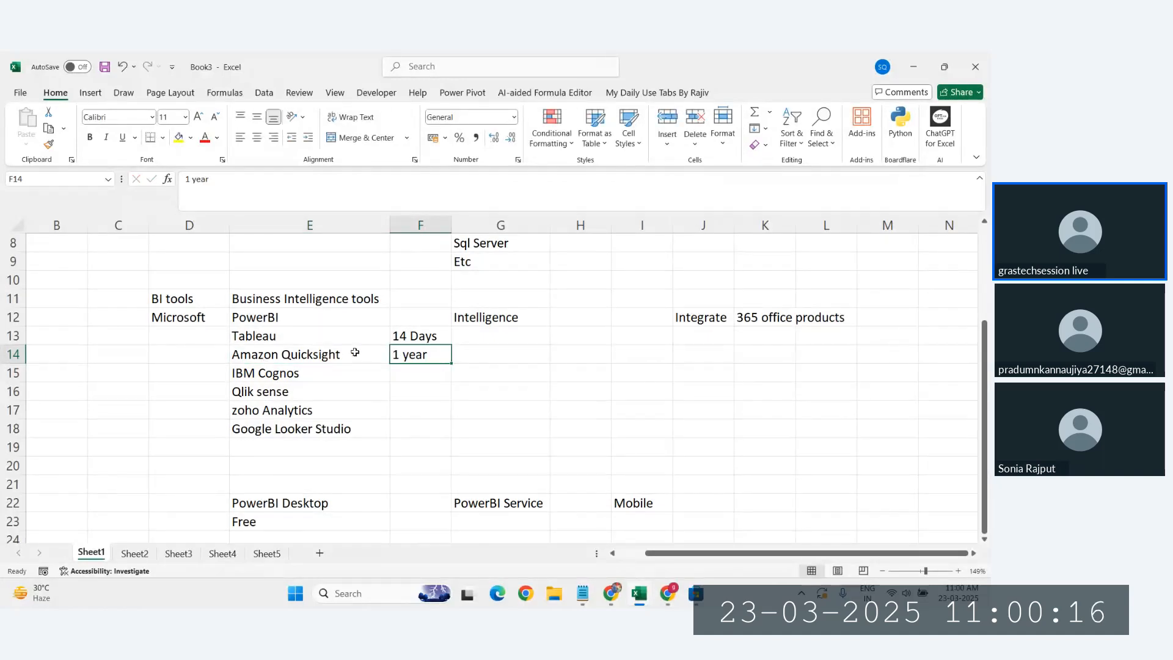
{"action": "left_click_drag", "start_coordinate": [419, 370], "coordinate": [420, 431]}
{"action": "left_click_drag", "start_coordinate": [272, 374], "coordinate": [343, 414]}
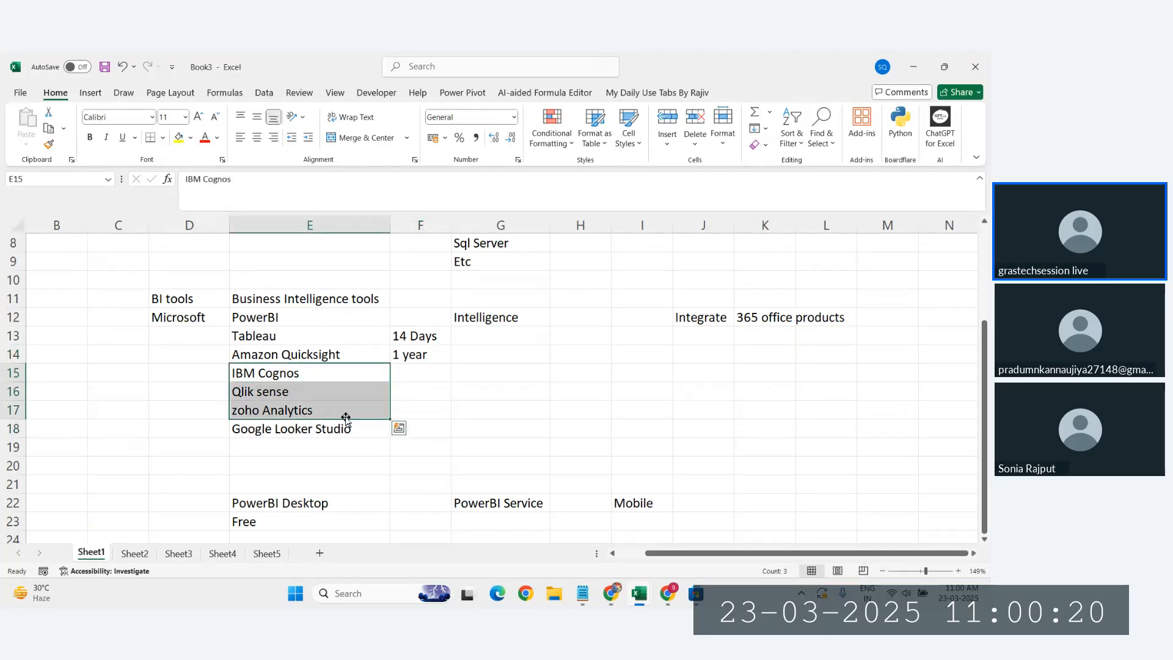
{"action": "left_click", "coordinate": [383, 428]}
{"action": "left_click", "coordinate": [417, 427]}
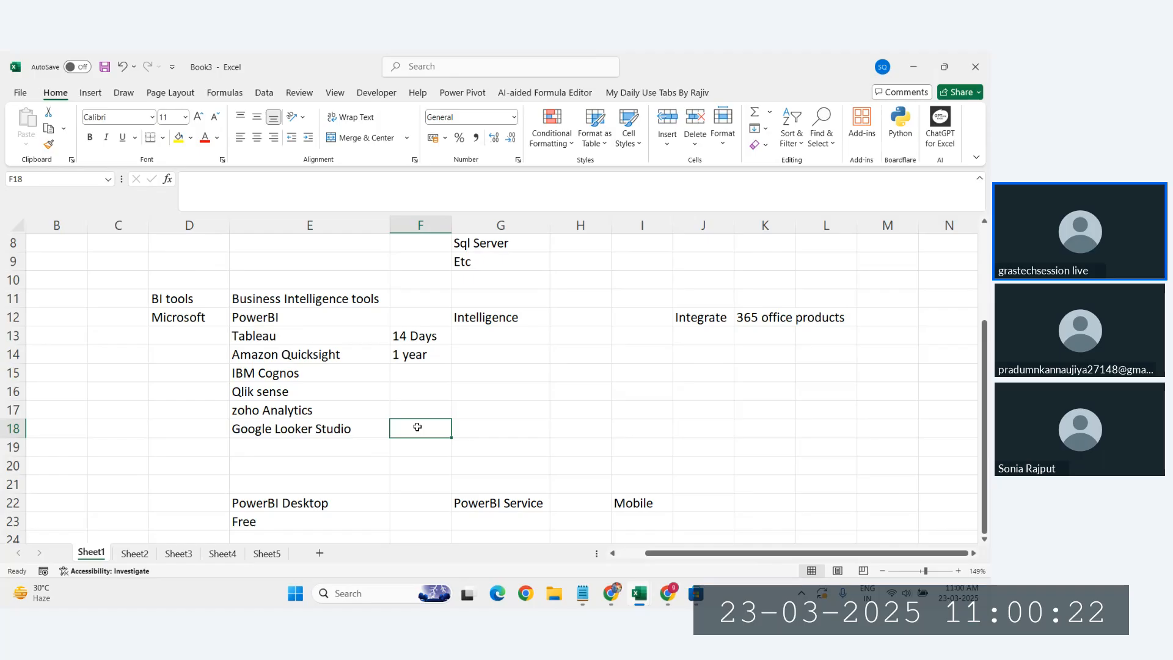
{"action": "scroll", "coordinate": [398, 424], "scroll_direction": "down", "scroll_amount": 1}
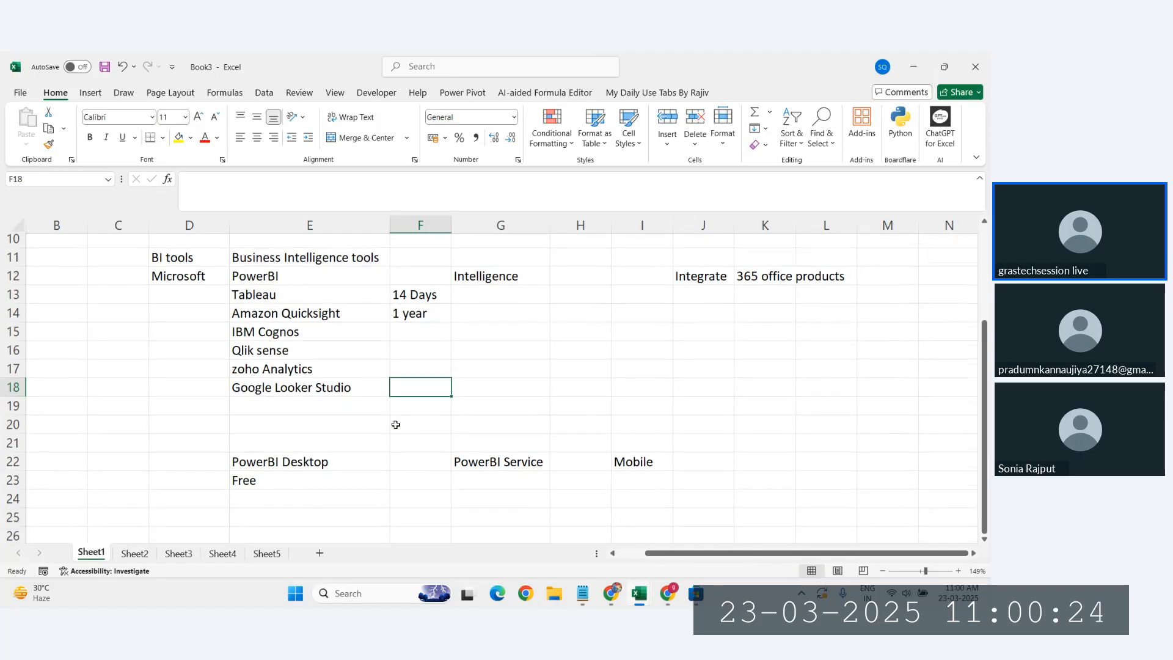
{"action": "left_click", "coordinate": [277, 465]}
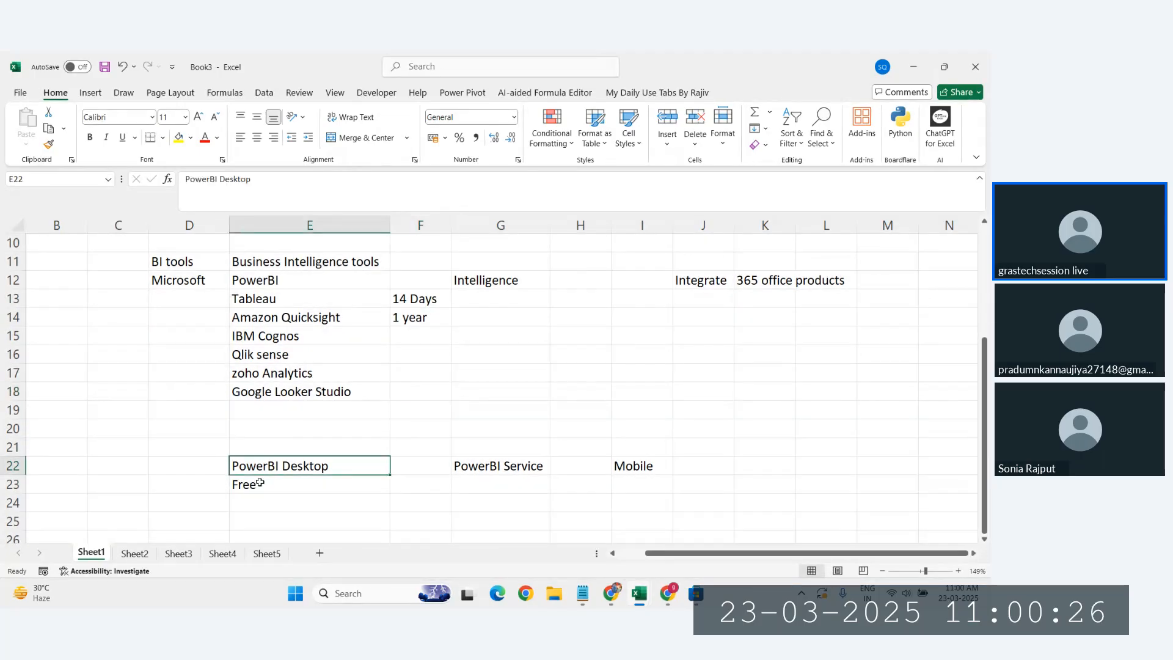
{"action": "left_click", "coordinate": [260, 483]}
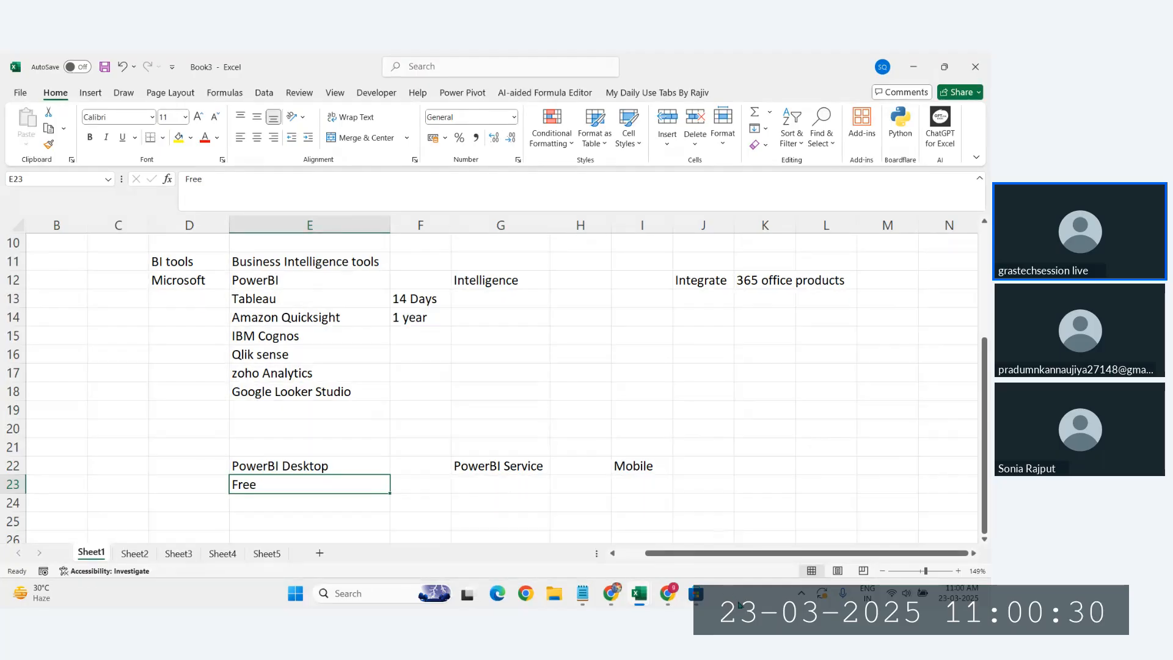
- Switch to the Zoho Meeting window in Chrome and raise the system volume to hear the participants
{"action": "left_click", "coordinate": [698, 597]}
{"action": "left_click", "coordinate": [668, 594]}
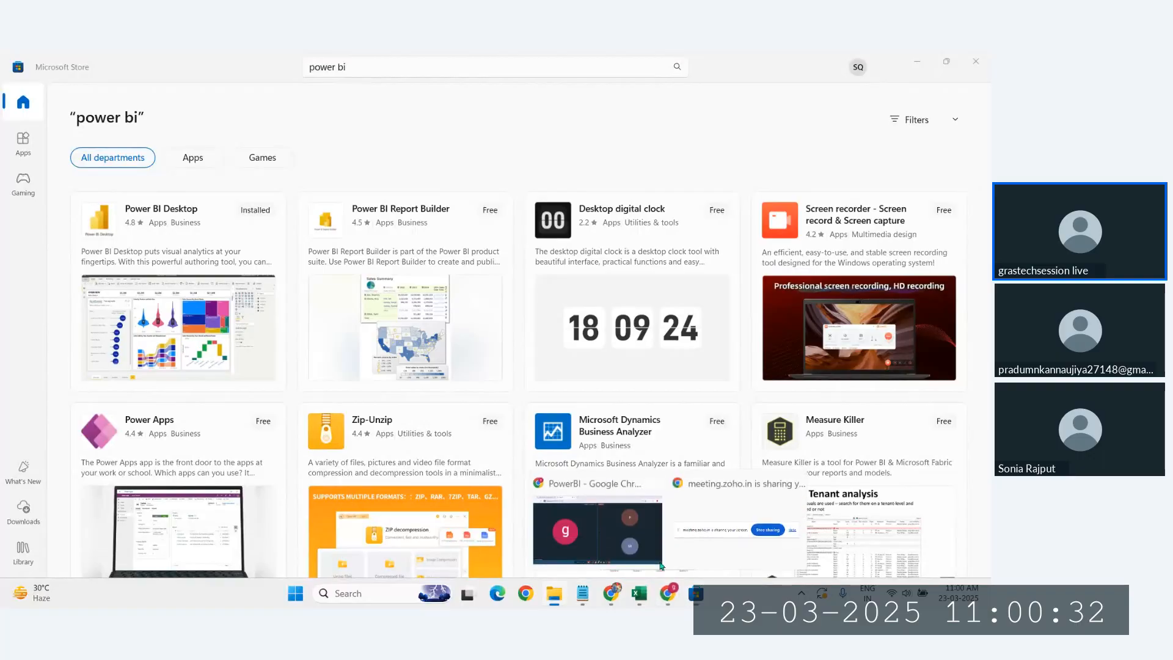
{"action": "left_click", "coordinate": [628, 550]}
{"action": "mouse_move", "coordinate": [571, 370]}
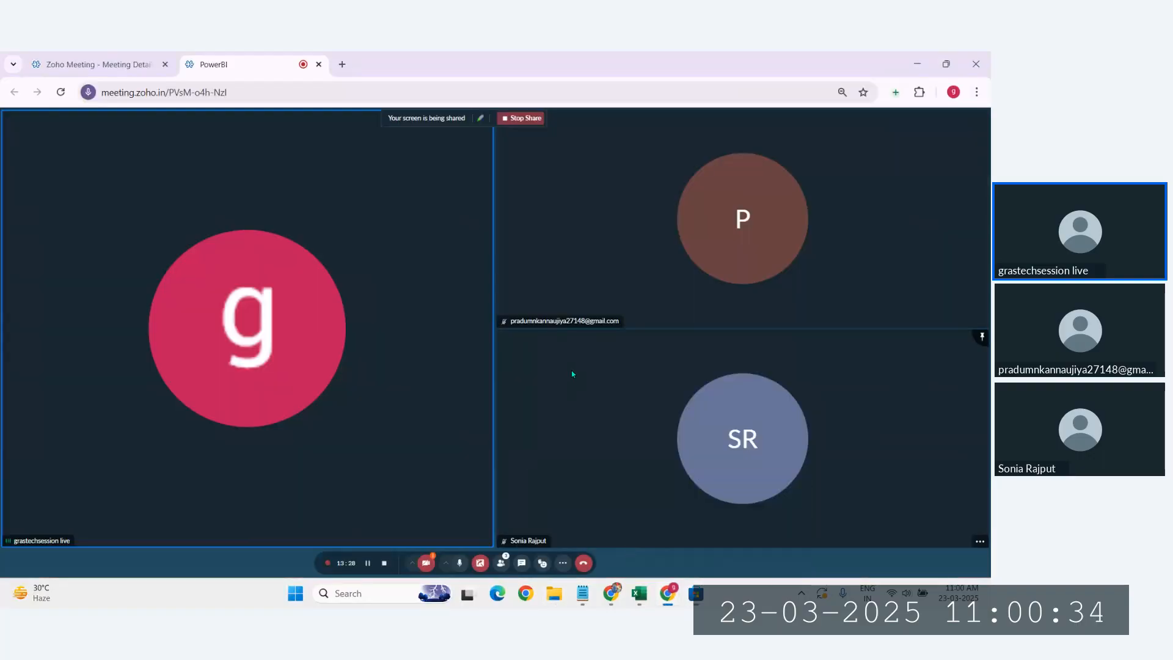
{"action": "key", "text": "XF86AudioRaiseVolume"}
{"action": "key", "text": "XF86AudioRaiseVolume"}
{"action": "key", "text": "XF86AudioRaiseVolume"}
{"action": "key", "text": "XF86AudioRaiseVolume"}
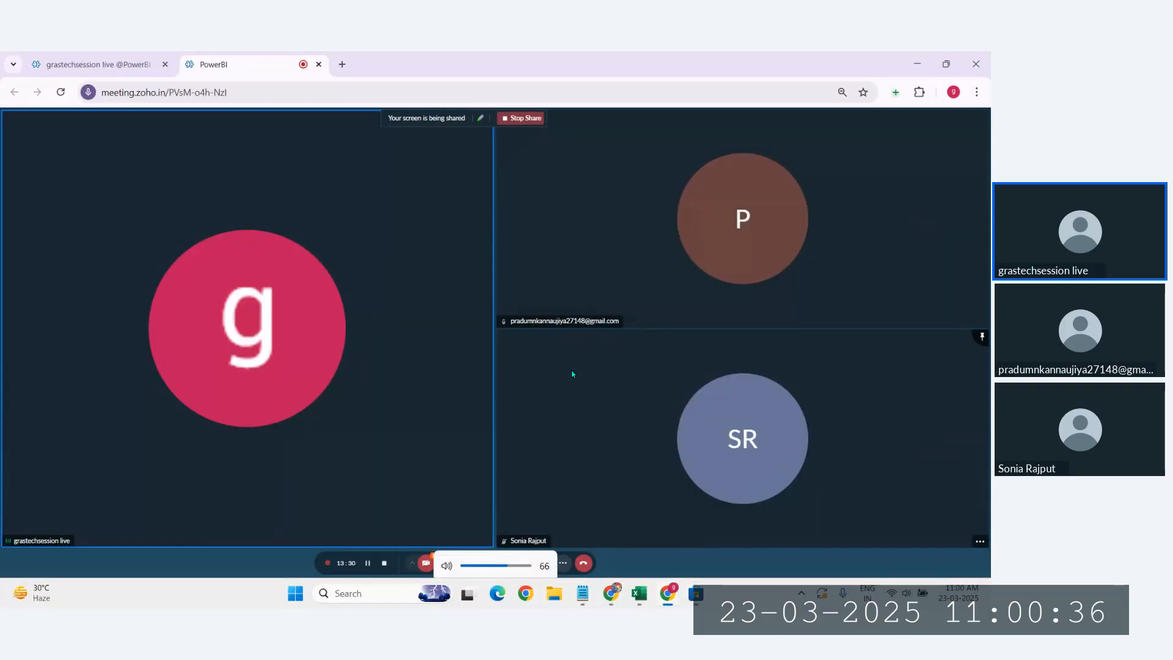
{"action": "key", "text": "XF86AudioRaiseVolume"}
{"action": "key", "text": "XF86AudioRaiseVolume"}
{"action": "key", "text": "XF86AudioRaiseVolume"}
{"action": "key", "text": "XF86AudioRaiseVolume"}
{"action": "key", "text": "XF86AudioRaiseVolume"}
{"action": "key", "text": "XF86AudioRaiseVolume"}
{"action": "key", "text": "XF86AudioRaiseVolume"}
{"action": "key", "text": "XF86AudioRaiseVolume"}
{"action": "key", "text": "XF86AudioRaiseVolume"}
{"action": "key", "text": "XF86AudioRaiseVolume"}
{"action": "key", "text": "XF86AudioRaiseVolume"}
{"action": "key", "text": "XF86AudioRaiseVolume"}
{"action": "key", "text": "XF86AudioRaiseVolume"}
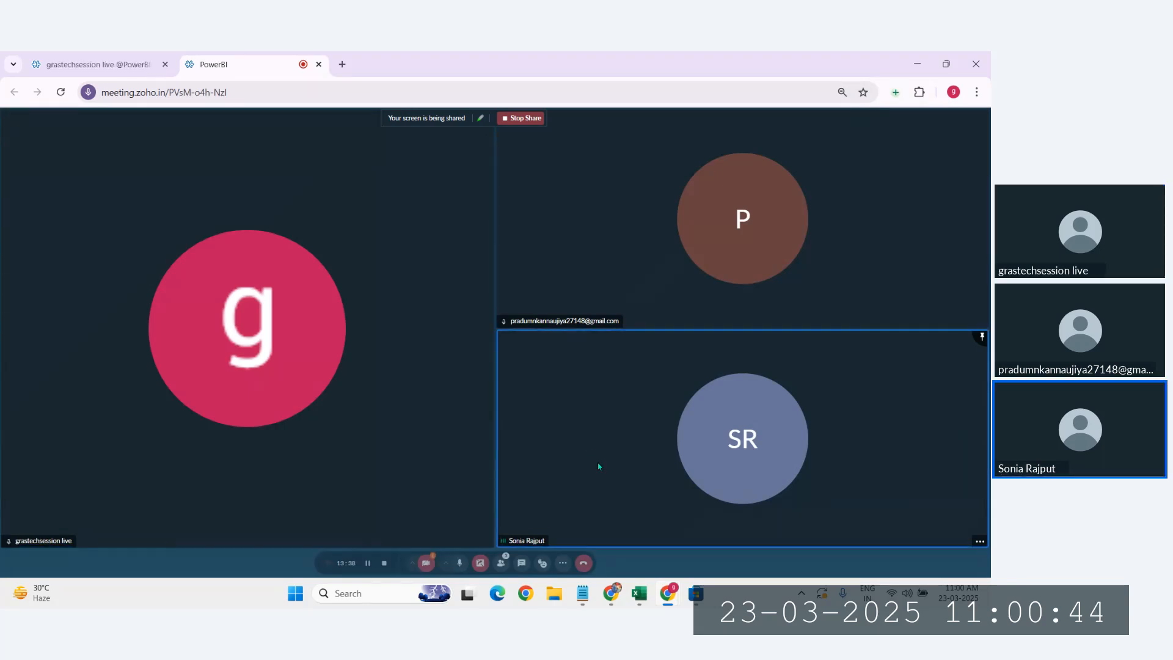
- Switch to the Book3 workbook in Excel and compare the PowerBI and Tableau entries in the BI tools list
{"action": "mouse_move", "coordinate": [639, 593]}
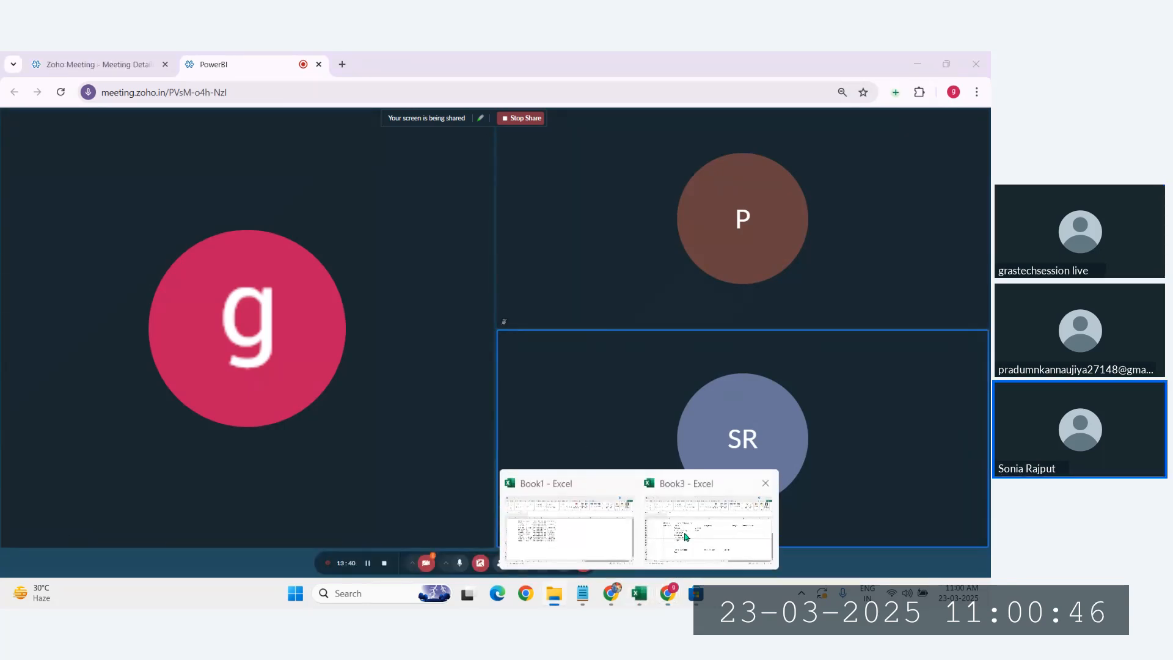
{"action": "left_click", "coordinate": [709, 525]}
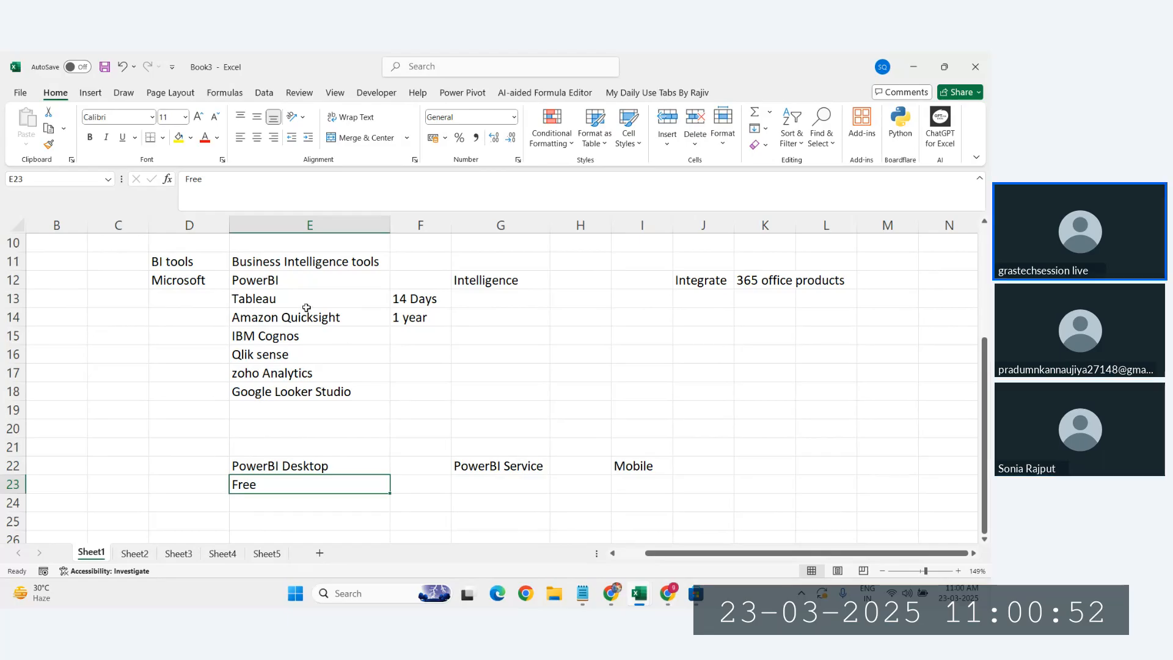
{"action": "left_click_drag", "start_coordinate": [270, 277], "coordinate": [274, 307]}
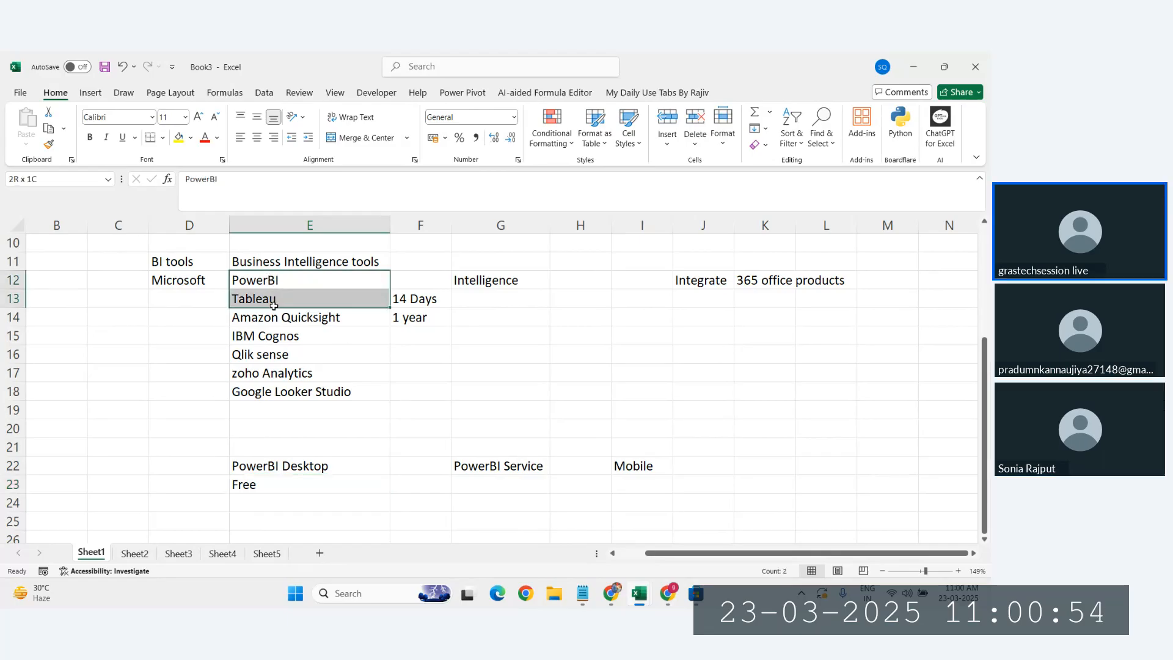
{"action": "left_click", "coordinate": [309, 336]}
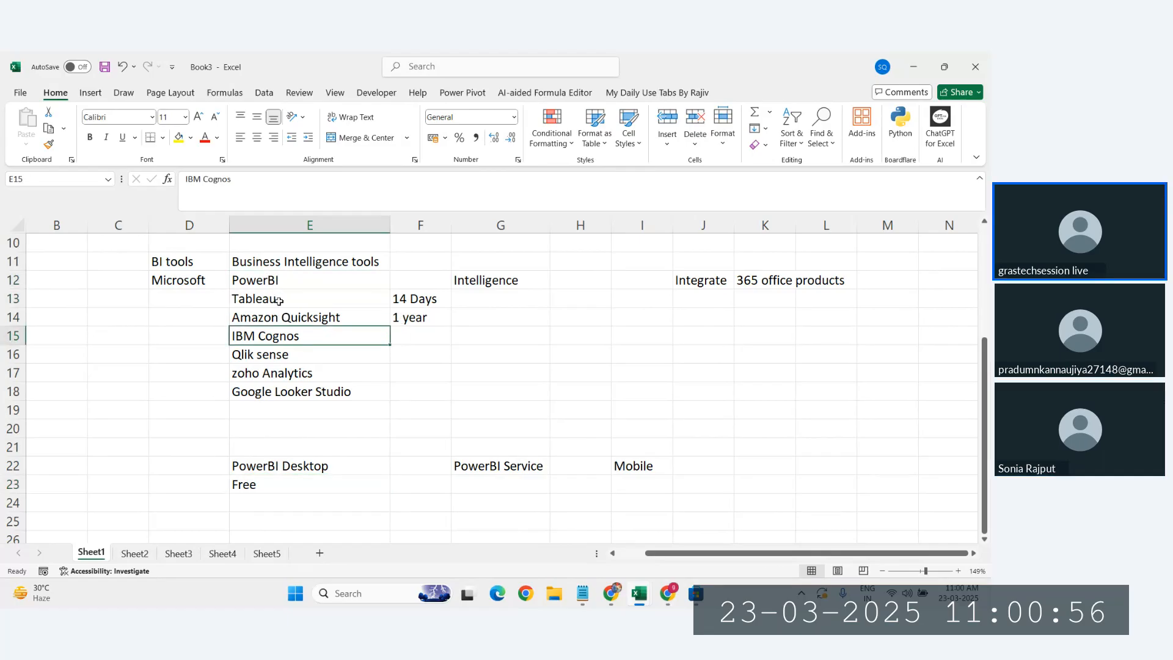
{"action": "left_click_drag", "start_coordinate": [280, 262], "coordinate": [286, 298]}
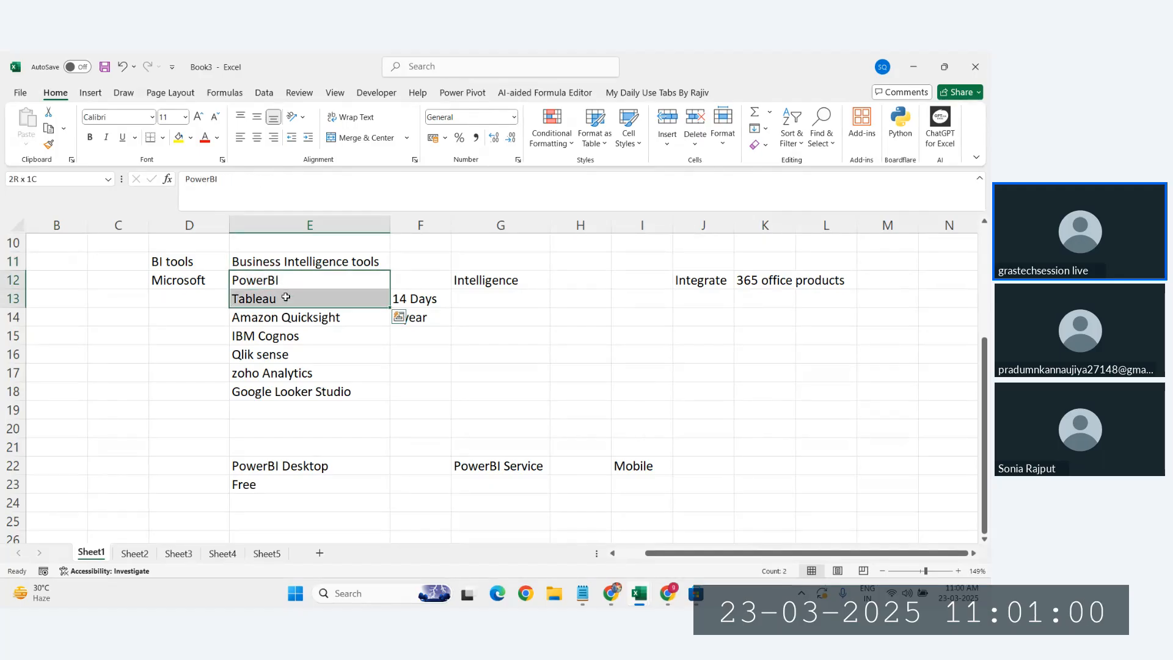
{"action": "left_click", "coordinate": [281, 283]}
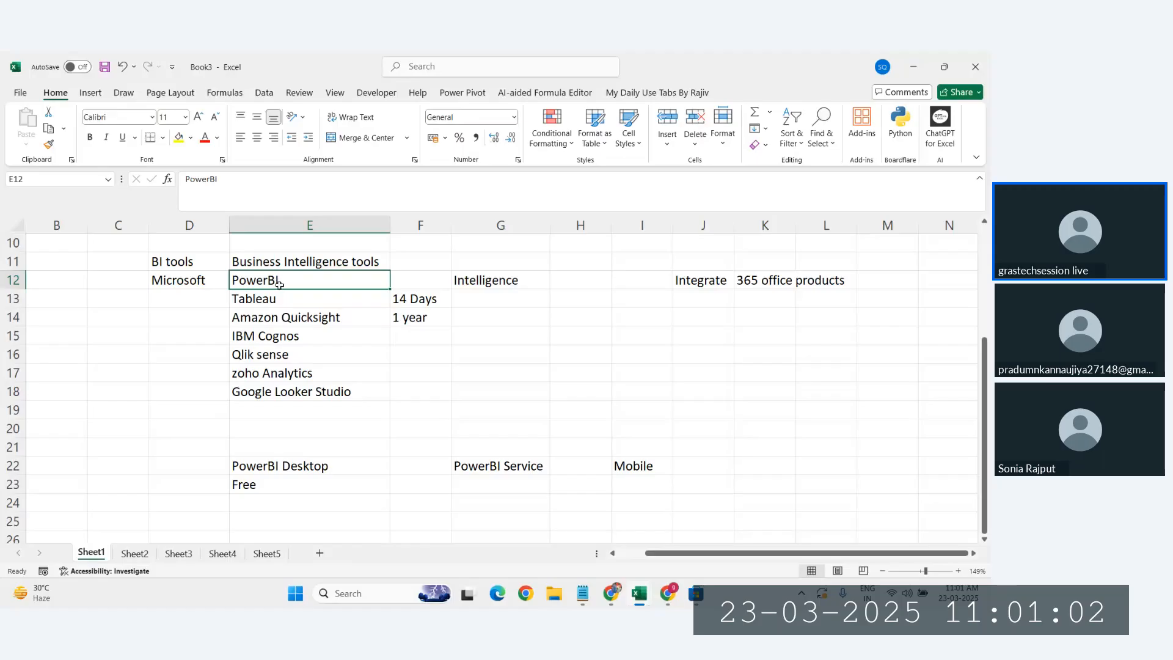
{"action": "left_click", "coordinate": [287, 304]}
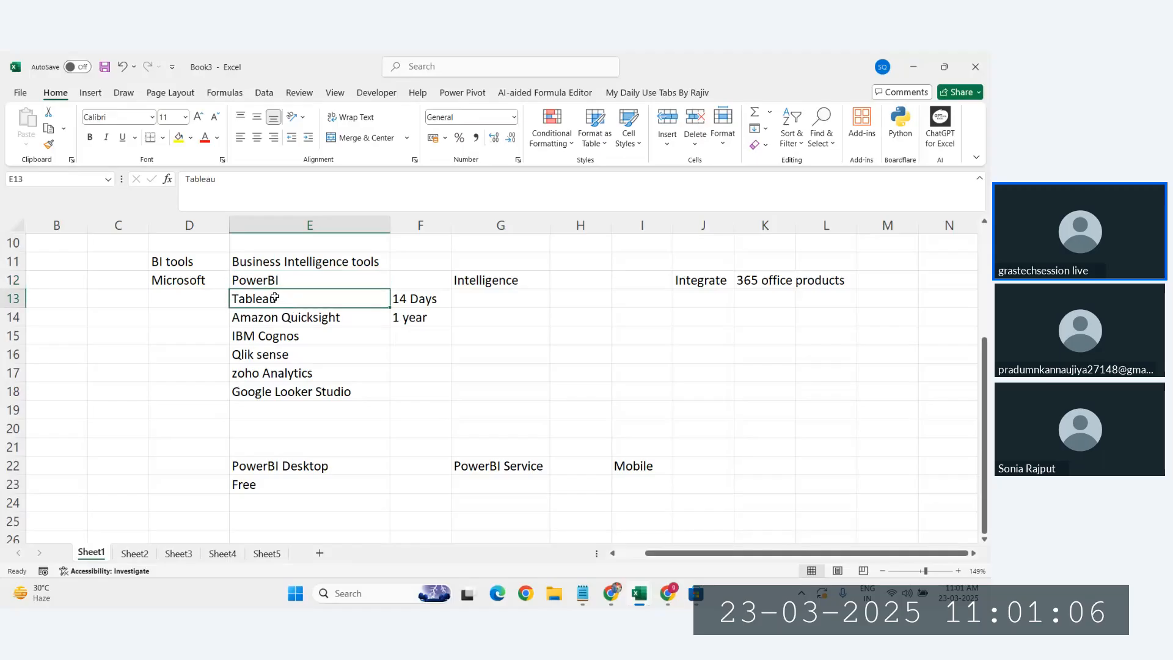
{"action": "left_click", "coordinate": [280, 278]}
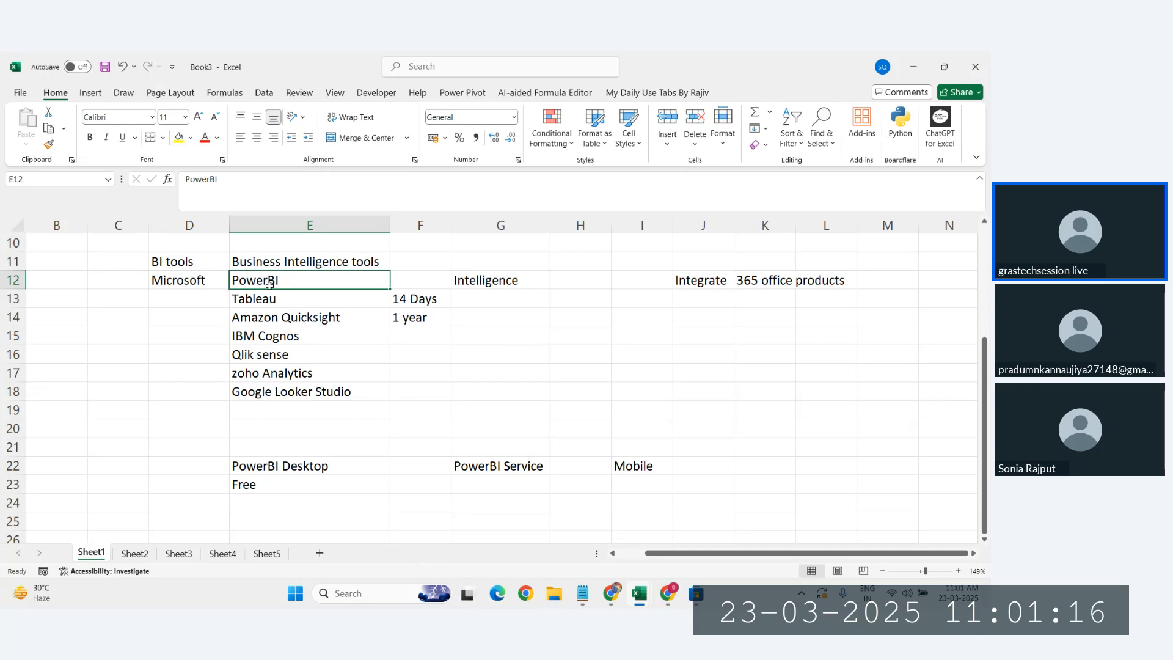
- Go over PowerBI's integration note for 365 office products in row 12 and contrast it with Tableau
{"action": "left_click", "coordinate": [692, 282]}
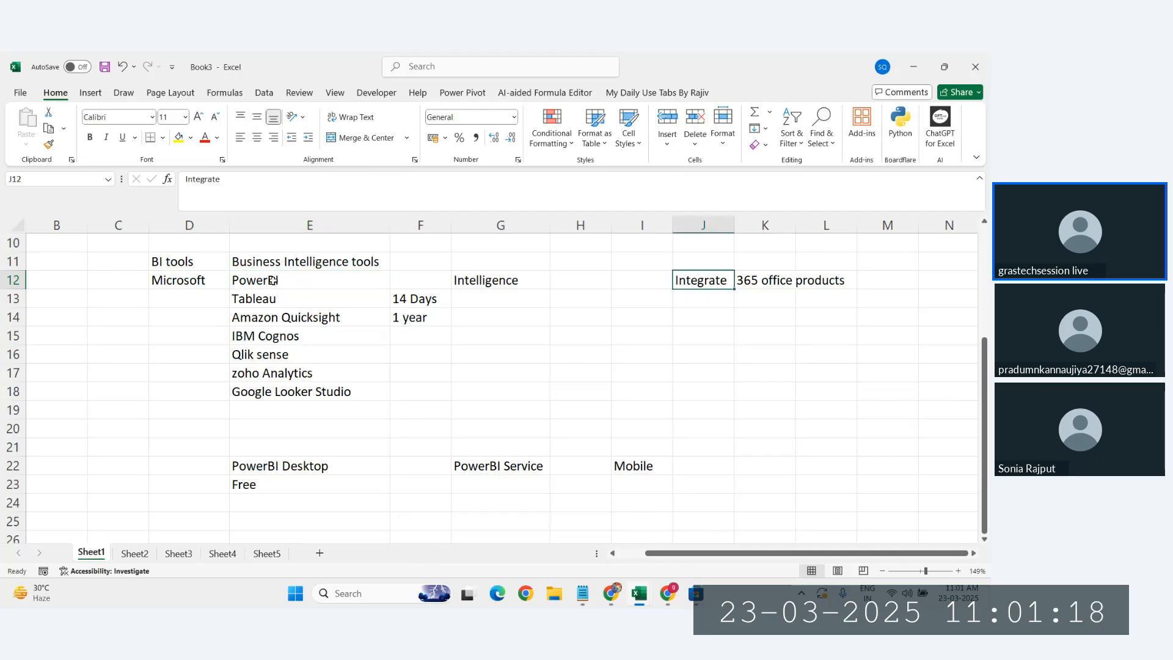
{"action": "left_click", "coordinate": [290, 284]}
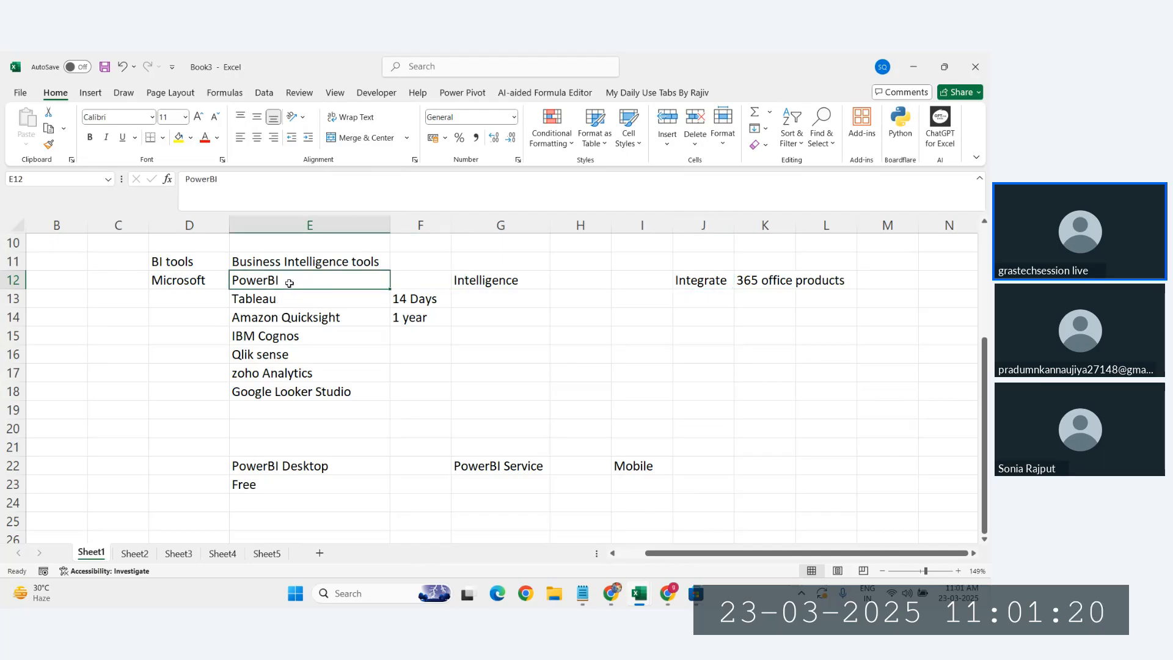
{"action": "left_click", "coordinate": [257, 302]}
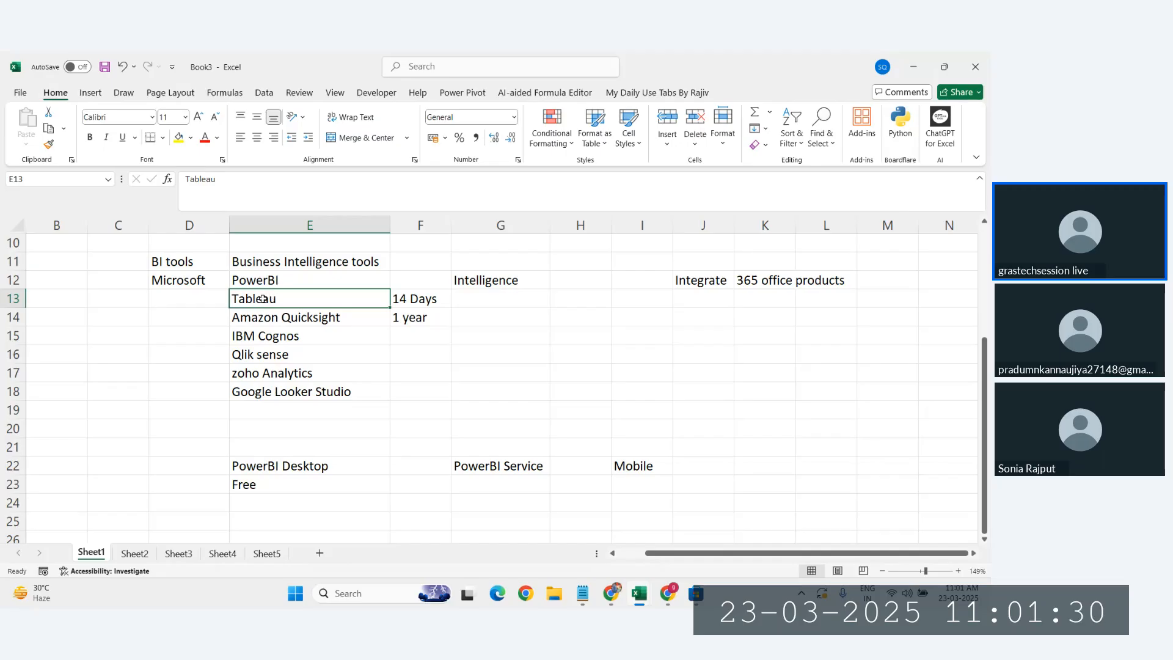
{"action": "left_click", "coordinate": [276, 278]}
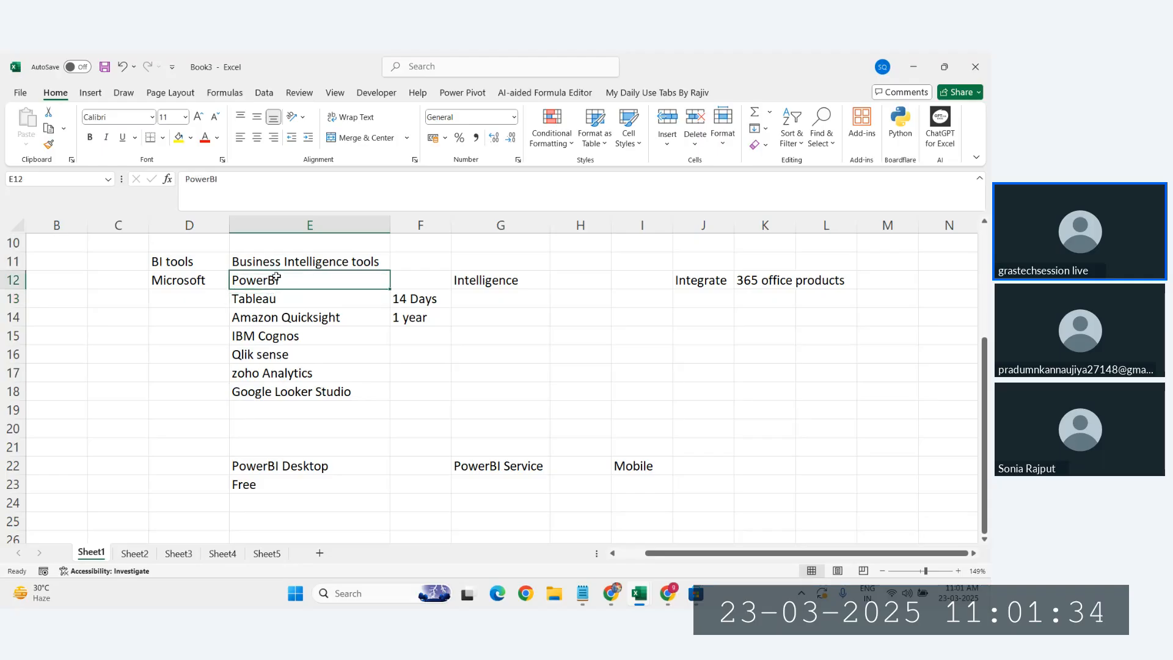
{"action": "left_click", "coordinate": [269, 303]}
{"action": "left_click_drag", "start_coordinate": [271, 281], "coordinate": [272, 297]}
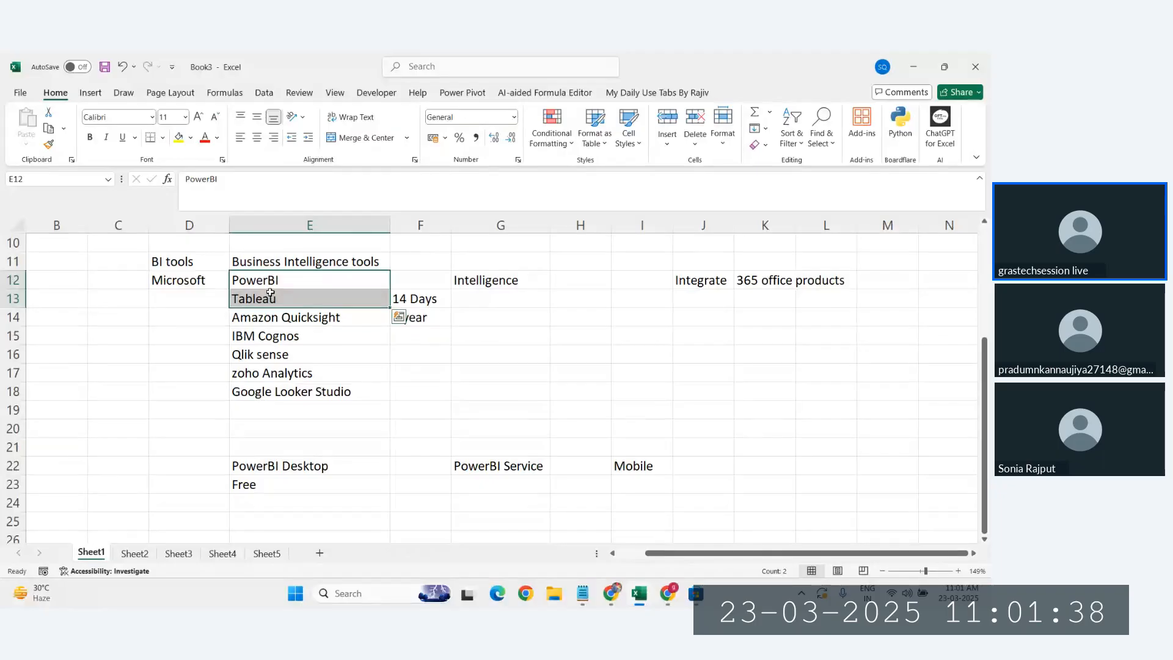
- Review PowerBI and Tableau together, and the other tools from Amazon Quicksight to Google Looker Studio
{"action": "left_click", "coordinate": [278, 281]}
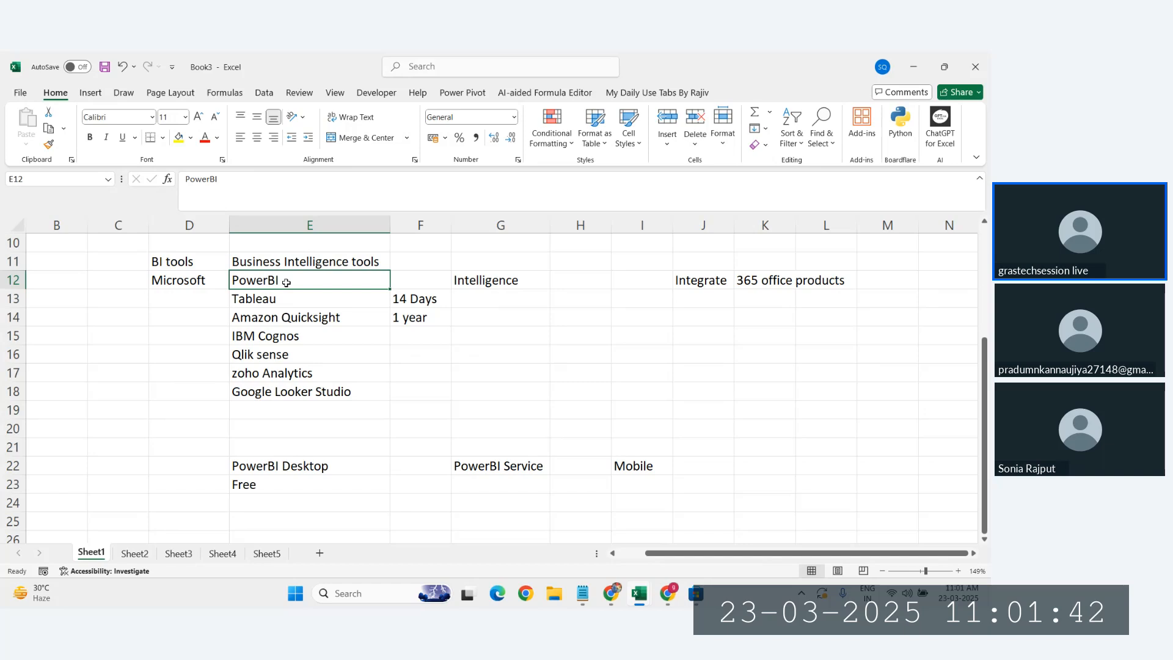
{"action": "left_click", "coordinate": [293, 296]}
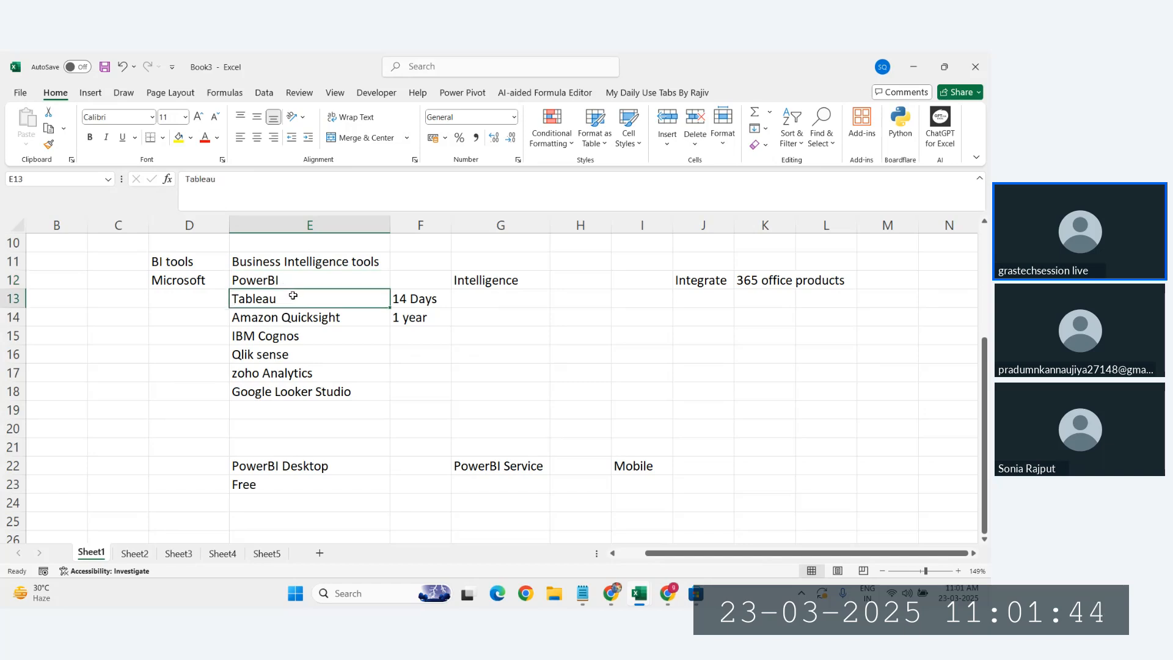
{"action": "left_click_drag", "start_coordinate": [295, 282], "coordinate": [298, 295]}
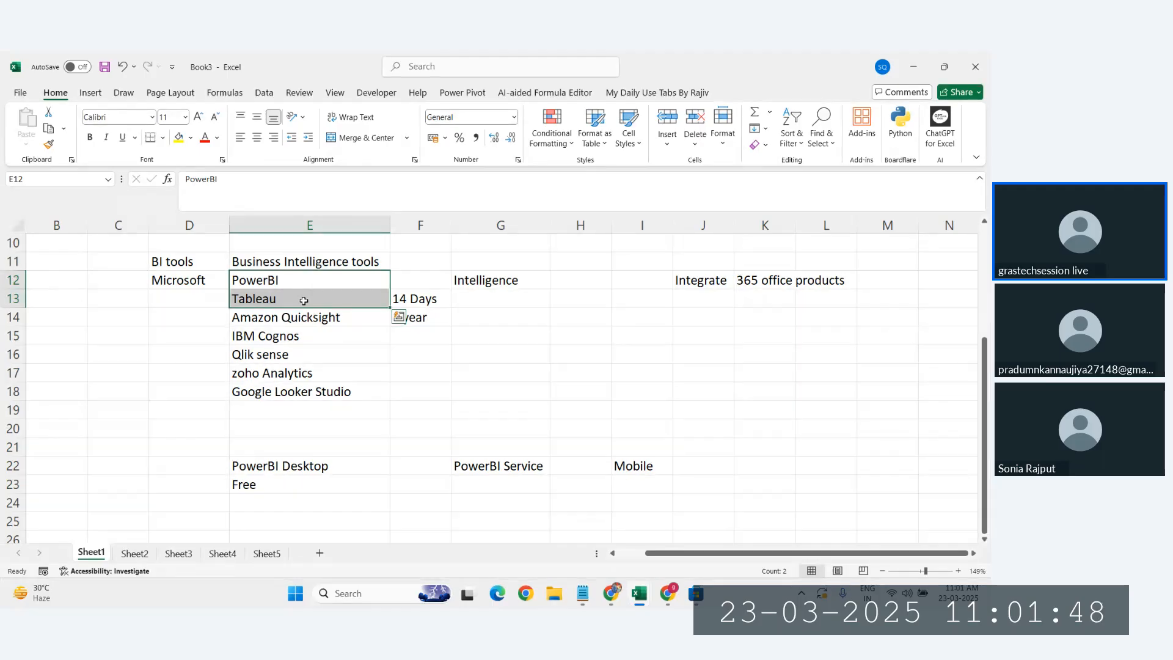
{"action": "left_click_drag", "start_coordinate": [311, 315], "coordinate": [322, 411]}
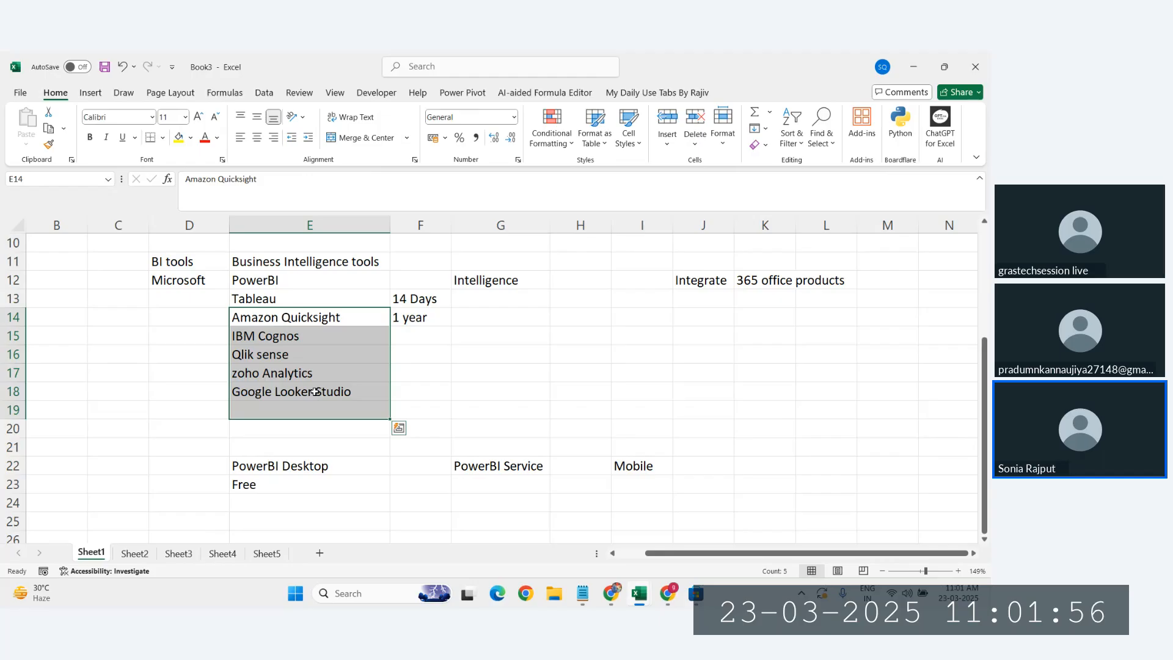
{"action": "left_click", "coordinate": [269, 280]}
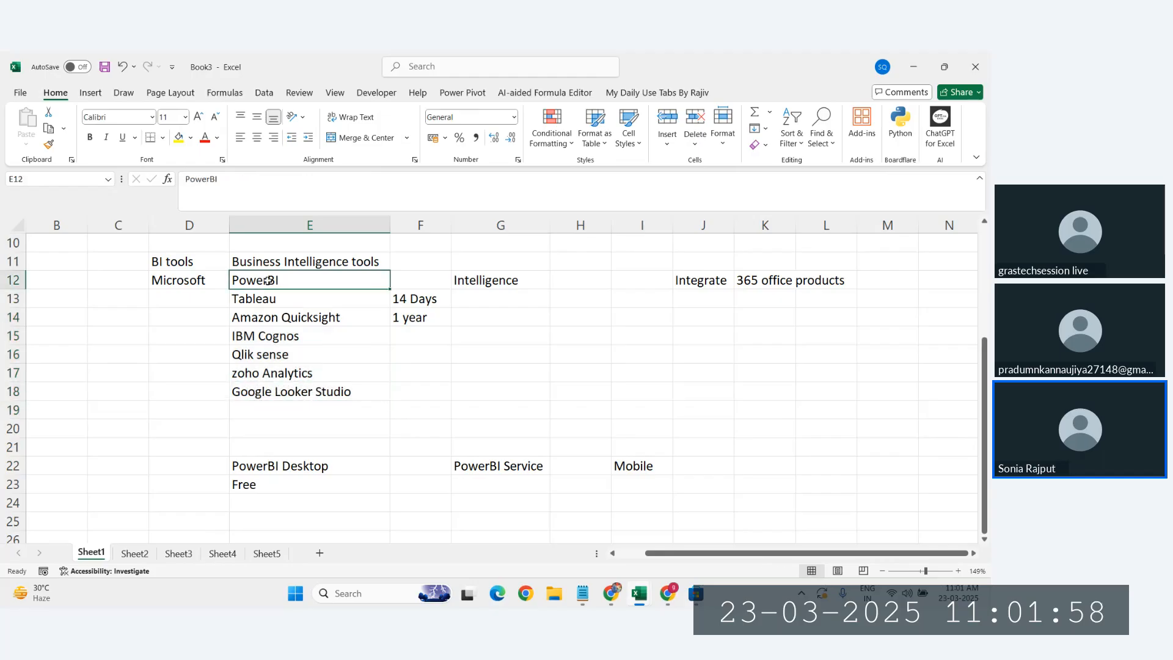
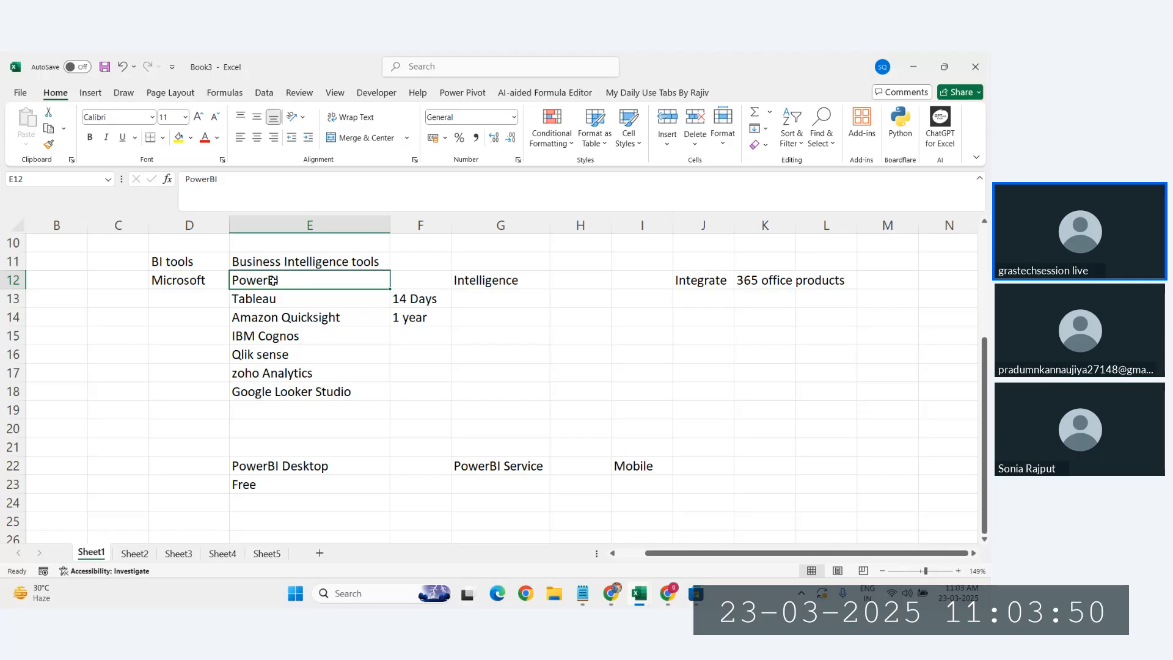
- Go back over Tableau, IBM Cognos and Qlik sense, and the Microsoft label beside PowerBI
{"action": "left_click", "coordinate": [273, 298]}
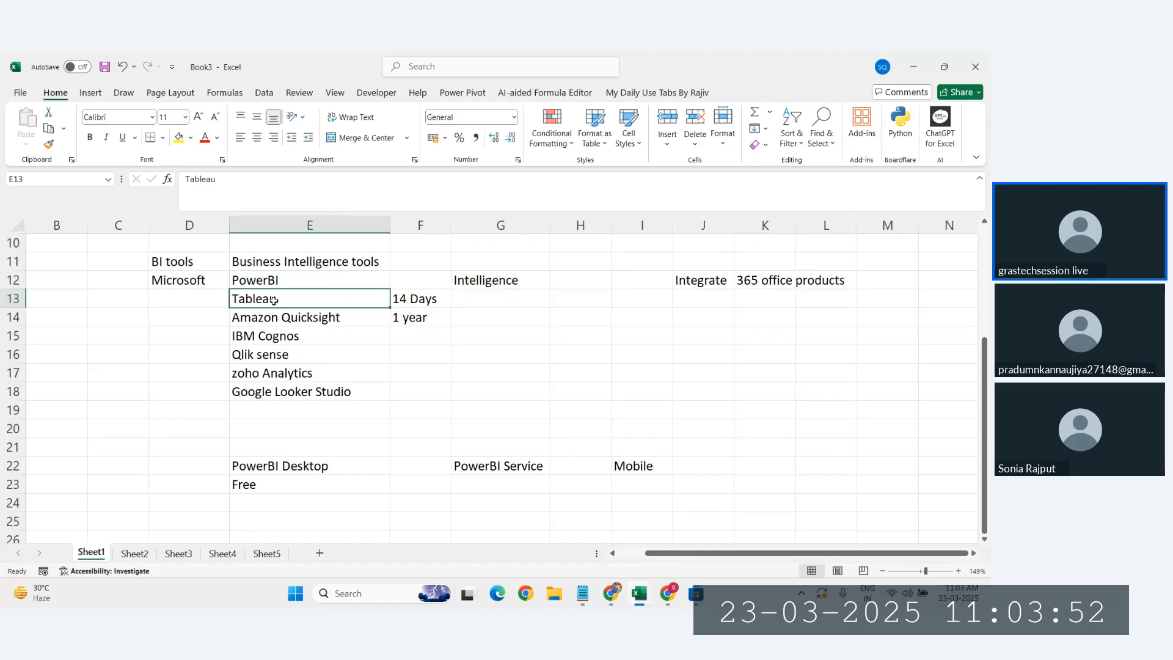
{"action": "left_click", "coordinate": [374, 336]}
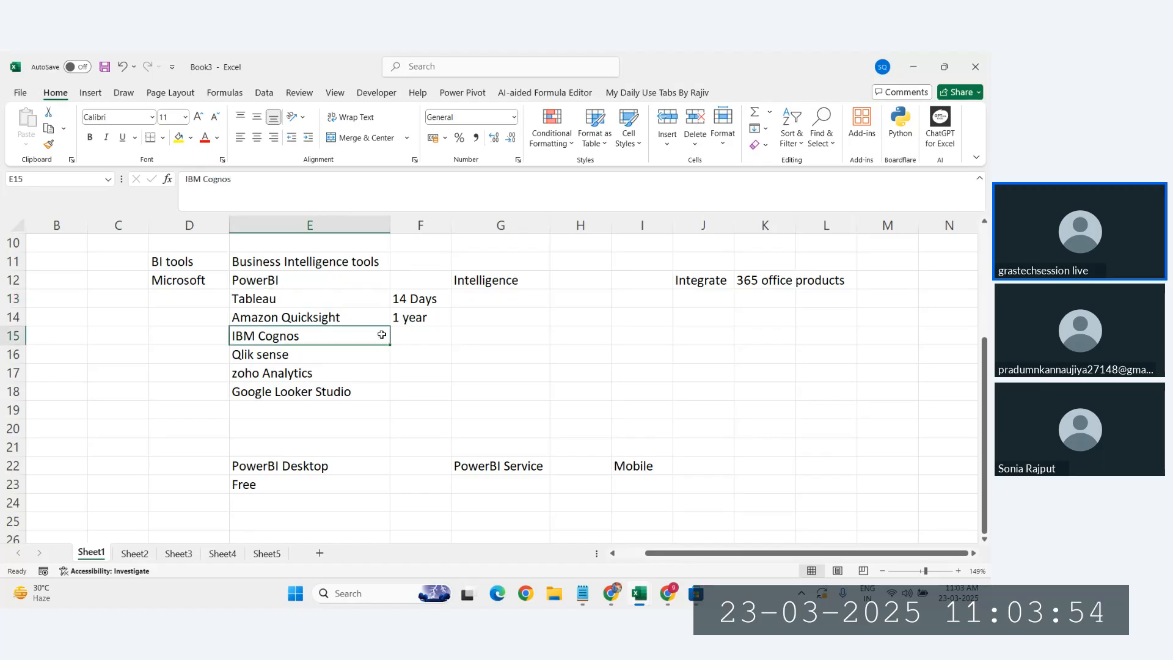
{"action": "left_click", "coordinate": [391, 353]}
{"action": "left_click", "coordinate": [278, 283]}
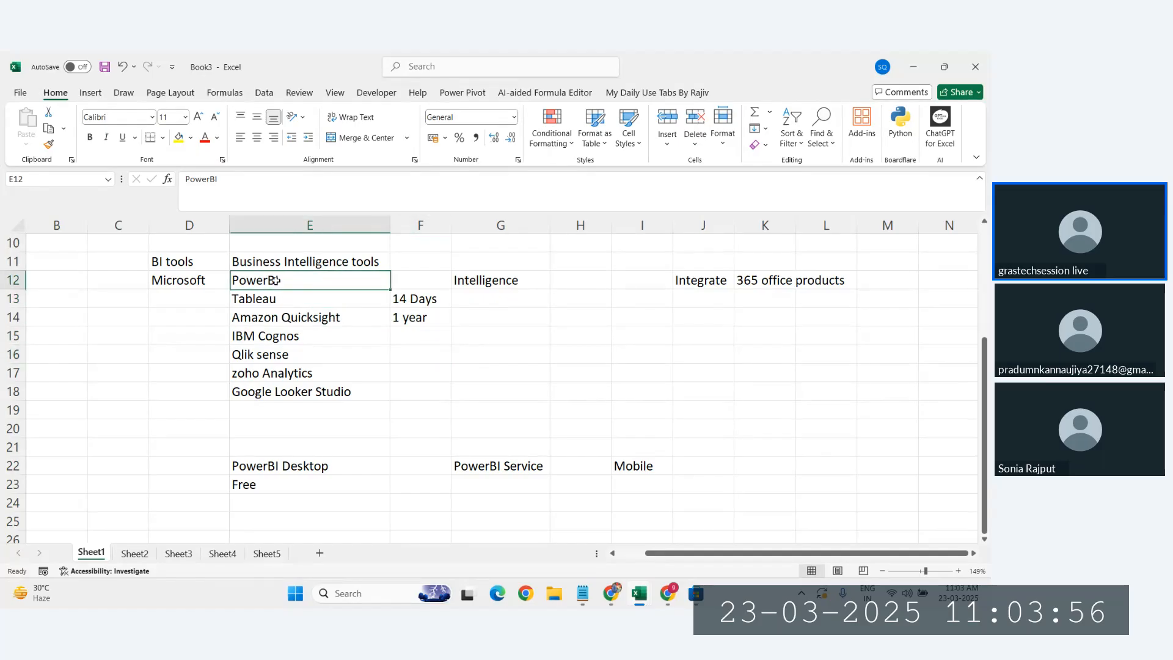
{"action": "left_click", "coordinate": [275, 295]}
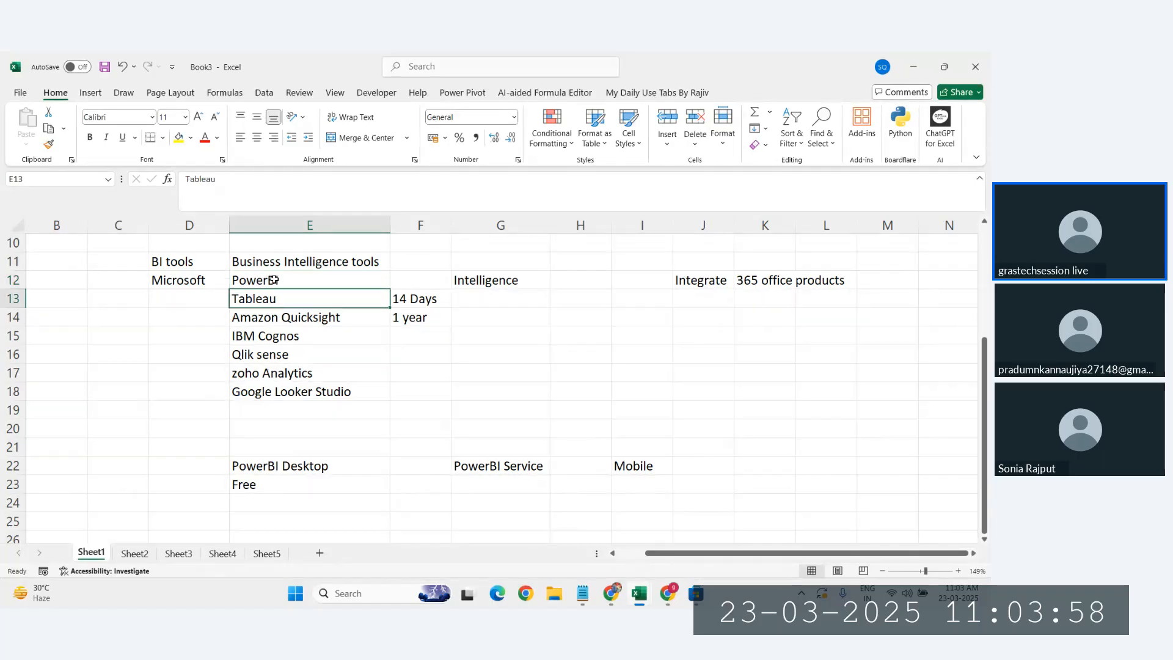
{"action": "left_click", "coordinate": [272, 280]}
{"action": "left_click_drag", "start_coordinate": [184, 280], "coordinate": [281, 289]}
{"action": "left_click", "coordinate": [283, 281]}
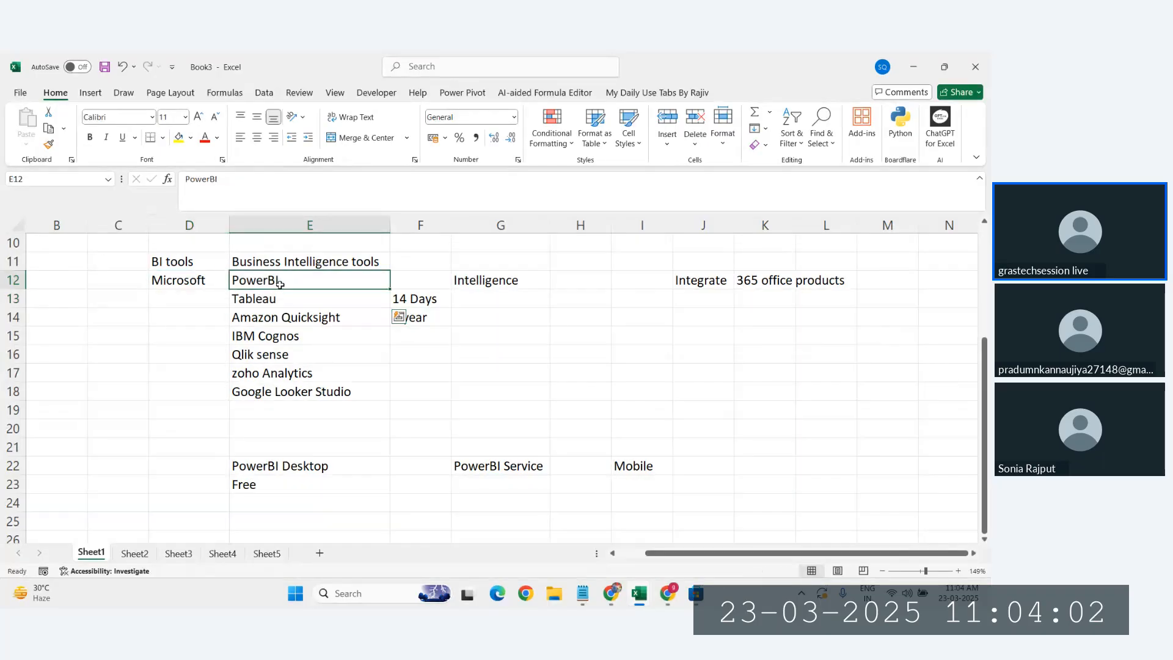
{"action": "left_click", "coordinate": [287, 306]}
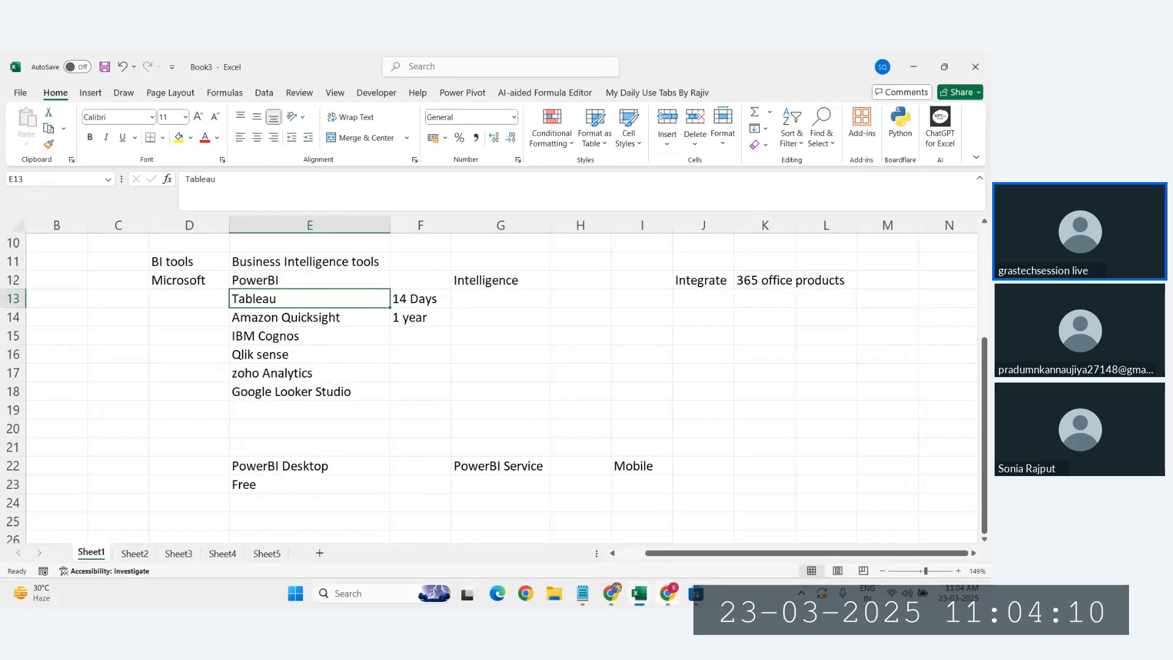
- Check the participants in the Zoho Meeting window, and return to the PowerBI Desktop entry and its Free note in Book3
{"action": "mouse_move", "coordinate": [667, 594]}
{"action": "left_click", "coordinate": [629, 529]}
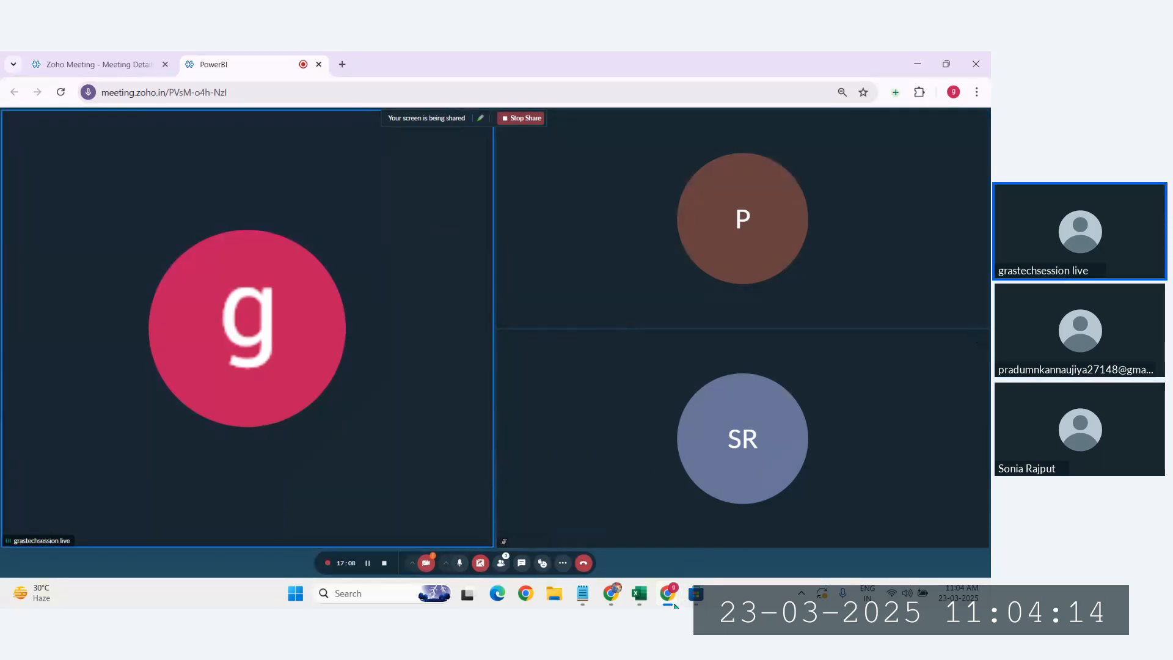
{"action": "mouse_move", "coordinate": [670, 597]}
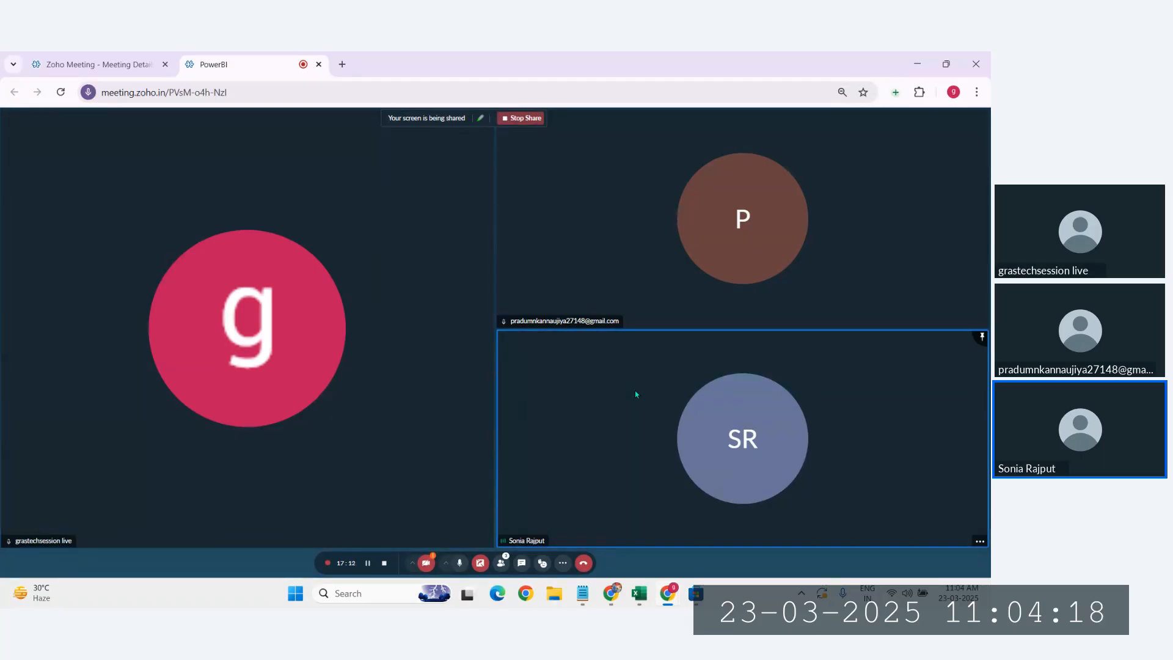
{"action": "left_click", "coordinate": [673, 557]}
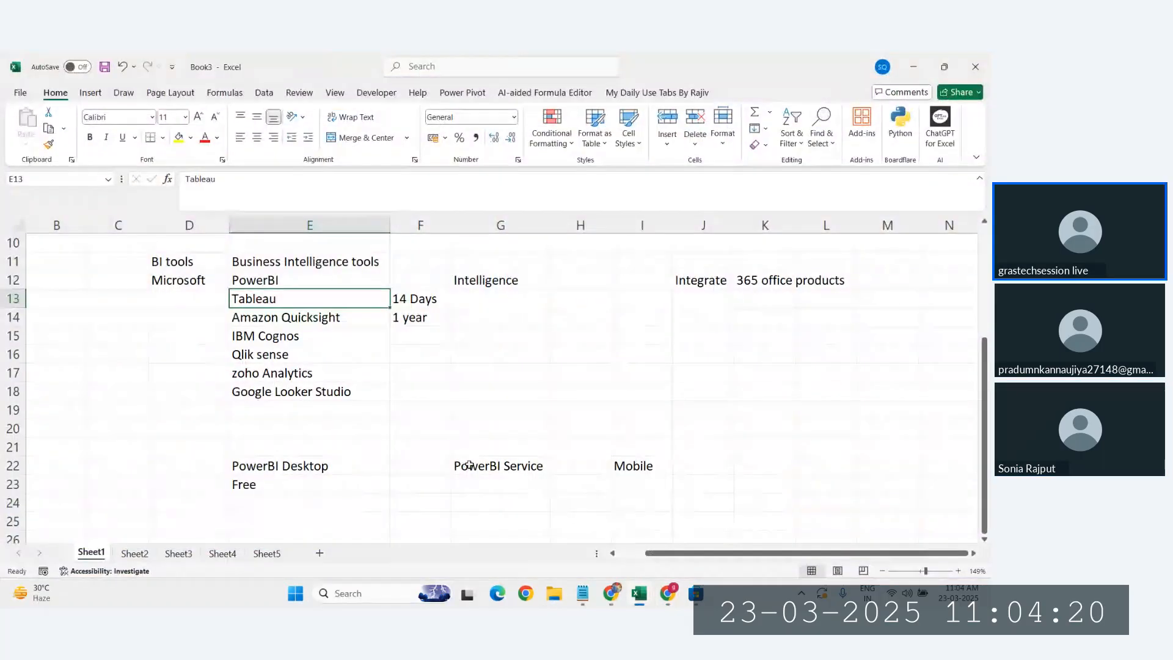
{"action": "left_click", "coordinate": [316, 454]}
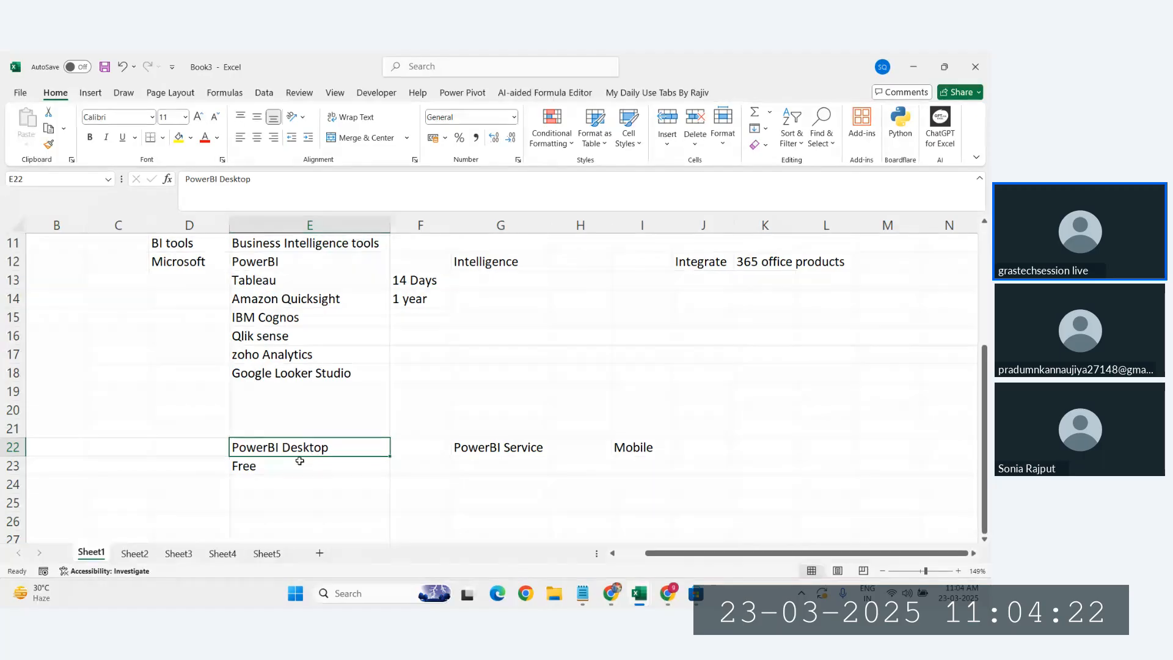
{"action": "left_click", "coordinate": [296, 466]}
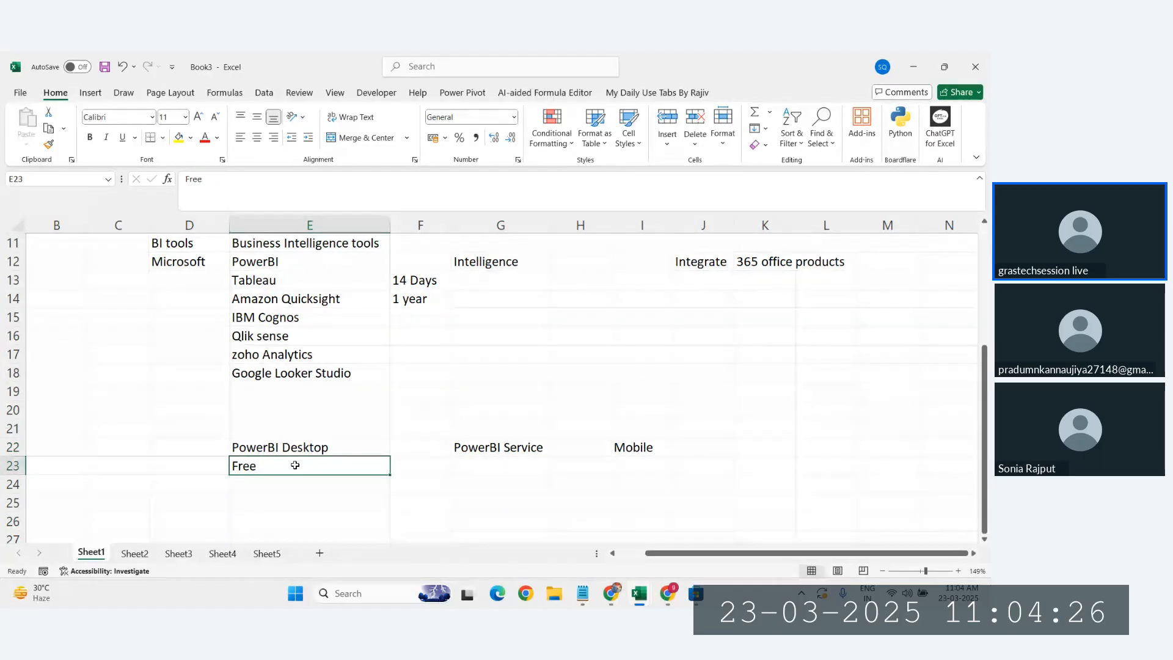
- Switch to Microsoft Store, open the Power BI Desktop page, and read the description's opening paragraph on interactive data visualizations
{"action": "key", "text": "alt+Tab"}
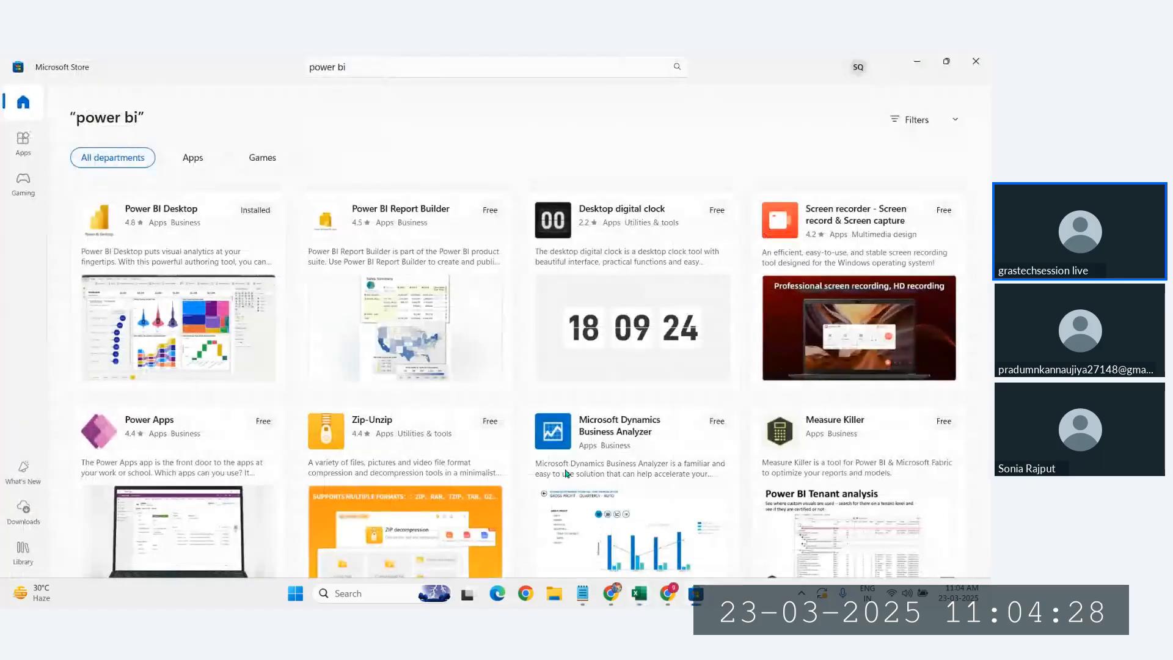
{"action": "left_click", "coordinate": [232, 242]}
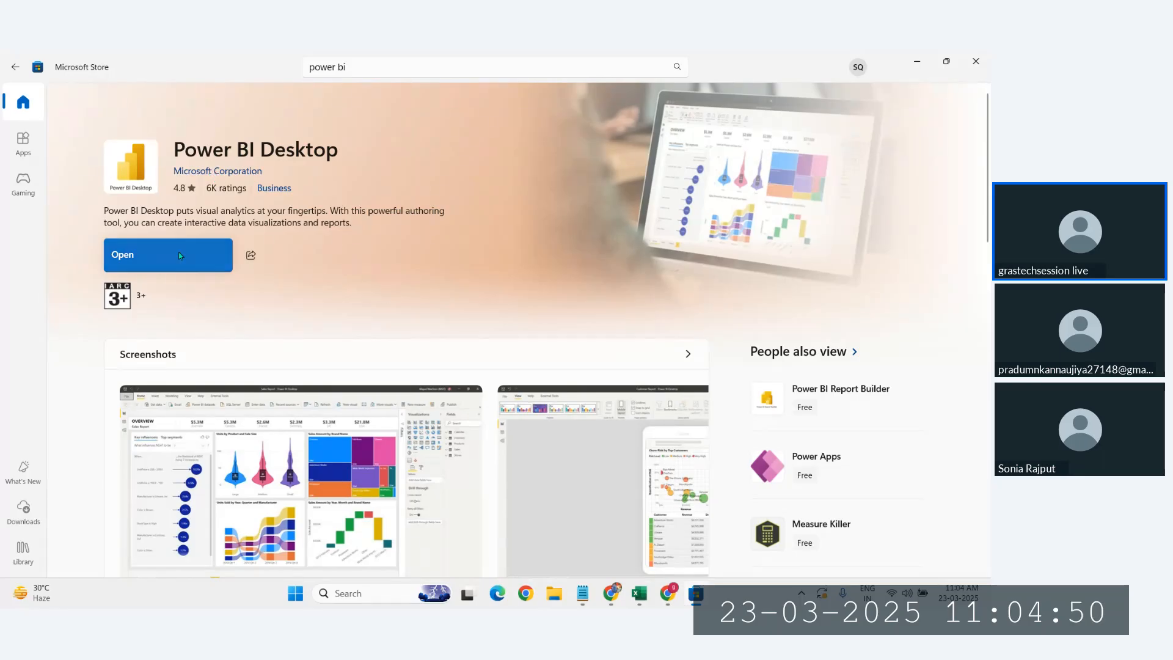
{"action": "scroll", "coordinate": [337, 330], "scroll_direction": "down", "scroll_amount": 4}
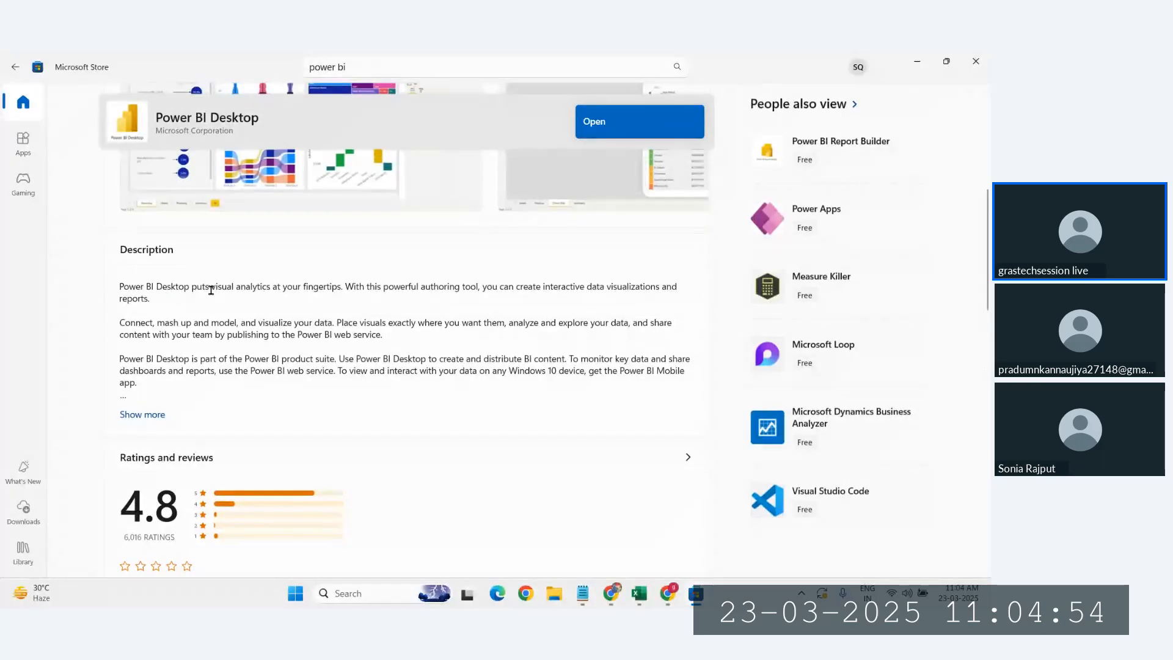
{"action": "left_click_drag", "start_coordinate": [344, 287], "coordinate": [205, 288]}
{"action": "left_click", "coordinate": [238, 309]}
{"action": "left_click_drag", "start_coordinate": [360, 286], "coordinate": [630, 286]}
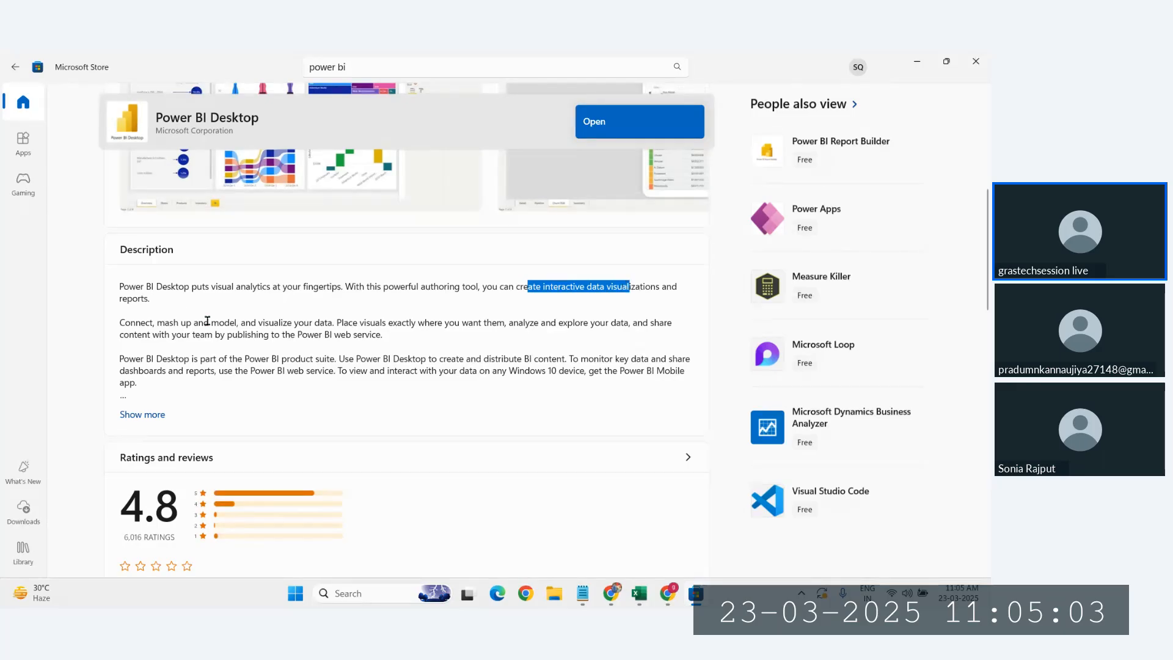
- Read the description's second paragraph, from connecting, modelling and visualizing data to publishing to the Power BI web service
{"action": "left_click", "coordinate": [125, 309]}
{"action": "left_click_drag", "start_coordinate": [130, 322], "coordinate": [235, 323]}
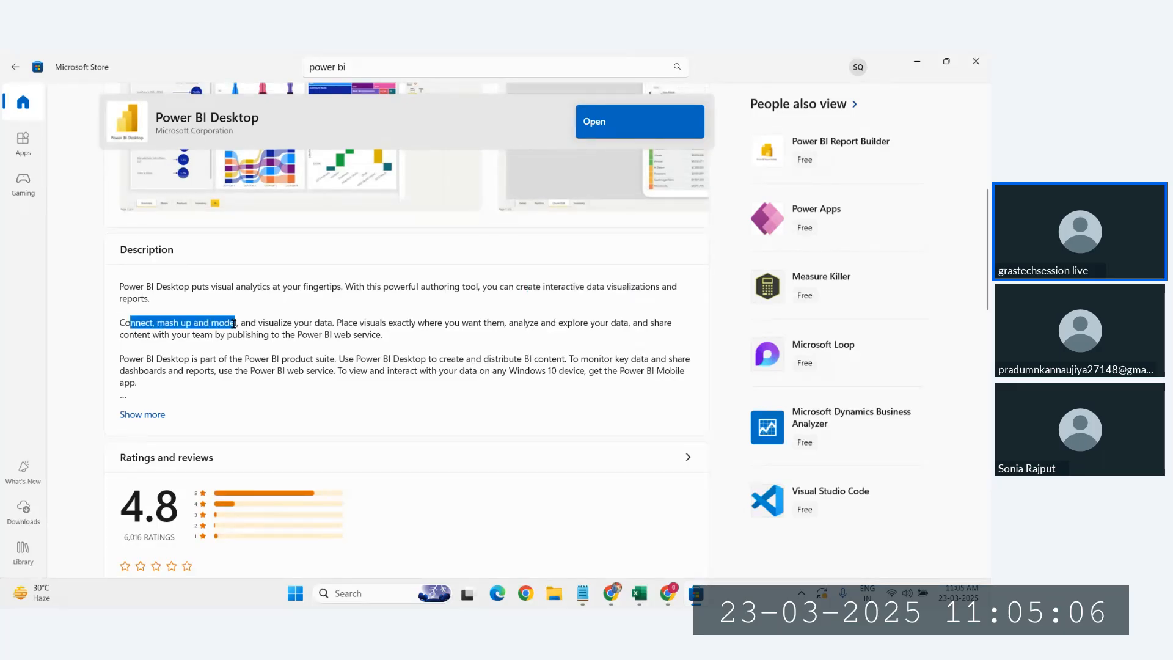
{"action": "left_click", "coordinate": [335, 322]}
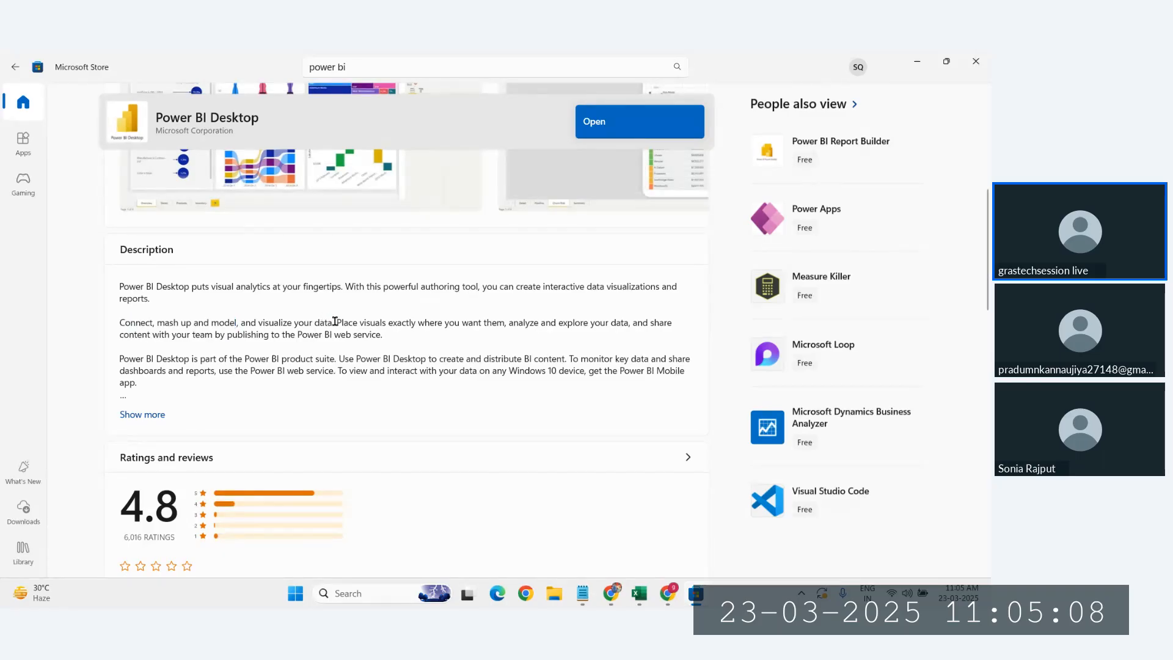
{"action": "left_click_drag", "start_coordinate": [334, 321], "coordinate": [274, 319]}
{"action": "left_click_drag", "start_coordinate": [375, 321], "coordinate": [419, 322]}
{"action": "left_click", "coordinate": [460, 324]}
{"action": "left_click_drag", "start_coordinate": [514, 325], "coordinate": [609, 323]}
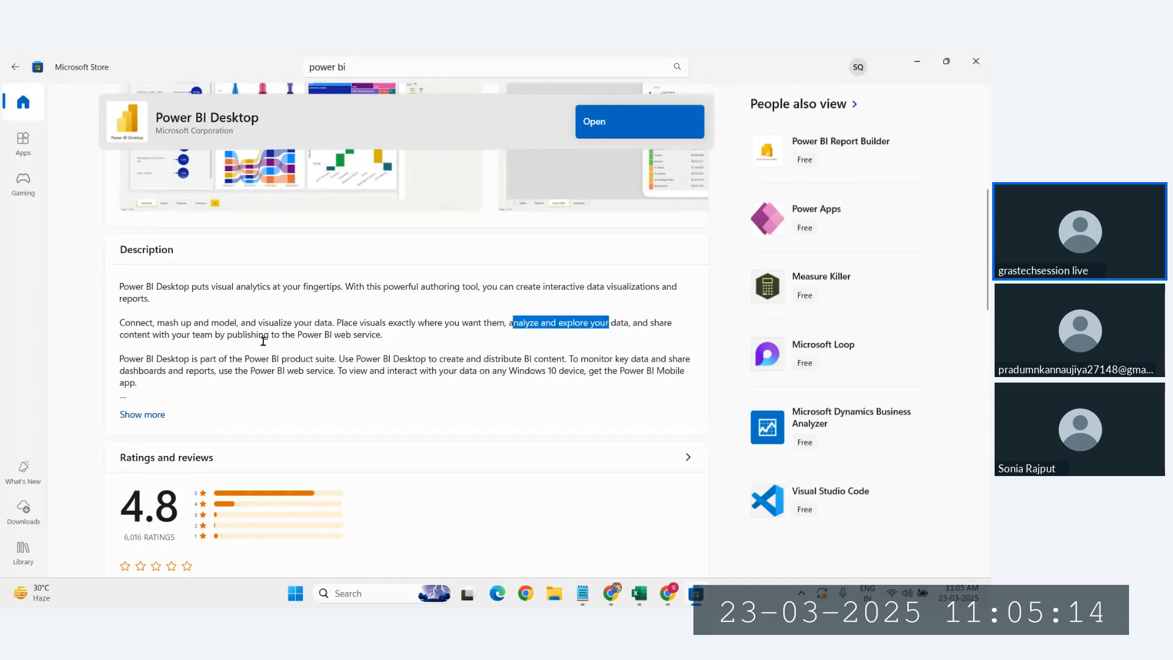
{"action": "left_click_drag", "start_coordinate": [158, 334], "coordinate": [280, 333]}
{"action": "left_click_drag", "start_coordinate": [383, 334], "coordinate": [318, 333]}
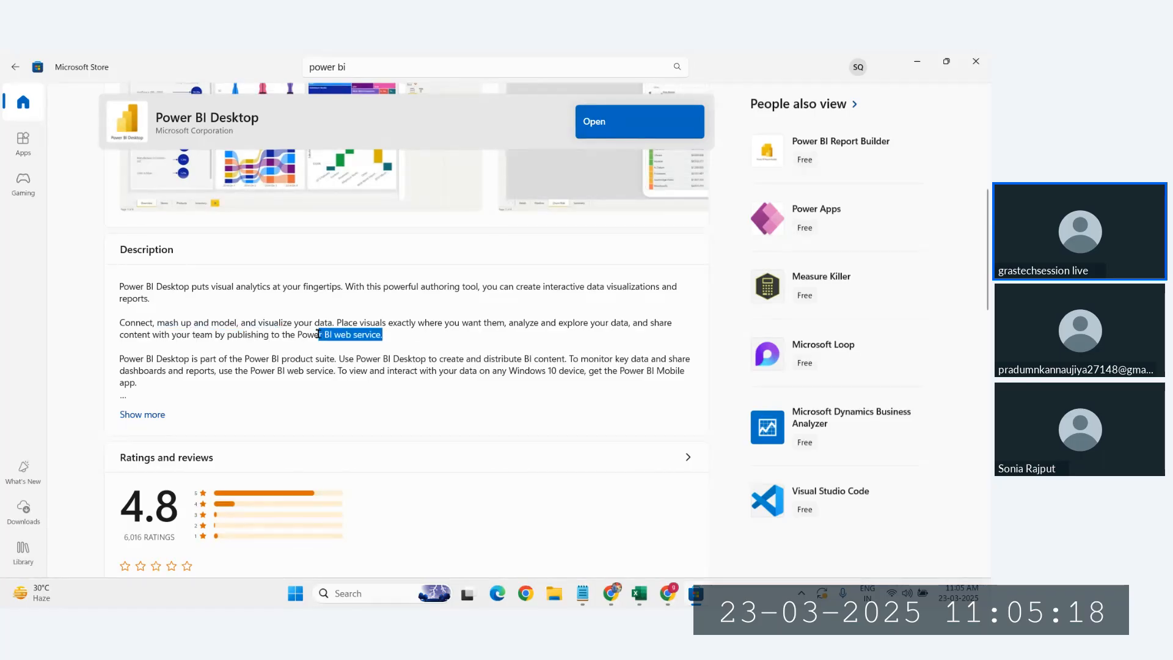
- Revisit the PowerBI Service and Mobile entries in row 22 of the Book3 workbook, and return to Microsoft Store
{"action": "mouse_move", "coordinate": [639, 593]}
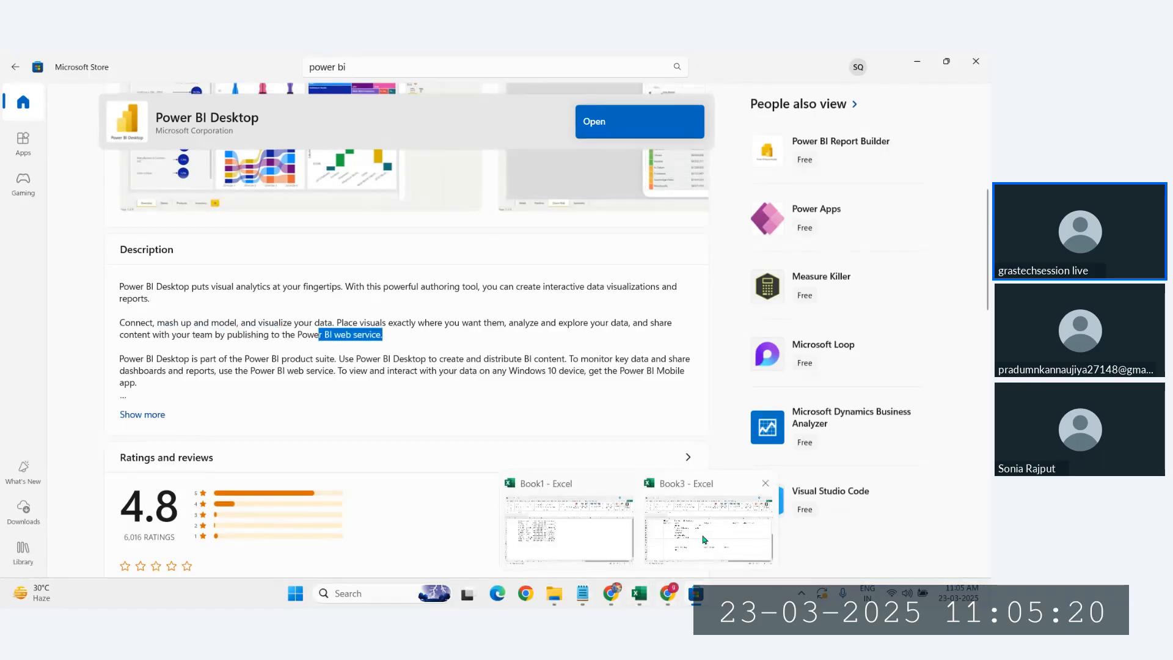
{"action": "left_click", "coordinate": [559, 490]}
{"action": "left_click", "coordinate": [495, 449]}
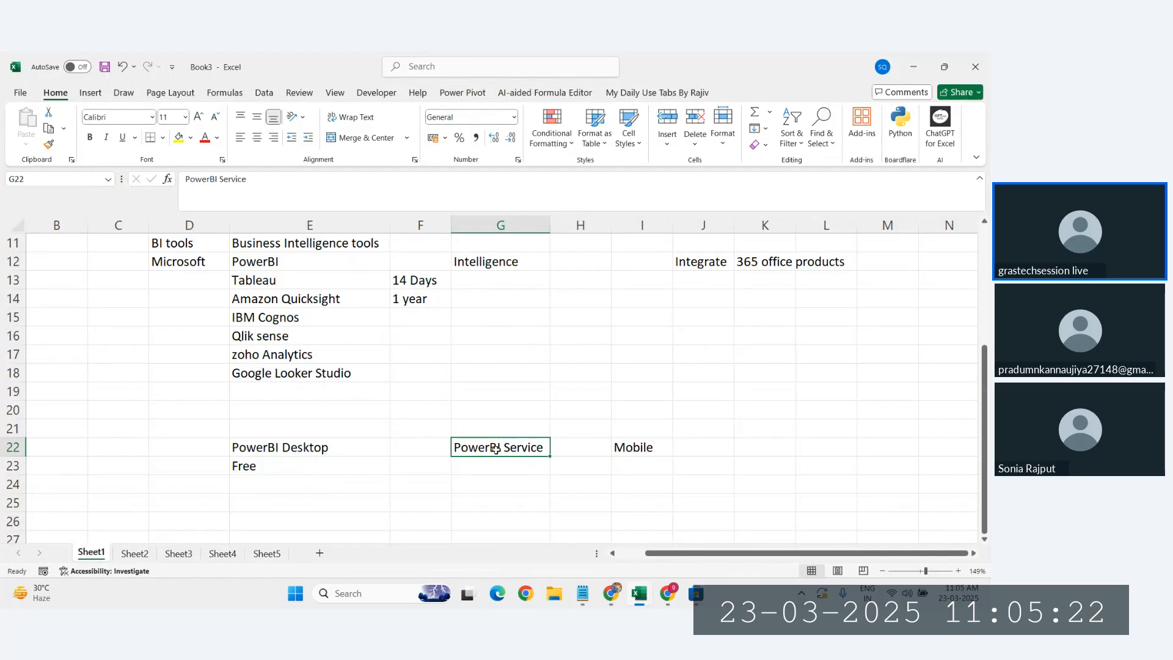
{"action": "left_click_drag", "start_coordinate": [496, 449], "coordinate": [631, 463]}
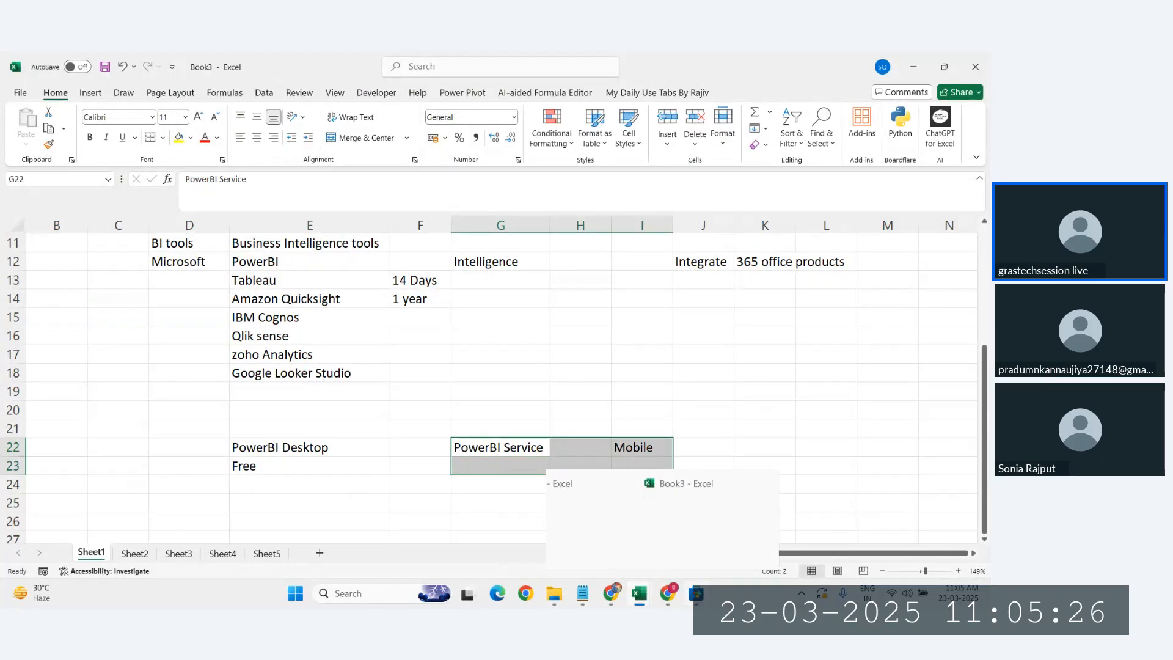
{"action": "mouse_move", "coordinate": [696, 591]}
{"action": "left_click", "coordinate": [696, 536]}
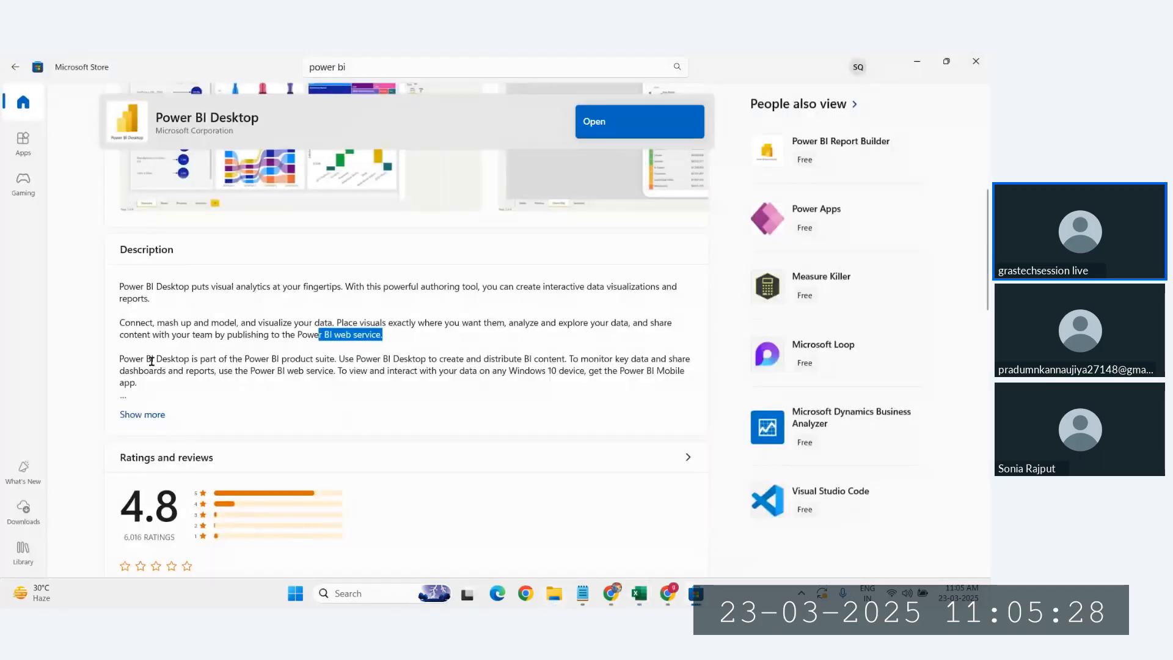
- Read the third description paragraph on the Power BI product suite, monitoring key data, and viewing data on Windows 10 devices
{"action": "left_click", "coordinate": [193, 361]}
{"action": "left_click_drag", "start_coordinate": [254, 358], "coordinate": [327, 359]}
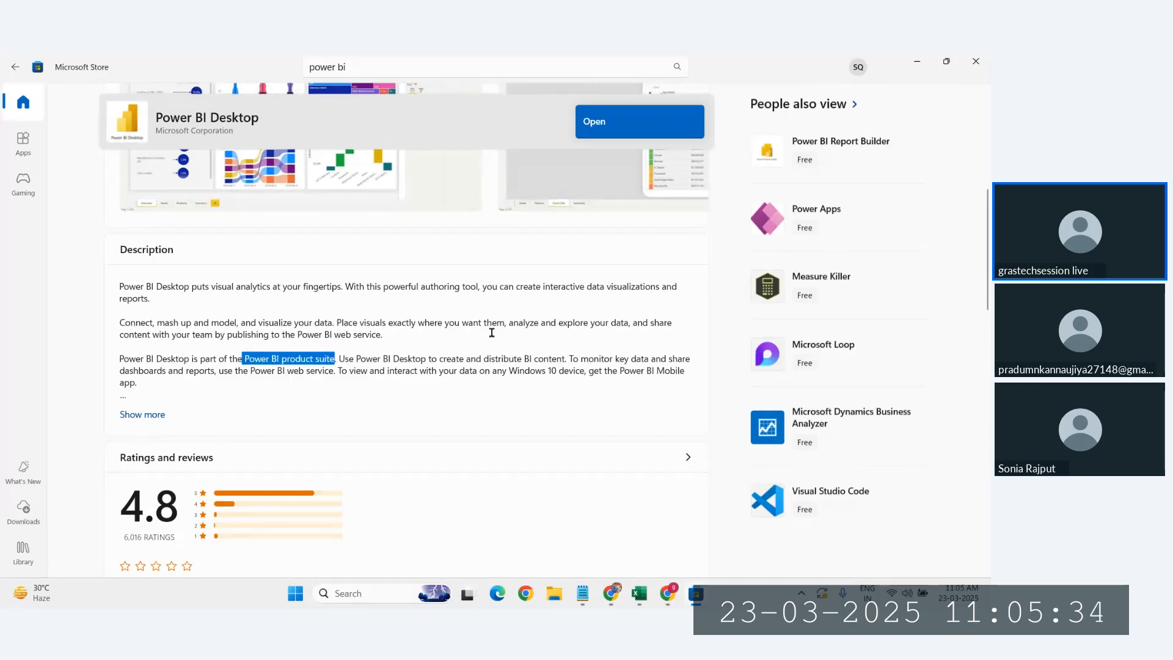
{"action": "scroll", "coordinate": [495, 333], "scroll_direction": "up", "scroll_amount": 2}
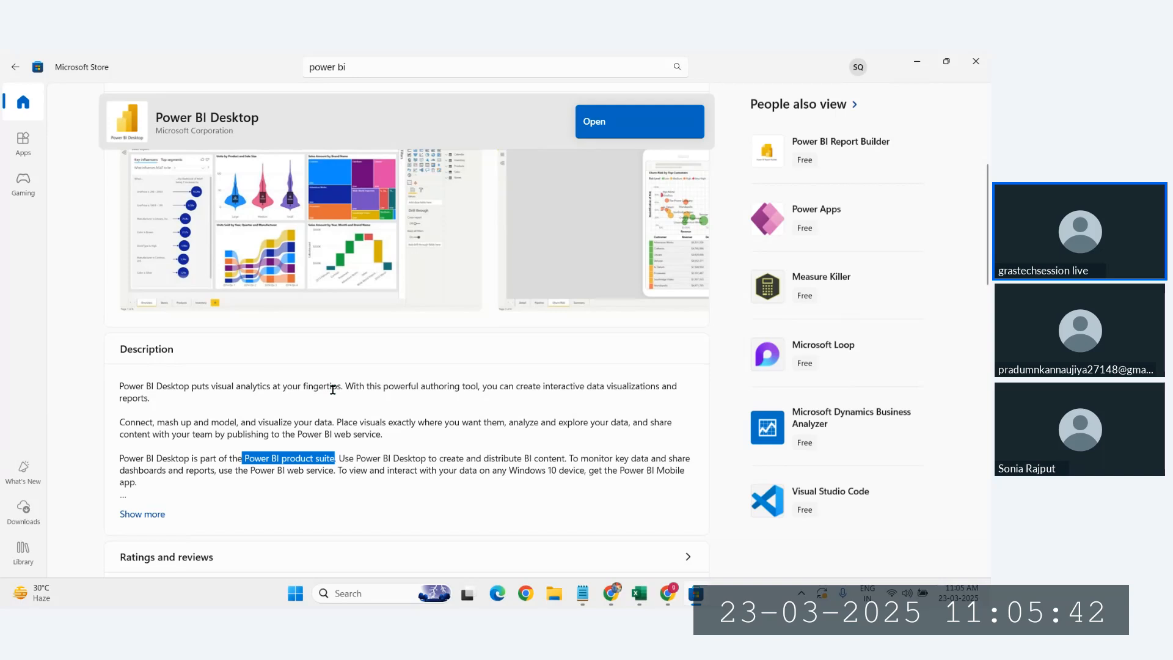
{"action": "scroll", "coordinate": [332, 390], "scroll_direction": "down", "scroll_amount": 1}
{"action": "left_click", "coordinate": [369, 401]}
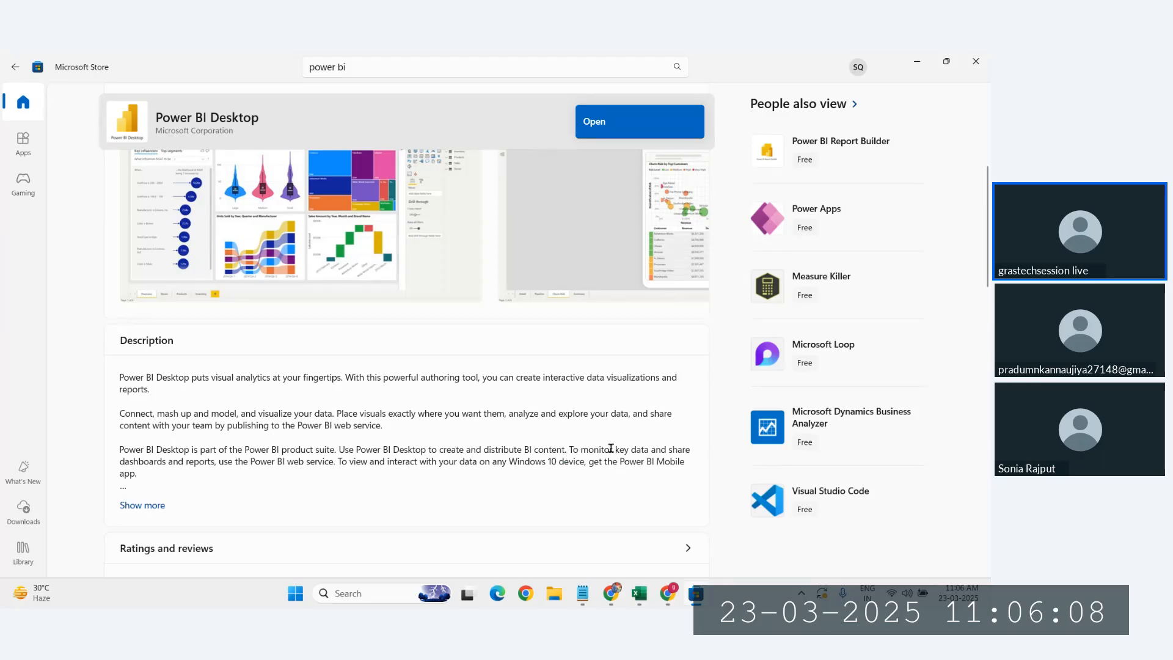
{"action": "left_click_drag", "start_coordinate": [613, 451], "coordinate": [638, 453]}
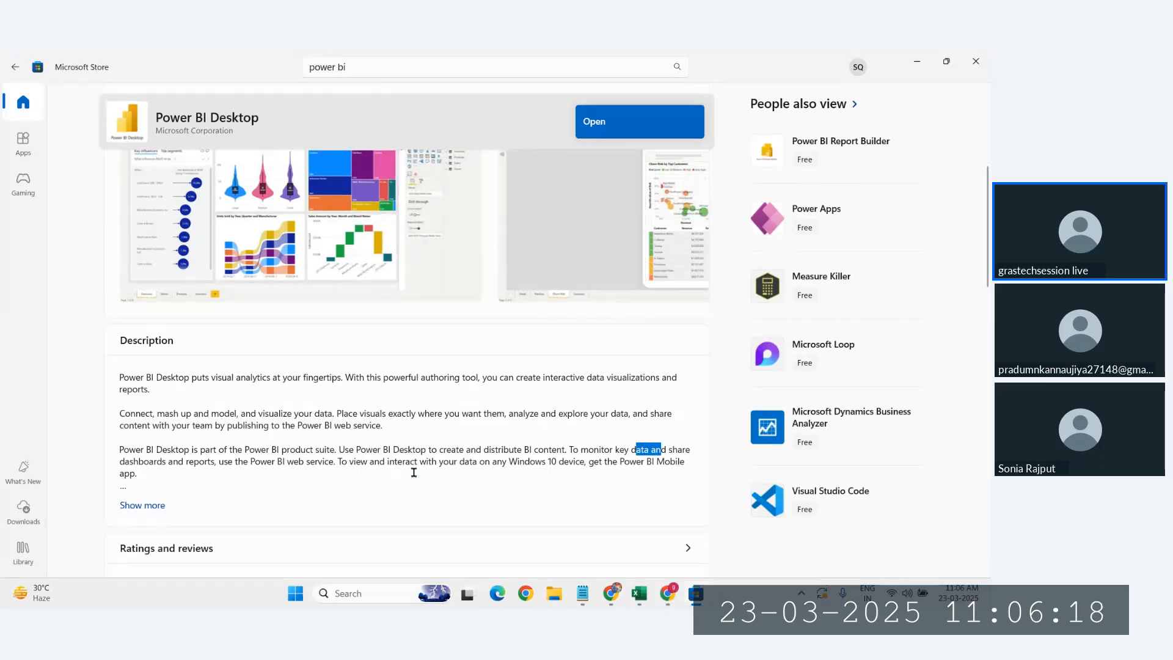
{"action": "left_click_drag", "start_coordinate": [355, 463], "coordinate": [520, 459]}
{"action": "left_click", "coordinate": [516, 465]}
{"action": "left_click", "coordinate": [621, 484]}
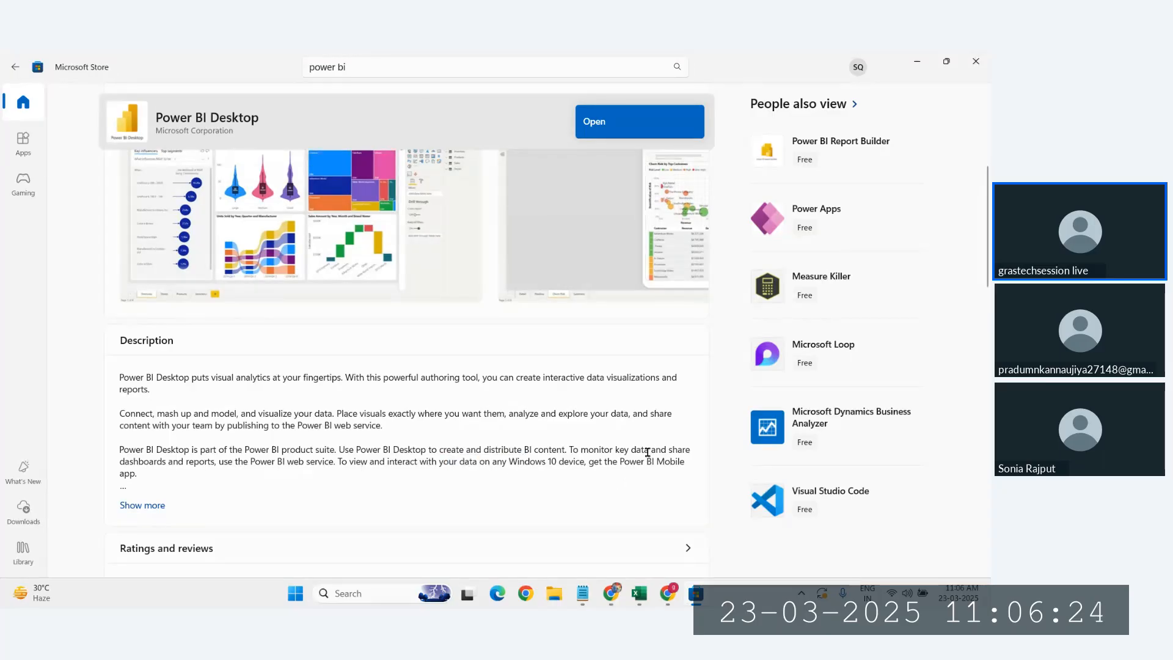
{"action": "left_click_drag", "start_coordinate": [648, 452], "coordinate": [669, 453]}
- Expand the full Power BI Desktop description and skim its list of capabilities
{"action": "scroll", "coordinate": [420, 449], "scroll_direction": "down", "scroll_amount": 1}
{"action": "left_click", "coordinate": [145, 469]}
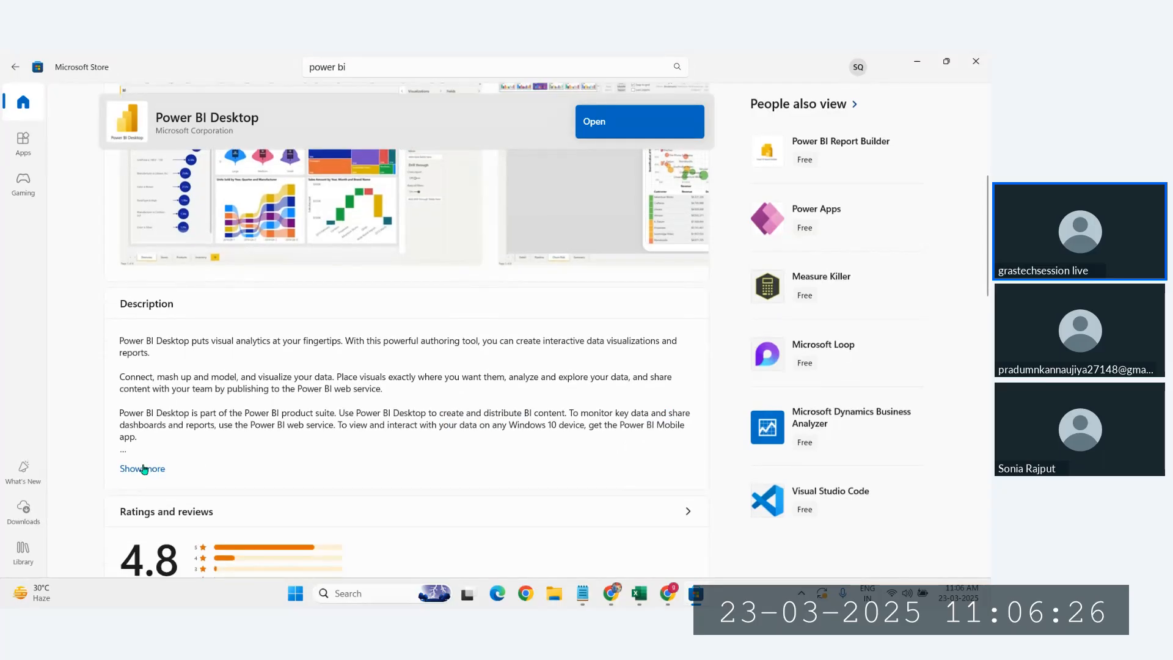
{"action": "scroll", "coordinate": [194, 362], "scroll_direction": "down", "scroll_amount": 3}
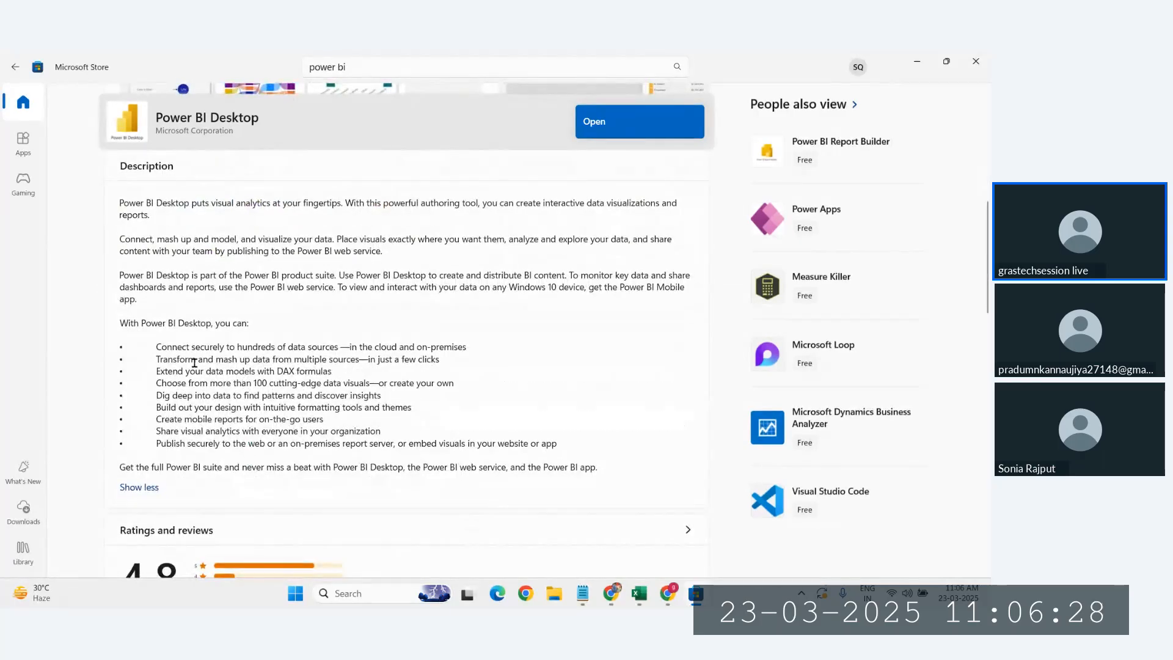
{"action": "left_click_drag", "start_coordinate": [158, 346], "coordinate": [372, 432]}
{"action": "left_click", "coordinate": [372, 431]}
{"action": "scroll", "coordinate": [306, 403], "scroll_direction": "up", "scroll_amount": 5}
{"action": "scroll", "coordinate": [342, 391], "scroll_direction": "up", "scroll_amount": 4}
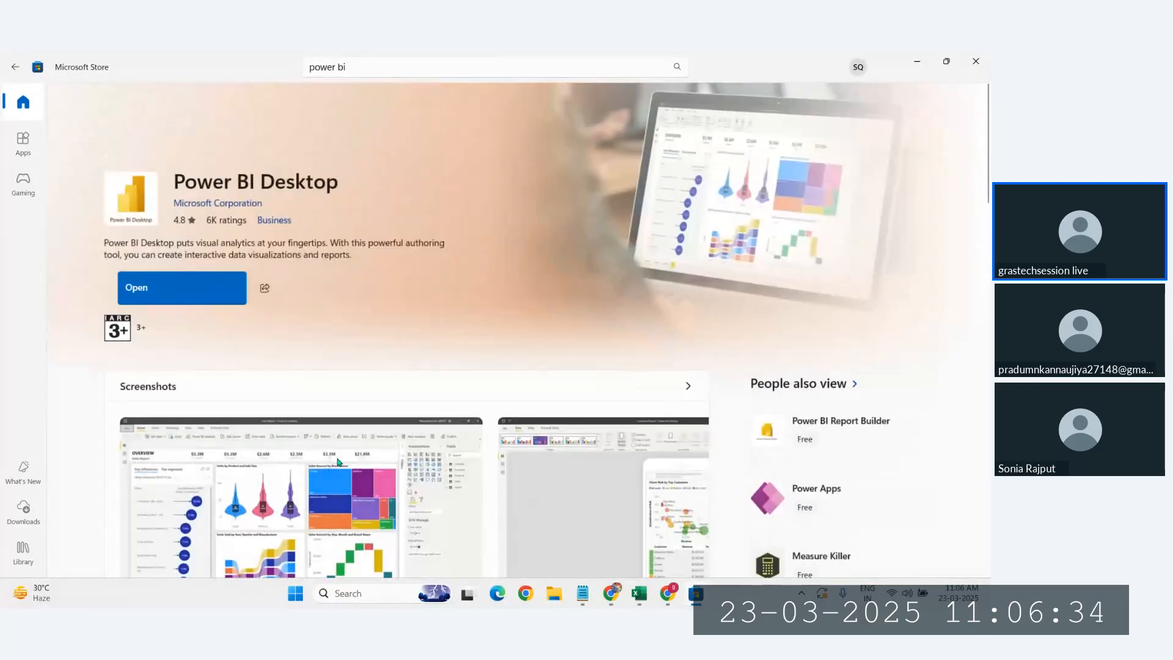
- Go through the capabilities on data sources, transforming data, DAX formulas, and choosing from more than 100 data visuals
{"action": "scroll", "coordinate": [366, 361], "scroll_direction": "down", "scroll_amount": 6}
{"action": "scroll", "coordinate": [369, 363], "scroll_direction": "down", "scroll_amount": 3}
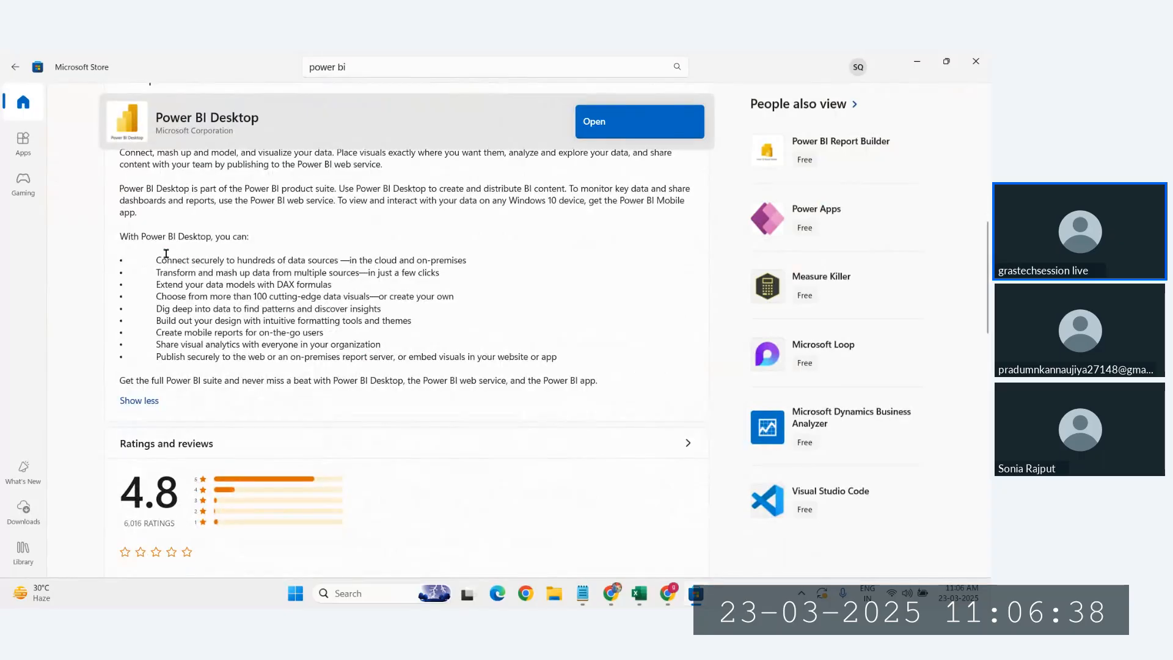
{"action": "left_click_drag", "start_coordinate": [166, 259], "coordinate": [326, 260]}
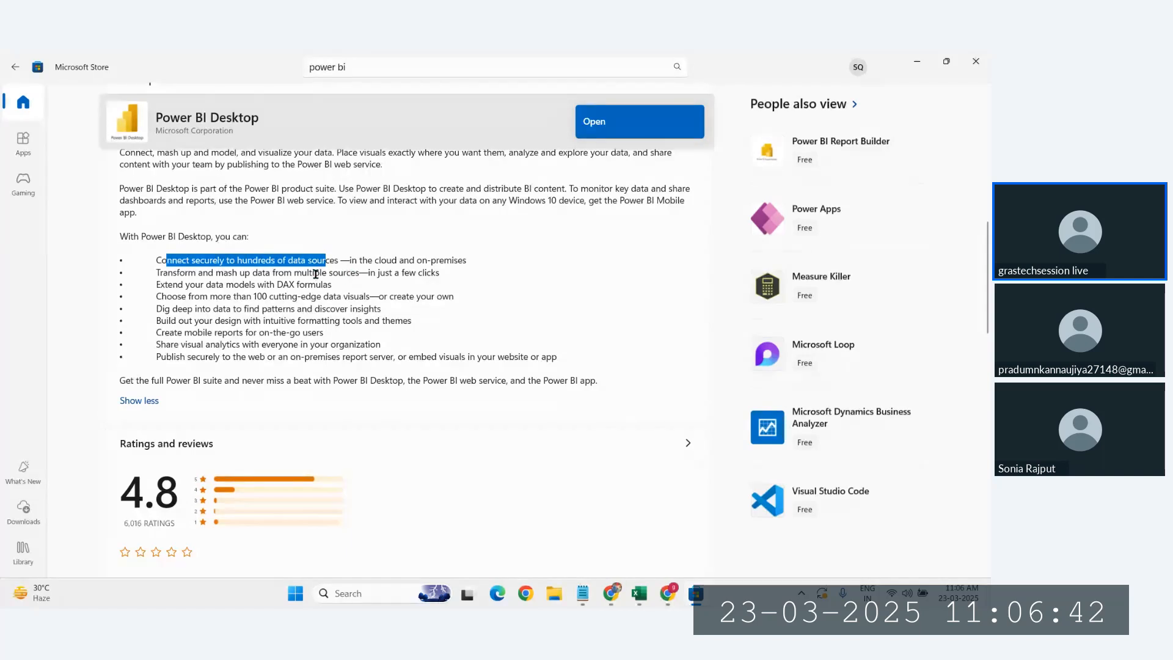
{"action": "left_click_drag", "start_coordinate": [163, 272], "coordinate": [355, 279]}
{"action": "left_click", "coordinate": [377, 278]}
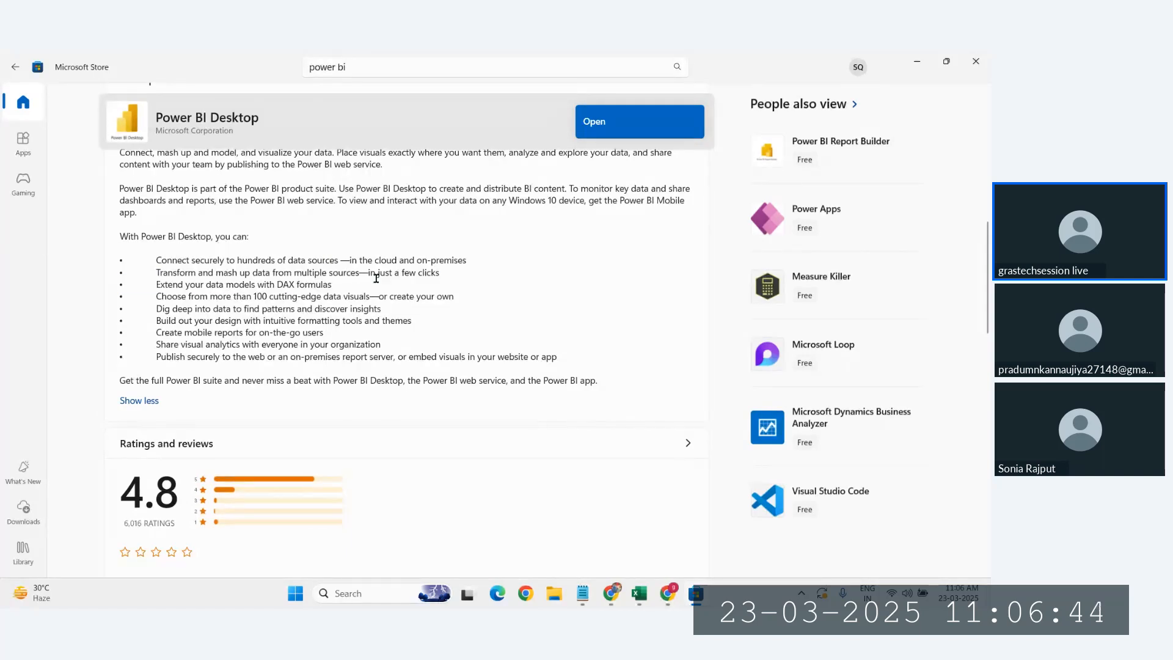
{"action": "left_click_drag", "start_coordinate": [184, 285], "coordinate": [271, 285]}
{"action": "left_click", "coordinate": [405, 286]}
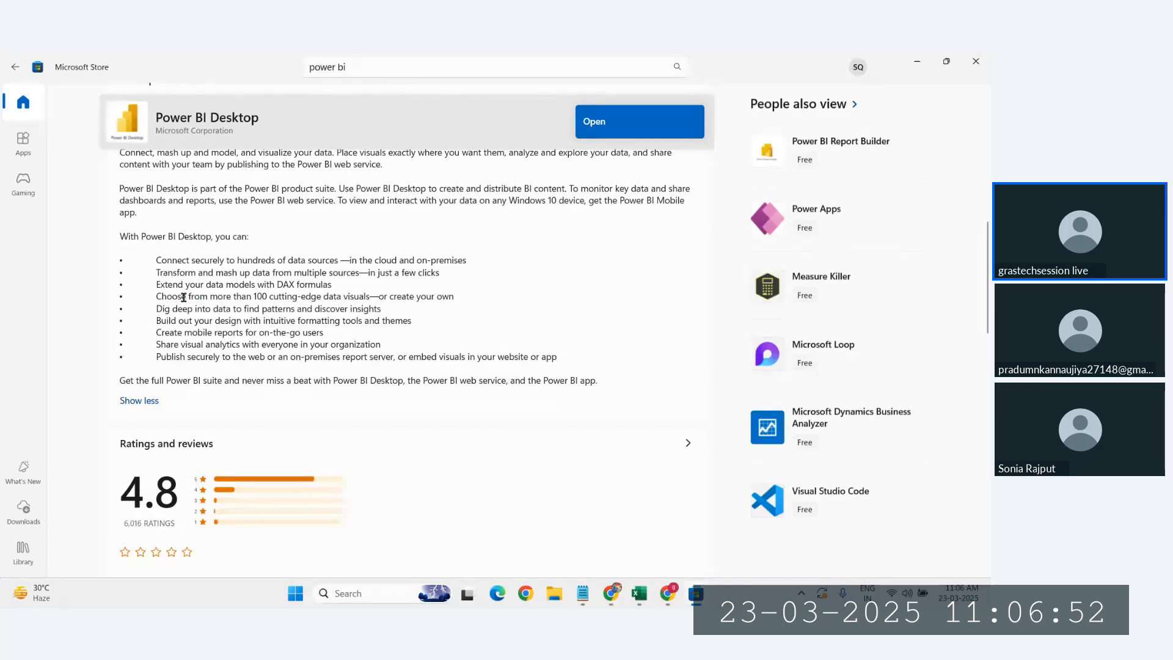
{"action": "left_click_drag", "start_coordinate": [181, 296], "coordinate": [233, 292]}
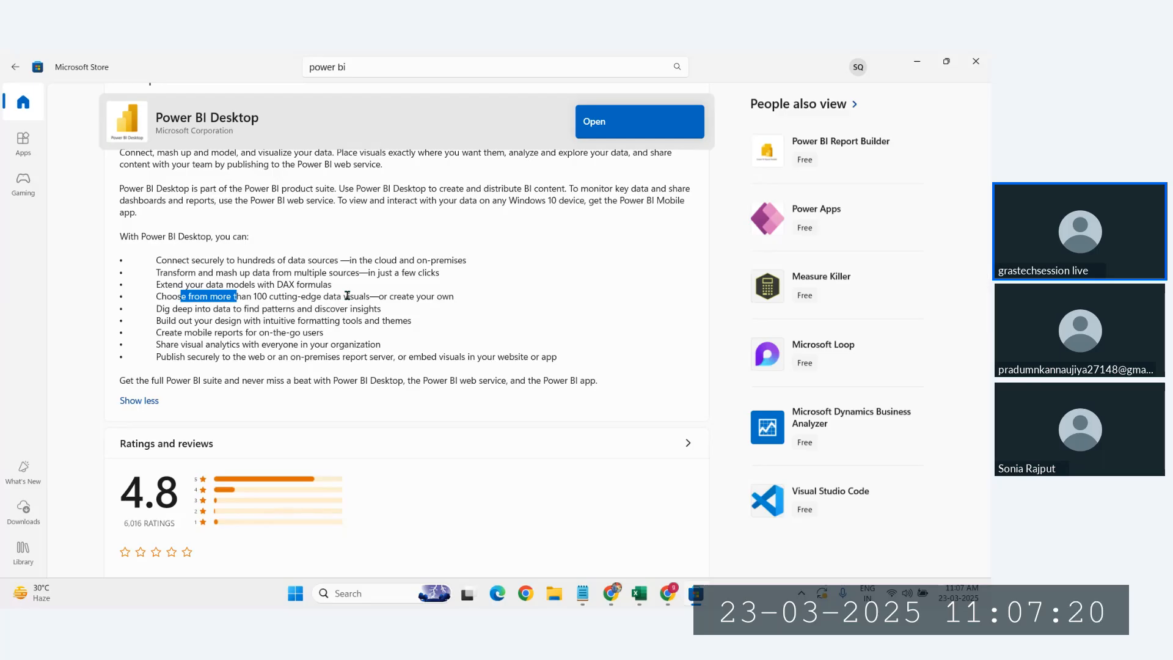
- Read the capabilities on mobile reports, sharing and secure publishing, and the closing line on the full Power BI suite
{"action": "left_click_drag", "start_coordinate": [156, 332], "coordinate": [281, 334]}
{"action": "left_click_drag", "start_coordinate": [345, 349], "coordinate": [176, 356]}
{"action": "left_click", "coordinate": [412, 358]}
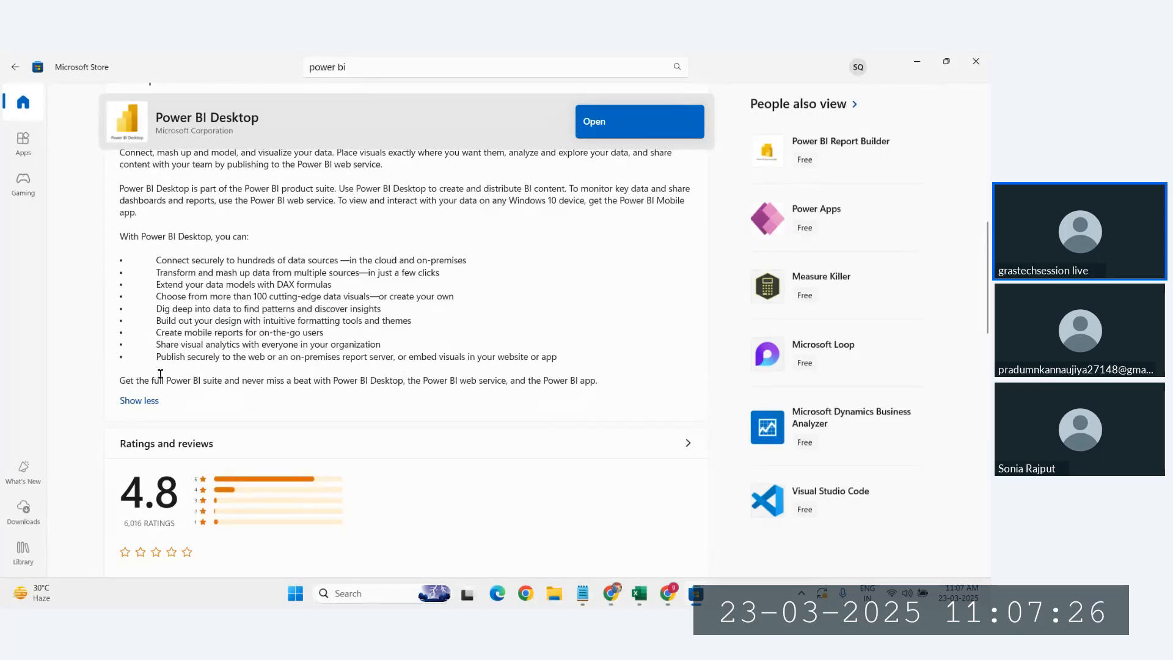
{"action": "scroll", "coordinate": [817, 244], "scroll_direction": "up", "scroll_amount": 2}
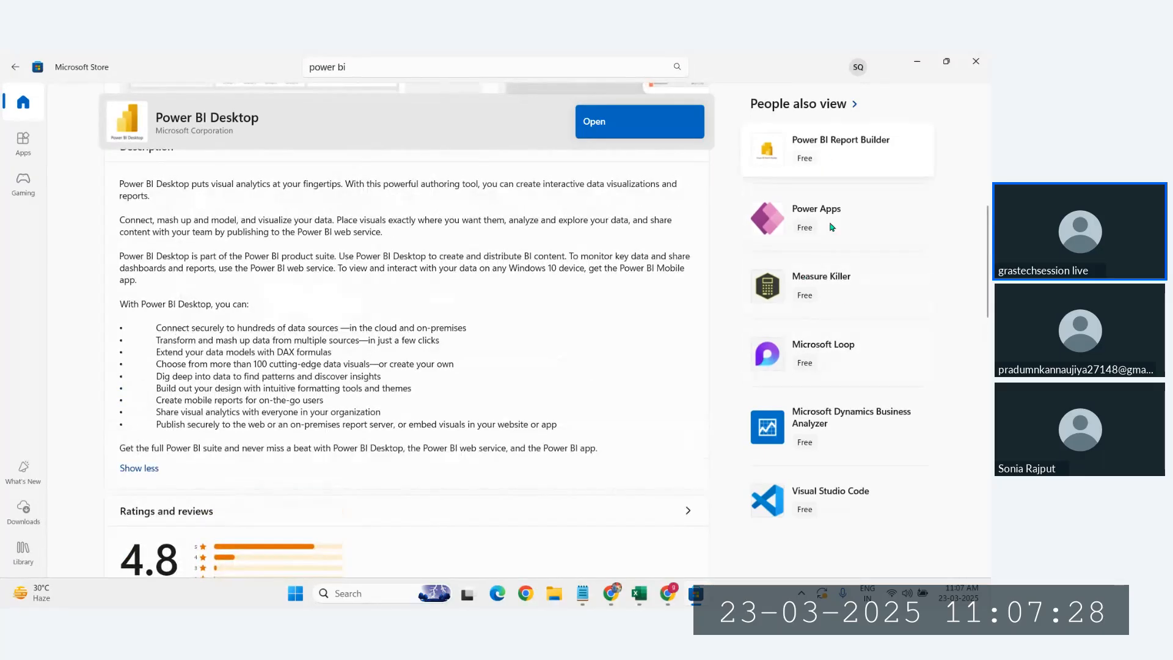
{"action": "scroll", "coordinate": [383, 443], "scroll_direction": "down", "scroll_amount": 1}
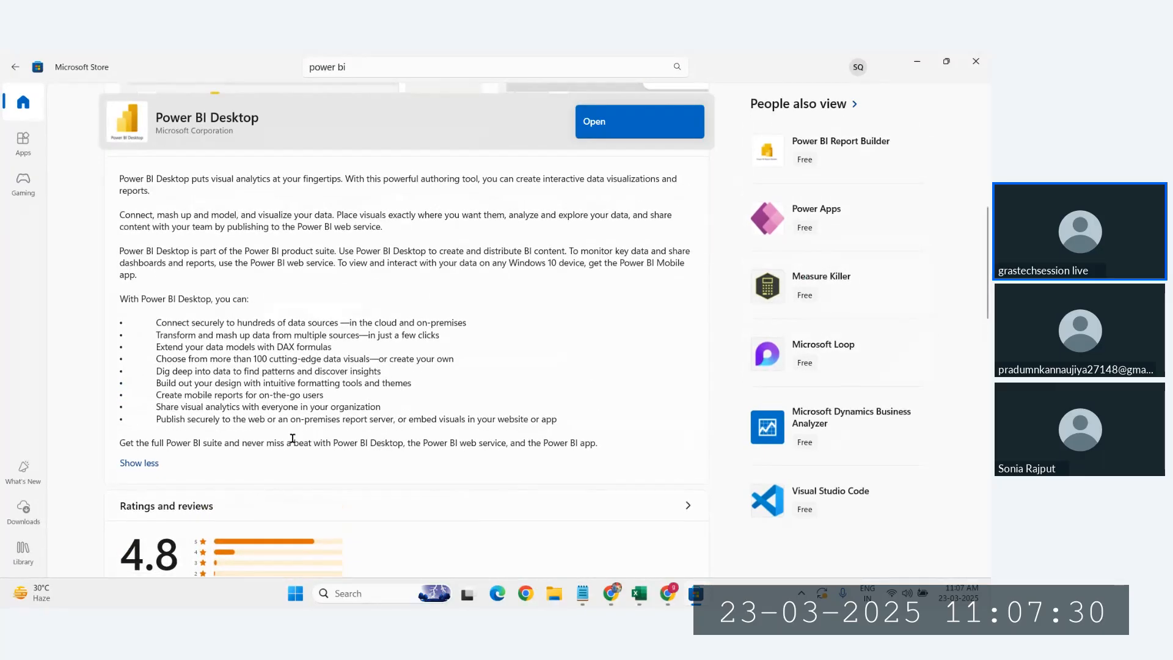
{"action": "left_click_drag", "start_coordinate": [247, 442], "coordinate": [445, 438]}
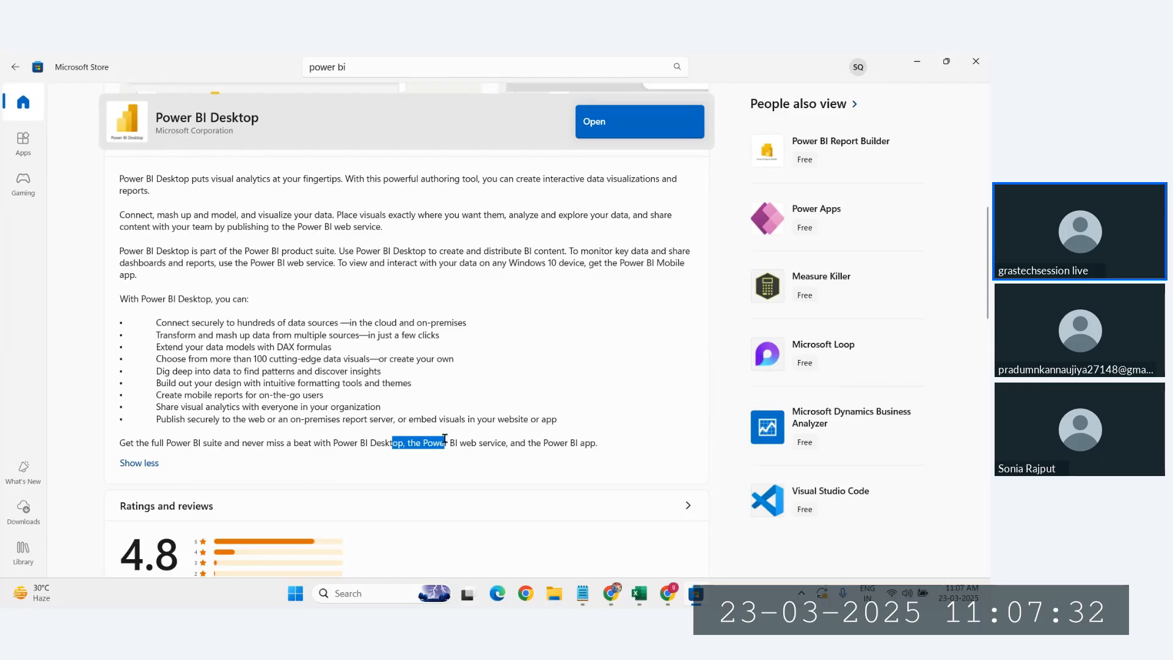
{"action": "left_click", "coordinate": [445, 438]}
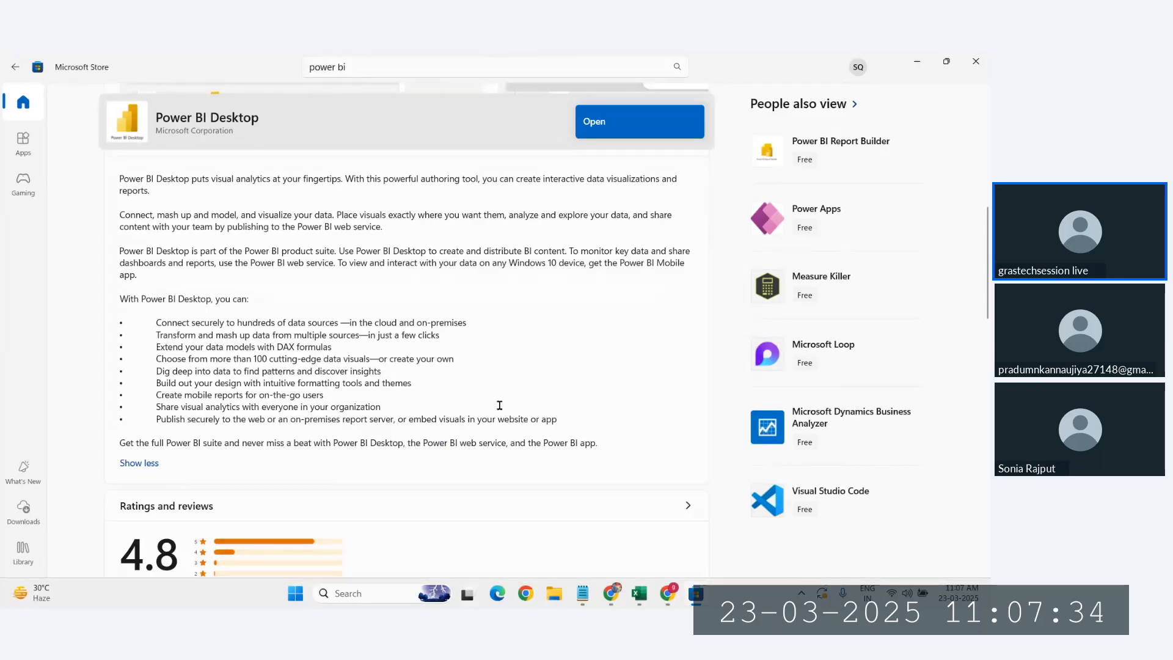
- Examine Power BI Desktop's ratings, system requirements, and additional information such as approximate size and installation terms
{"action": "scroll", "coordinate": [497, 403], "scroll_direction": "down", "scroll_amount": 3}
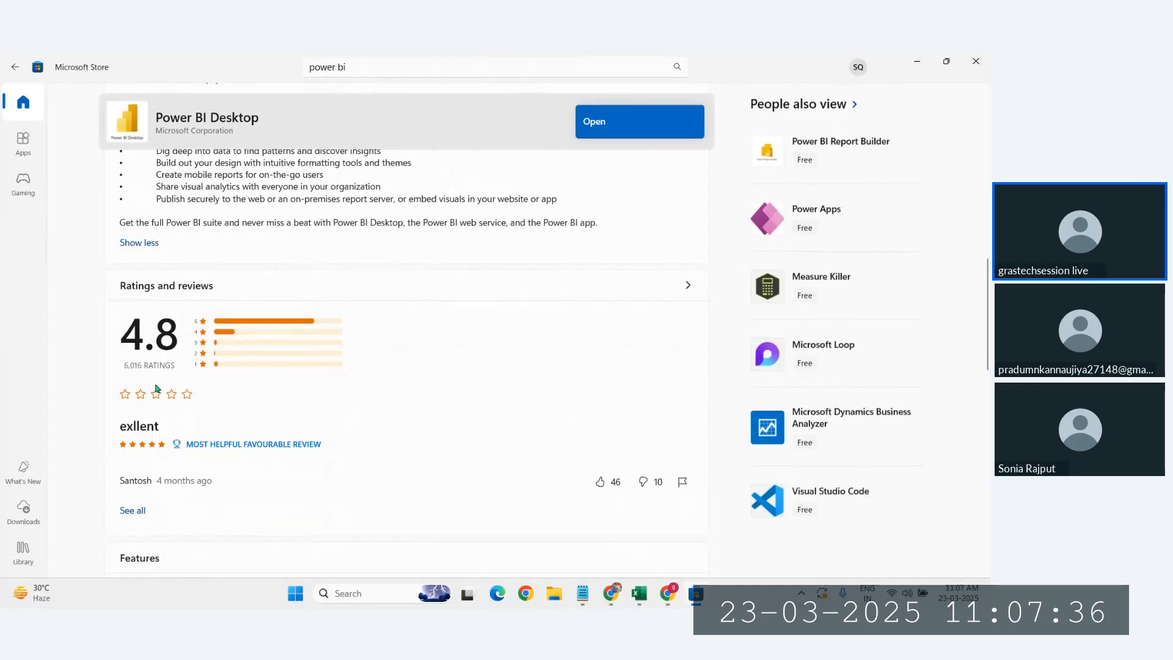
{"action": "scroll", "coordinate": [387, 422], "scroll_direction": "down", "scroll_amount": 4}
{"action": "scroll", "coordinate": [262, 419], "scroll_direction": "down", "scroll_amount": 3}
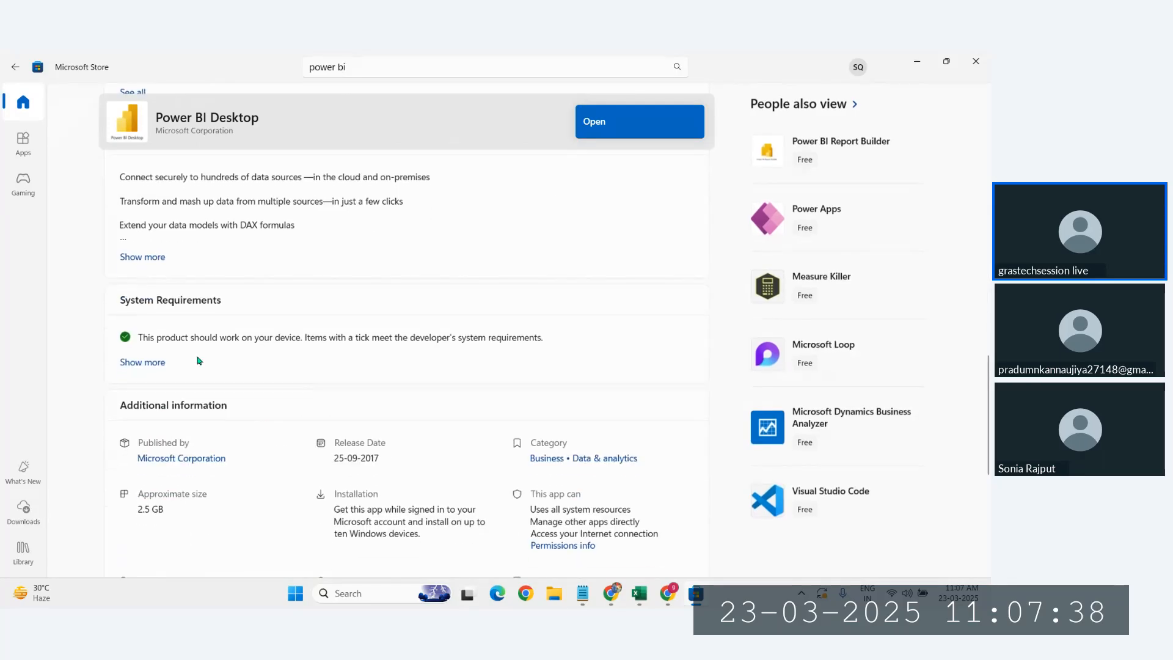
{"action": "scroll", "coordinate": [391, 397], "scroll_direction": "down", "scroll_amount": 2}
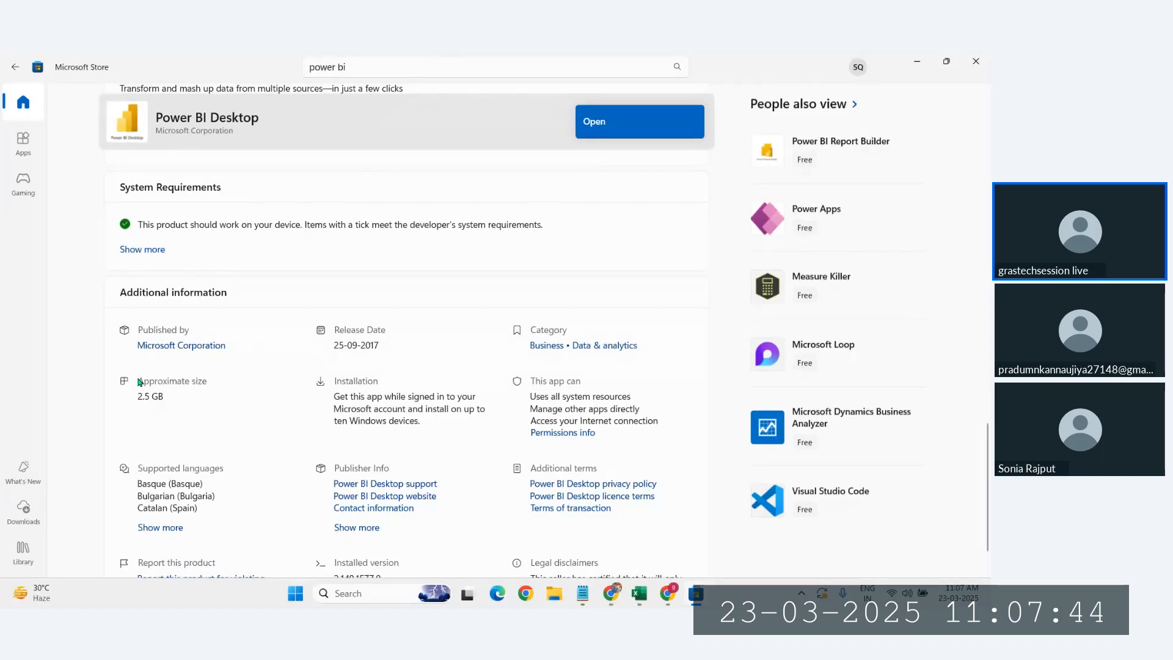
{"action": "scroll", "coordinate": [247, 420], "scroll_direction": "down", "scroll_amount": 1}
{"action": "scroll", "coordinate": [400, 355], "scroll_direction": "down", "scroll_amount": 3}
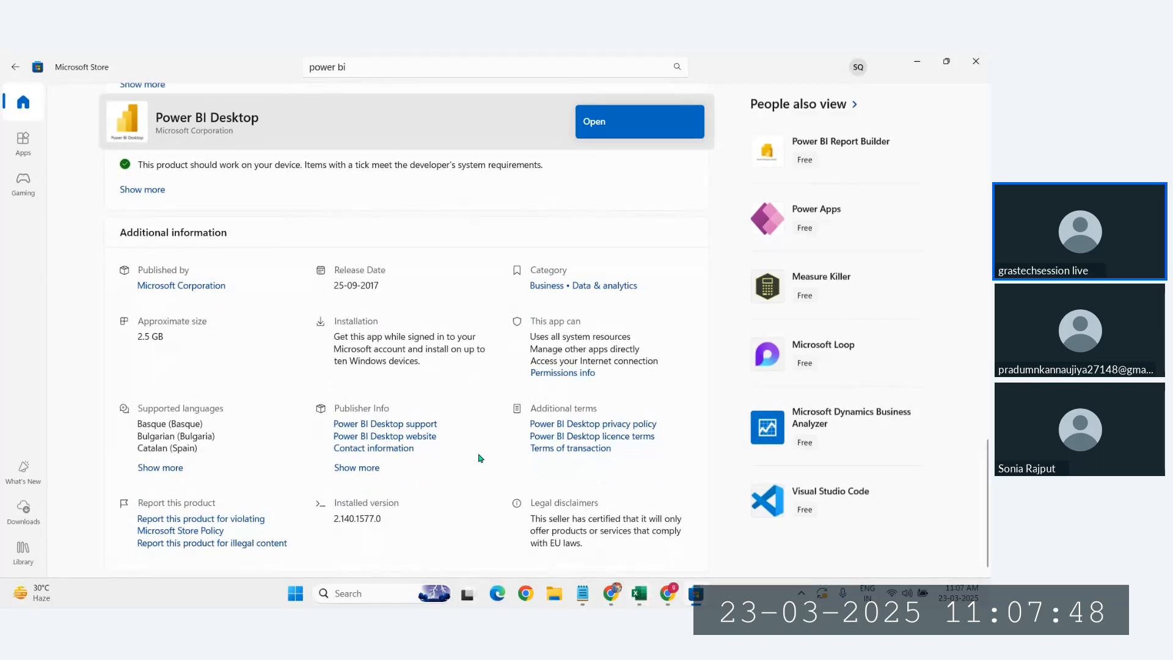
{"action": "scroll", "coordinate": [477, 449], "scroll_direction": "down", "scroll_amount": 1}
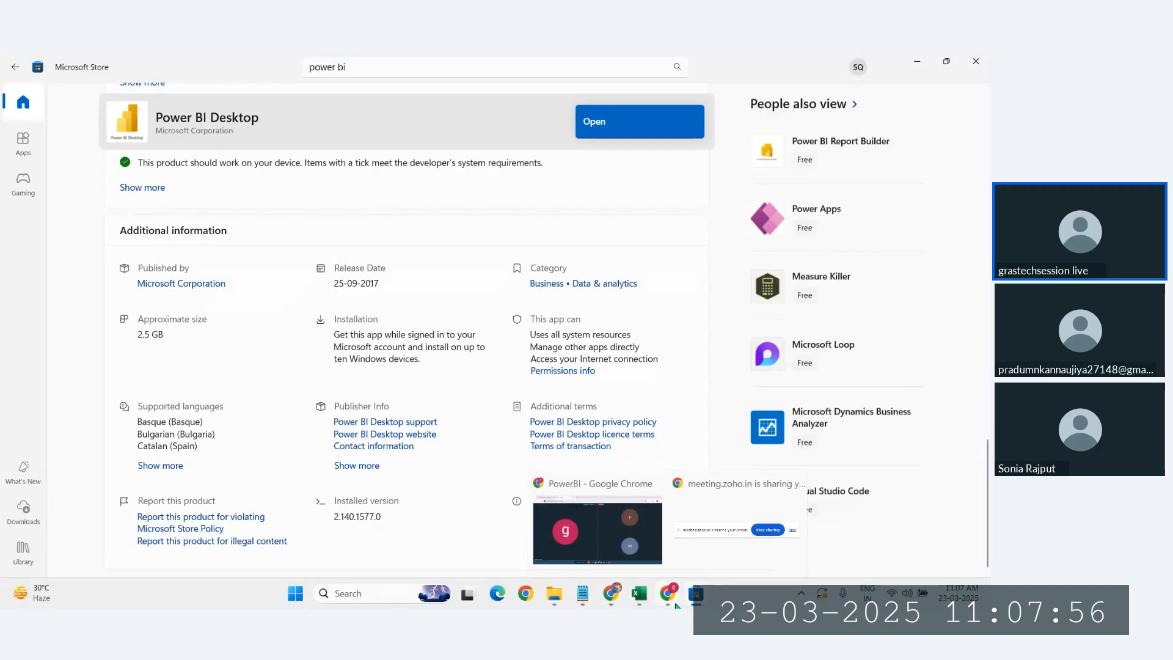
- Switch to Chrome to check the Power BI Desktop download details, and return to the start of its Microsoft Store page
{"action": "left_click", "coordinate": [694, 526]}
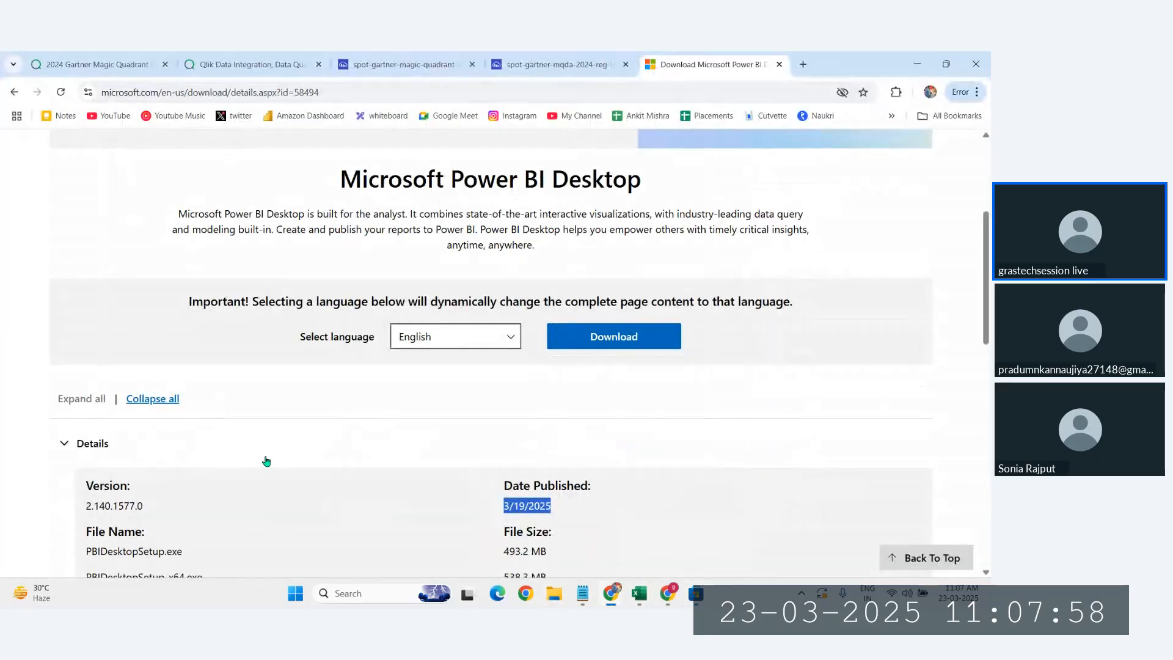
{"action": "scroll", "coordinate": [244, 462], "scroll_direction": "down", "scroll_amount": 1}
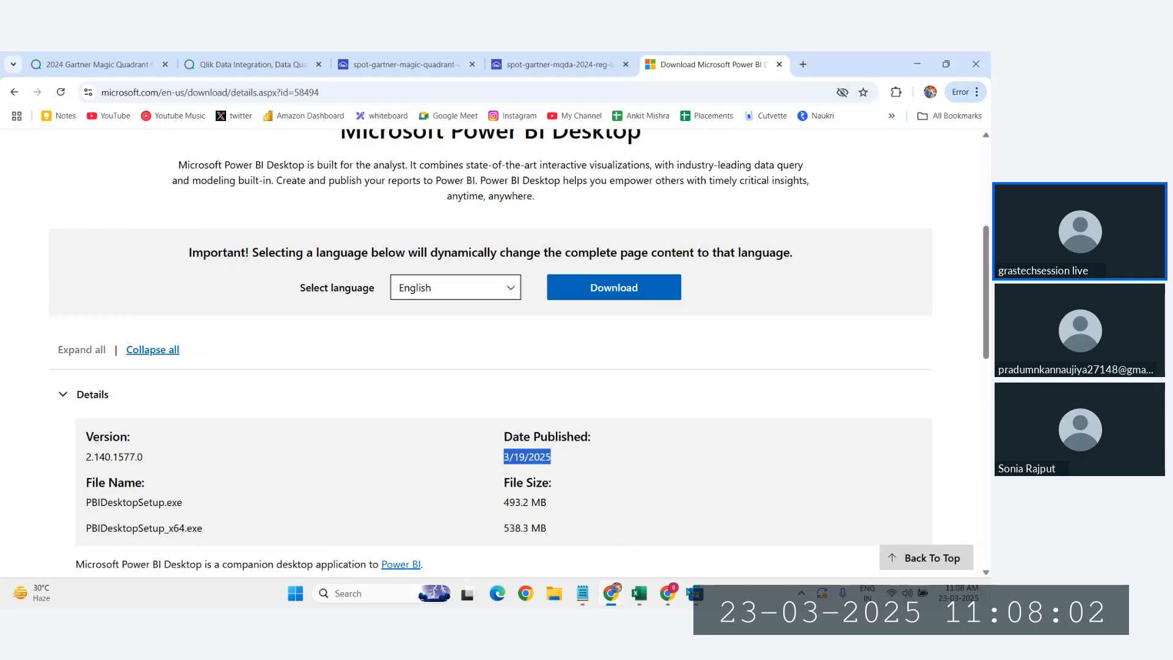
{"action": "left_click", "coordinate": [699, 548]}
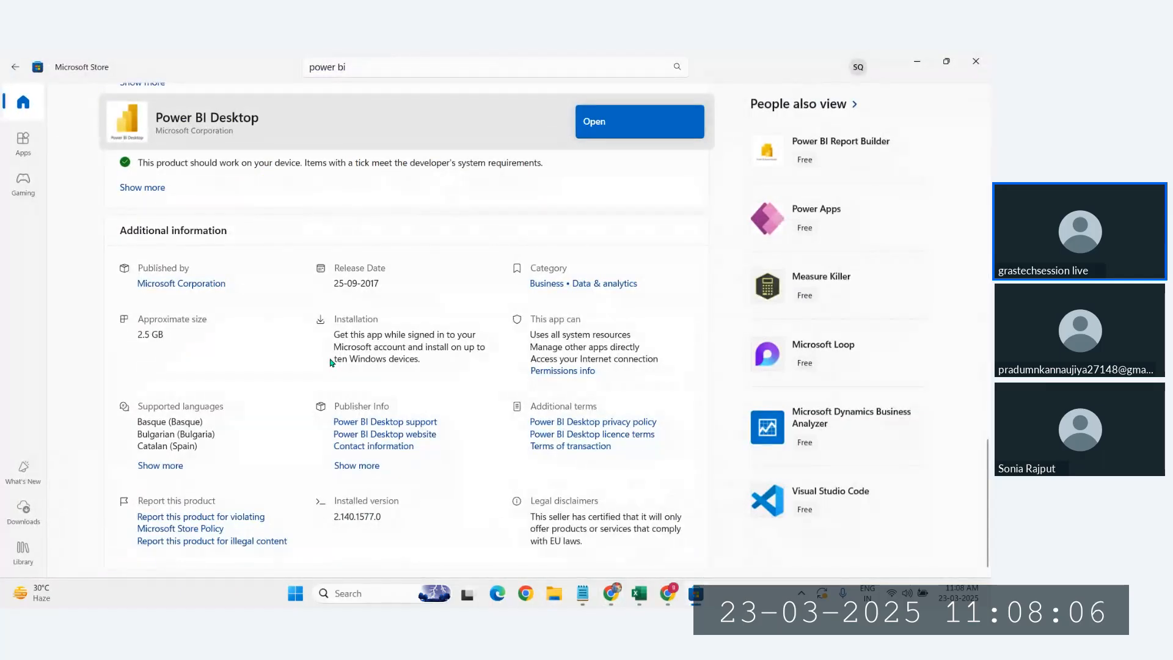
{"action": "scroll", "coordinate": [329, 360], "scroll_direction": "up", "scroll_amount": 10}
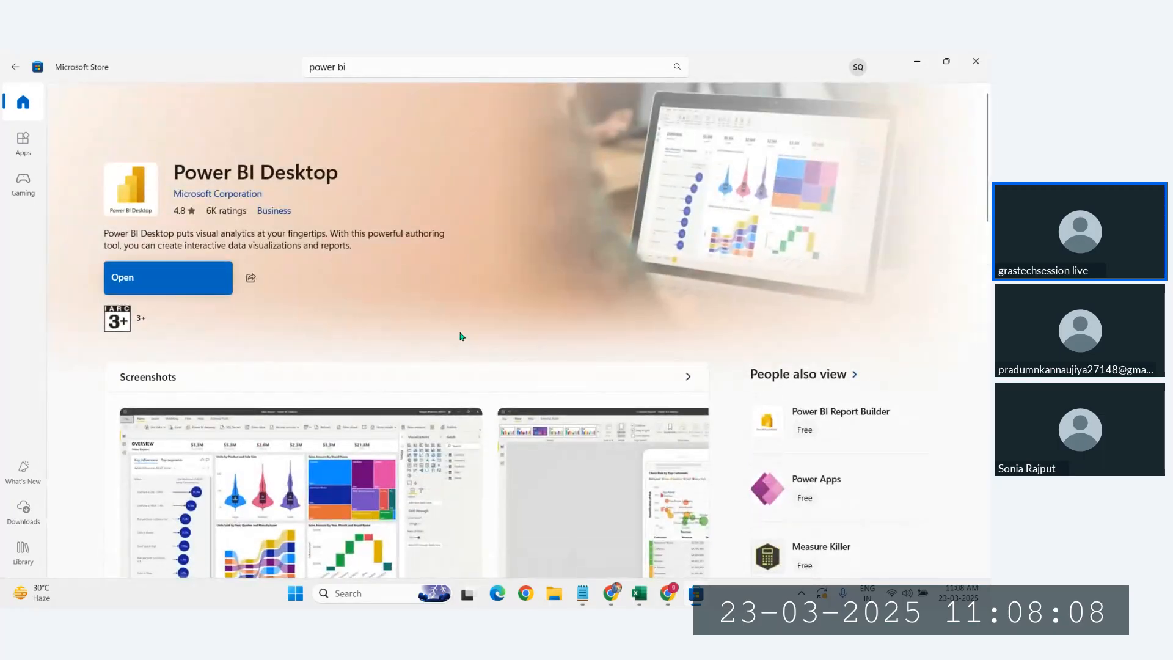
- Minimize the Microsoft Store window and launch Power BI Desktop
{"action": "left_click", "coordinate": [916, 61]}
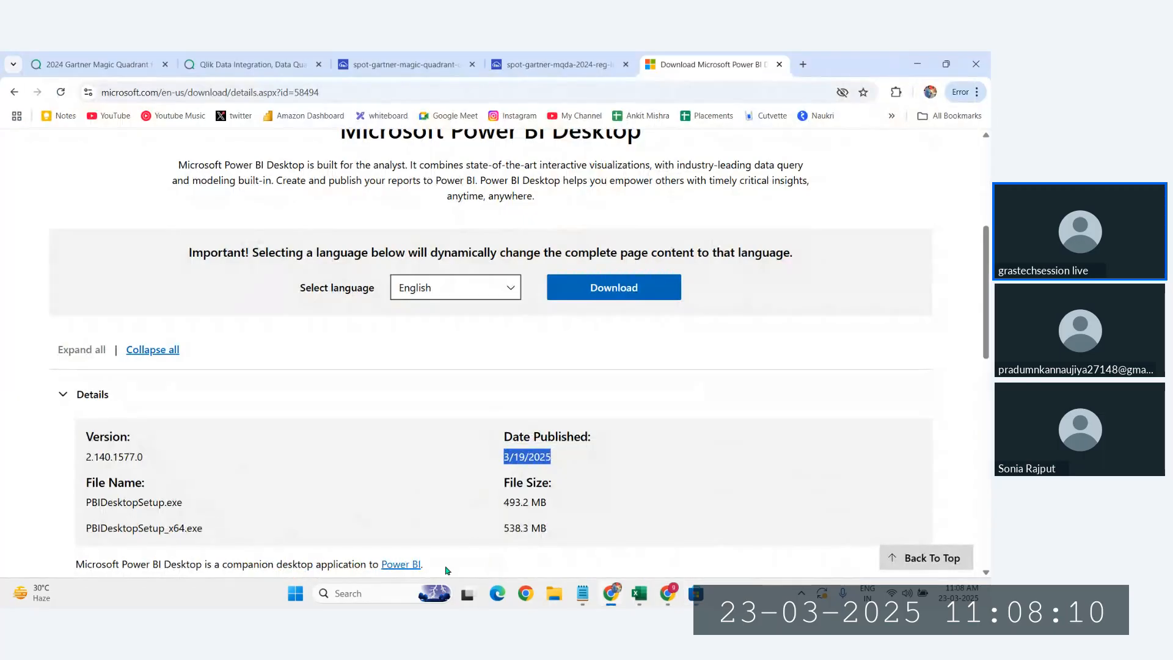
{"action": "left_click", "coordinate": [386, 595]}
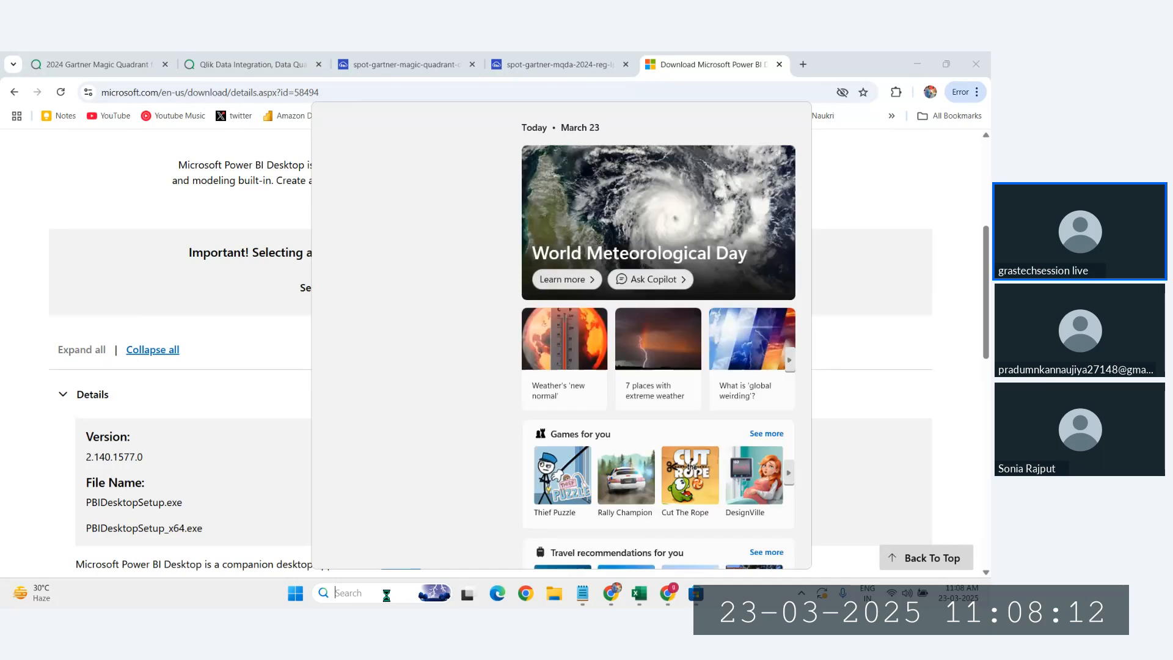
{"action": "type", "text": "p"}
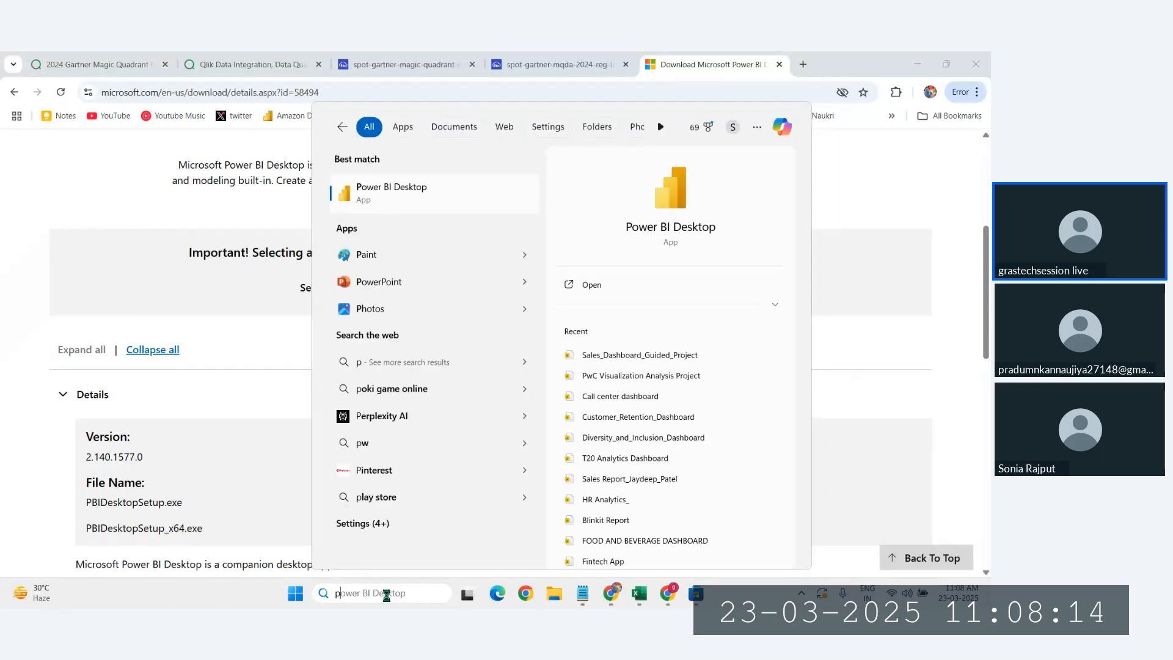
{"action": "left_click", "coordinate": [407, 194]}
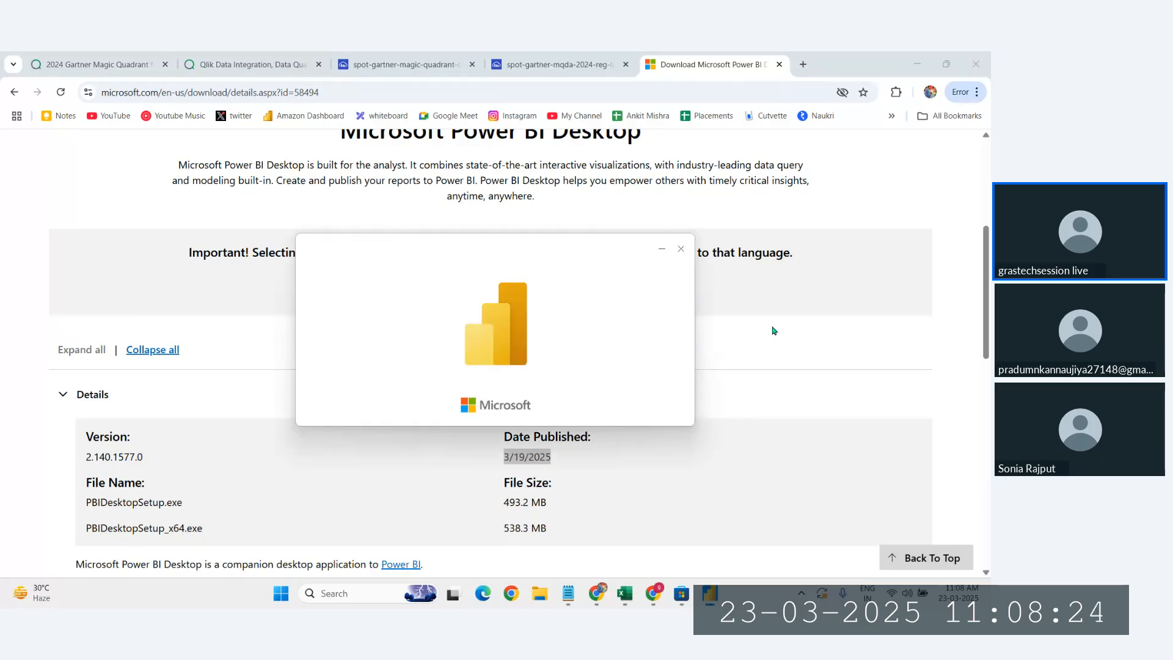
- Search Google in a new Chrome tab for "list of indian companies use powerbi for reports development"
{"action": "key", "text": "ctrl+t"}
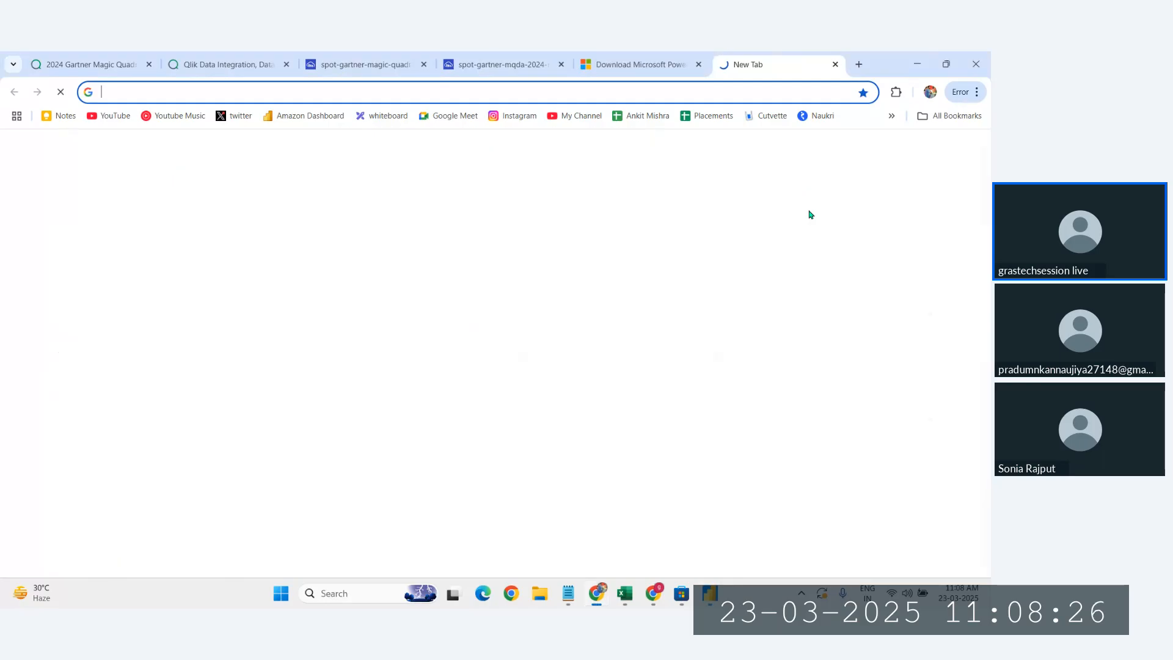
{"action": "type", "text": "indian"}
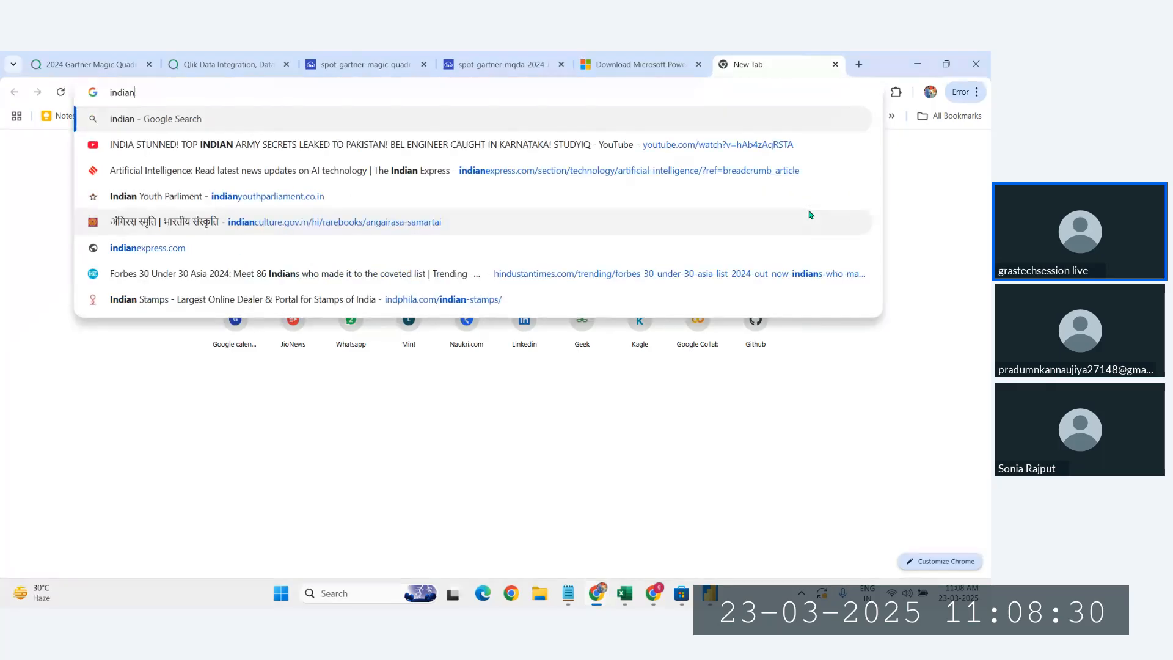
{"action": "key", "text": "ctrl+a"}
{"action": "type", "text": "list of indian cm"}
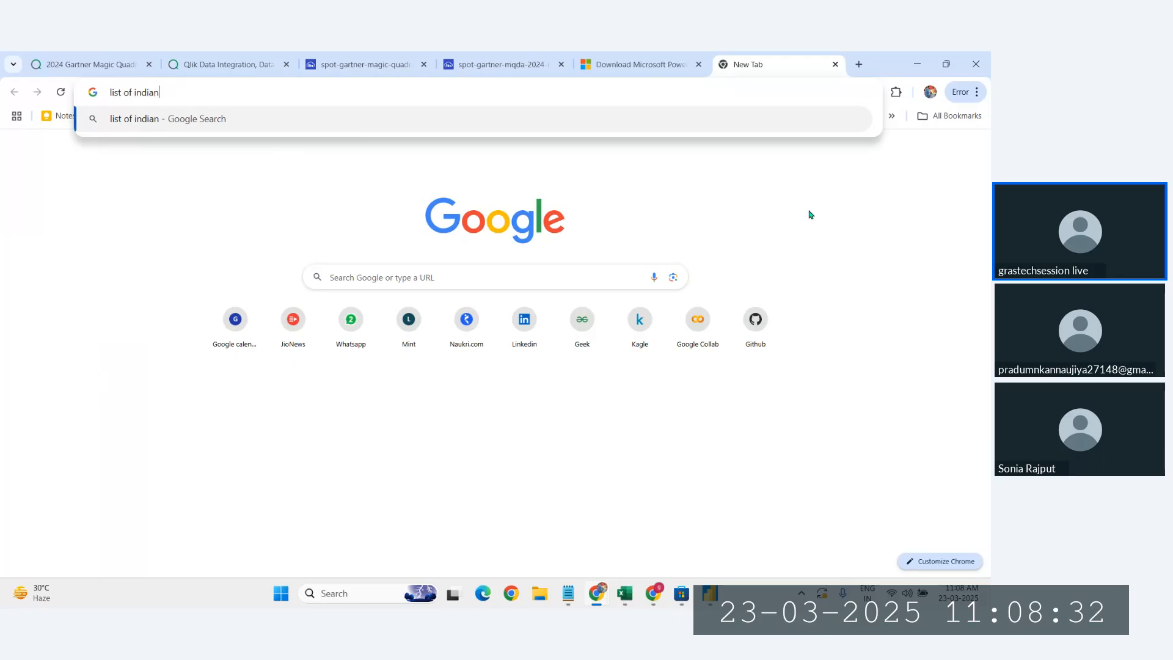
{"action": "key", "text": "BackSpace"}
{"action": "type", "text": "ompanies "}
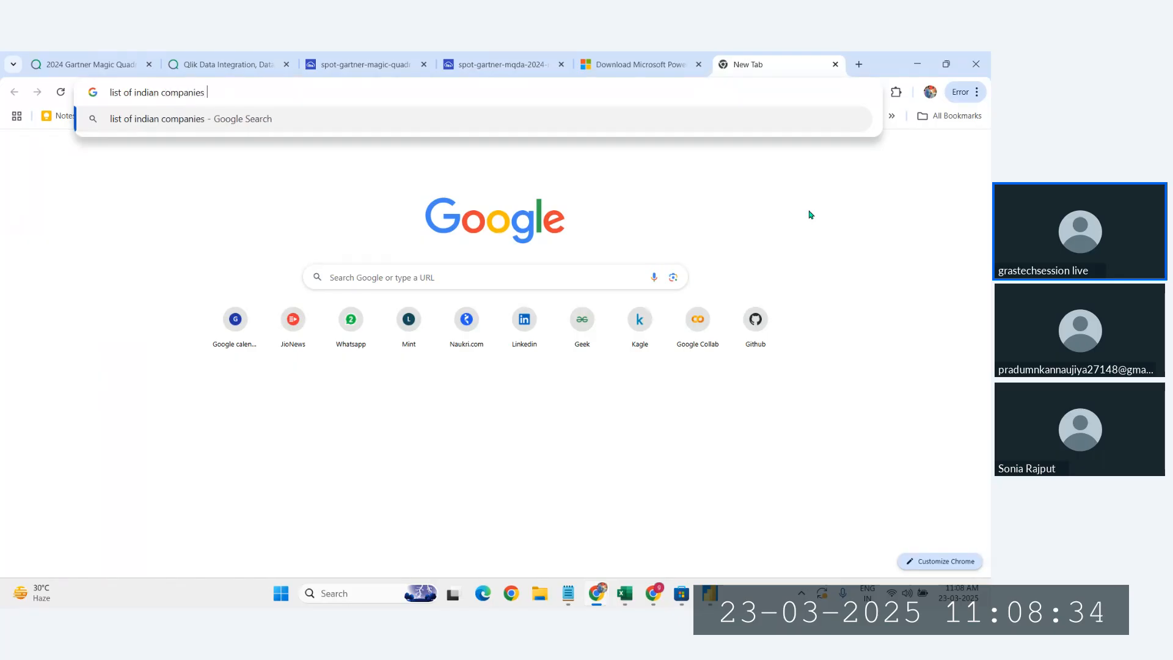
{"action": "type", "text": "use powerb"}
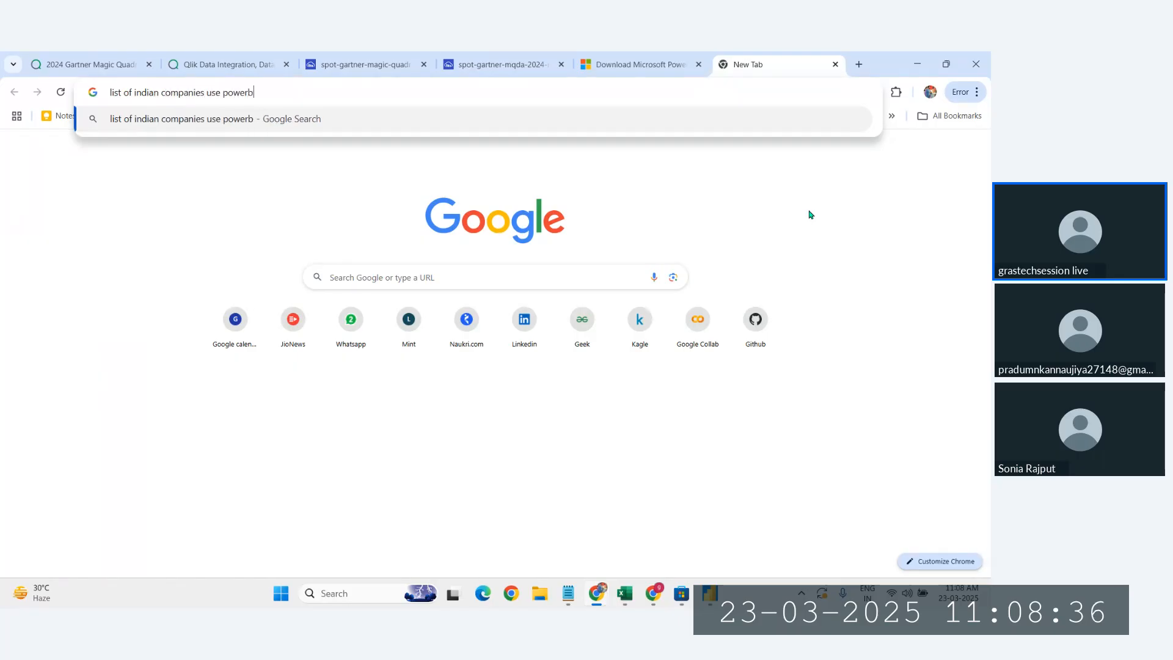
{"action": "type", "text": "i for repor"}
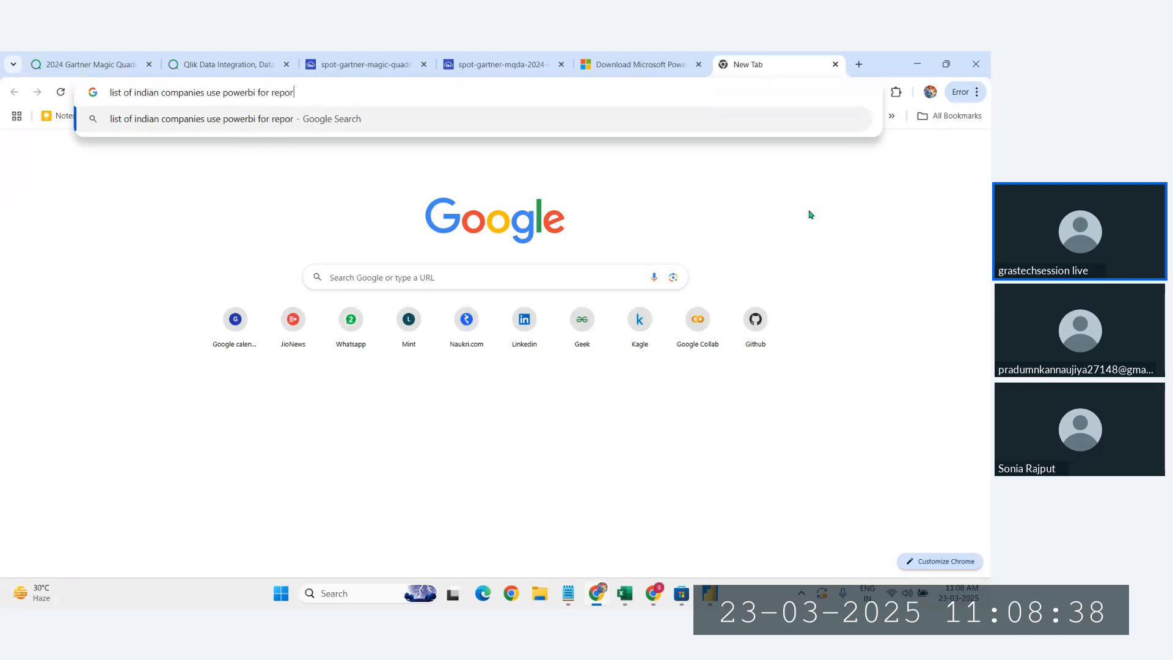
{"action": "type", "text": "ts development"}
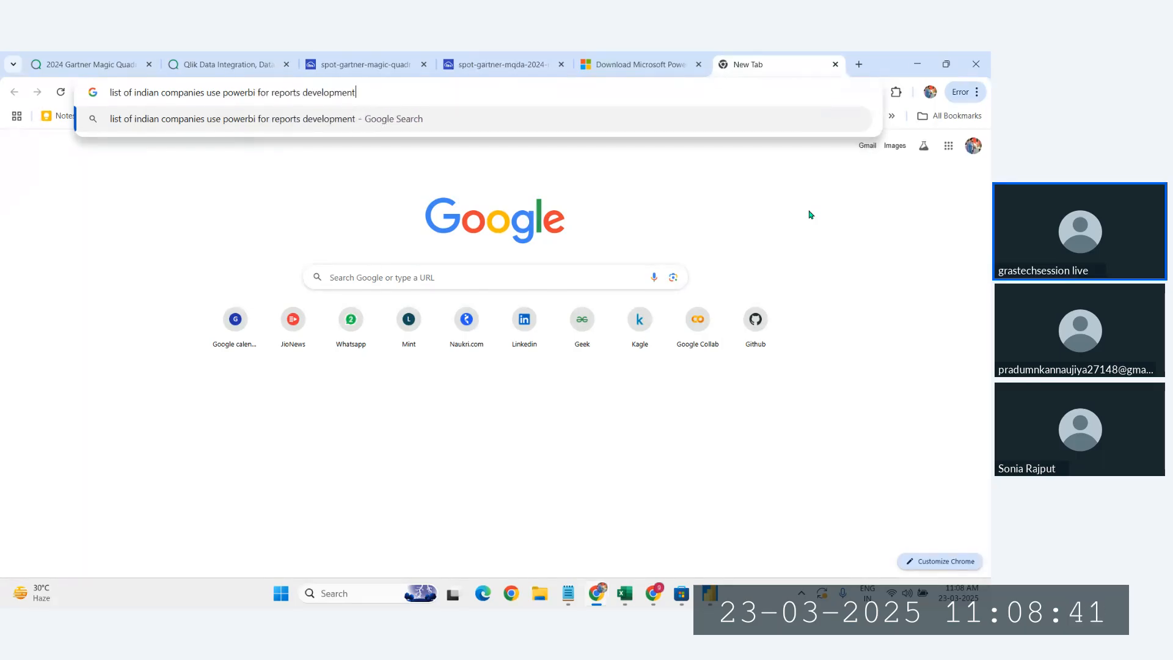
{"action": "key", "text": "Return"}
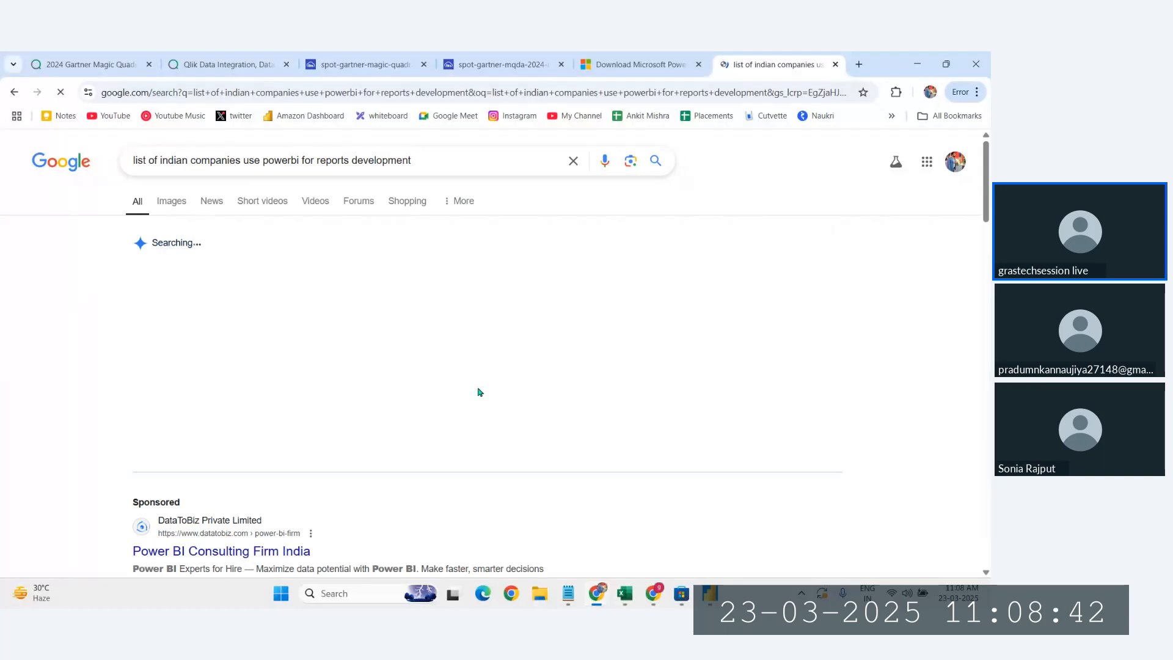
- Look through the results on top companies using Power BI in India and open DataFlair's Power BI Career Opportunities article
{"action": "scroll", "coordinate": [446, 394], "scroll_direction": "down", "scroll_amount": 3}
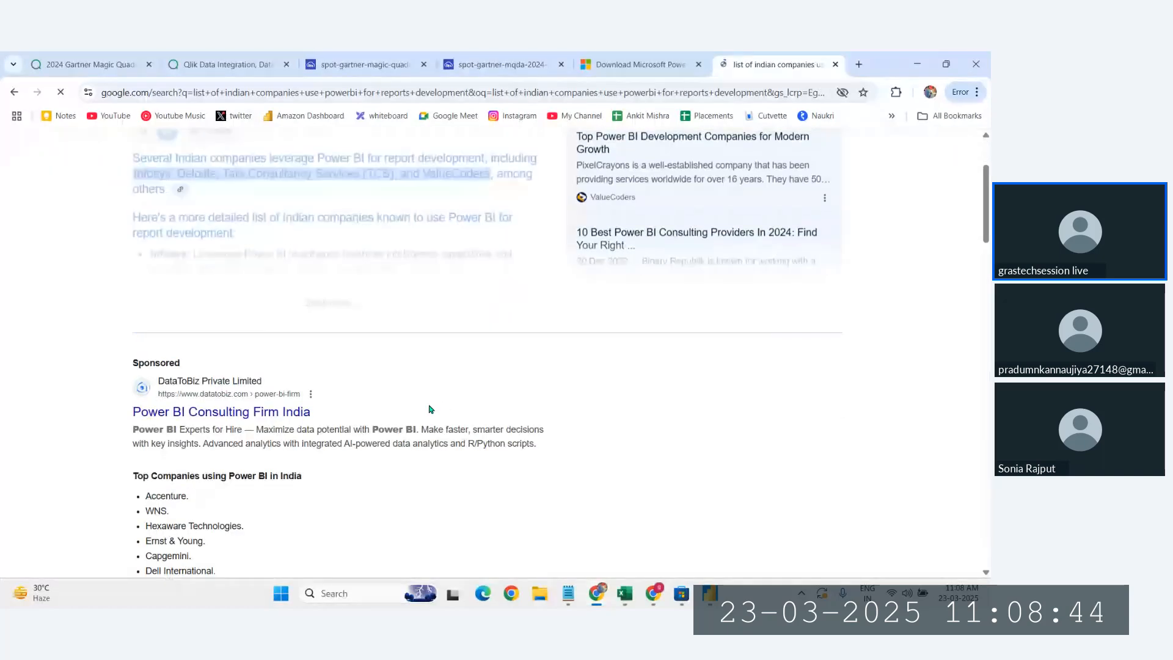
{"action": "scroll", "coordinate": [431, 409], "scroll_direction": "down", "scroll_amount": 3}
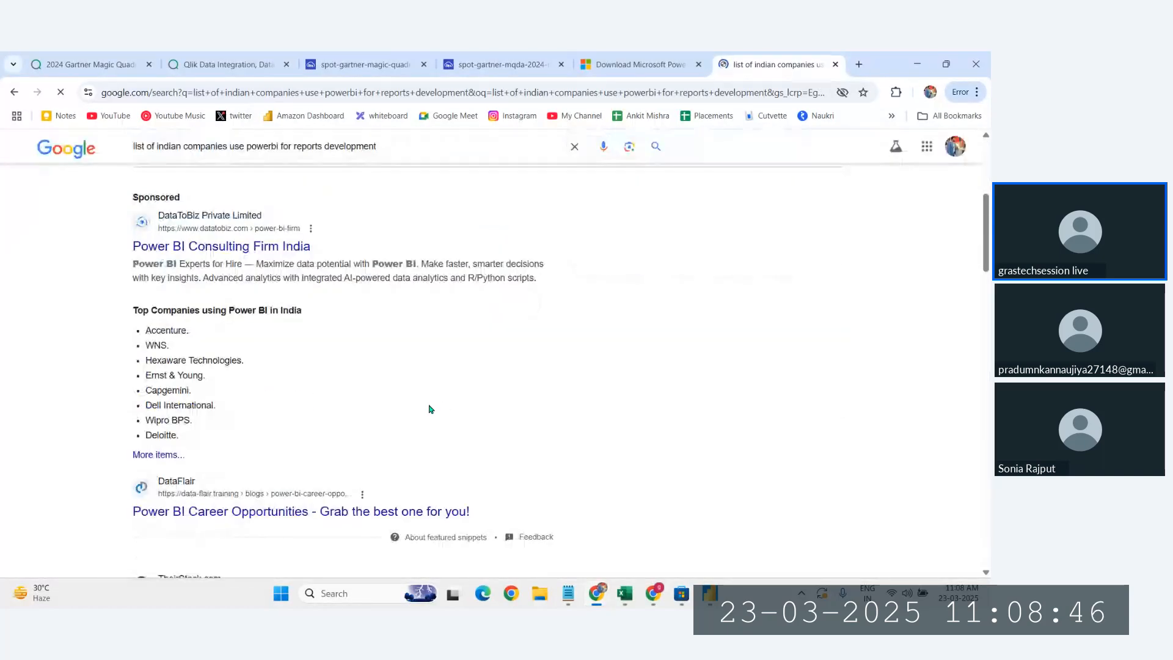
{"action": "scroll", "coordinate": [183, 452], "scroll_direction": "down", "scroll_amount": 1}
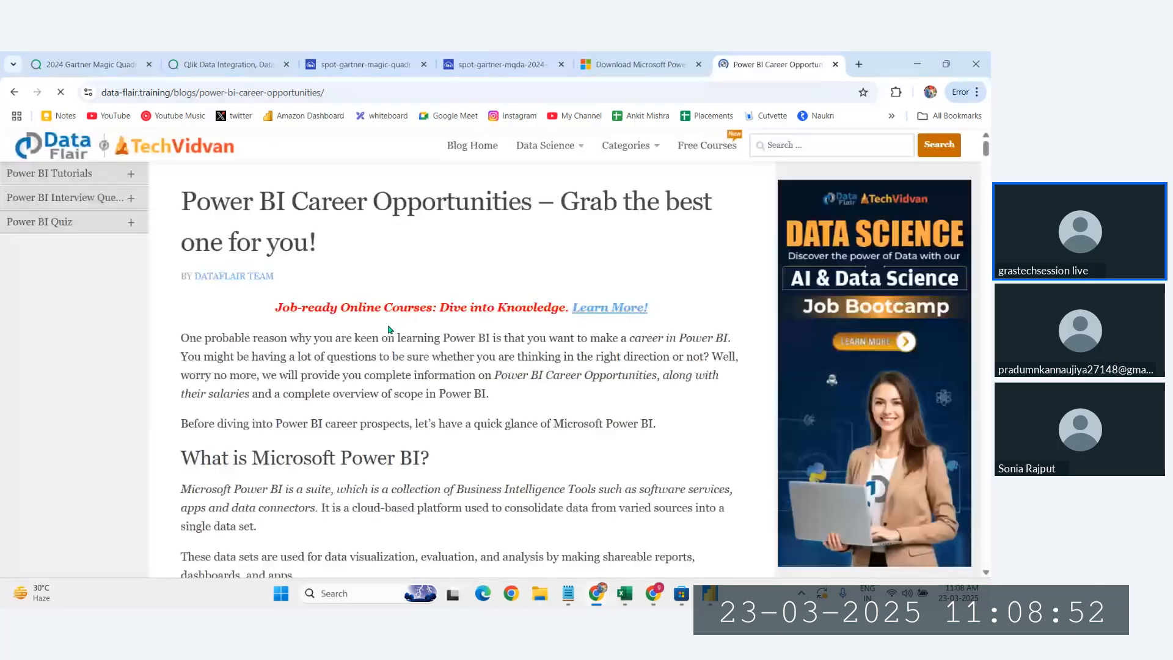
- Skim the article as far as Top Companies using Power BI, and go back to examine the Microsoft Power BI Market Share section
{"action": "scroll", "coordinate": [389, 330], "scroll_direction": "down", "scroll_amount": 10}
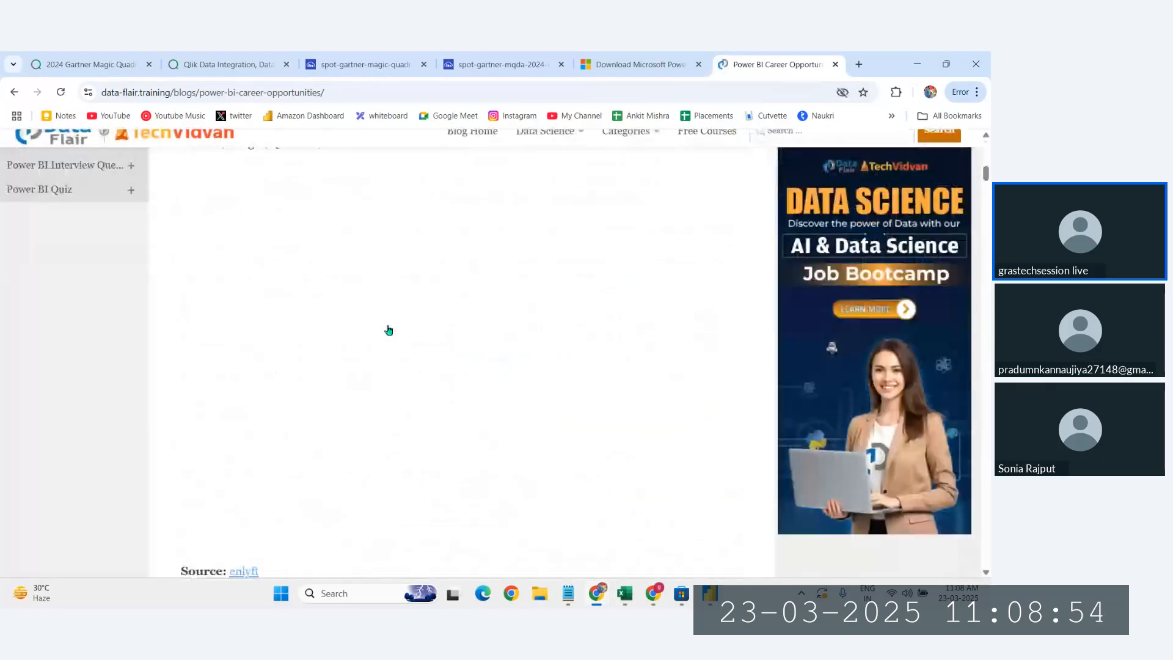
{"action": "scroll", "coordinate": [388, 329], "scroll_direction": "down", "scroll_amount": 5}
{"action": "scroll", "coordinate": [389, 330], "scroll_direction": "down", "scroll_amount": 2}
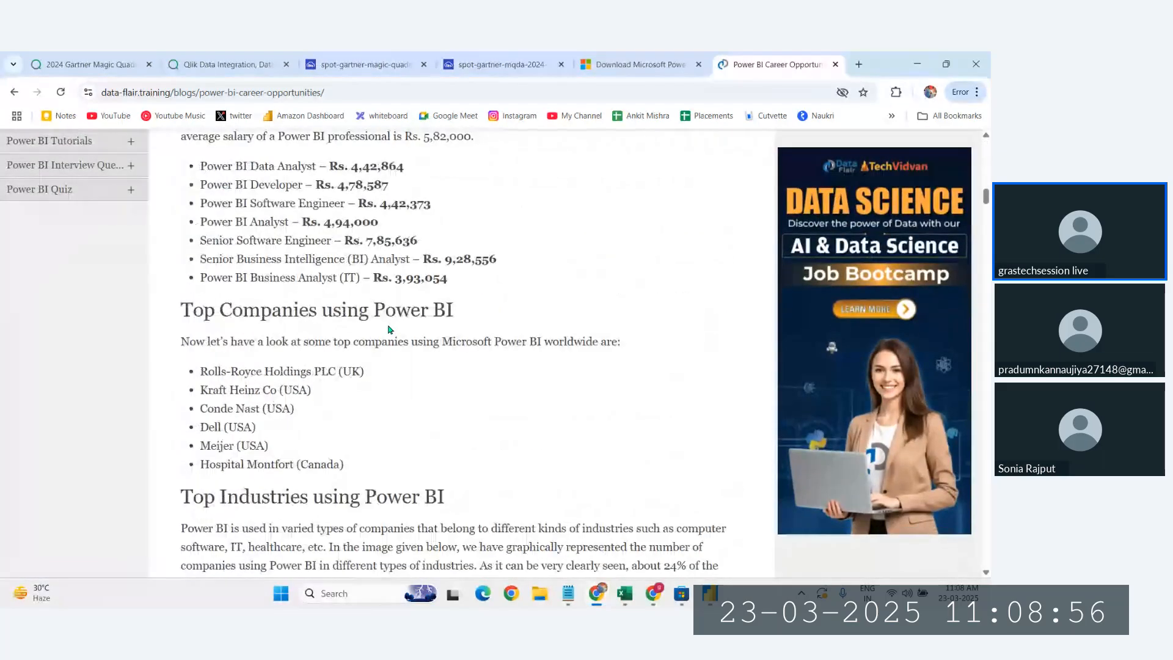
{"action": "scroll", "coordinate": [388, 327], "scroll_direction": "up", "scroll_amount": 10}
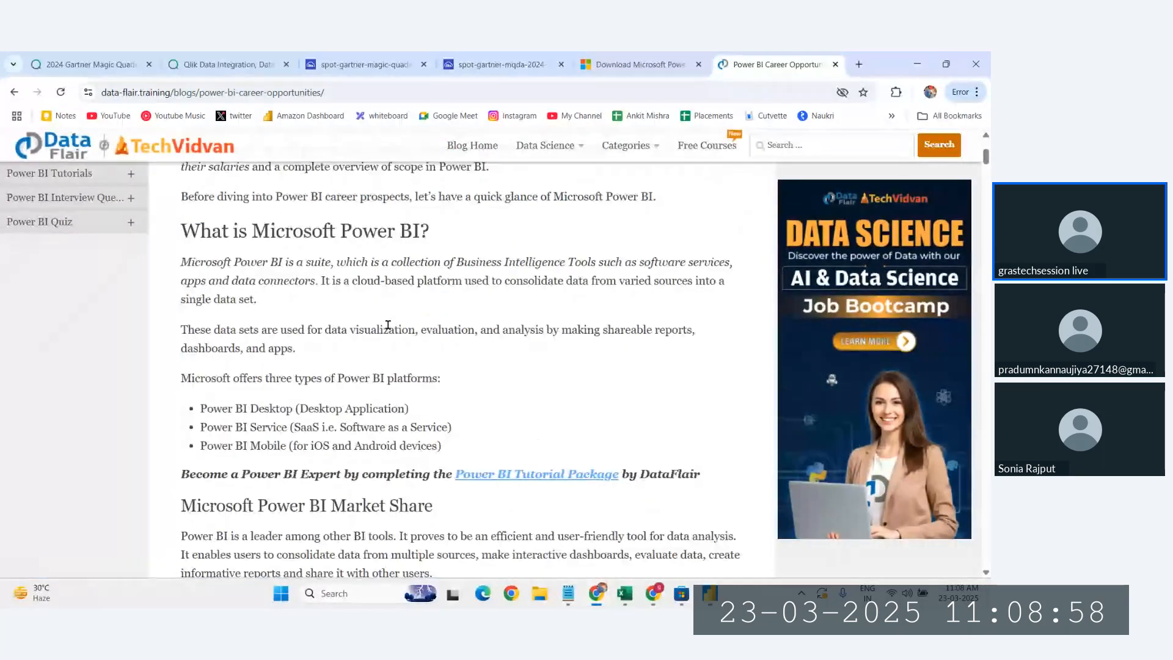
{"action": "scroll", "coordinate": [388, 325], "scroll_direction": "down", "scroll_amount": 6}
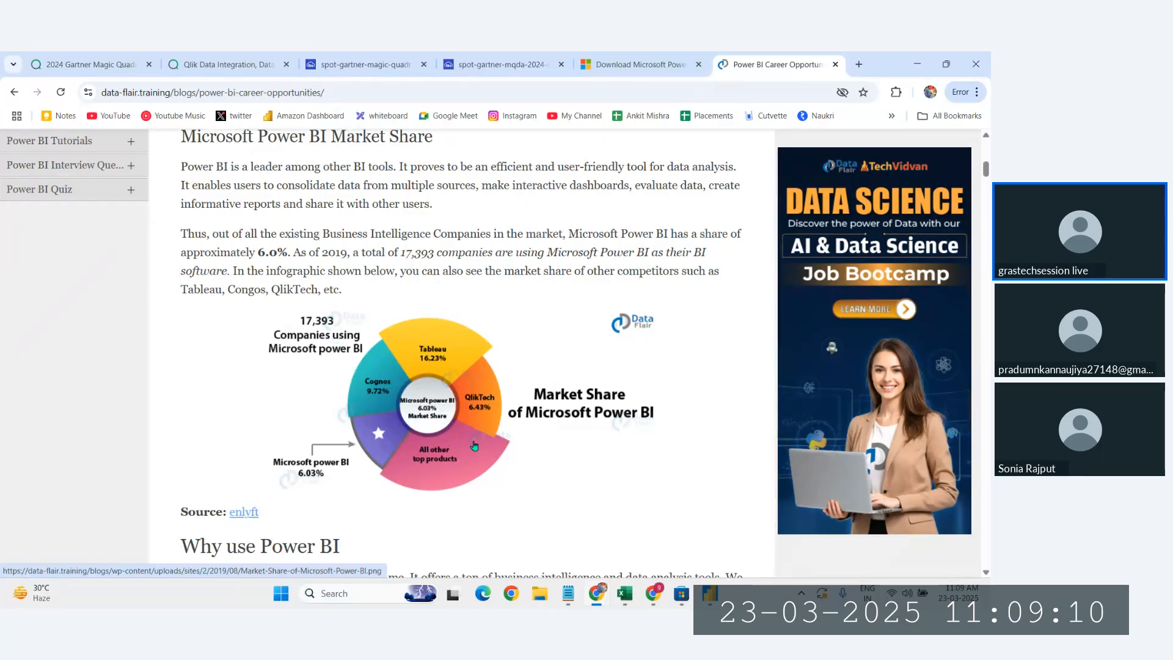
- Go to the average salaries for different job roles and highlight the Power BI Data Analyst salary, followed by the rest of the list
{"action": "scroll", "coordinate": [474, 445], "scroll_direction": "down", "scroll_amount": 8}
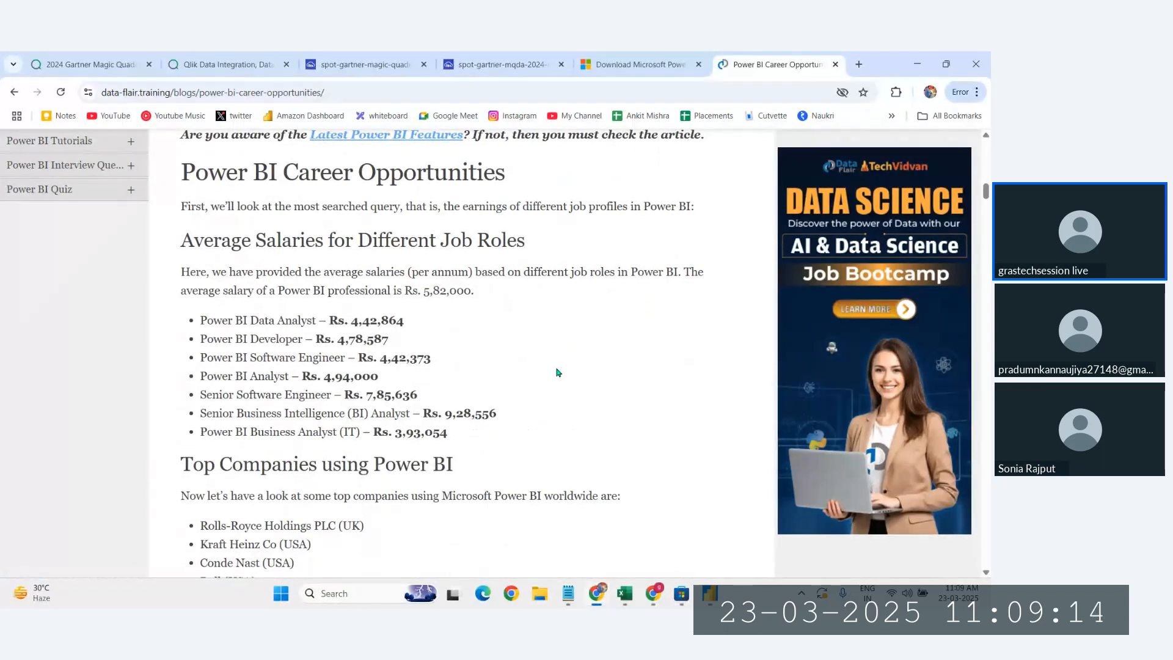
{"action": "scroll", "coordinate": [557, 372], "scroll_direction": "down", "scroll_amount": 1}
{"action": "left_click_drag", "start_coordinate": [228, 290], "coordinate": [404, 293]}
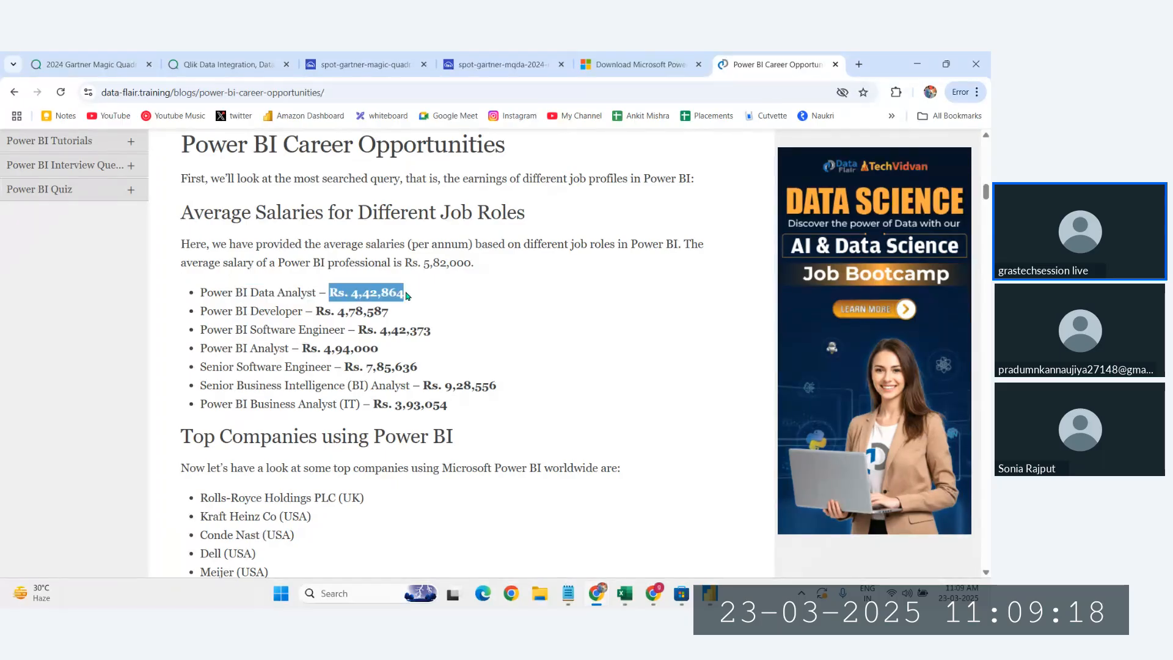
{"action": "left_click", "coordinate": [412, 310]}
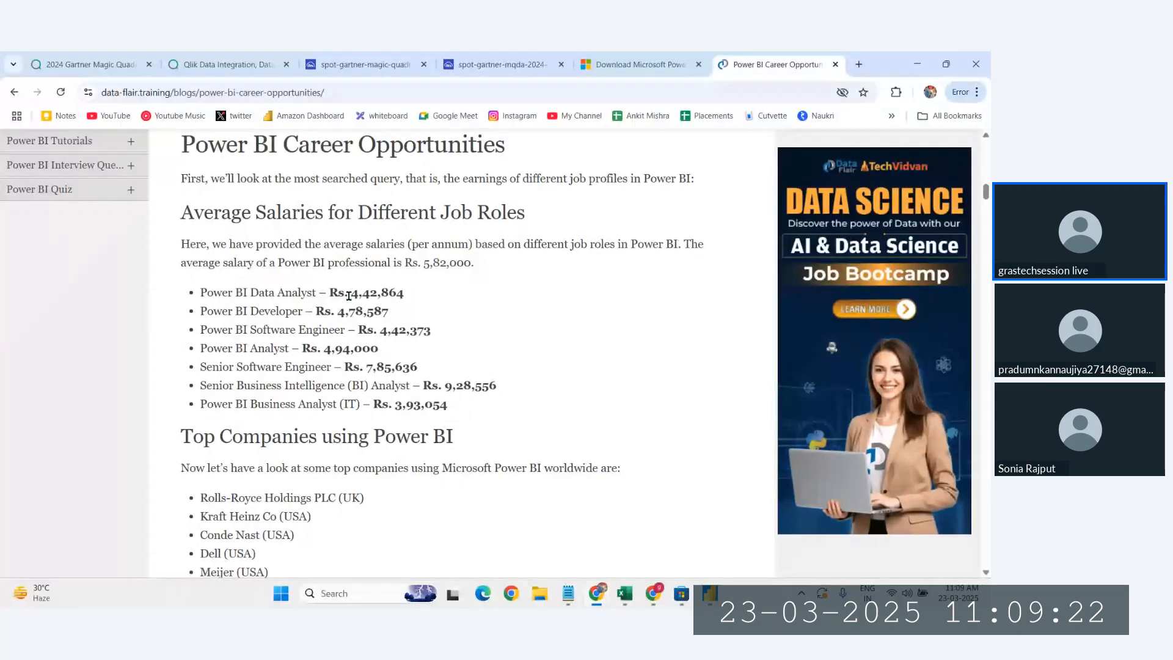
{"action": "left_click_drag", "start_coordinate": [329, 292], "coordinate": [459, 404]}
{"action": "right_click", "coordinate": [459, 403]}
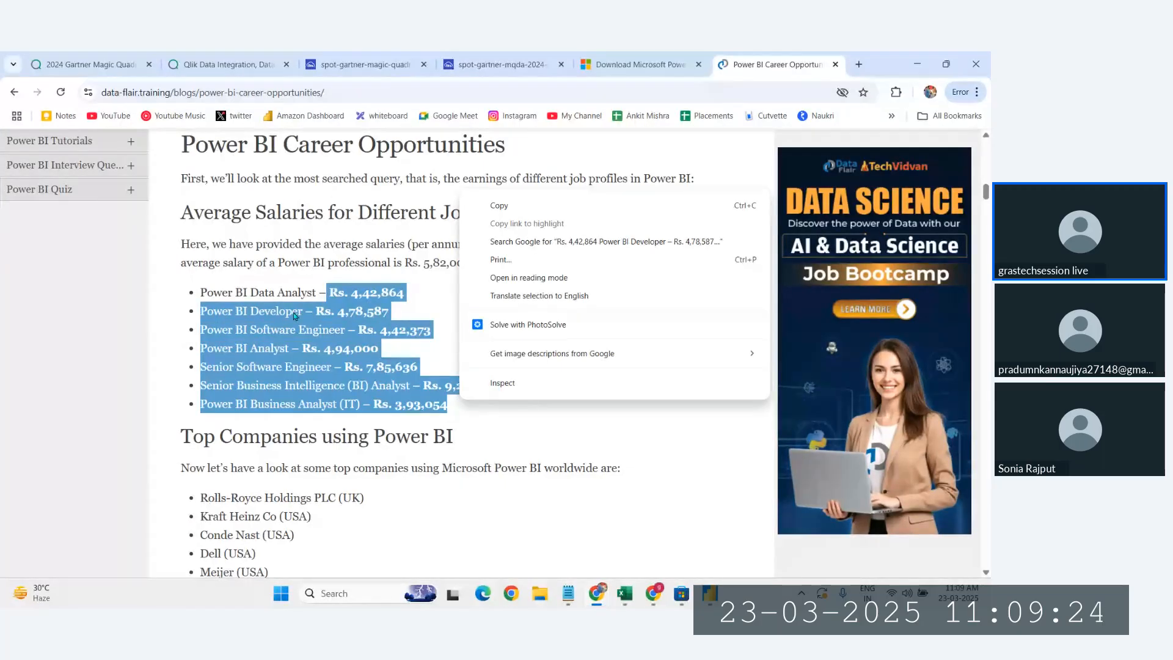
- Point out the job roles in the salary list by highlighting them in turn, including Data Analyst, Developer, Analyst and Business Analyst
{"action": "left_click_drag", "start_coordinate": [233, 292], "coordinate": [317, 292]}
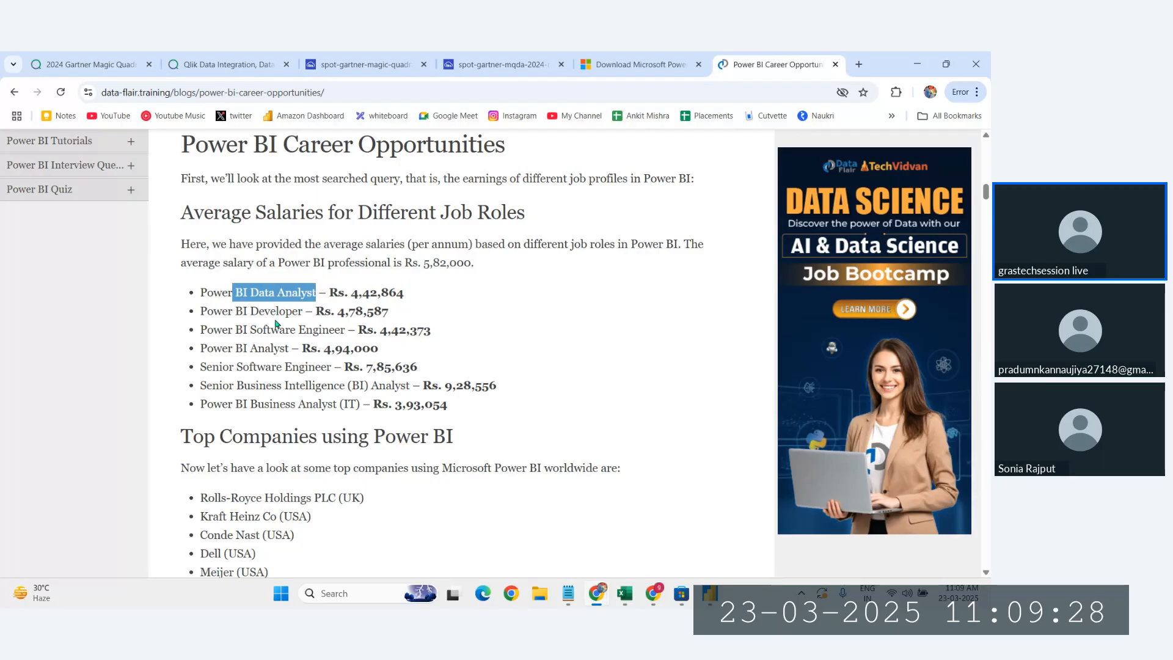
{"action": "left_click_drag", "start_coordinate": [200, 311], "coordinate": [293, 311]}
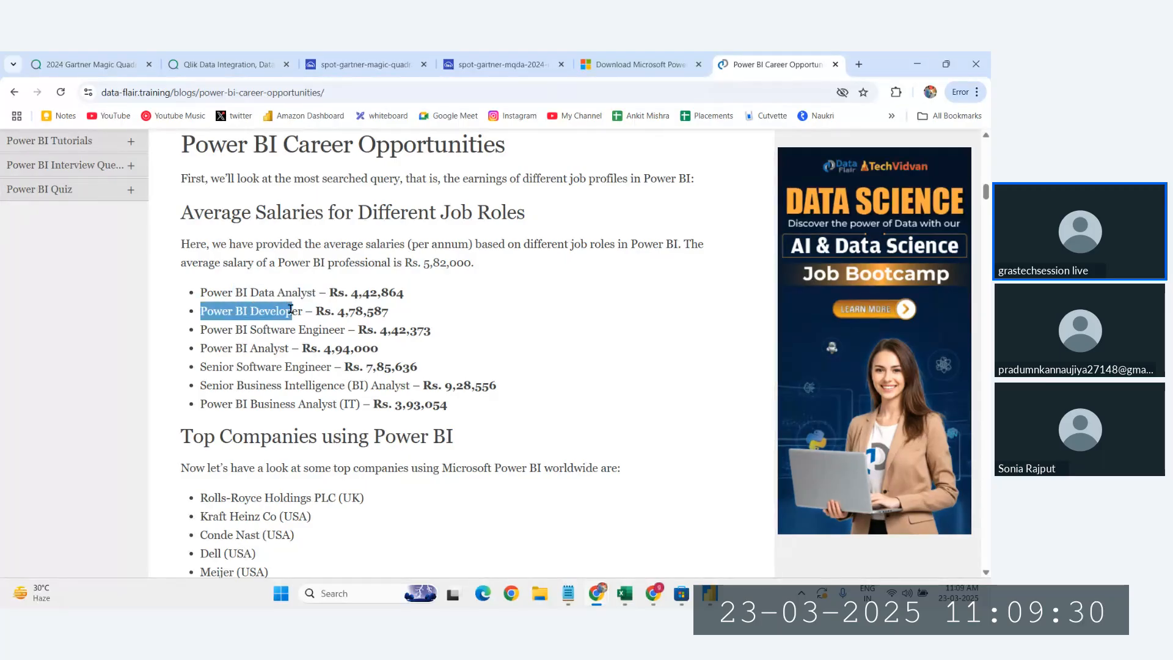
{"action": "left_click_drag", "start_coordinate": [207, 348], "coordinate": [279, 347]}
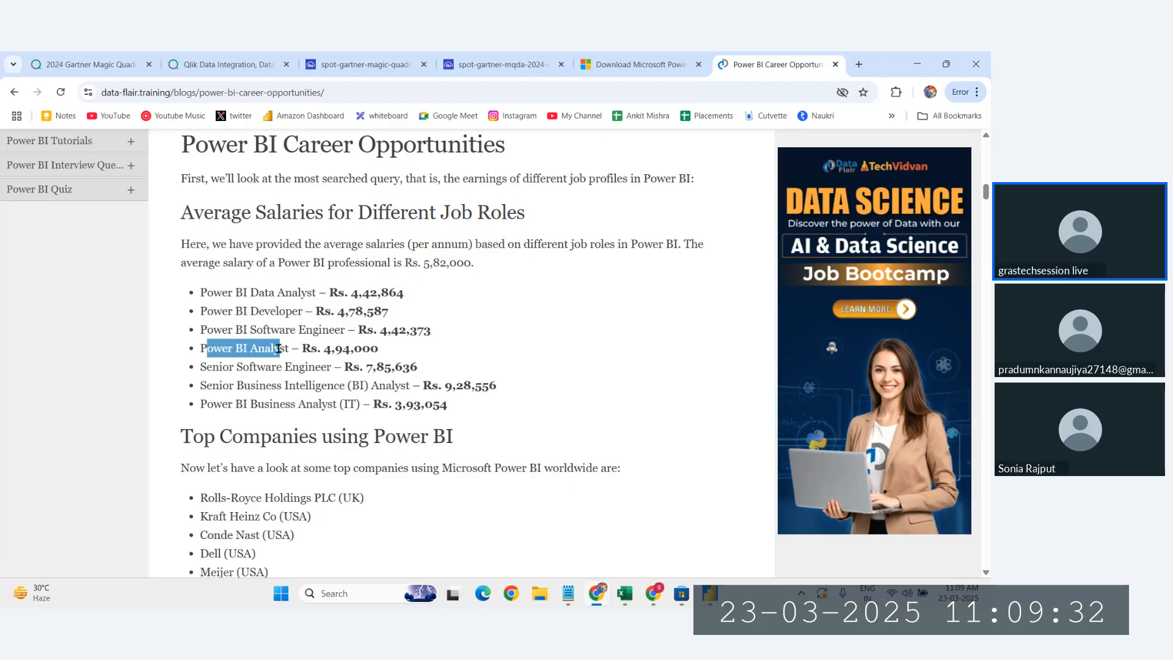
{"action": "left_click_drag", "start_coordinate": [212, 405], "coordinate": [349, 400]}
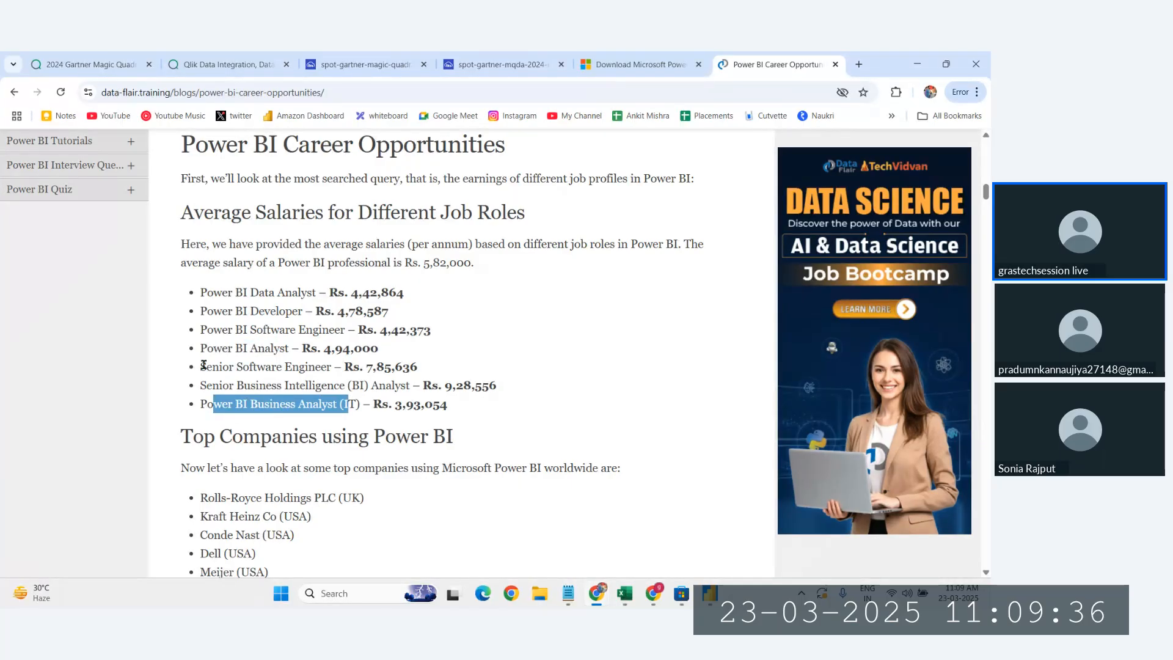
{"action": "left_click_drag", "start_coordinate": [207, 367], "coordinate": [275, 390]}
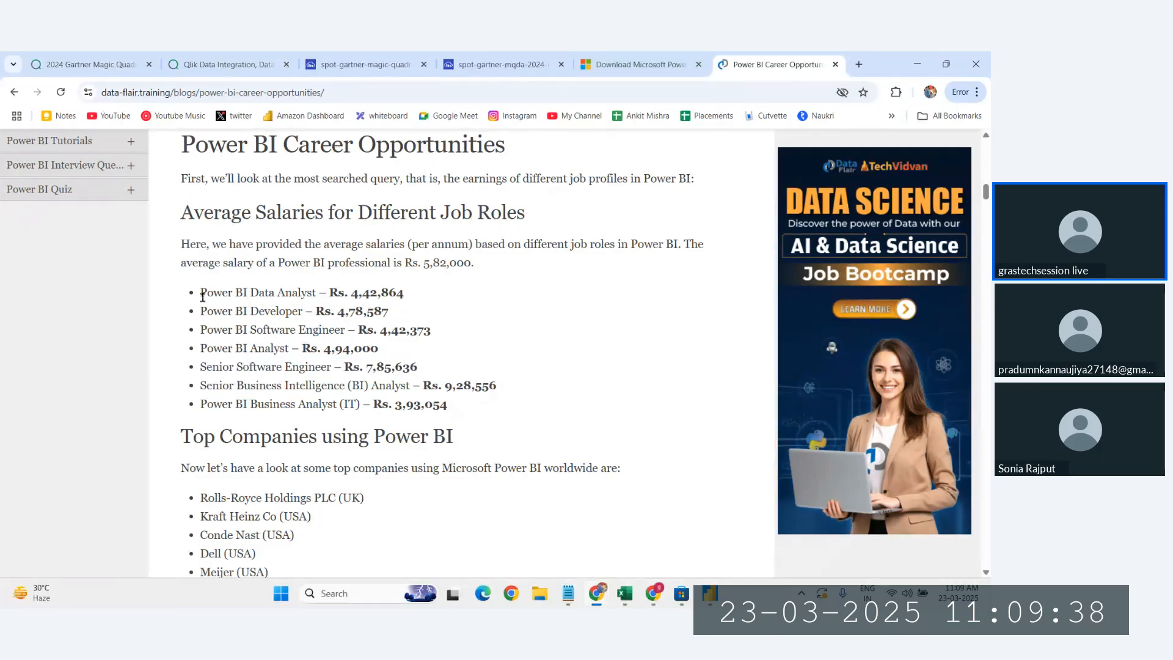
{"action": "left_click_drag", "start_coordinate": [203, 295], "coordinate": [301, 385]}
{"action": "left_click", "coordinate": [219, 369]}
- Read the Top Companies using Power BI list, highlighting the Rolls-Royce Holdings PLC entry and clearing the highlight
{"action": "scroll", "coordinate": [327, 379], "scroll_direction": "down", "scroll_amount": 3}
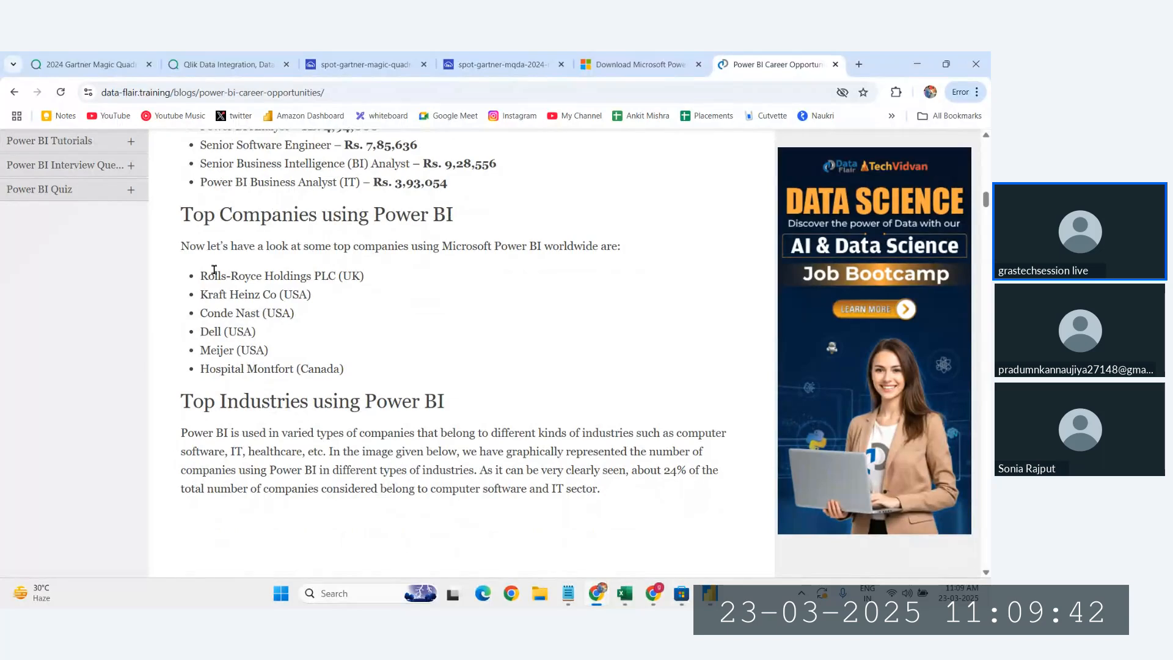
{"action": "left_click_drag", "start_coordinate": [203, 269], "coordinate": [384, 280]}
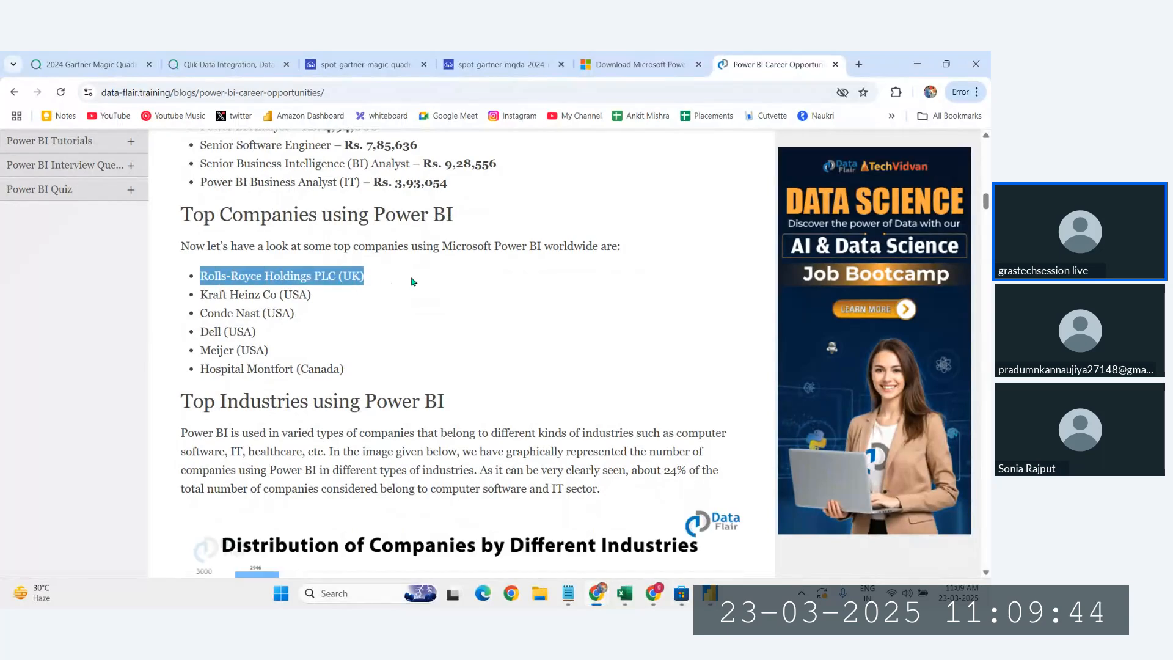
{"action": "left_click", "coordinate": [312, 281]}
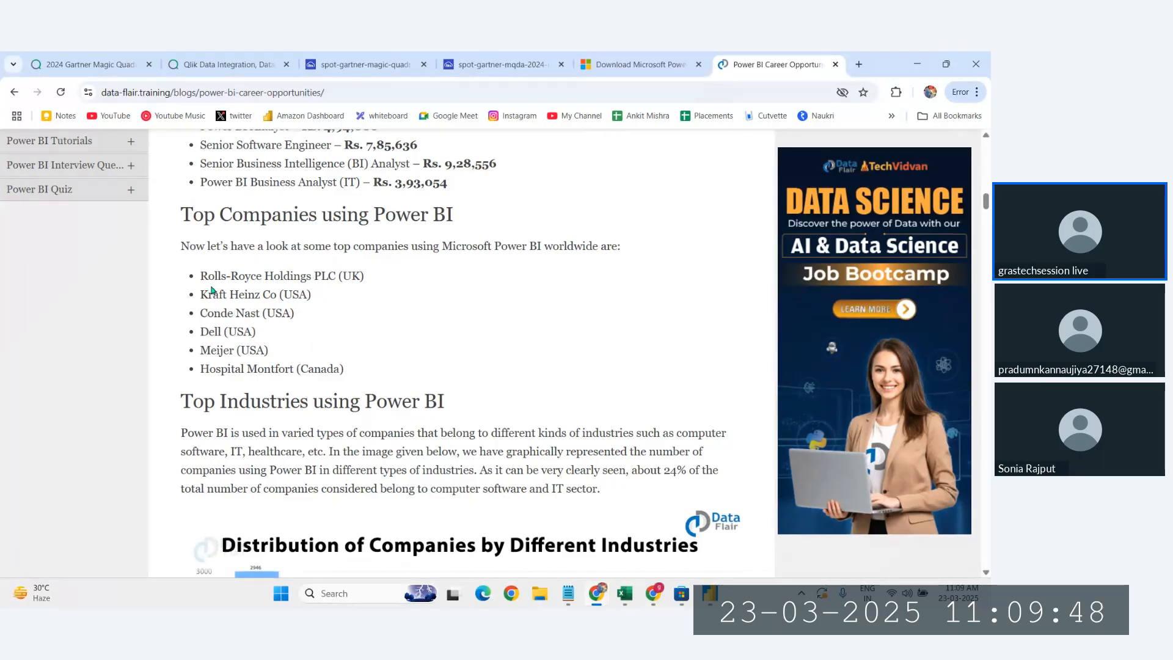
- Highlight the Rolls-Royce and Kraft Heinz entries, close the advertisement pop-up, and examine the Distribution of Companies by Different Industries chart
{"action": "left_click_drag", "start_coordinate": [202, 270], "coordinate": [400, 293]}
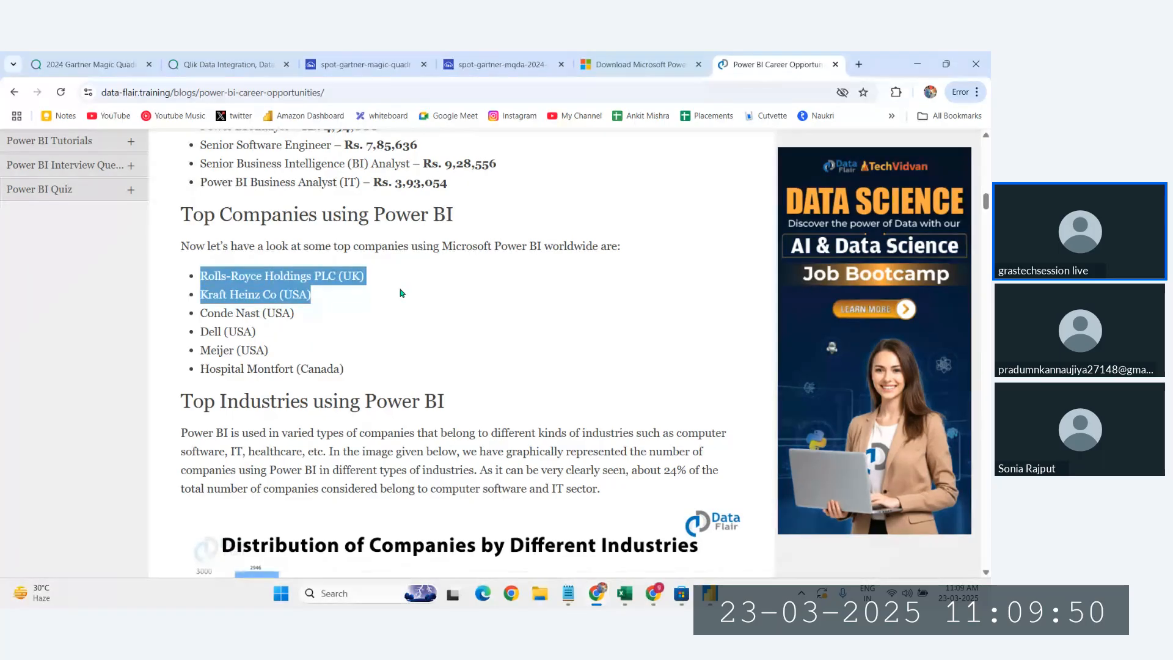
{"action": "scroll", "coordinate": [401, 293], "scroll_direction": "down", "scroll_amount": 6}
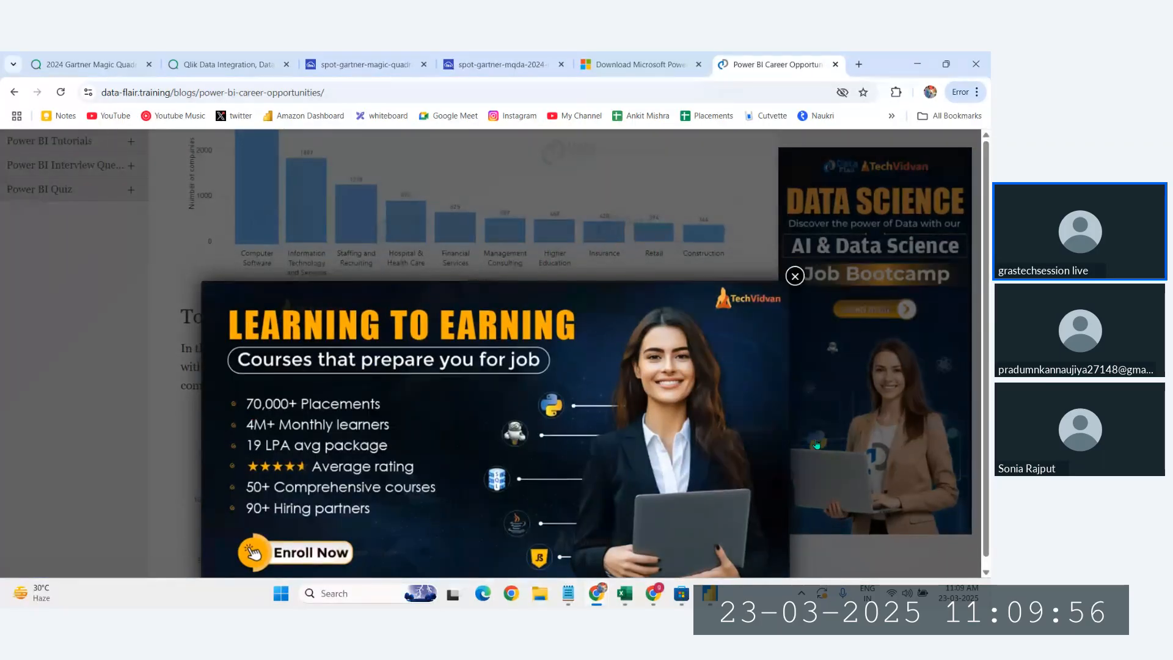
{"action": "left_click", "coordinate": [795, 276]}
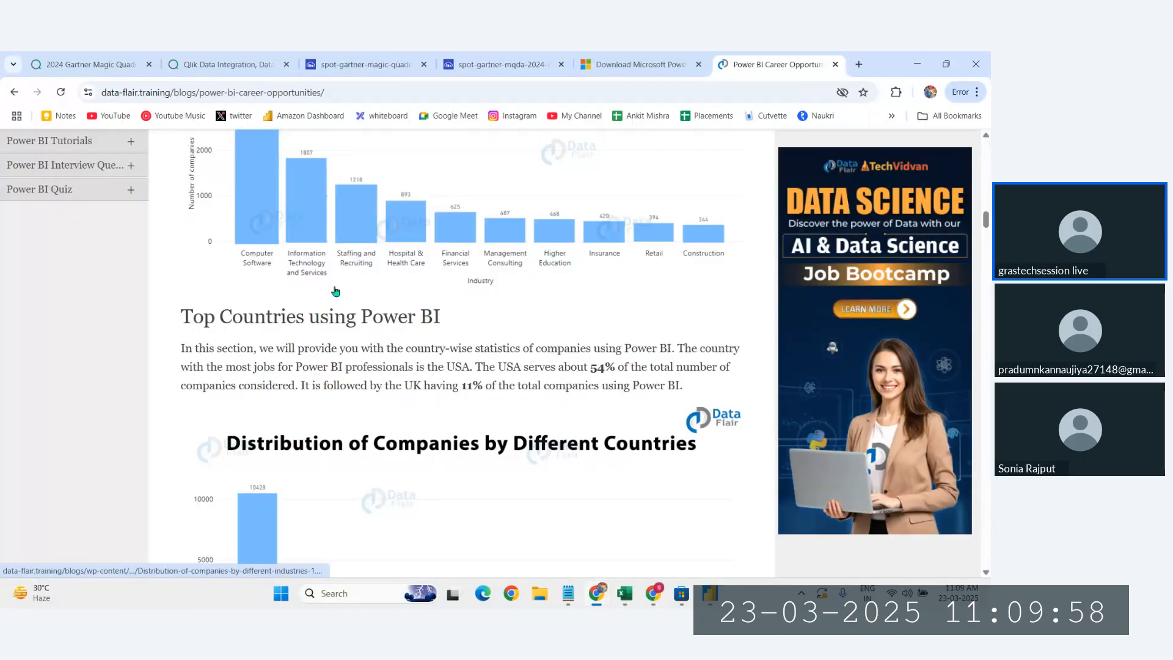
{"action": "scroll", "coordinate": [305, 312], "scroll_direction": "up", "scroll_amount": 1}
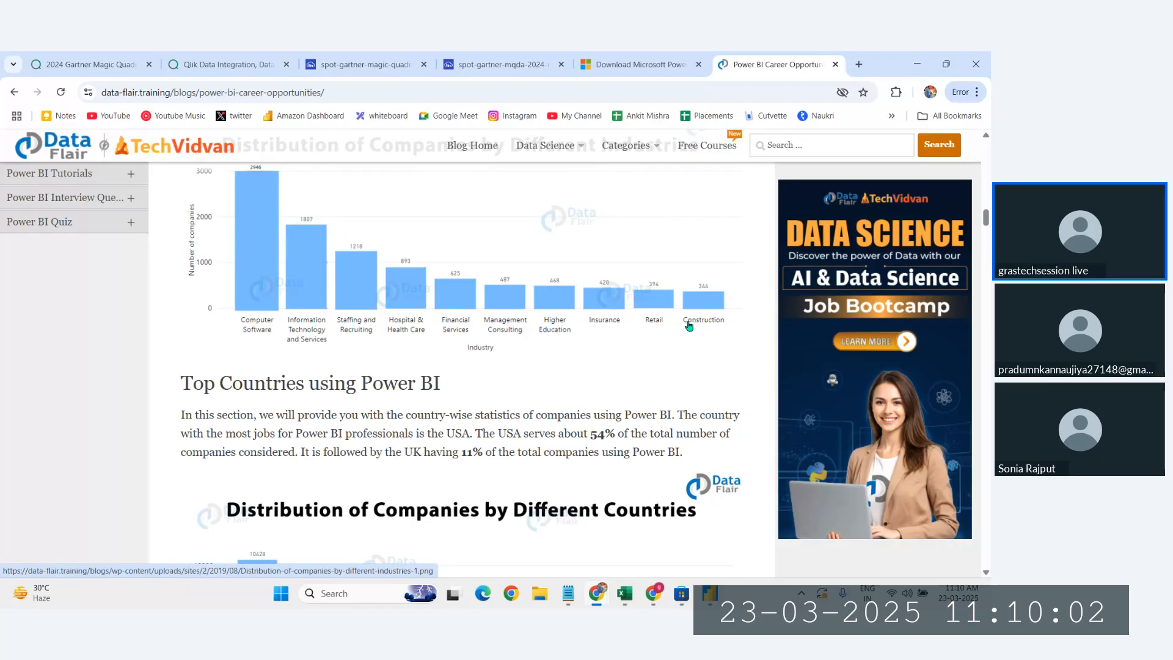
{"action": "scroll", "coordinate": [688, 325], "scroll_direction": "down", "scroll_amount": 1}
- Go to the Based on Employee Size section and enlarge the page to examine the company distribution chart
{"action": "scroll", "coordinate": [211, 312], "scroll_direction": "down", "scroll_amount": 8}
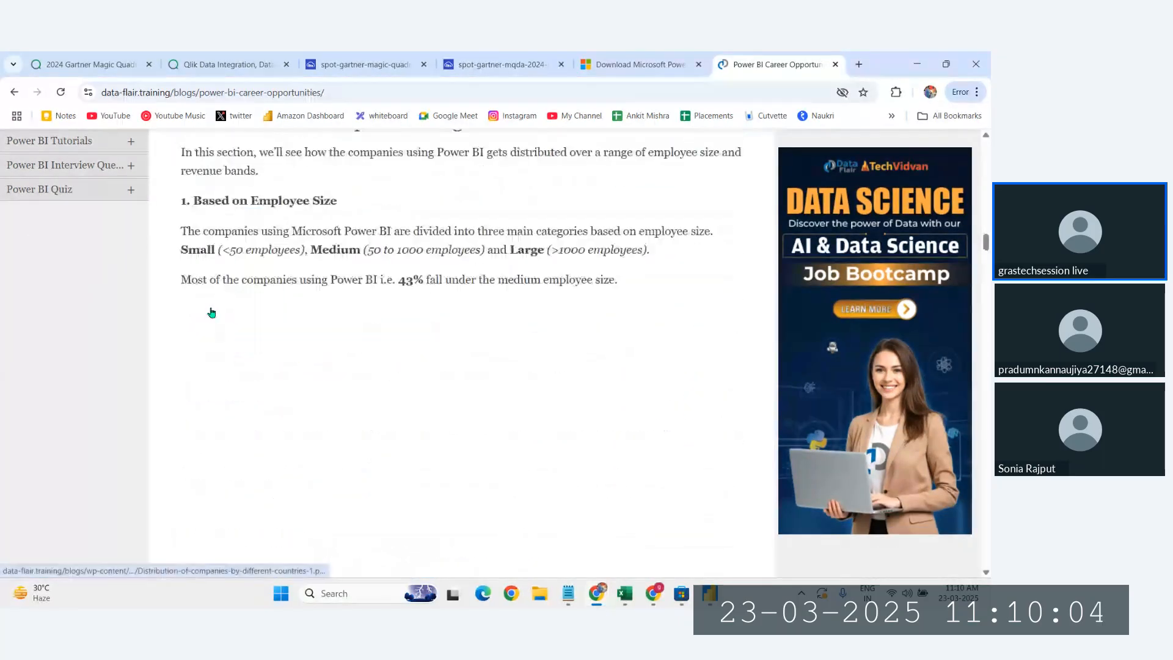
{"action": "scroll", "coordinate": [210, 311], "scroll_direction": "down", "scroll_amount": 2}
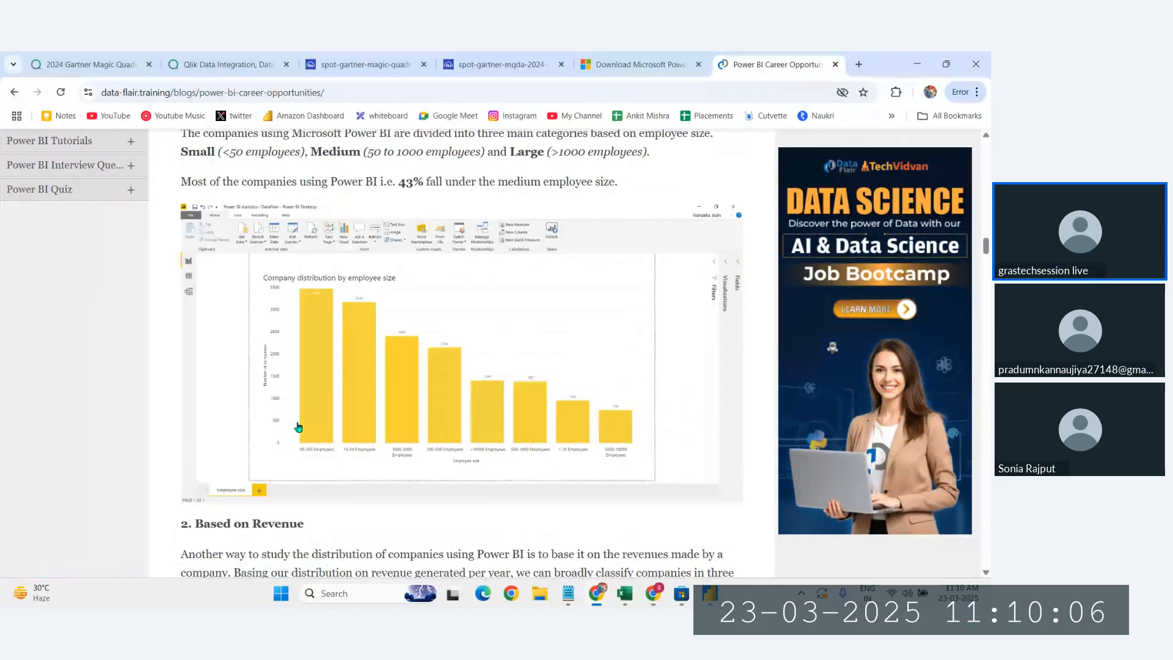
{"action": "scroll", "coordinate": [306, 336], "scroll_direction": "up", "scroll_amount": 2, "text": "ctrl"}
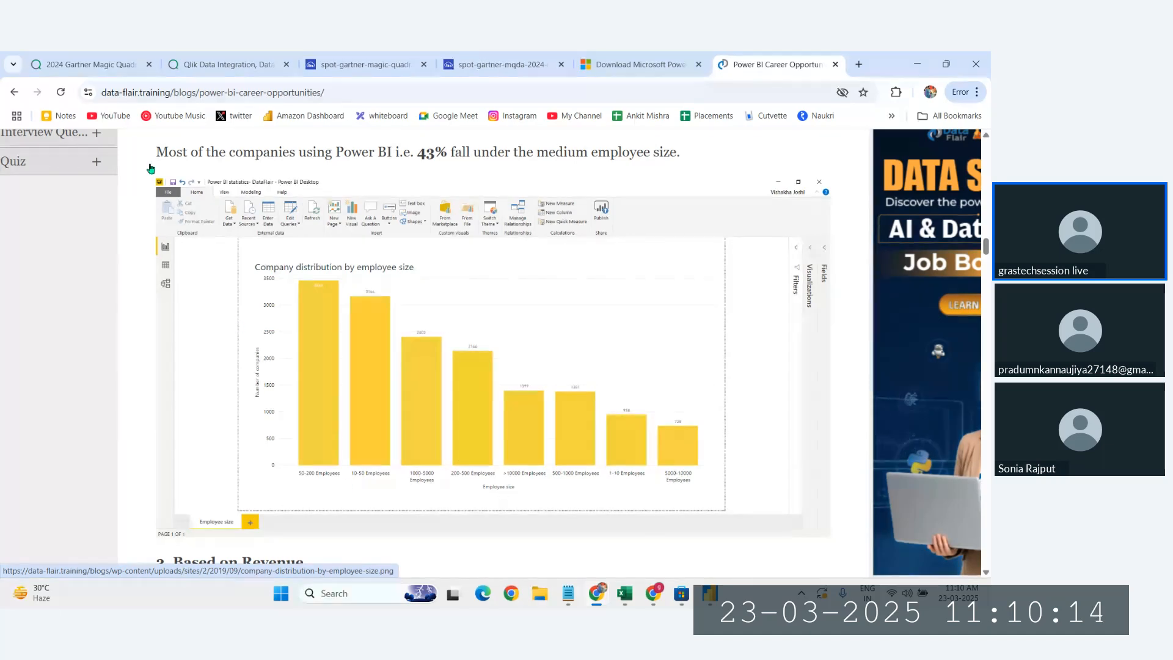
- Return to the Google results on Indian companies using Power BI, skim them, and show the image results for the same query
{"action": "left_click", "coordinate": [12, 93]}
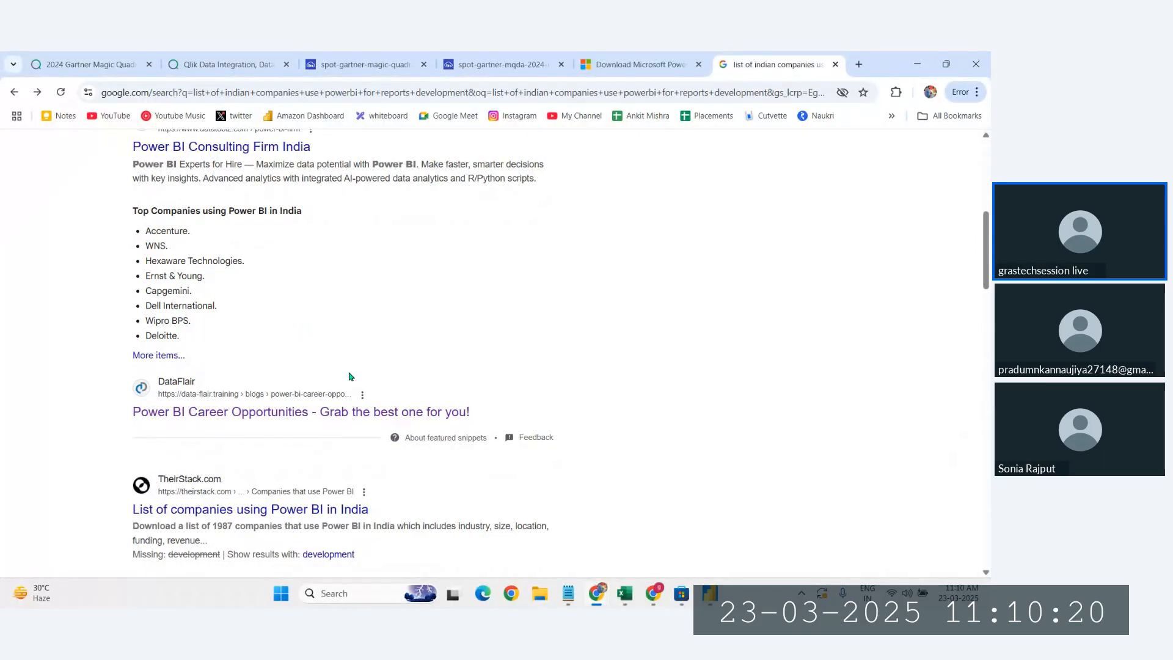
{"action": "scroll", "coordinate": [350, 377], "scroll_direction": "down", "scroll_amount": 1}
{"action": "scroll", "coordinate": [351, 377], "scroll_direction": "down", "scroll_amount": 1}
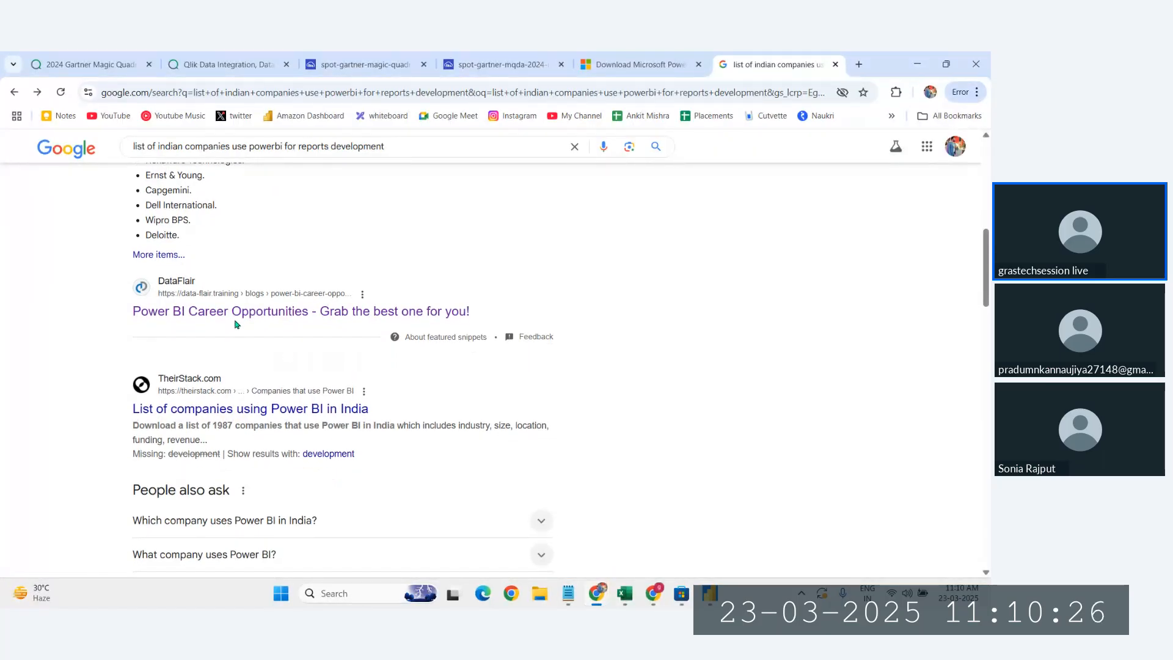
{"action": "scroll", "coordinate": [245, 333], "scroll_direction": "down", "scroll_amount": 2}
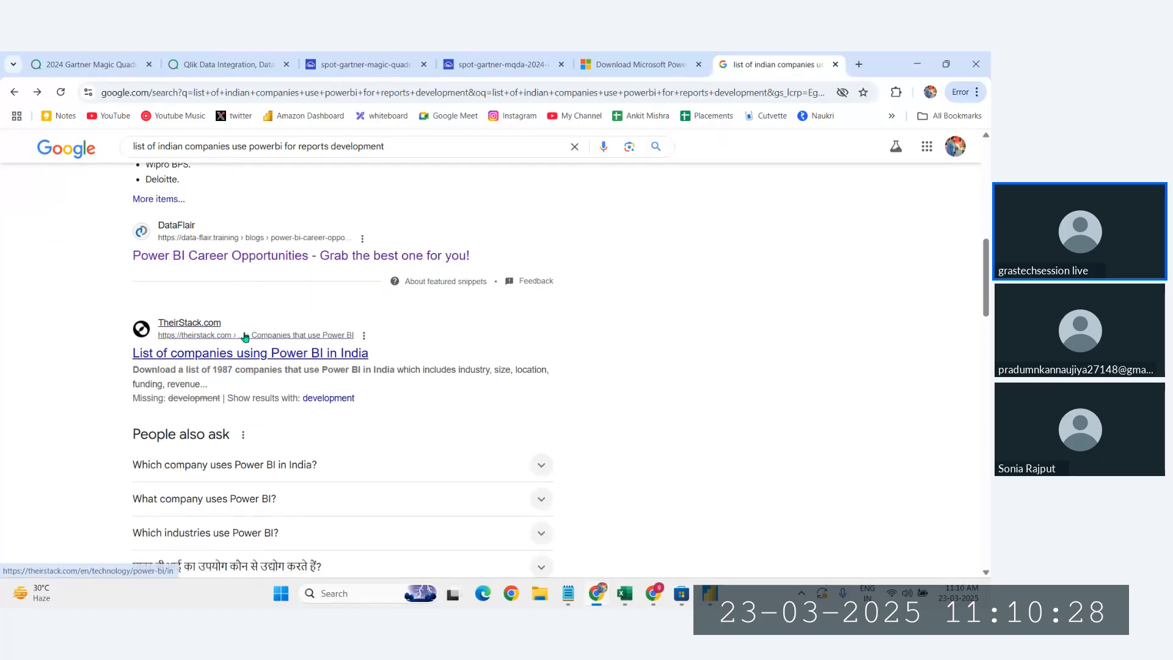
{"action": "scroll", "coordinate": [262, 354], "scroll_direction": "down", "scroll_amount": 2}
{"action": "scroll", "coordinate": [313, 356], "scroll_direction": "down", "scroll_amount": 1}
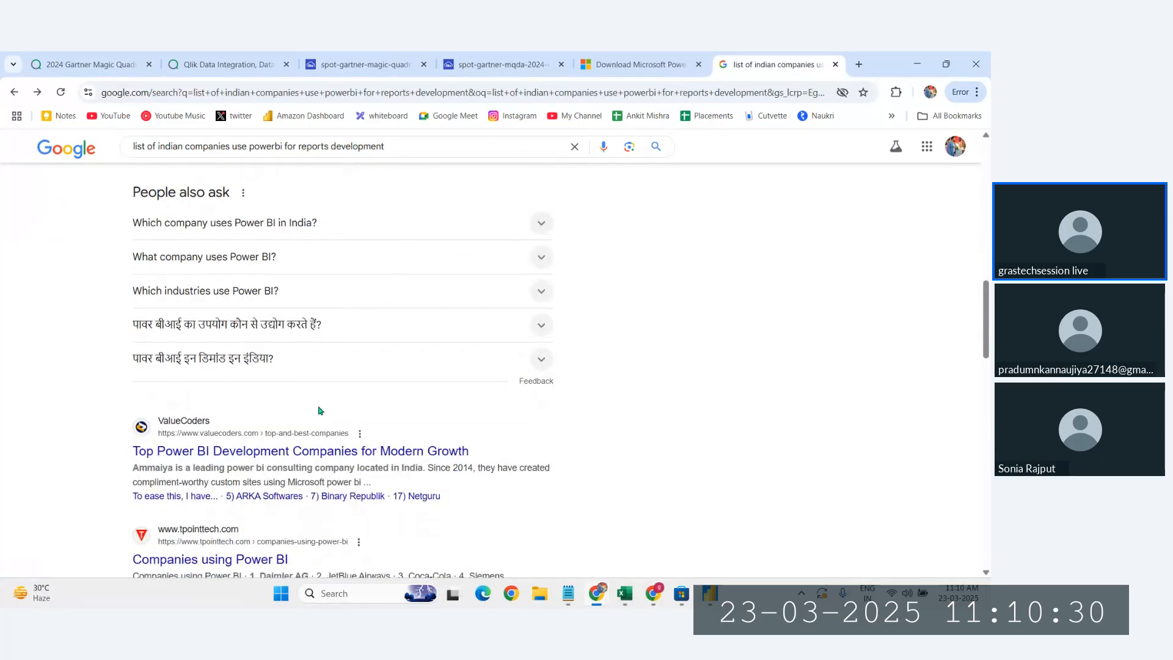
{"action": "scroll", "coordinate": [320, 427], "scroll_direction": "down", "scroll_amount": 1}
{"action": "scroll", "coordinate": [320, 427], "scroll_direction": "up", "scroll_amount": 12}
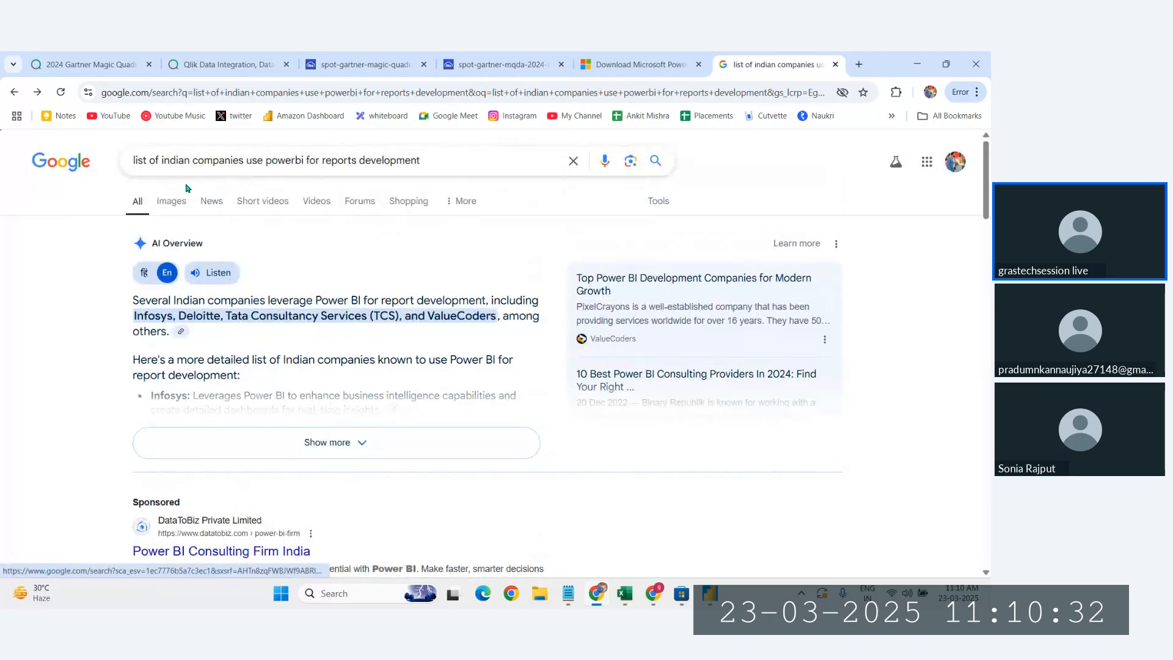
{"action": "left_click", "coordinate": [173, 204]}
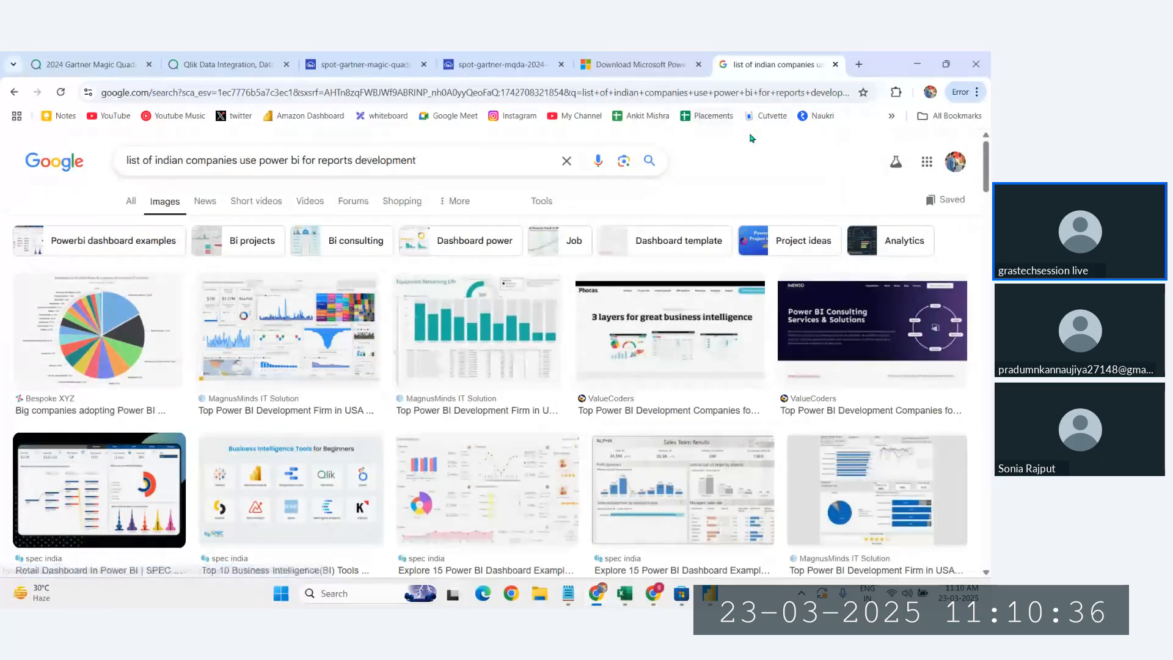
- Search Google for "powerbi report" in a new browser tab and look through the image results
{"action": "left_click", "coordinate": [858, 64]}
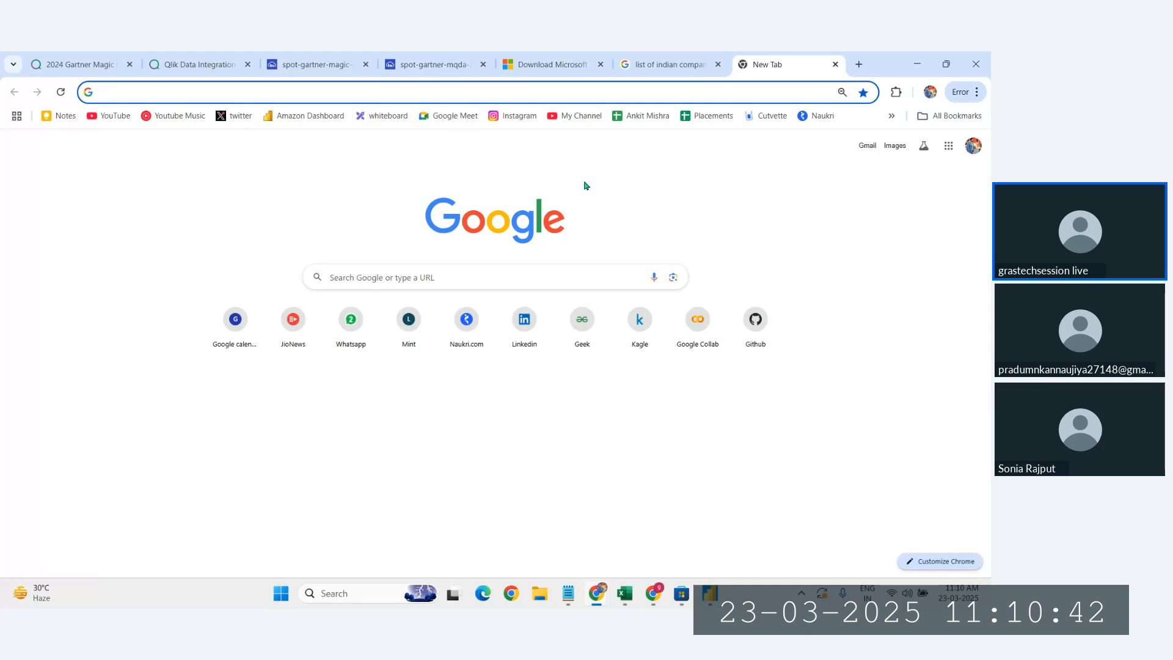
{"action": "type", "text": "c"}
{"action": "key", "text": "BackSpace"}
{"action": "type", "text": "po"}
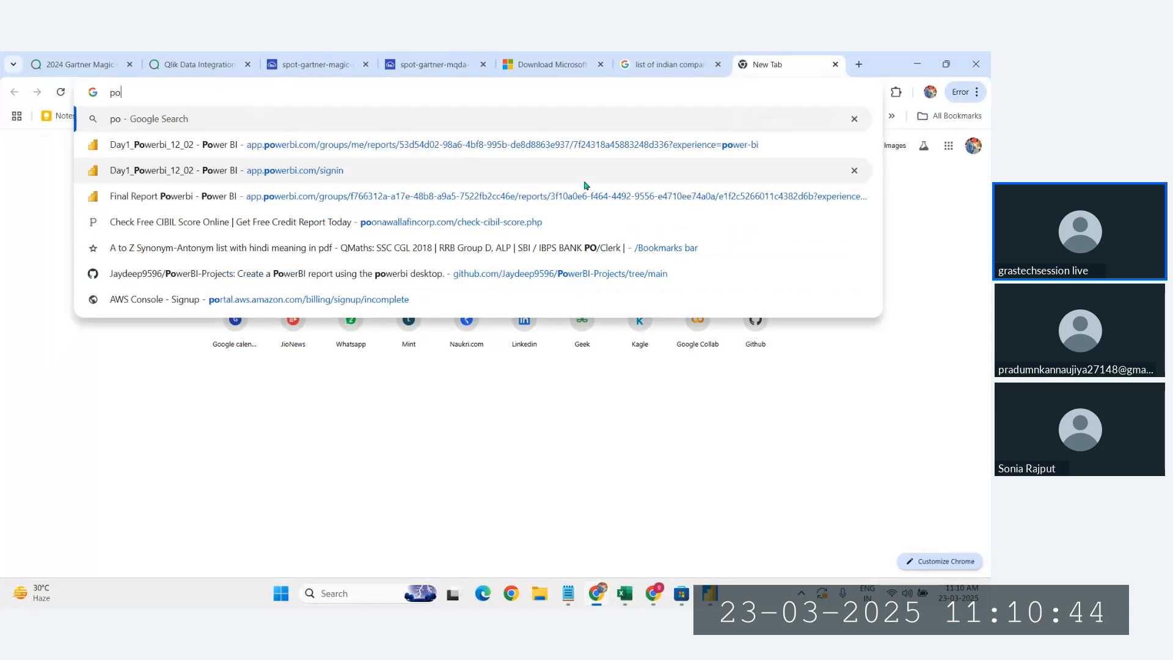
{"action": "type", "text": "werbi report"}
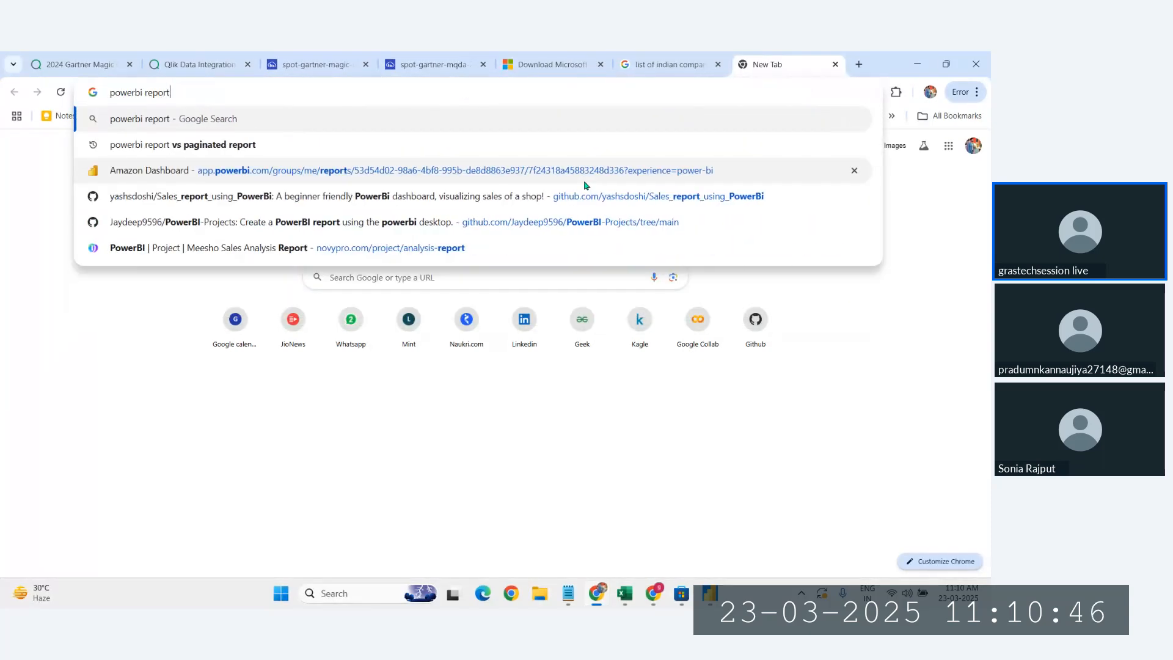
{"action": "key", "text": "Return"}
{"action": "left_click", "coordinate": [178, 203]}
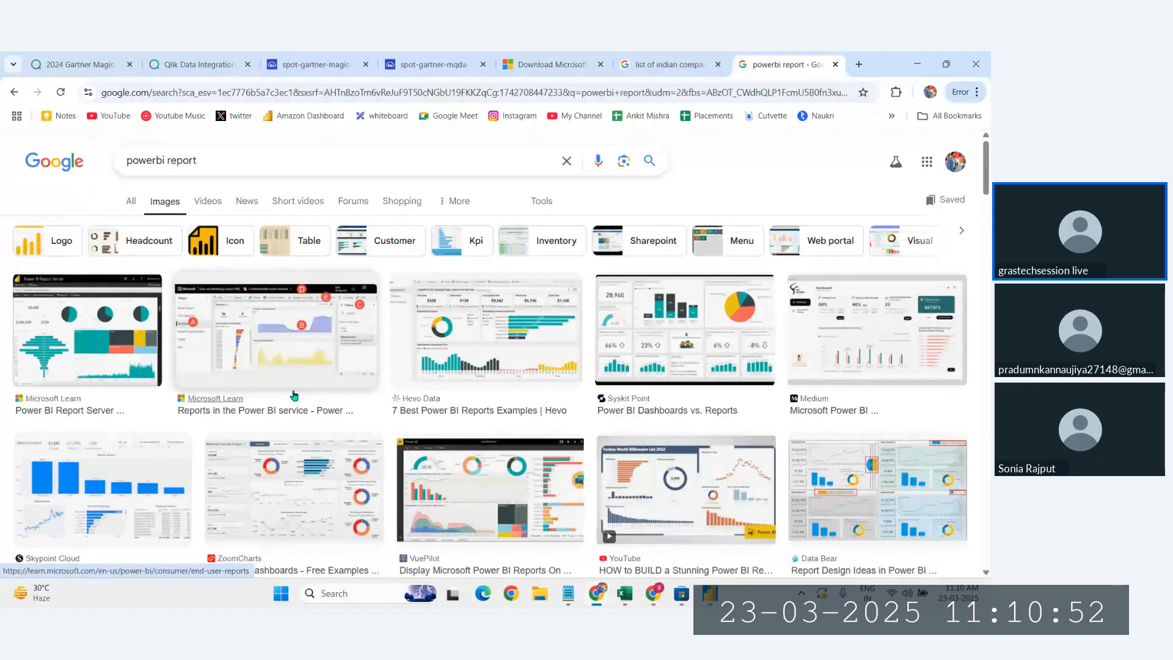
{"action": "scroll", "coordinate": [504, 424], "scroll_direction": "down", "scroll_amount": 1}
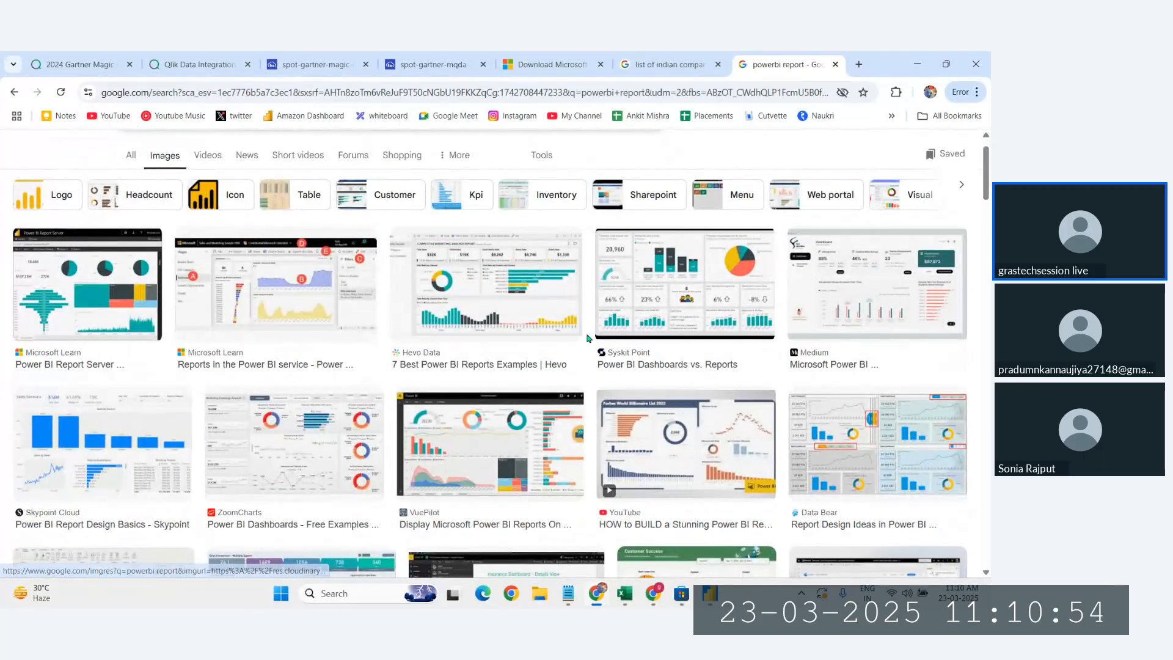
- Search Google for "powerbi dashboard" in another new browser tab and look through the image results
{"action": "left_click", "coordinate": [859, 63]}
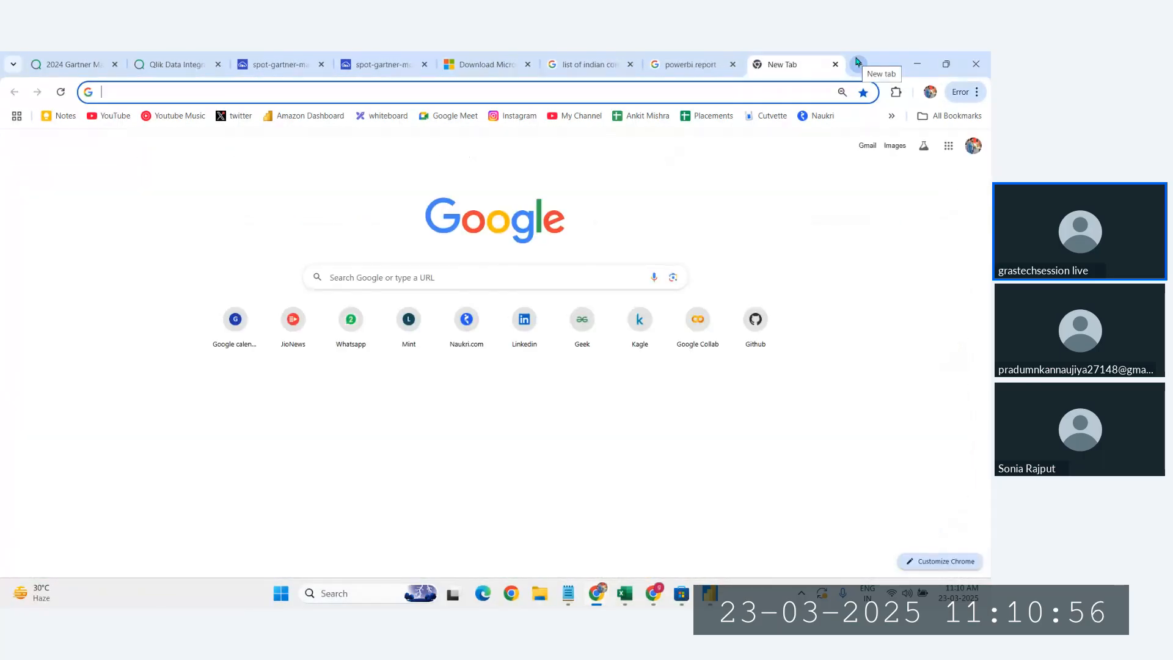
{"action": "type", "text": "power"}
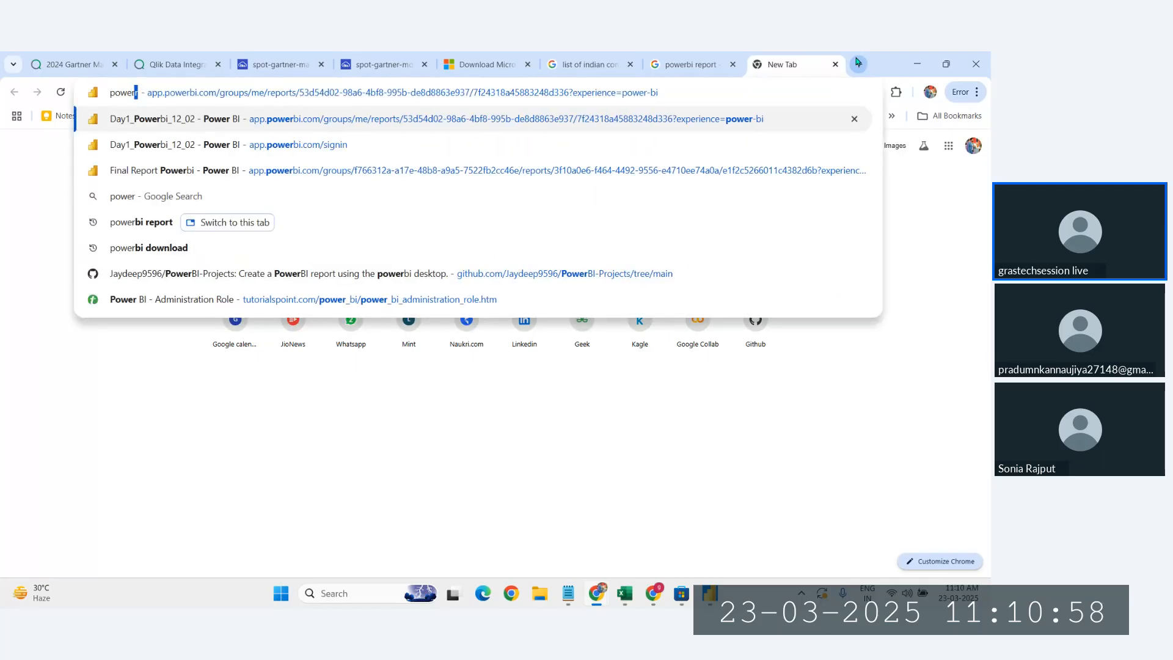
{"action": "type", "text": "bi dashboar"}
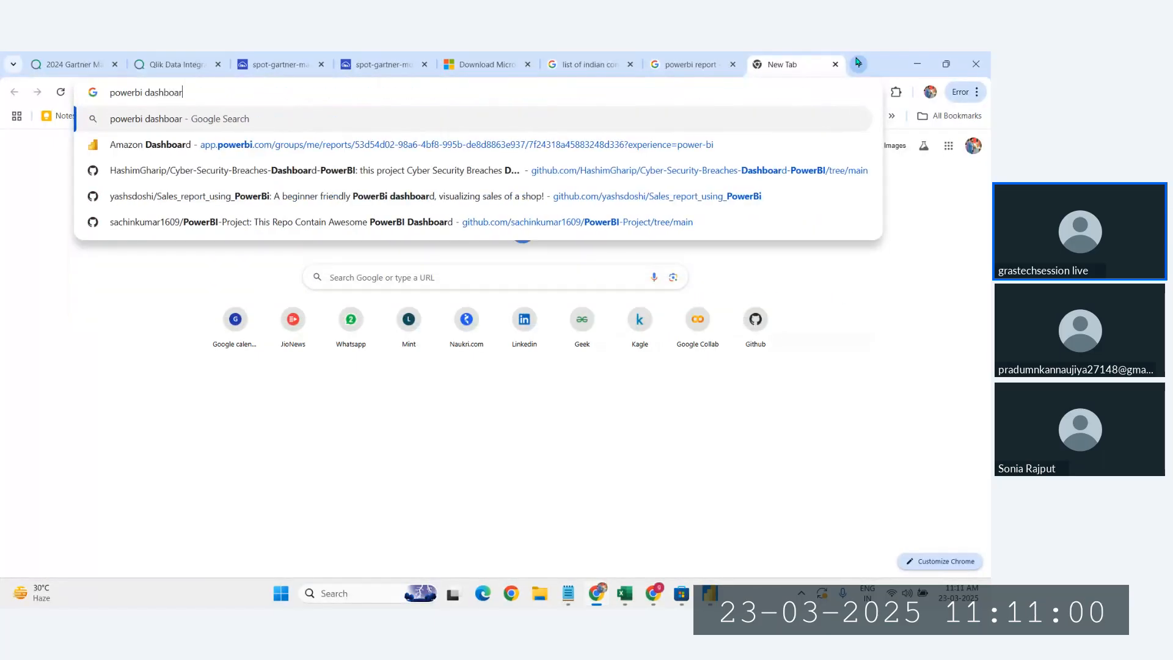
{"action": "type", "text": "d"}
{"action": "key", "text": "Return"}
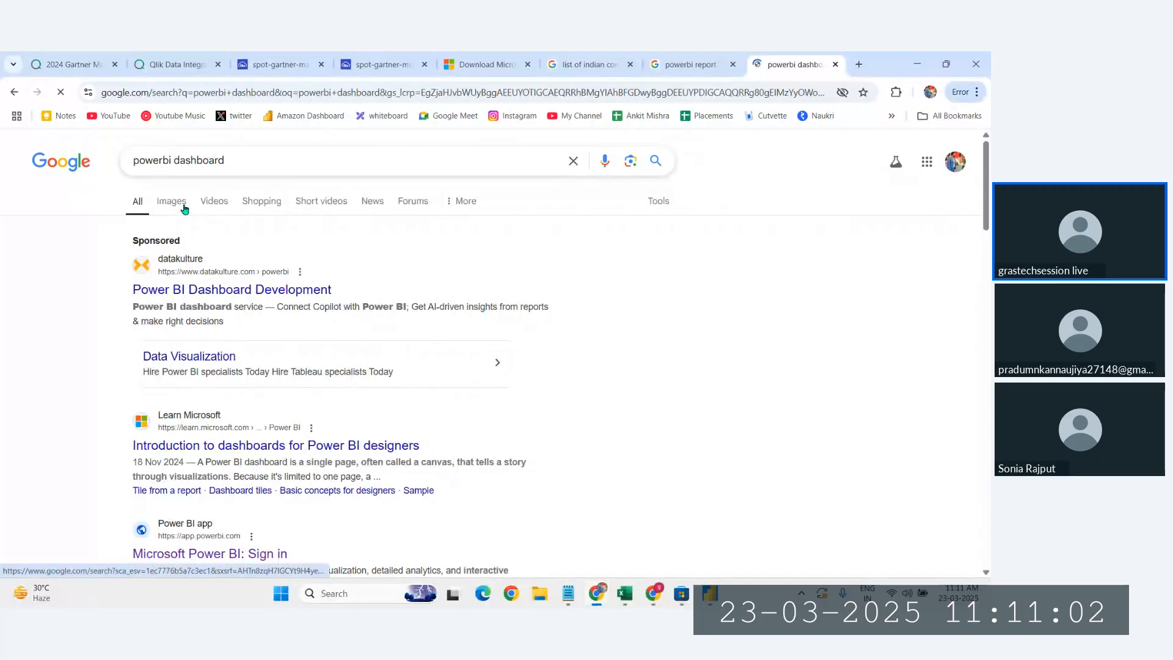
{"action": "left_click", "coordinate": [182, 207]}
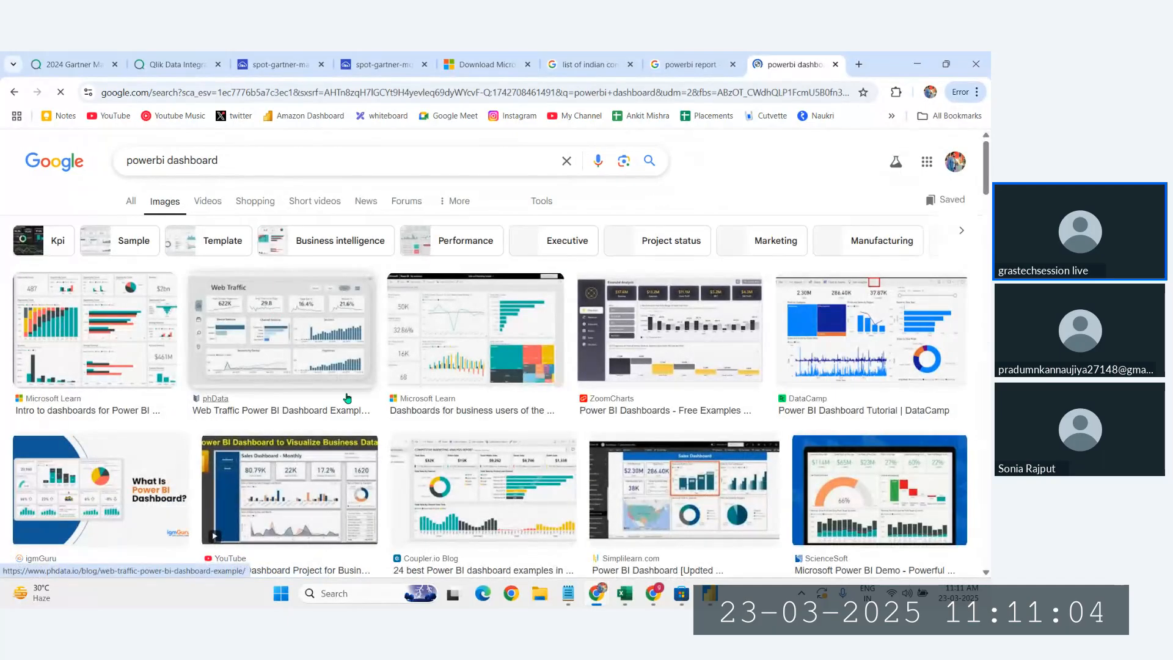
{"action": "scroll", "coordinate": [346, 398], "scroll_direction": "down", "scroll_amount": 2}
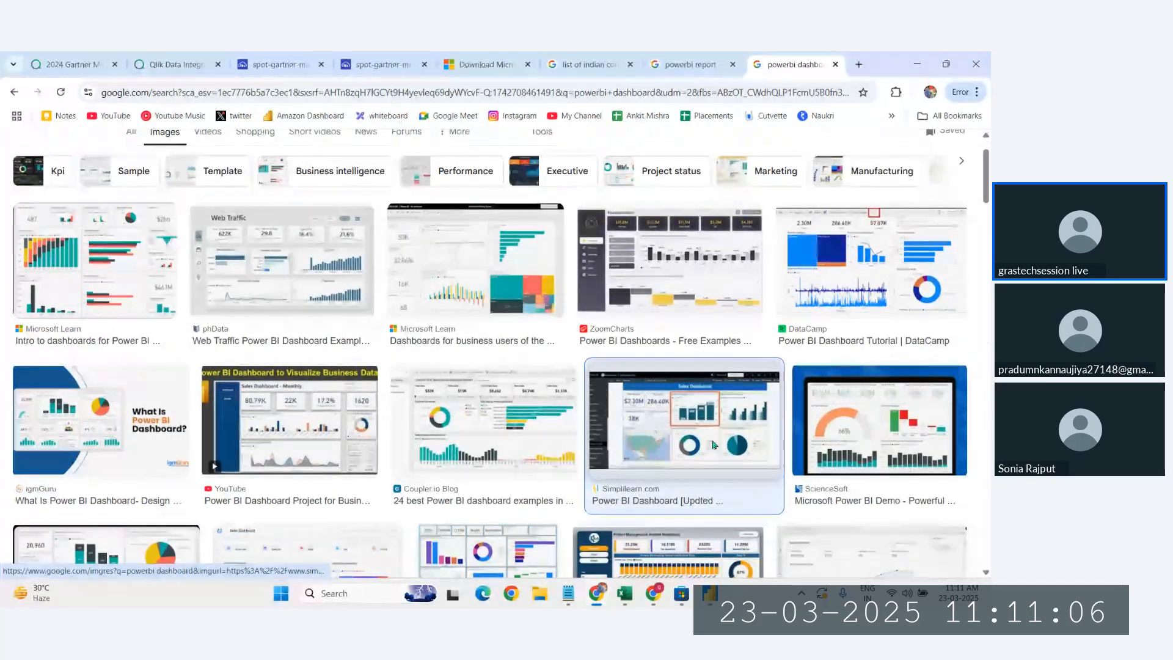
- Open the Simplilearn Sales Dashboard image in its own browser tab and view it there
{"action": "left_click", "coordinate": [713, 444]}
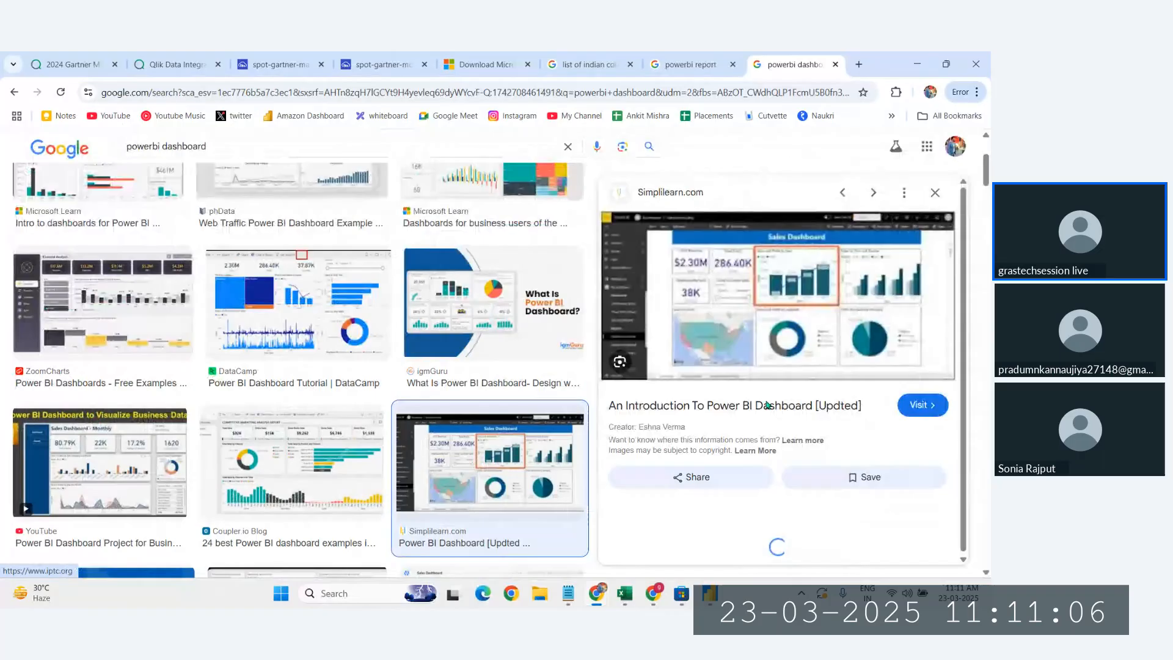
{"action": "right_click", "coordinate": [710, 356]}
{"action": "left_click", "coordinate": [742, 265]}
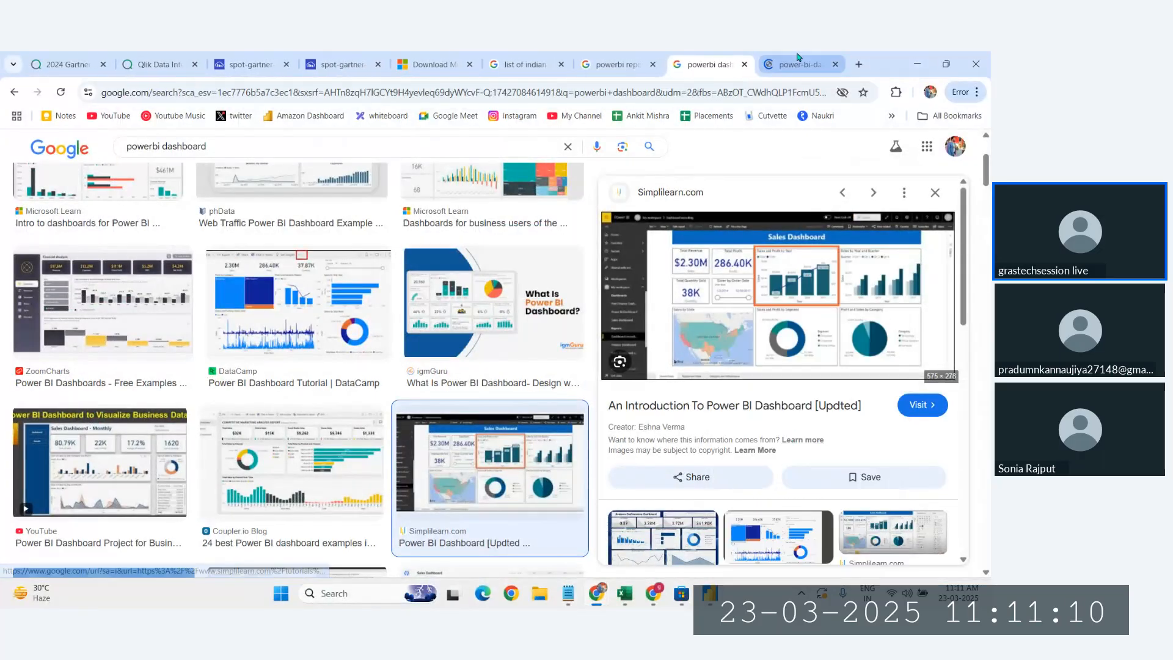
{"action": "left_click", "coordinate": [797, 57]}
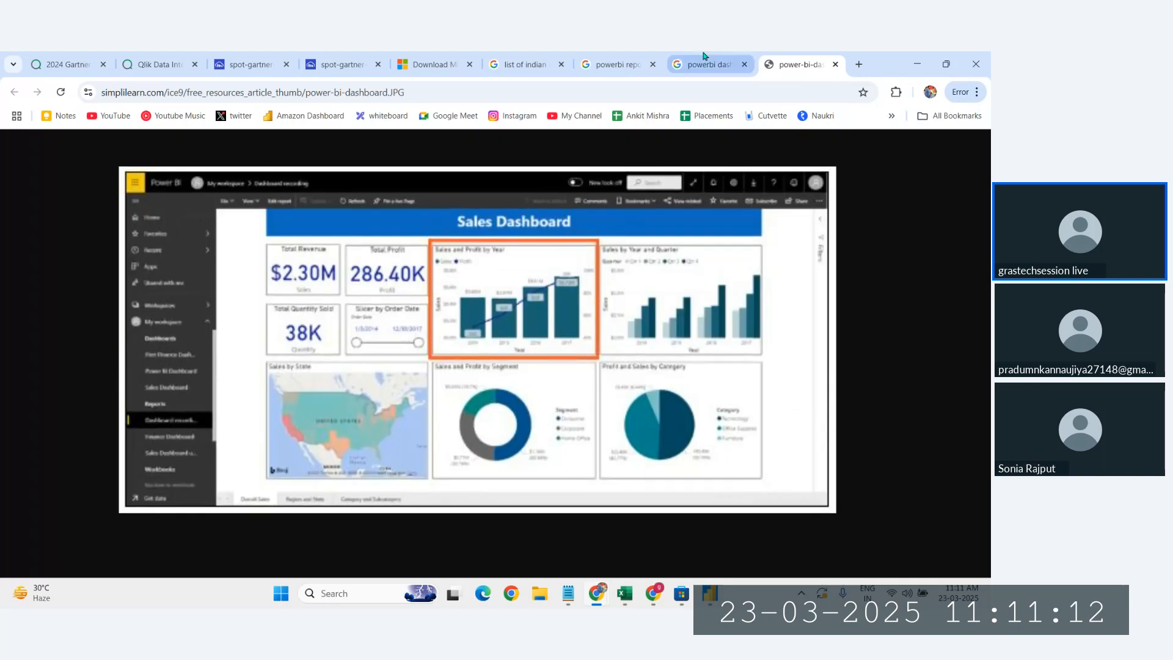
- Go back to the "powerbi dashboard" image results and browse more dashboard examples
{"action": "left_click", "coordinate": [704, 56]}
{"action": "scroll", "coordinate": [577, 269], "scroll_direction": "down", "scroll_amount": 2}
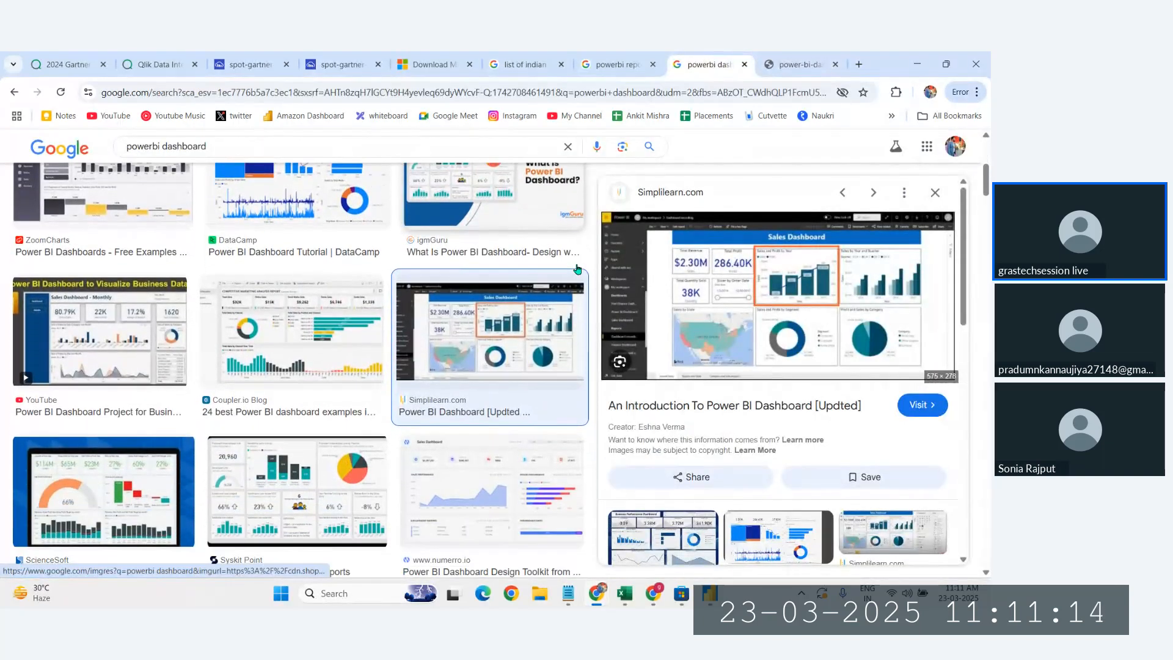
{"action": "scroll", "coordinate": [578, 268], "scroll_direction": "down", "scroll_amount": 2}
{"action": "scroll", "coordinate": [577, 269], "scroll_direction": "up", "scroll_amount": 6}
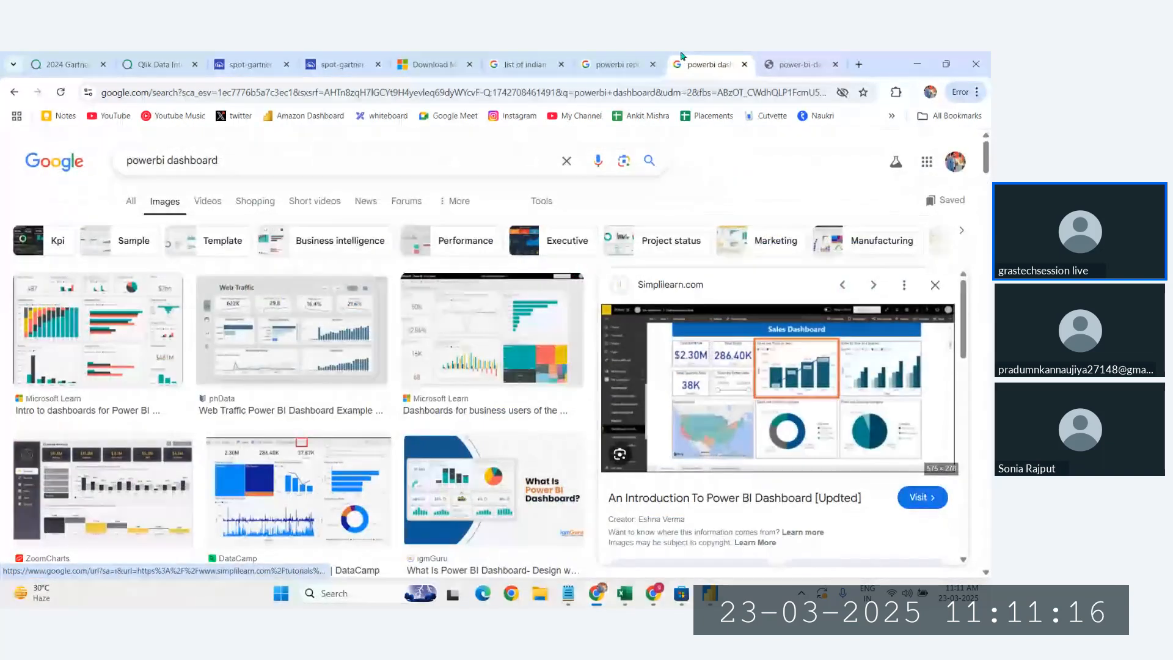
- From the "powerbi report" image results, open the Dev4Side dynamic report image in its own browser tab and enlarge it
{"action": "left_click", "coordinate": [614, 63]}
{"action": "scroll", "coordinate": [492, 429], "scroll_direction": "down", "scroll_amount": 3}
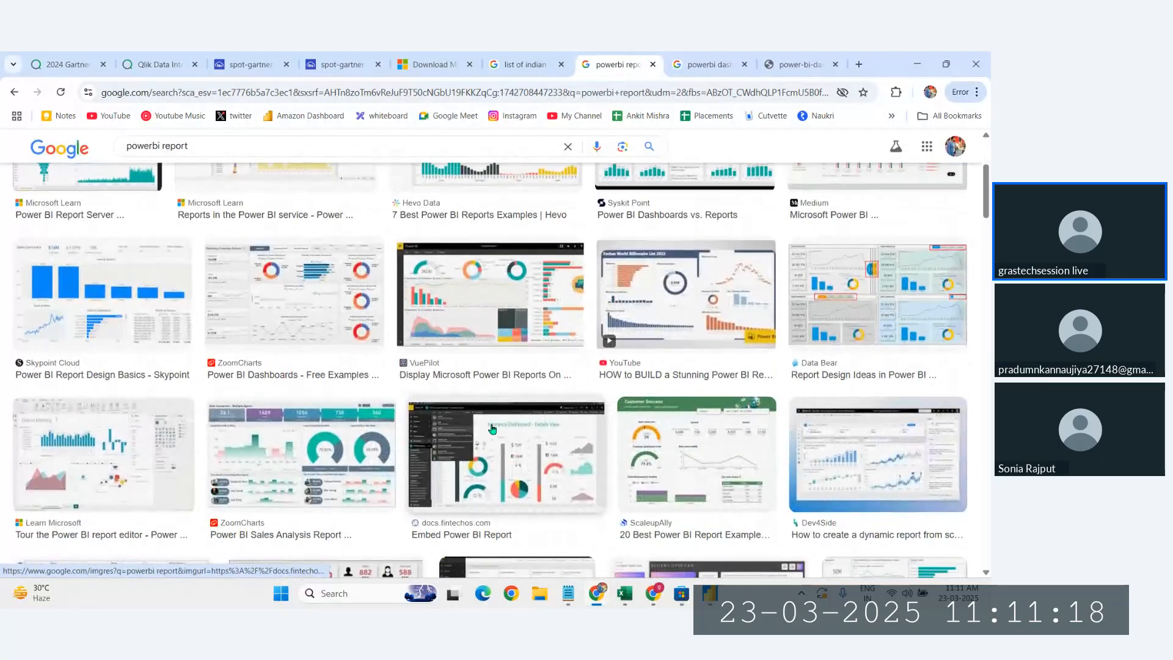
{"action": "scroll", "coordinate": [682, 429], "scroll_direction": "down", "scroll_amount": 1}
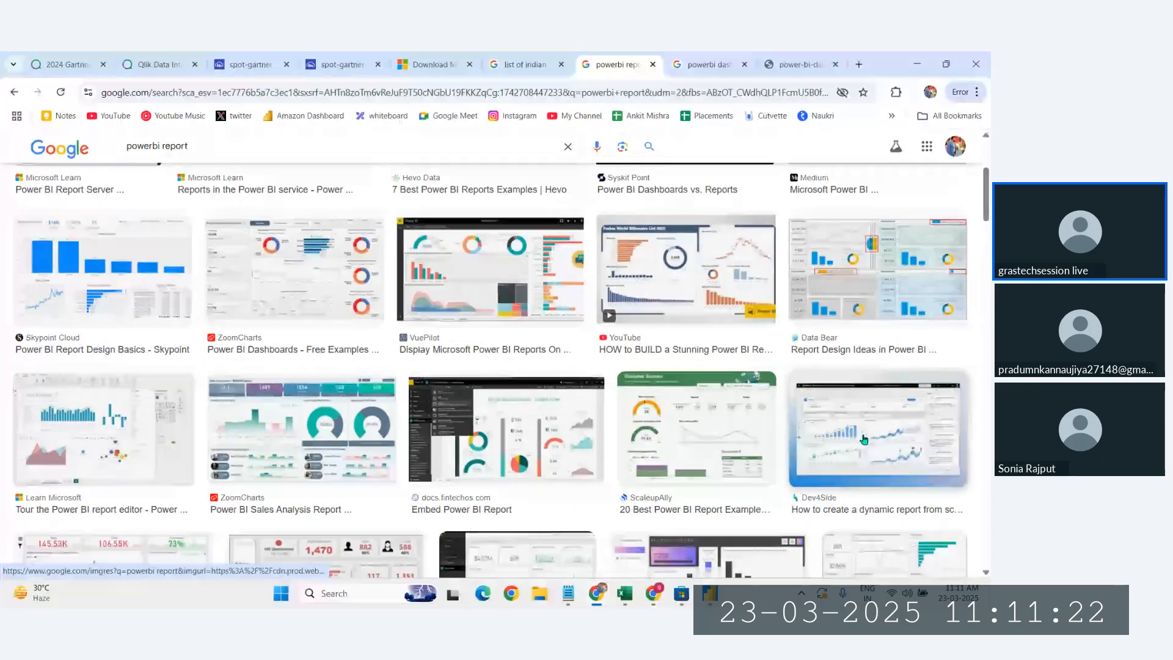
{"action": "left_click", "coordinate": [864, 439]}
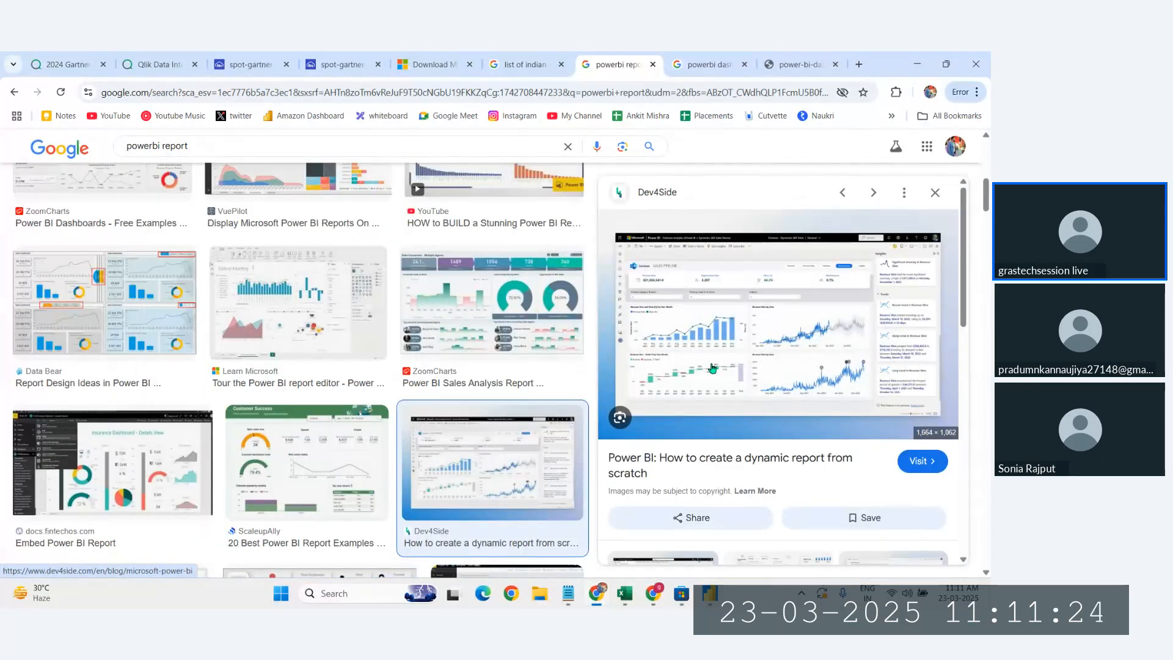
{"action": "right_click", "coordinate": [712, 251]}
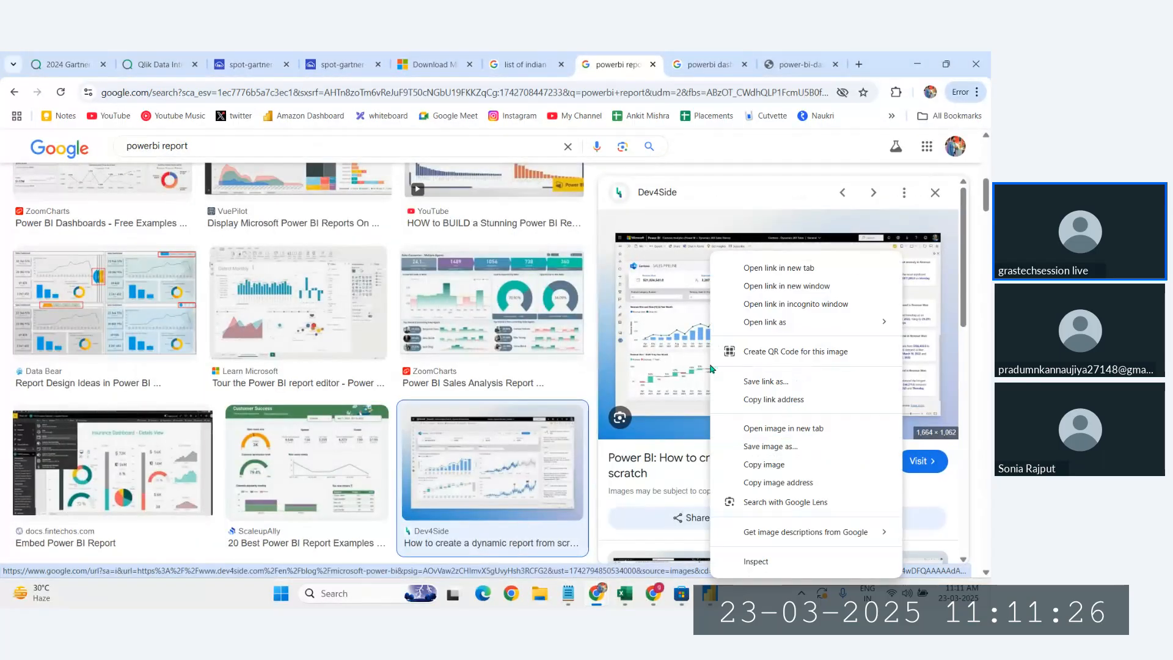
{"action": "left_click", "coordinate": [783, 429]}
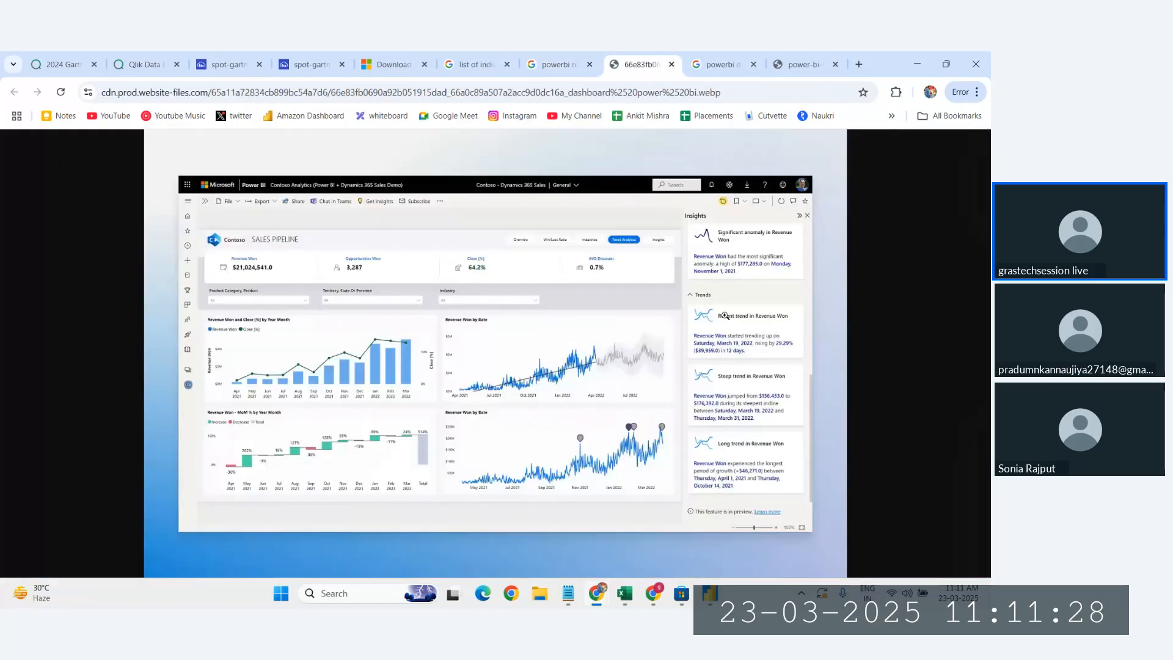
{"action": "left_click", "coordinate": [719, 248]}
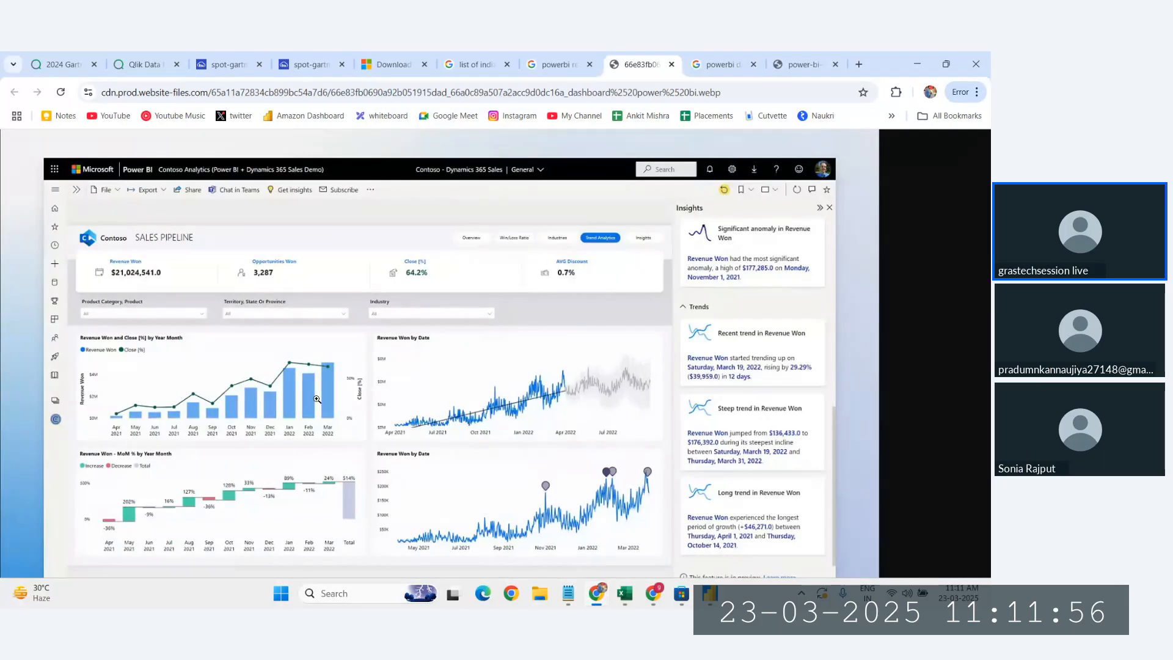
- Compare the Contoso Sales Pipeline report image with the Simplilearn Sales Dashboard image across their browser tabs
{"action": "left_click", "coordinate": [724, 64]}
{"action": "left_click", "coordinate": [805, 64]}
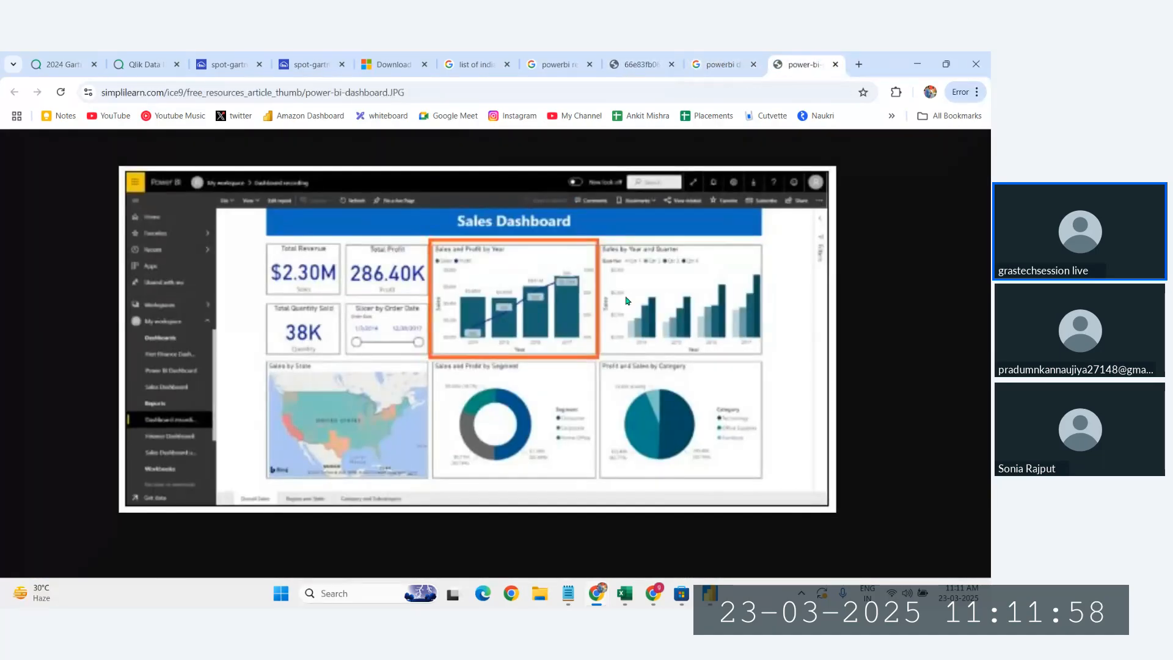
{"action": "left_click", "coordinate": [724, 64]}
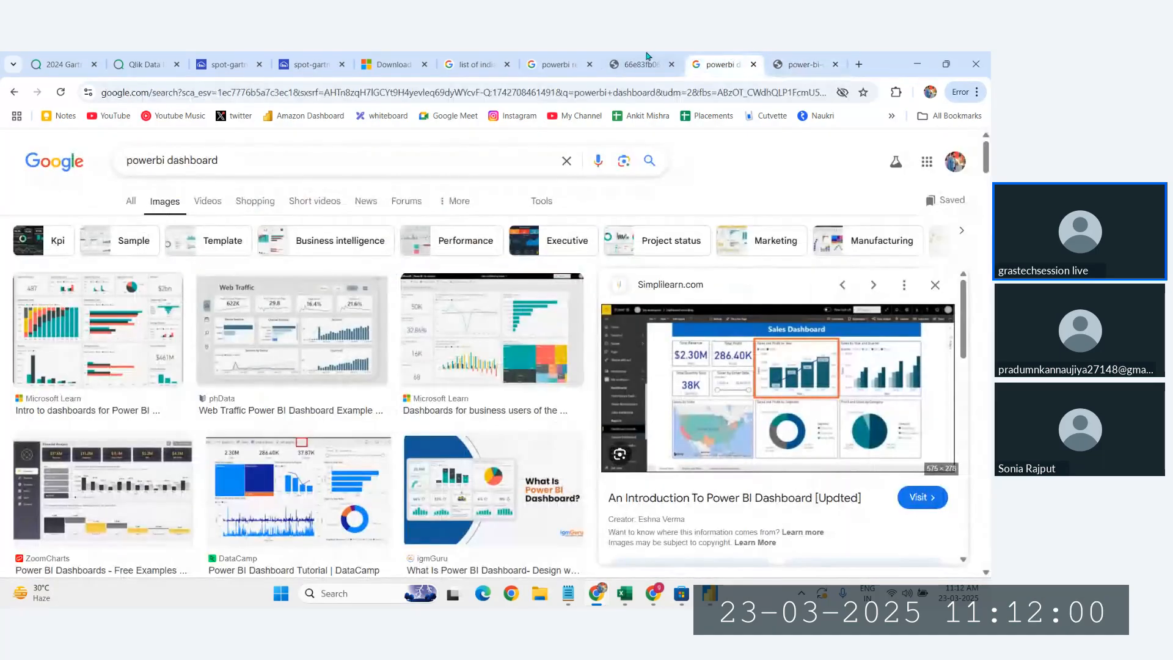
{"action": "left_click", "coordinate": [642, 63]}
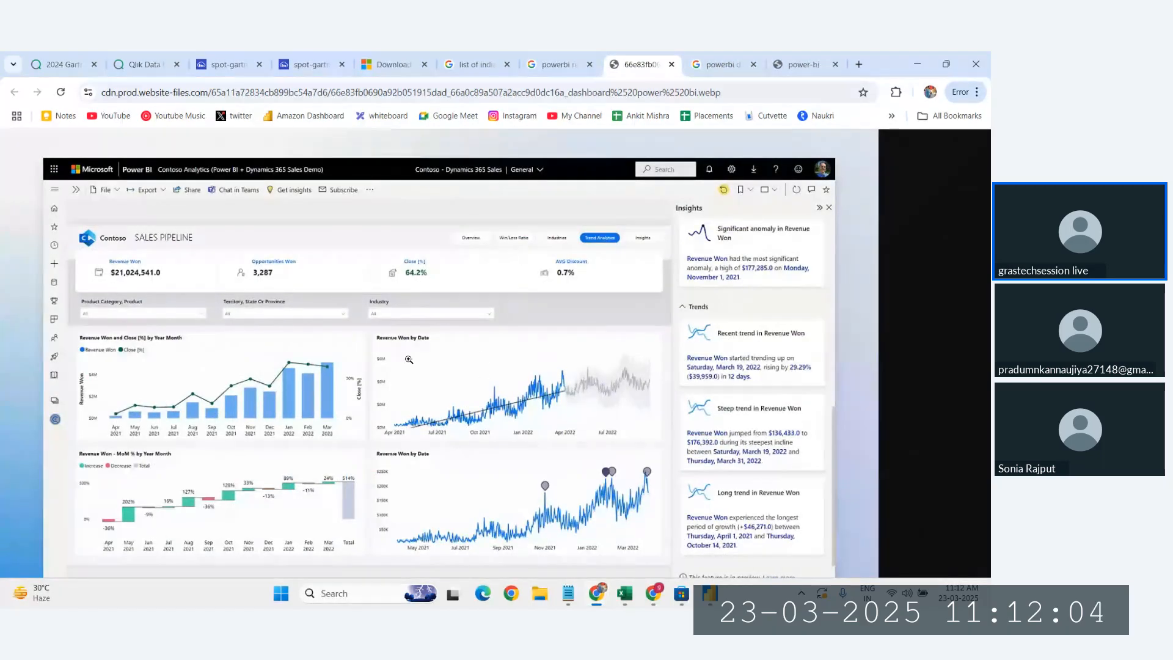
{"action": "scroll", "coordinate": [480, 357], "scroll_direction": "down", "scroll_amount": 1}
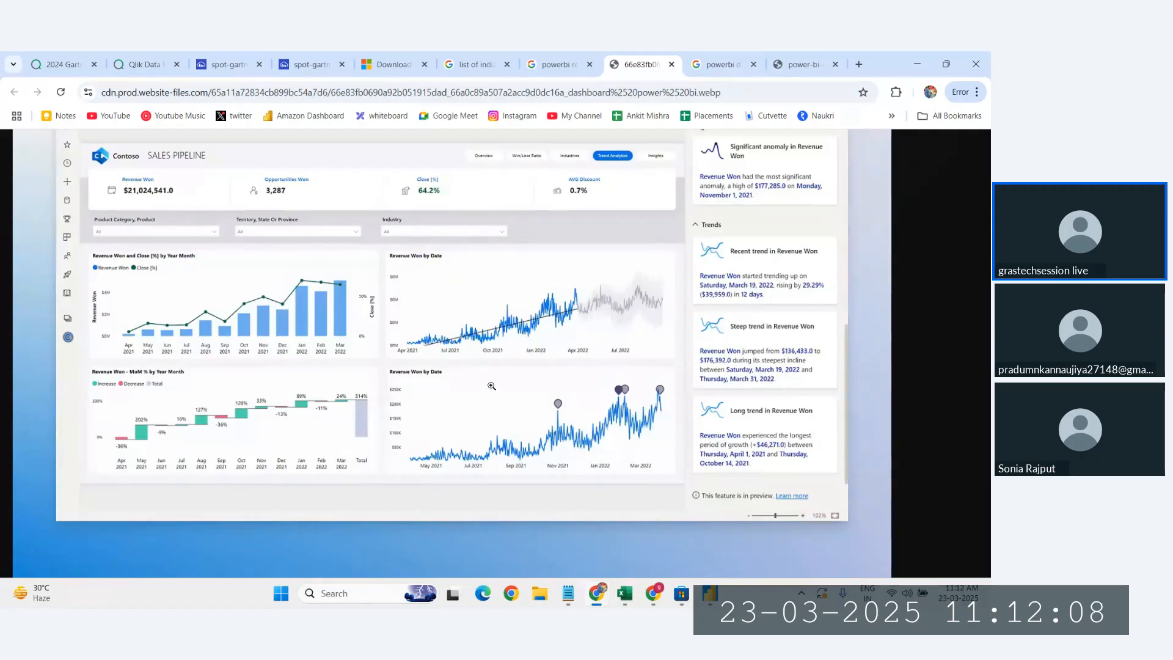
{"action": "left_click", "coordinate": [812, 61]}
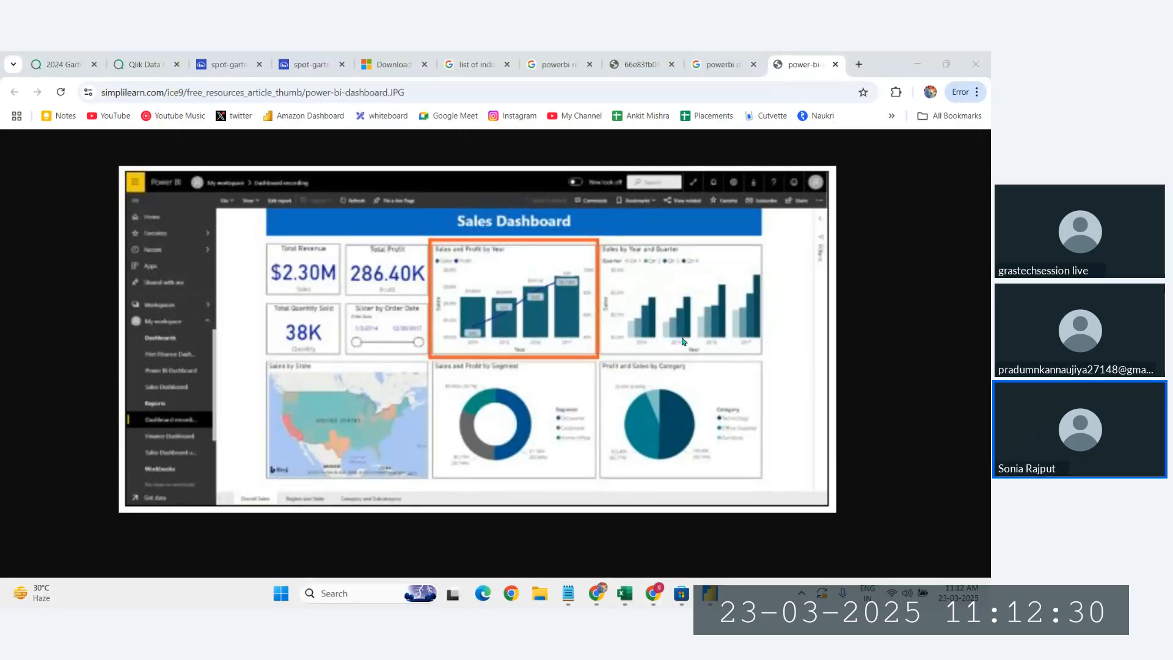
{"action": "left_click", "coordinate": [843, 75]}
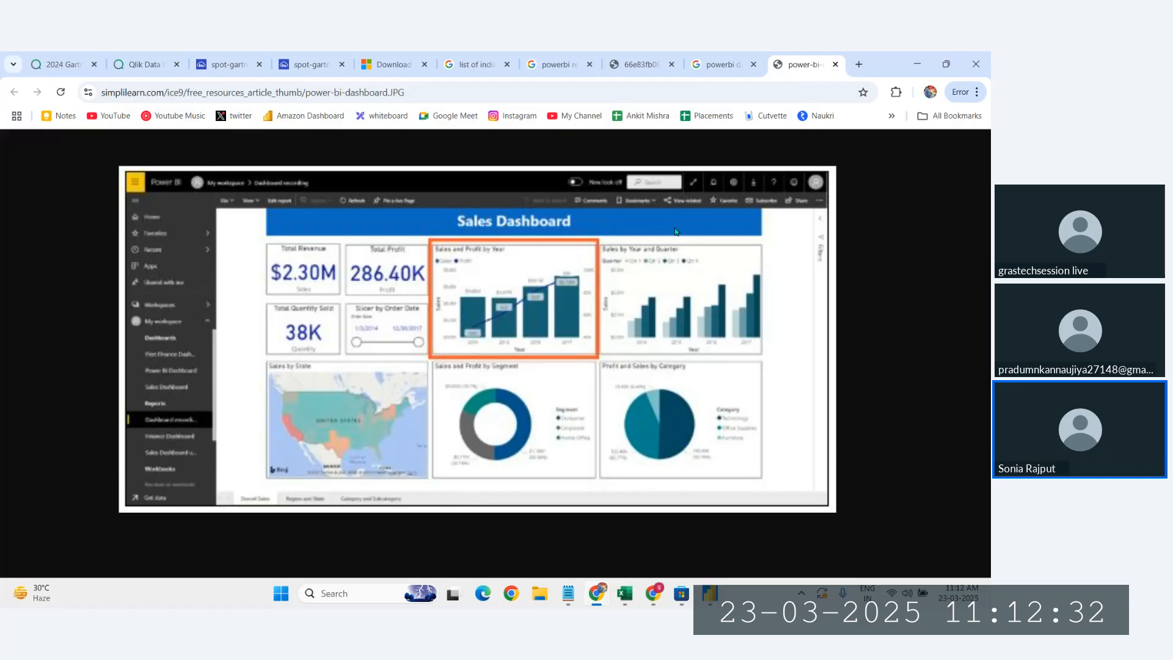
- Open chatgpt.com in a new incognito window
{"action": "key", "text": "ctrl+shift+n"}
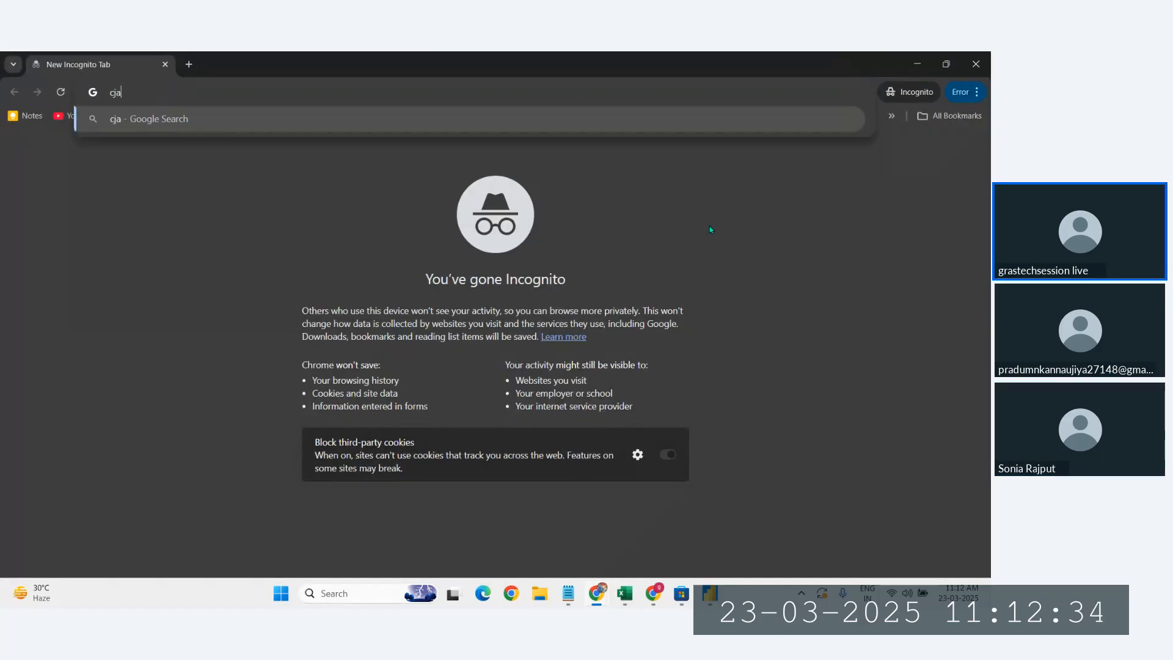
{"action": "type", "text": "cj"}
{"action": "key", "text": "BackSpace"}
{"action": "key", "text": "Down"}
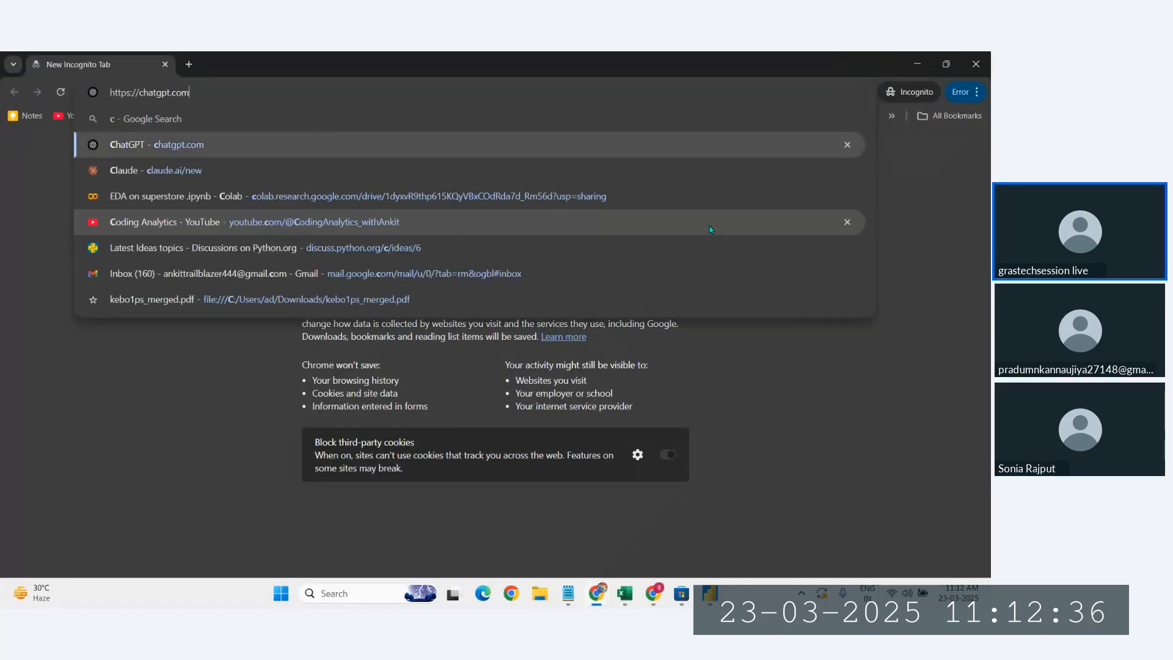
{"action": "key", "text": "Return"}
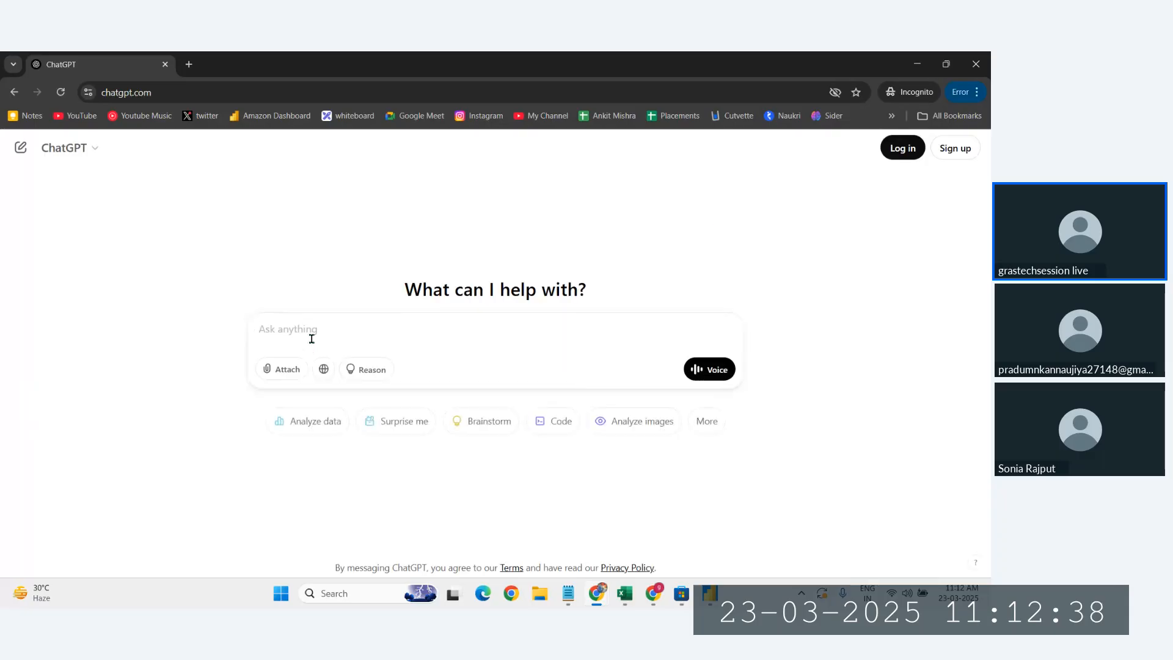
- Ask ChatGPT "for BI tools, give me short diff b/w reprots and dashboards"
{"action": "type", "text": "for BI"}
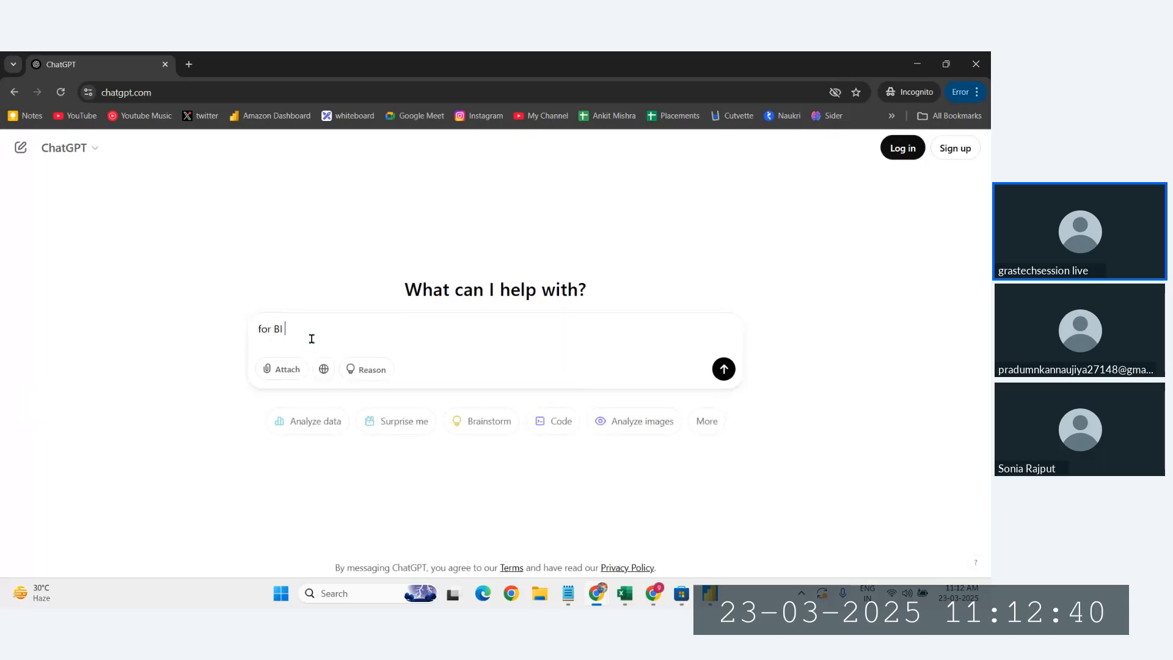
{"action": "type", "text": " tools, give me short diff b/w re"}
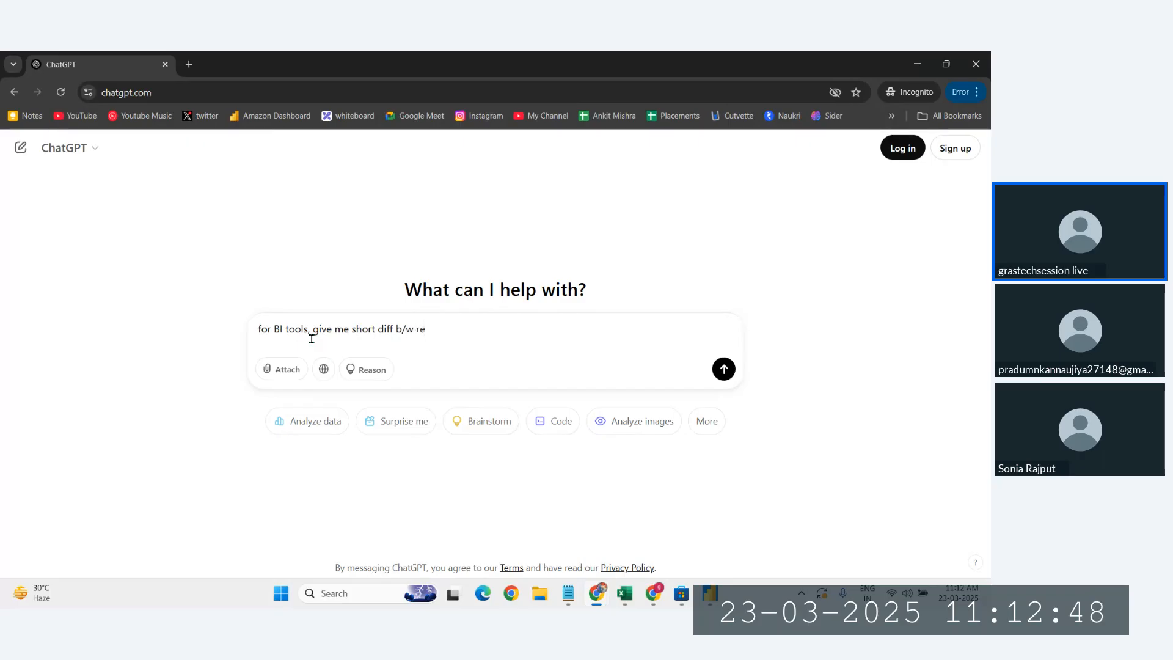
{"action": "type", "text": "prots and dashboards"}
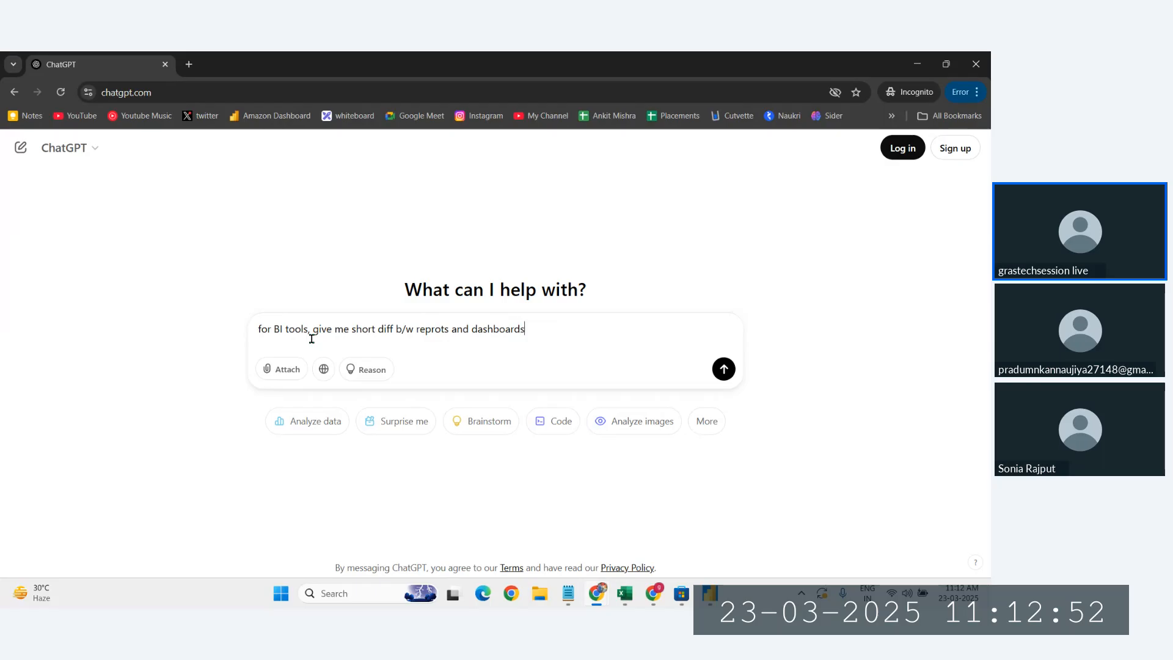
{"action": "key", "text": "Return"}
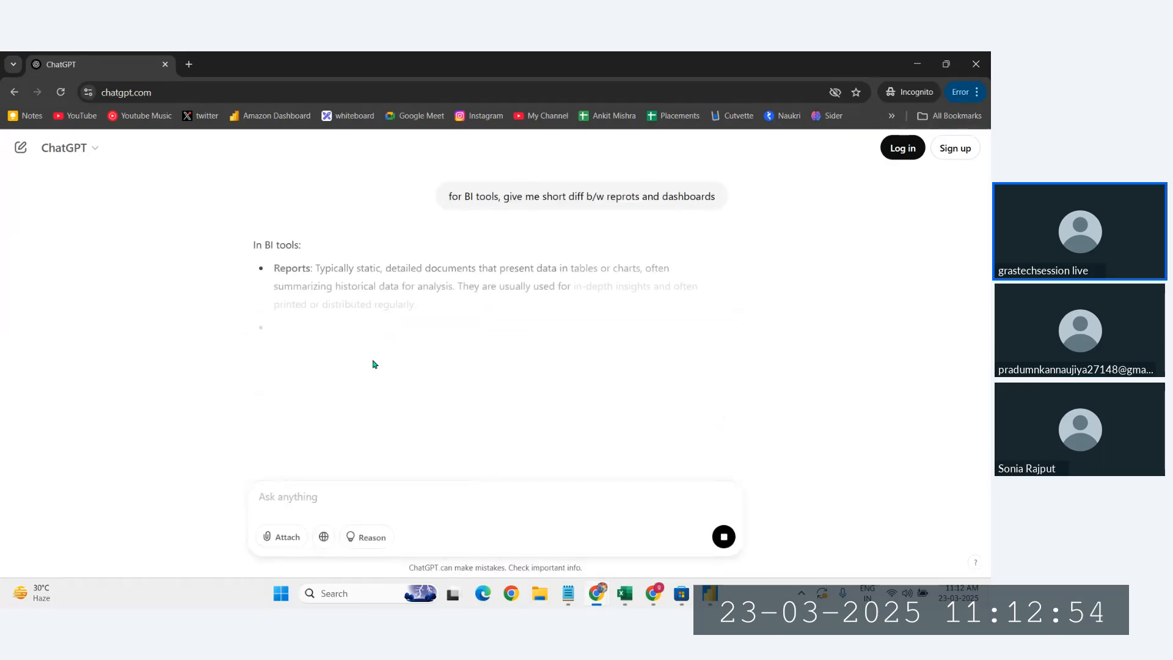
- Read the Reports point of the answer enlarged, highlighting the phrases on in-depth insights and detailed documents
{"action": "scroll", "coordinate": [415, 284], "scroll_direction": "up", "scroll_amount": 3}
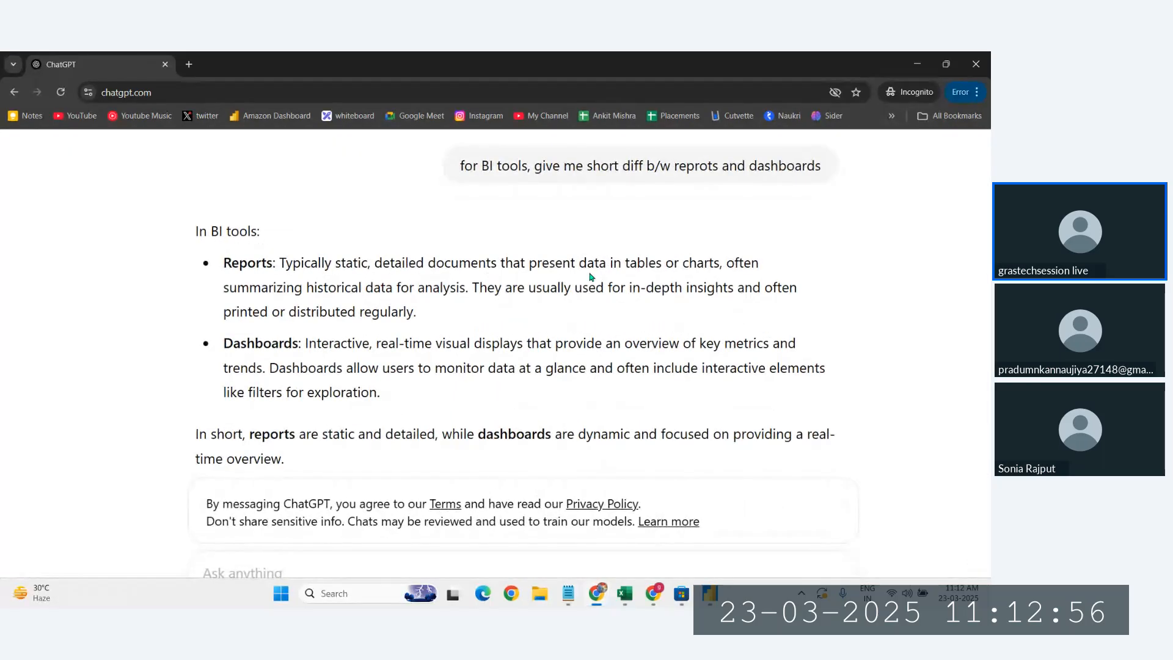
{"action": "scroll", "coordinate": [549, 269], "scroll_direction": "down", "scroll_amount": 1}
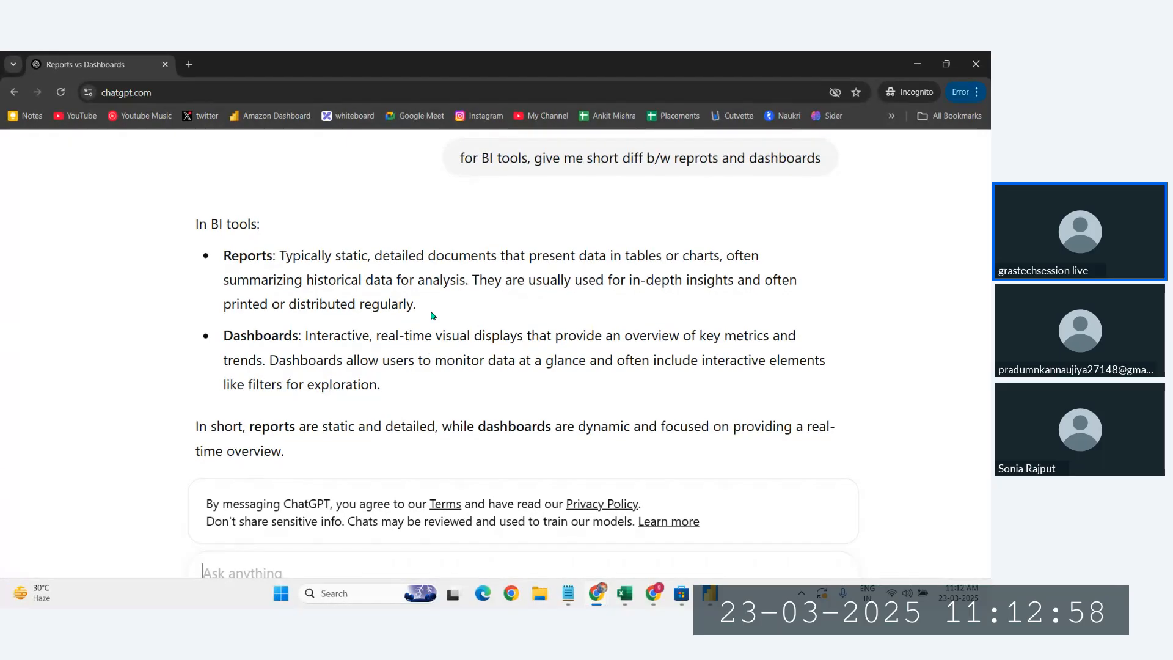
{"action": "left_click_drag", "start_coordinate": [496, 281], "coordinate": [746, 275]}
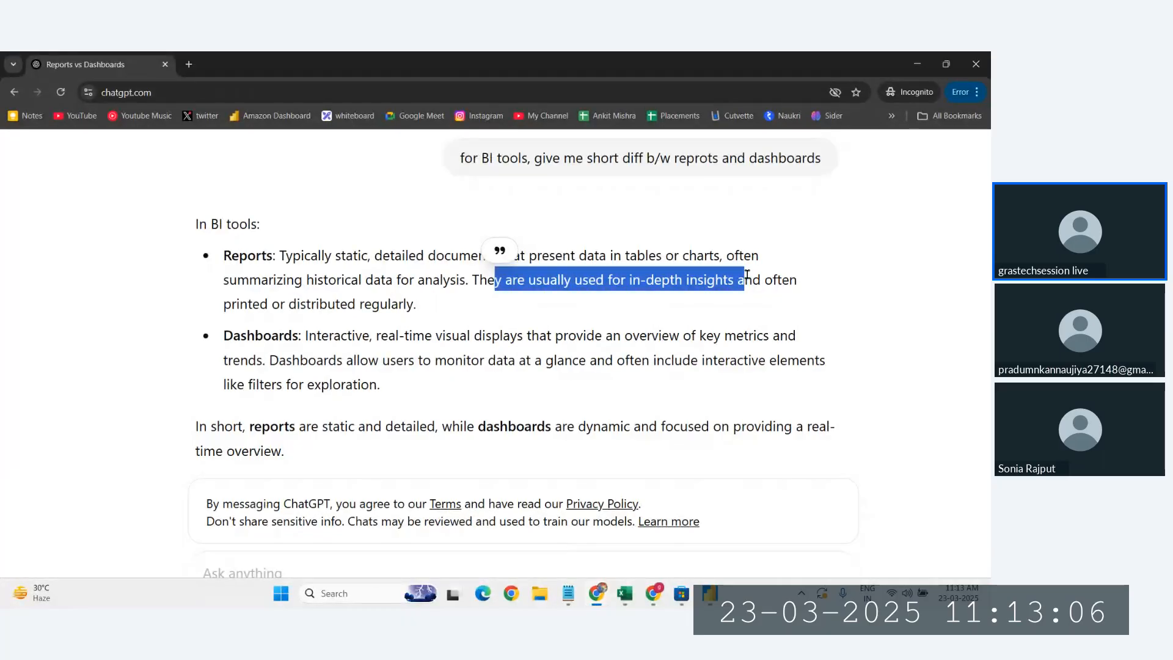
{"action": "left_click", "coordinate": [747, 275]}
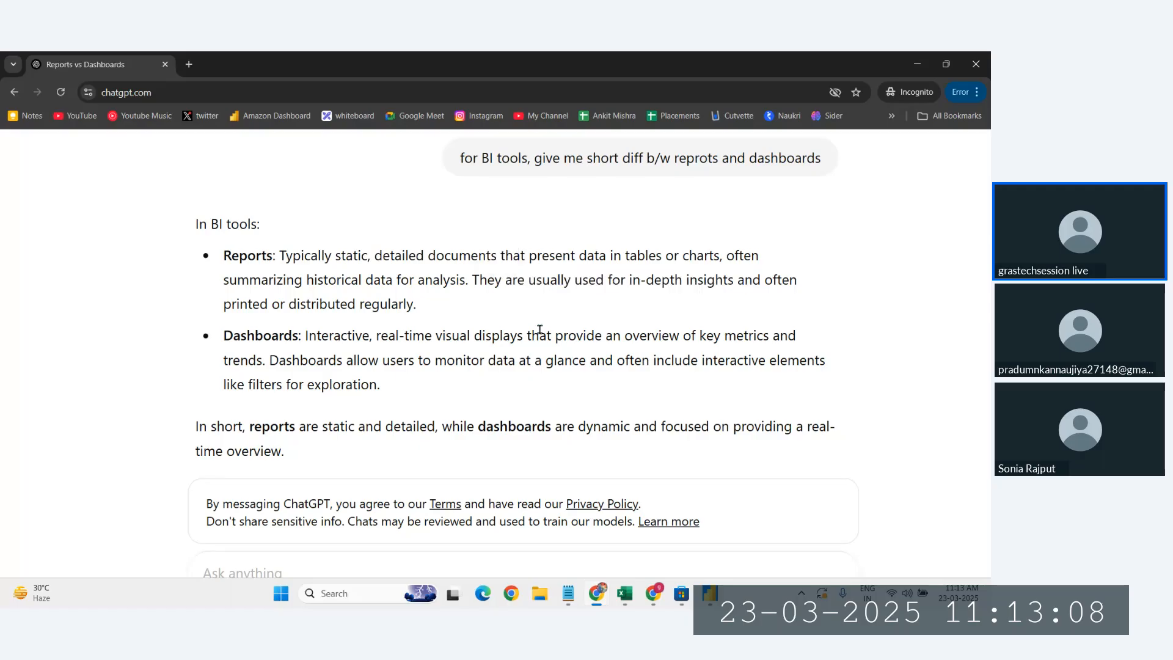
{"action": "left_click_drag", "start_coordinate": [255, 250], "coordinate": [457, 254]}
{"action": "left_click", "coordinate": [417, 251]}
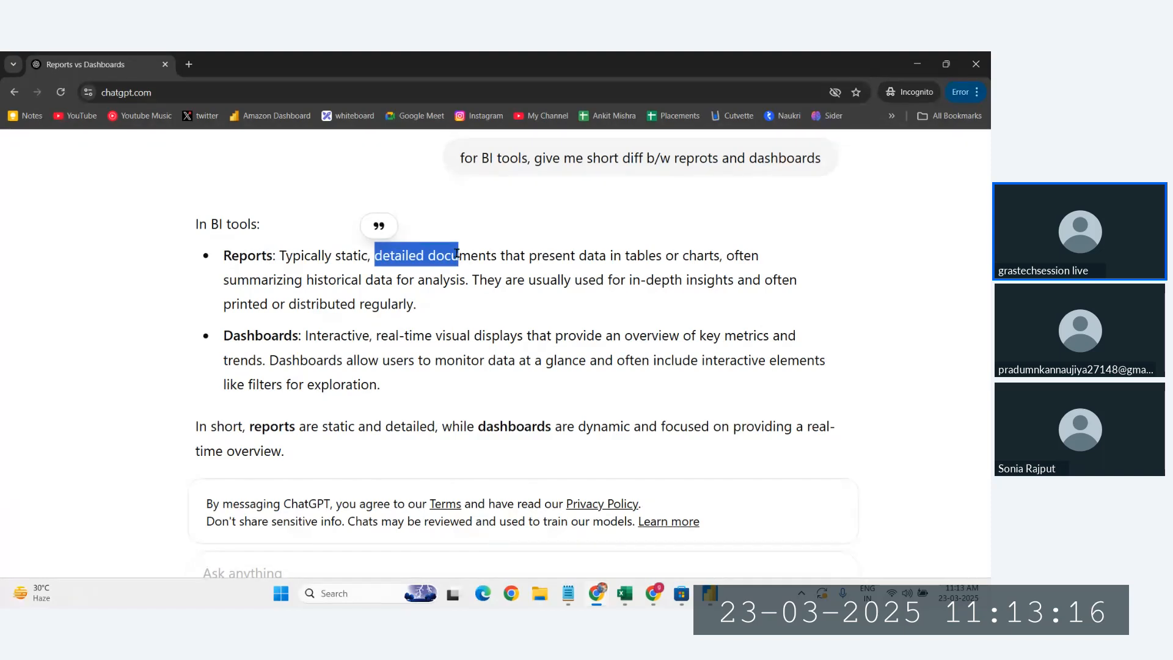
{"action": "left_click", "coordinate": [420, 267]}
{"action": "left_click_drag", "start_coordinate": [373, 252], "coordinate": [502, 256]}
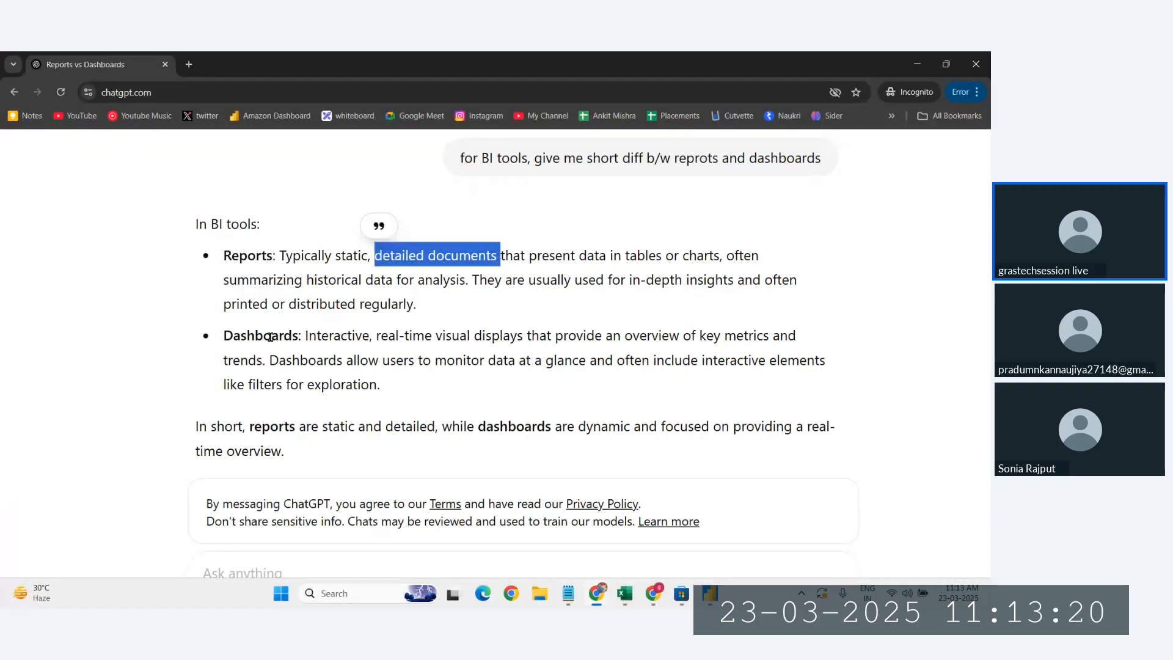
- Read the Dashboards point of the answer, highlighting the phrases on an overview of key metrics and monitoring at a glance
{"action": "left_click_drag", "start_coordinate": [620, 333], "coordinate": [747, 333]}
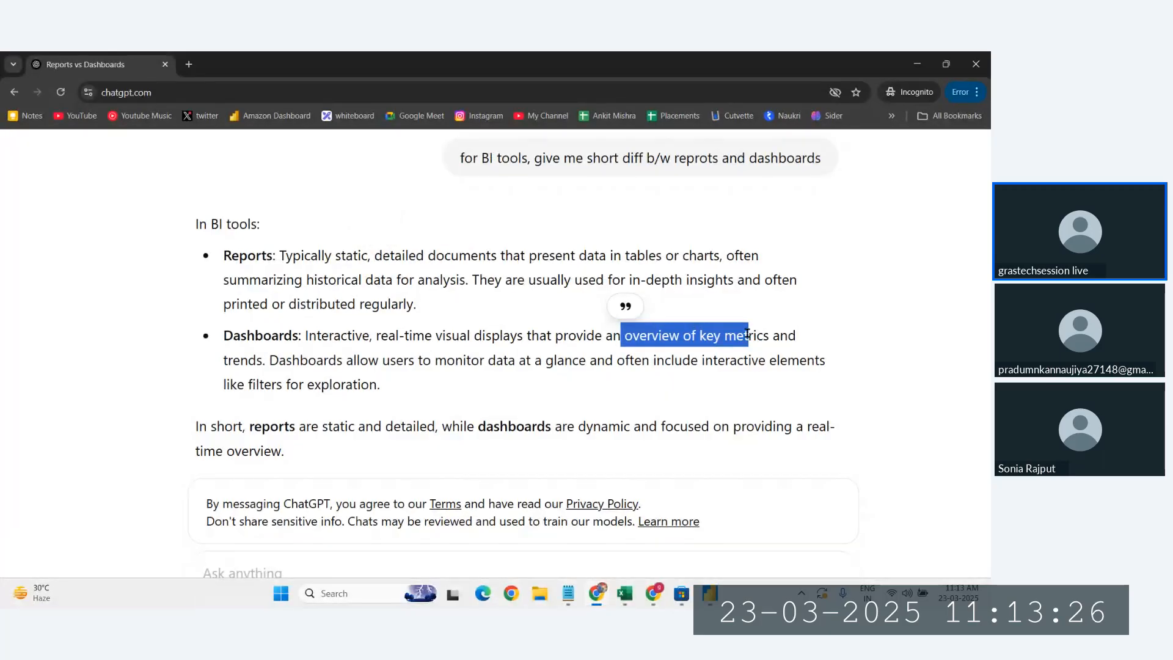
{"action": "left_click_drag", "start_coordinate": [693, 335], "coordinate": [613, 335]}
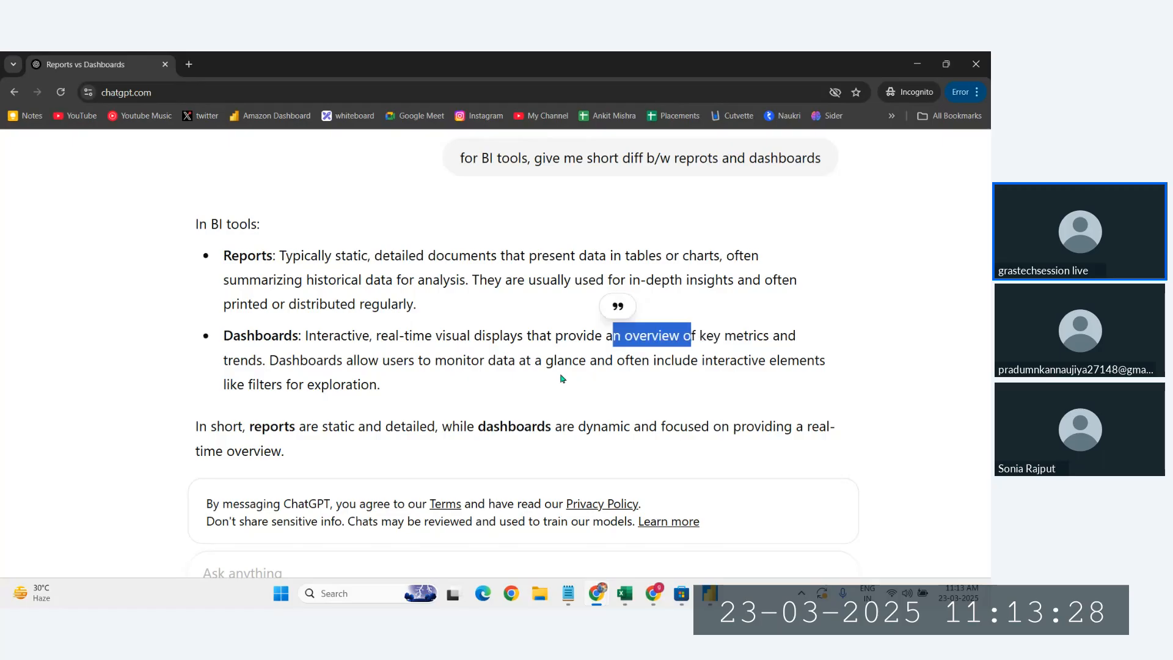
{"action": "left_click", "coordinate": [539, 361]}
{"action": "left_click_drag", "start_coordinate": [545, 360], "coordinate": [581, 356]}
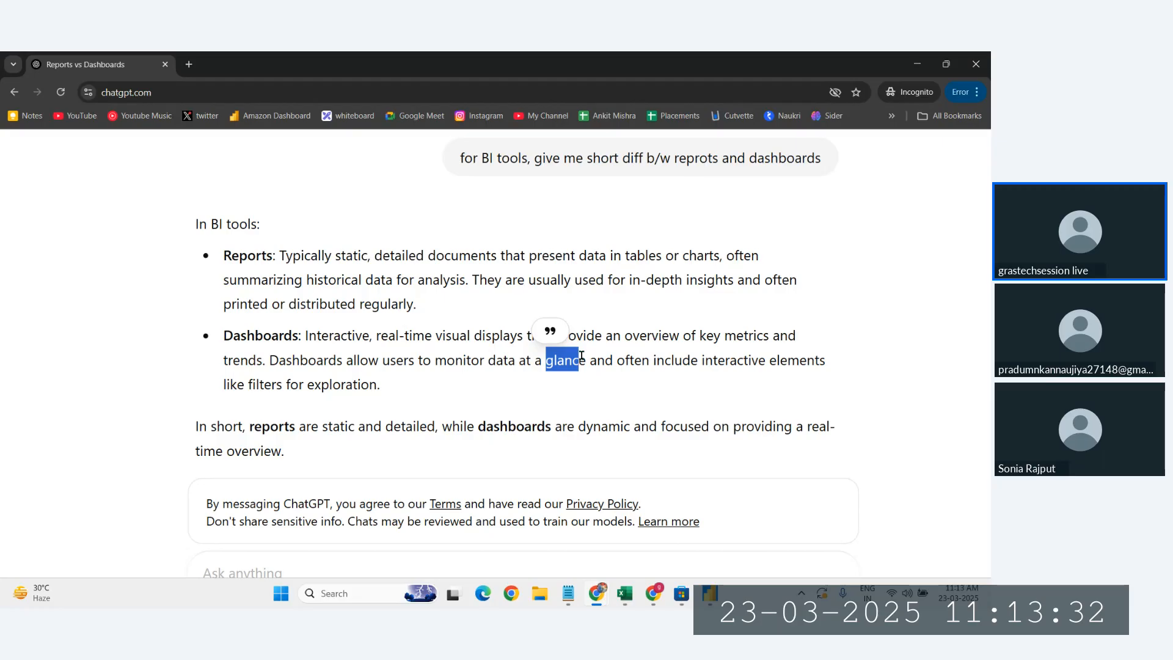
{"action": "left_click", "coordinate": [596, 381]}
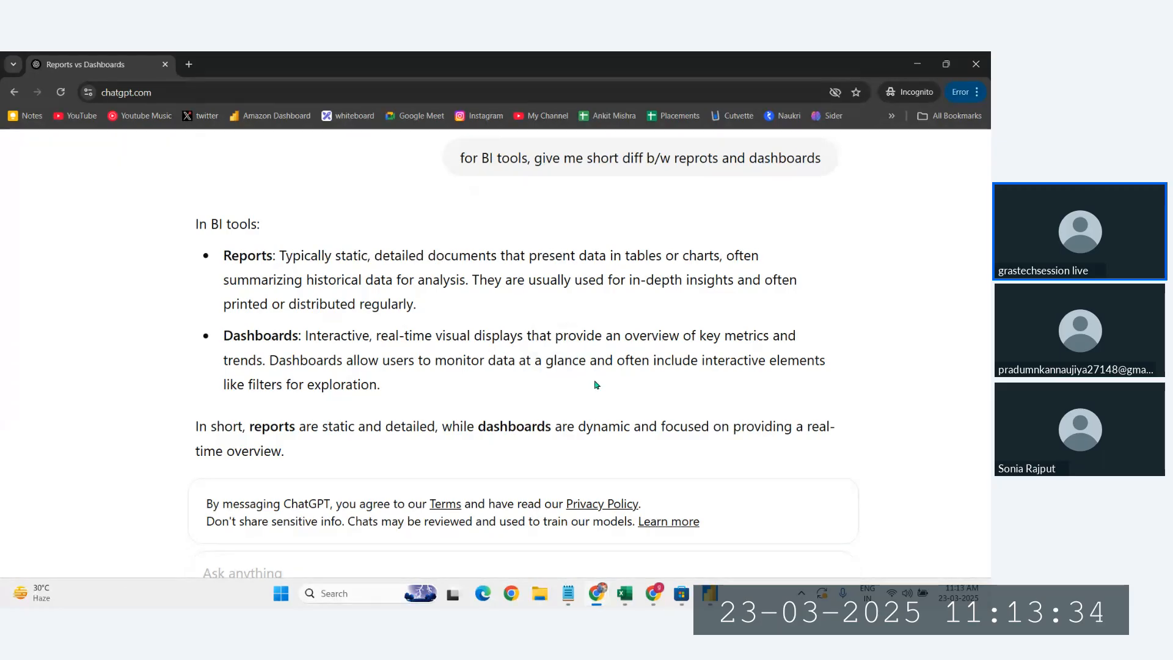
{"action": "left_click_drag", "start_coordinate": [278, 360], "coordinate": [528, 354]}
{"action": "left_click_drag", "start_coordinate": [614, 361], "coordinate": [528, 366]}
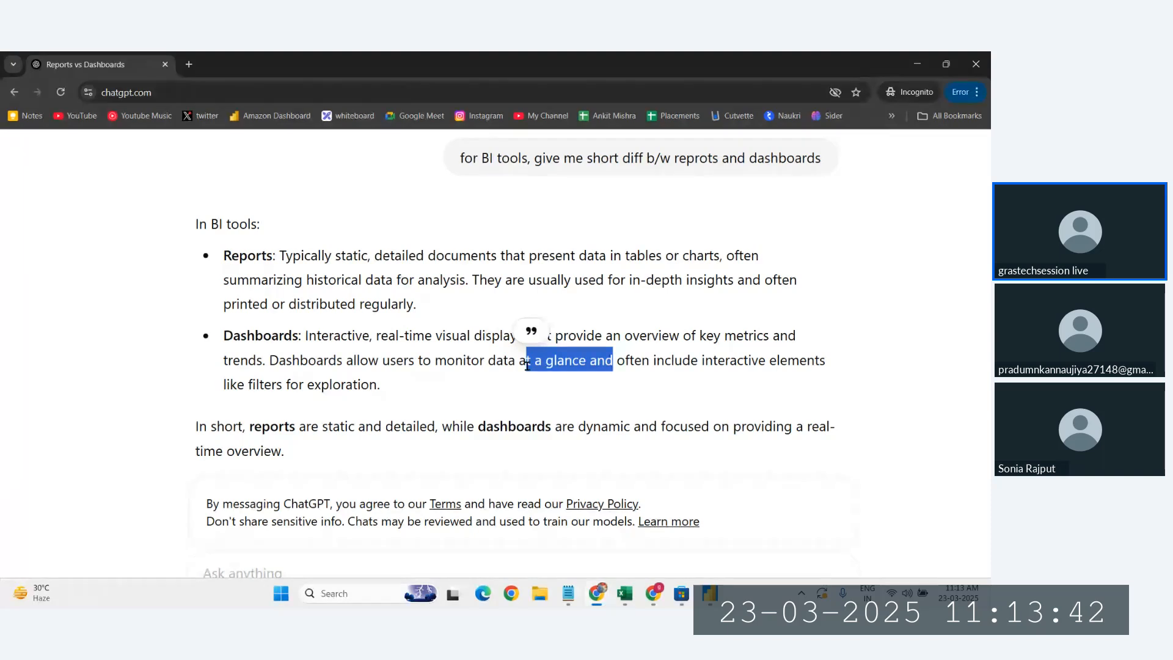
- Ask the follow-up "can I say dashboard is a single page and reports are multiple page indepth analysis"
{"action": "scroll", "coordinate": [527, 366], "scroll_direction": "down", "scroll_amount": 1}
{"action": "scroll", "coordinate": [318, 553], "scroll_direction": "down", "scroll_amount": 3}
{"action": "left_click", "coordinate": [297, 500]}
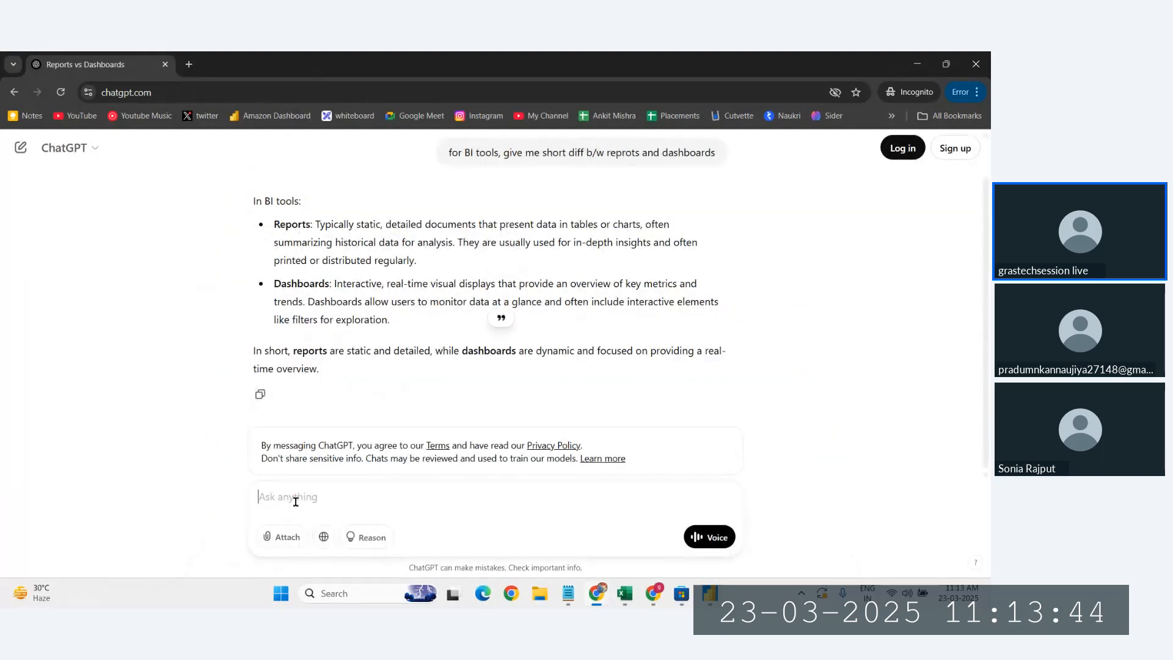
{"action": "type", "text": "can I say"}
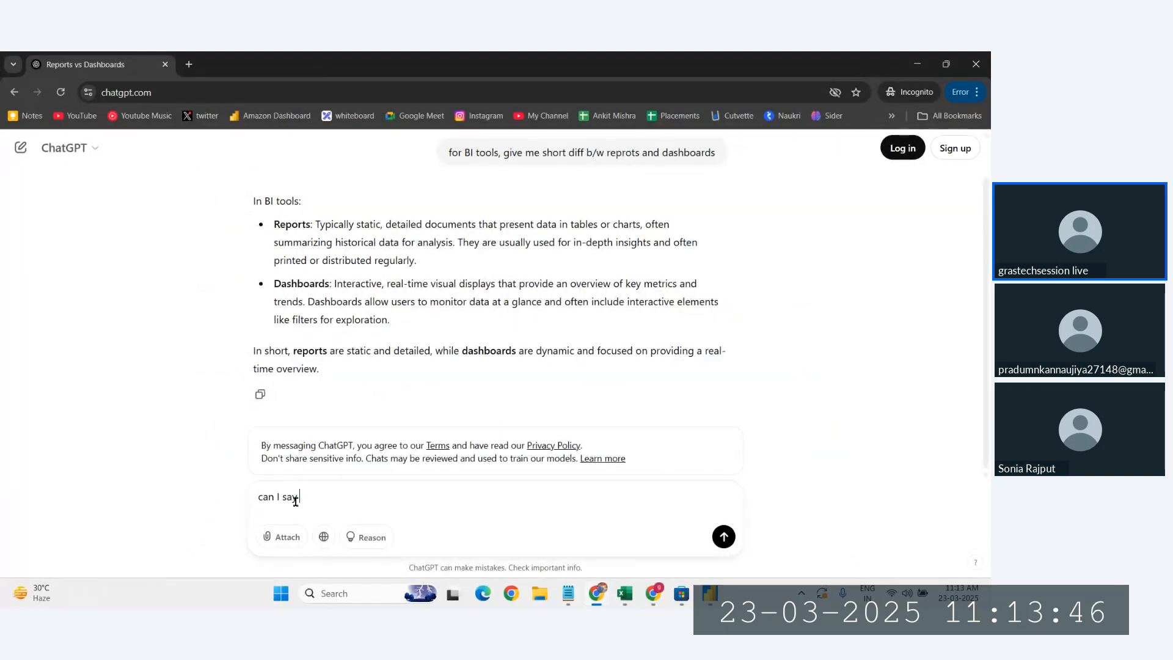
{"action": "type", "text": " dashboard "}
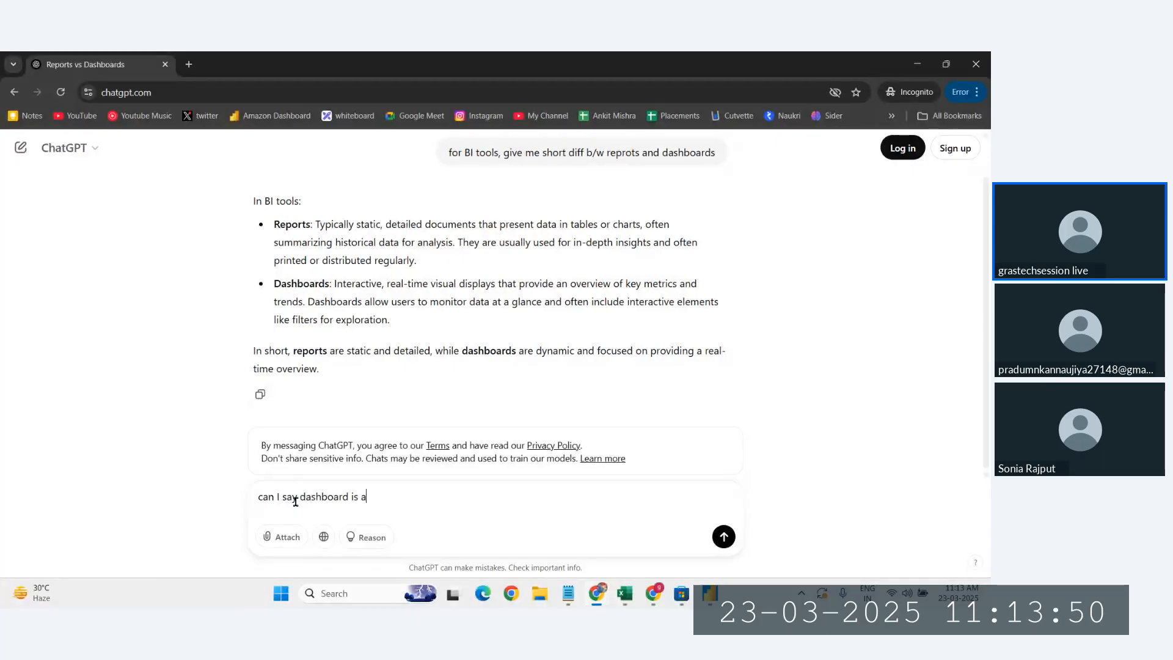
{"action": "type", "text": "is a single p"}
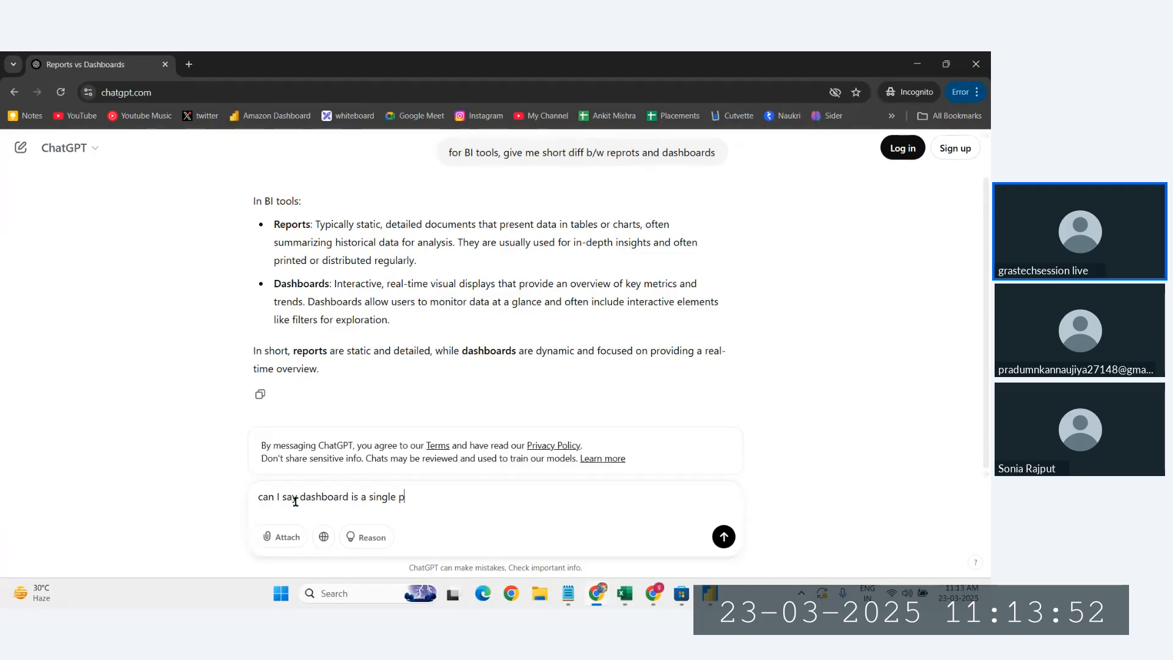
{"action": "type", "text": "age and reports a"}
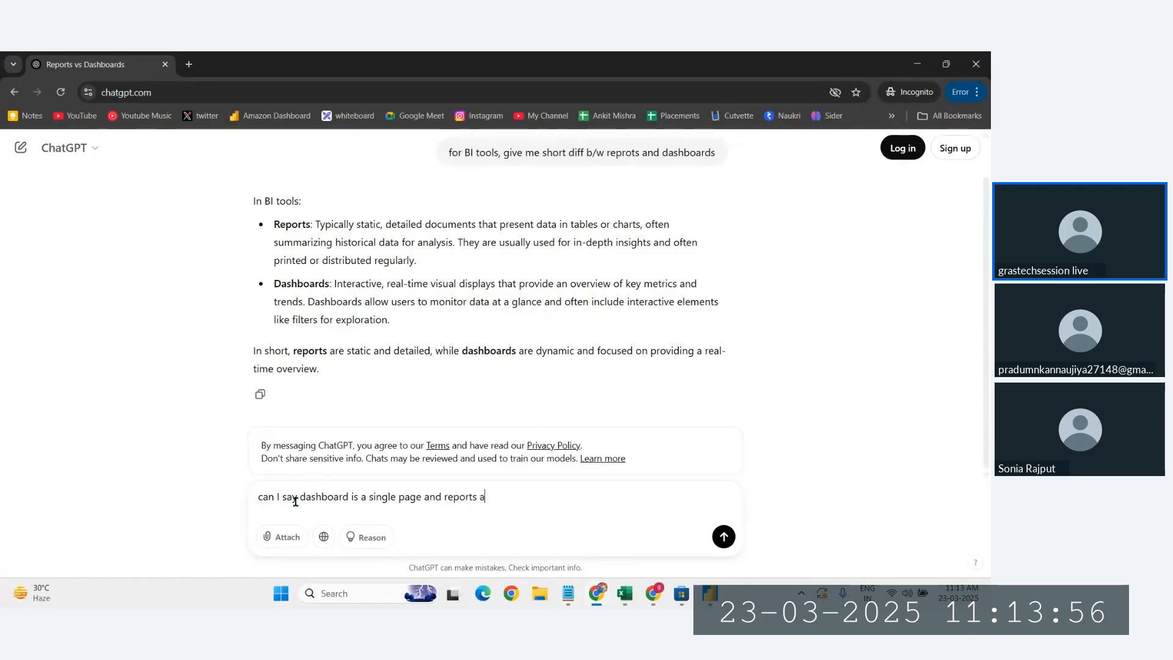
{"action": "type", "text": "re multip"}
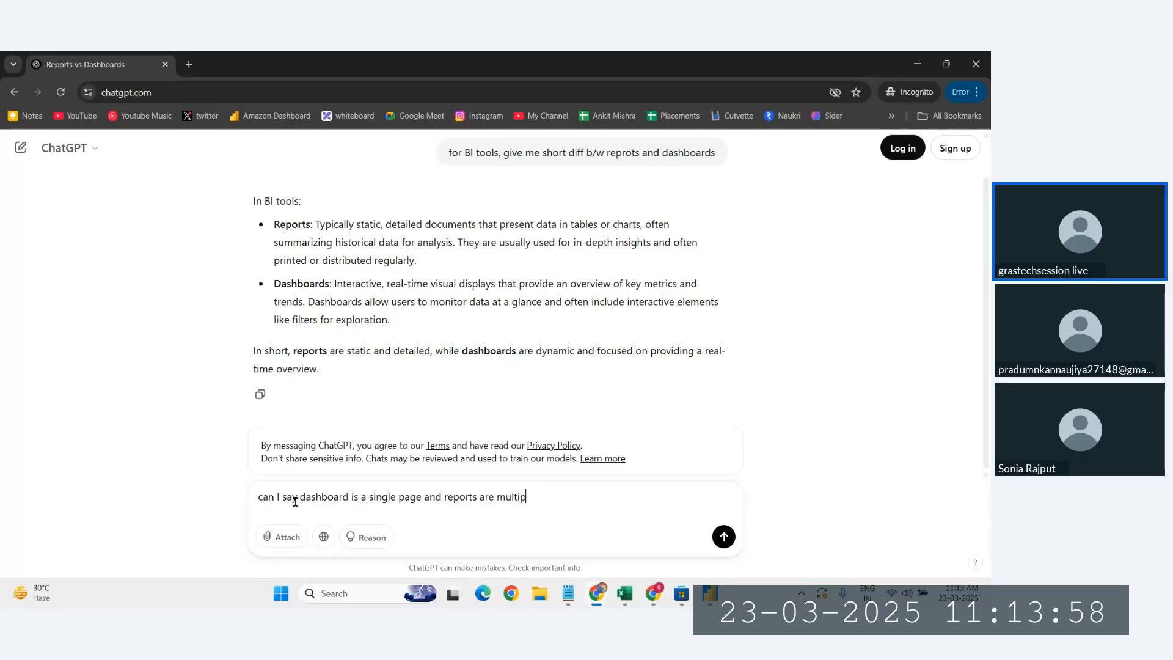
{"action": "type", "text": "le page in"}
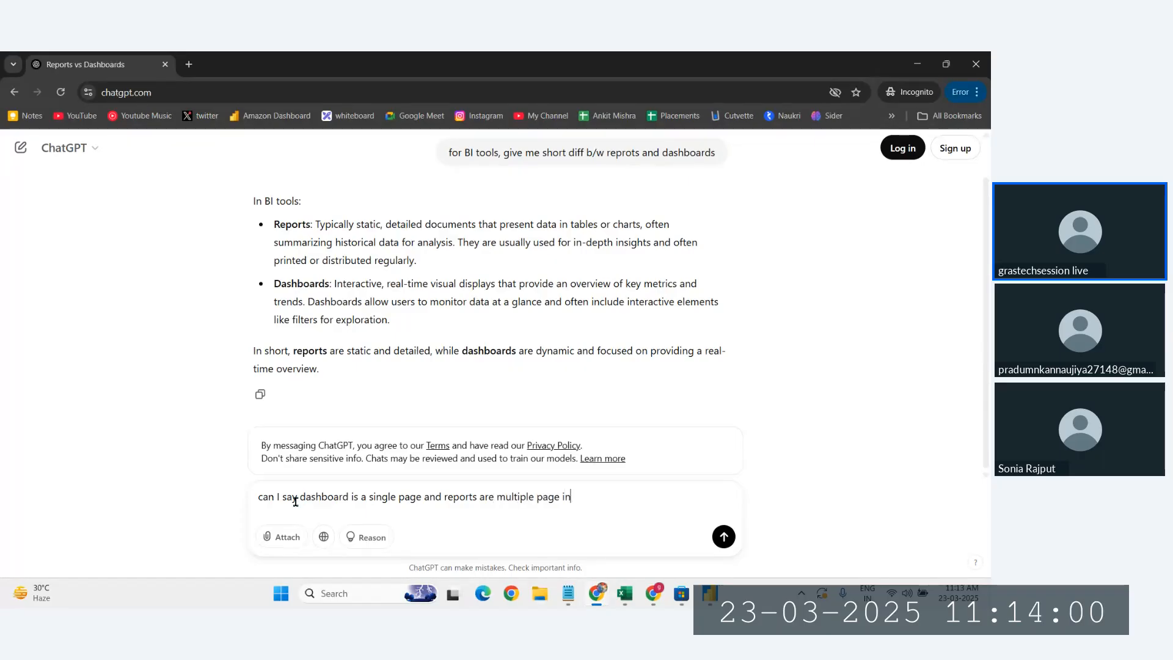
{"action": "type", "text": "depth analysi"}
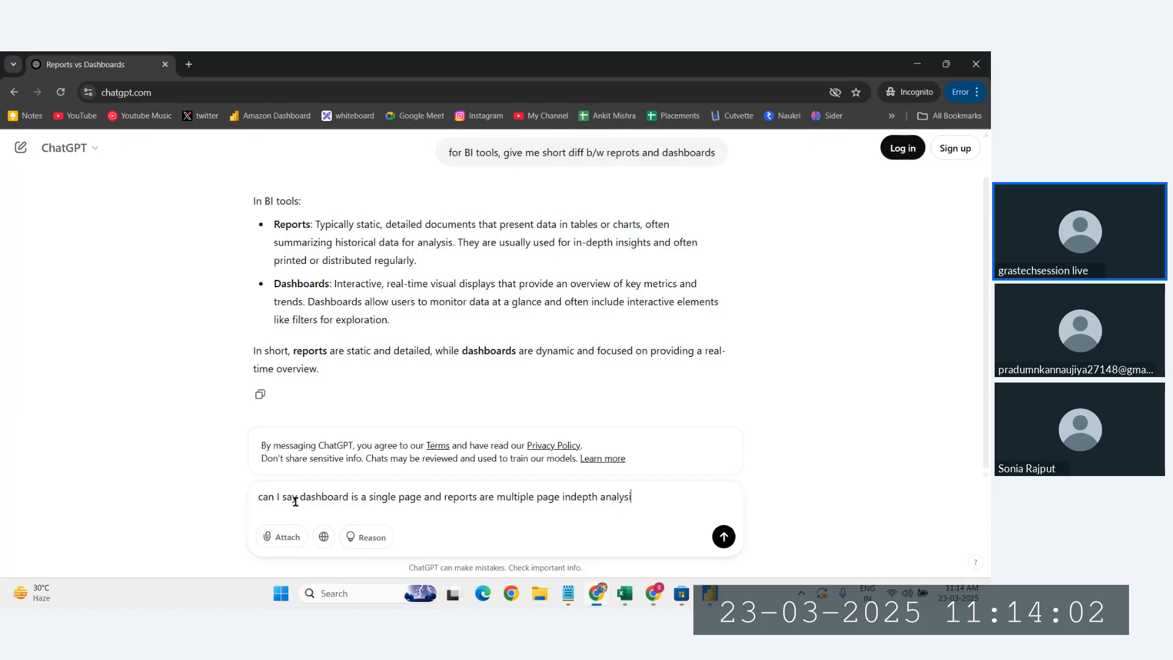
{"action": "type", "text": "s"}
{"action": "key", "text": "Return"}
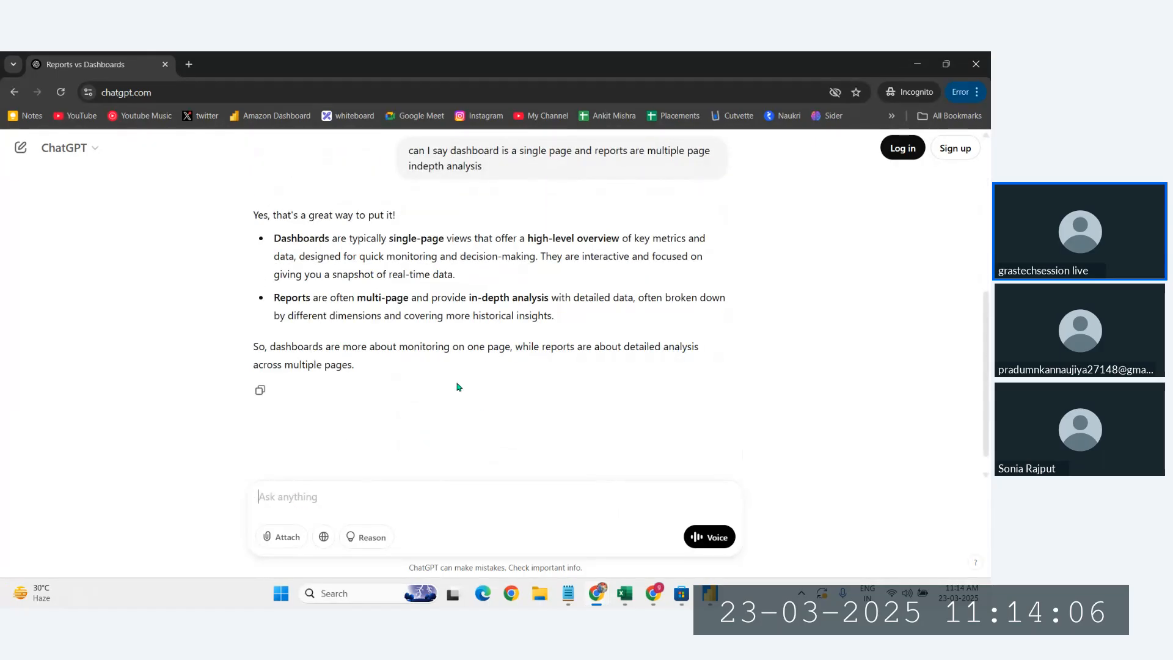
- Read the follow-up answer enlarged, highlighting the Dashboards line and the multi-page and in-depth analysis wording for reports
{"action": "left_click_drag", "start_coordinate": [275, 217], "coordinate": [717, 231]}
{"action": "left_click", "coordinate": [410, 249]}
{"action": "scroll", "coordinate": [411, 249], "scroll_direction": "up", "scroll_amount": 3}
{"action": "left_click_drag", "start_coordinate": [201, 330], "coordinate": [379, 329]}
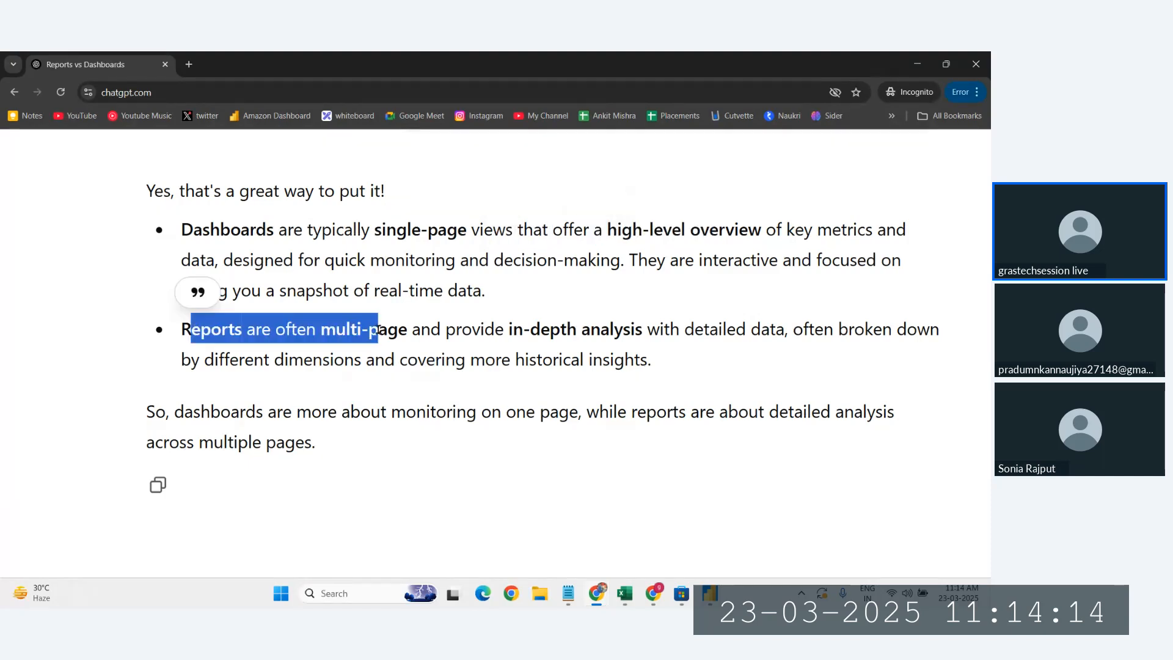
{"action": "left_click", "coordinate": [438, 335]}
{"action": "left_click_drag", "start_coordinate": [496, 330], "coordinate": [579, 331]}
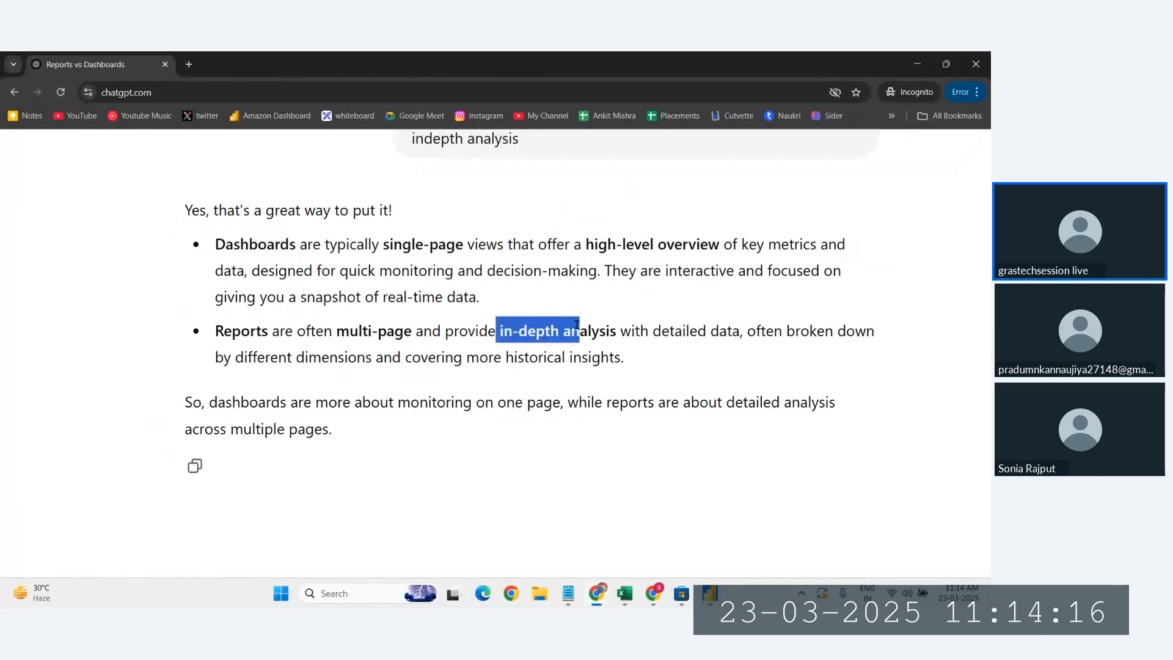
- Leave the incognito chat and search Google in a new tab for "diff b/w dashboard and powerbi reports interview questions"
{"action": "left_click", "coordinate": [649, 351]}
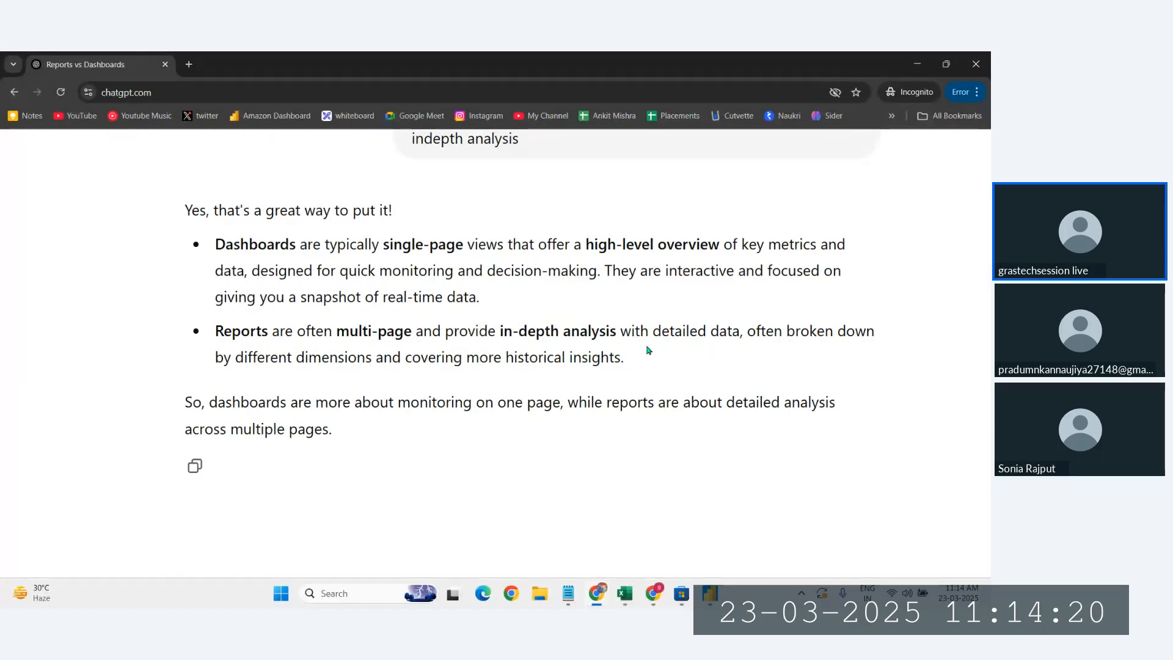
{"action": "left_click", "coordinate": [918, 62]}
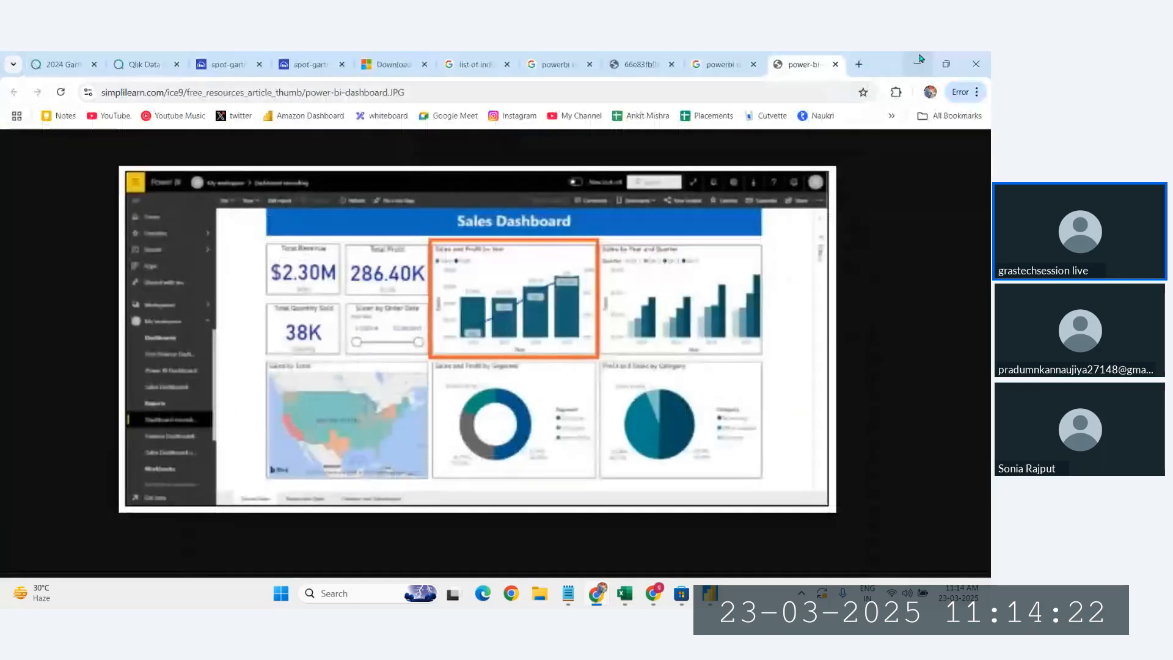
{"action": "left_click", "coordinate": [861, 64]}
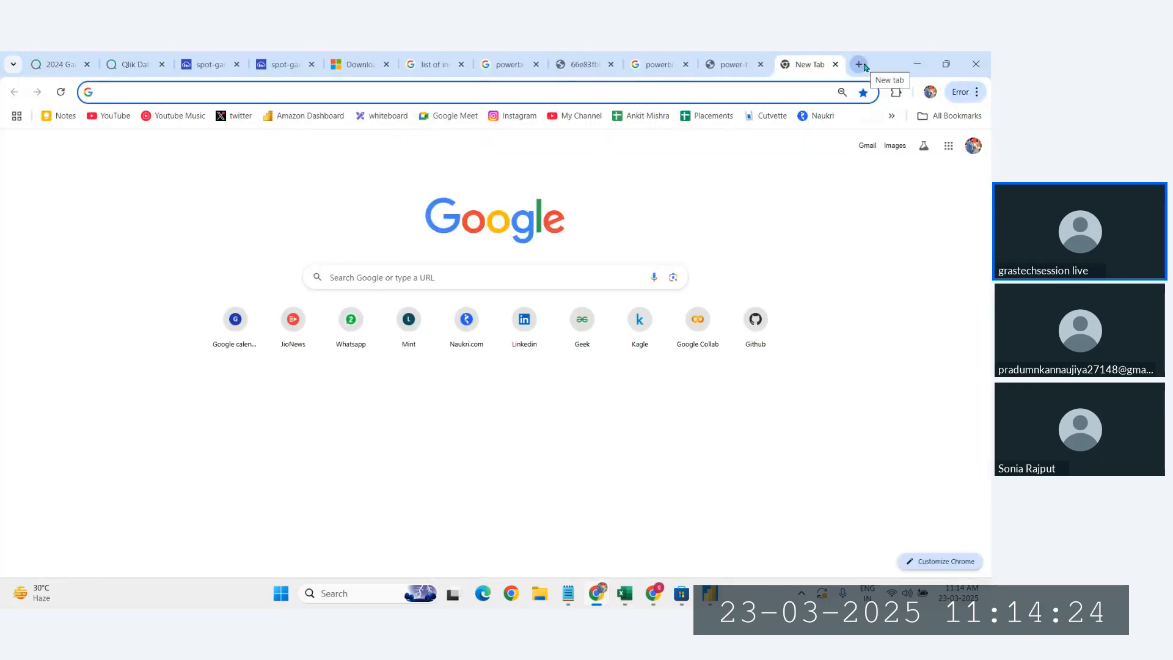
{"action": "type", "text": "diff "}
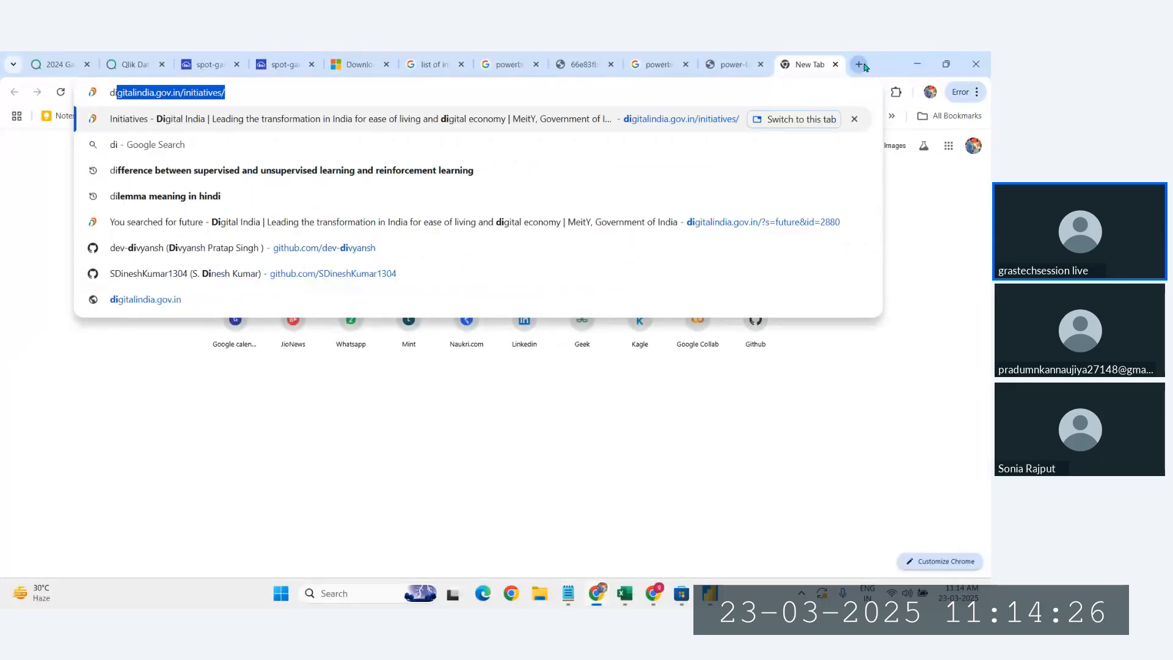
{"action": "type", "text": "b/ "}
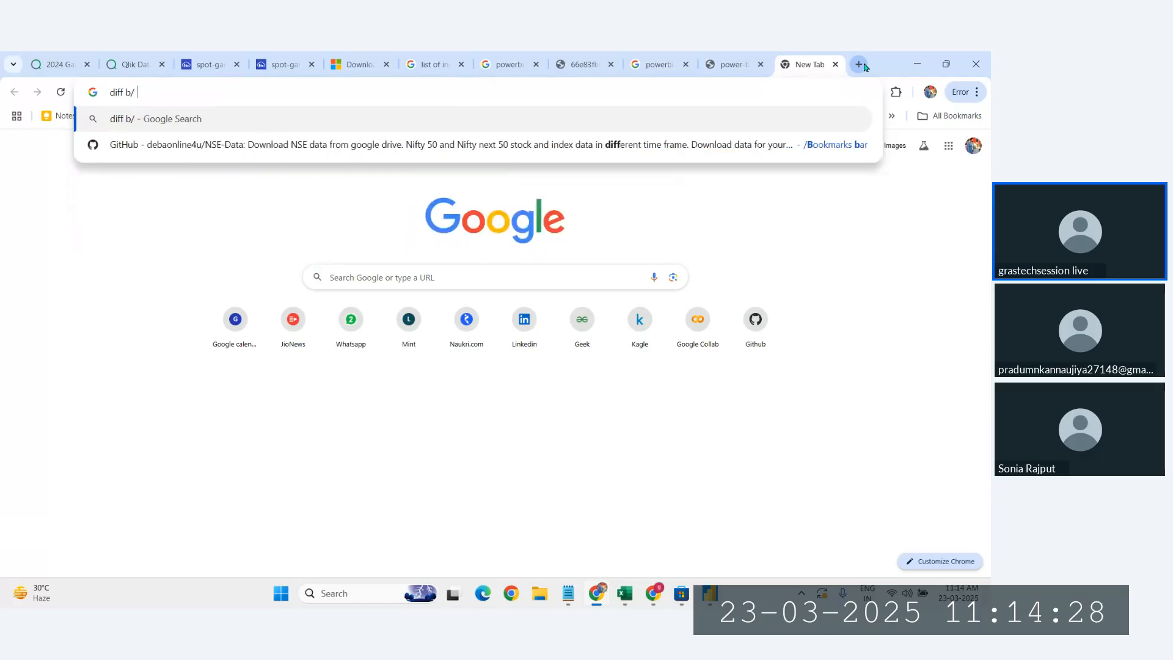
{"action": "type", "text": "w dash"}
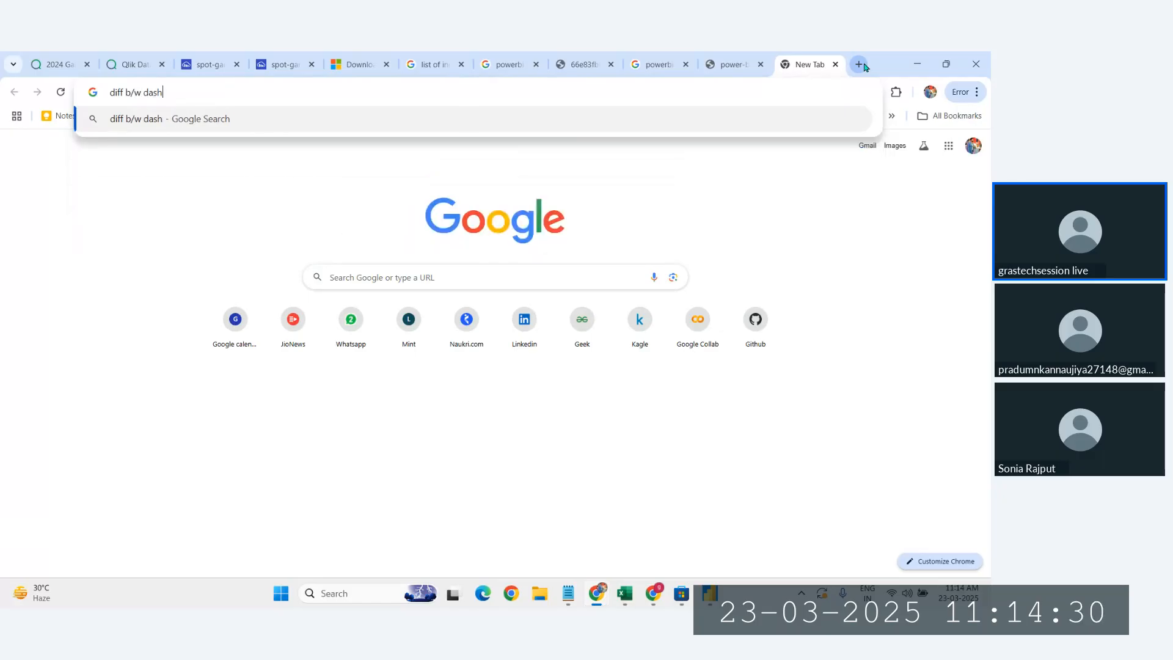
{"action": "type", "text": "board and pow"}
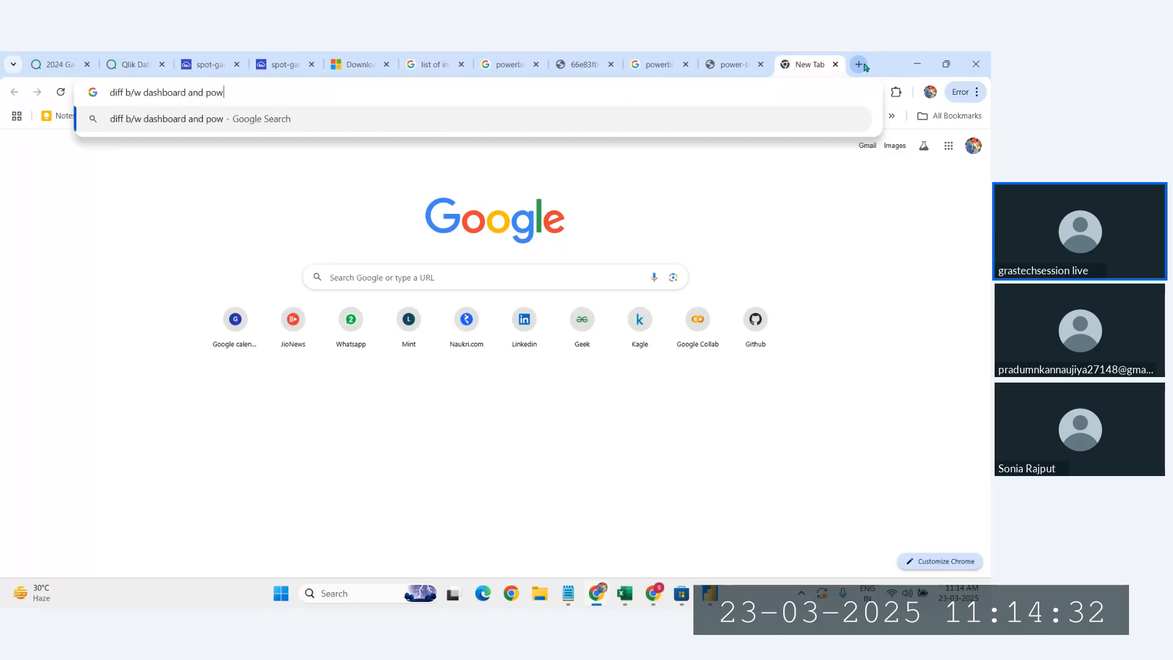
{"action": "type", "text": "erbi reports"}
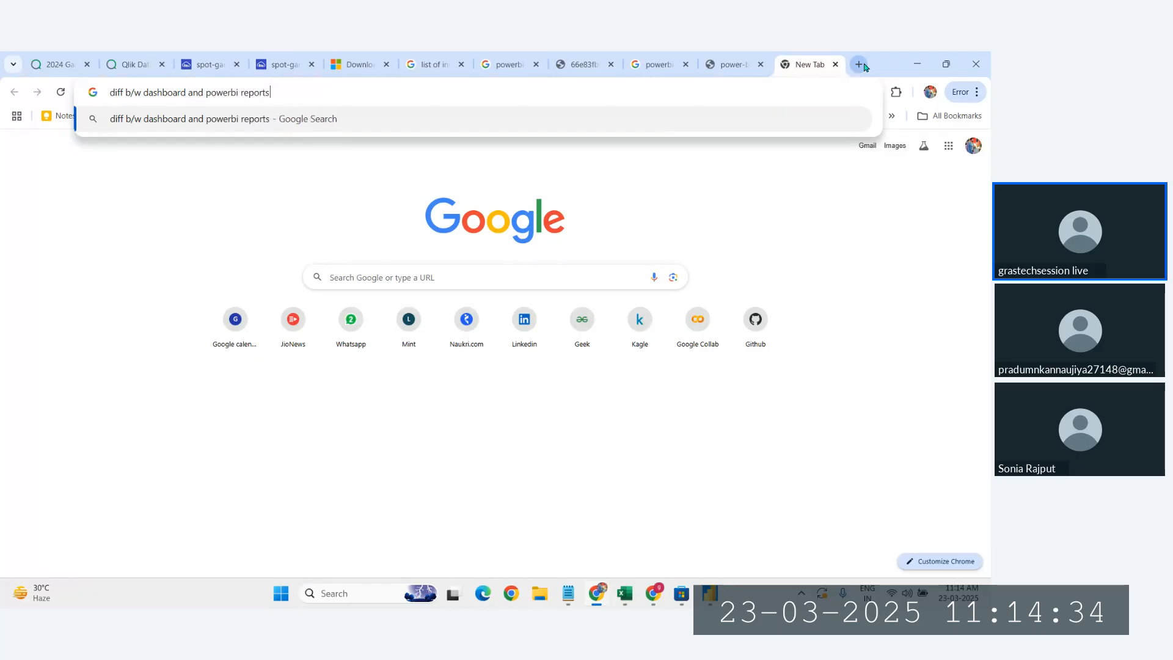
{"action": "type", "text": " interview "}
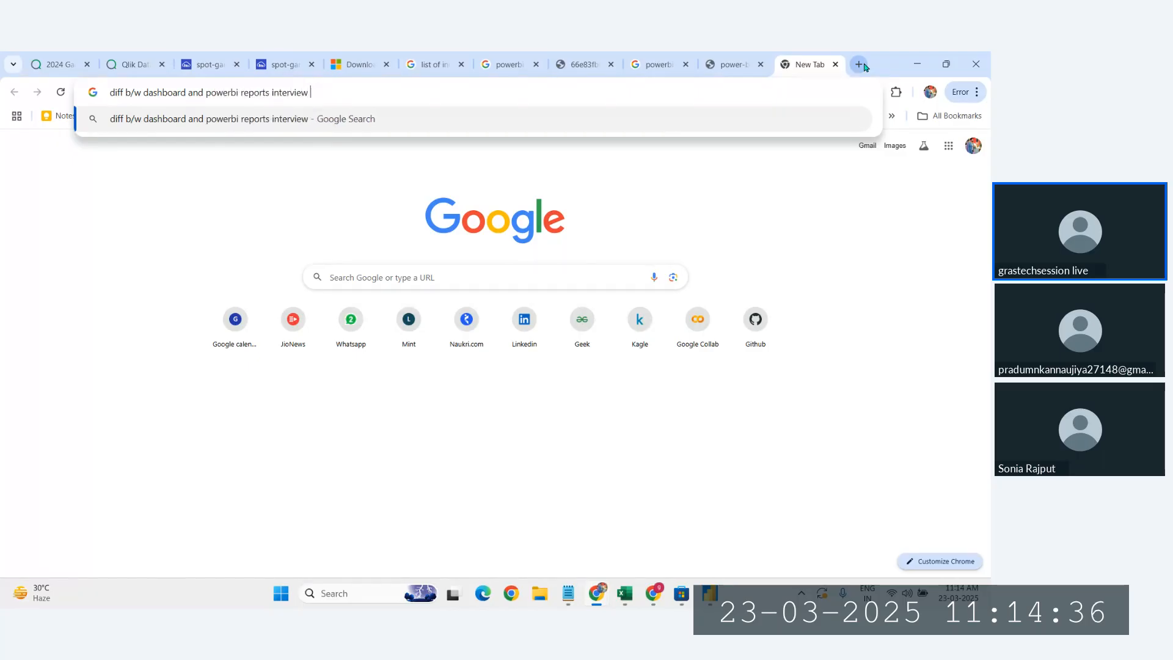
{"action": "type", "text": "questions"}
{"action": "key", "text": "Return"}
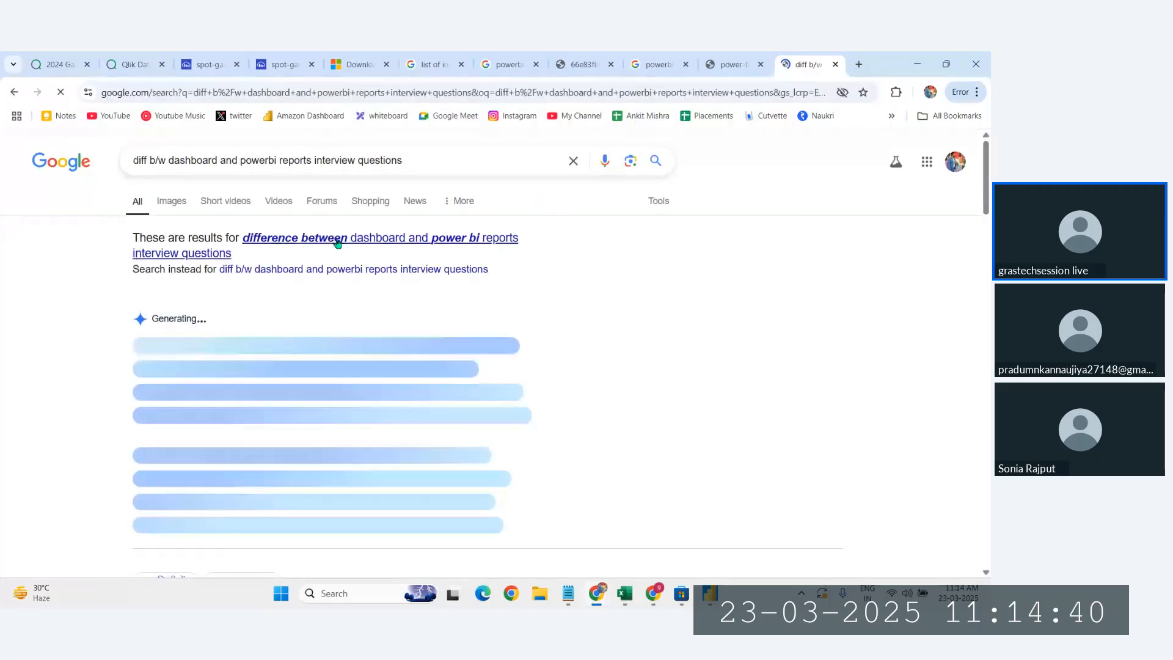
- Look through the search results and open the Naukri.com article "Difference Between Report And Dashboard In Power Bi"
{"action": "scroll", "coordinate": [435, 277], "scroll_direction": "down", "scroll_amount": 4}
{"action": "scroll", "coordinate": [218, 268], "scroll_direction": "down", "scroll_amount": 3}
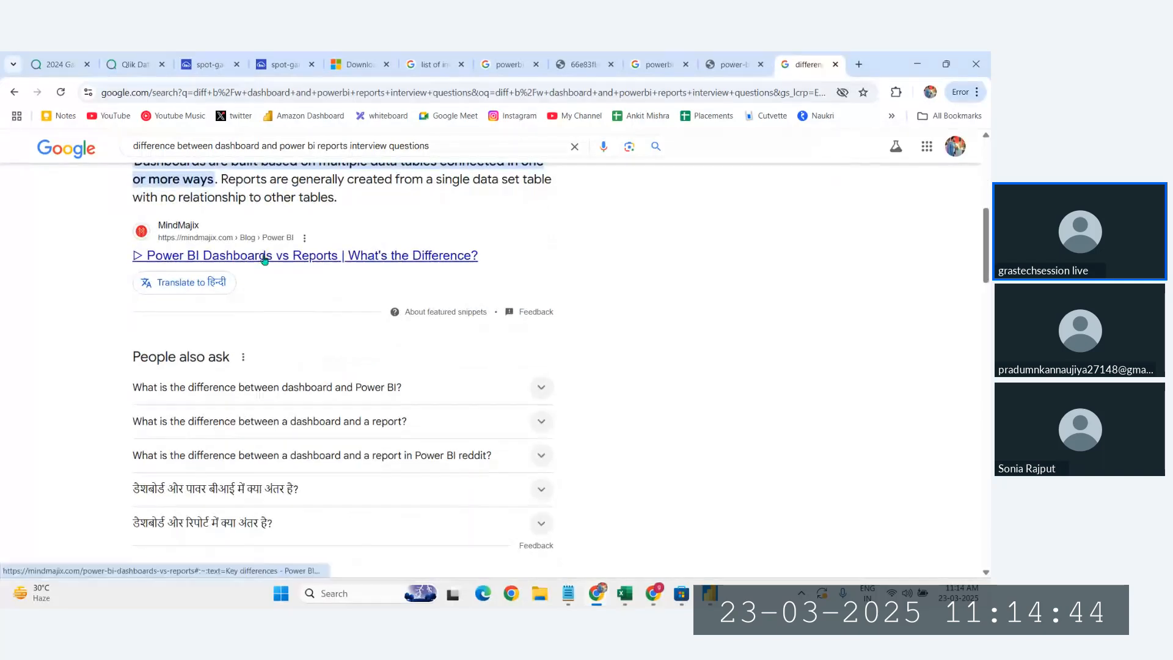
{"action": "scroll", "coordinate": [342, 259], "scroll_direction": "down", "scroll_amount": 5}
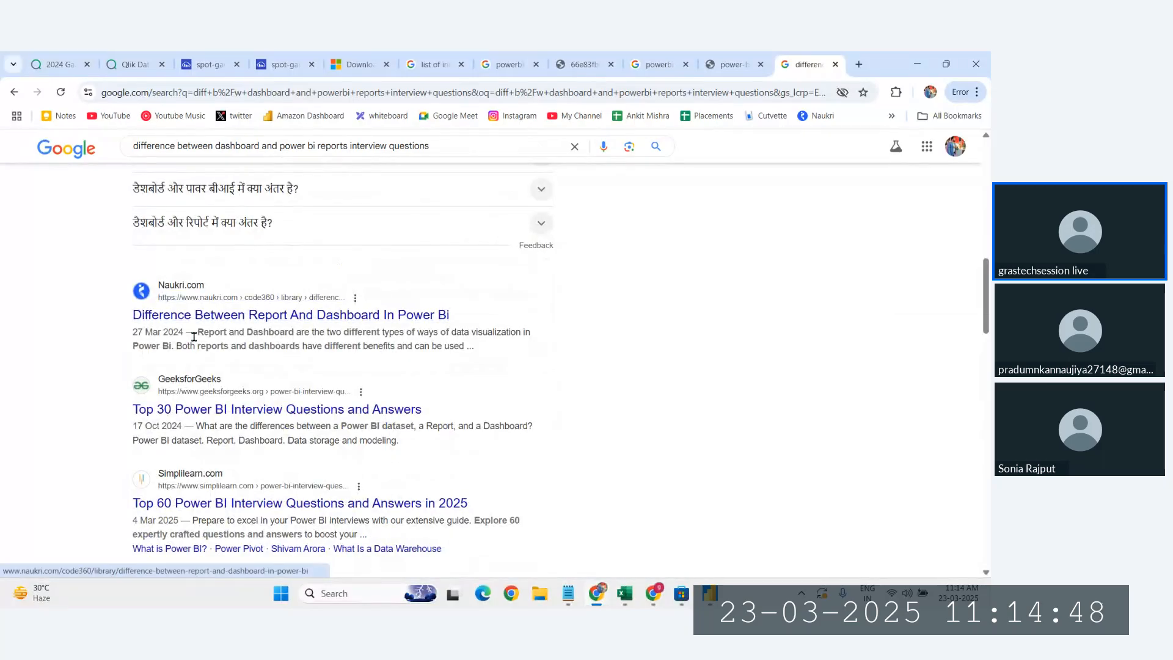
{"action": "scroll", "coordinate": [195, 336], "scroll_direction": "up", "scroll_amount": 2}
{"action": "left_click", "coordinate": [258, 315]}
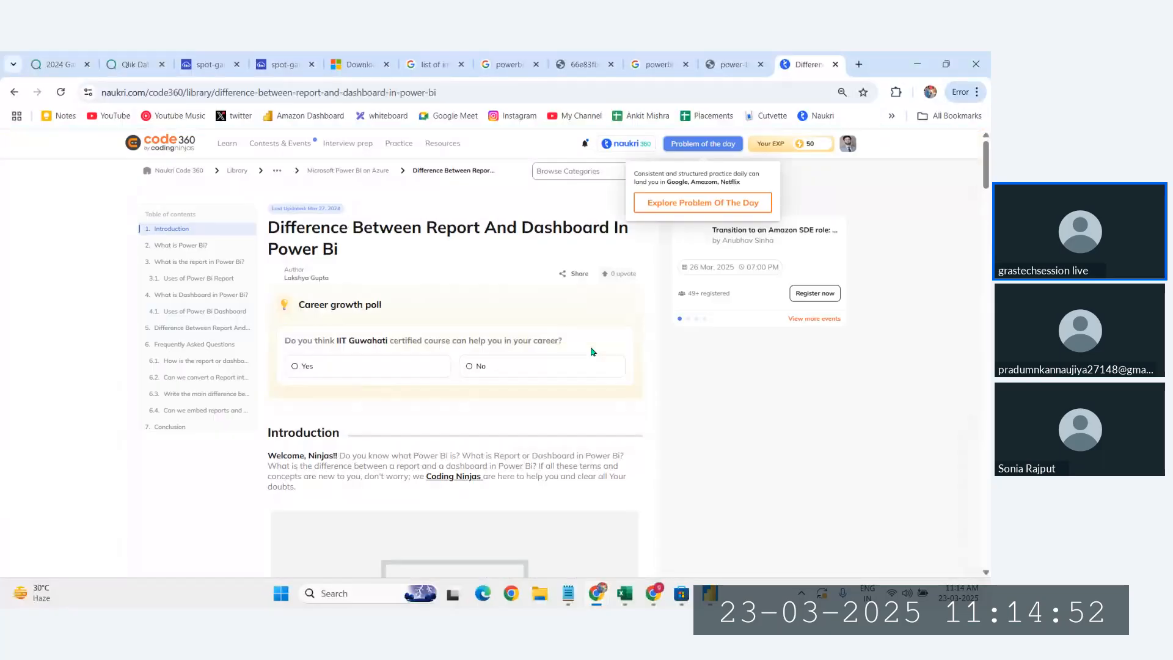
- Skim the article's sections on what Power BI reports and dashboards are and what each is used for
{"action": "scroll", "coordinate": [413, 377], "scroll_direction": "down", "scroll_amount": 3}
{"action": "scroll", "coordinate": [413, 377], "scroll_direction": "down", "scroll_amount": 10}
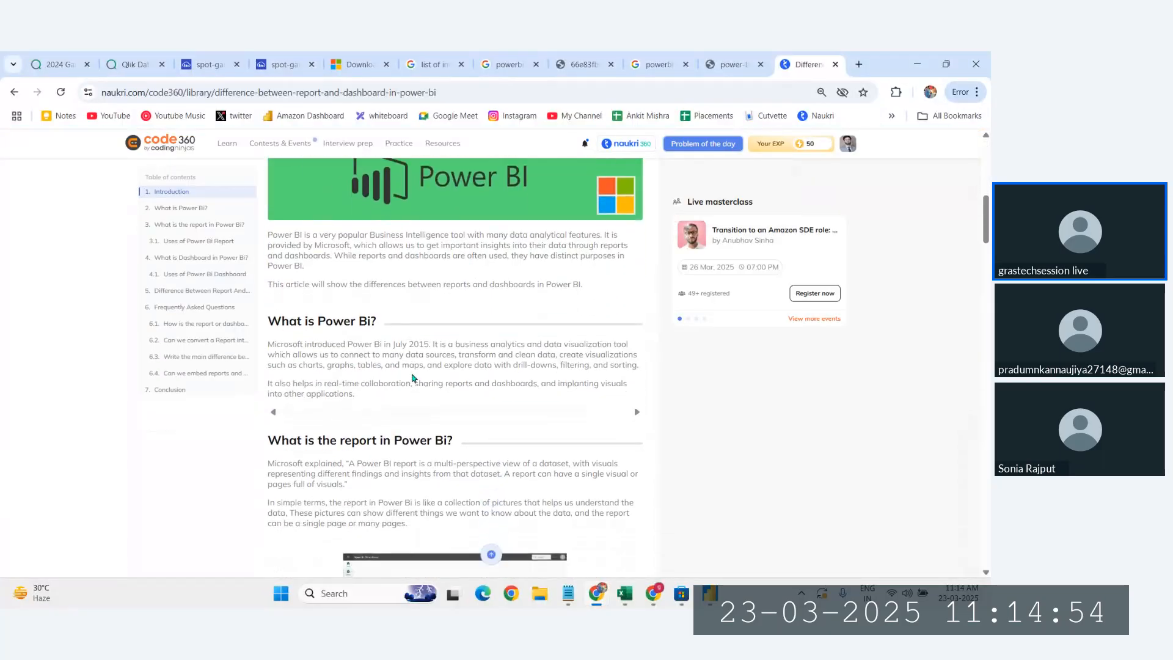
{"action": "scroll", "coordinate": [412, 373], "scroll_direction": "down", "scroll_amount": 5}
{"action": "scroll", "coordinate": [412, 374], "scroll_direction": "up", "scroll_amount": 5}
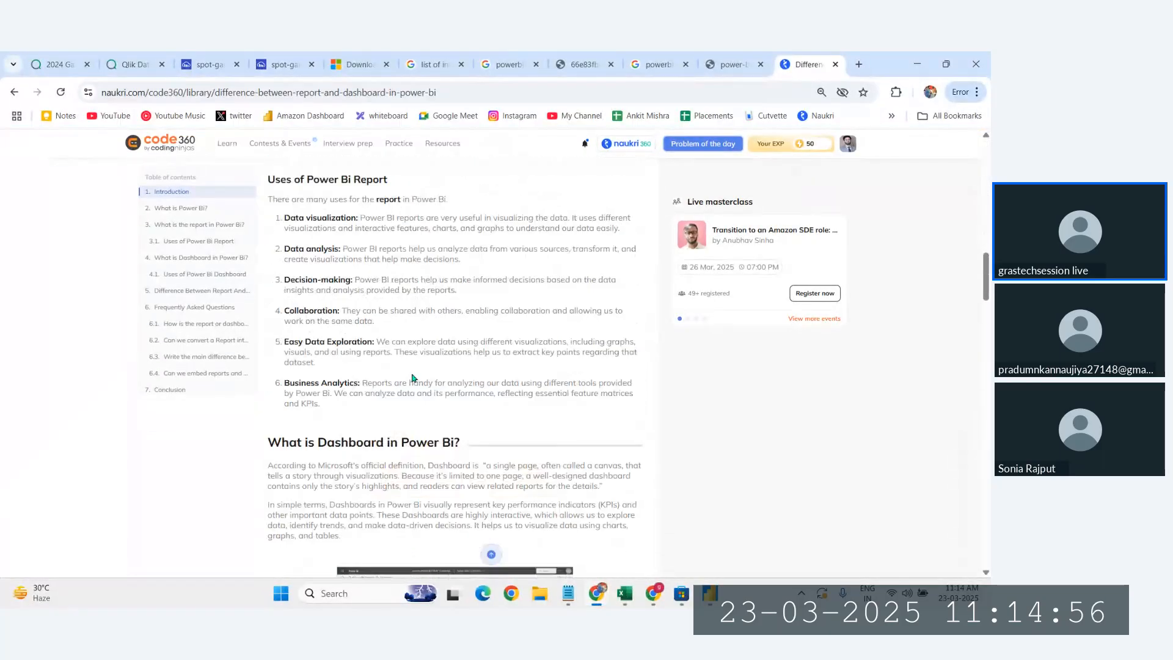
{"action": "scroll", "coordinate": [387, 410], "scroll_direction": "up", "scroll_amount": 2}
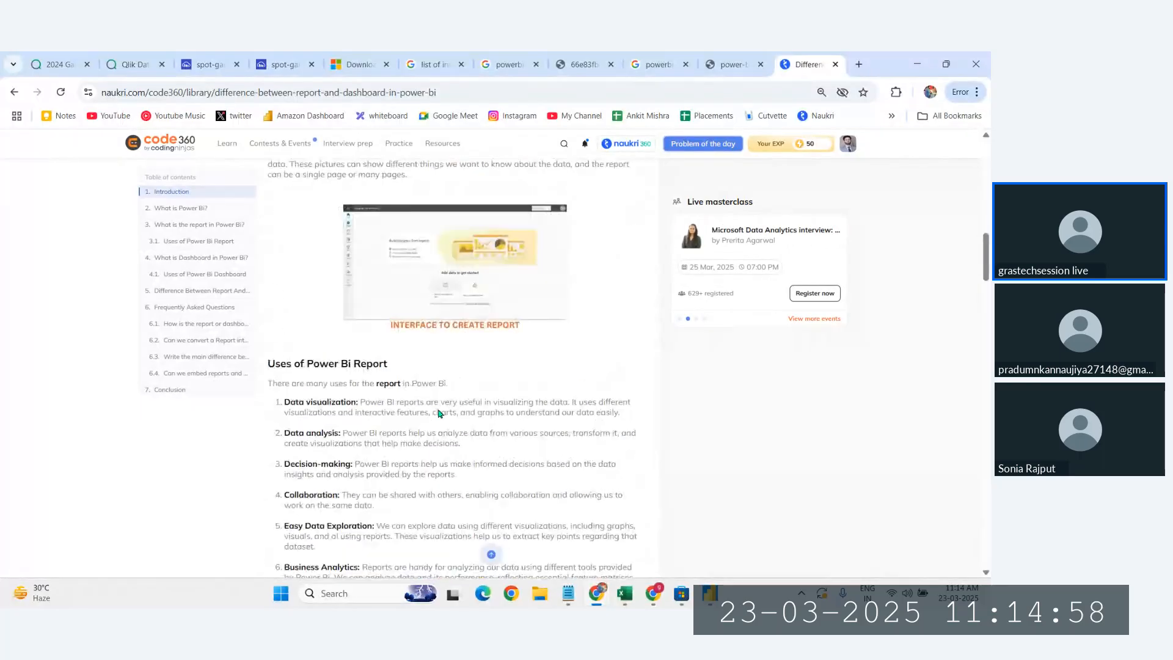
{"action": "scroll", "coordinate": [388, 457], "scroll_direction": "down", "scroll_amount": 10}
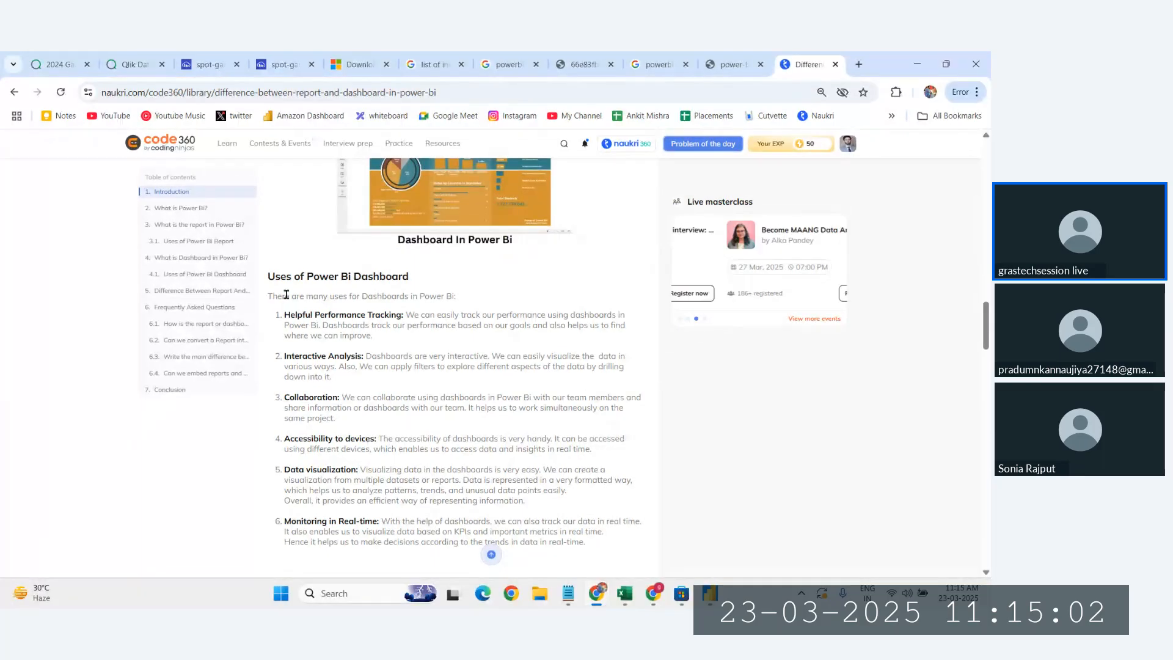
{"action": "scroll", "coordinate": [454, 436], "scroll_direction": "down", "scroll_amount": 1}
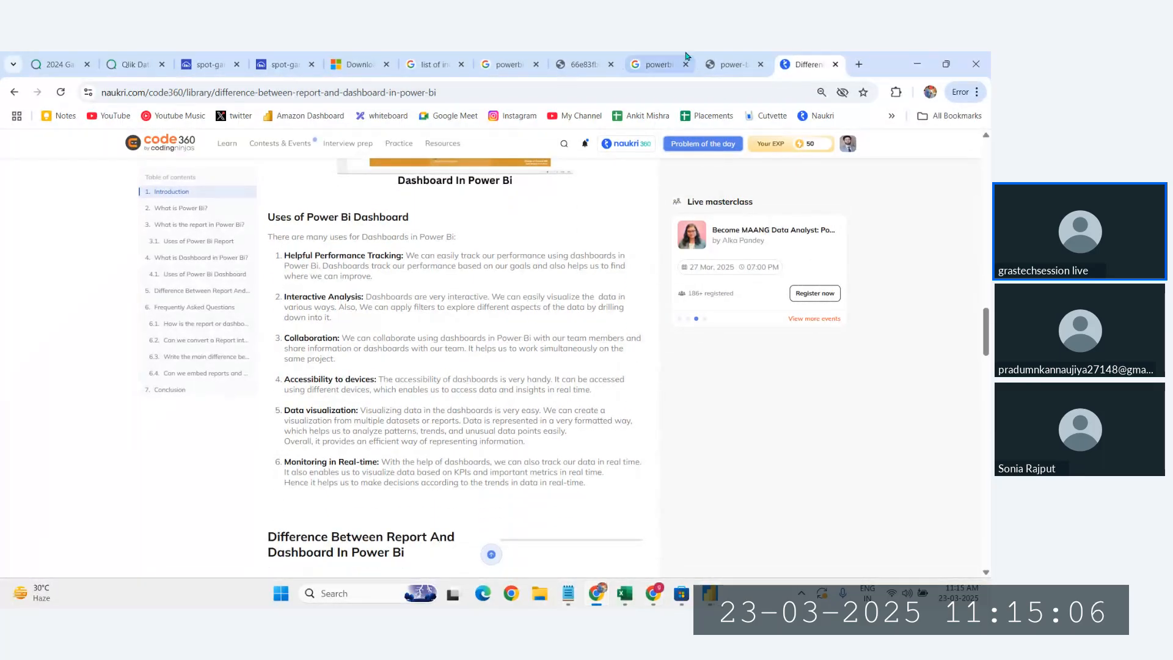
- Leave the report-versus-dashboard article and switch to Power BI Desktop
{"action": "left_click", "coordinate": [732, 64]}
{"action": "left_click", "coordinate": [675, 60]}
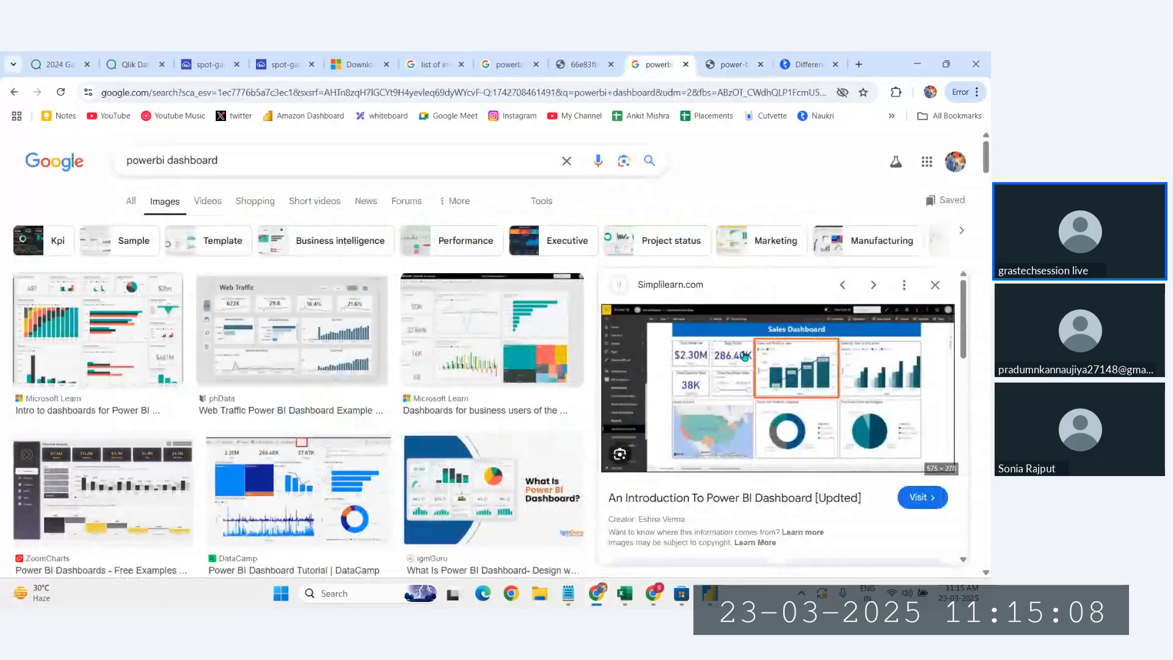
{"action": "left_click", "coordinate": [711, 595]}
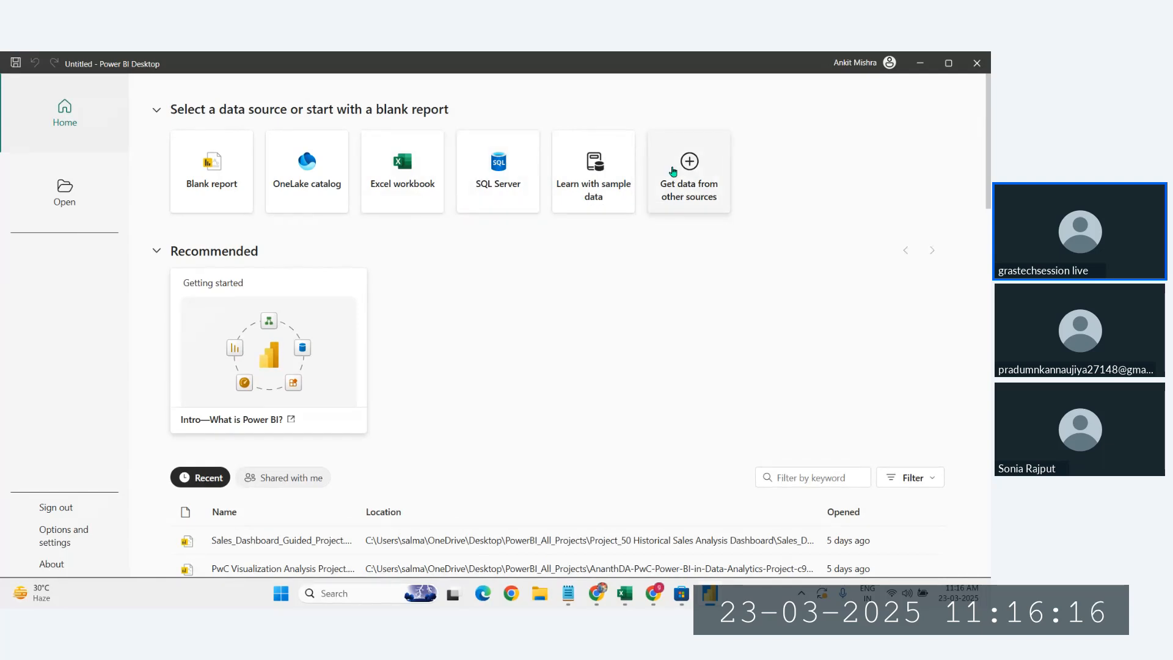
- Start a blank report and add two more pages to it
{"action": "left_click", "coordinate": [221, 206]}
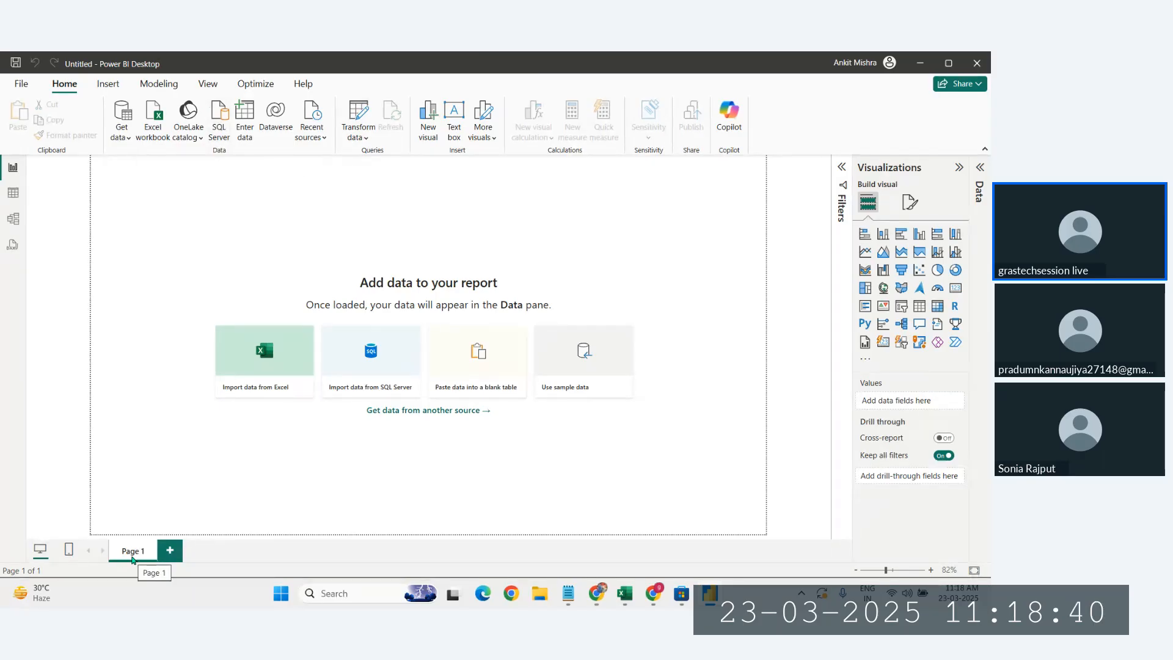
{"action": "left_click", "coordinate": [171, 552]}
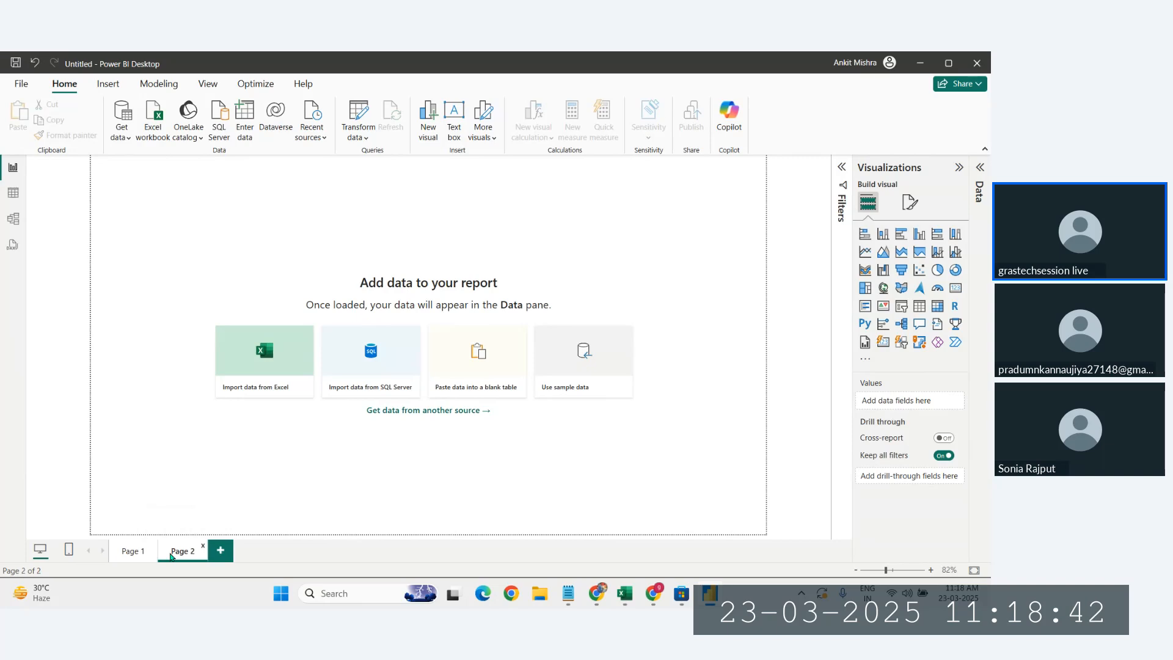
{"action": "left_click", "coordinate": [221, 551]}
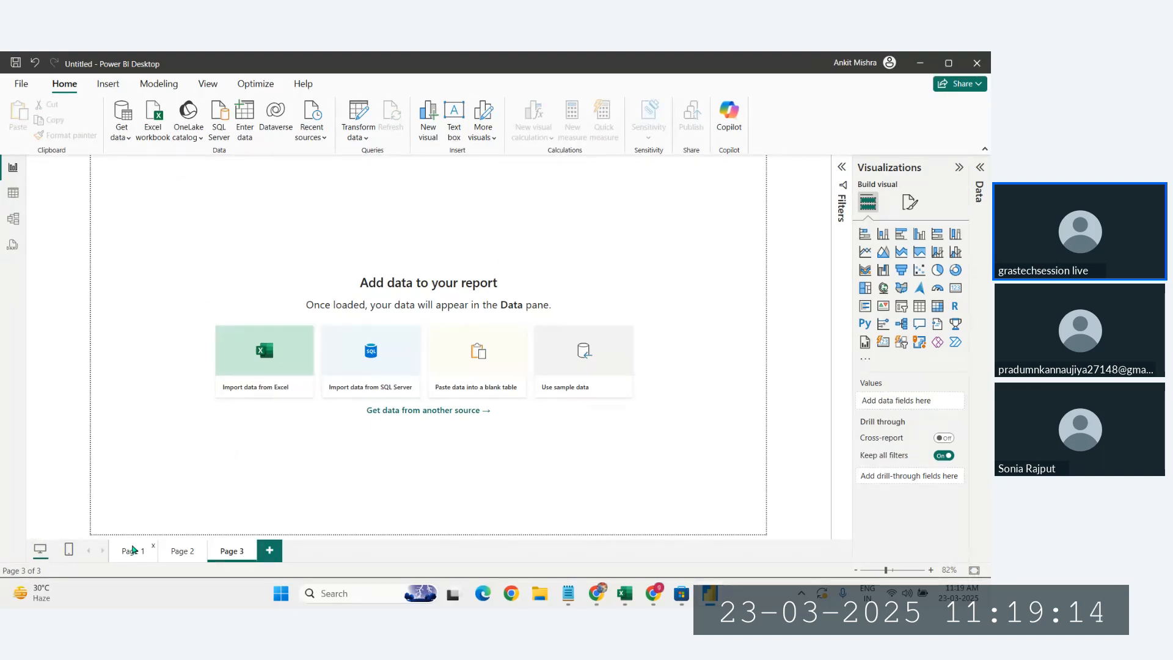
- View the third page in mobile layout, return to desktop layout and show the Home commands again
{"action": "left_click", "coordinate": [68, 556]}
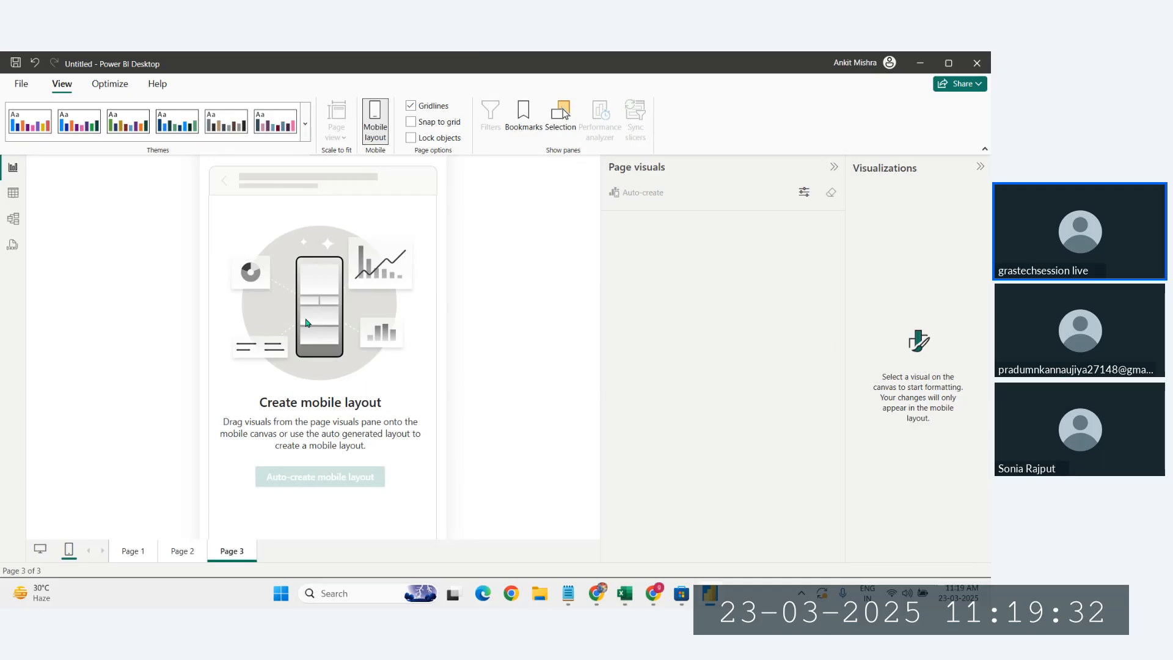
{"action": "left_click", "coordinate": [40, 551]}
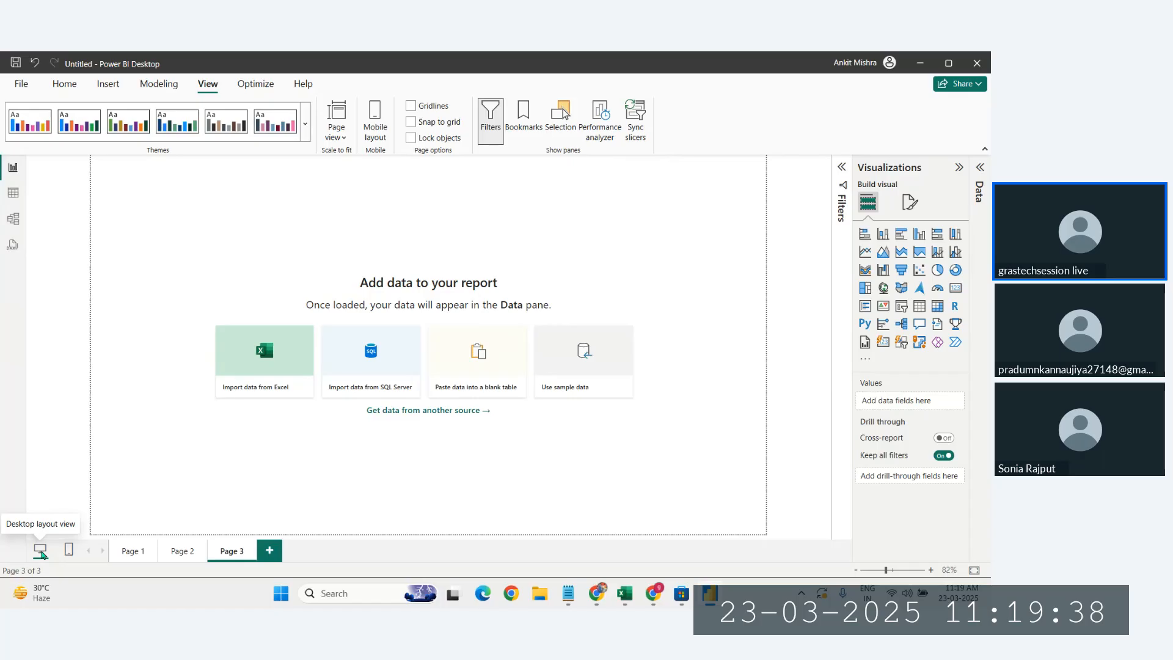
{"action": "left_click", "coordinate": [63, 86]}
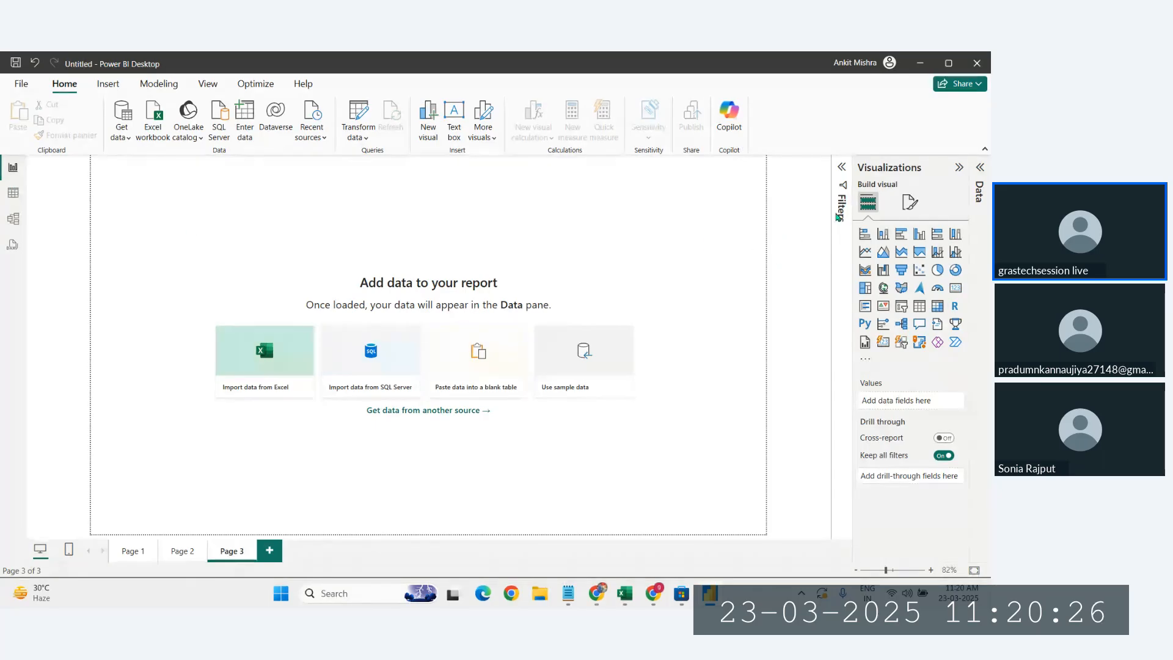
- Expand the collapsed Filters and Data panes beside the report canvas
{"action": "left_click", "coordinate": [841, 170]}
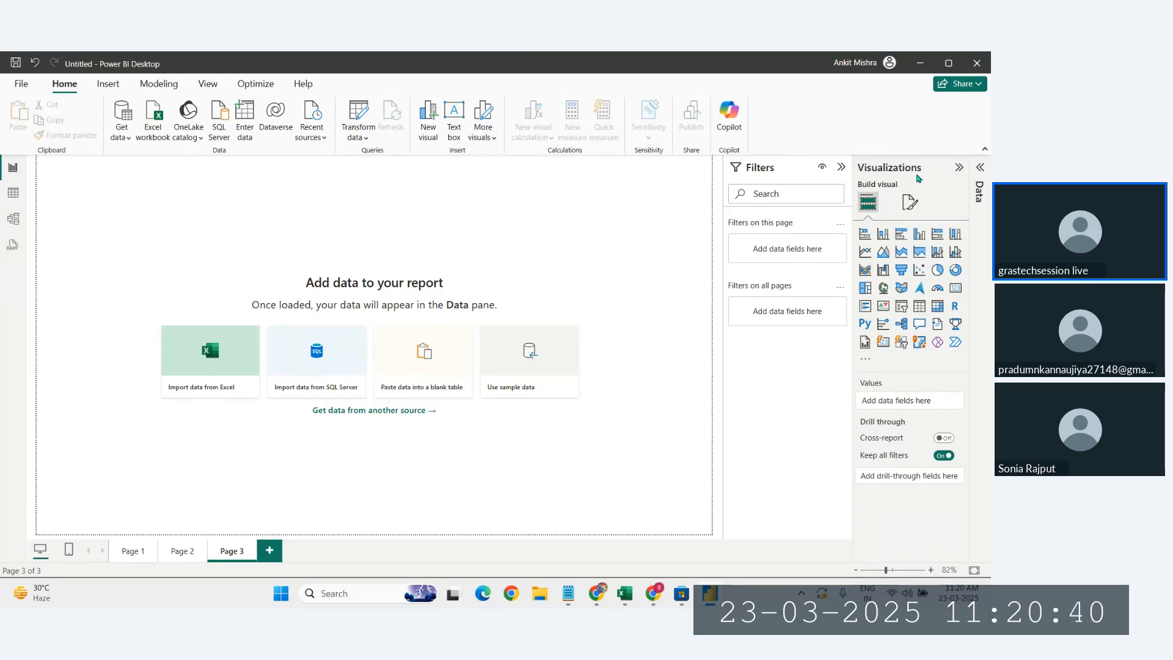
{"action": "left_click", "coordinate": [982, 168]}
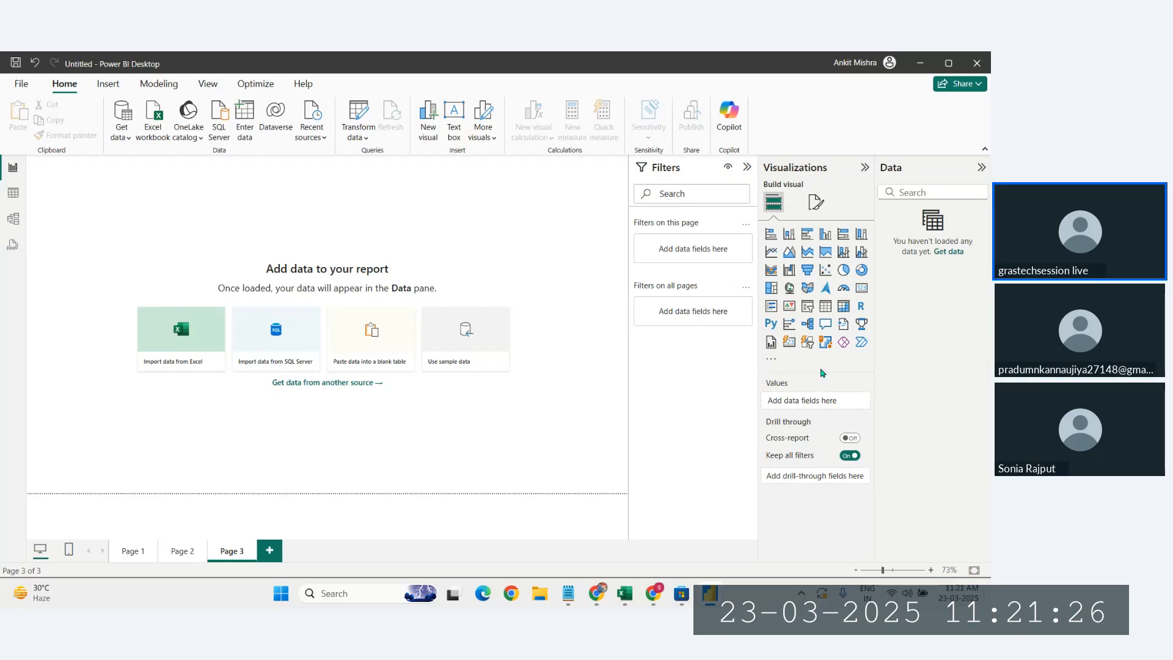
- Switch to the Chrome window with the meeting and search the web for "powerbi gives 30 + core visuals"
{"action": "mouse_move", "coordinate": [653, 594]}
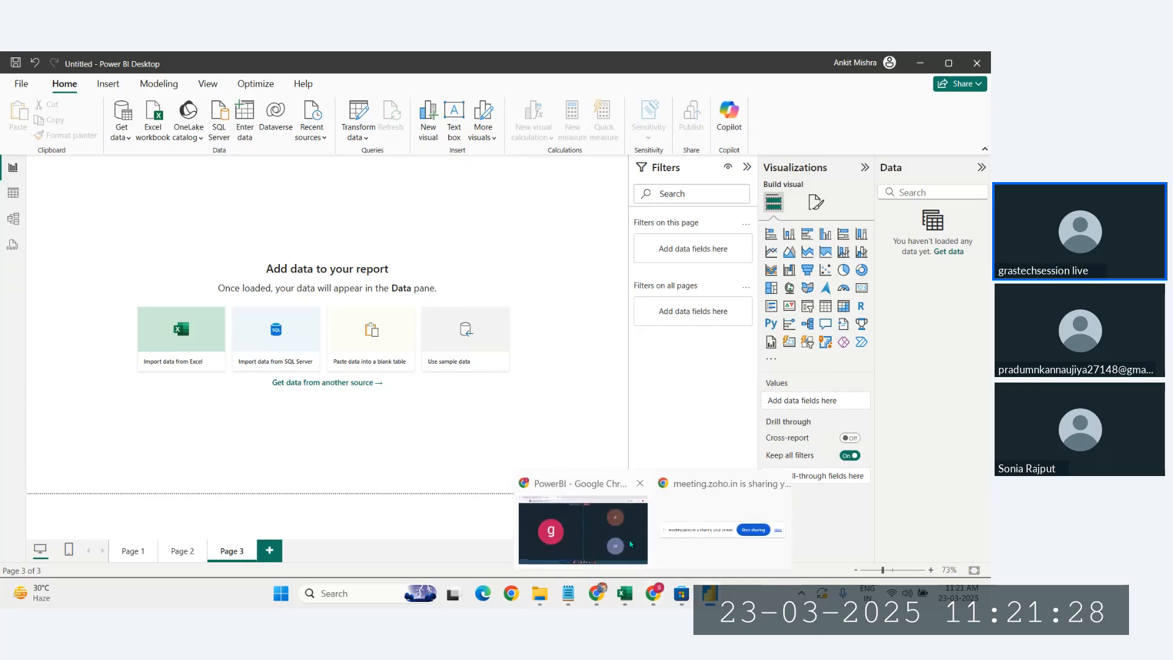
{"action": "left_click", "coordinate": [630, 544]}
{"action": "left_click", "coordinate": [344, 65]}
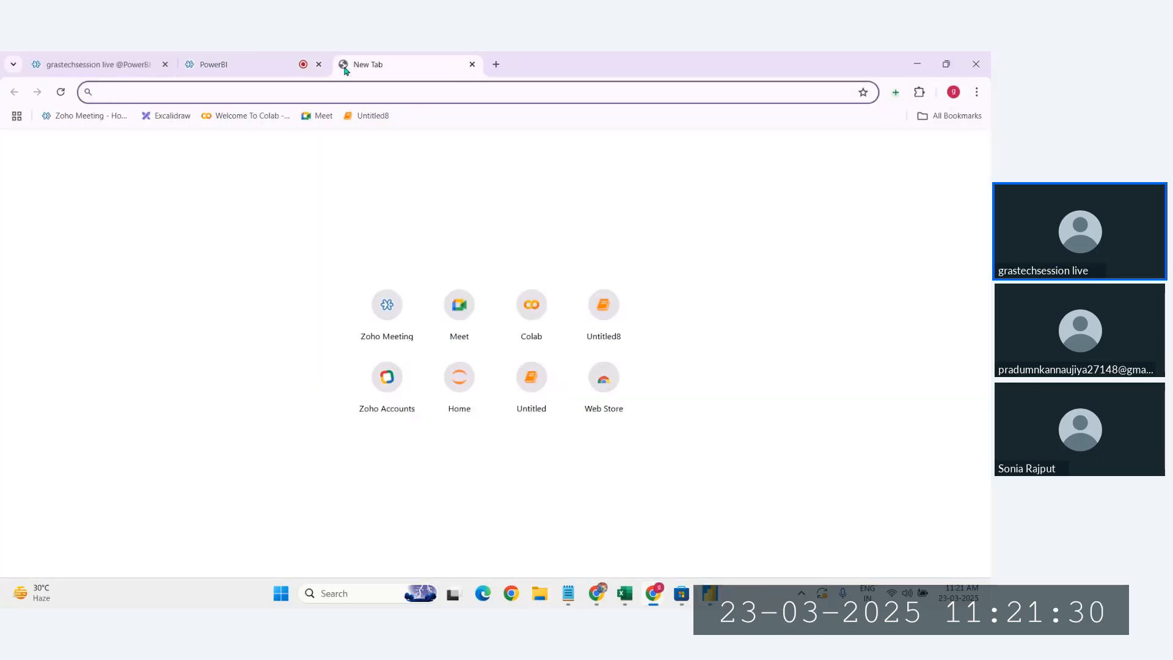
{"action": "type", "text": "power"}
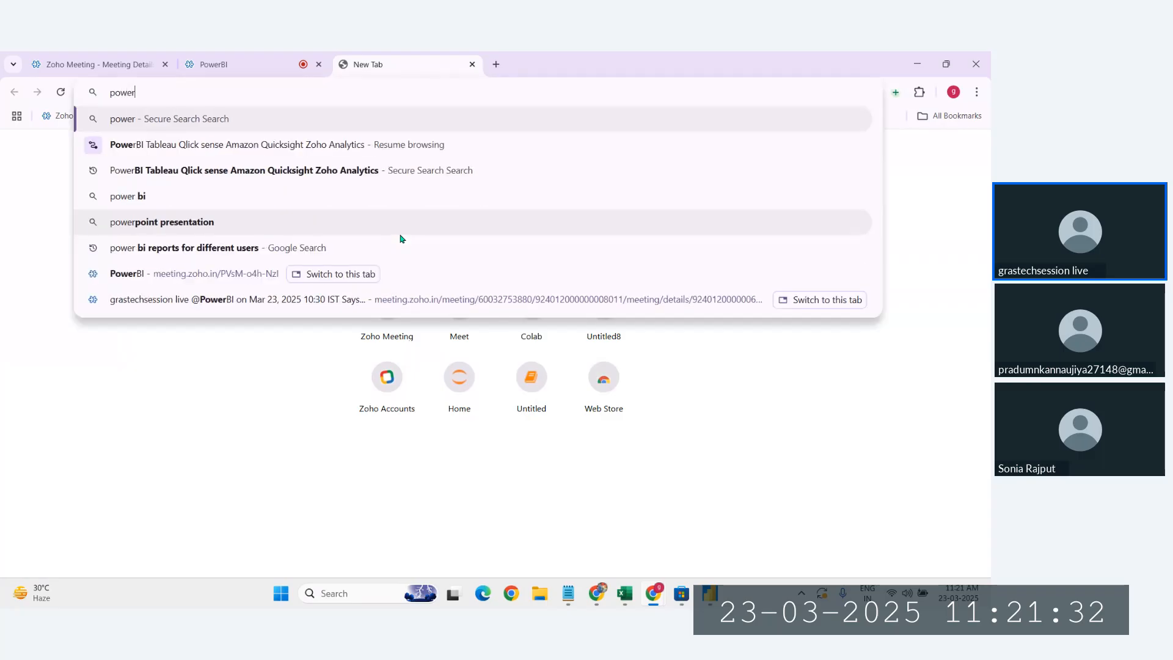
{"action": "type", "text": "bi gi"}
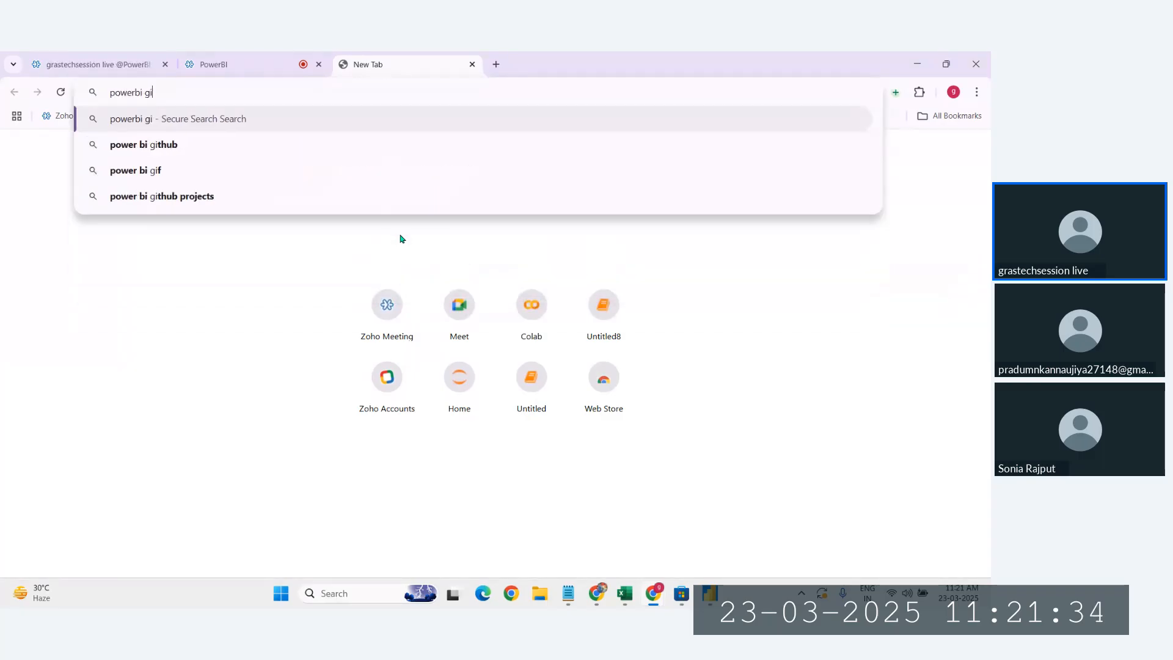
{"action": "type", "text": "ves 30 + core "}
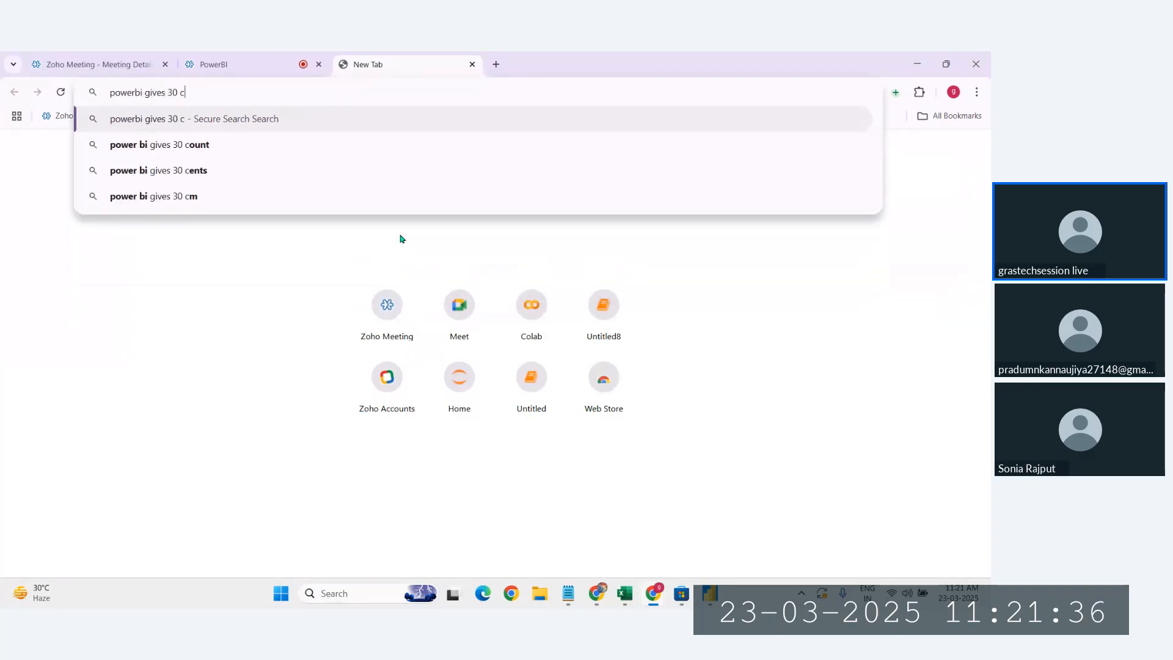
{"action": "type", "text": "visuals"}
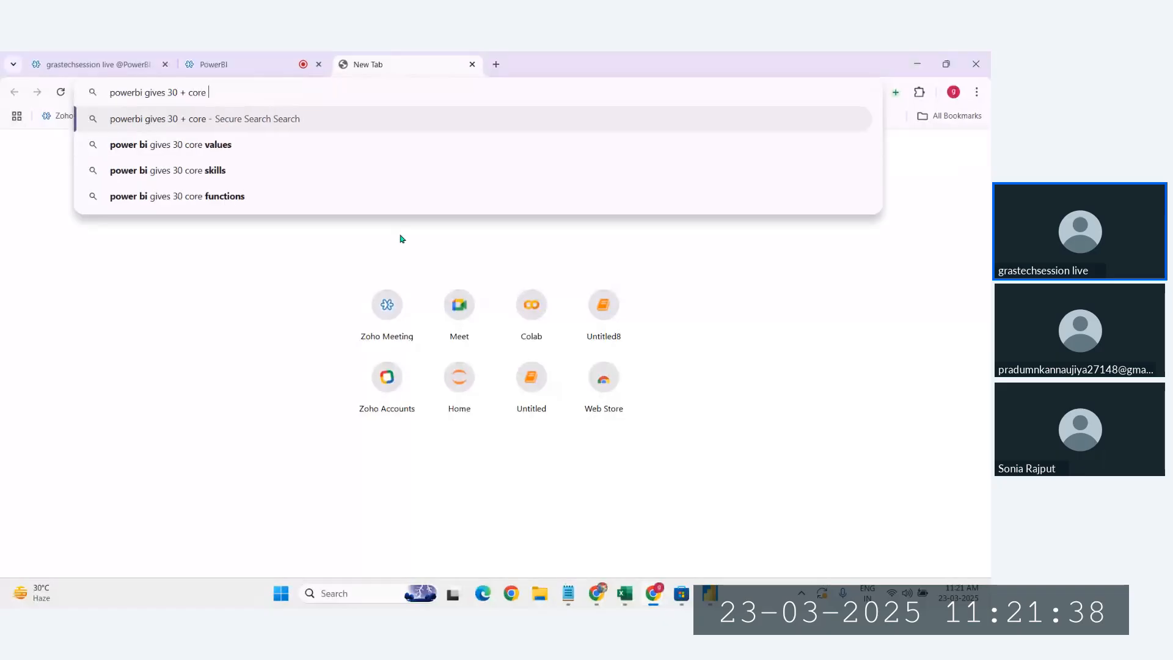
{"action": "key", "text": "Return"}
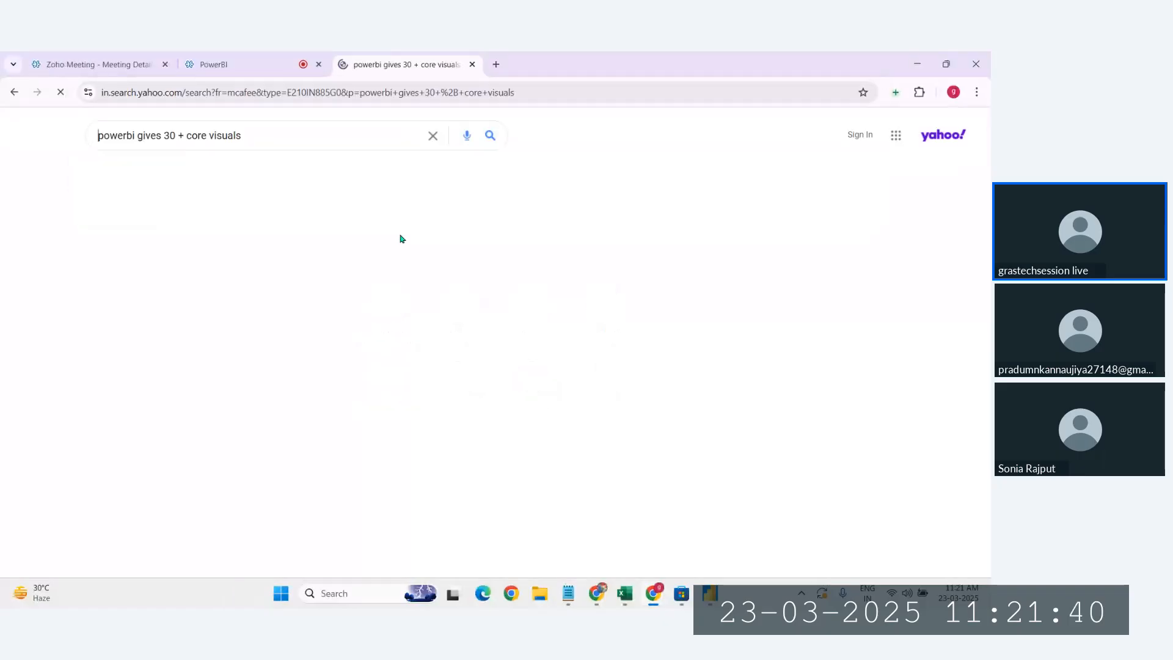
{"action": "left_click", "coordinate": [284, 136]}
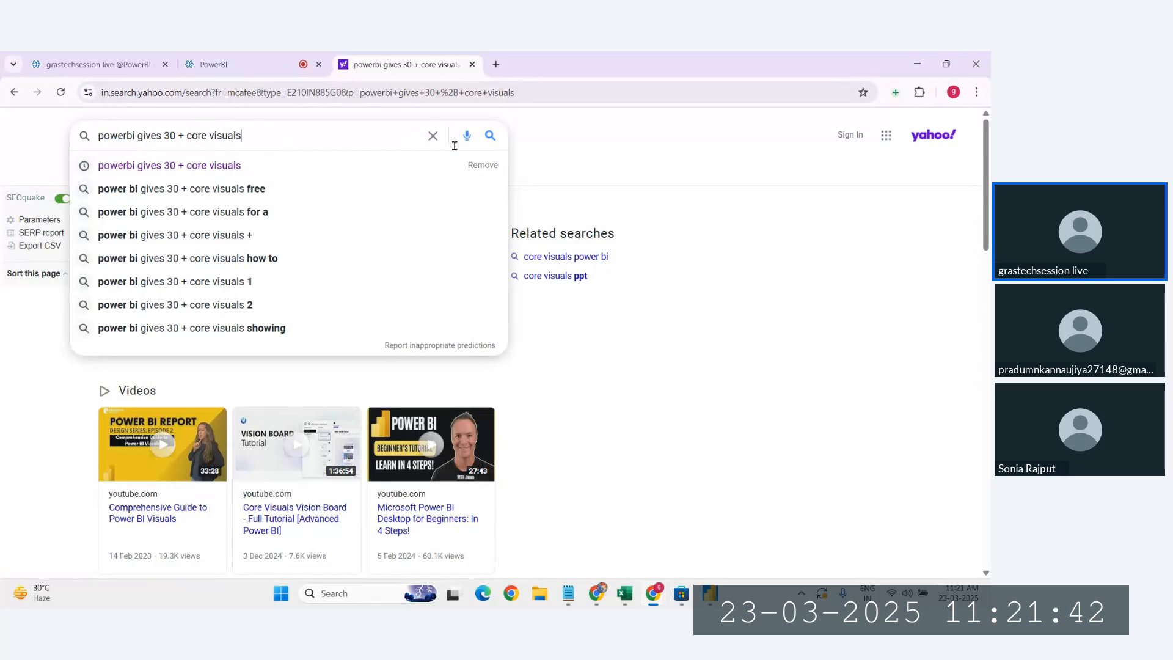
{"action": "left_click", "coordinate": [758, 289]}
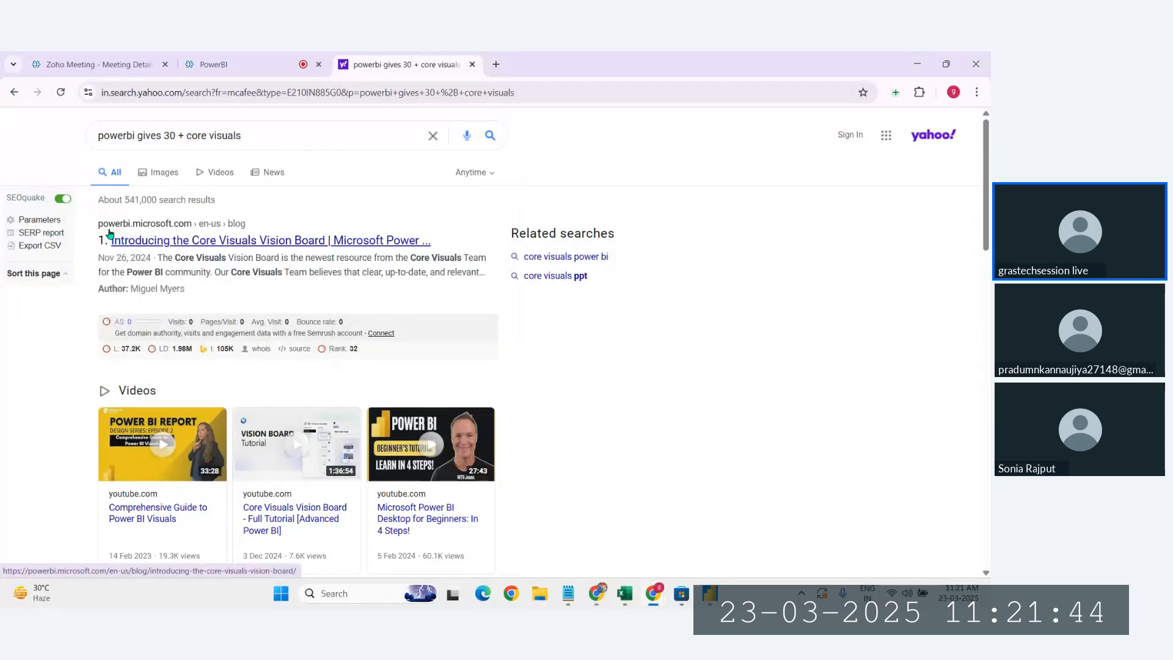
- Open the Microsoft blog post "Introducing the Core Visuals Vision Board" and skim it for information on Power BI core visuals
{"action": "left_click", "coordinate": [204, 243]}
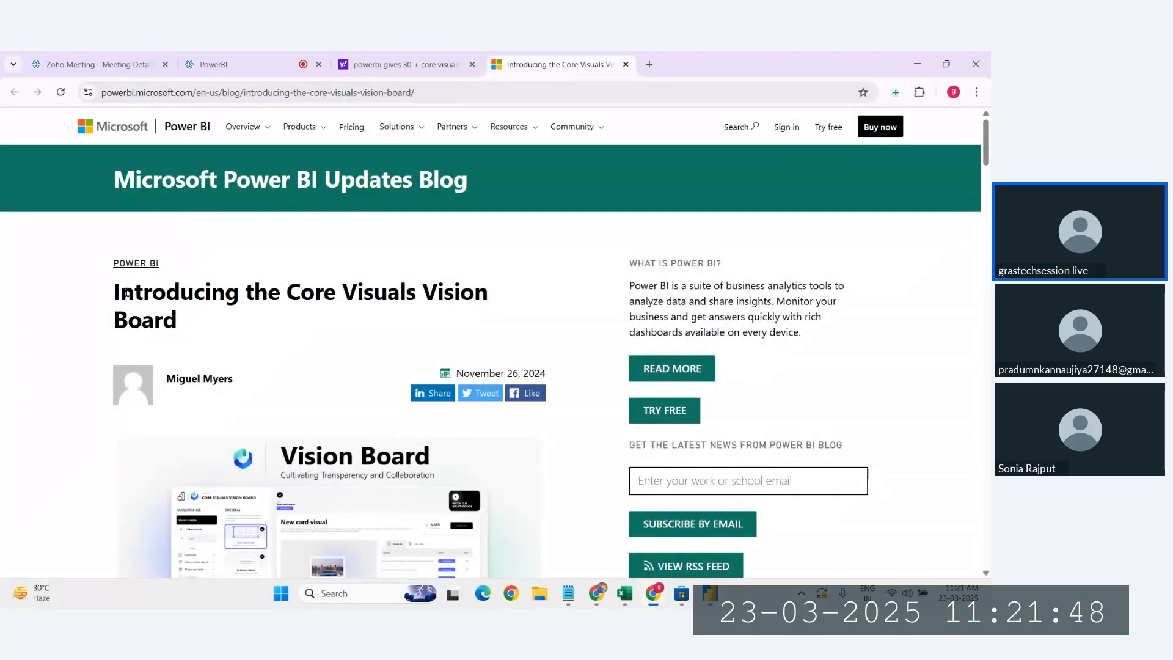
{"action": "scroll", "coordinate": [249, 322], "scroll_direction": "down", "scroll_amount": 10}
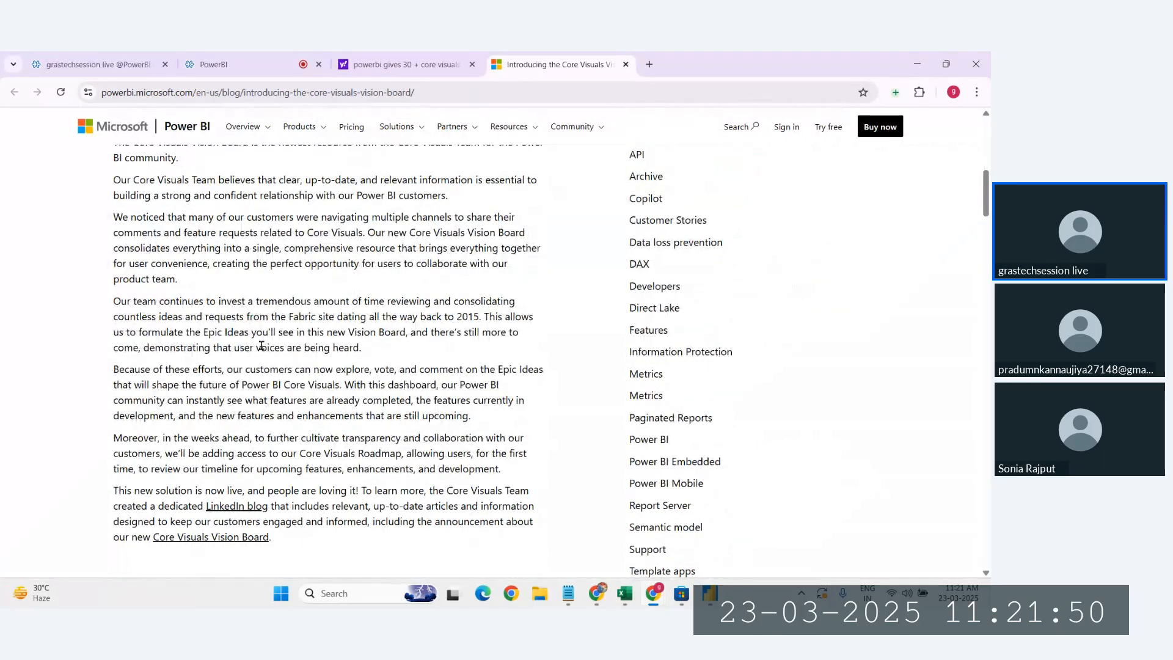
{"action": "scroll", "coordinate": [257, 346], "scroll_direction": "down", "scroll_amount": 4}
{"action": "scroll", "coordinate": [262, 345], "scroll_direction": "down", "scroll_amount": 5}
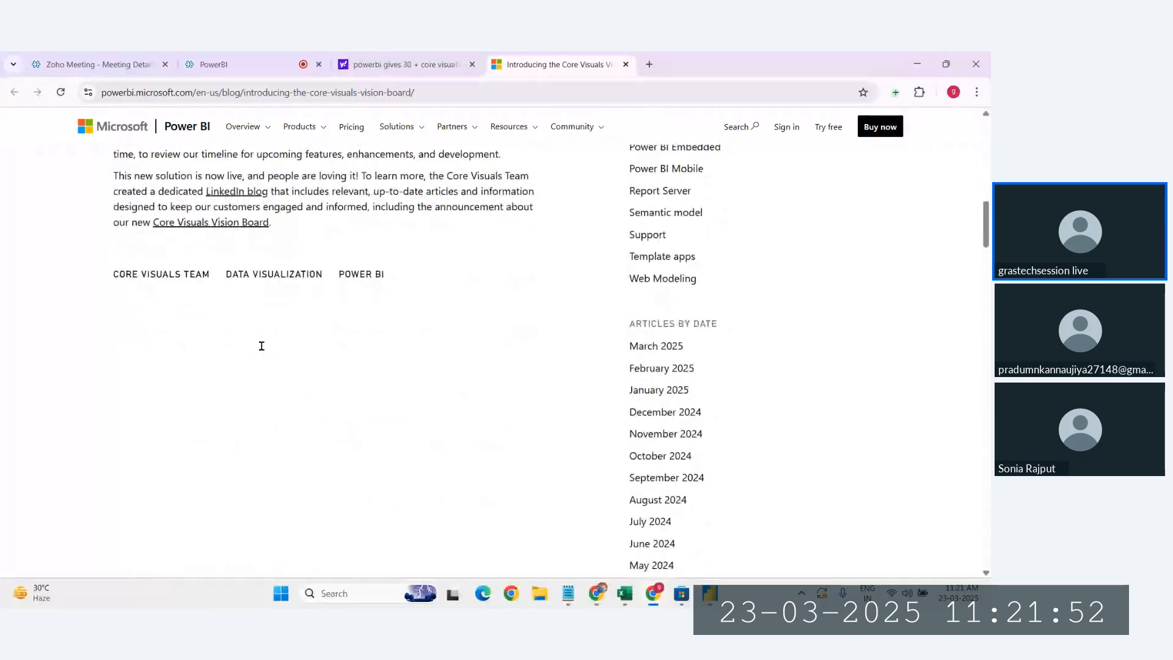
{"action": "scroll", "coordinate": [263, 347], "scroll_direction": "up", "scroll_amount": 10}
{"action": "scroll", "coordinate": [282, 338], "scroll_direction": "up", "scroll_amount": 4}
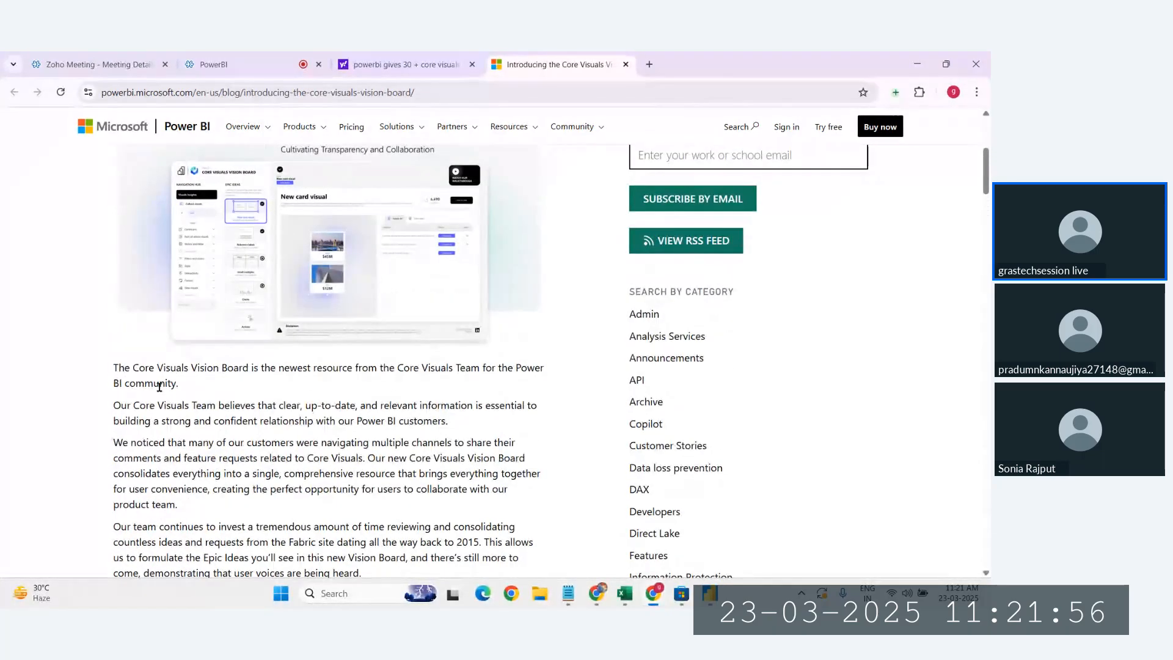
{"action": "scroll", "coordinate": [159, 386], "scroll_direction": "down", "scroll_amount": 2}
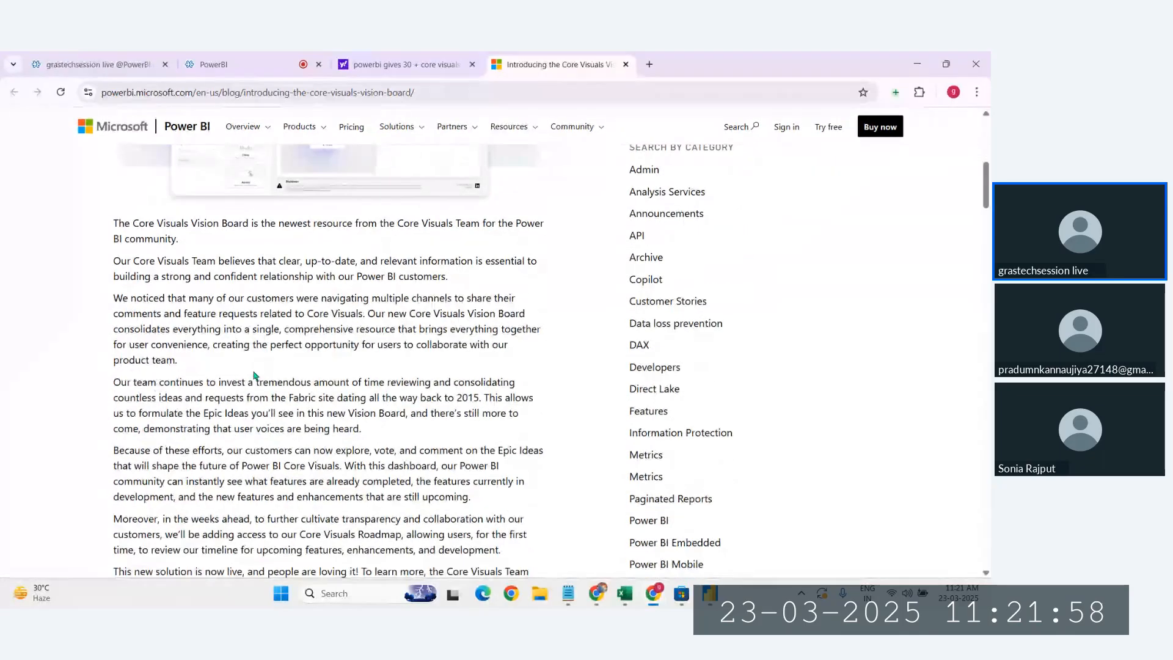
{"action": "scroll", "coordinate": [255, 382], "scroll_direction": "up", "scroll_amount": 5}
{"action": "scroll", "coordinate": [317, 376], "scroll_direction": "up", "scroll_amount": 2}
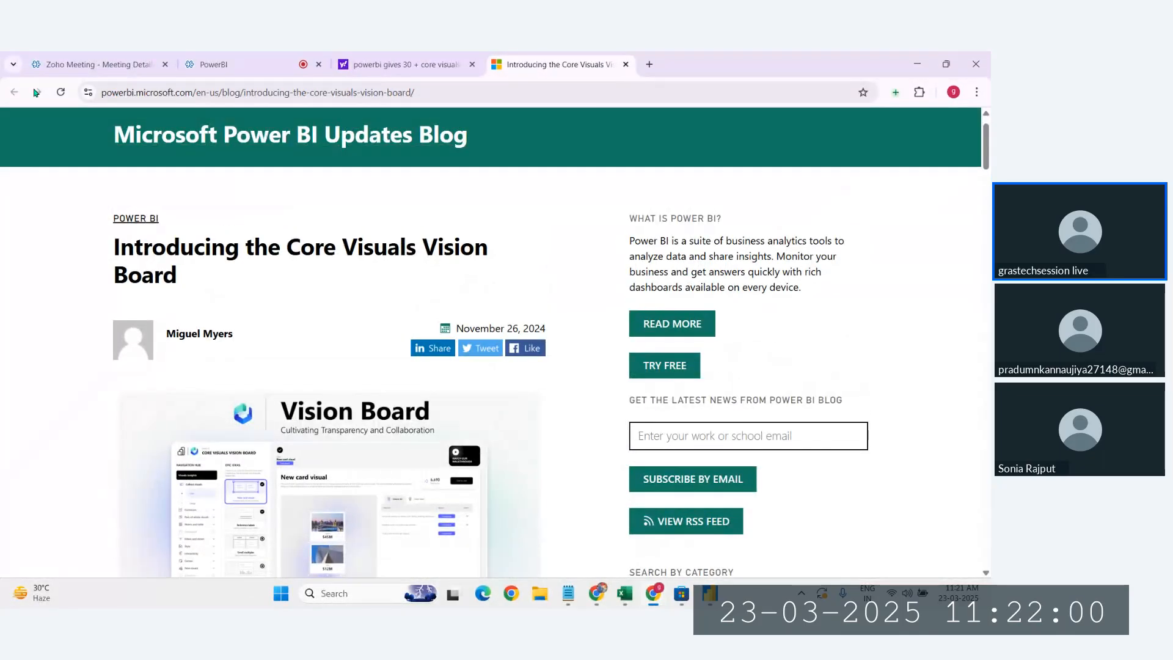
- Copy the query "powerbi gives 30 + core visuals" from the Yahoo search and run it on Google in the other Chrome window's new tab
{"action": "left_click", "coordinate": [443, 56]}
{"action": "left_click", "coordinate": [281, 137]}
{"action": "key", "text": "ctrl+c"}
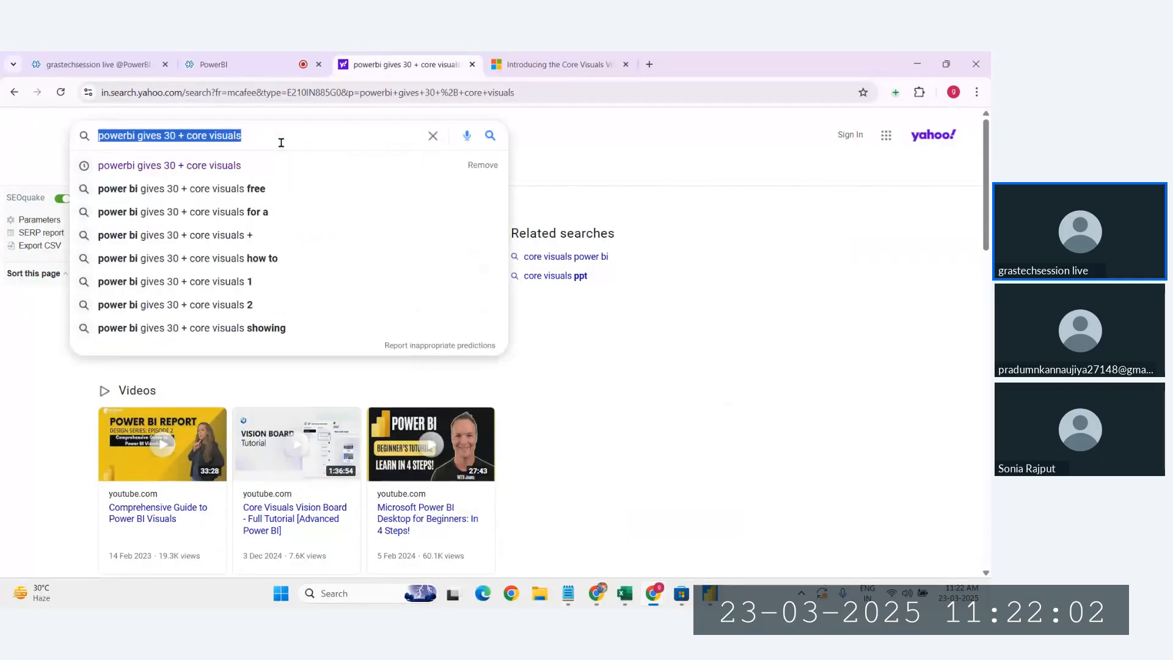
{"action": "key", "text": "BackSpace"}
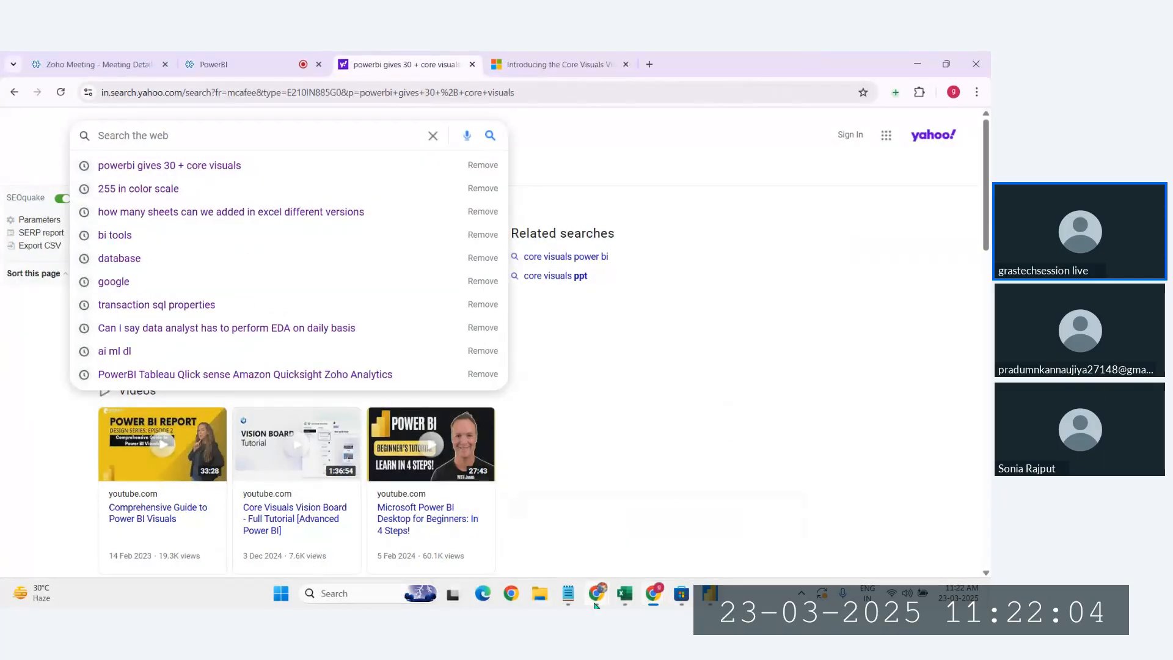
{"action": "mouse_move", "coordinate": [596, 594]}
{"action": "left_click", "coordinate": [545, 546]}
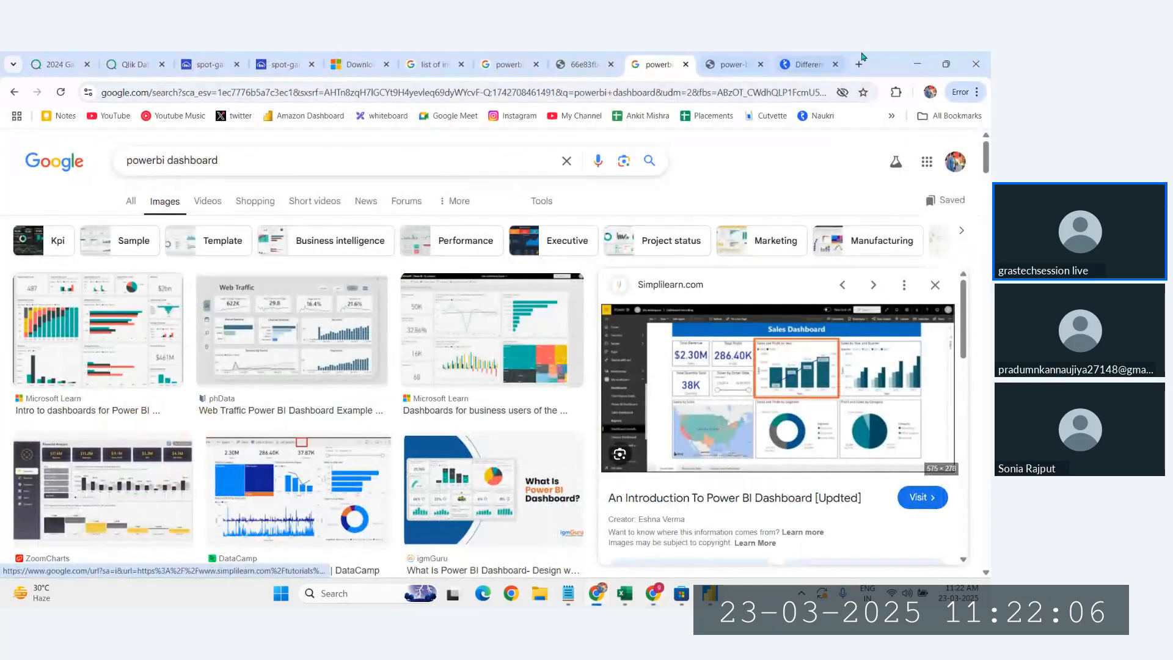
{"action": "left_click", "coordinate": [831, 61]}
{"action": "left_click", "coordinate": [858, 65]}
{"action": "key", "text": "ctrl+v"}
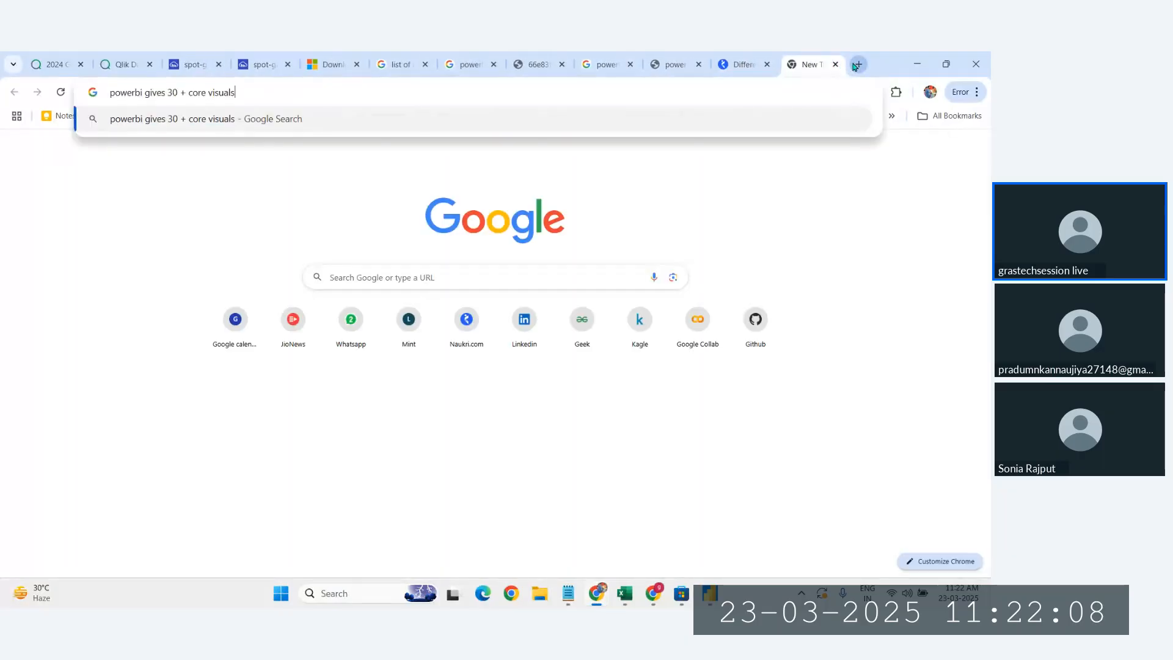
{"action": "key", "text": "Return"}
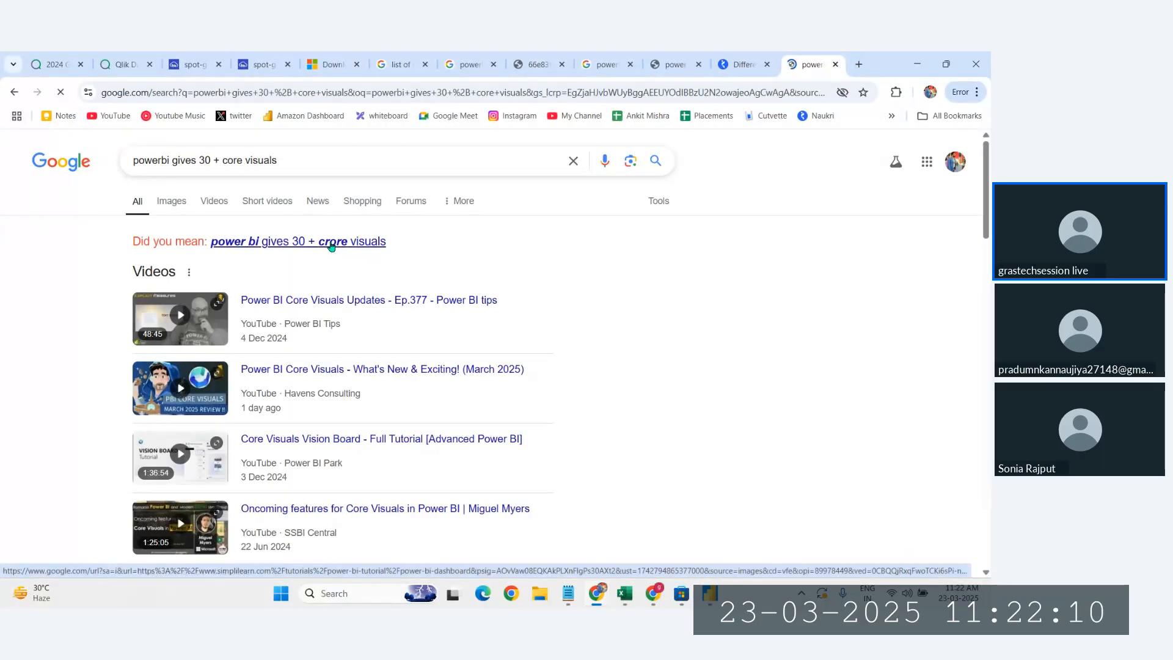
- Accept the suggested query "power bi gives 30 + crore visuals" and open the Fabric Community result "How good Power BI Desktop can handle 10Million or" in a background tab
{"action": "left_click", "coordinate": [332, 247]}
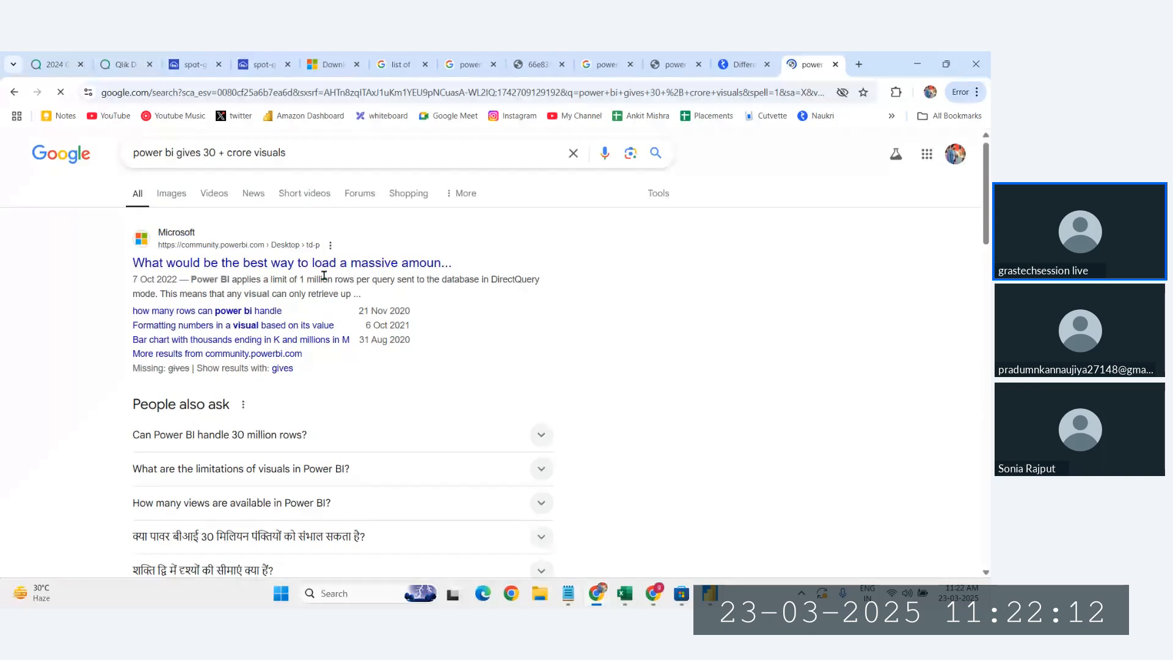
{"action": "scroll", "coordinate": [296, 392], "scroll_direction": "down", "scroll_amount": 5}
{"action": "scroll", "coordinate": [296, 393], "scroll_direction": "down", "scroll_amount": 2}
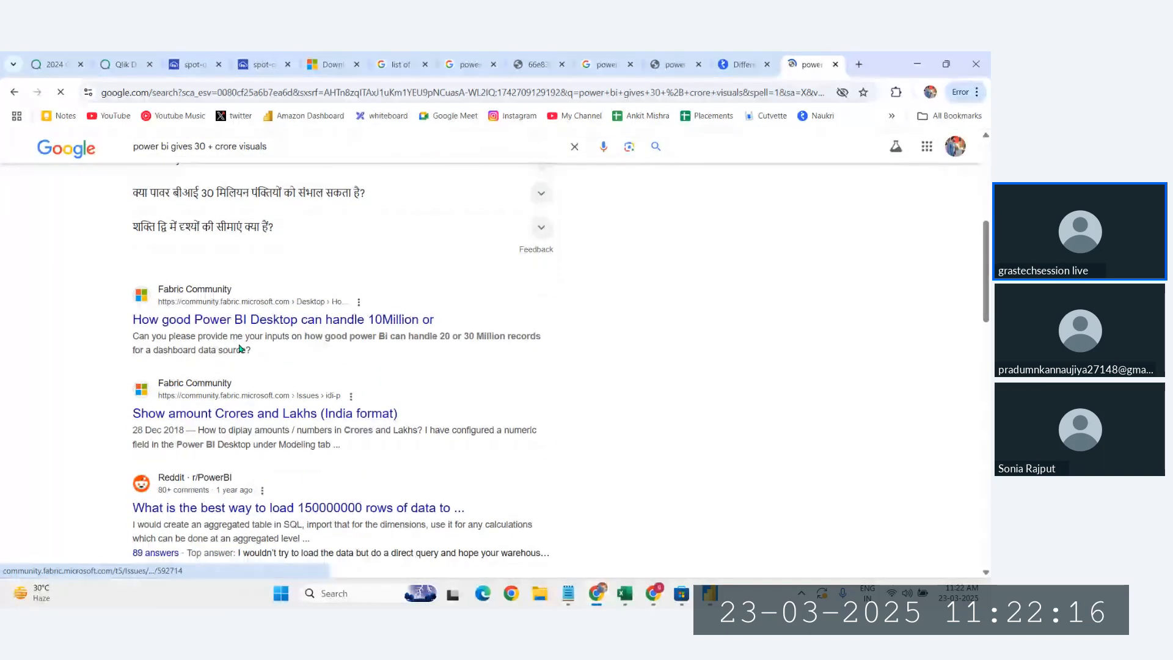
{"action": "scroll", "coordinate": [267, 359], "scroll_direction": "up", "scroll_amount": 3}
{"action": "scroll", "coordinate": [306, 337], "scroll_direction": "left", "scroll_amount": 1}
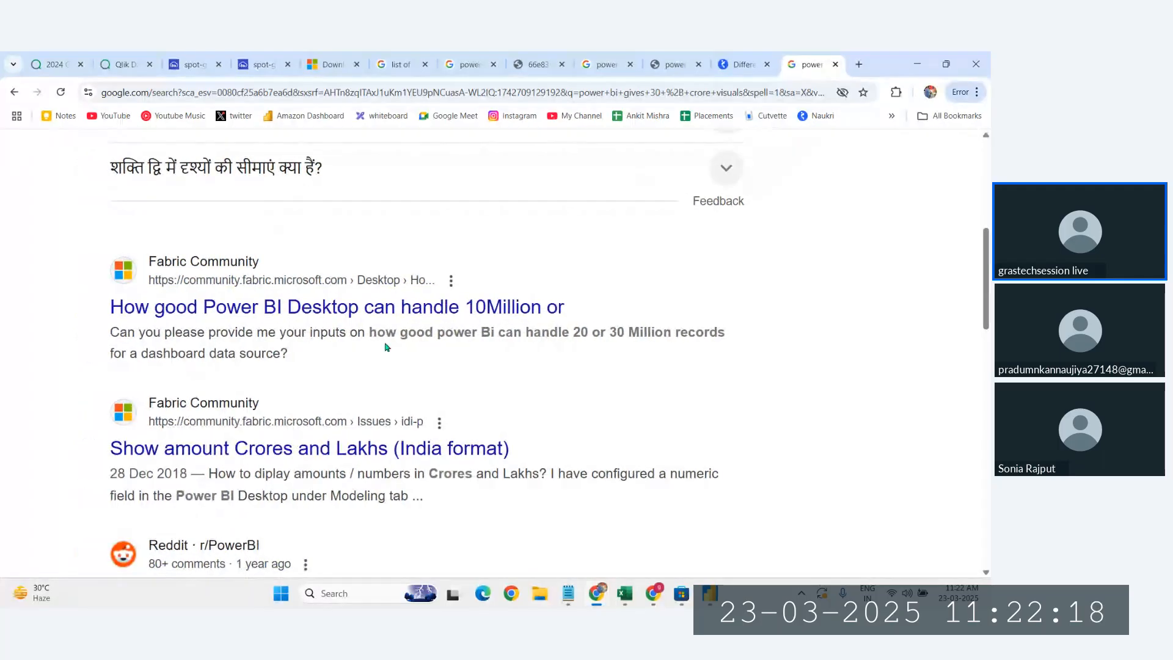
{"action": "middle_click", "coordinate": [230, 309]}
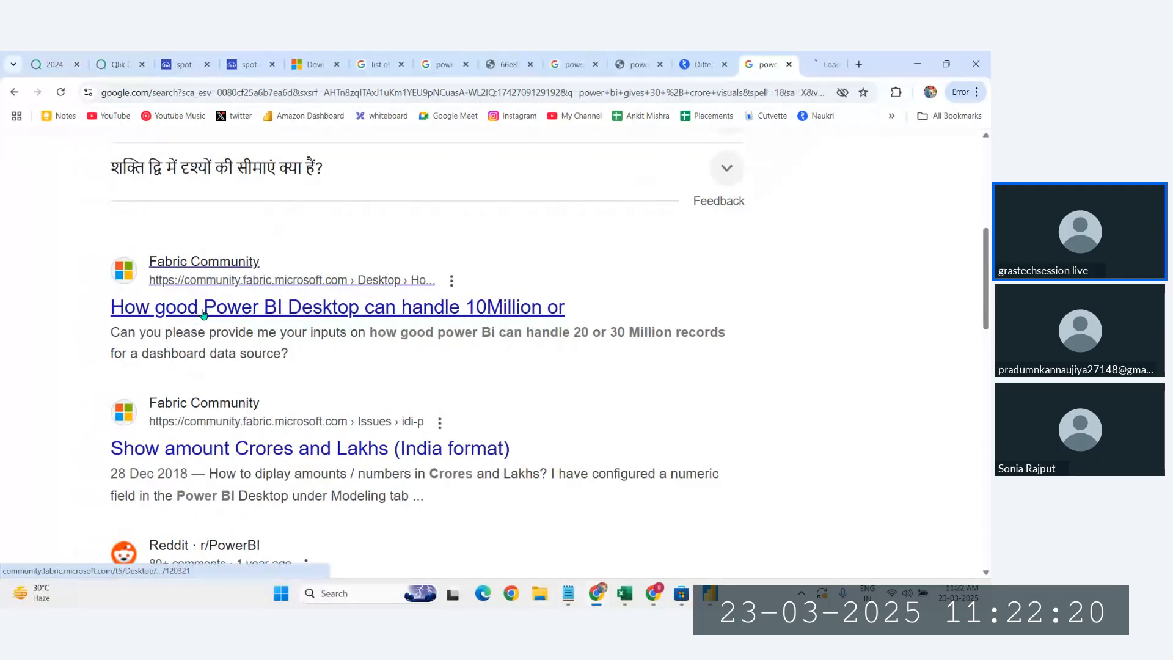
{"action": "scroll", "coordinate": [540, 333], "scroll_direction": "down", "scroll_amount": 1}
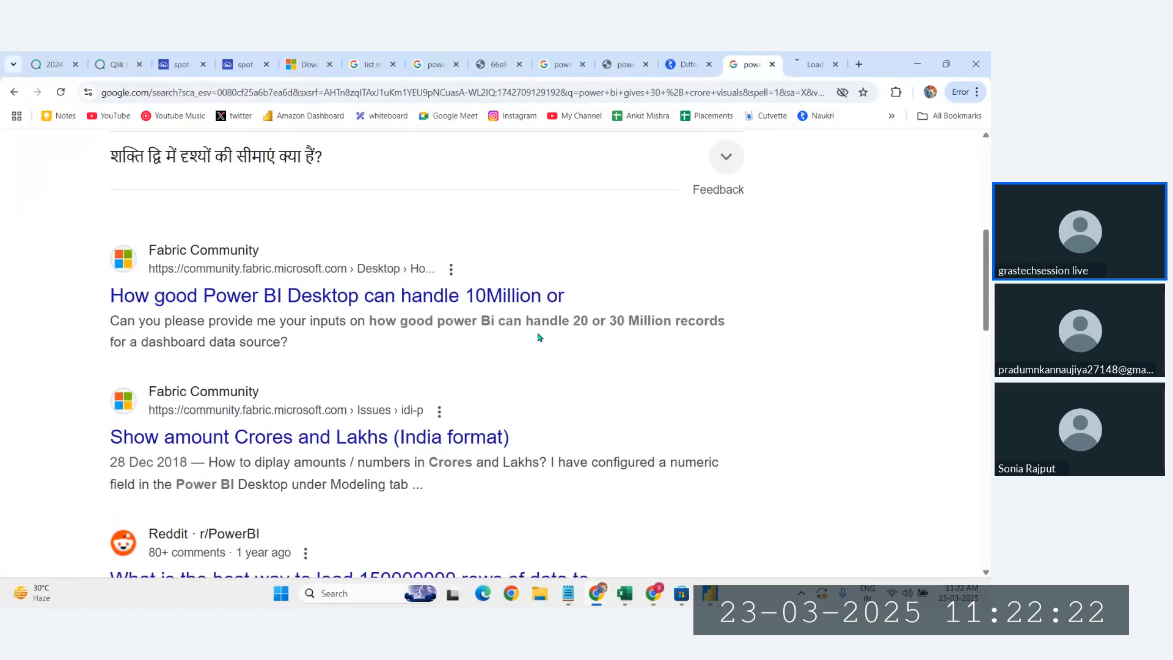
- Skim the Google results, correct "crore" in the query and search for "power bi gives 30 + core visuals"
{"action": "scroll", "coordinate": [674, 346], "scroll_direction": "down", "scroll_amount": 5}
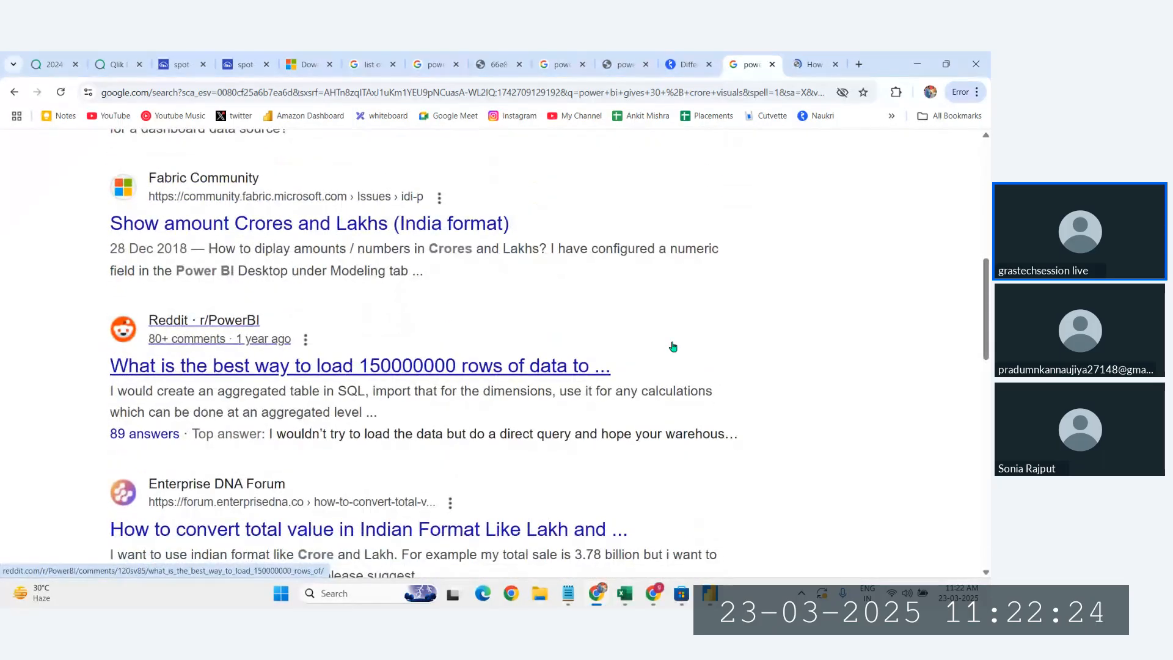
{"action": "scroll", "coordinate": [673, 343], "scroll_direction": "down", "scroll_amount": 1}
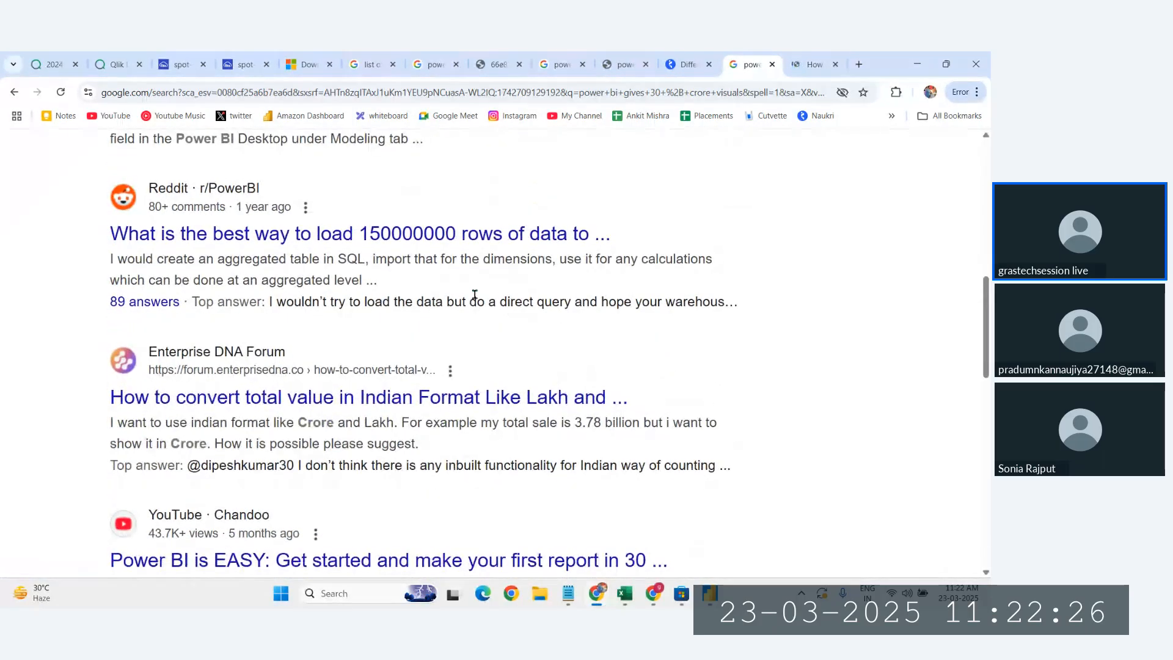
{"action": "scroll", "coordinate": [473, 301], "scroll_direction": "up", "scroll_amount": 10}
{"action": "scroll", "coordinate": [475, 300], "scroll_direction": "up", "scroll_amount": 1}
{"action": "left_click", "coordinate": [248, 163]}
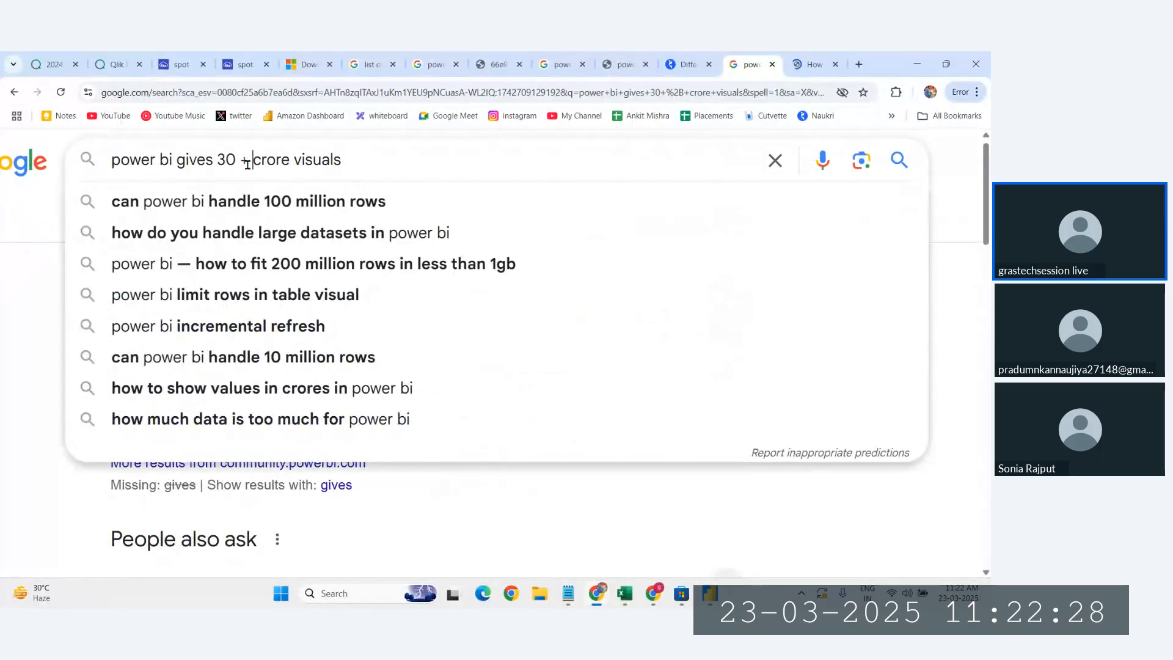
{"action": "key", "text": "BackSpace"}
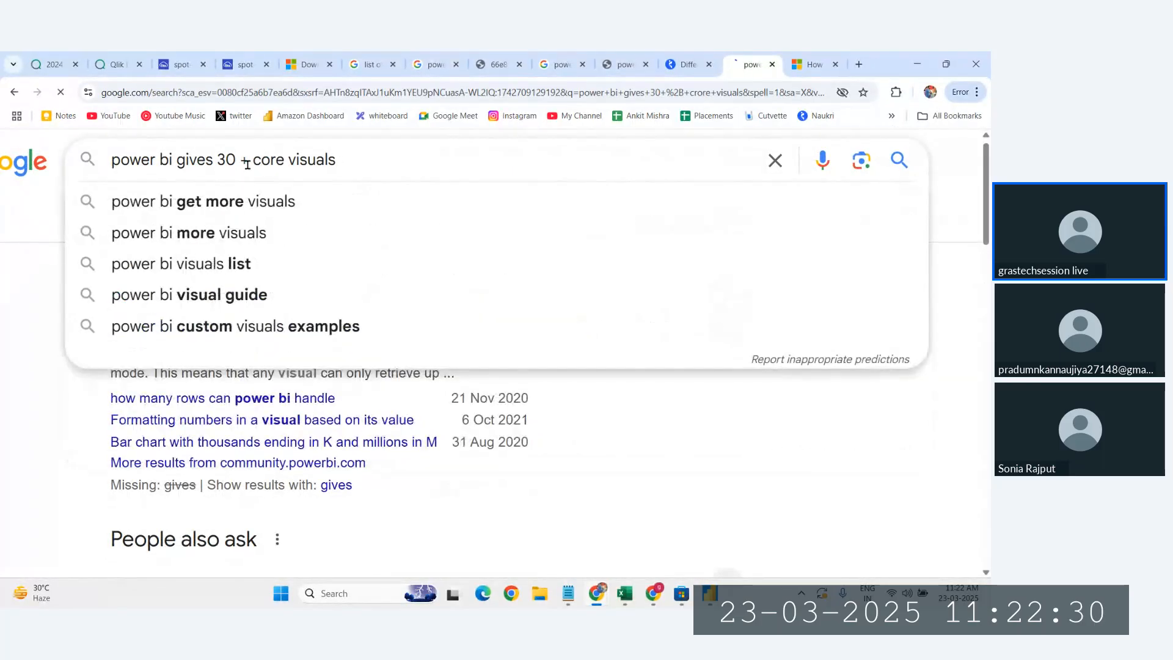
{"action": "key", "text": "Return"}
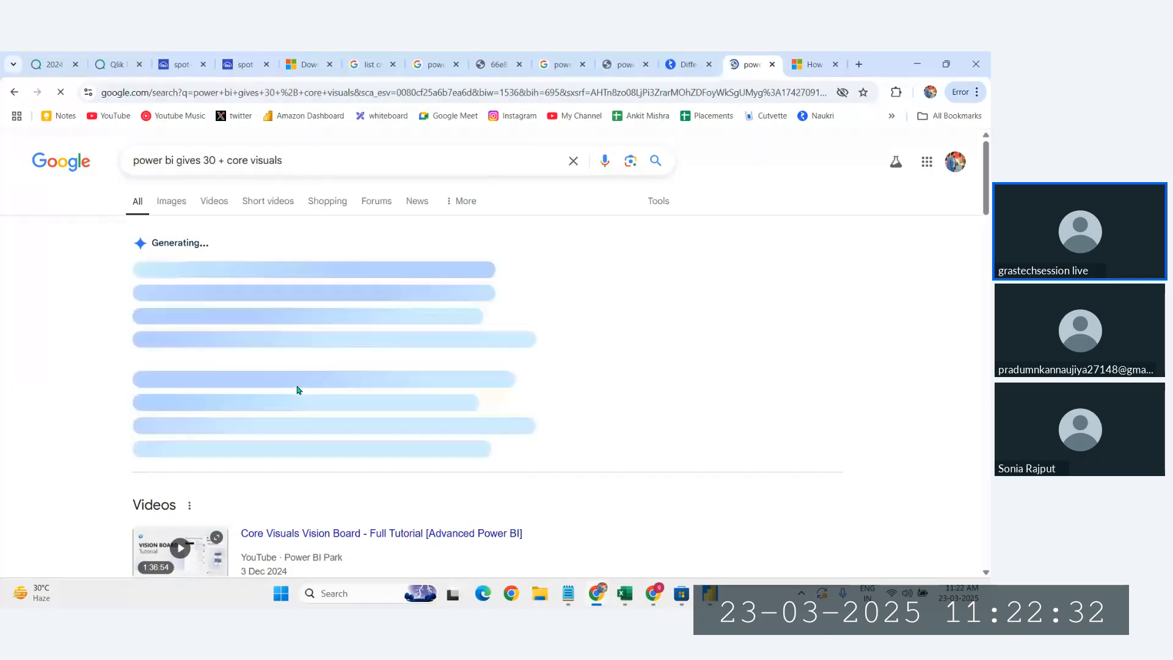
- Expand the AI Overview and read its breakdown of core visuals, custom visuals, data point limits and Power BI views
{"action": "scroll", "coordinate": [246, 407], "scroll_direction": "down", "scroll_amount": 1}
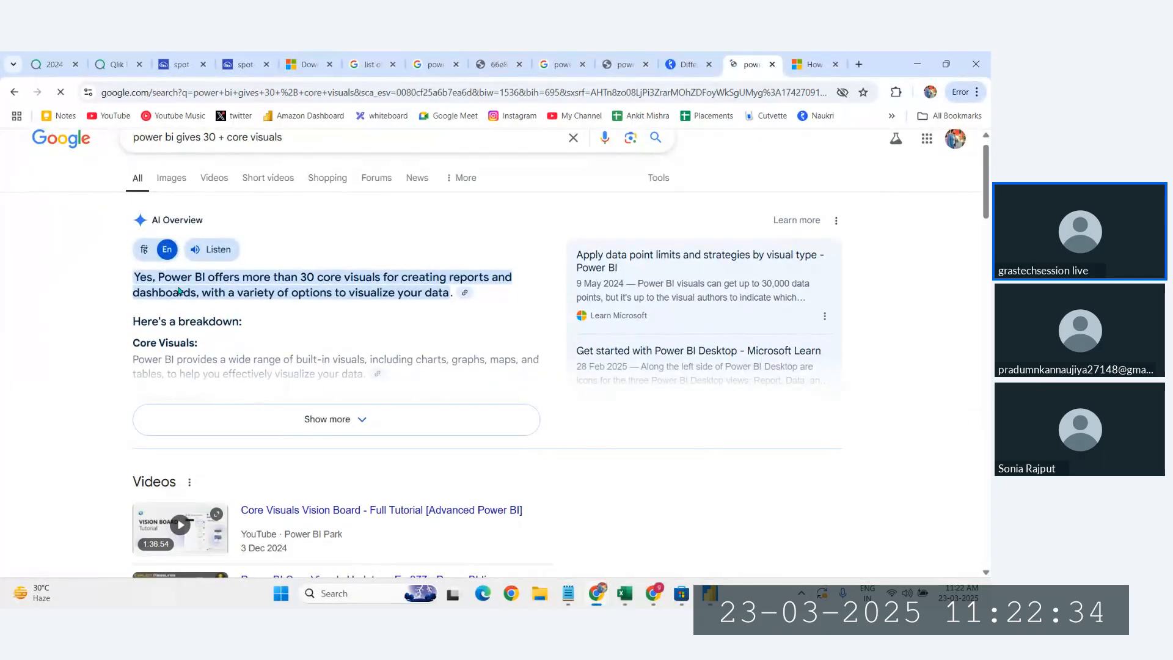
{"action": "scroll", "coordinate": [167, 271], "scroll_direction": "up", "scroll_amount": 3}
{"action": "scroll", "coordinate": [180, 257], "scroll_direction": "up", "scroll_amount": 1}
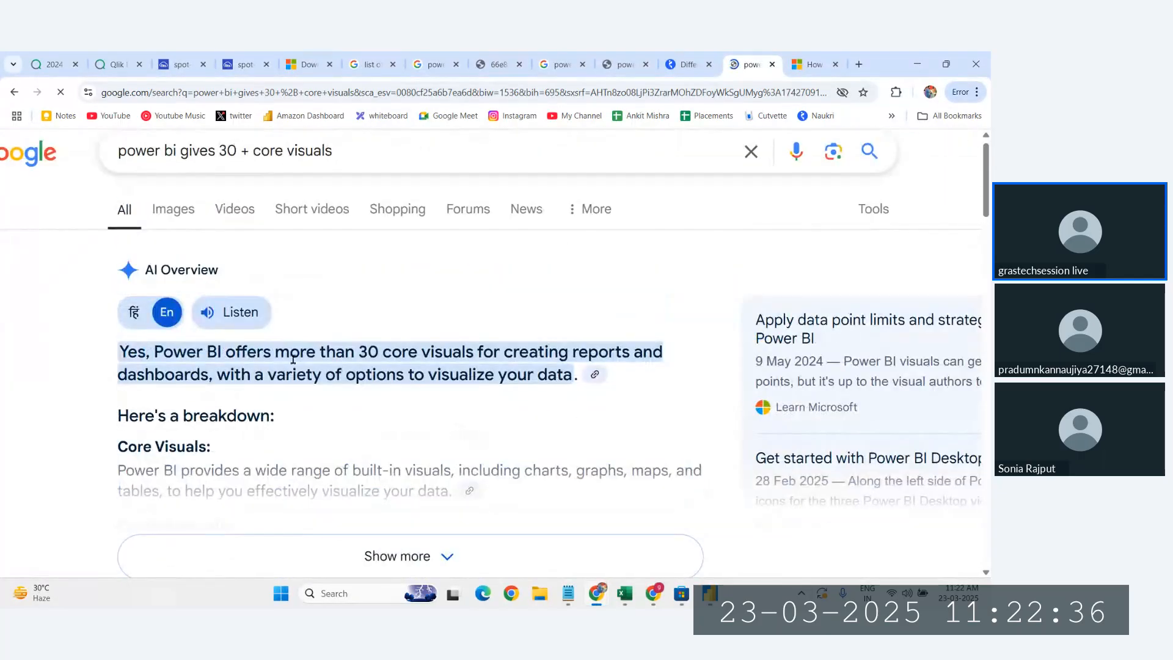
{"action": "scroll", "coordinate": [294, 360], "scroll_direction": "down", "scroll_amount": 4}
{"action": "left_click", "coordinate": [391, 329]}
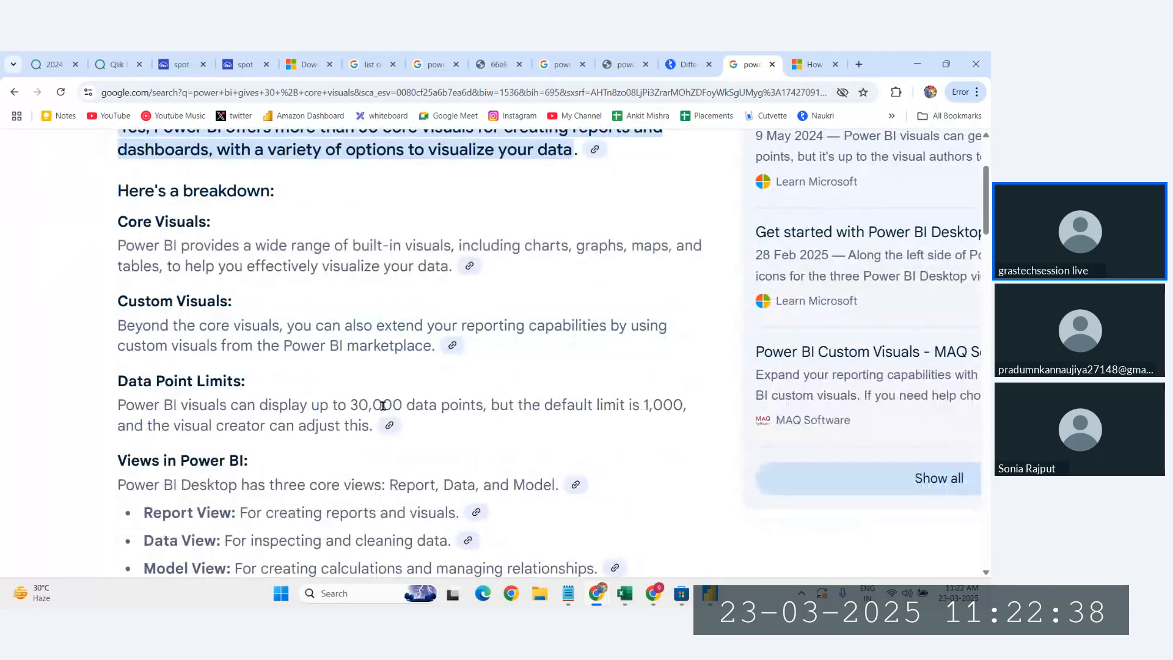
{"action": "scroll", "coordinate": [383, 405], "scroll_direction": "down", "scroll_amount": 6}
{"action": "scroll", "coordinate": [385, 410], "scroll_direction": "up", "scroll_amount": 3}
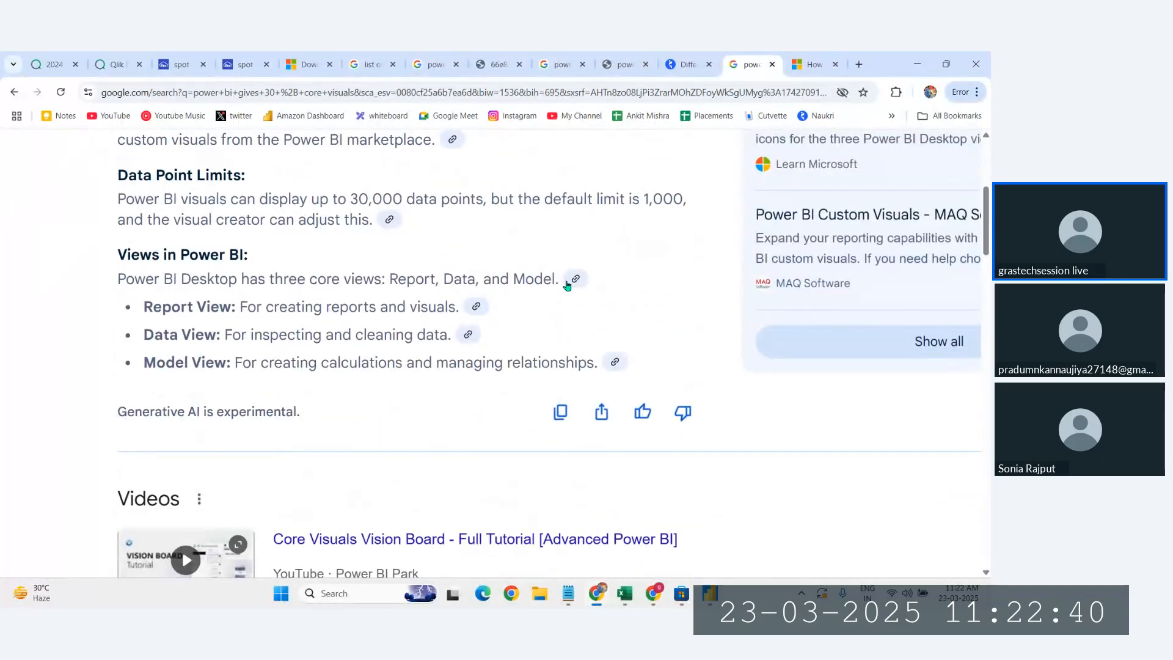
{"action": "scroll", "coordinate": [568, 288], "scroll_direction": "up", "scroll_amount": 1}
{"action": "scroll", "coordinate": [462, 318], "scroll_direction": "up", "scroll_amount": 2}
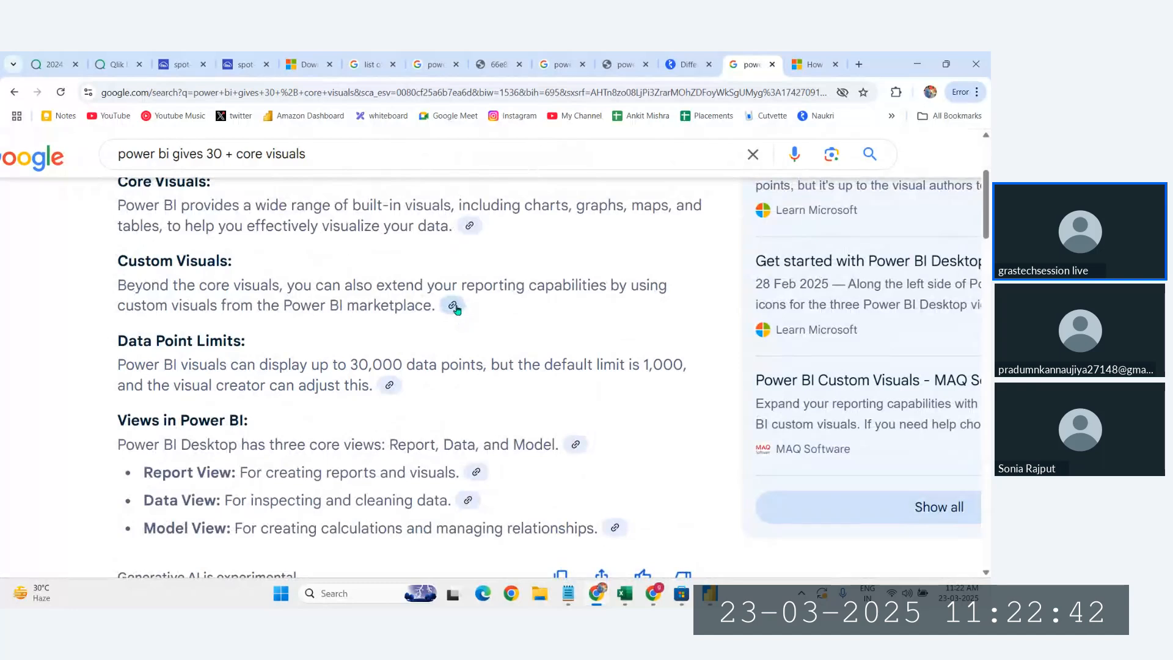
{"action": "scroll", "coordinate": [454, 309], "scroll_direction": "up", "scroll_amount": 1}
- Open the Microsoft Learn result "Build Power BI visuals and reports - Training" and skim the modules in the learning path
{"action": "scroll", "coordinate": [464, 300], "scroll_direction": "down", "scroll_amount": 15}
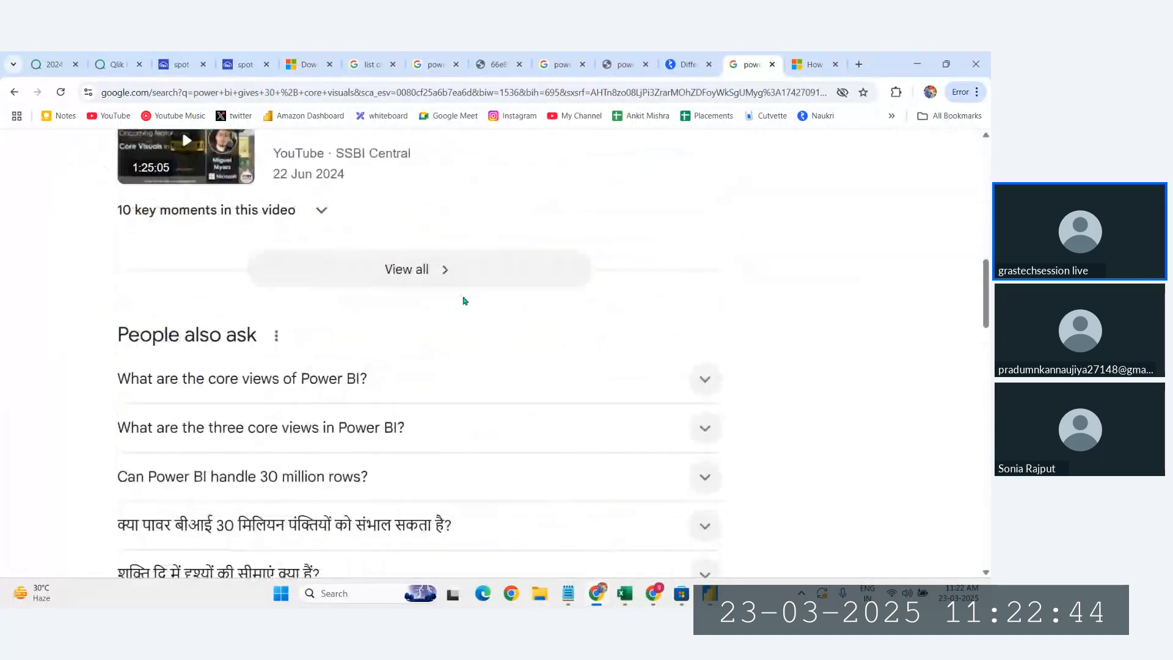
{"action": "scroll", "coordinate": [310, 372], "scroll_direction": "up", "scroll_amount": 2}
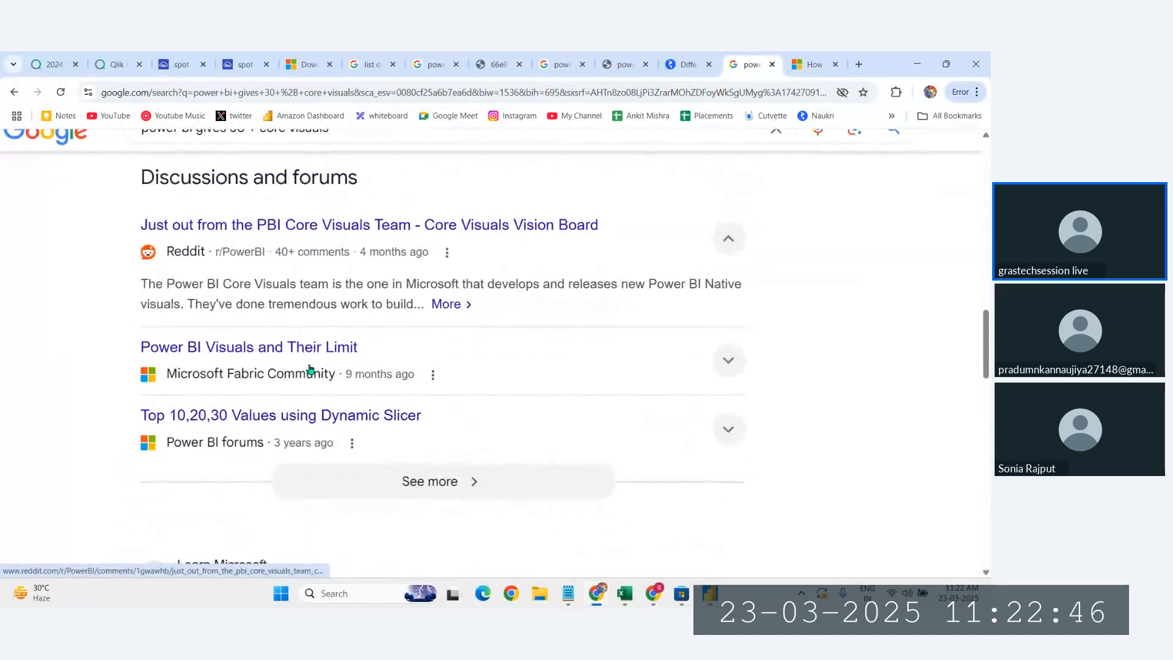
{"action": "scroll", "coordinate": [309, 373], "scroll_direction": "down", "scroll_amount": 3}
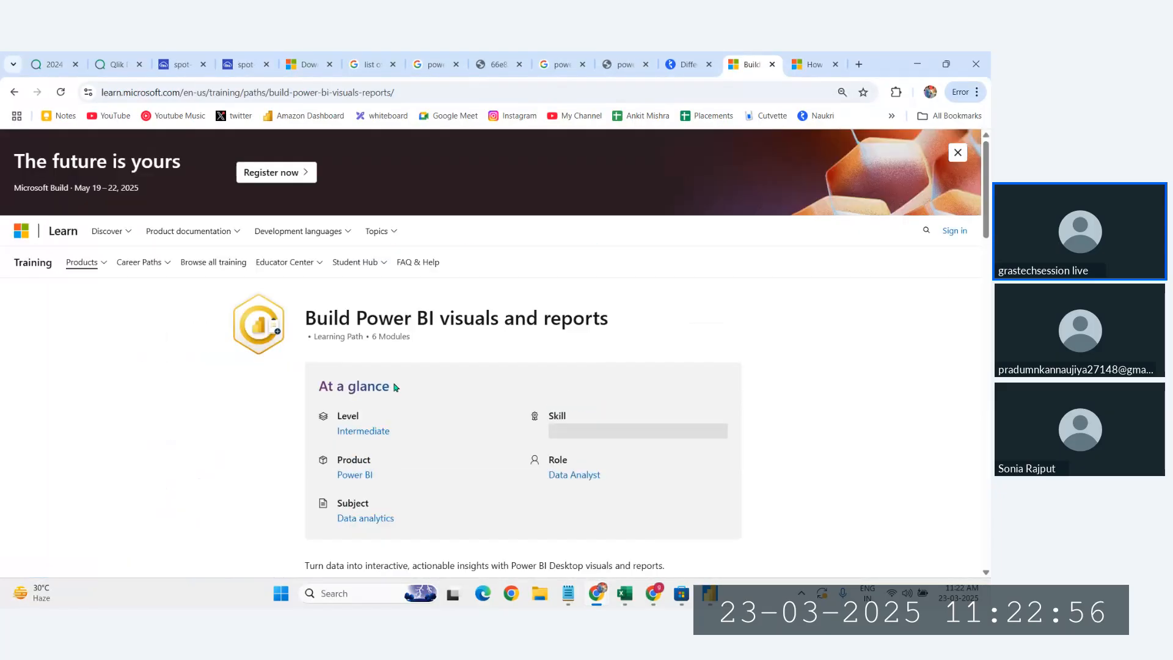
{"action": "scroll", "coordinate": [394, 387], "scroll_direction": "down", "scroll_amount": 6}
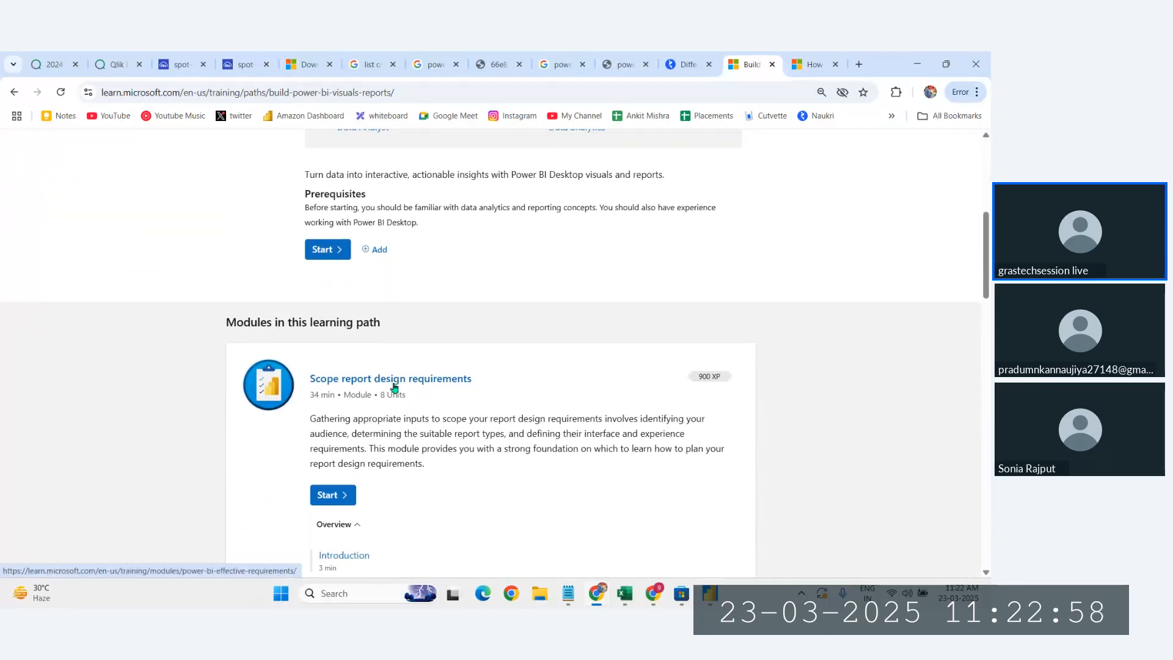
{"action": "scroll", "coordinate": [394, 387], "scroll_direction": "up", "scroll_amount": 1}
{"action": "scroll", "coordinate": [394, 365], "scroll_direction": "down", "scroll_amount": 4}
{"action": "scroll", "coordinate": [394, 367], "scroll_direction": "down", "scroll_amount": 15}
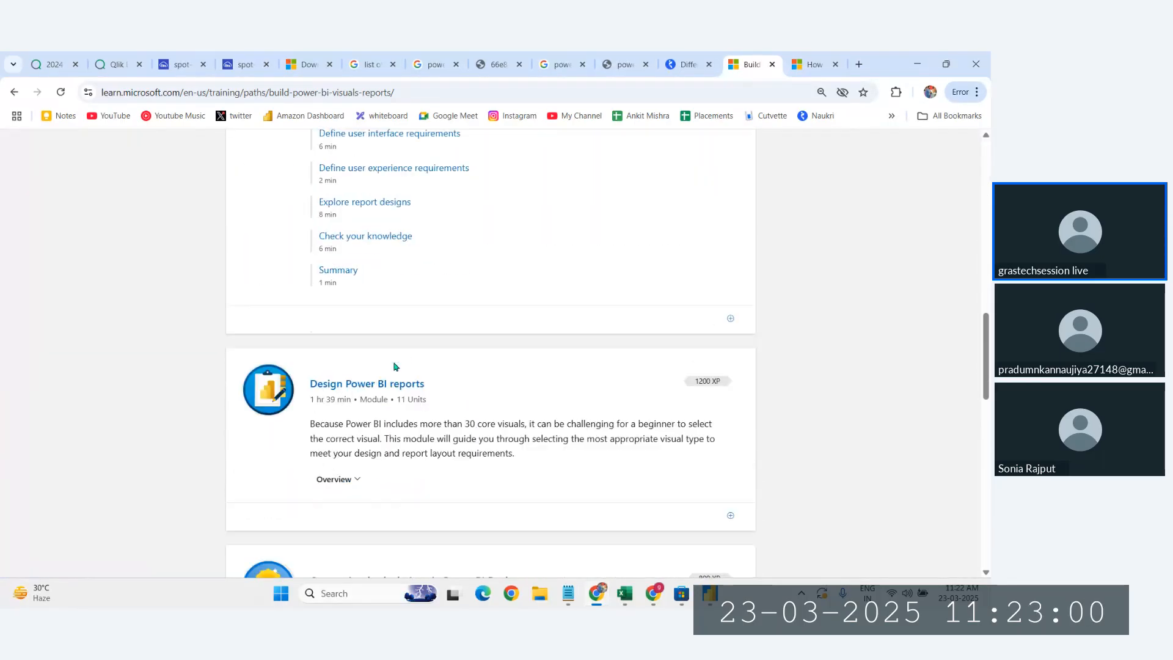
{"action": "scroll", "coordinate": [394, 367], "scroll_direction": "up", "scroll_amount": 15}
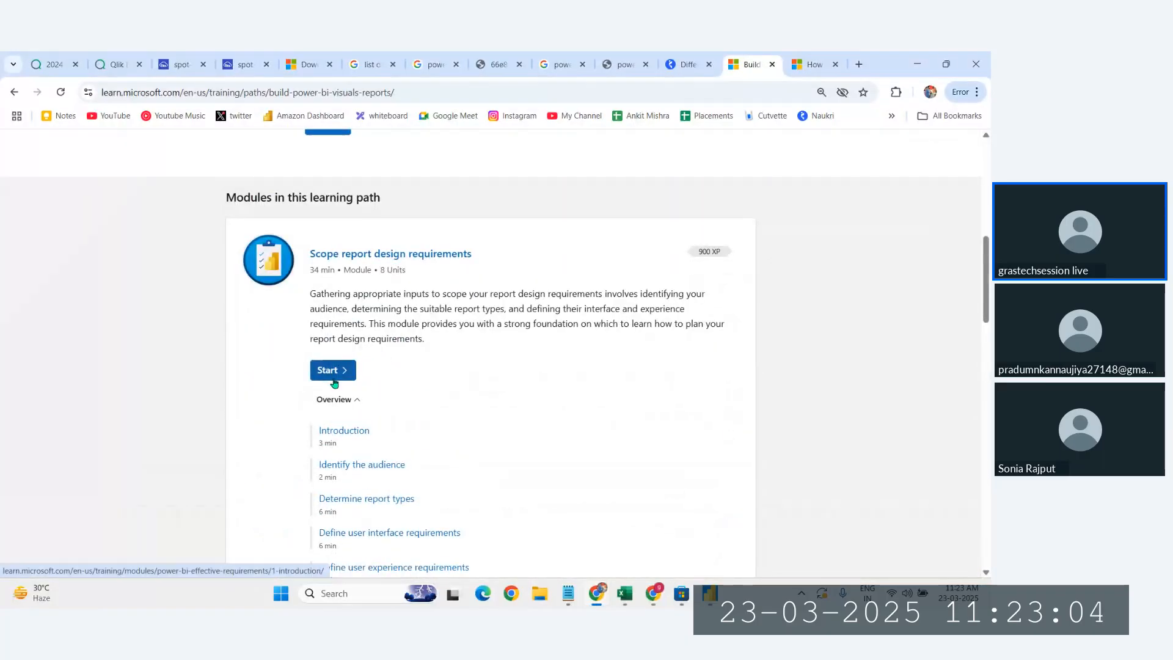
- Start the "Scope report design requirements" module and skim its Introduction unit
{"action": "left_click", "coordinate": [335, 383]}
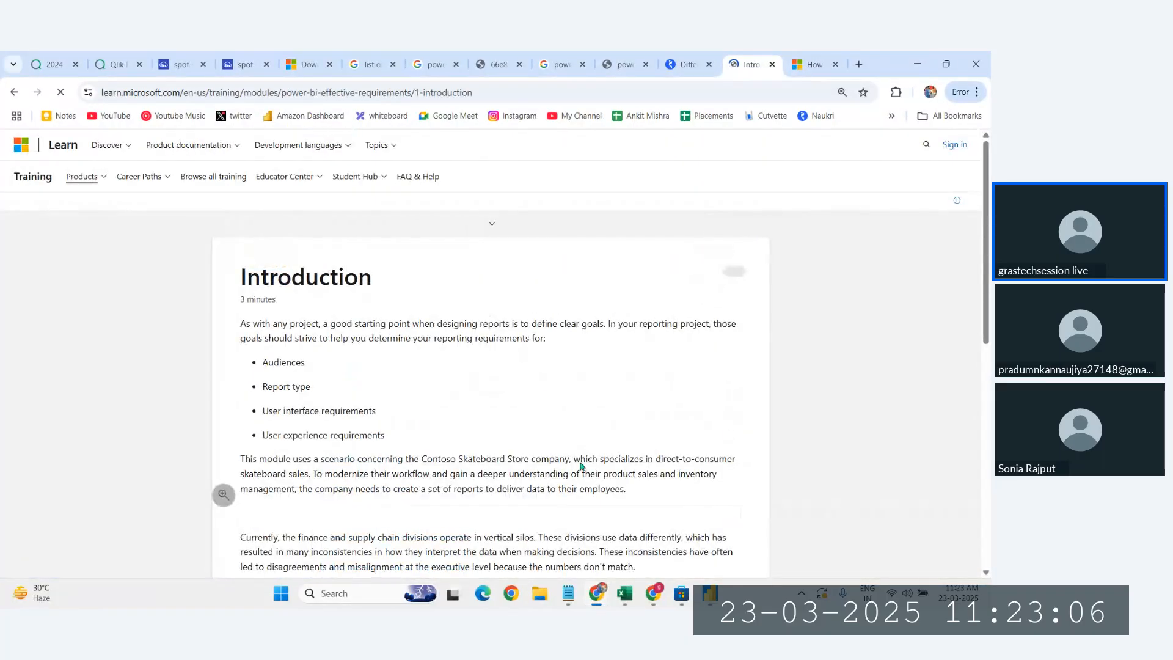
{"action": "scroll", "coordinate": [580, 466], "scroll_direction": "down", "scroll_amount": 14}
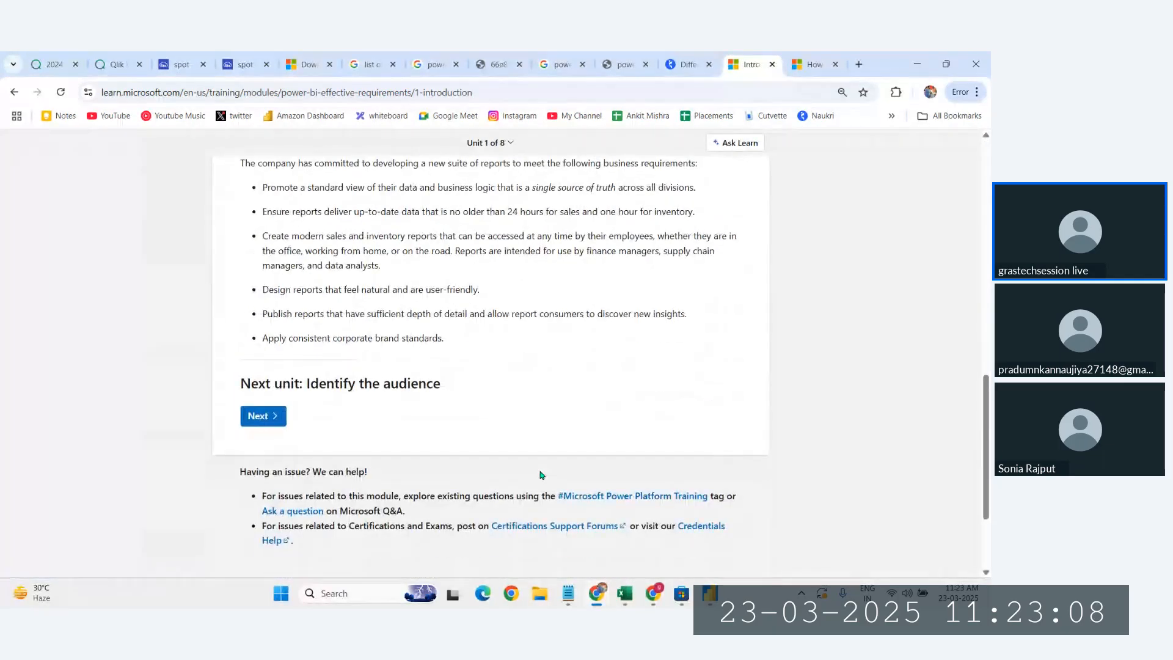
{"action": "scroll", "coordinate": [511, 393], "scroll_direction": "up", "scroll_amount": 4}
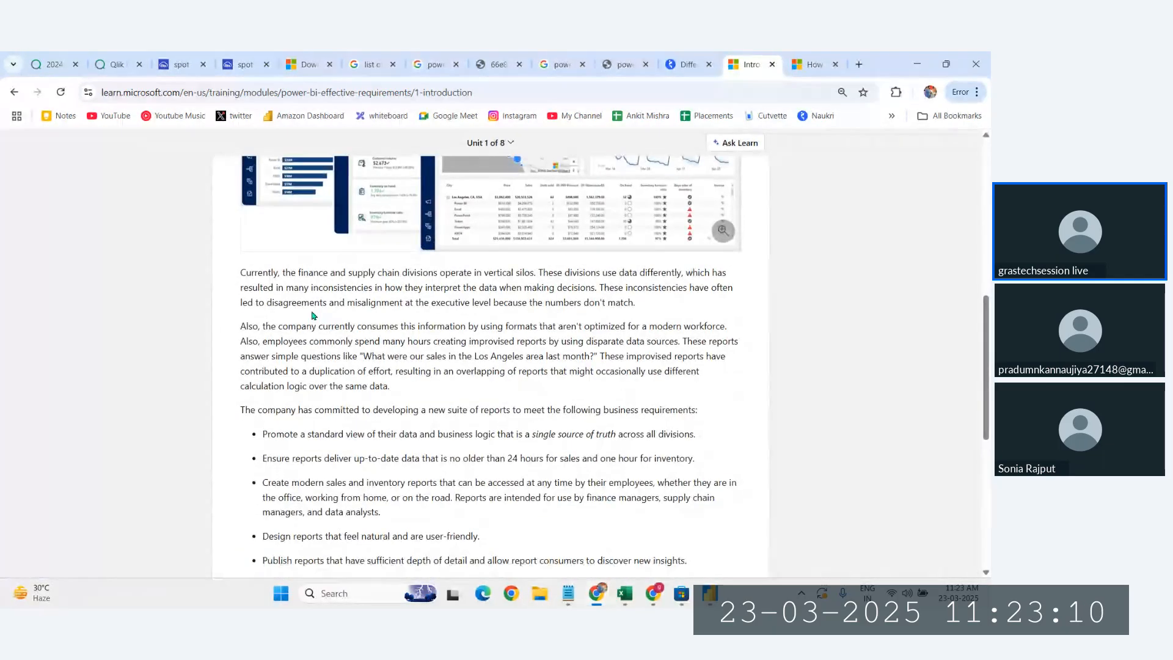
{"action": "scroll", "coordinate": [312, 315], "scroll_direction": "up", "scroll_amount": 1}
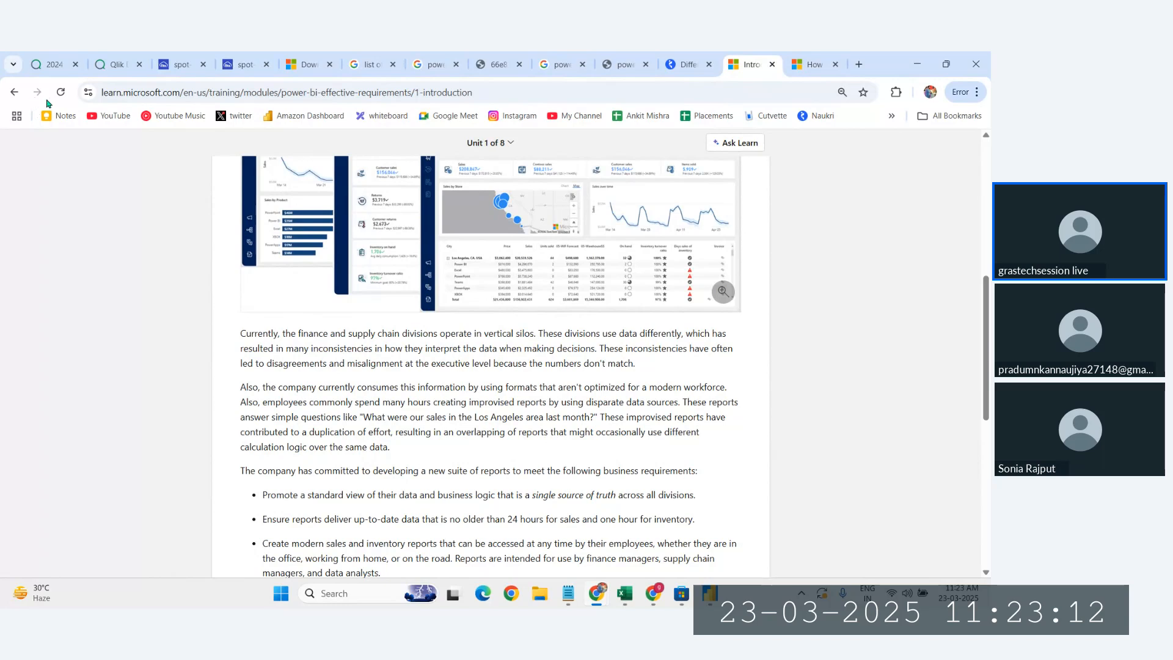
- Return to the Google results and highlight "Power BI includes more than 30 core visuals" in the Microsoft Learn result's snippet
{"action": "left_click", "coordinate": [15, 93]}
{"action": "left_click", "coordinate": [16, 92]}
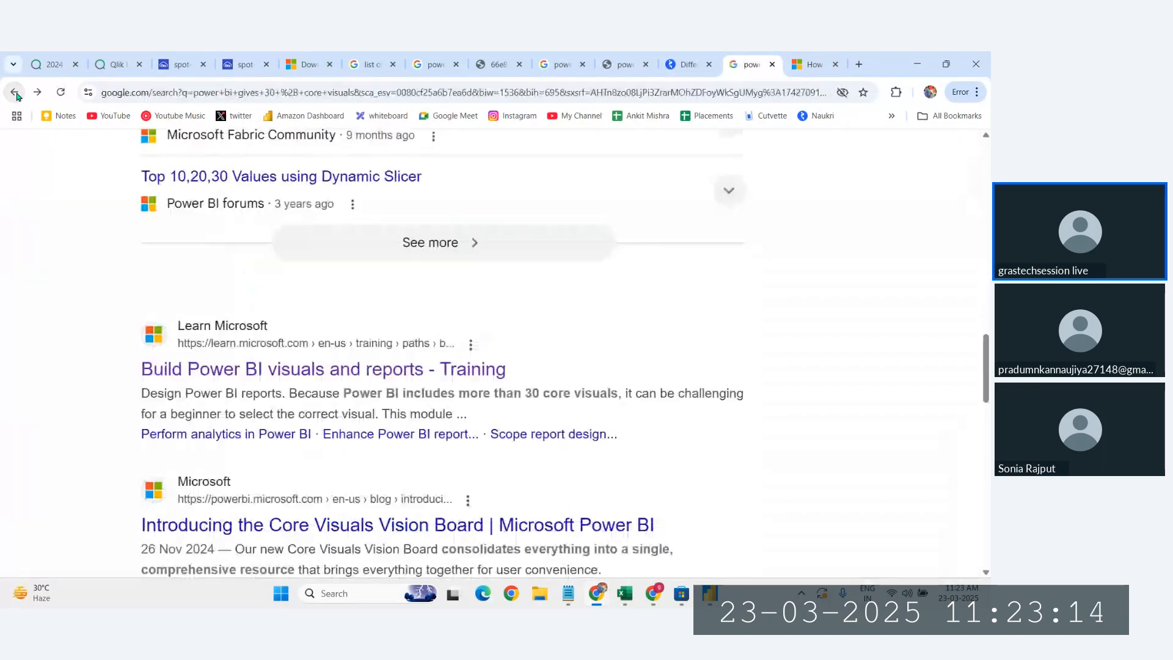
{"action": "scroll", "coordinate": [215, 343], "scroll_direction": "up", "scroll_amount": 3}
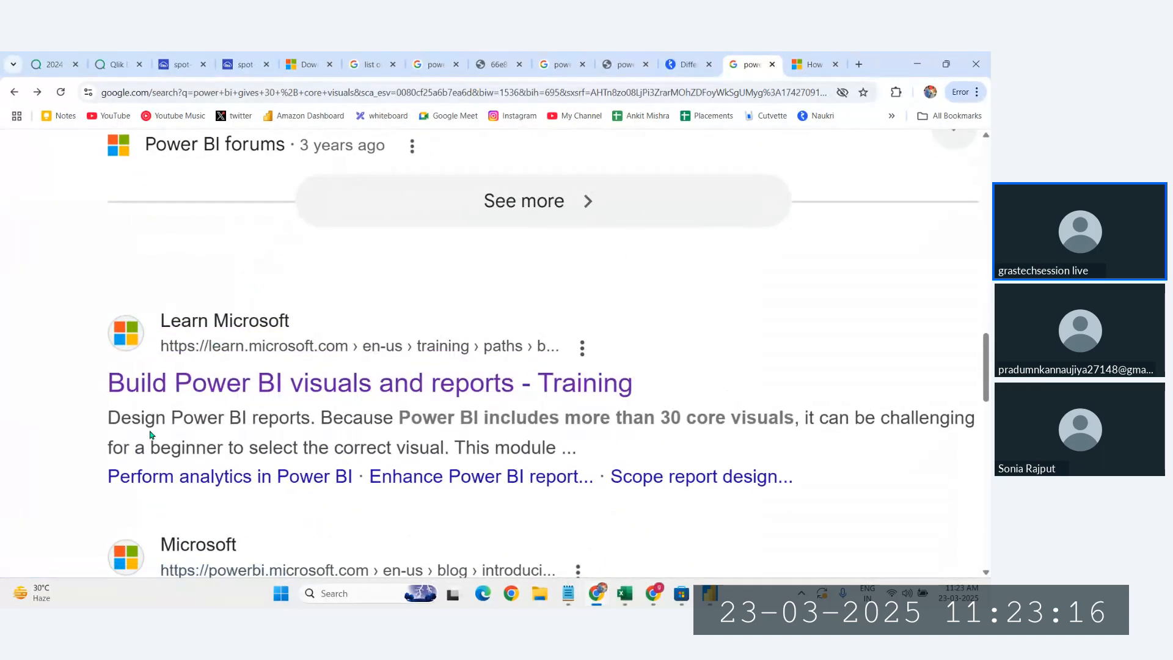
{"action": "scroll", "coordinate": [149, 438], "scroll_direction": "down", "scroll_amount": 2}
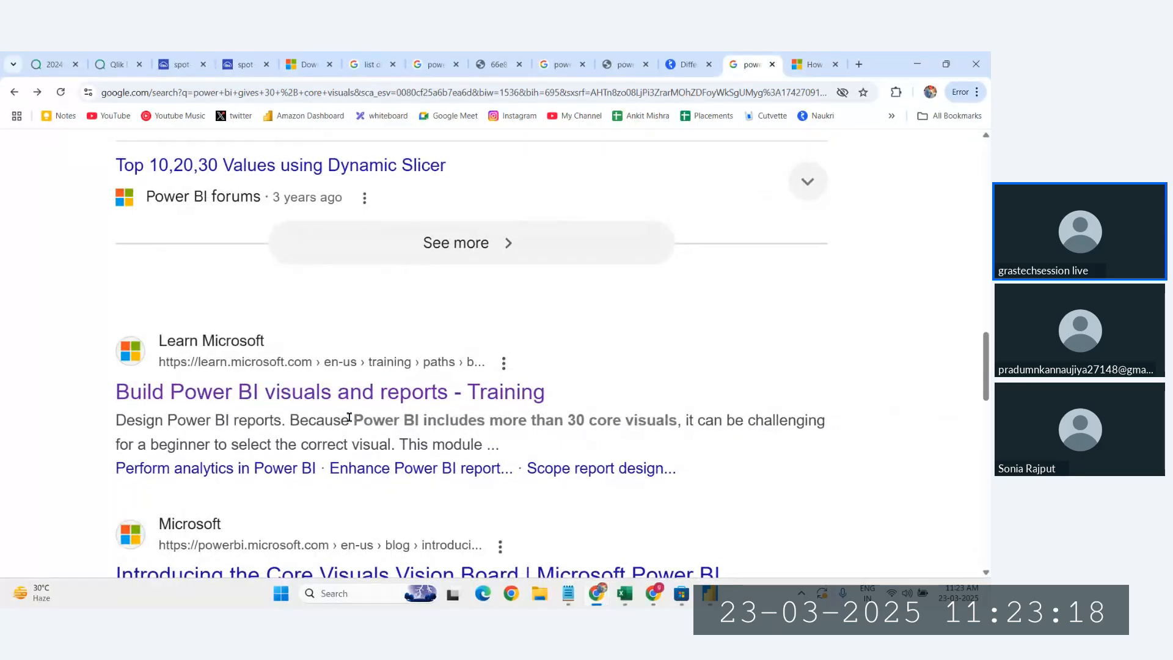
{"action": "left_click_drag", "start_coordinate": [349, 421], "coordinate": [679, 421]}
{"action": "left_click", "coordinate": [637, 421]}
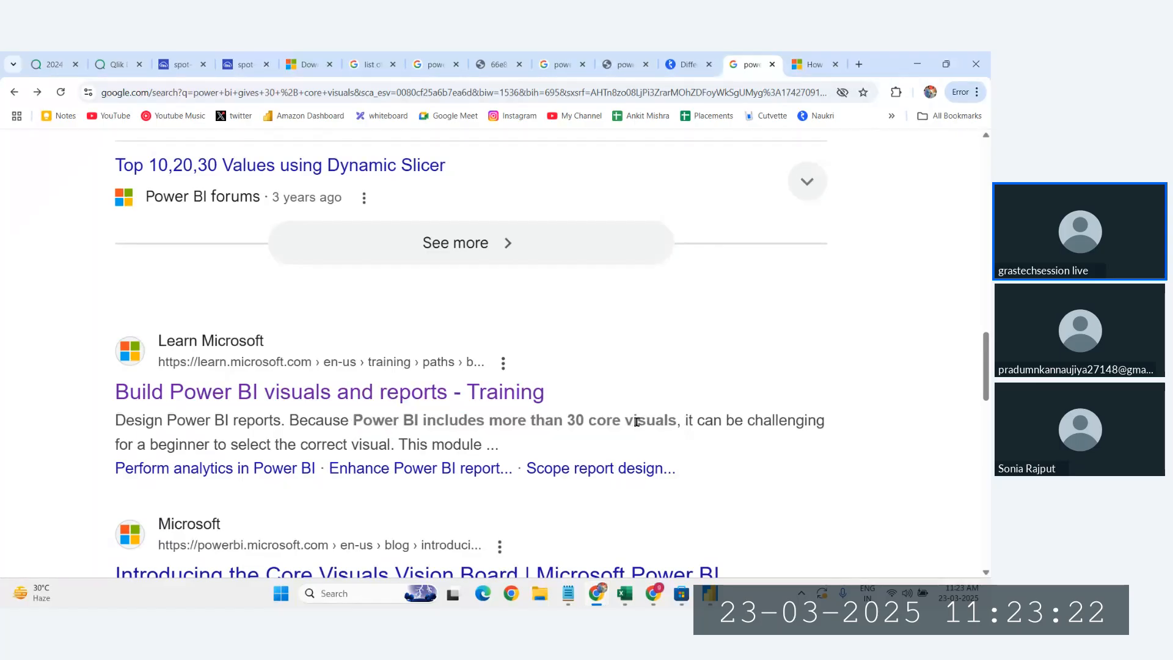
{"action": "mouse_move", "coordinate": [345, 421]}
{"action": "left_mouse_down"}
{"action": "mouse_move", "coordinate": [681, 420]}
{"action": "mouse_move", "coordinate": [353, 423]}
{"action": "left_mouse_up"}
{"action": "left_click", "coordinate": [680, 420]}
{"action": "left_click", "coordinate": [353, 423]}
- Switch to Power BI Desktop, view the full list of data source connectors and close it without connecting
{"action": "key", "text": "alt+Tab"}
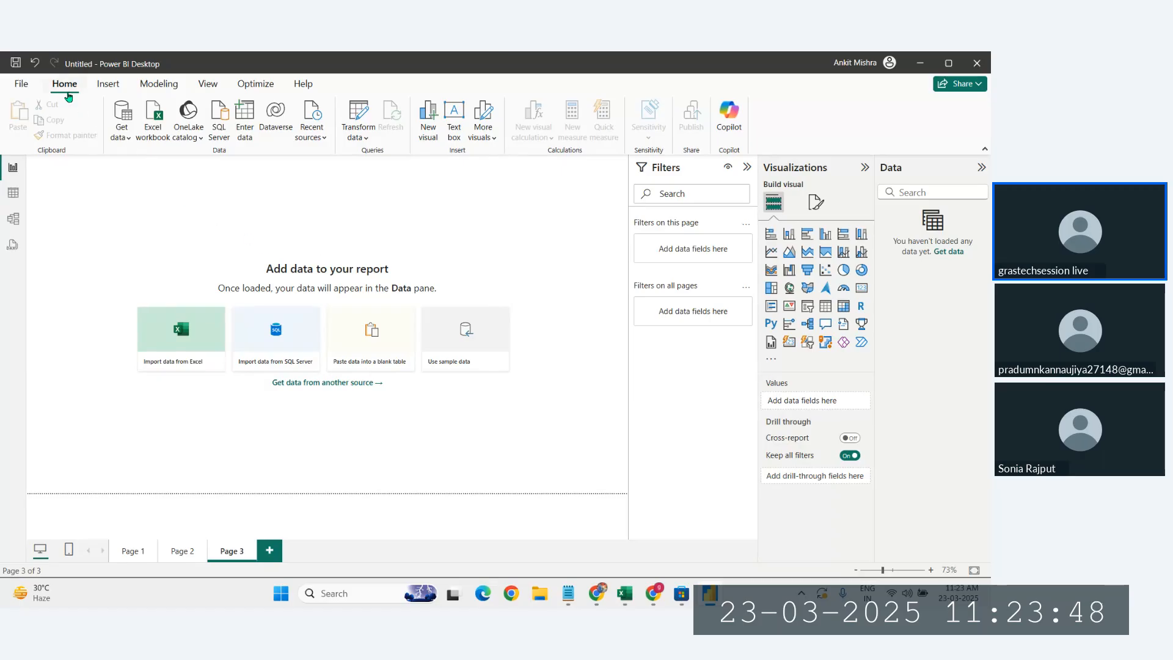
{"action": "left_click", "coordinate": [123, 142]}
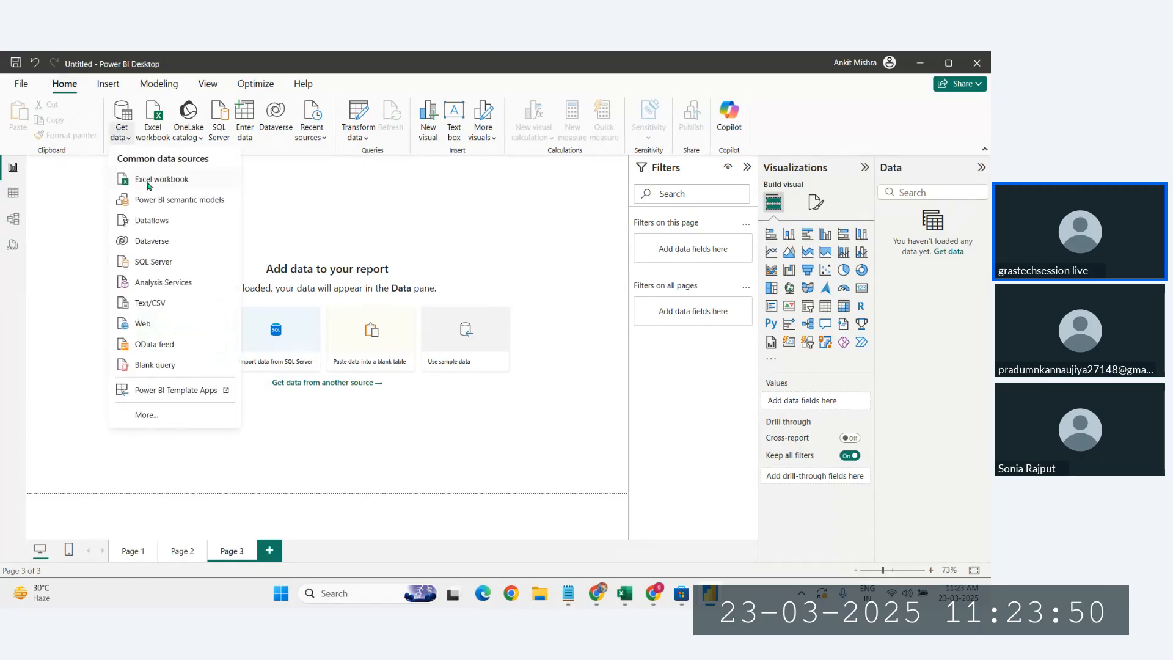
{"action": "left_click", "coordinate": [150, 415]}
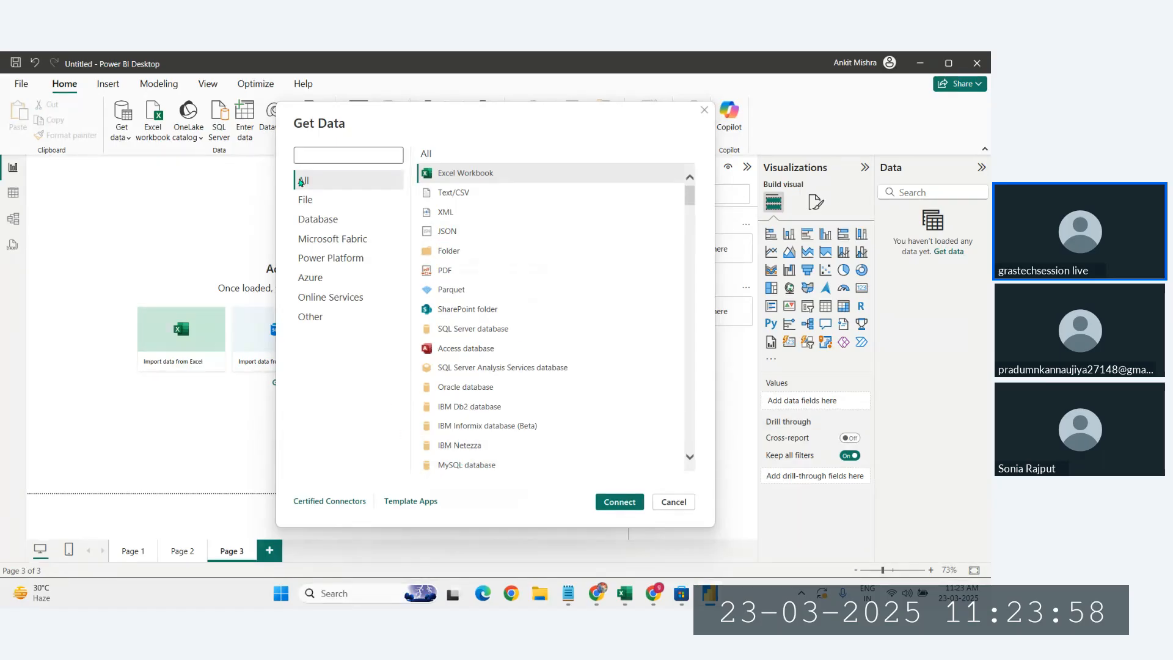
{"action": "left_click", "coordinate": [665, 503]}
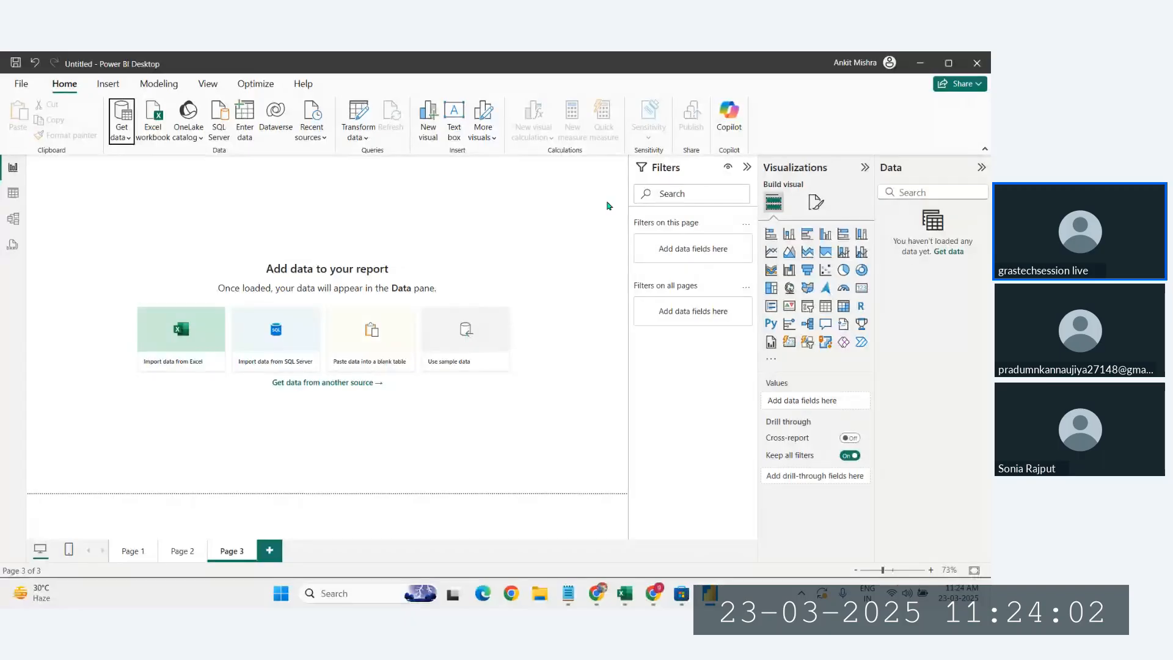
- Look over the theme and page view options, the help resources and the list of available examples
{"action": "left_click", "coordinate": [207, 83]}
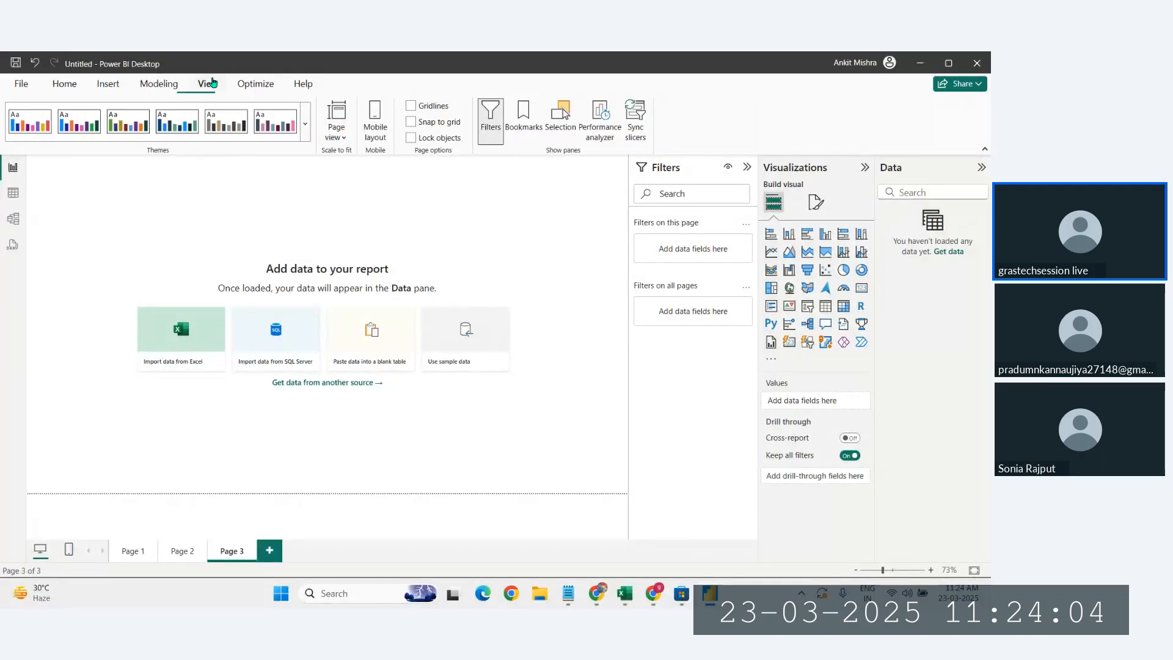
{"action": "left_click", "coordinate": [310, 88]}
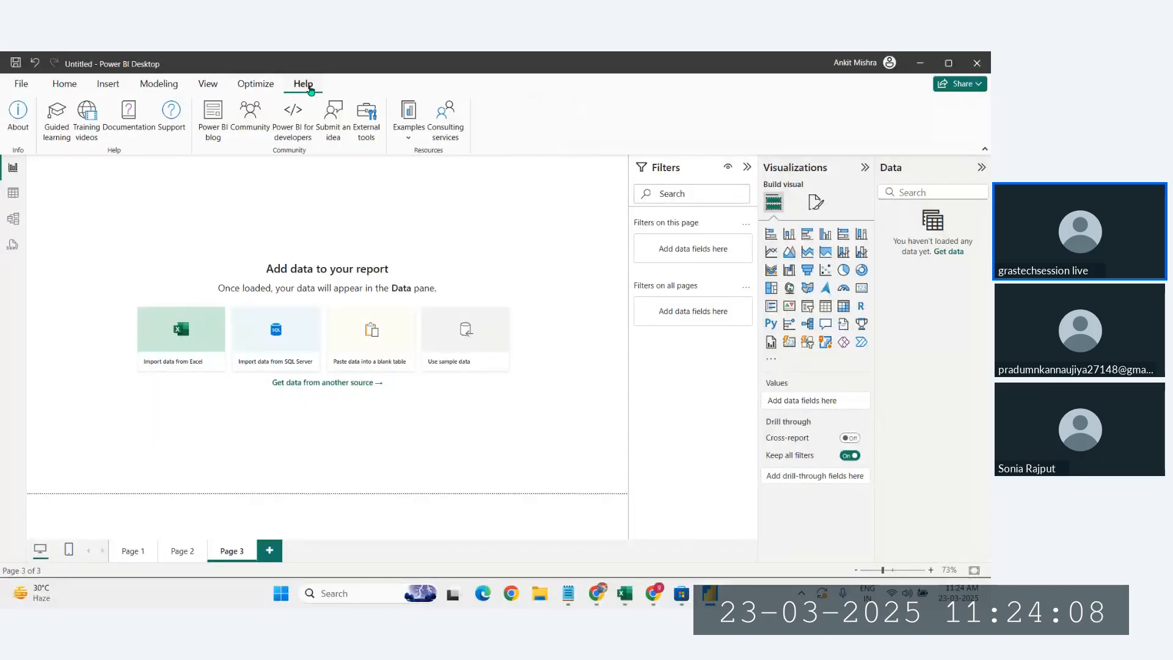
{"action": "left_click", "coordinate": [409, 135]}
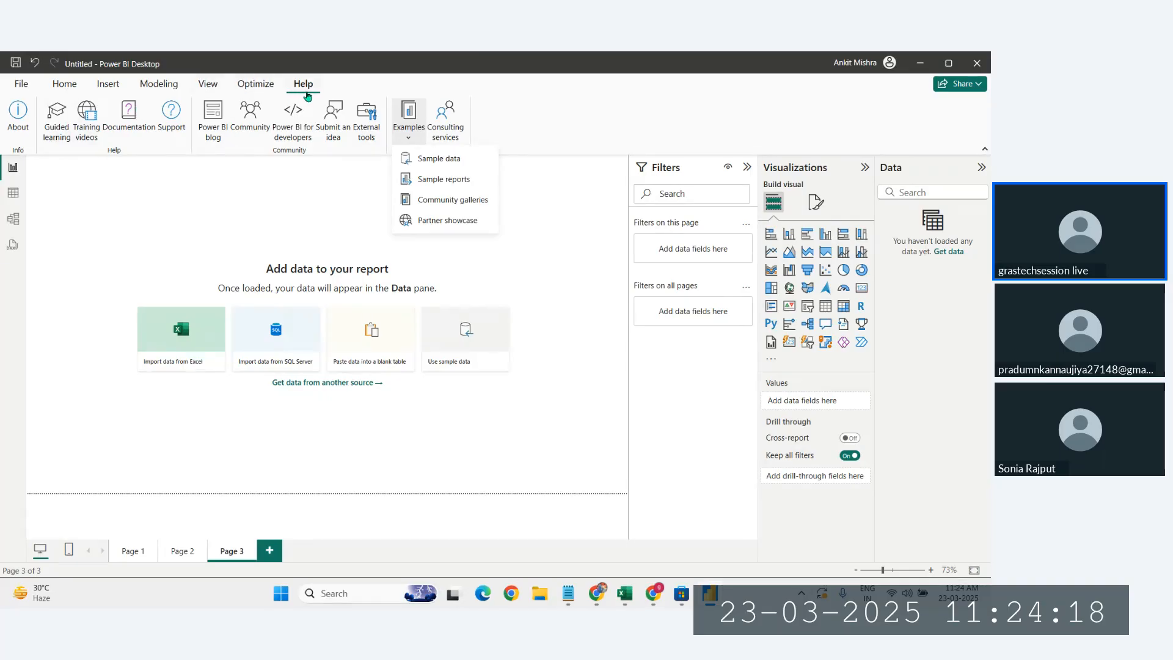
{"action": "left_click", "coordinate": [414, 135]}
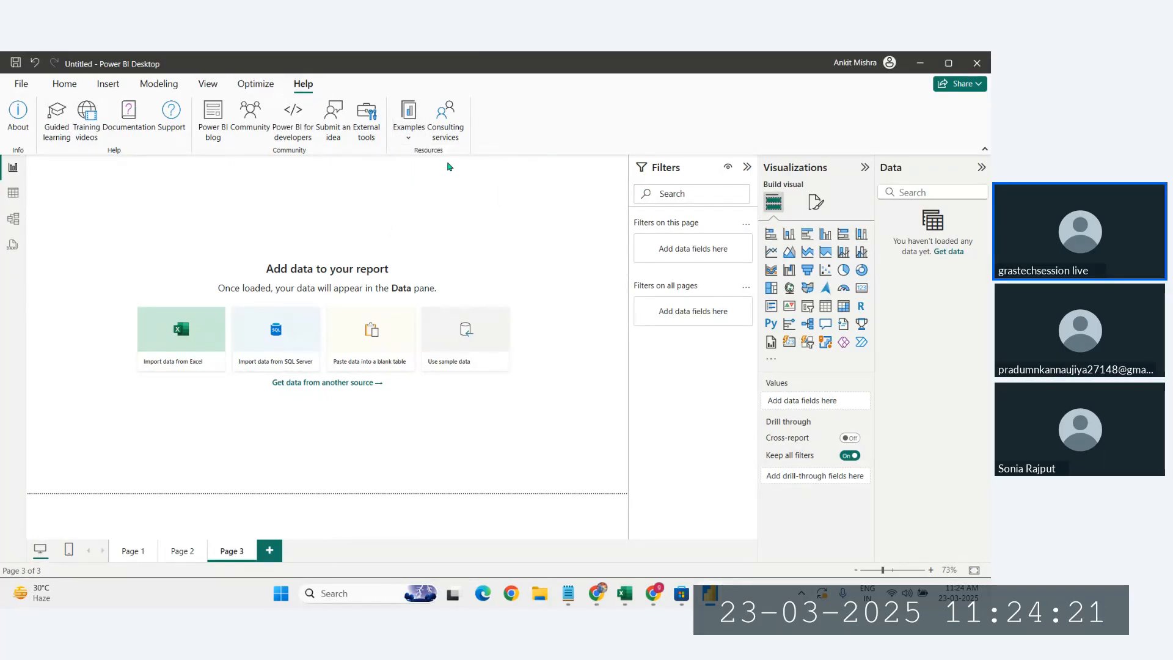
- Open the built-in sample data for import, bringing up the tables of Financial Sample.xlsx
{"action": "left_click", "coordinate": [413, 143]}
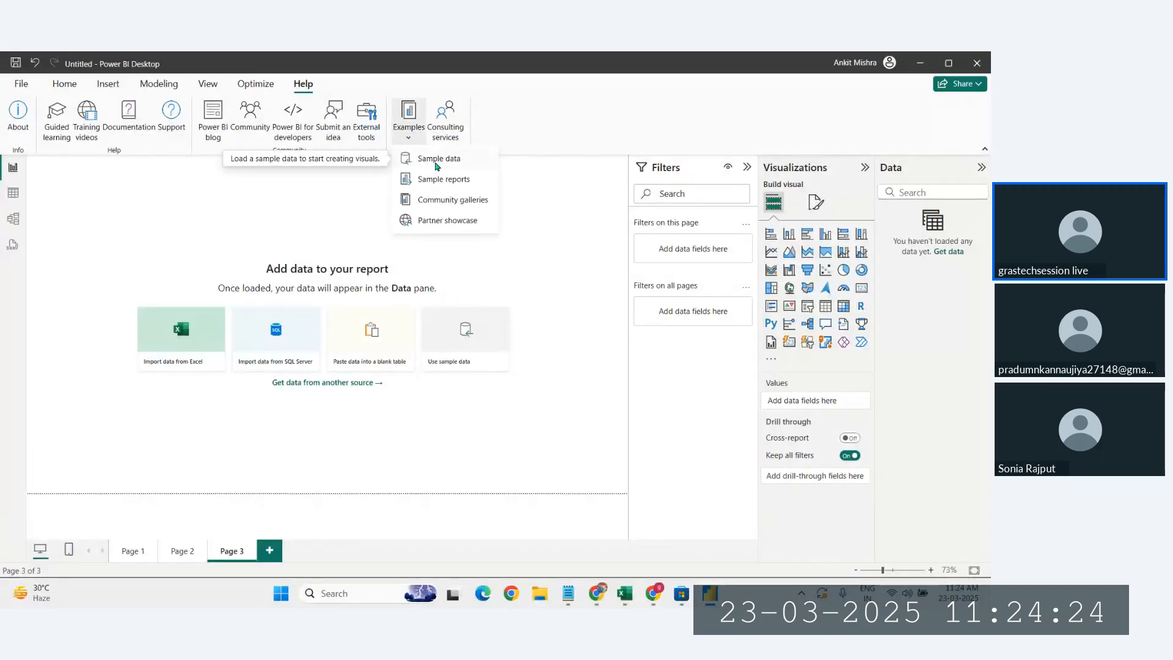
{"action": "left_click", "coordinate": [437, 160]}
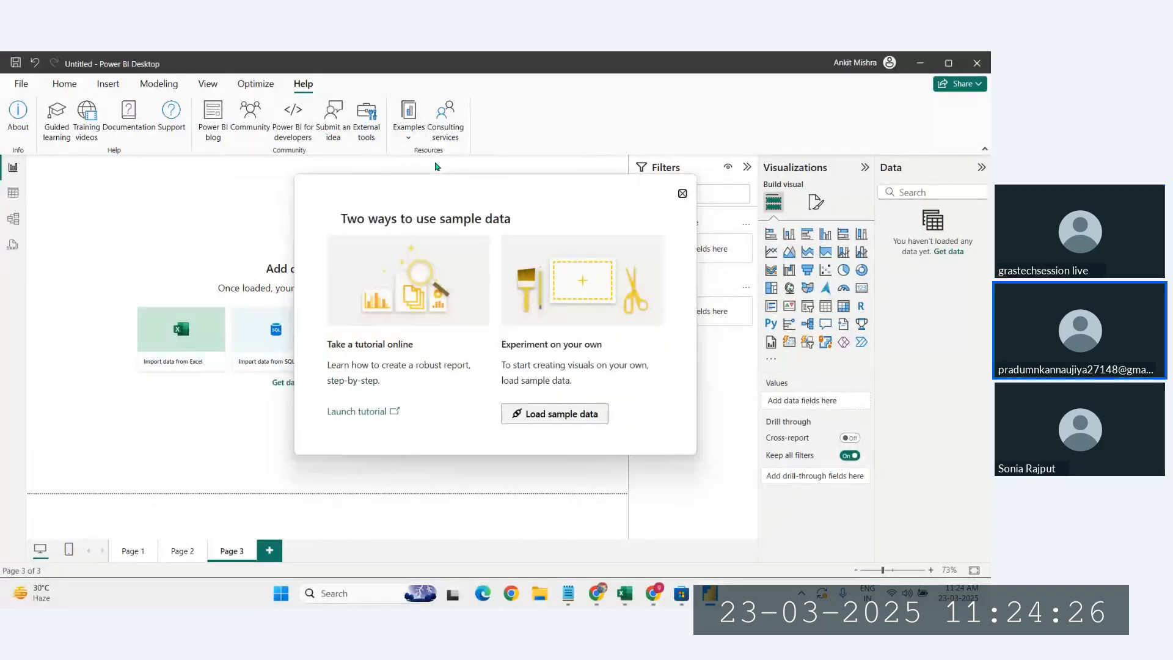
{"action": "left_click", "coordinate": [574, 413]}
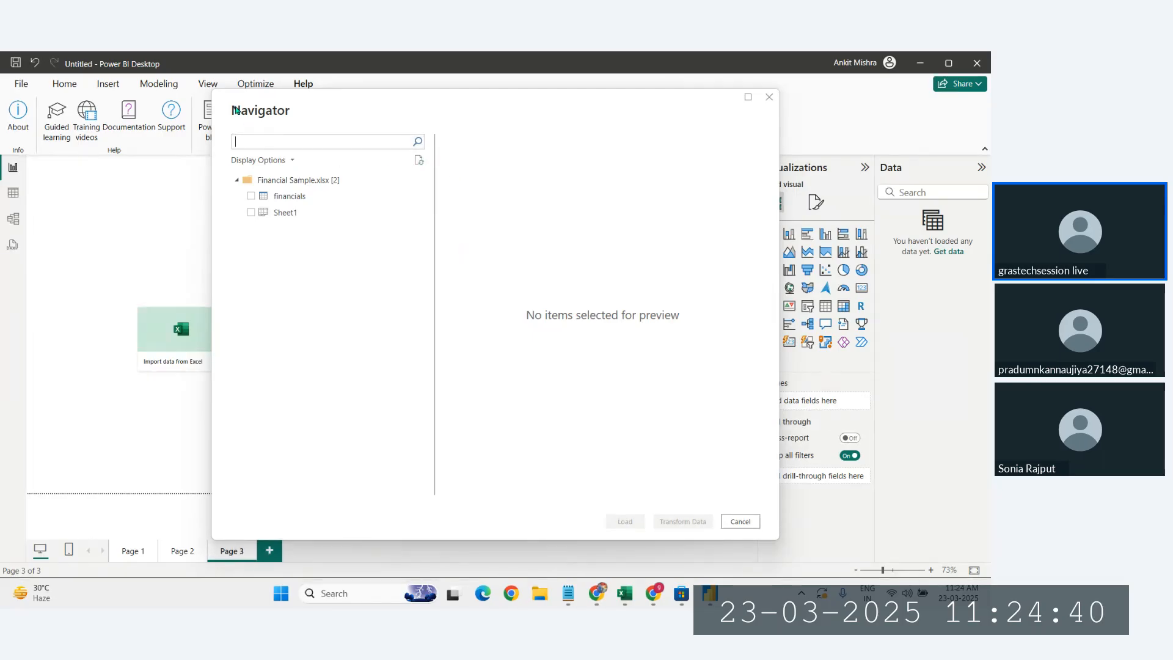
- Select the financials table from Financial Sample.xlsx and load it into the report
{"action": "mouse_move", "coordinate": [234, 111]}
{"action": "left_mouse_down"}
{"action": "mouse_move", "coordinate": [295, 119]}
{"action": "mouse_move", "coordinate": [200, 70]}
{"action": "mouse_move", "coordinate": [227, 134]}
{"action": "left_mouse_up"}
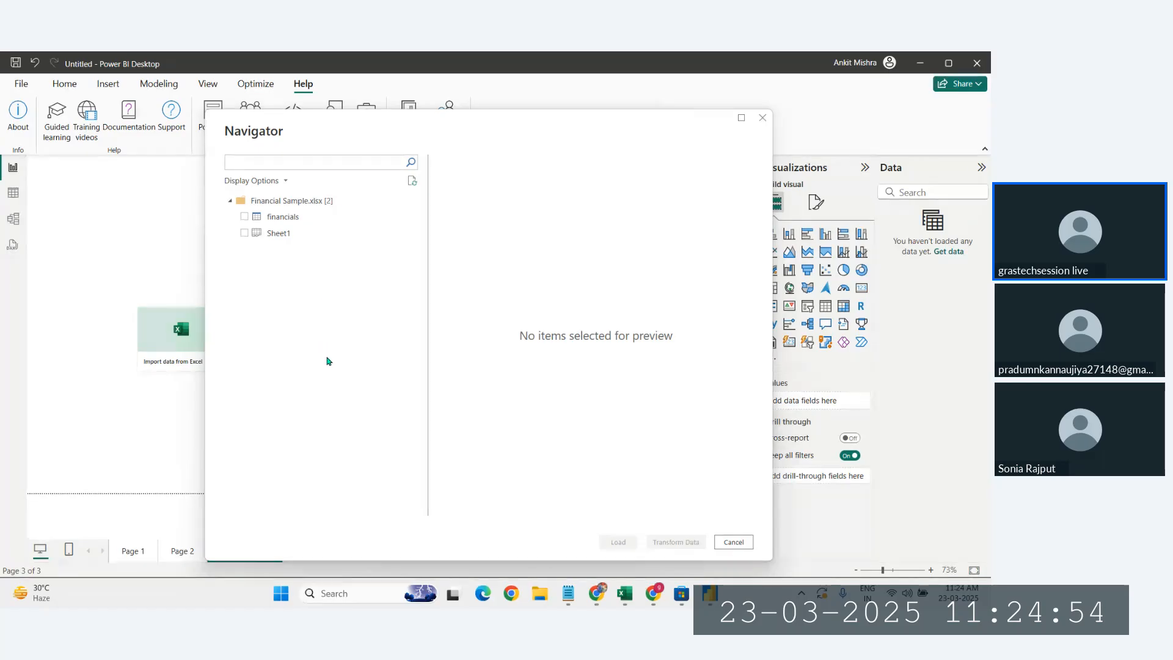
{"action": "left_click", "coordinate": [243, 217]}
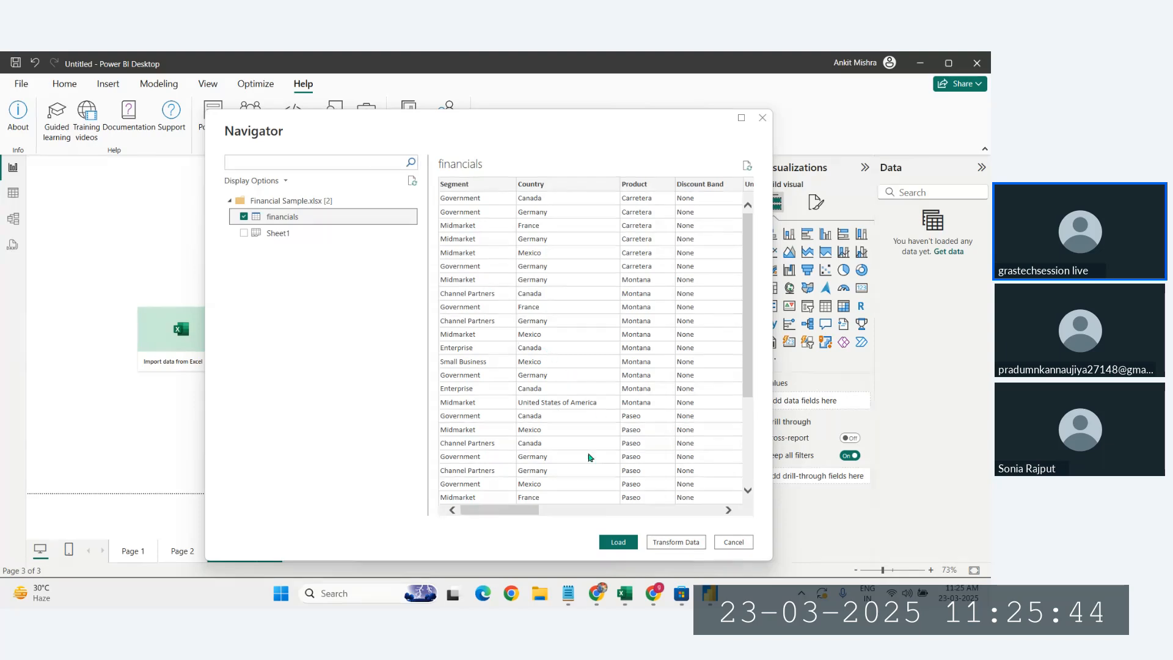
{"action": "left_click", "coordinate": [626, 548]}
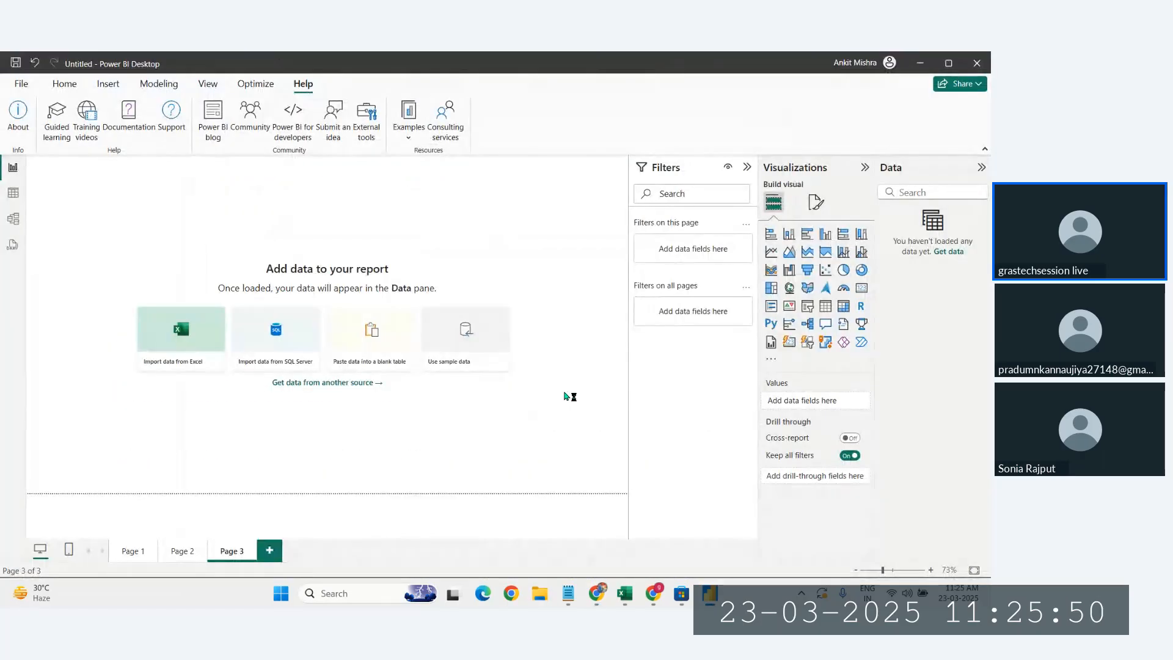
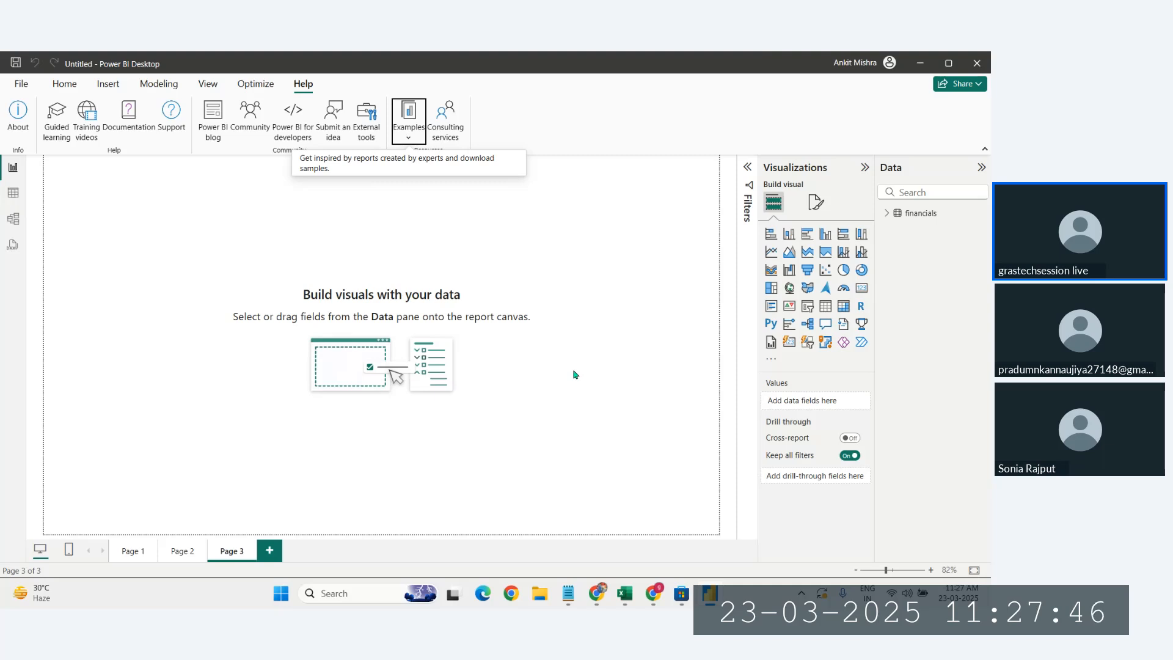
- Return to the home commands, expand the Filters pane and list the fields of the financials table
{"action": "left_click", "coordinate": [61, 85]}
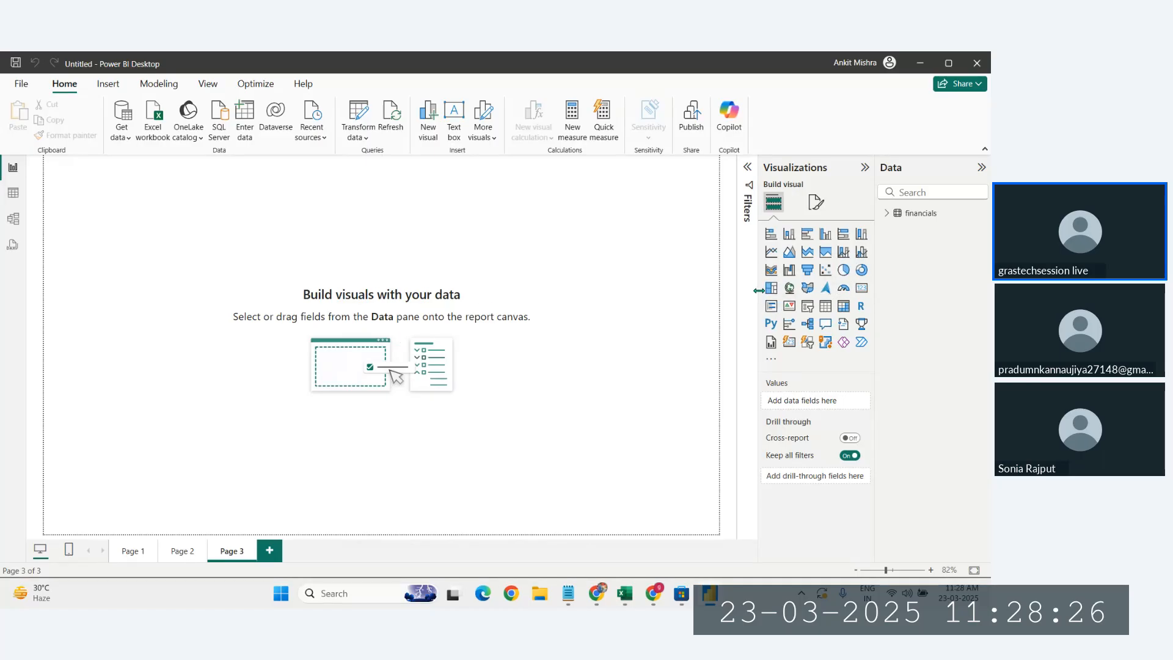
{"action": "left_click", "coordinate": [750, 179]}
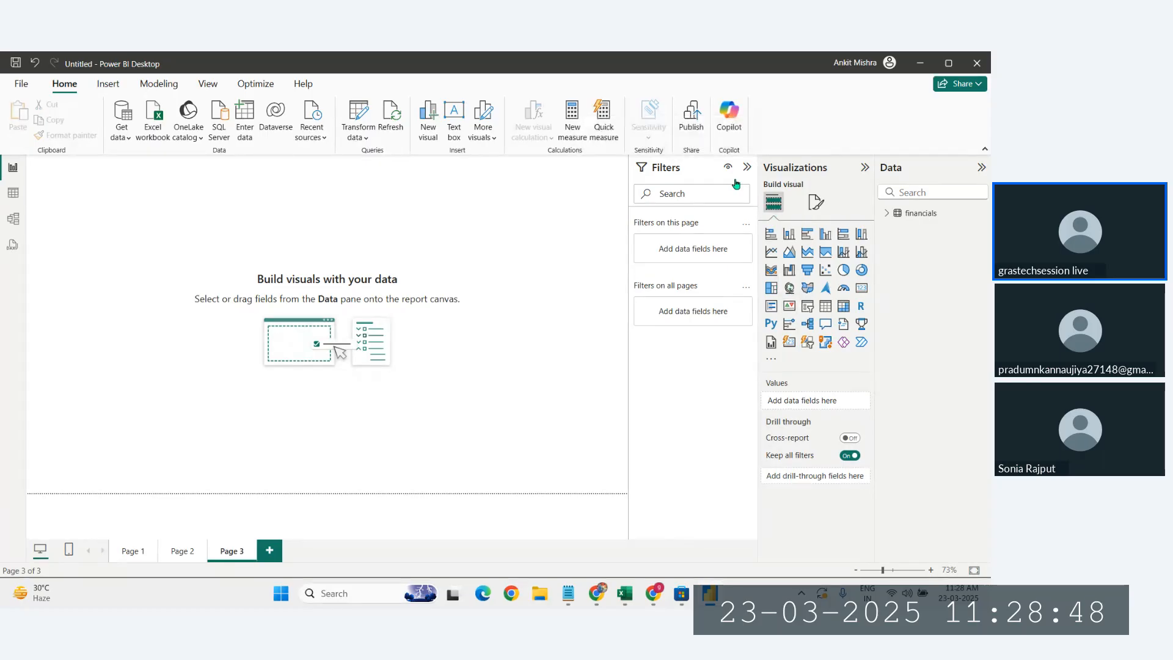
{"action": "left_click", "coordinate": [887, 213]}
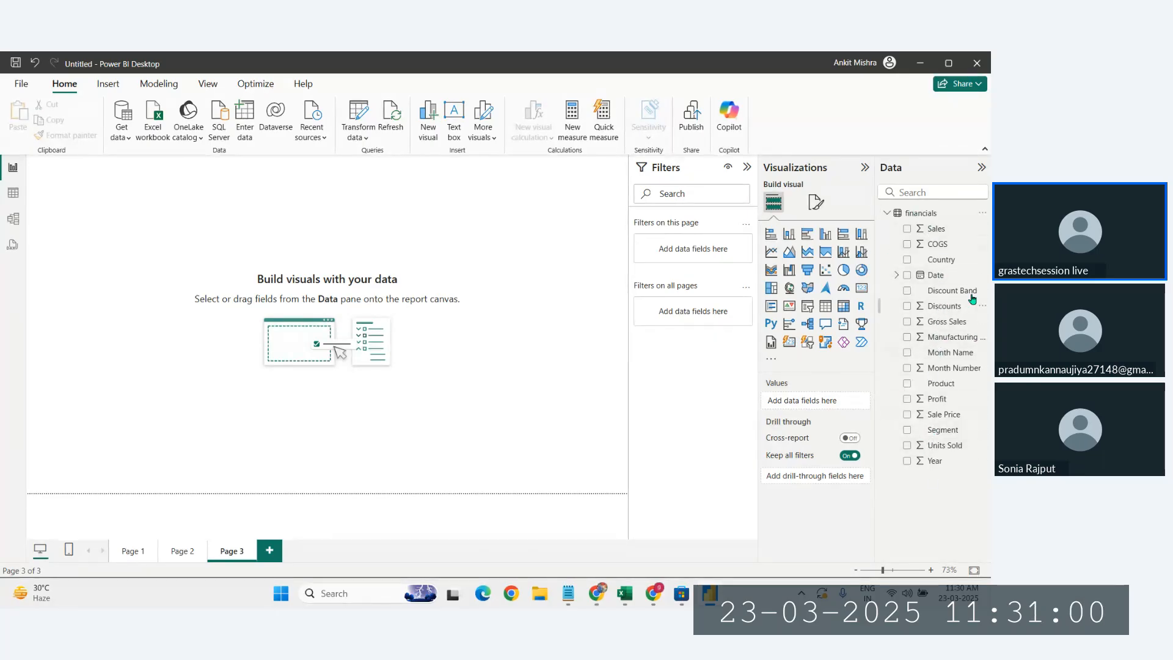
- Open the financials table in Table view and look across its columns from Segment to Year
{"action": "left_click", "coordinate": [14, 197]}
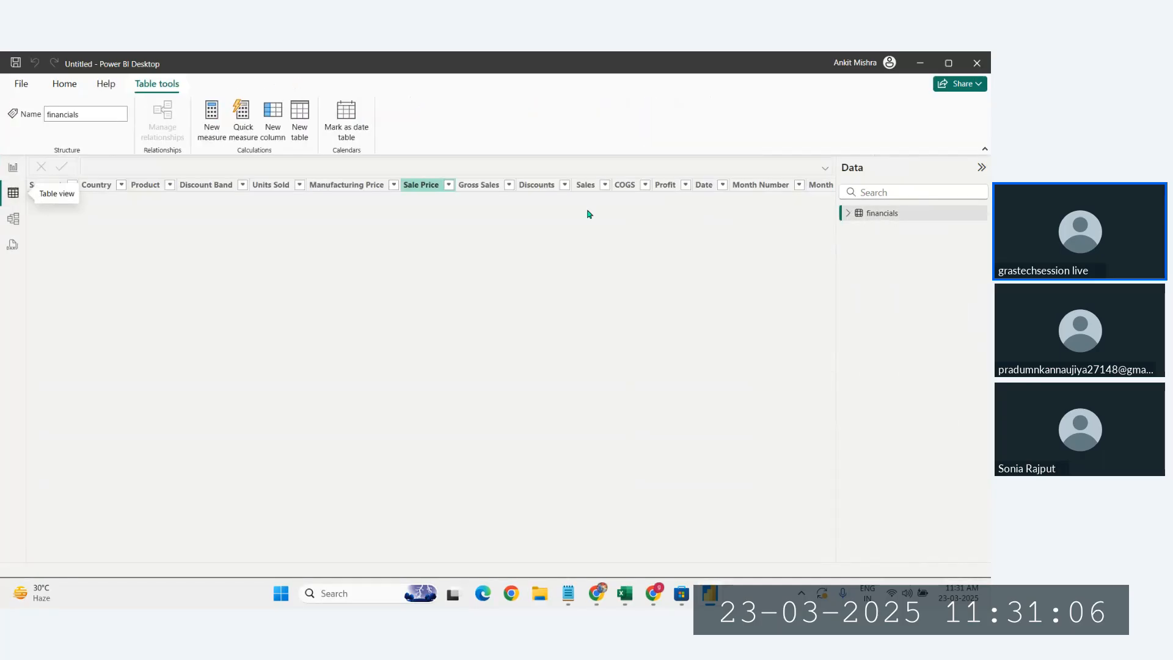
{"action": "left_click", "coordinate": [861, 214]}
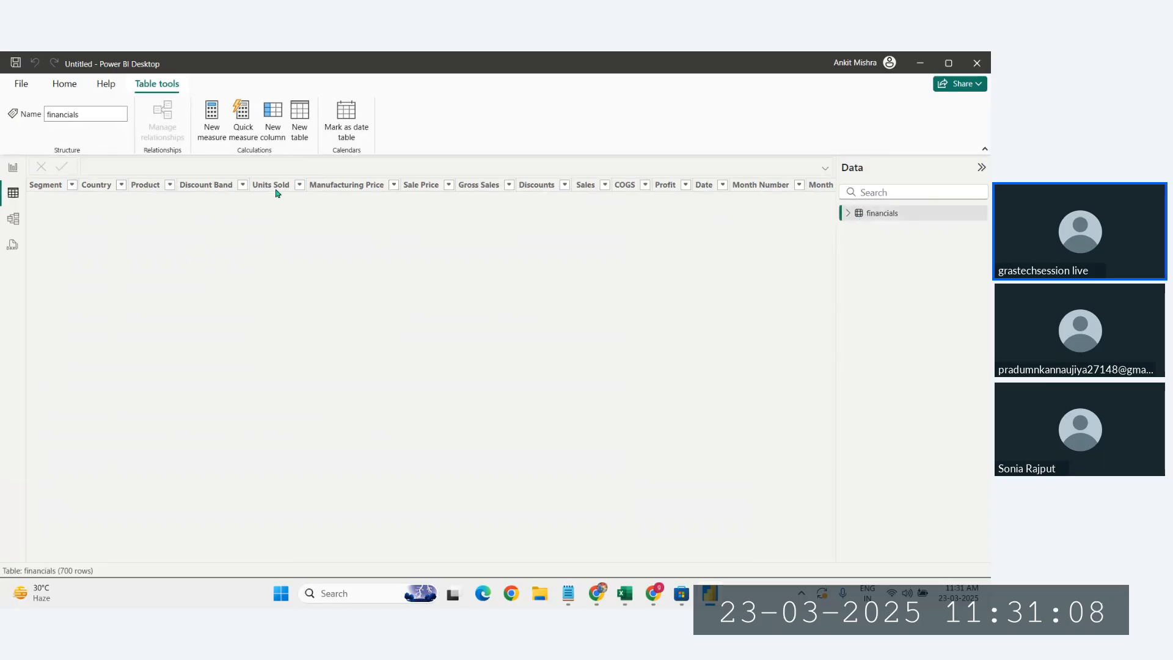
{"action": "scroll", "coordinate": [491, 370], "scroll_direction": "right", "scroll_amount": 3}
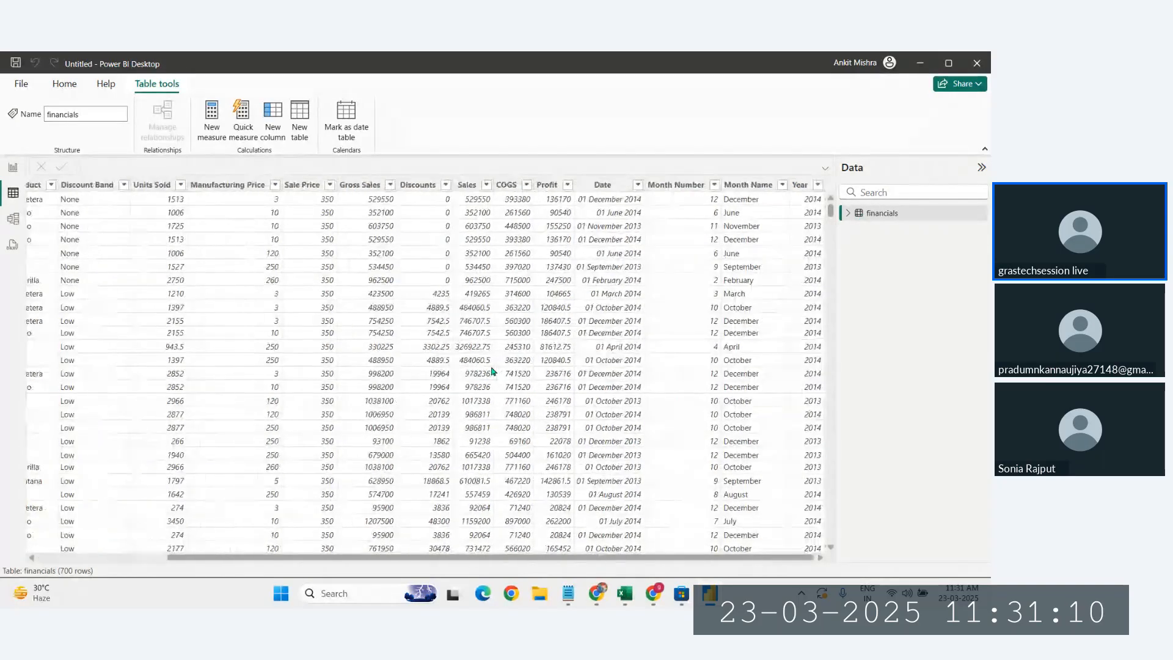
{"action": "scroll", "coordinate": [492, 371], "scroll_direction": "left", "scroll_amount": 3}
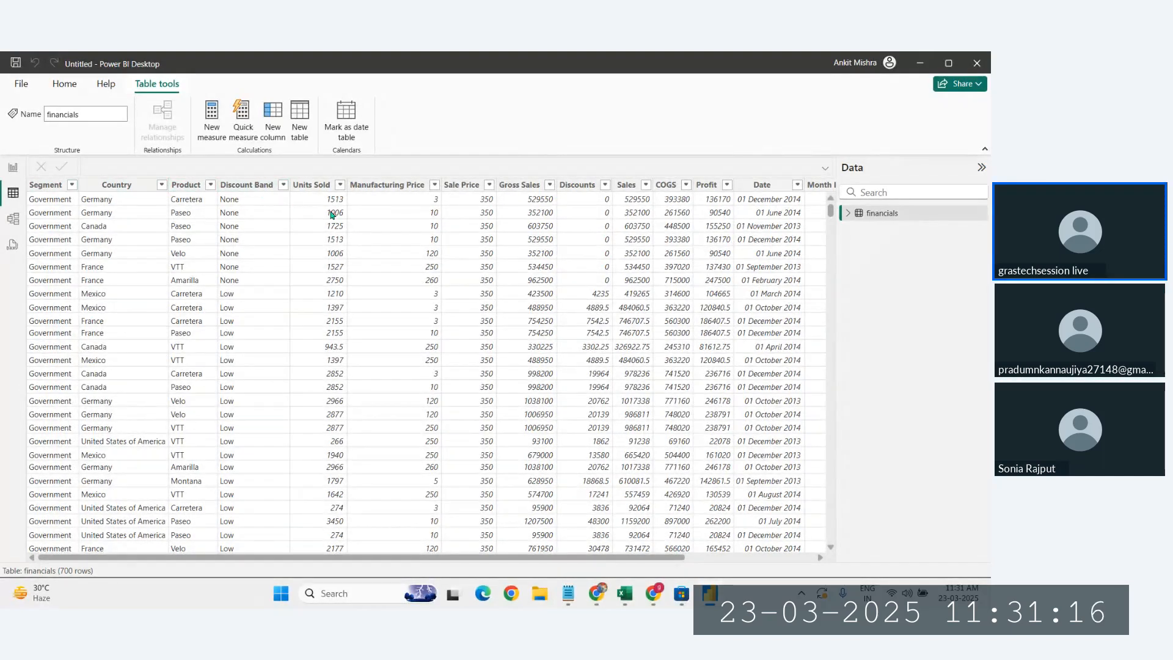
{"action": "scroll", "coordinate": [427, 244], "scroll_direction": "right", "scroll_amount": 2}
{"action": "scroll", "coordinate": [427, 245], "scroll_direction": "right", "scroll_amount": 1}
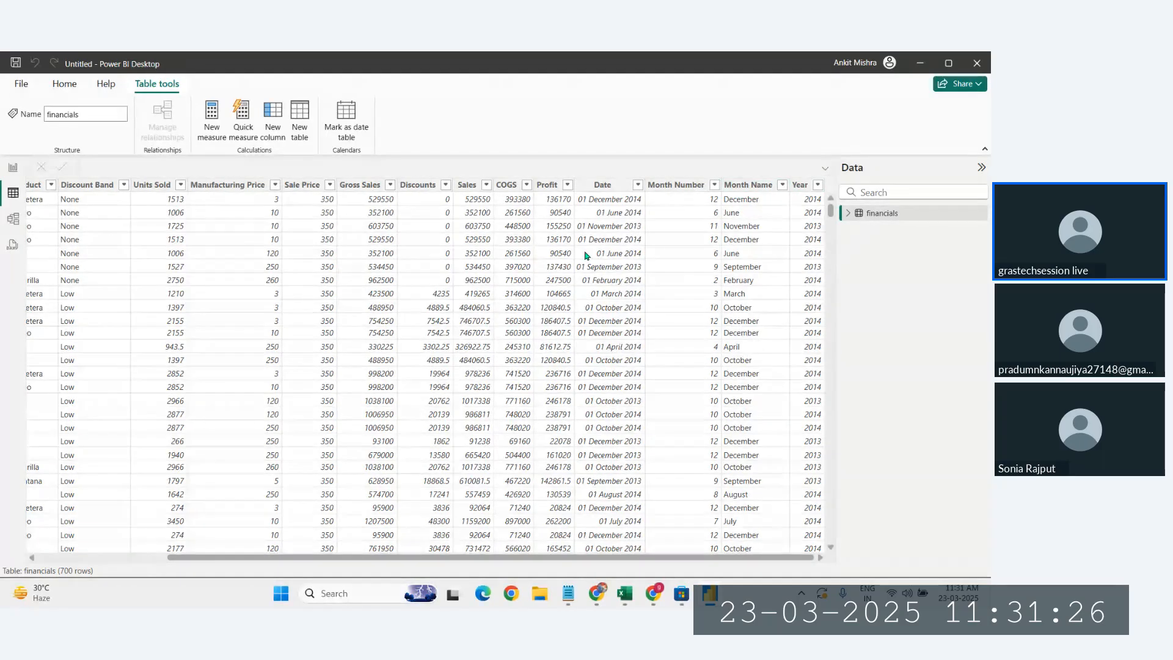
- Examine the Units Sold and Discount Band columns, including the commands available for the Discount Band column
{"action": "left_click", "coordinate": [458, 268]}
{"action": "left_click", "coordinate": [296, 282]}
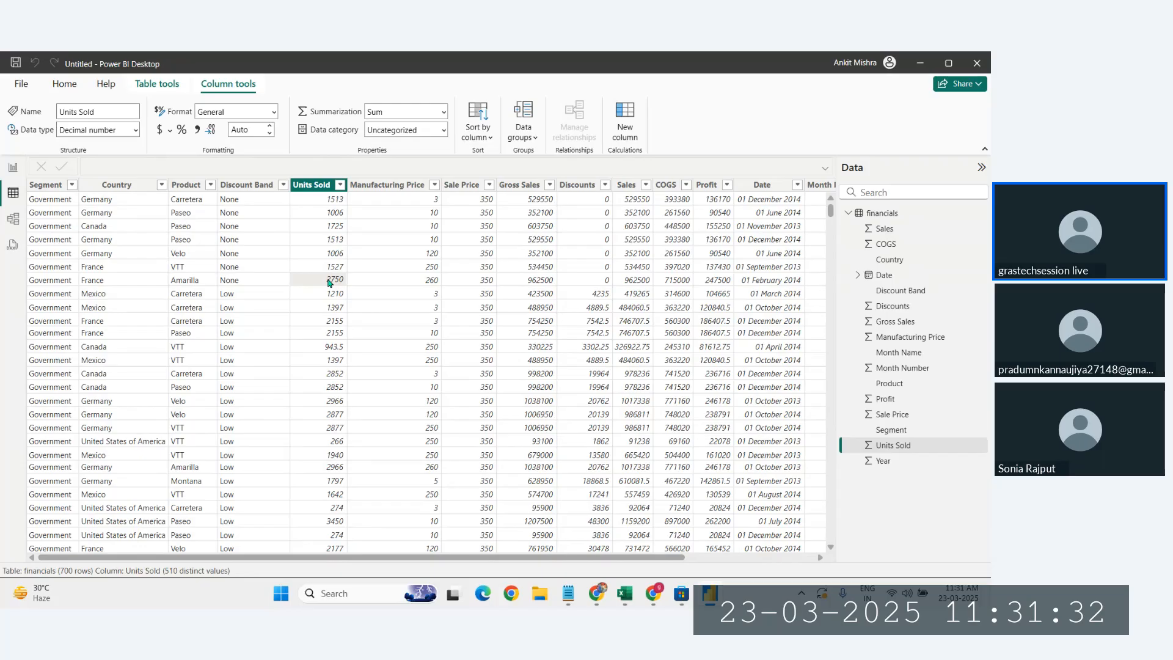
{"action": "left_click", "coordinate": [231, 282]}
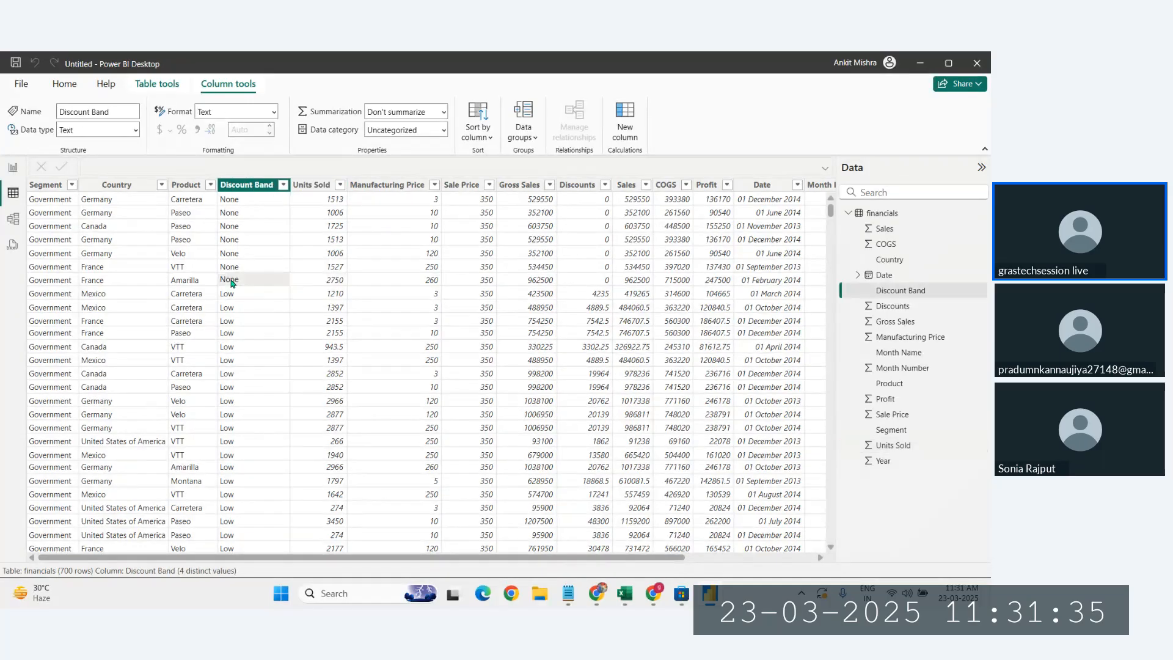
{"action": "right_click", "coordinate": [247, 183]}
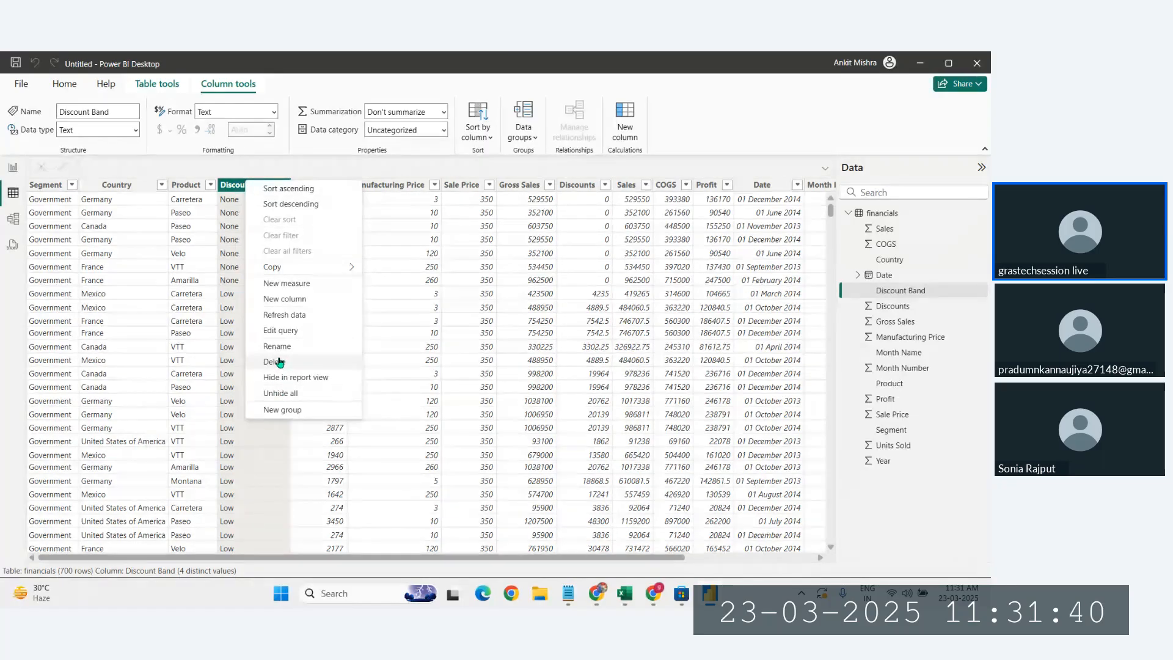
{"action": "left_click", "coordinate": [225, 229]}
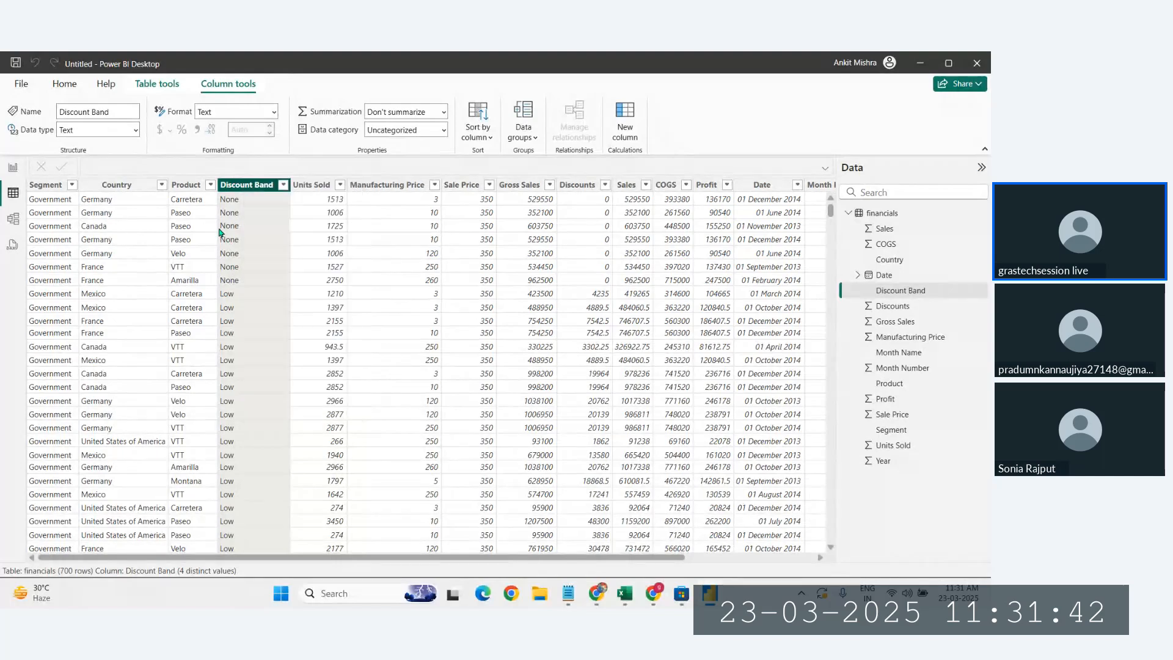
{"action": "left_click", "coordinate": [233, 188]}
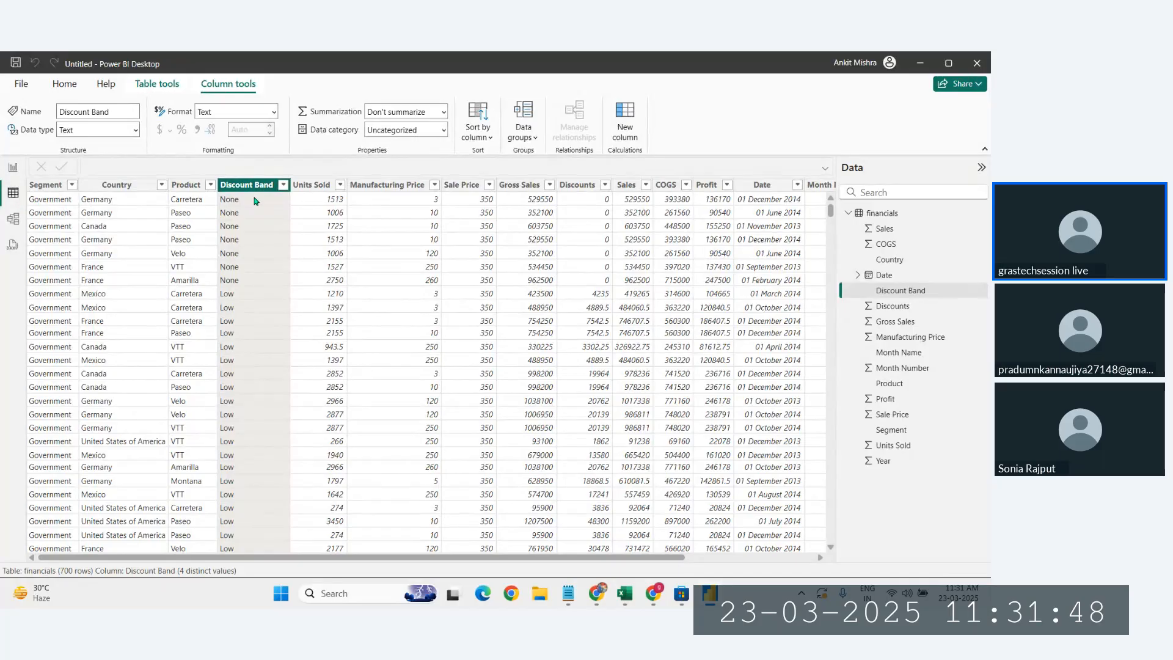
{"action": "left_click", "coordinate": [313, 252]}
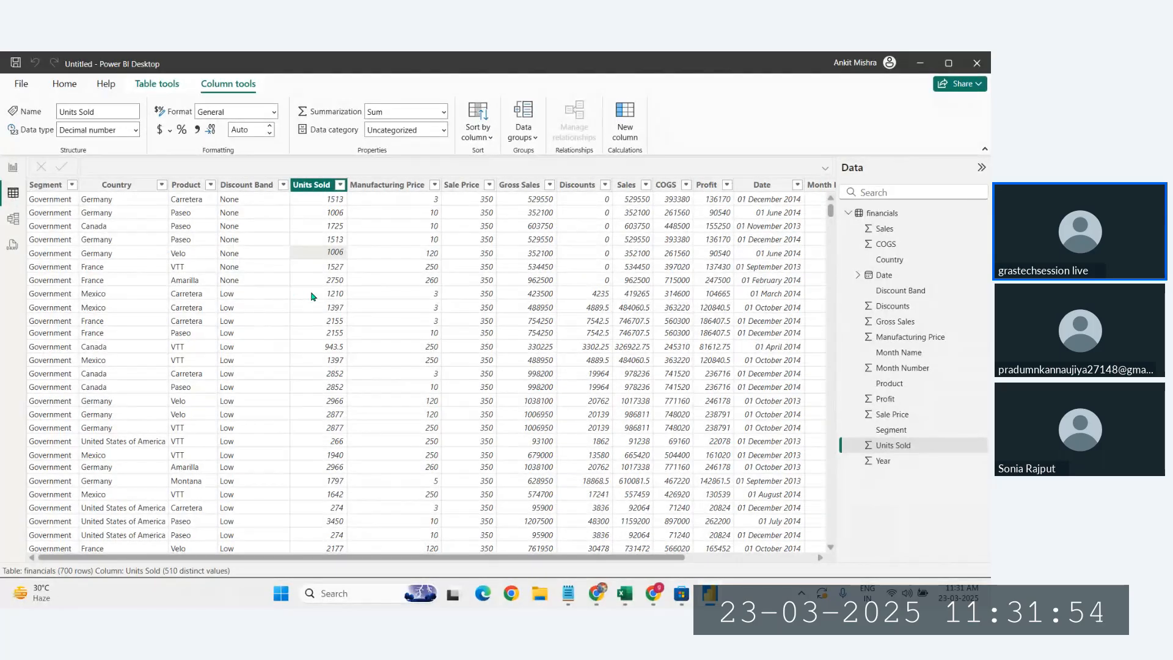
- Examine individual values in the Discount Band, Units Sold and Manufacturing Price columns and look across the whole table
{"action": "scroll", "coordinate": [311, 297], "scroll_direction": "right", "scroll_amount": 2}
{"action": "scroll", "coordinate": [565, 297], "scroll_direction": "right", "scroll_amount": 2}
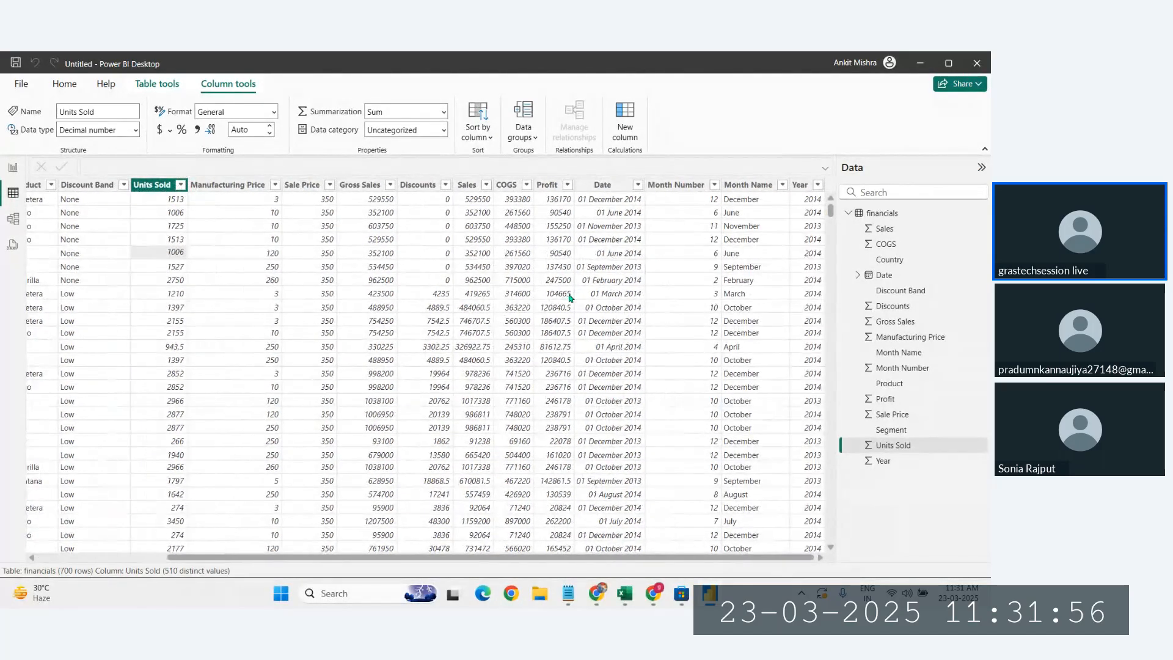
{"action": "scroll", "coordinate": [705, 342], "scroll_direction": "left", "scroll_amount": 4}
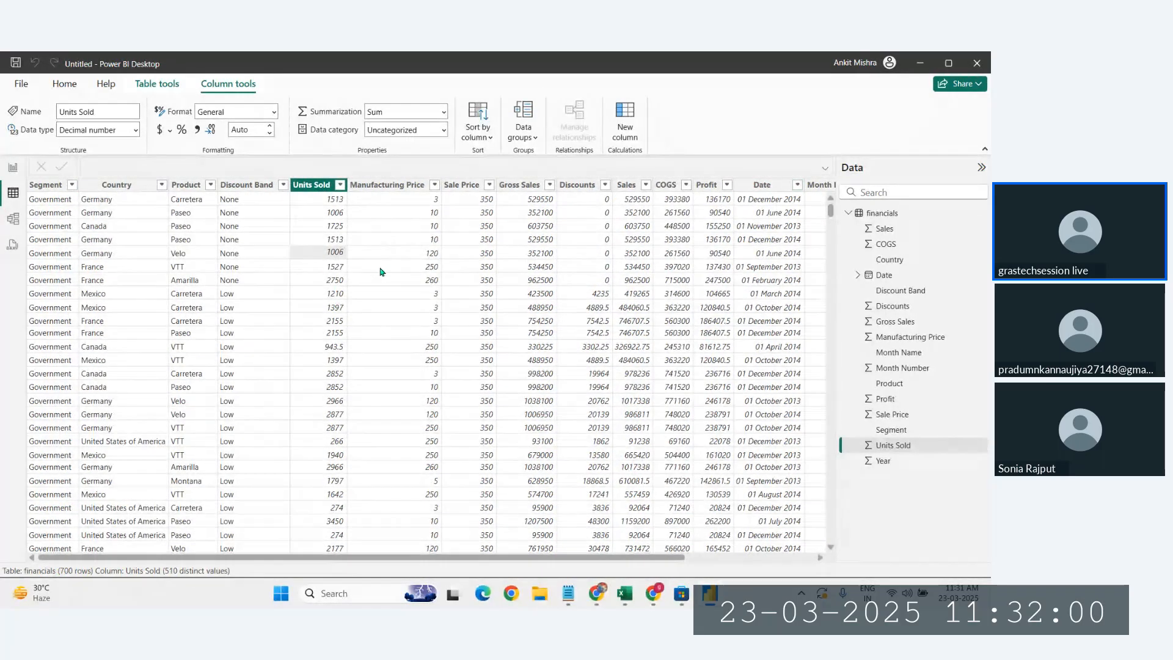
{"action": "left_click", "coordinate": [226, 270]}
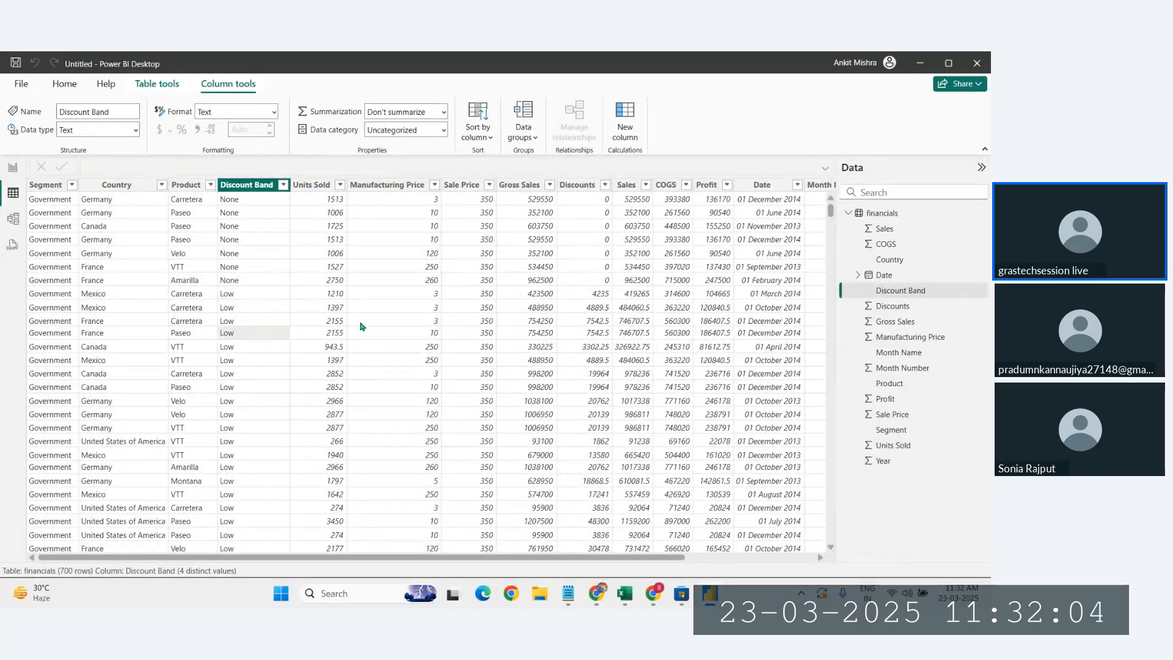
{"action": "left_click", "coordinate": [333, 307]}
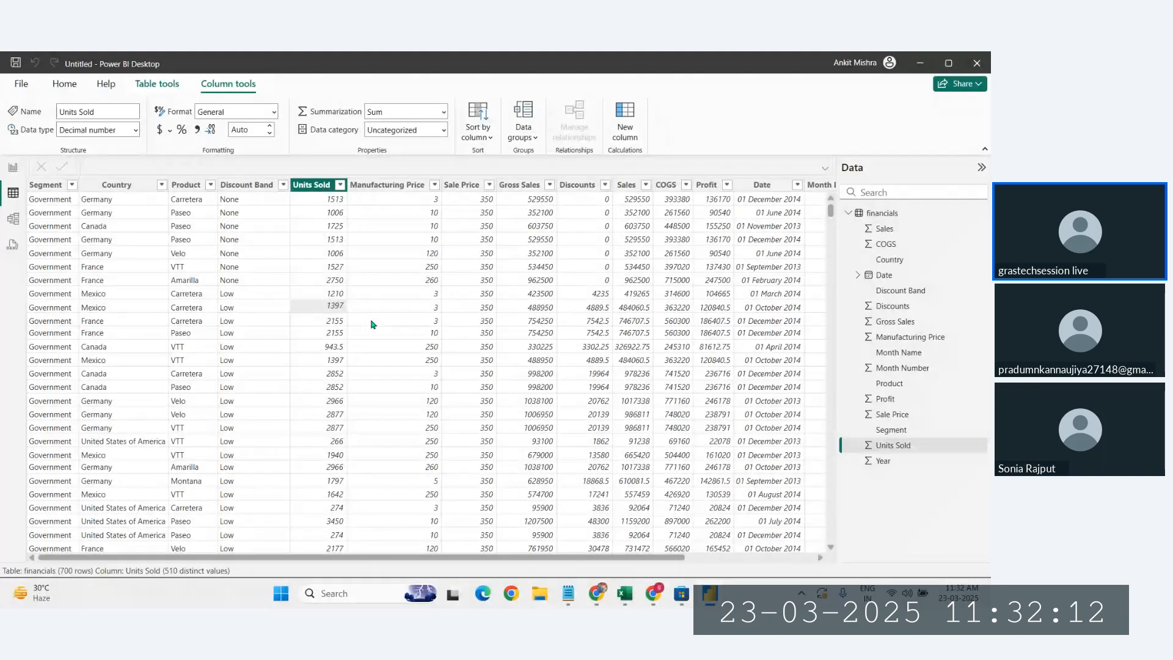
{"action": "key", "text": "Right"}
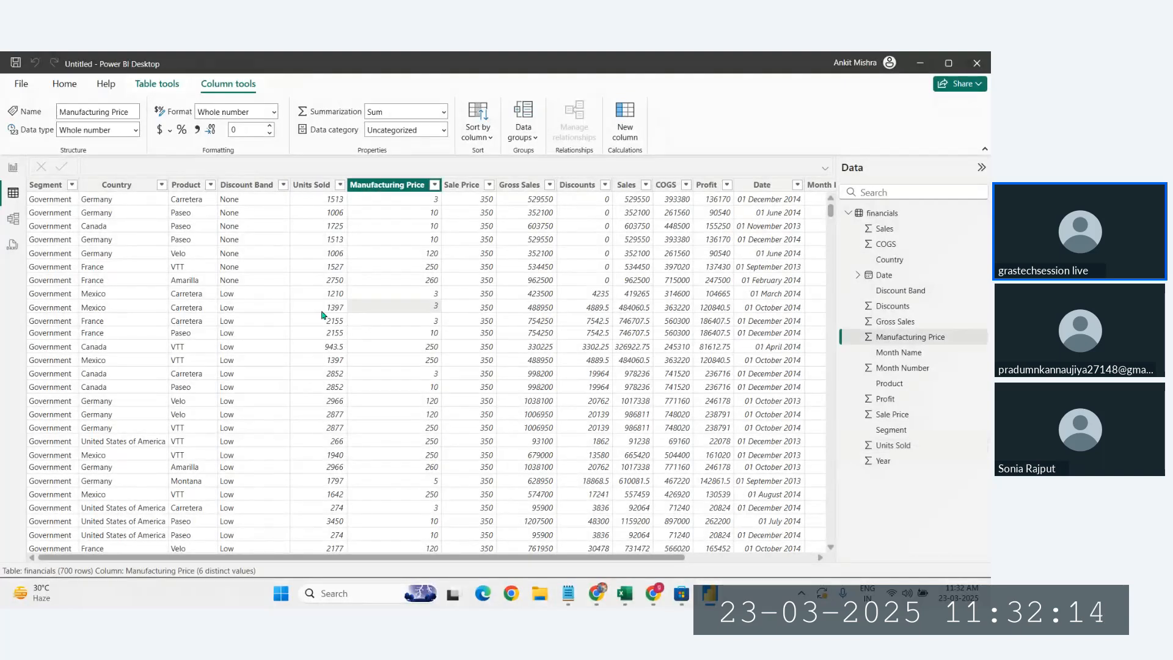
{"action": "key", "text": "Left"}
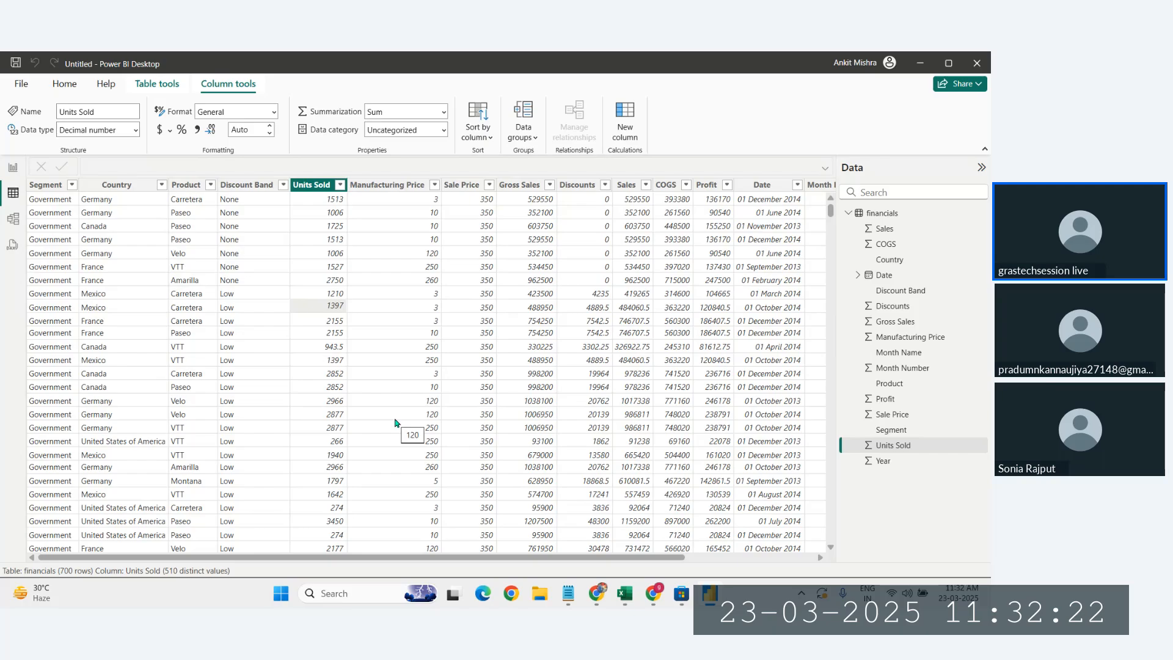
{"action": "left_click", "coordinate": [324, 345]}
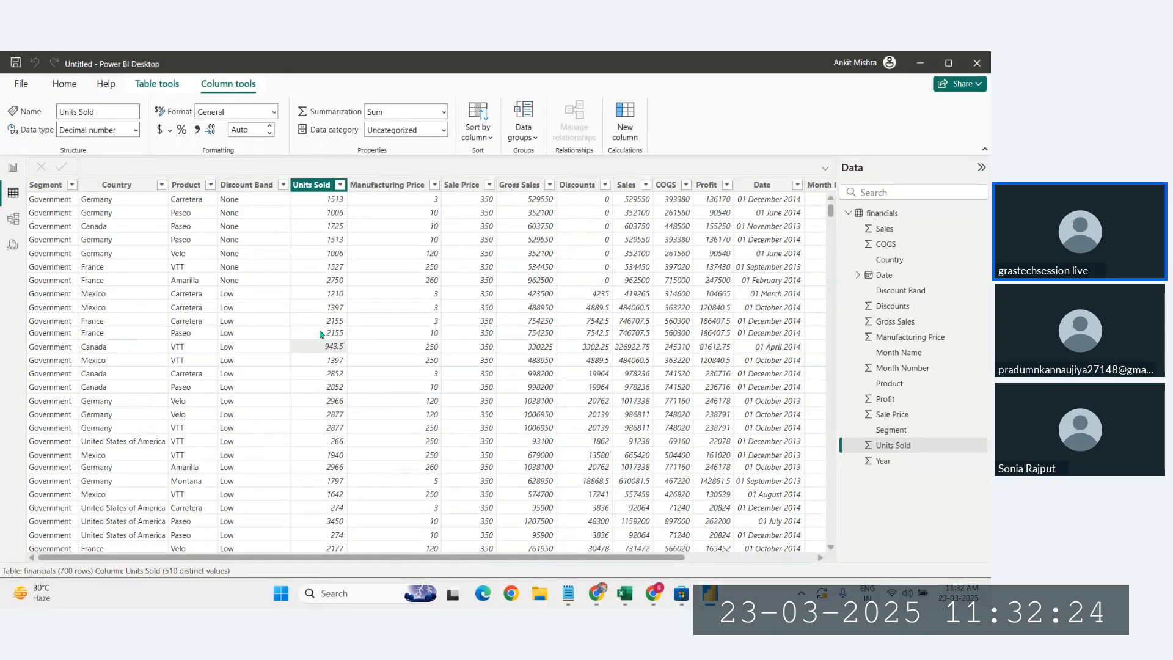
{"action": "left_click", "coordinate": [330, 311]}
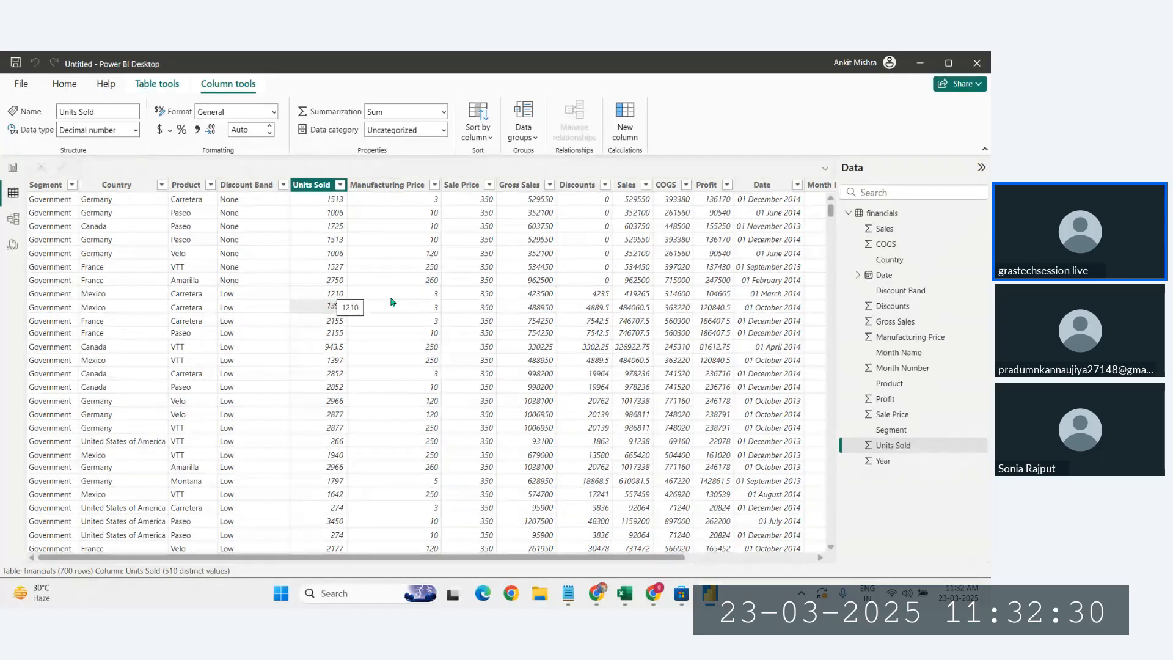
{"action": "scroll", "coordinate": [397, 302], "scroll_direction": "right", "scroll_amount": 3}
{"action": "scroll", "coordinate": [458, 330], "scroll_direction": "left", "scroll_amount": 3}
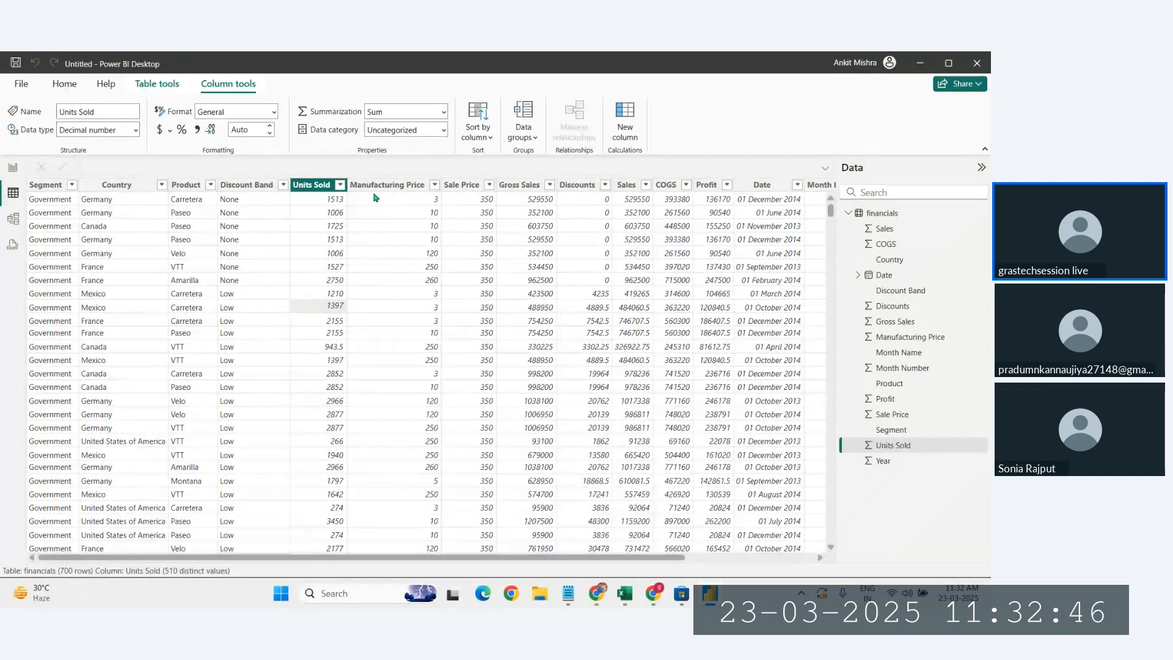
- Check the distinct value counts of the Manufacturing Price, Sale Price, Segment, Discounts and Discount Band columns
{"action": "left_click", "coordinate": [387, 184]}
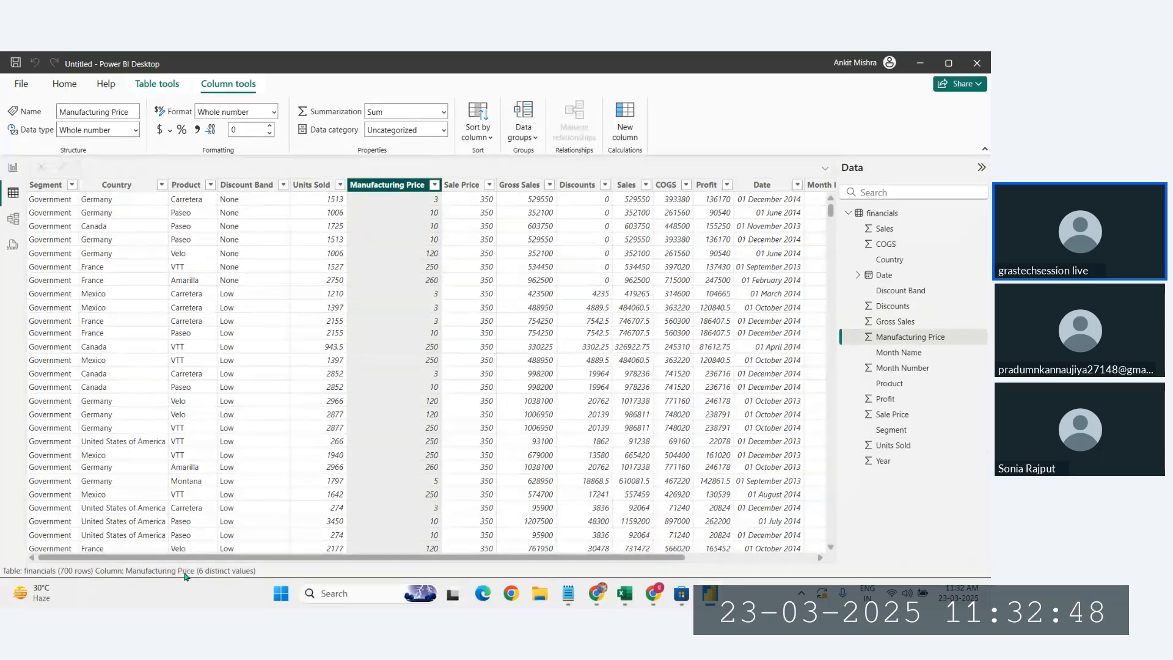
{"action": "left_click", "coordinate": [477, 192]}
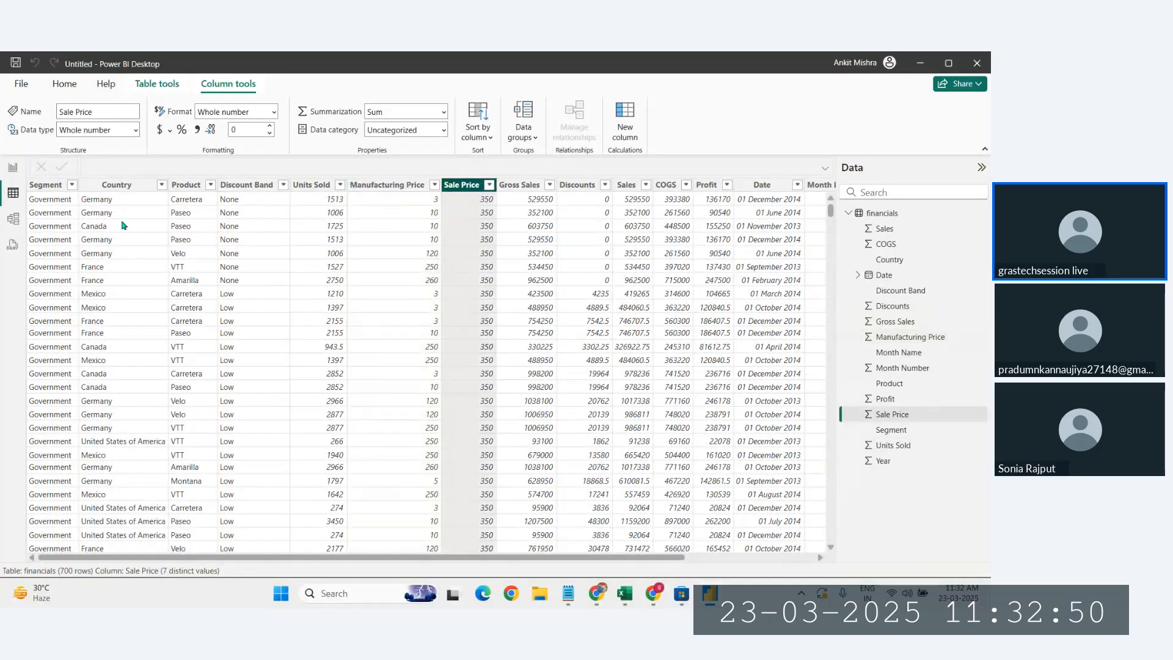
{"action": "left_click", "coordinate": [47, 186]}
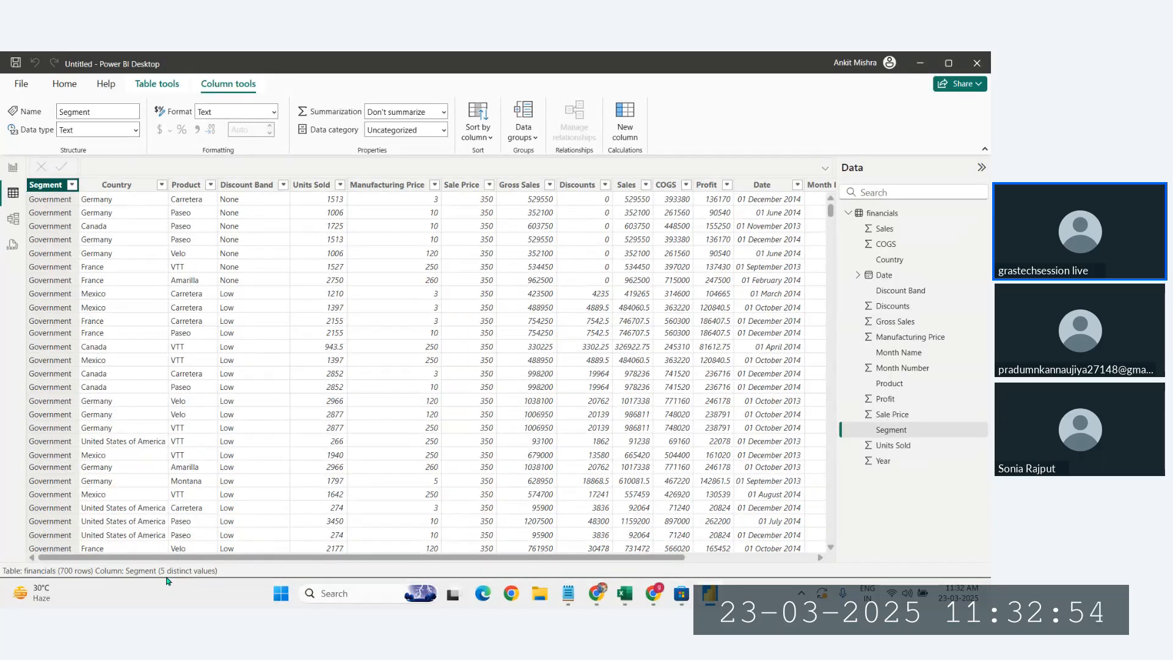
{"action": "left_click", "coordinate": [579, 185]}
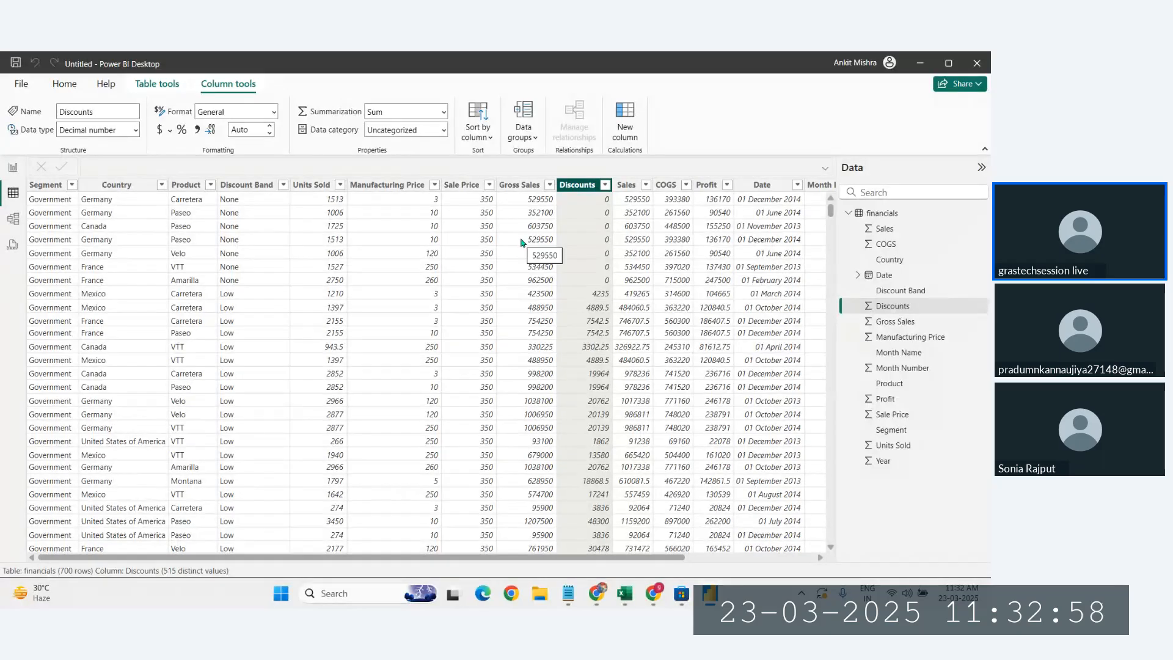
{"action": "scroll", "coordinate": [529, 333], "scroll_direction": "right", "scroll_amount": 5}
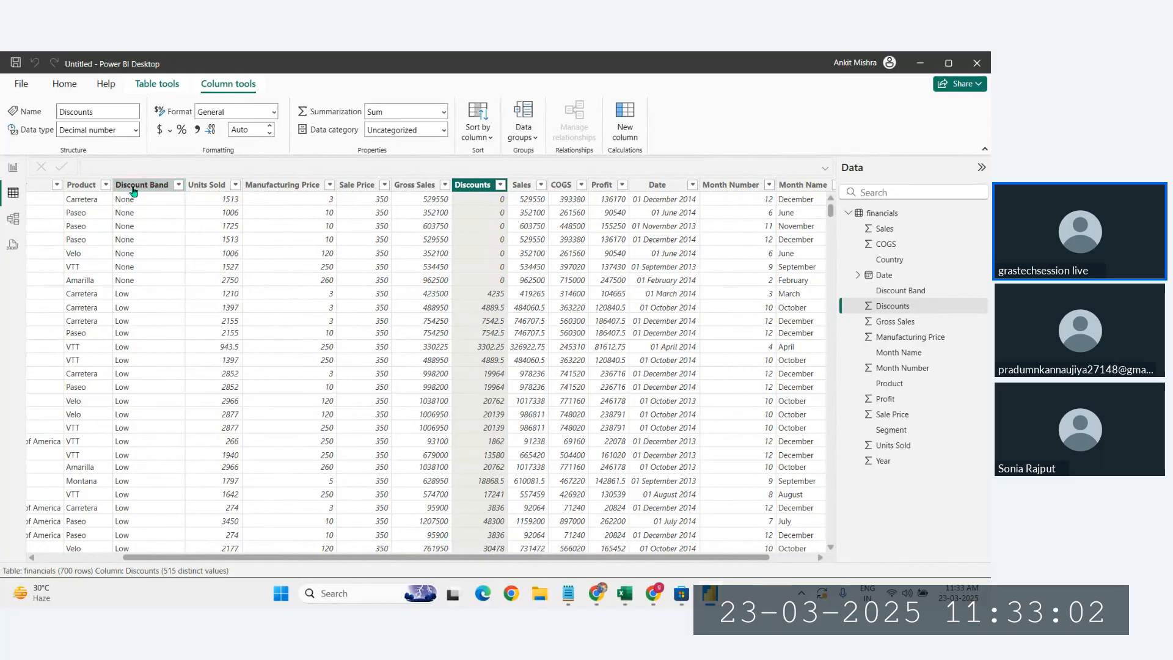
{"action": "left_click", "coordinate": [134, 186]}
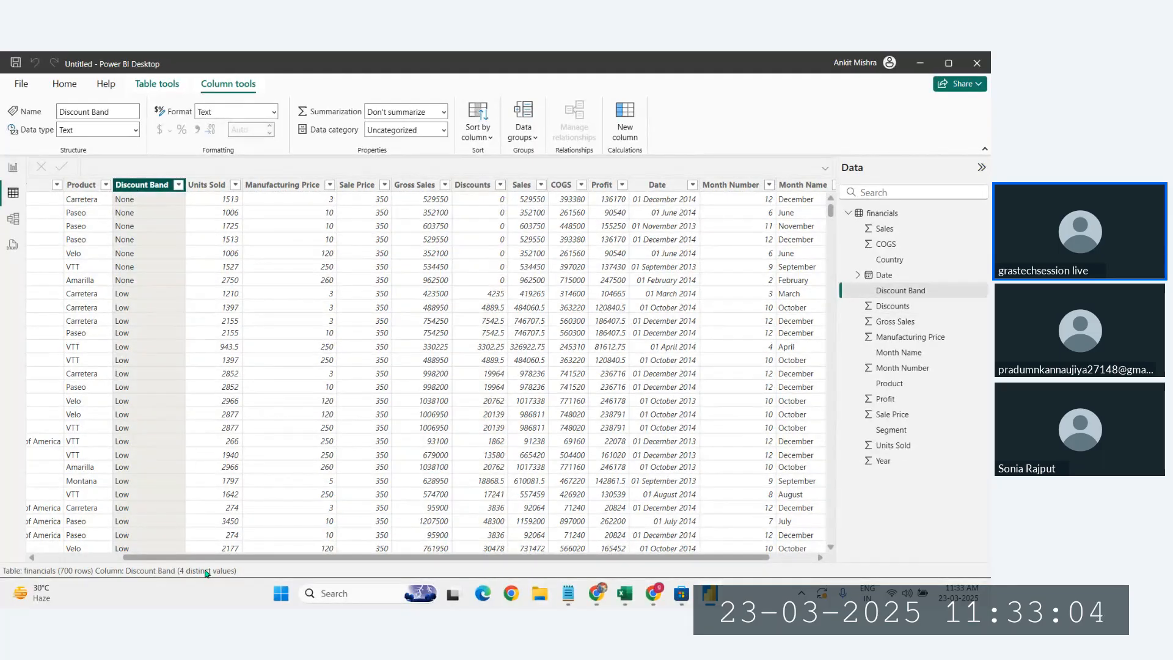
{"action": "scroll", "coordinate": [548, 453], "scroll_direction": "right", "scroll_amount": 2}
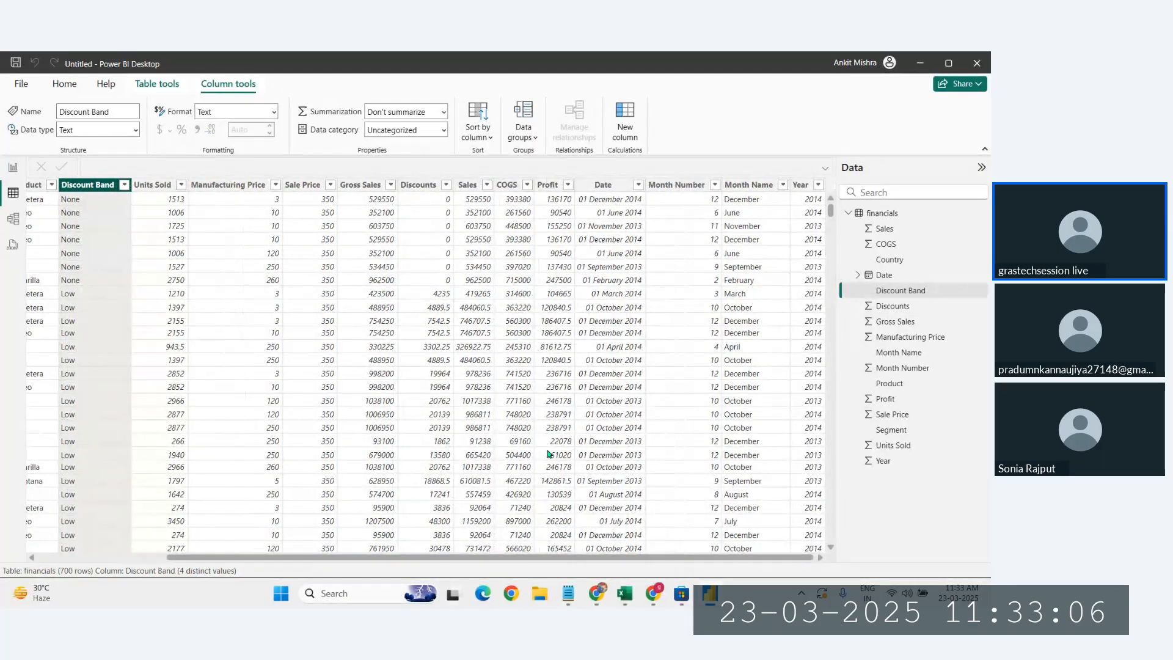
{"action": "scroll", "coordinate": [548, 453], "scroll_direction": "left", "scroll_amount": 5}
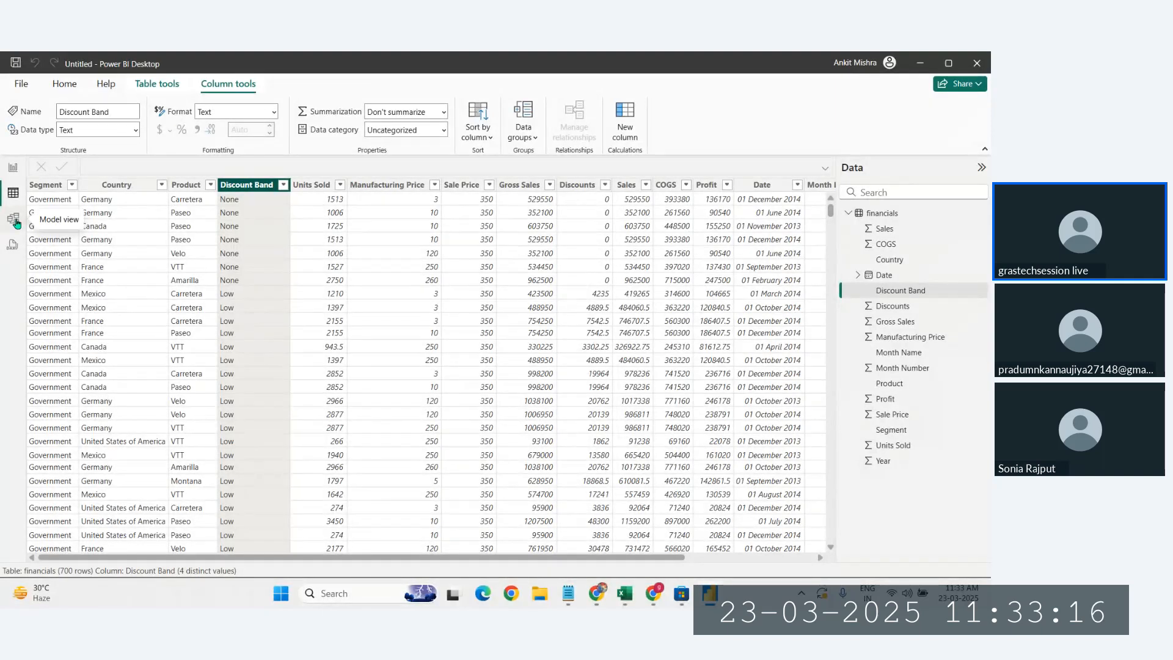
- Collapse the financials field list and examine the financials table card in Model view at different zoom levels
{"action": "left_click", "coordinate": [848, 214]}
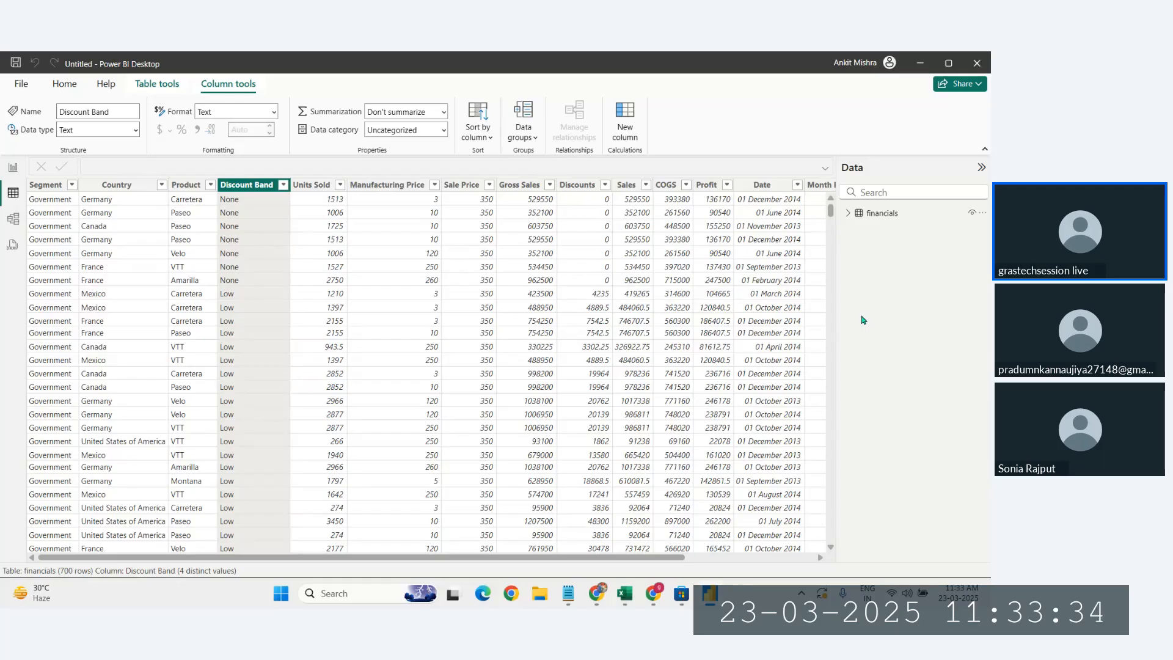
{"action": "left_click", "coordinate": [14, 224]}
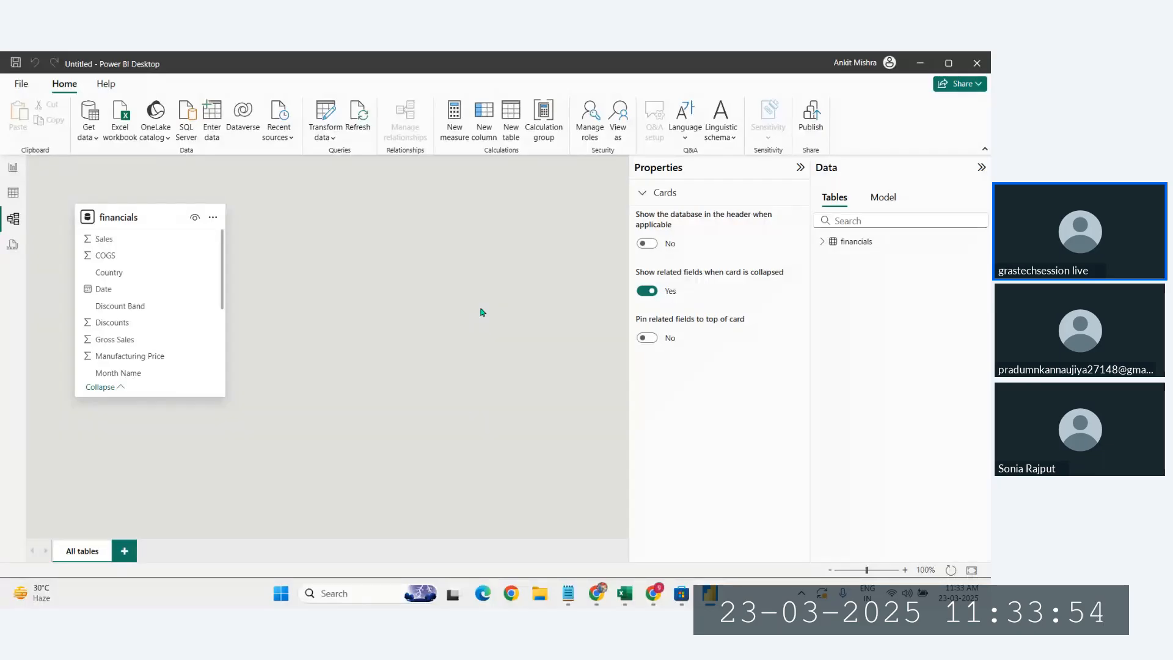
{"action": "scroll", "coordinate": [298, 285], "scroll_direction": "down", "scroll_amount": 3}
{"action": "scroll", "coordinate": [298, 285], "scroll_direction": "up", "scroll_amount": 10}
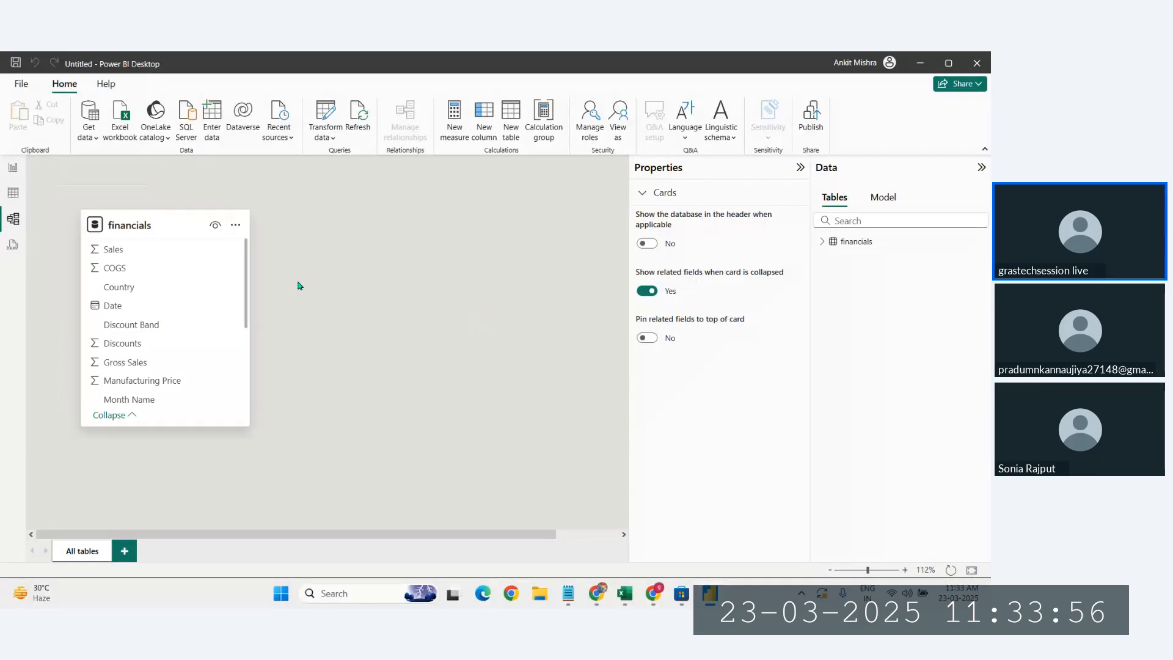
{"action": "scroll", "coordinate": [298, 286], "scroll_direction": "down", "scroll_amount": 10}
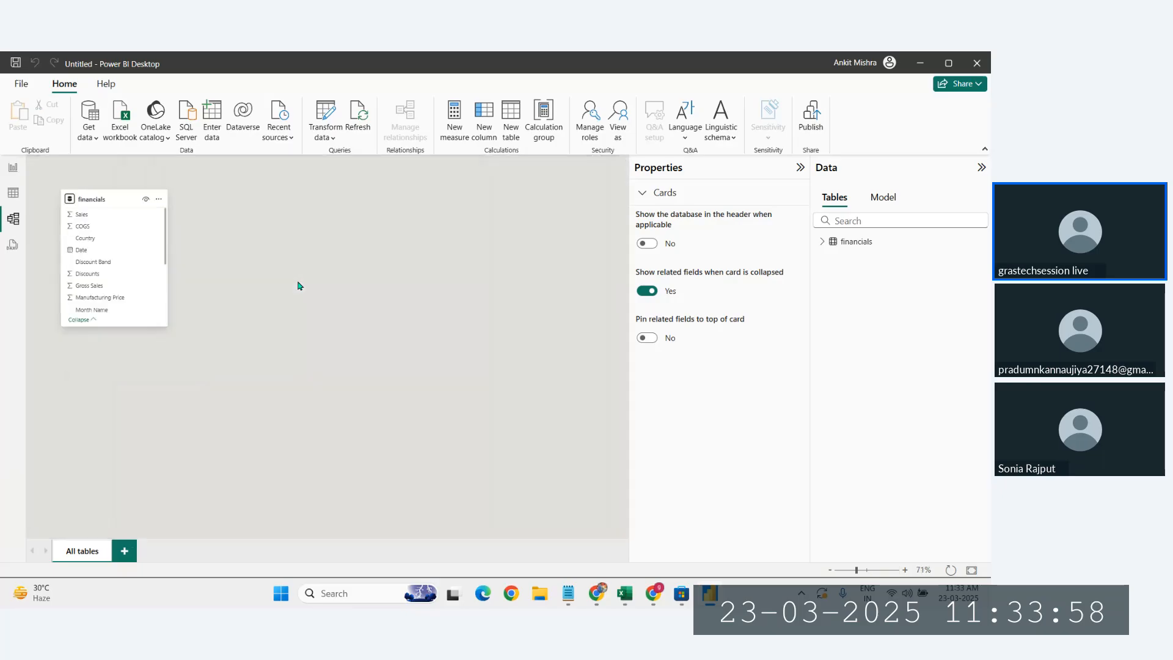
- Look through the DAX query, Report, Table and Model views in turn to compare what each one offers
{"action": "left_click", "coordinate": [13, 246]}
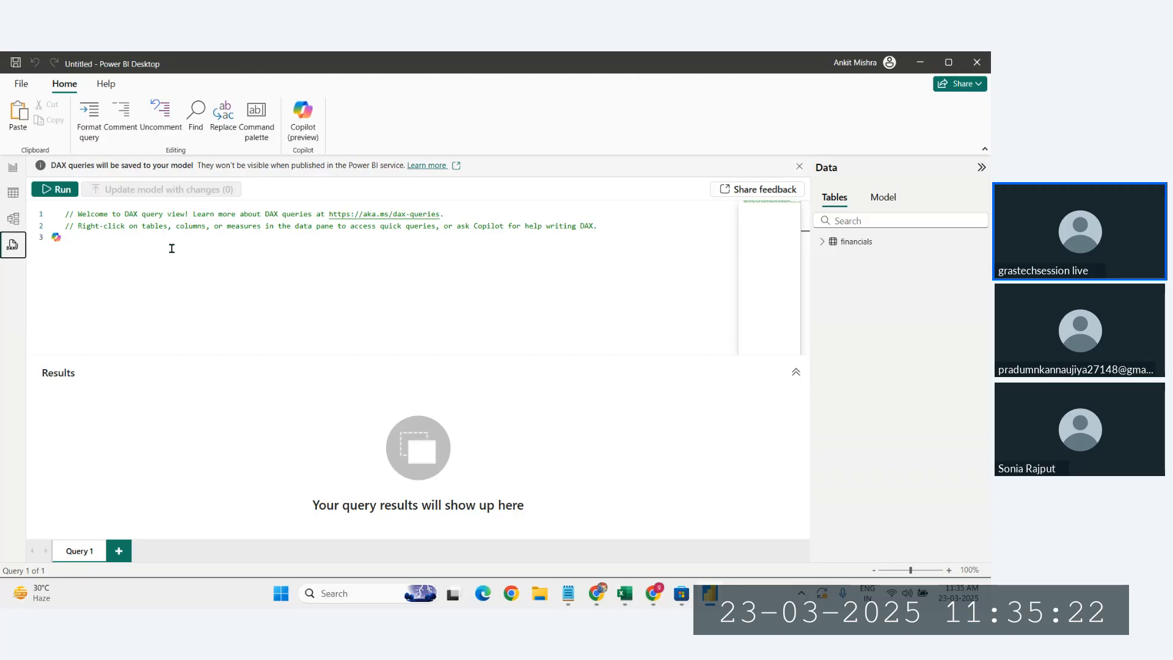
{"action": "left_click", "coordinate": [14, 174]}
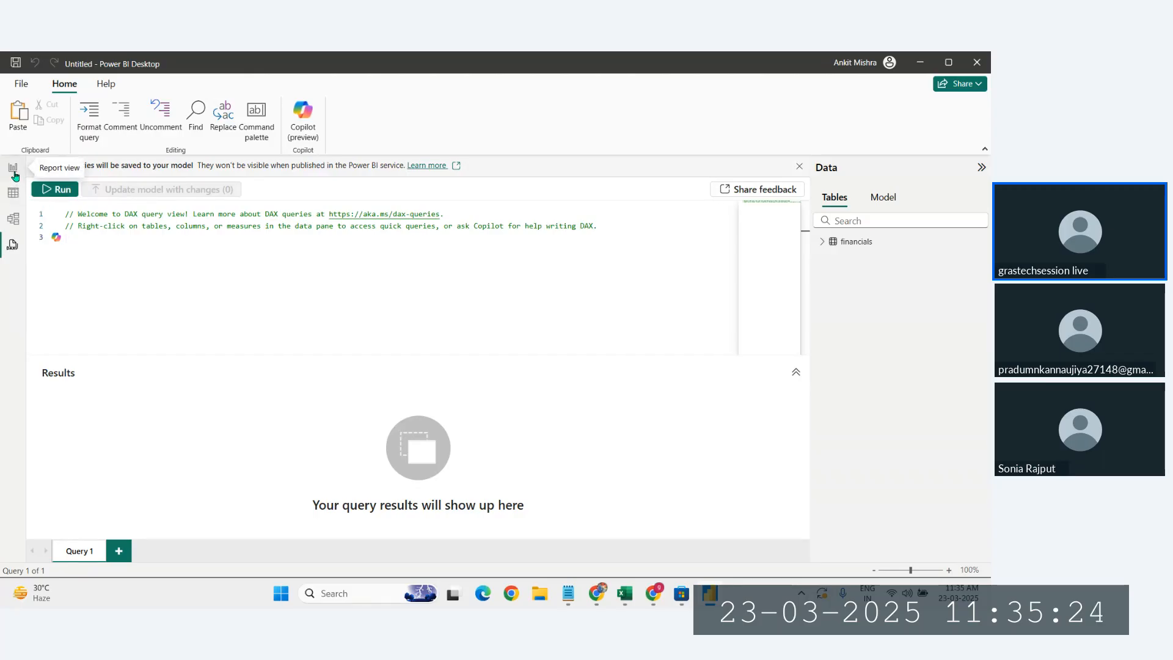
{"action": "left_click", "coordinate": [14, 196]}
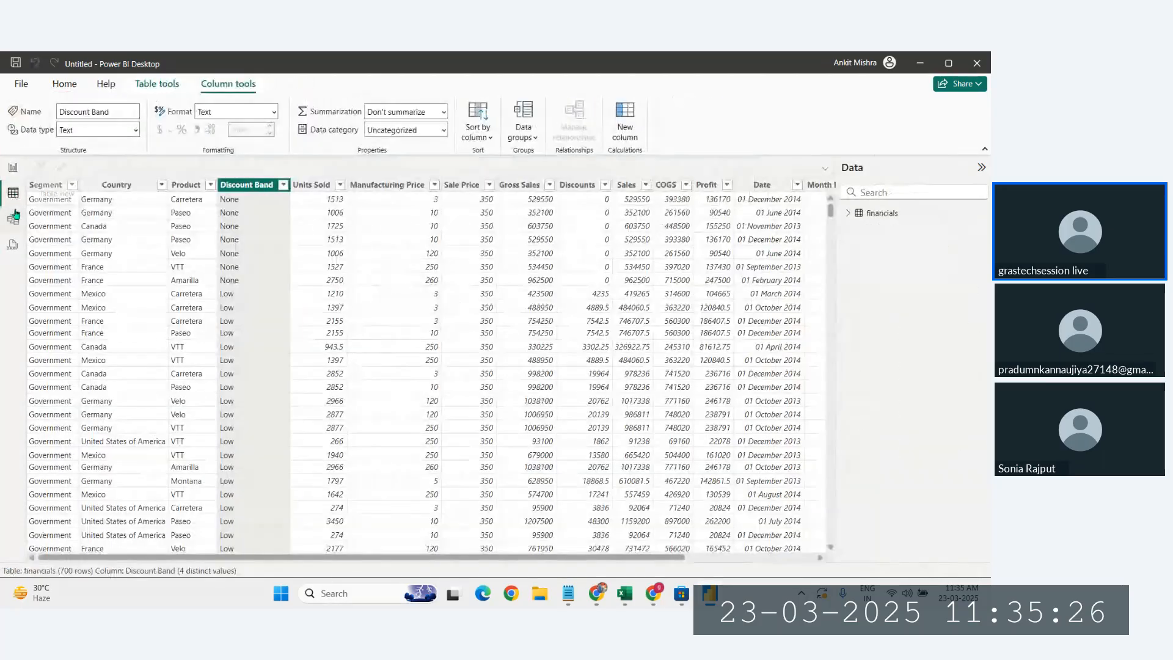
{"action": "left_click", "coordinate": [14, 219]}
{"action": "left_click", "coordinate": [13, 244]}
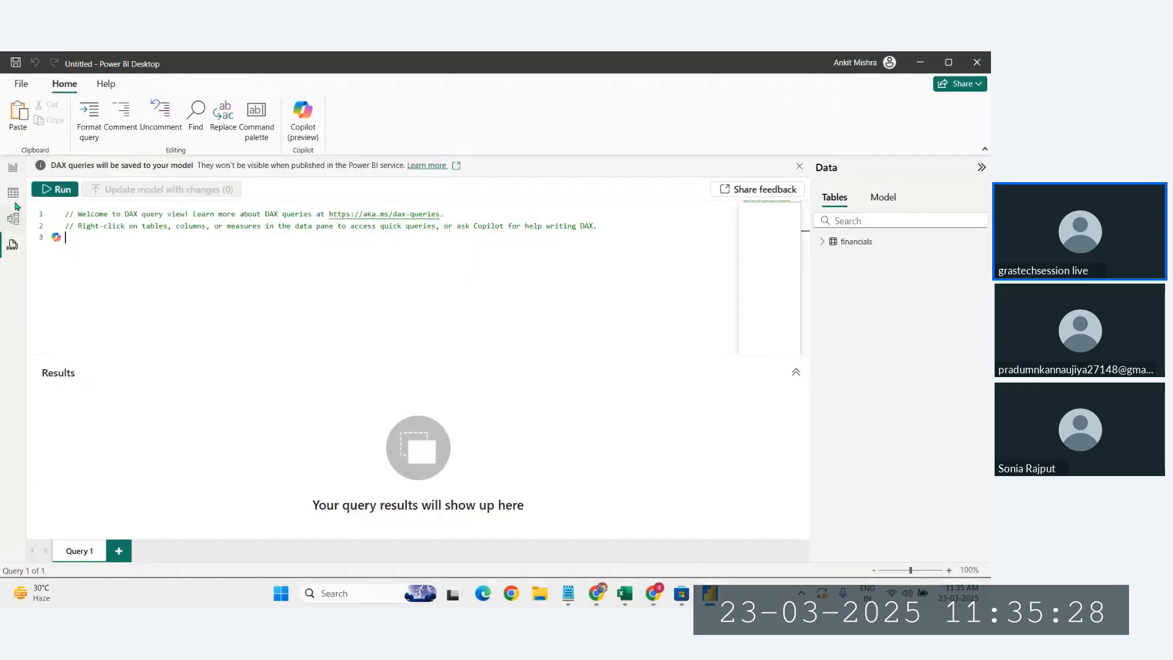
{"action": "left_click", "coordinate": [13, 174]}
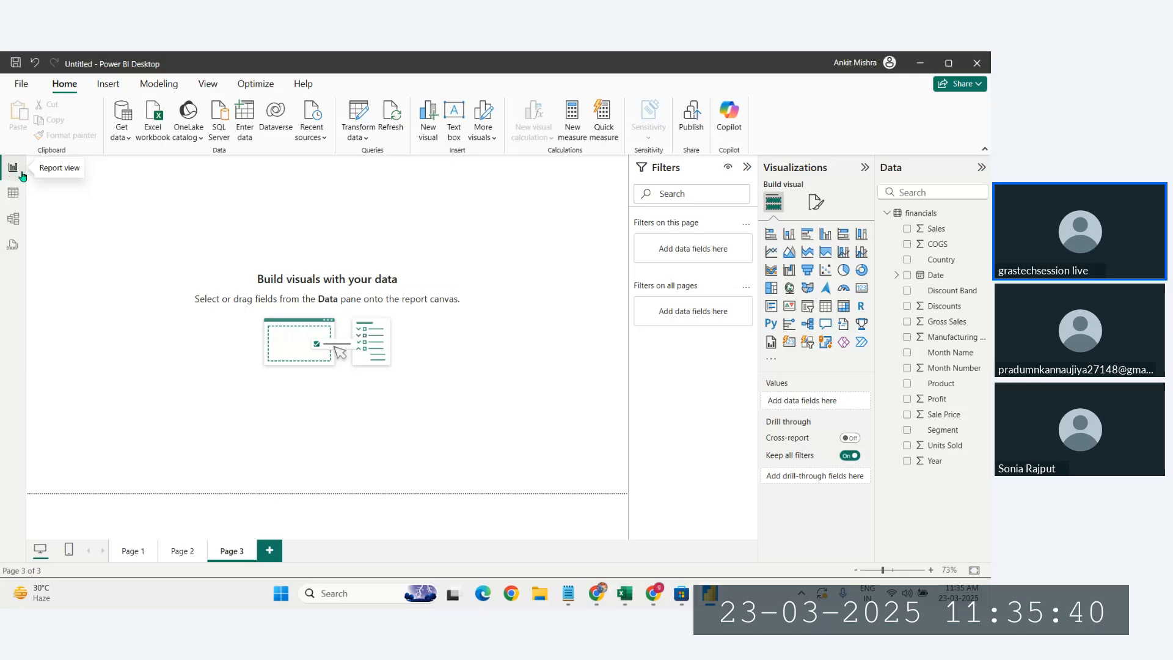
{"action": "left_click", "coordinate": [19, 197]}
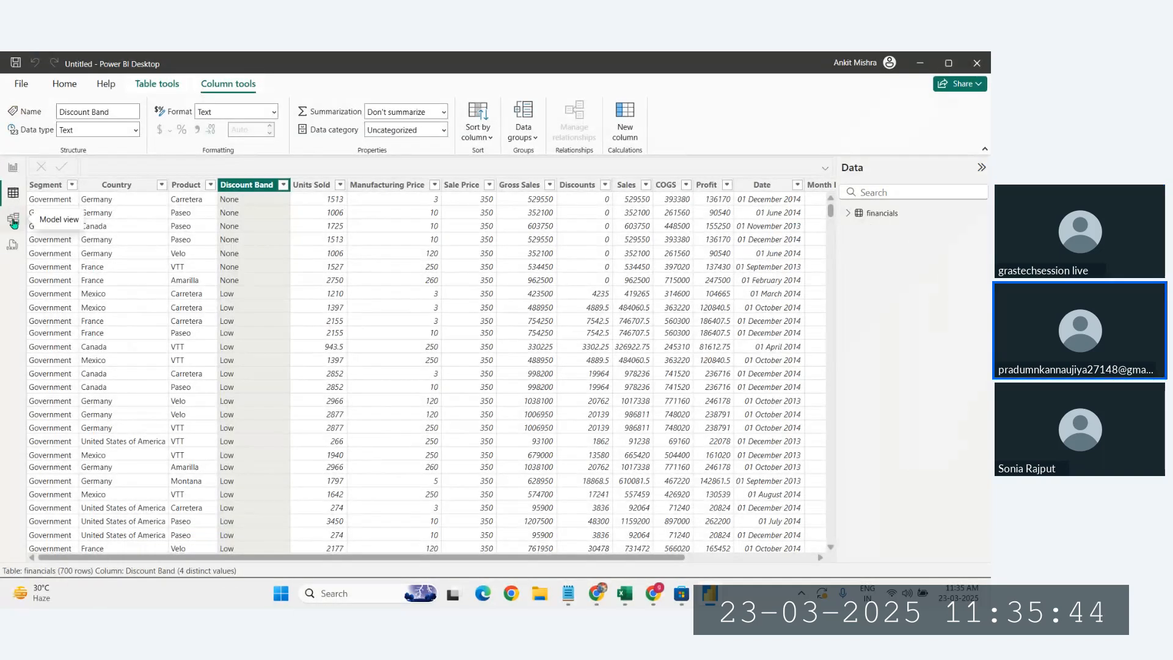
{"action": "left_click", "coordinate": [14, 221]}
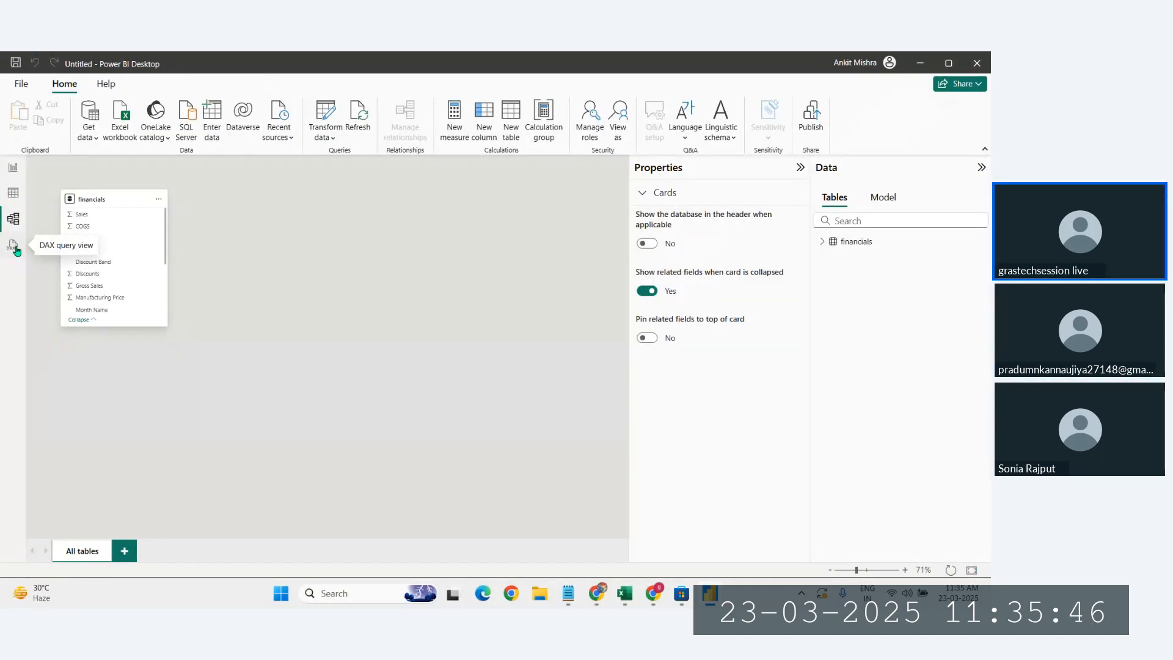
{"action": "left_click", "coordinate": [14, 248]}
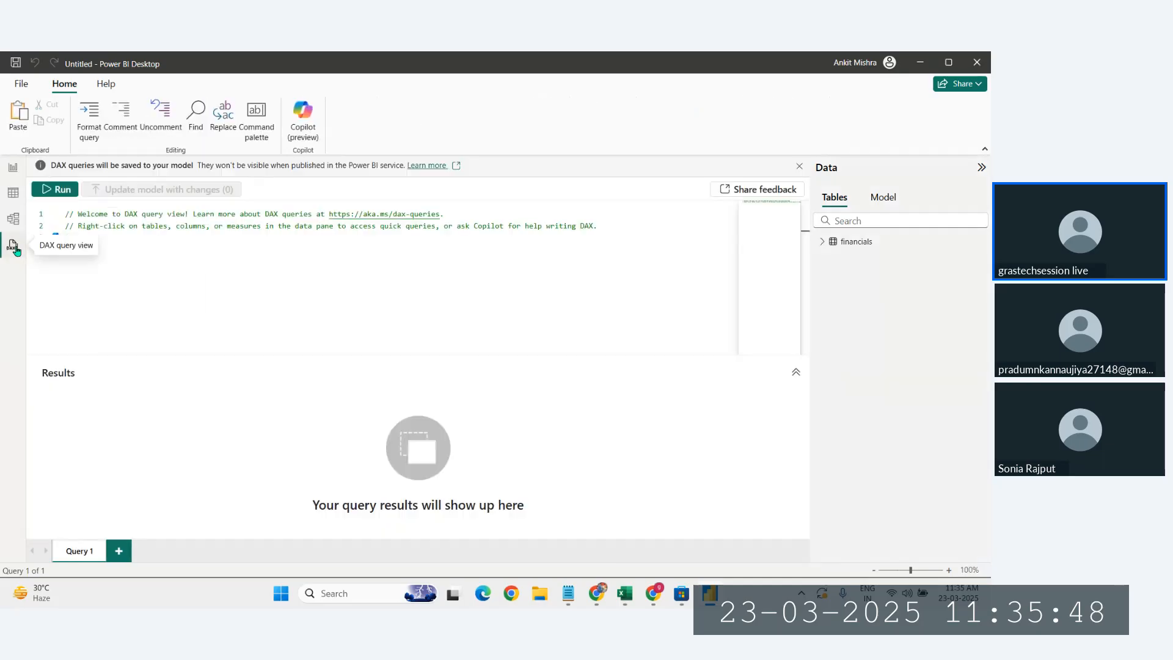
{"action": "left_click", "coordinate": [13, 171]}
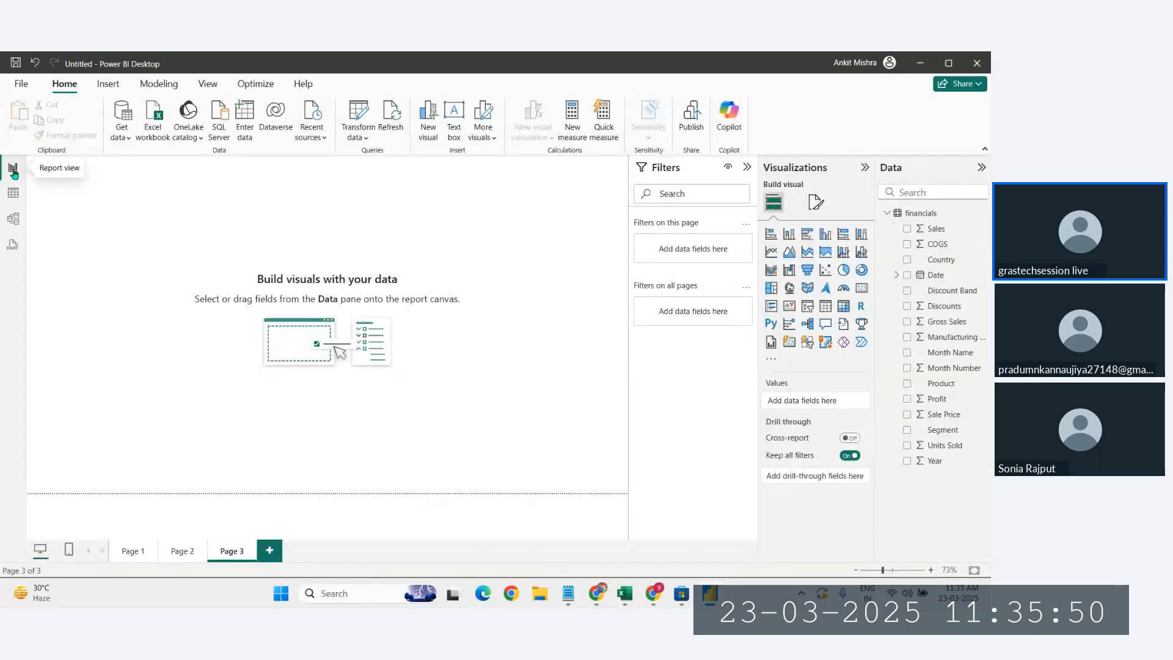
{"action": "left_click", "coordinate": [13, 194]}
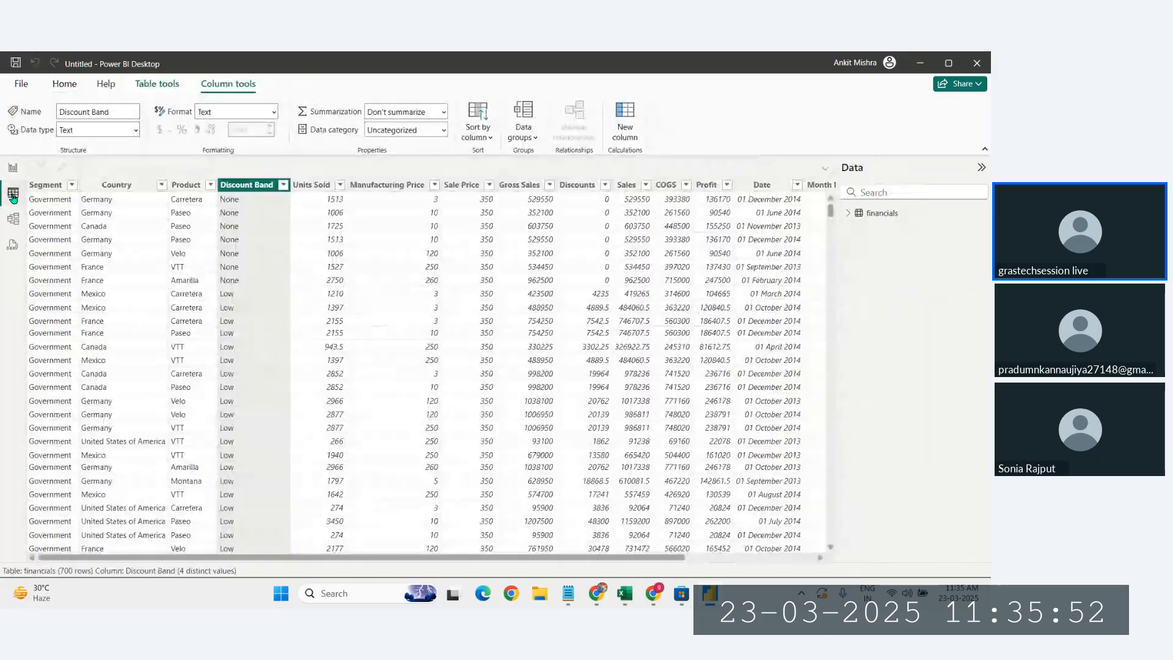
{"action": "left_click", "coordinate": [13, 219]}
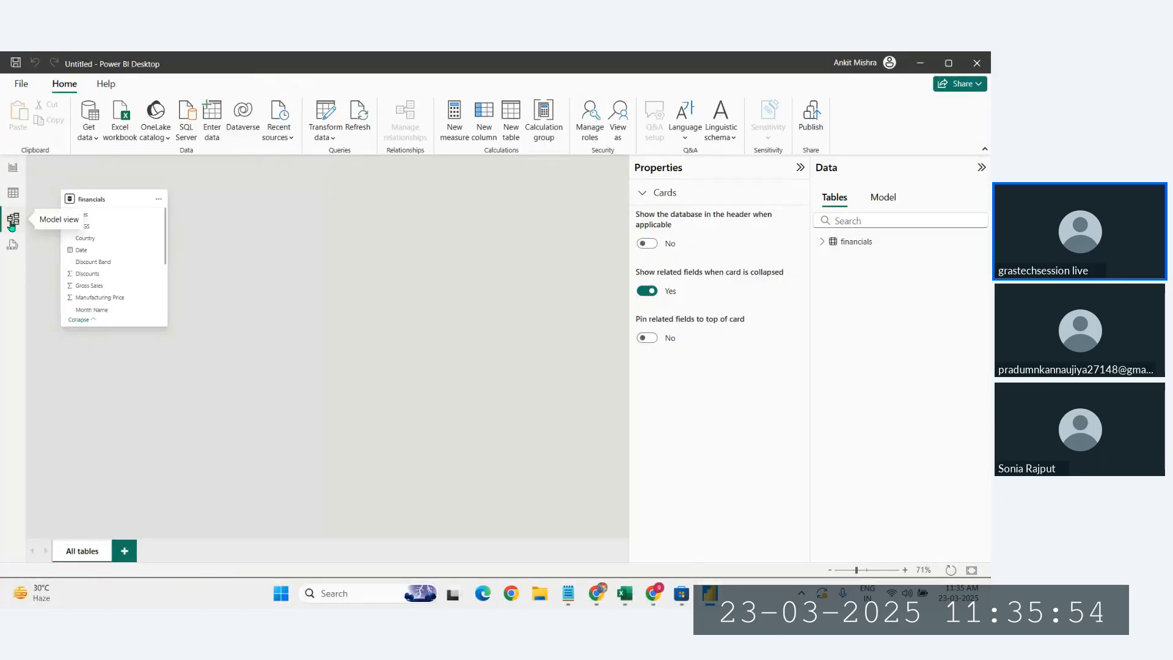
{"action": "left_click", "coordinate": [12, 245]}
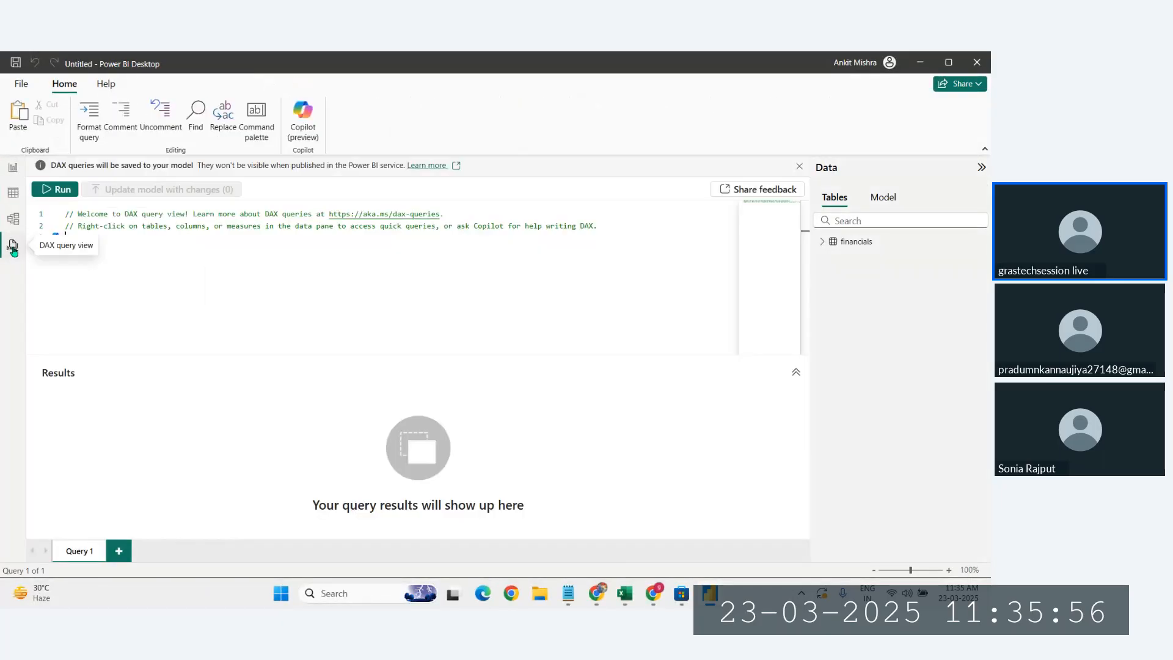
- Return to the Report view and delete Page 2 and Page 3 from the report, keeping only Page 1
{"action": "left_click", "coordinate": [13, 168]}
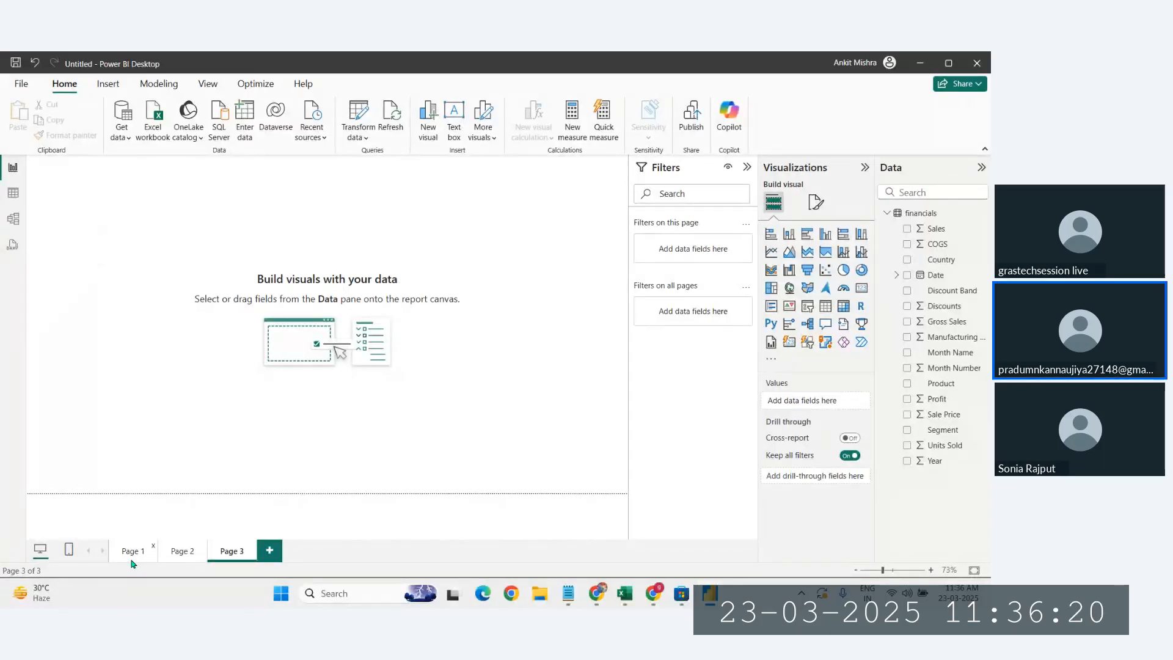
{"action": "left_click", "coordinate": [190, 551]}
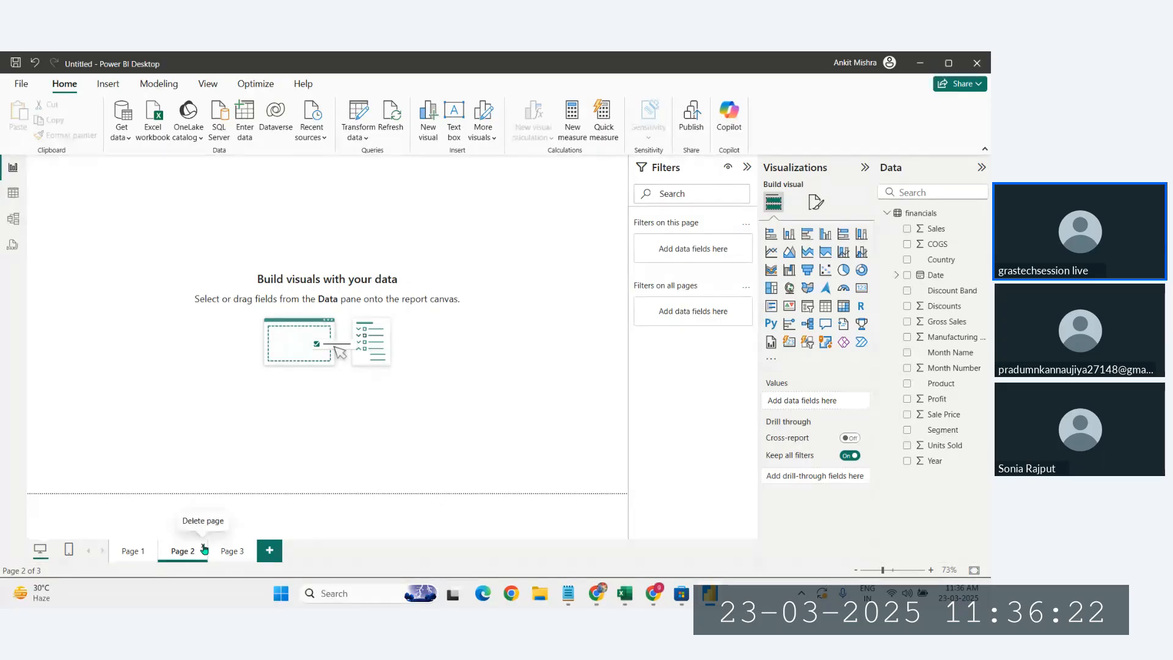
{"action": "left_click", "coordinate": [203, 545]}
{"action": "left_click", "coordinate": [594, 346]}
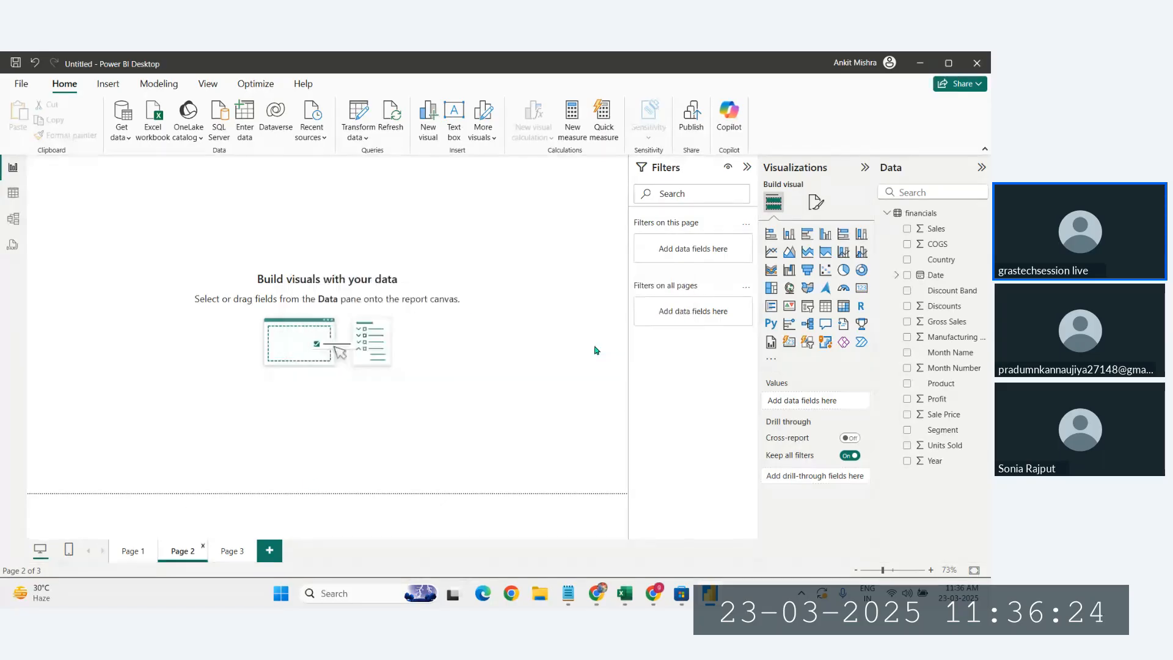
{"action": "left_click", "coordinate": [203, 546]}
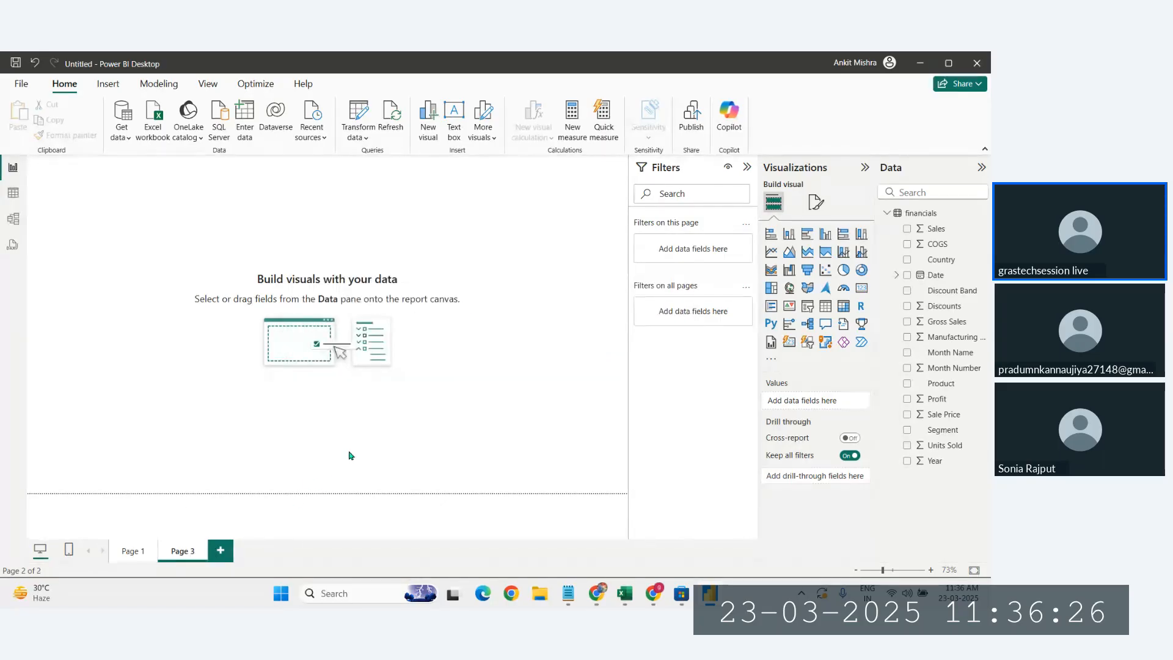
{"action": "left_click", "coordinate": [596, 349]}
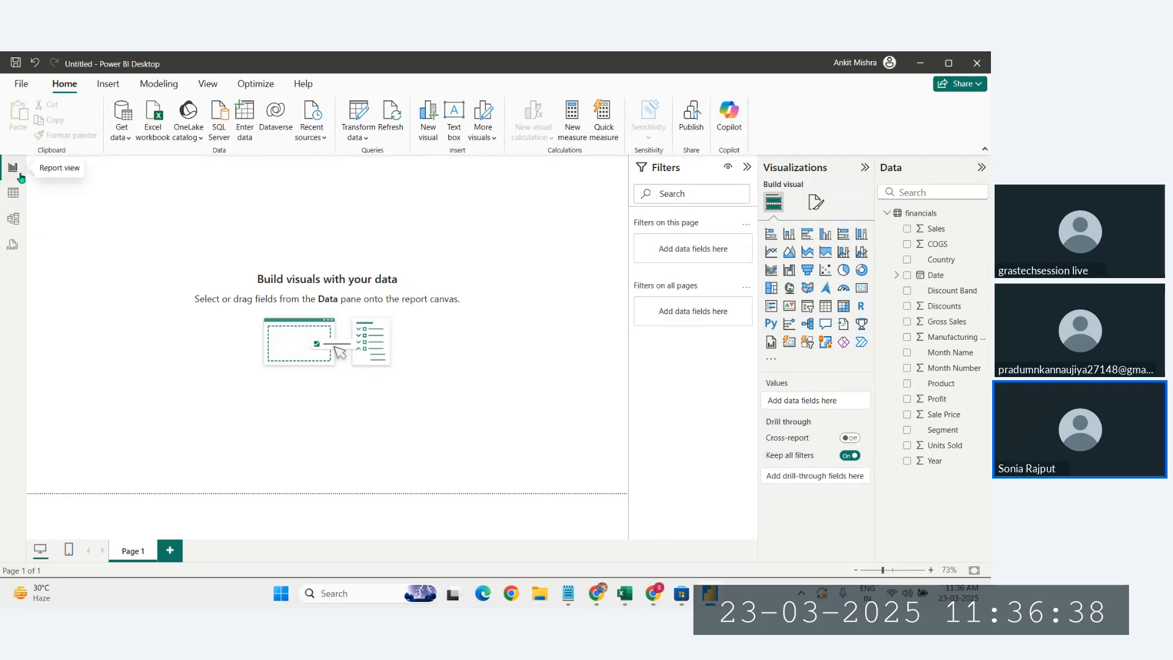
- Look over the DAX query editor once more and return to the Report view
{"action": "left_click", "coordinate": [13, 246]}
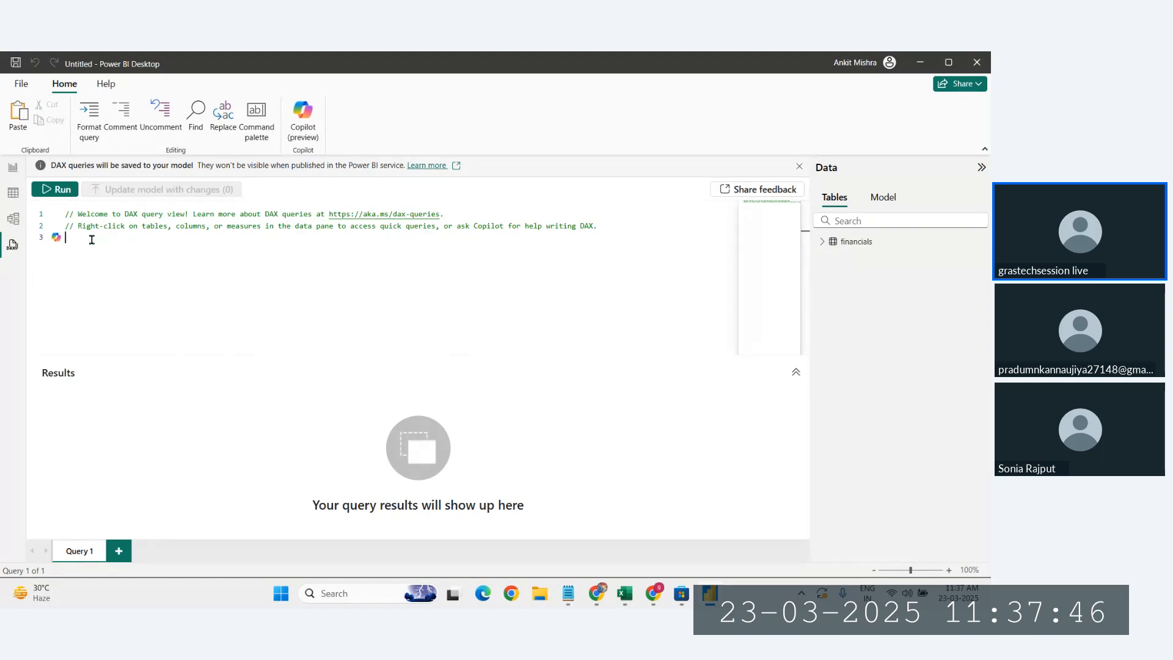
{"action": "left_click", "coordinate": [15, 174]}
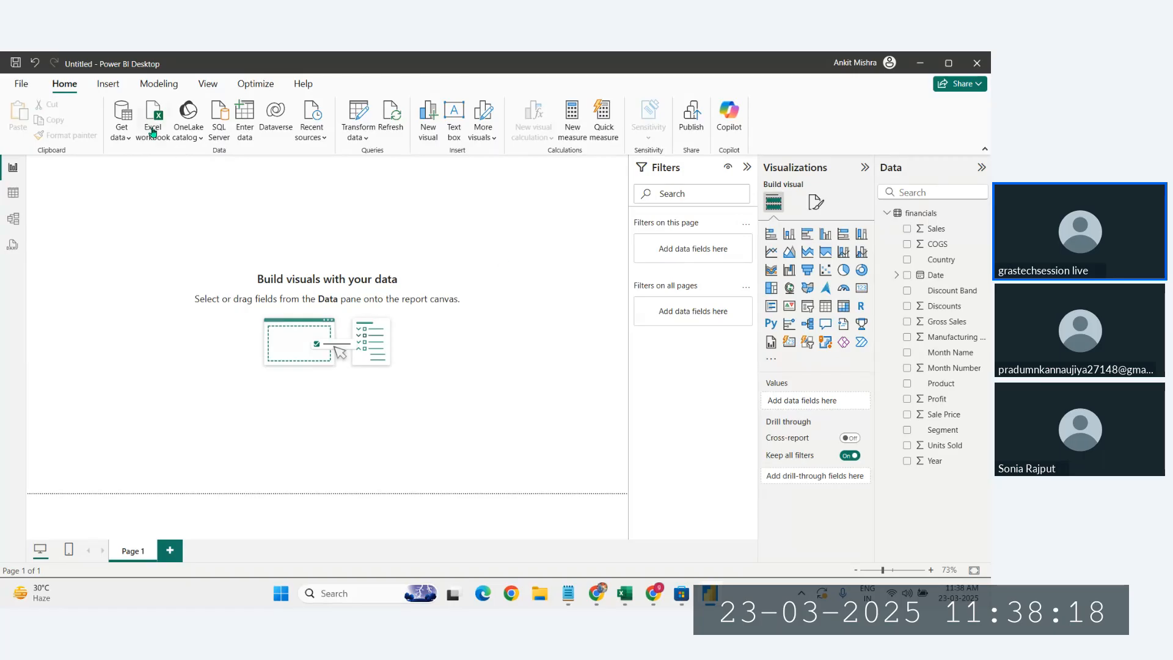
- Add a text box to Page 1 containing the title "FINANCIALS DASHBOARD"
{"action": "left_click", "coordinate": [455, 129]}
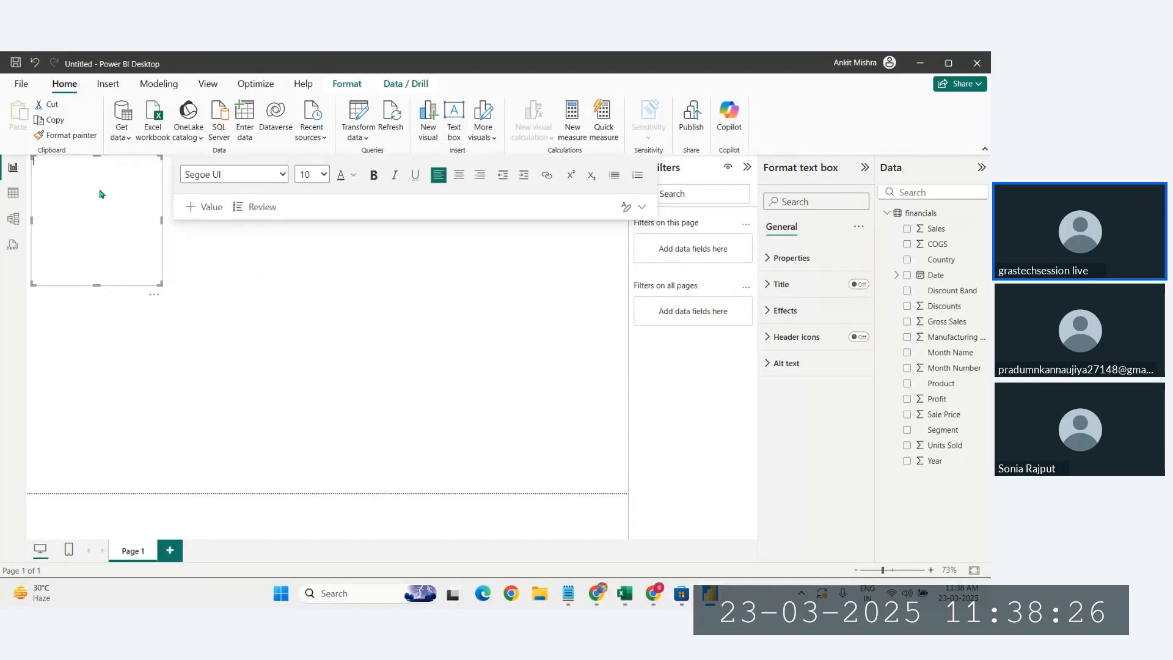
{"action": "type", "text": "FINANC"}
{"action": "type", "text": "DASHBOARD"}
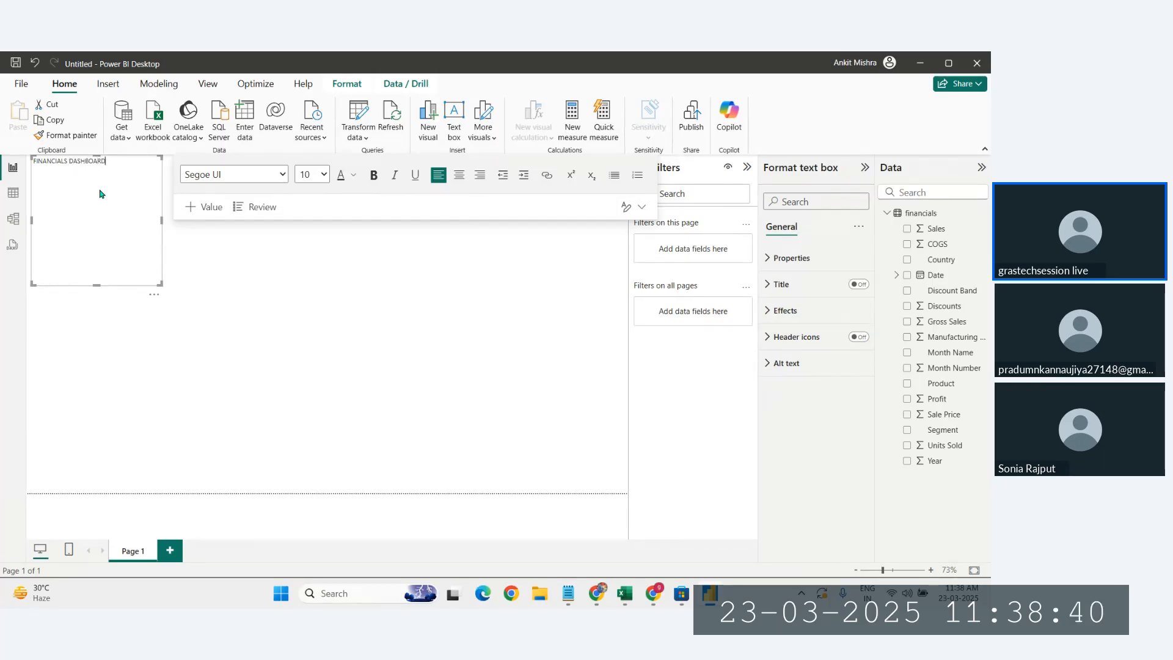
- Format the whole FINANCIALS DASHBOARD title in Times New Roman, bold and centered
{"action": "key", "text": "ctrl+a"}
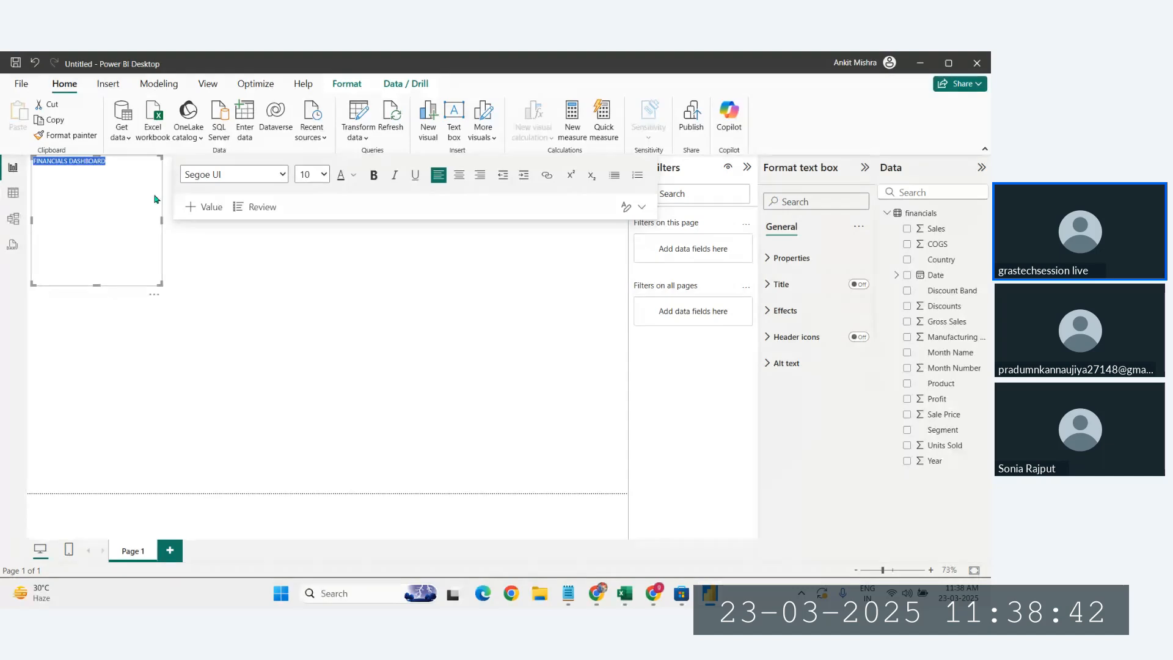
{"action": "left_click", "coordinate": [284, 180]}
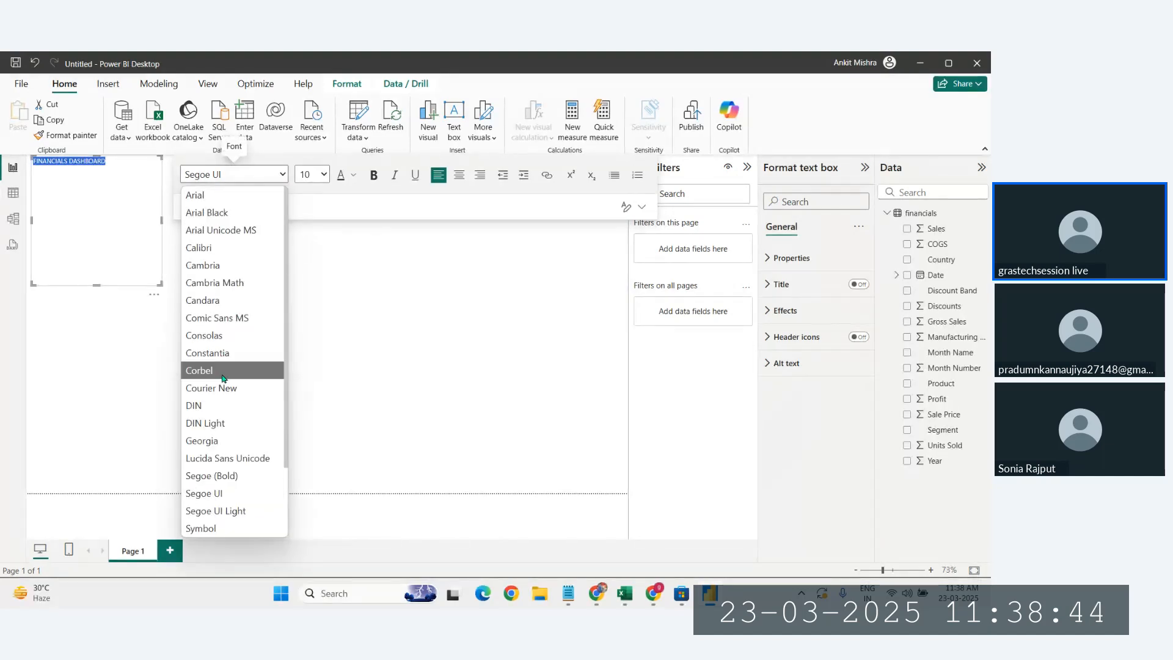
{"action": "scroll", "coordinate": [221, 427], "scroll_direction": "down", "scroll_amount": 2}
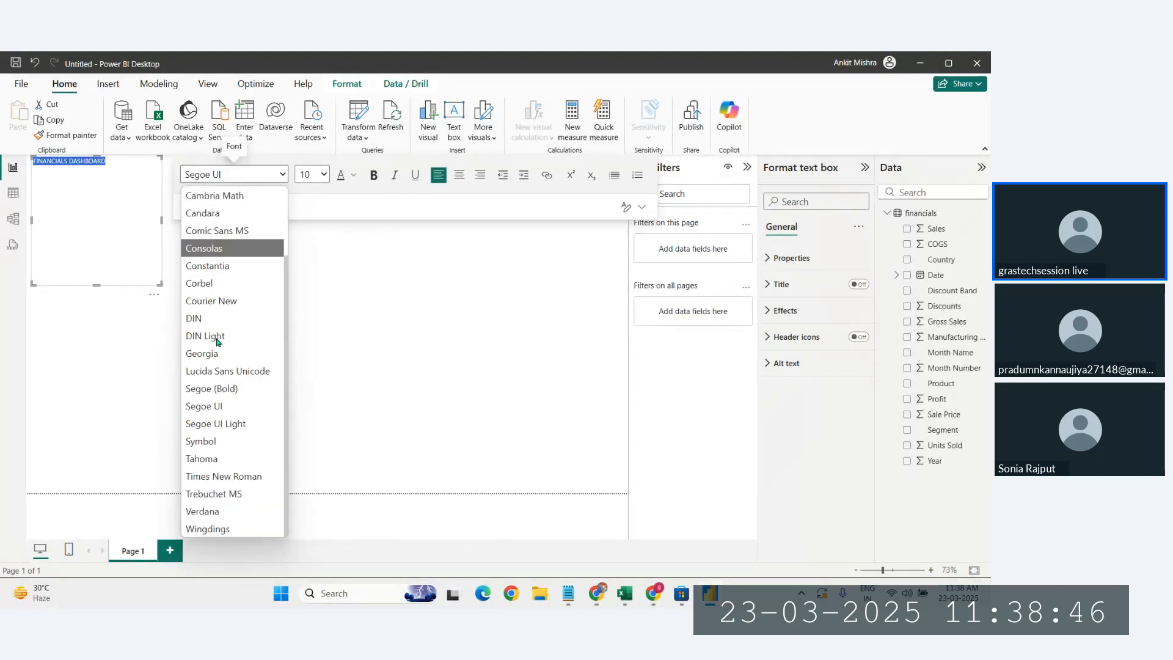
{"action": "left_click", "coordinate": [223, 476]}
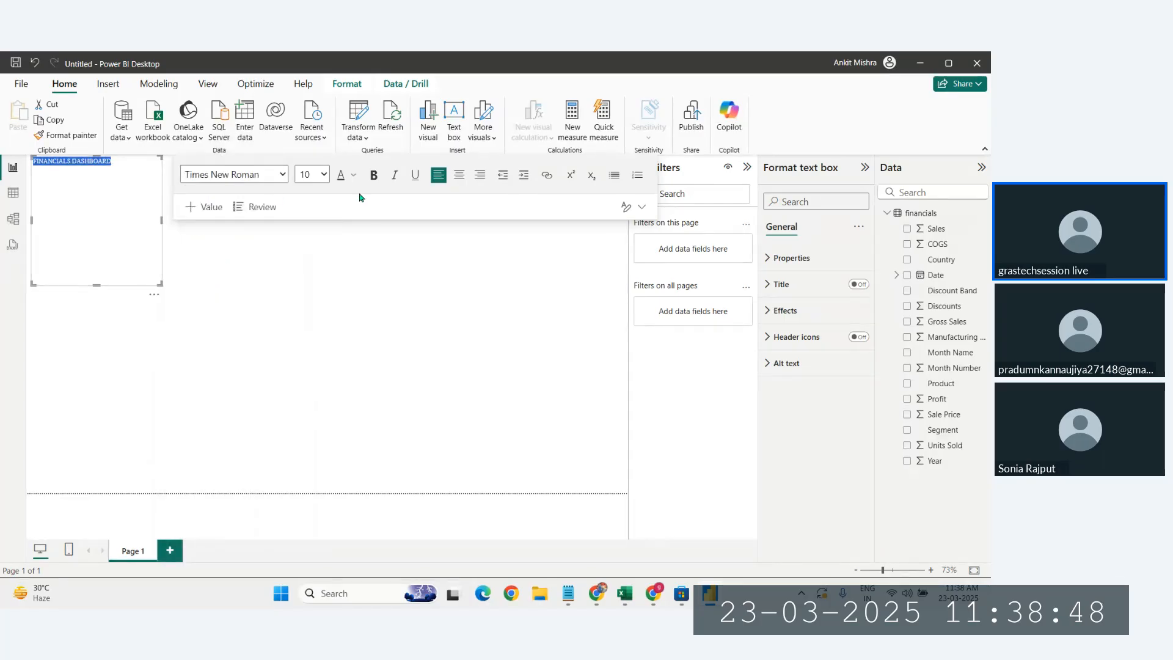
{"action": "left_click", "coordinate": [374, 176]}
{"action": "left_click", "coordinate": [459, 176]}
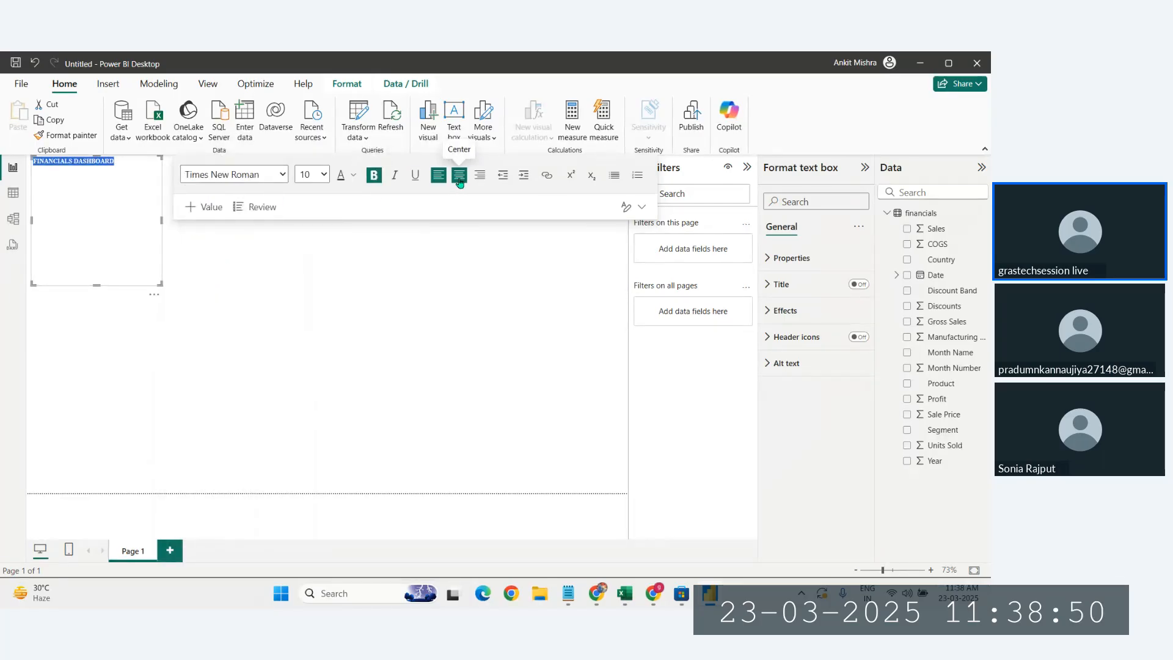
- Try to set the dashboard title's font color to light turquoise (#62F1E5)
{"action": "left_click", "coordinate": [358, 177]}
{"action": "left_click", "coordinate": [342, 177]}
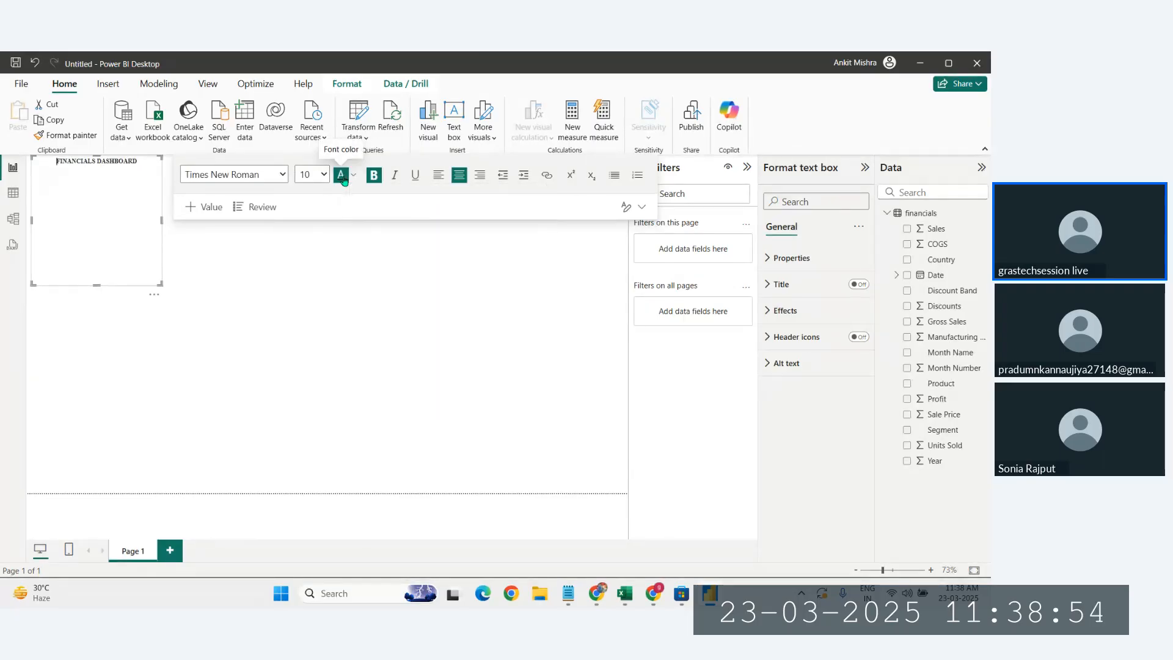
{"action": "left_click", "coordinate": [354, 175]}
{"action": "left_click", "coordinate": [402, 394]}
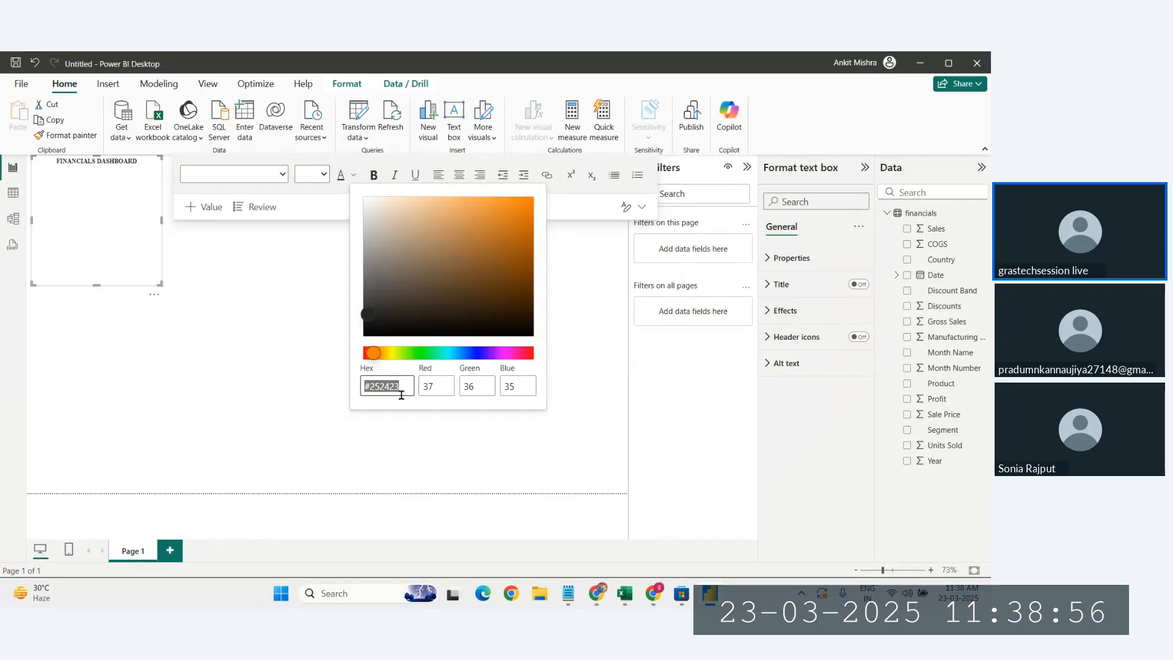
{"action": "left_click_drag", "start_coordinate": [374, 353], "coordinate": [446, 358]}
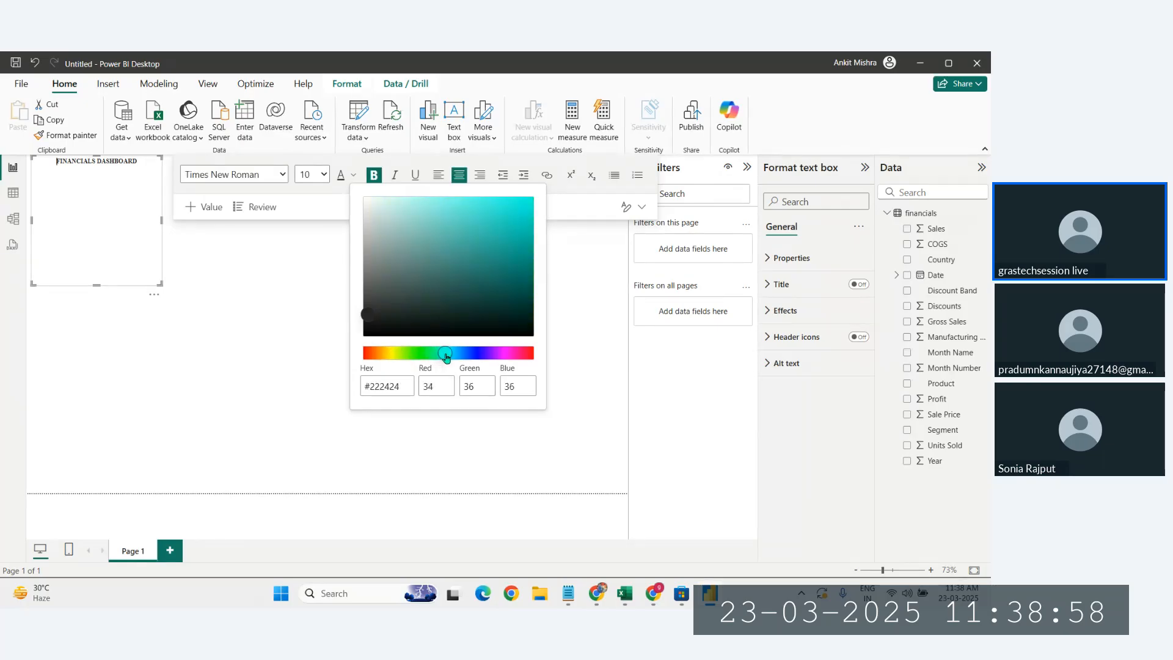
{"action": "left_click_drag", "start_coordinate": [468, 297], "coordinate": [464, 207]}
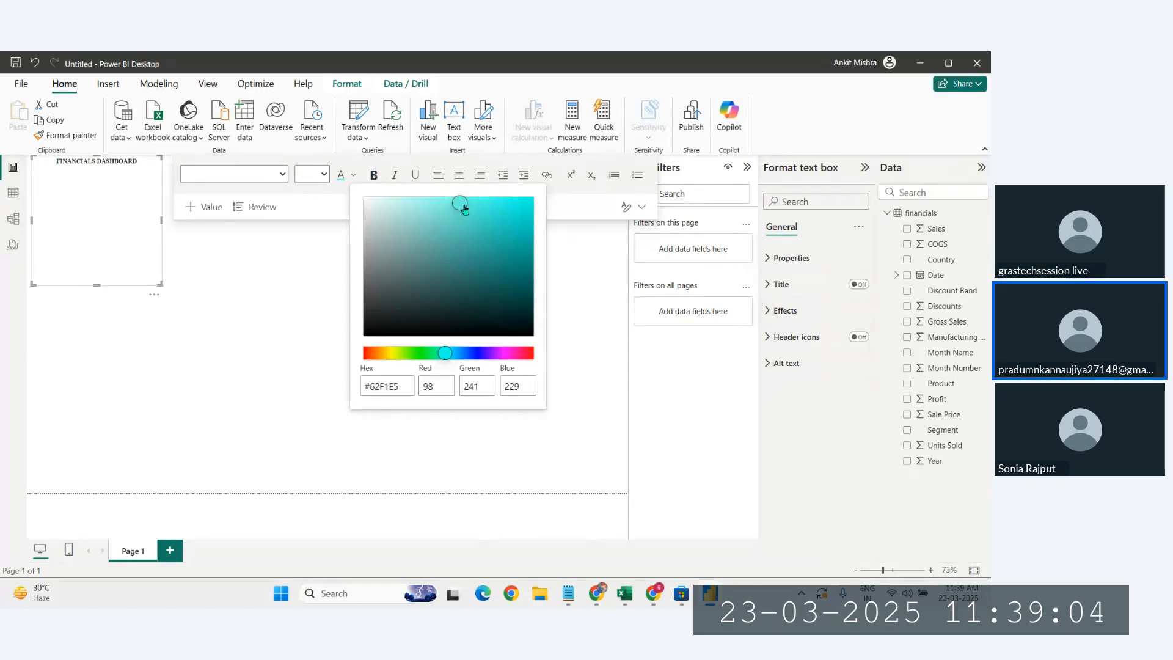
- Set the whole FINANCIALS DASHBOARD title to font size 44 and stretch its text box across the page width
{"action": "left_click", "coordinate": [324, 175]}
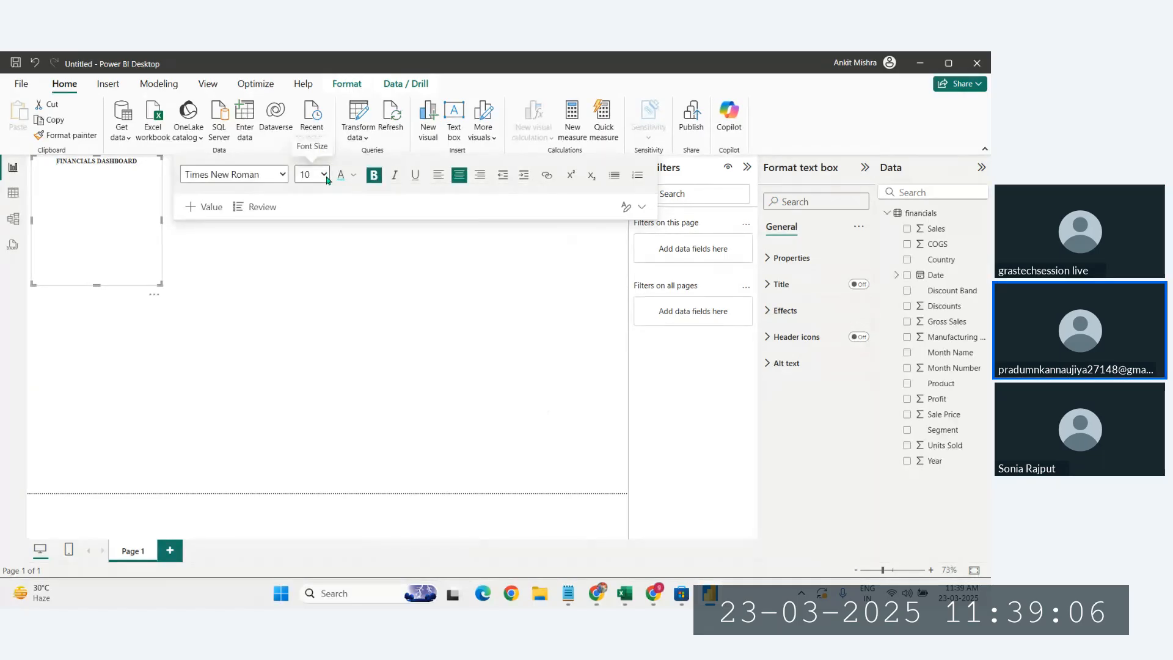
{"action": "left_click", "coordinate": [321, 176]}
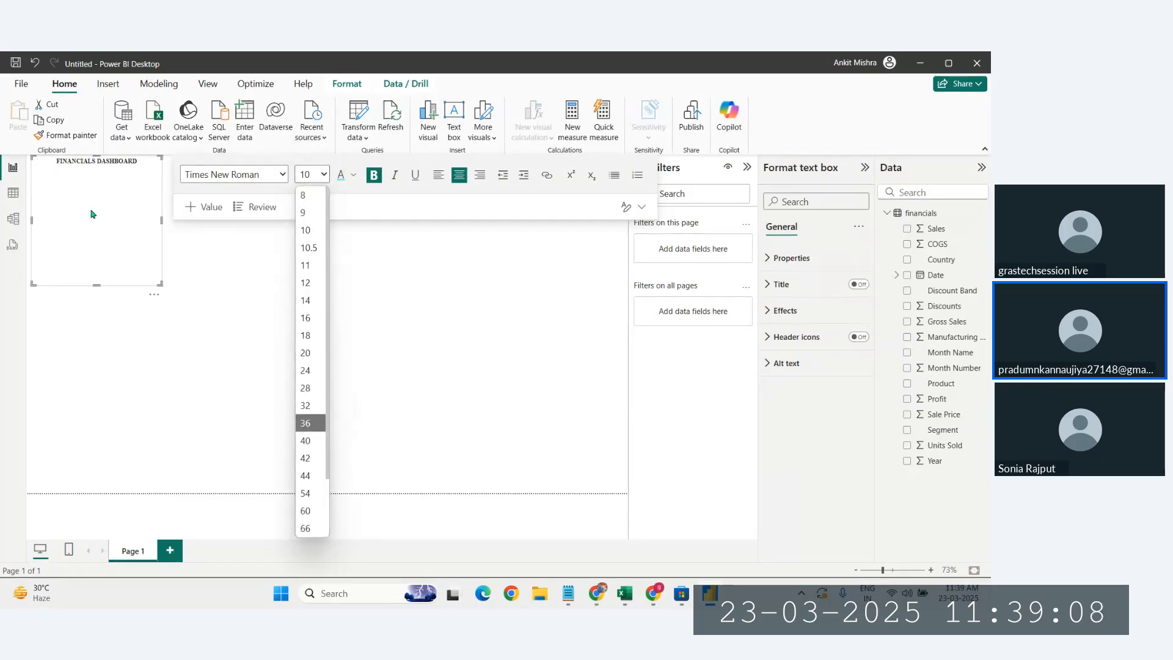
{"action": "left_click", "coordinate": [126, 210]}
{"action": "key", "text": "ctrl+a"}
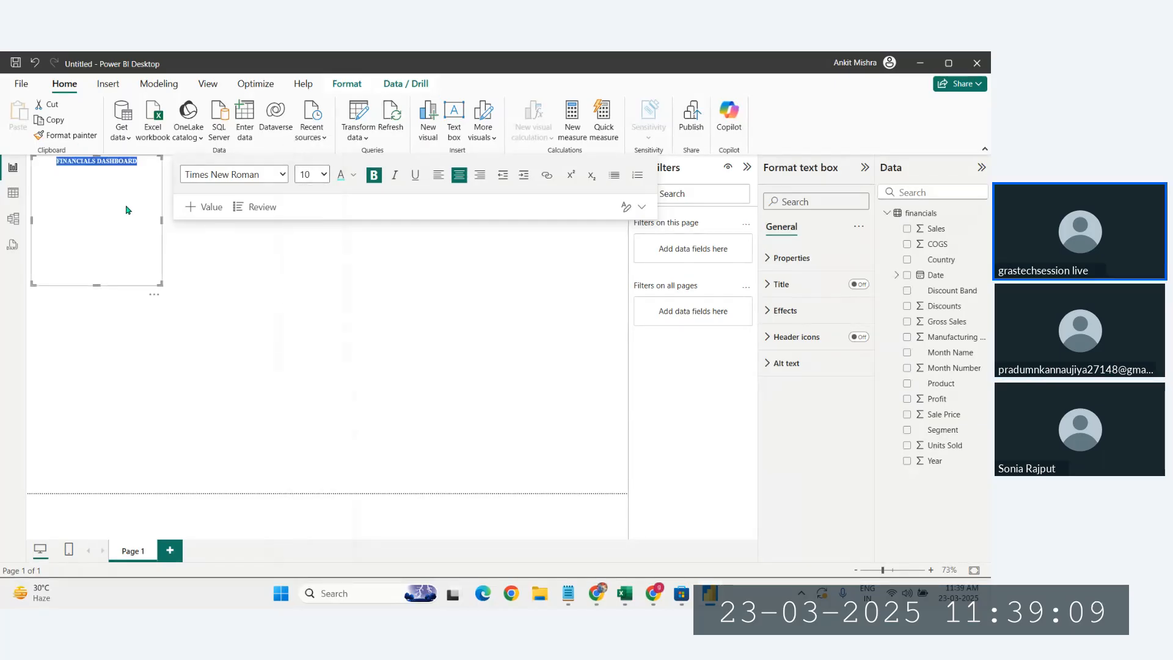
{"action": "left_click", "coordinate": [324, 175]}
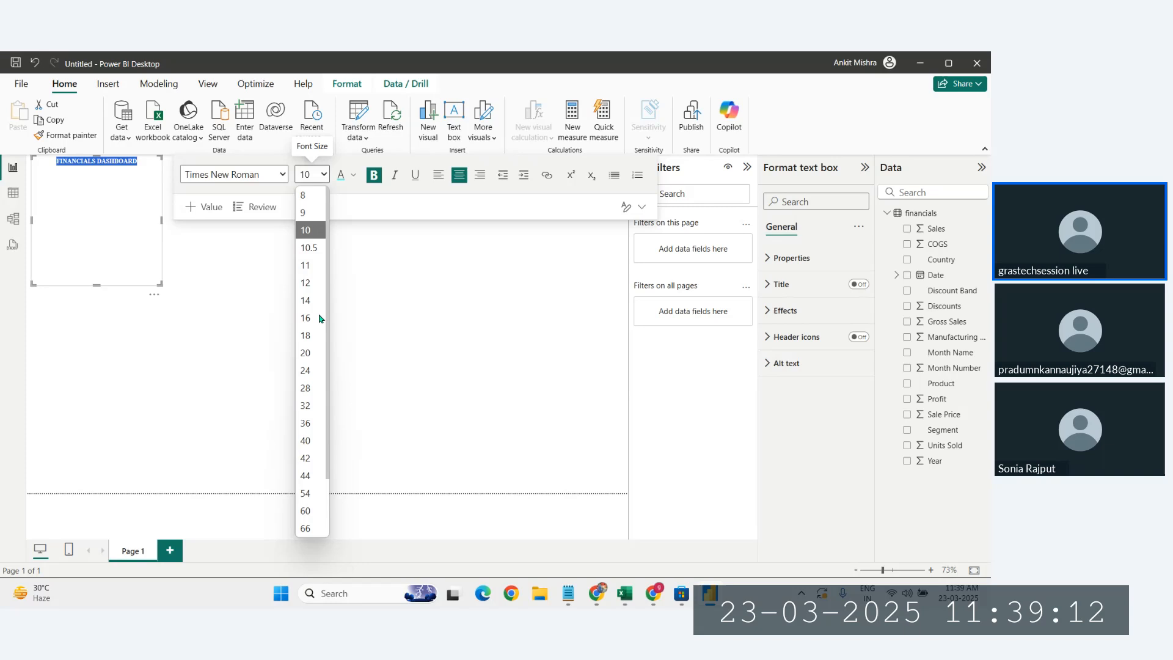
{"action": "left_click", "coordinate": [309, 494]}
{"action": "left_click", "coordinate": [324, 176]}
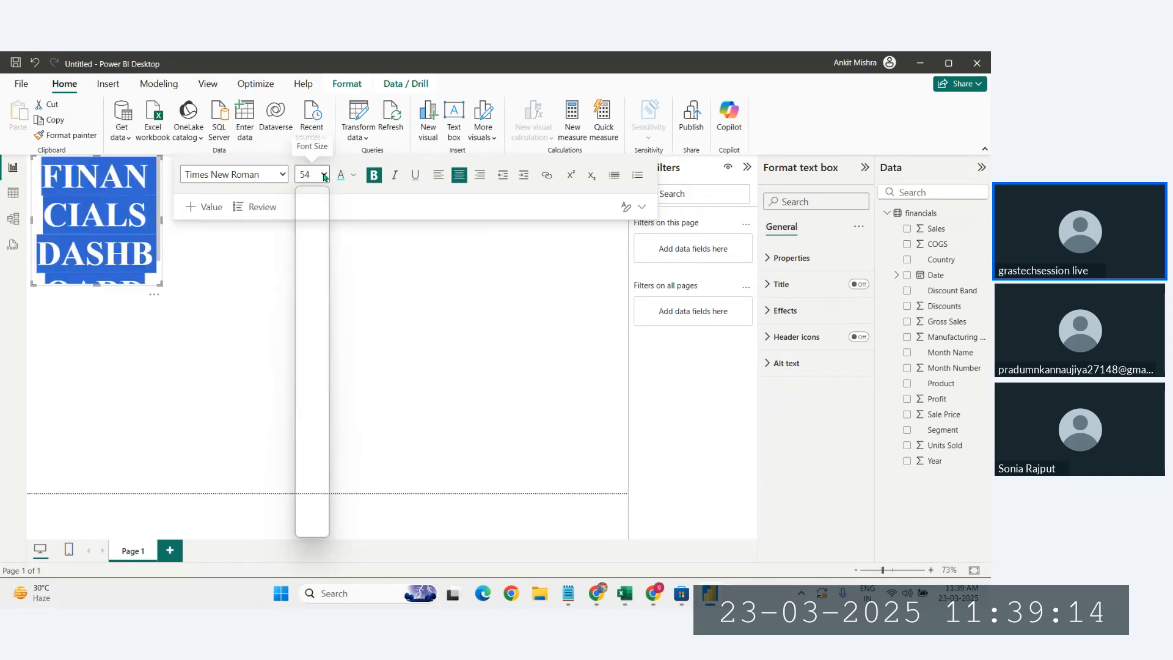
{"action": "left_click", "coordinate": [311, 475]}
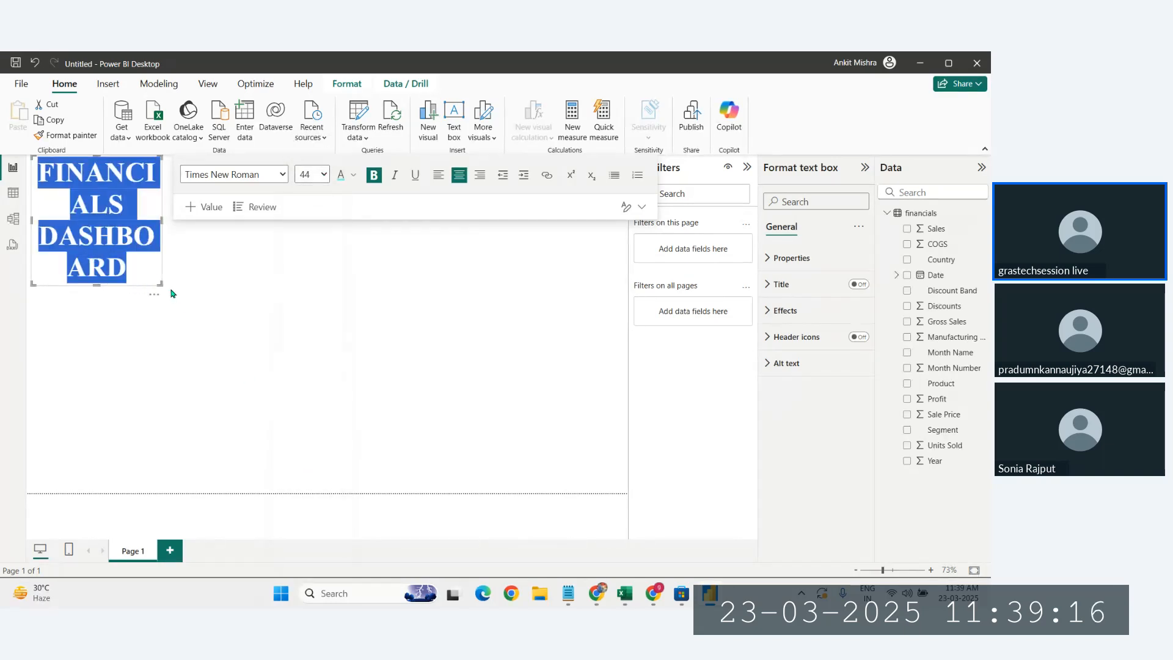
{"action": "left_click_drag", "start_coordinate": [163, 284], "coordinate": [635, 201]}
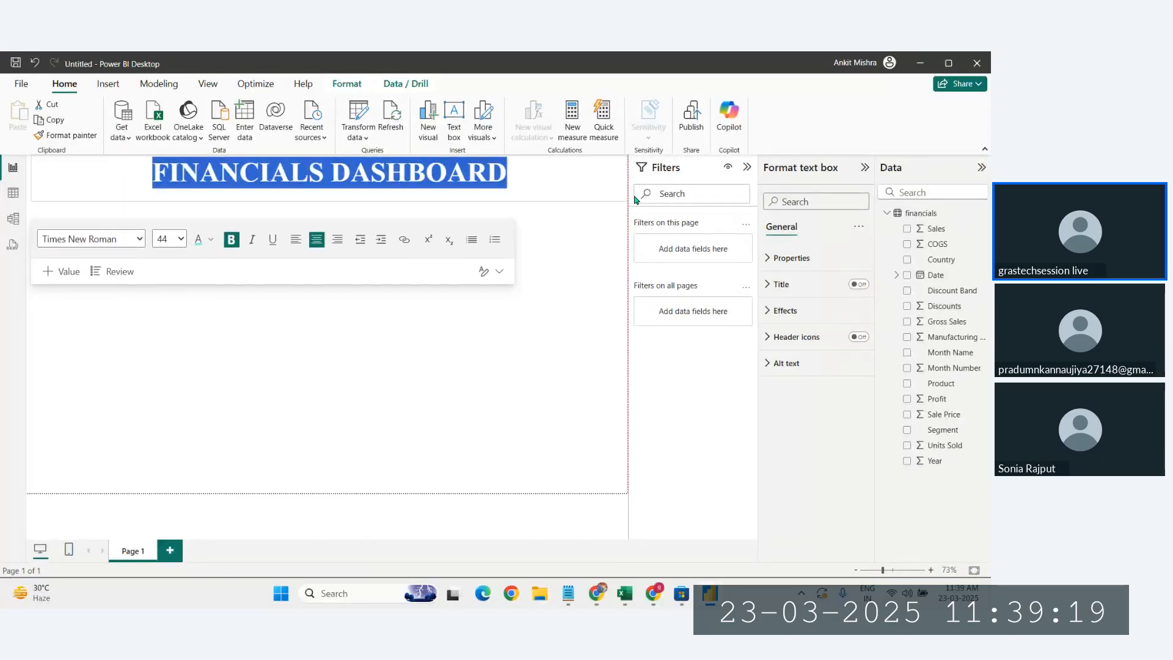
{"action": "left_click", "coordinate": [456, 342]}
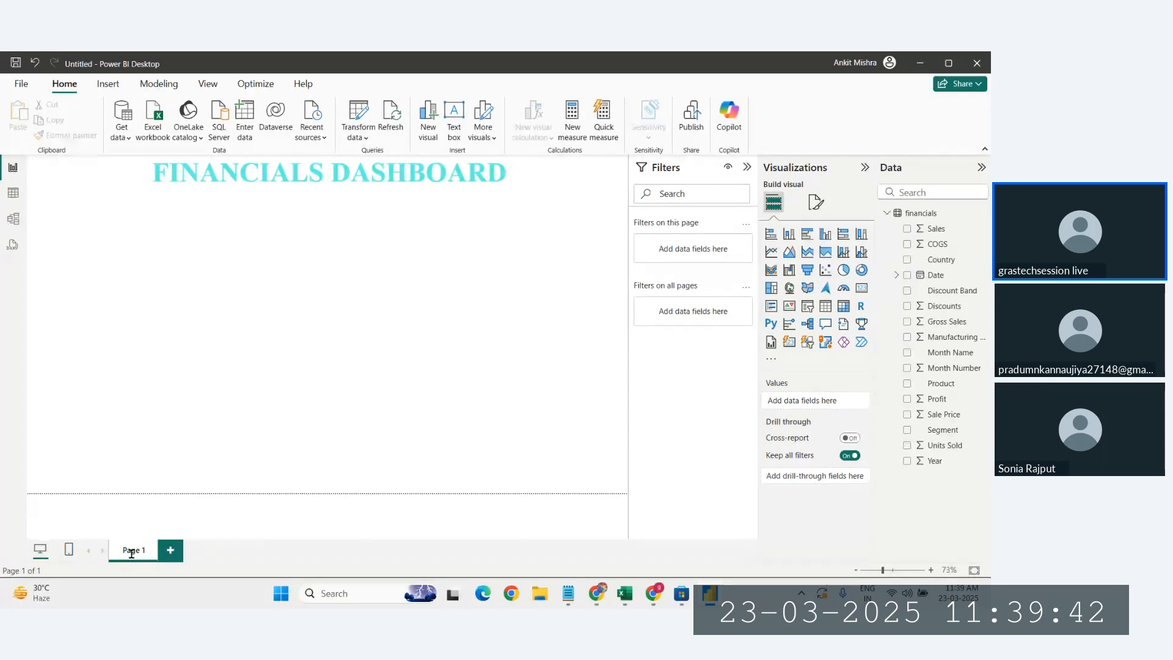
- Rename report page Page 1 as DASHBOARD
{"action": "key", "text": "BackSpace"}
{"action": "key", "text": "BackSpace"}
{"action": "type", "text": "DASHBOAR"}
{"action": "key", "text": "Return"}
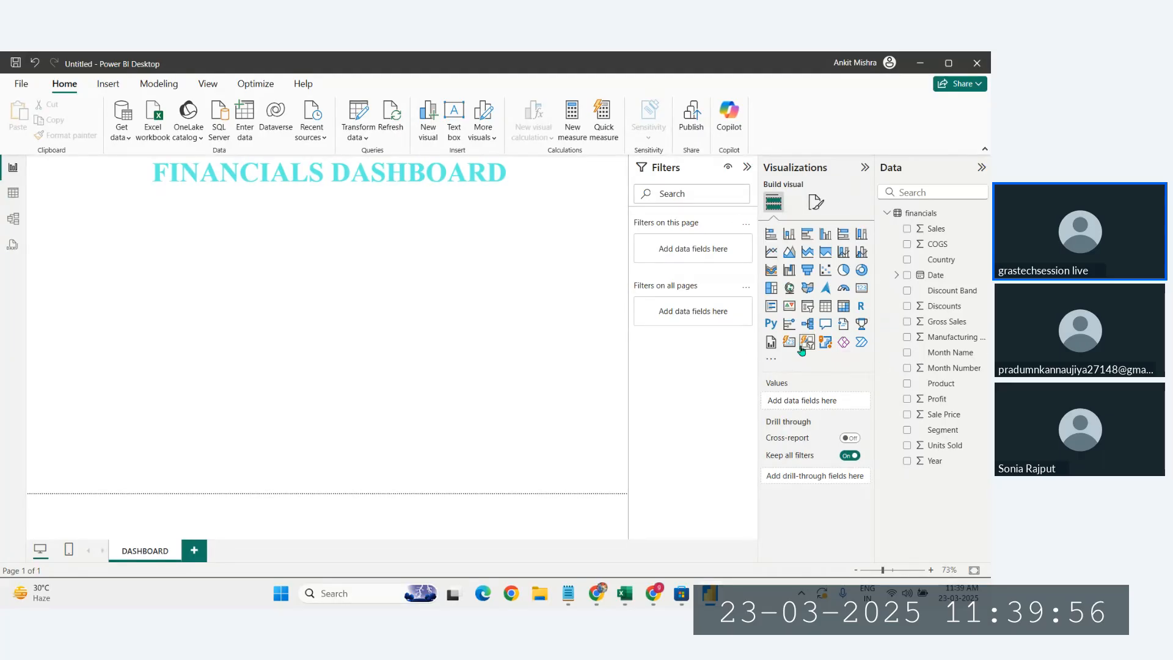
- Add an empty pie chart below the title, resized to roughly a third of the page width near the page's right edge
{"action": "left_click", "coordinate": [844, 271]}
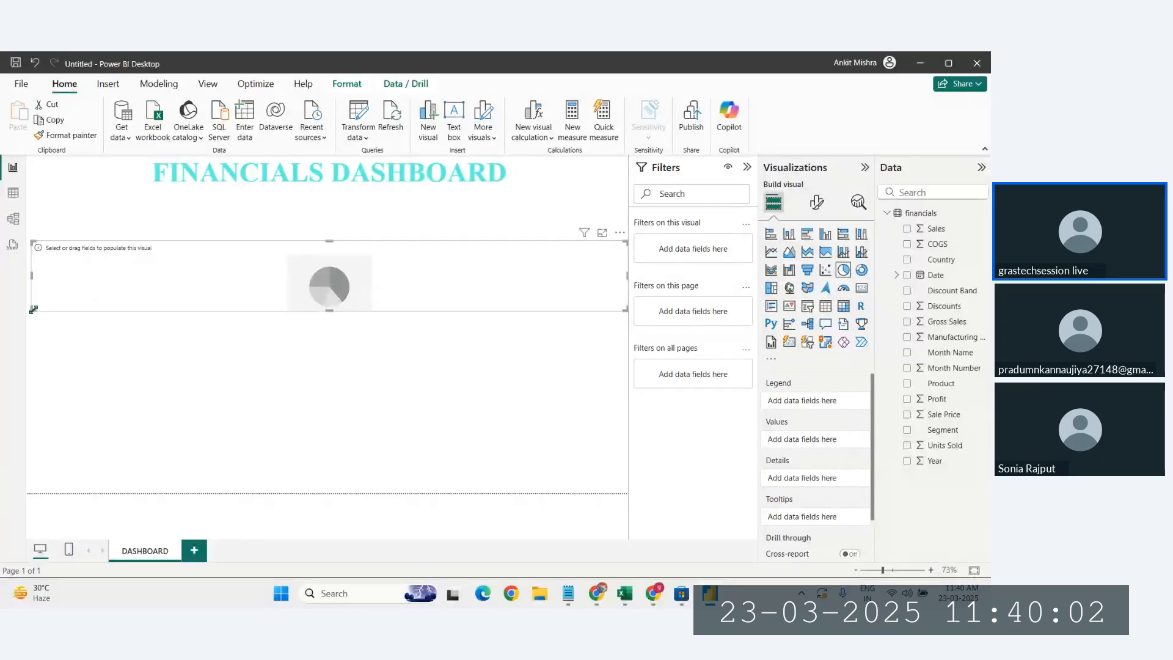
{"action": "left_click_drag", "start_coordinate": [32, 310], "coordinate": [450, 400]}
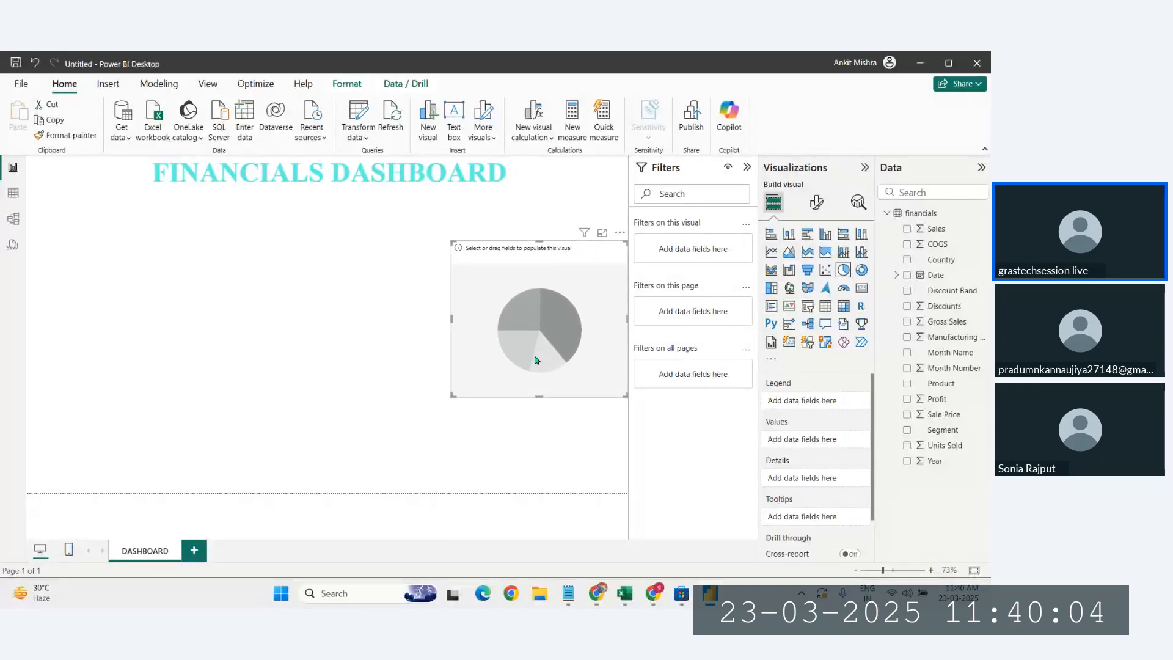
{"action": "left_click_drag", "start_coordinate": [535, 357], "coordinate": [519, 360]}
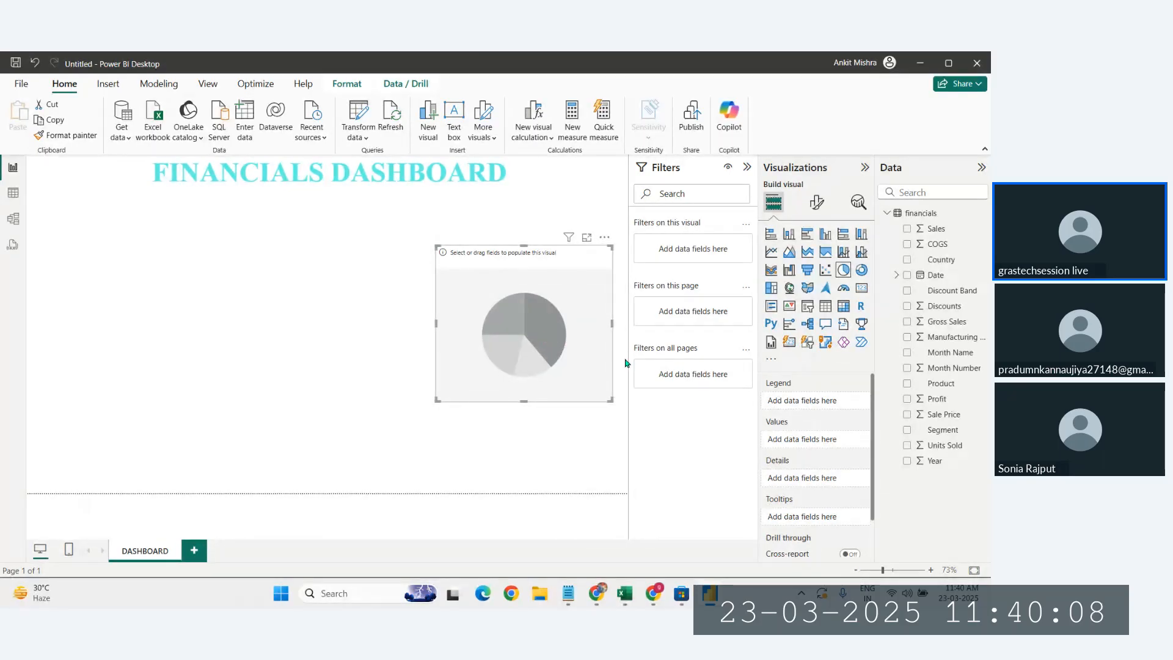
{"action": "scroll", "coordinate": [810, 468], "scroll_direction": "down", "scroll_amount": 2}
{"action": "scroll", "coordinate": [810, 468], "scroll_direction": "up", "scroll_amount": 2}
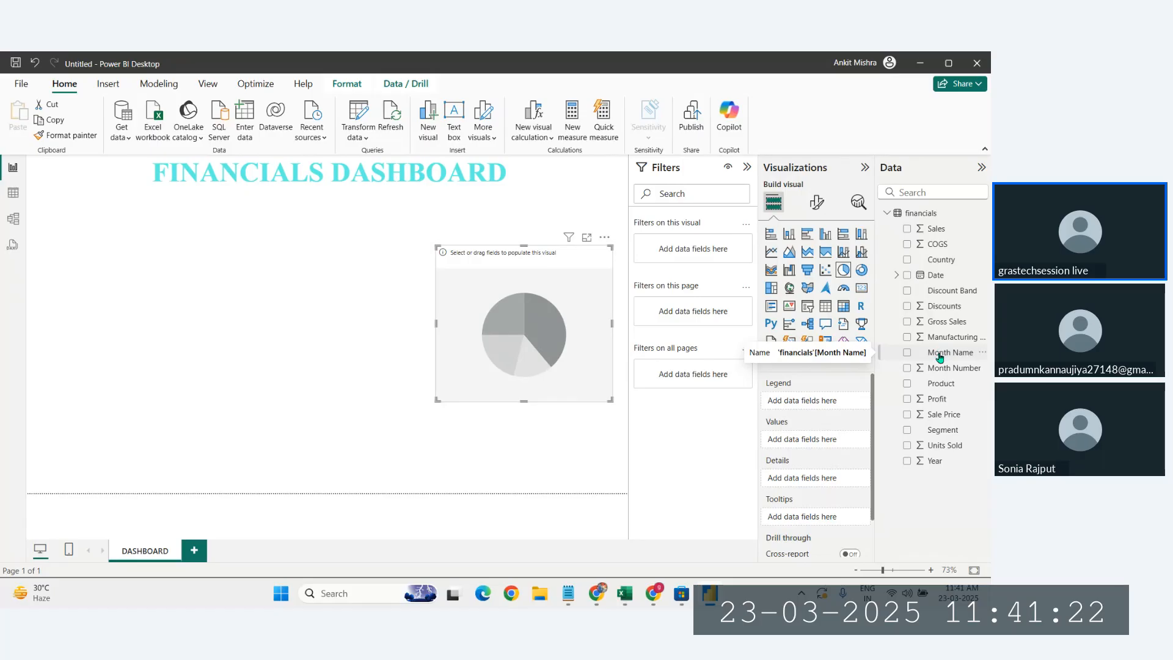
- Try Segment, Country and Month Name one at a time as the pie chart's legend, removing each field again
{"action": "left_click_drag", "start_coordinate": [944, 437], "coordinate": [817, 410]}
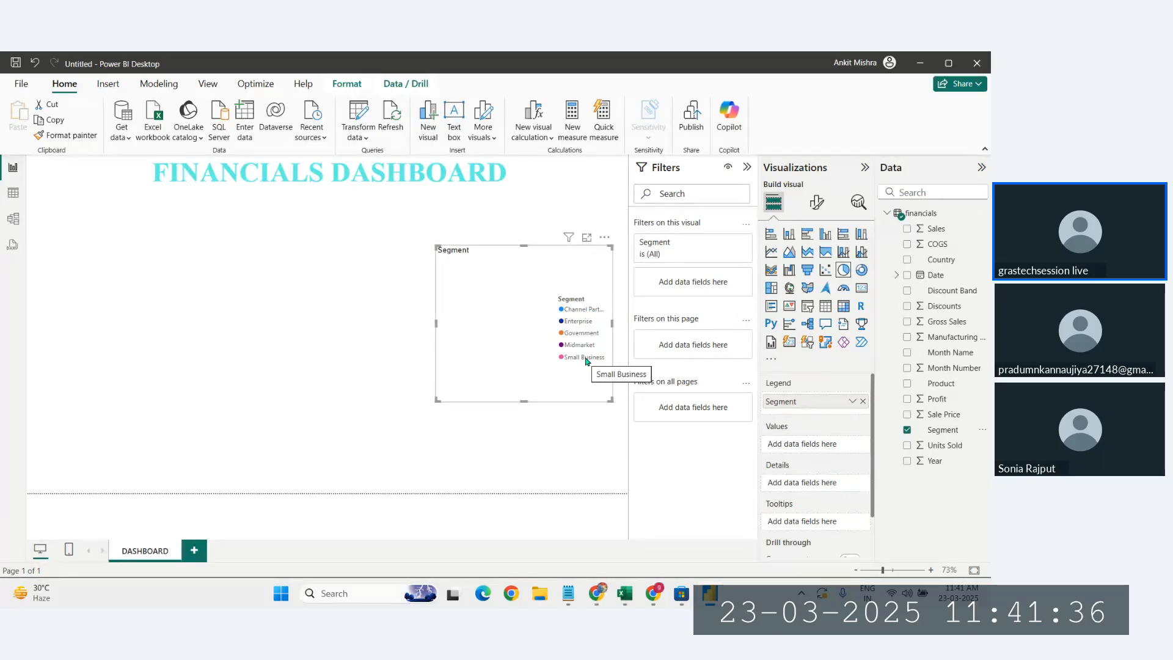
{"action": "left_click", "coordinate": [862, 402]}
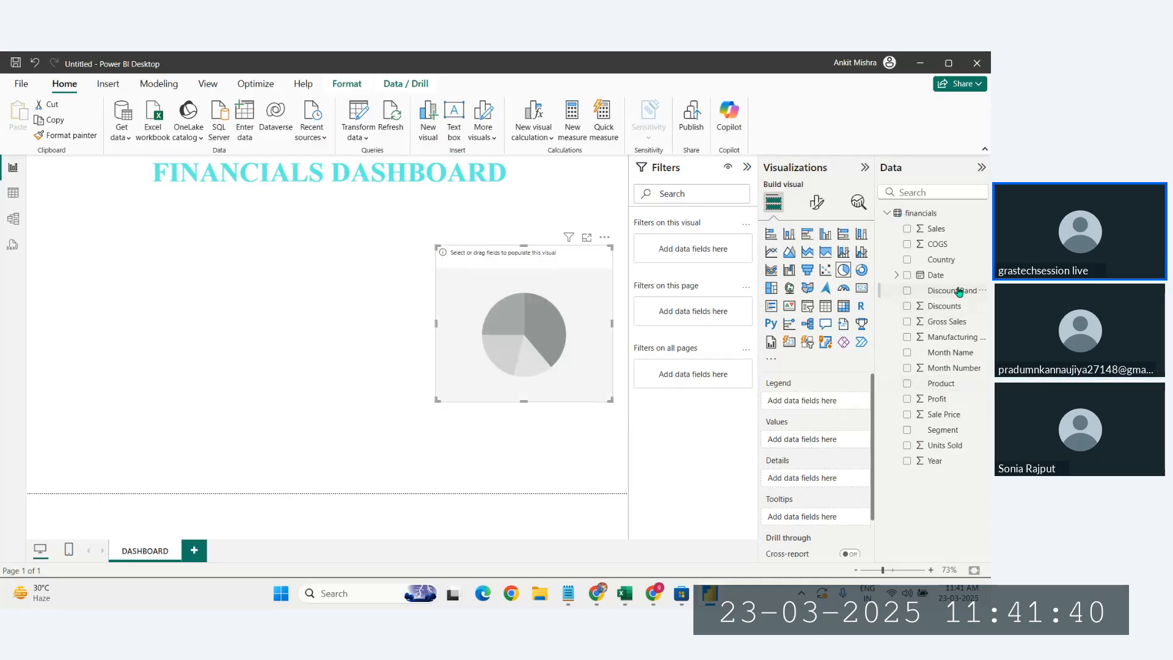
{"action": "left_click_drag", "start_coordinate": [941, 259], "coordinate": [819, 403]}
{"action": "left_click", "coordinate": [863, 400]}
{"action": "left_click_drag", "start_coordinate": [950, 352], "coordinate": [822, 403]}
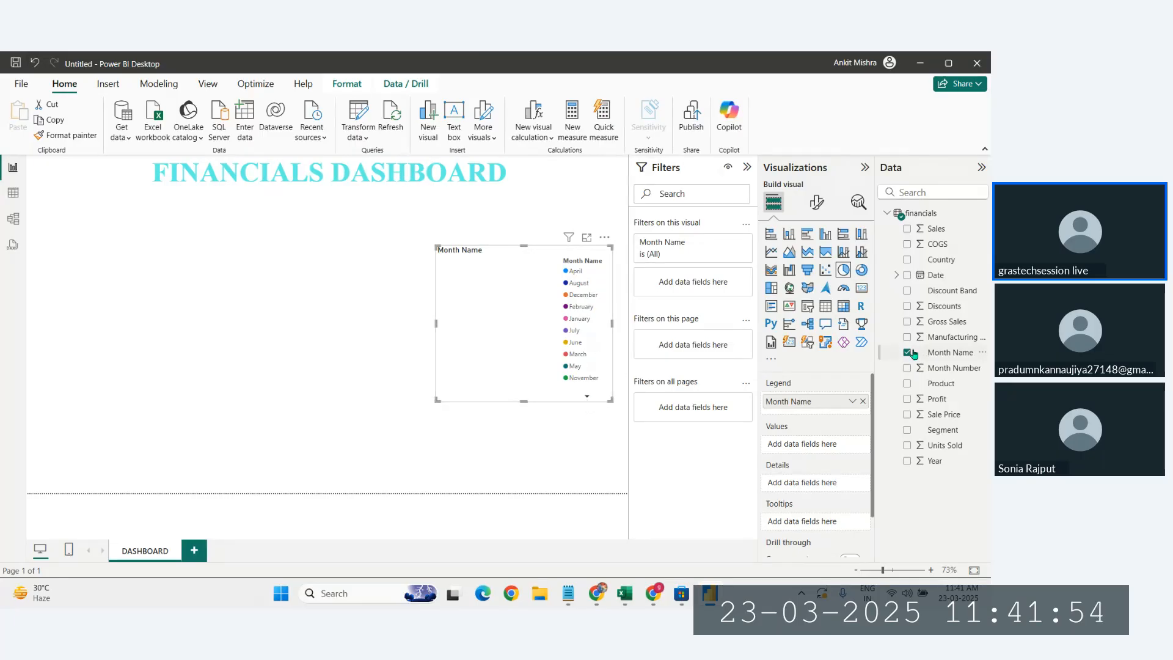
{"action": "left_click", "coordinate": [863, 401]}
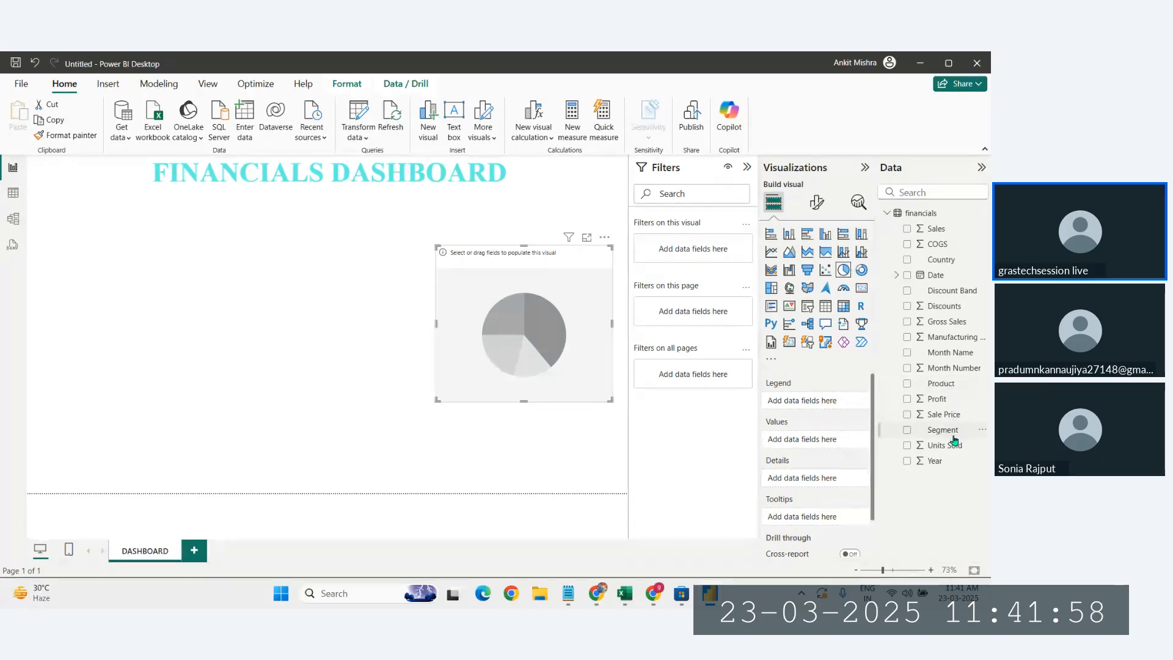
- Set Segment as the pie chart's legend and Sales as its values, trying Profit as the values first
{"action": "left_click_drag", "start_coordinate": [954, 436], "coordinate": [821, 402]}
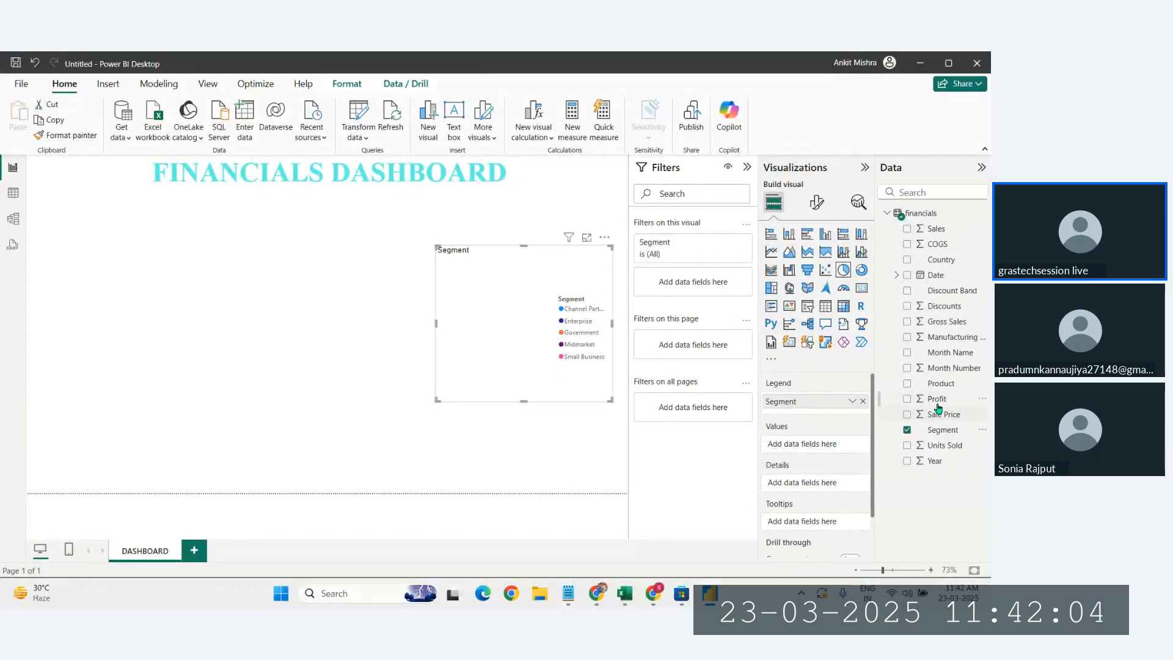
{"action": "mouse_move", "coordinate": [941, 405]}
{"action": "left_mouse_down"}
{"action": "mouse_move", "coordinate": [801, 400]}
{"action": "mouse_move", "coordinate": [817, 440]}
{"action": "mouse_move", "coordinate": [934, 405]}
{"action": "mouse_move", "coordinate": [812, 443]}
{"action": "mouse_move", "coordinate": [943, 398]}
{"action": "left_mouse_up"}
{"action": "left_click_drag", "start_coordinate": [868, 421], "coordinate": [816, 447]}
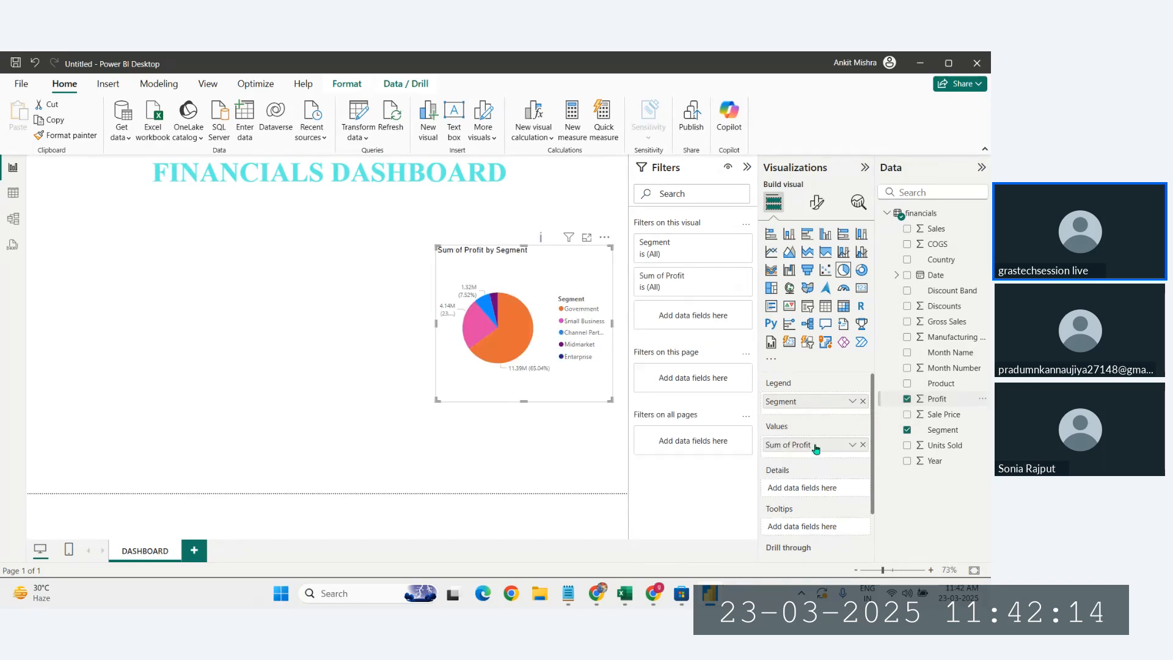
{"action": "left_click", "coordinate": [863, 444]}
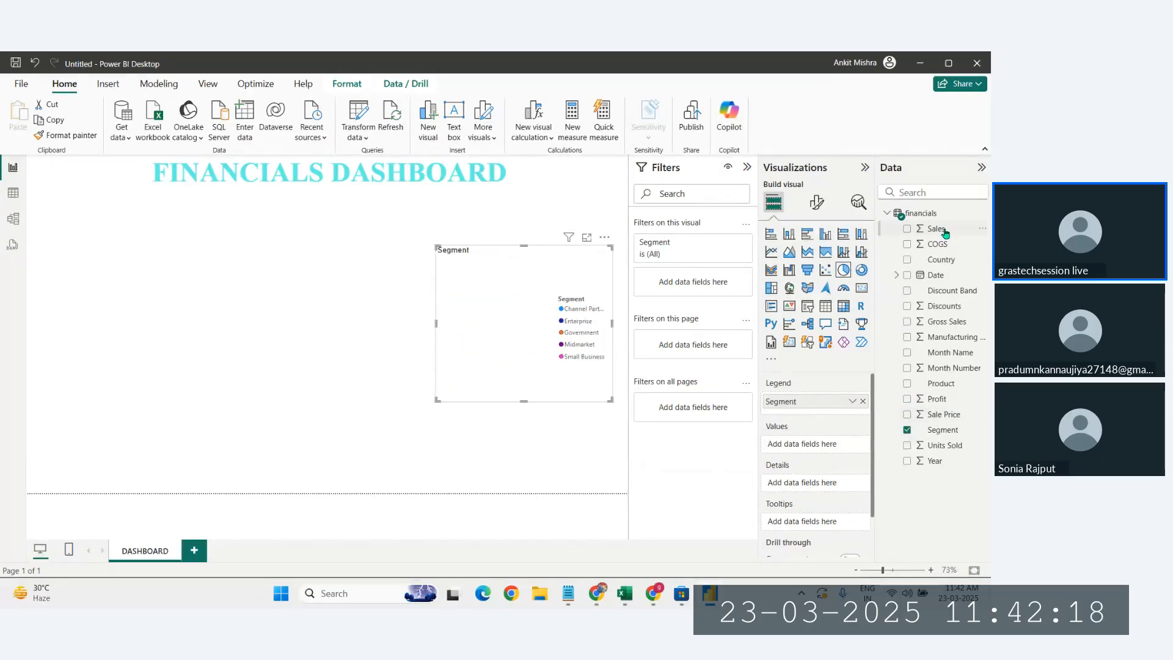
{"action": "left_click_drag", "start_coordinate": [936, 228], "coordinate": [813, 444]}
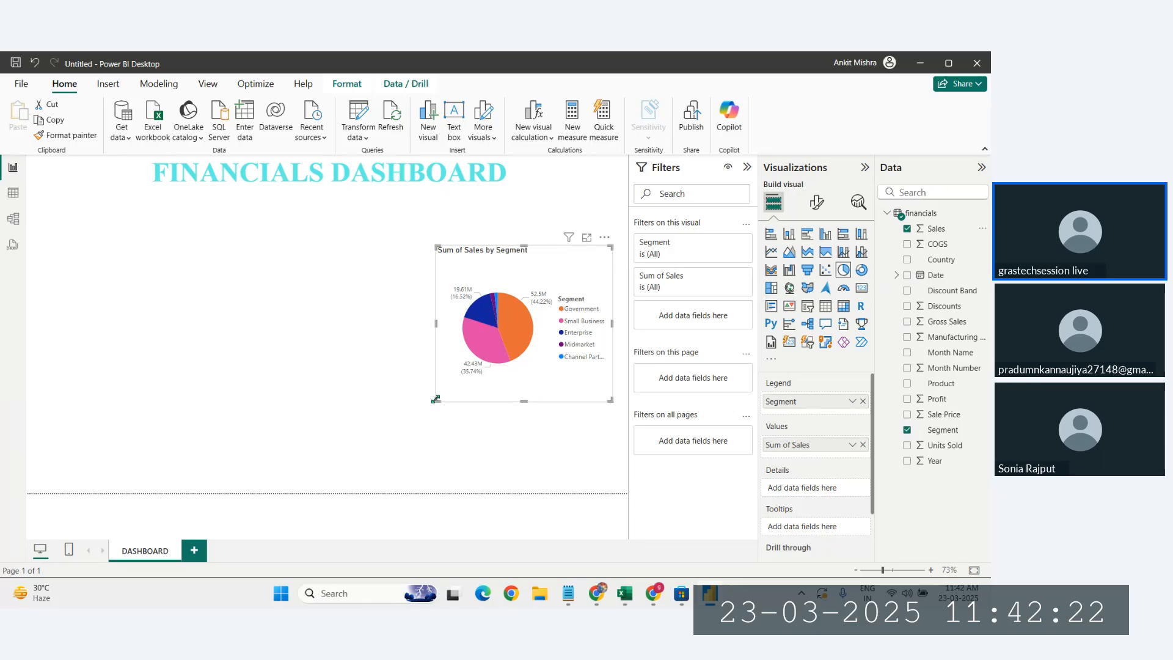
- Move the sales by segment pie chart against the page's right edge below the title and reduce its height
{"action": "mouse_move", "coordinate": [436, 399]}
{"action": "left_mouse_down"}
{"action": "mouse_move", "coordinate": [421, 418]}
{"action": "mouse_move", "coordinate": [429, 406]}
{"action": "left_mouse_up"}
{"action": "left_click_drag", "start_coordinate": [577, 291], "coordinate": [591, 267]}
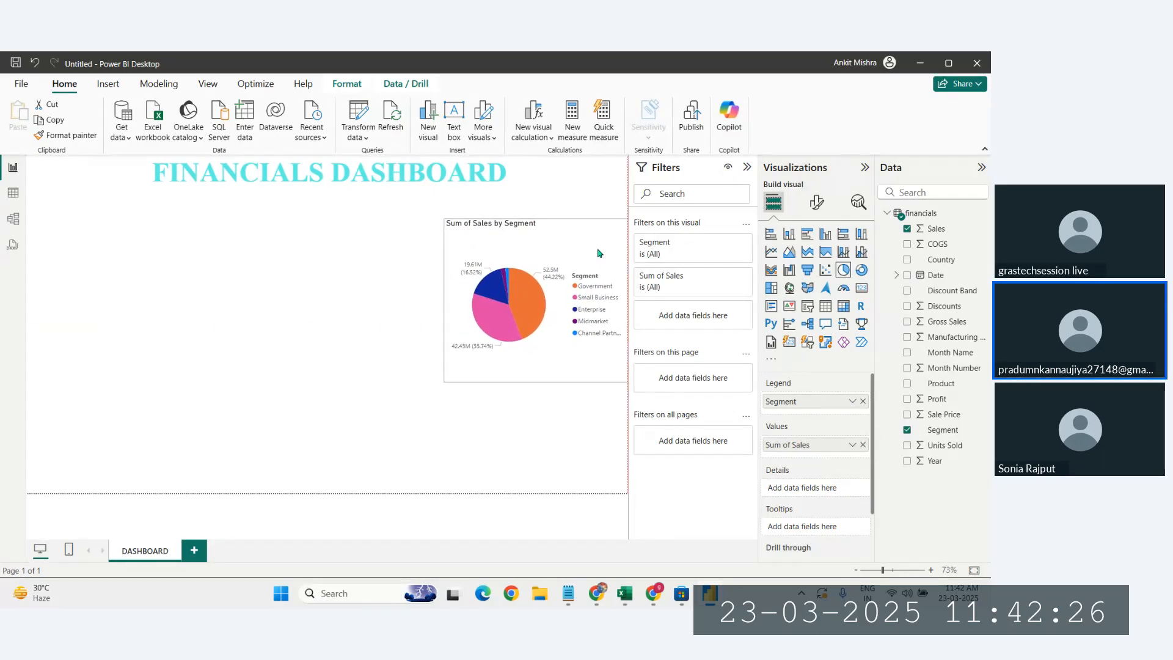
{"action": "left_click_drag", "start_coordinate": [618, 230], "coordinate": [619, 251]}
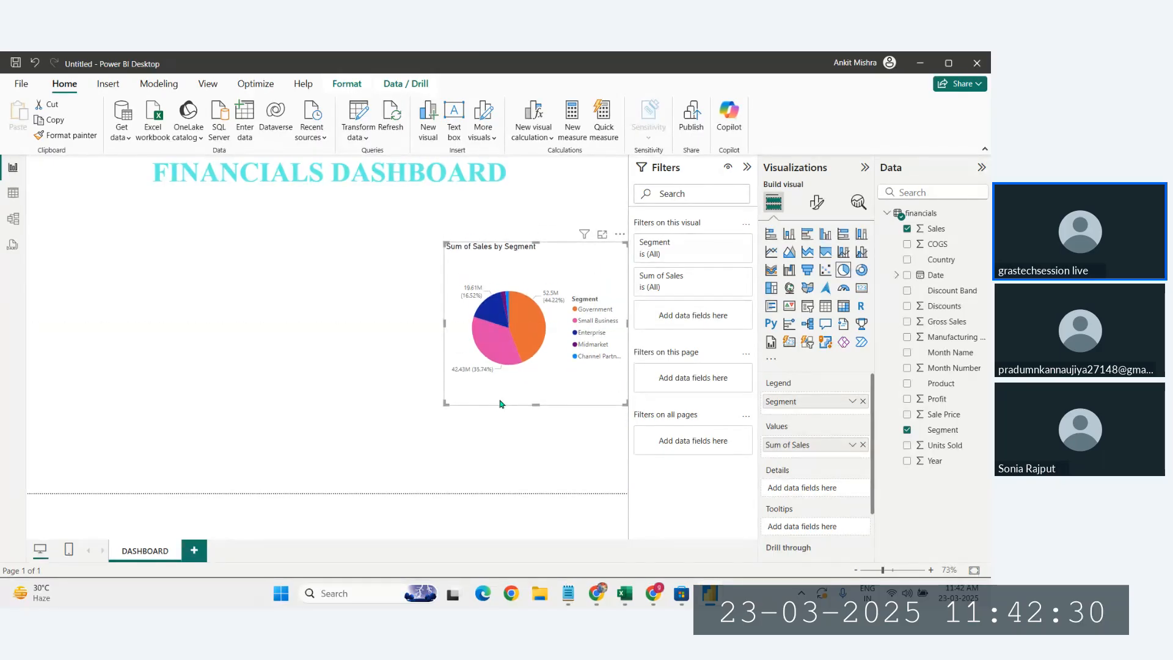
{"action": "left_click_drag", "start_coordinate": [445, 403], "coordinate": [445, 356]}
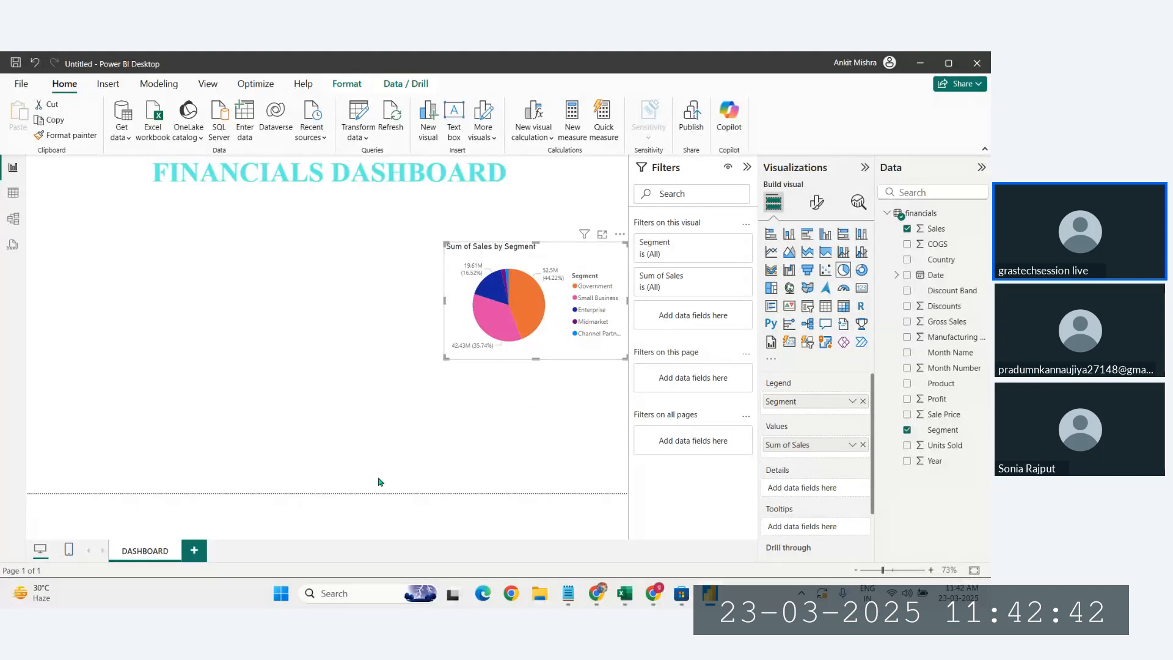
{"action": "left_click", "coordinate": [317, 379]}
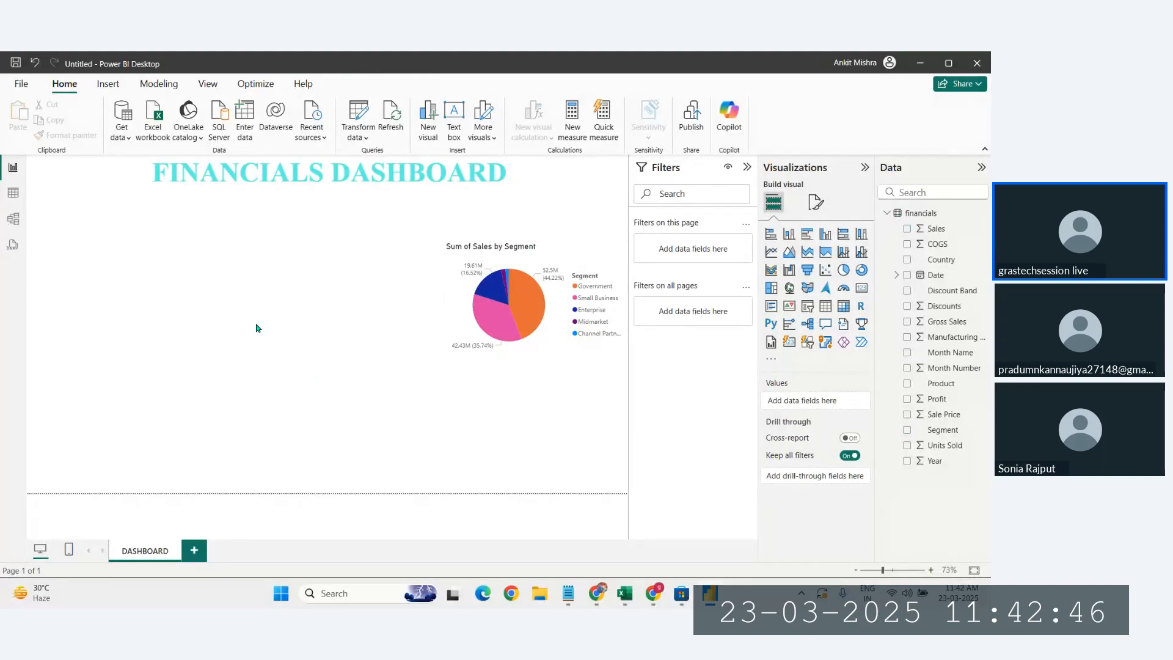
- Compare the pie chart's data field settings with its visual formatting options
{"action": "left_click", "coordinate": [544, 349]}
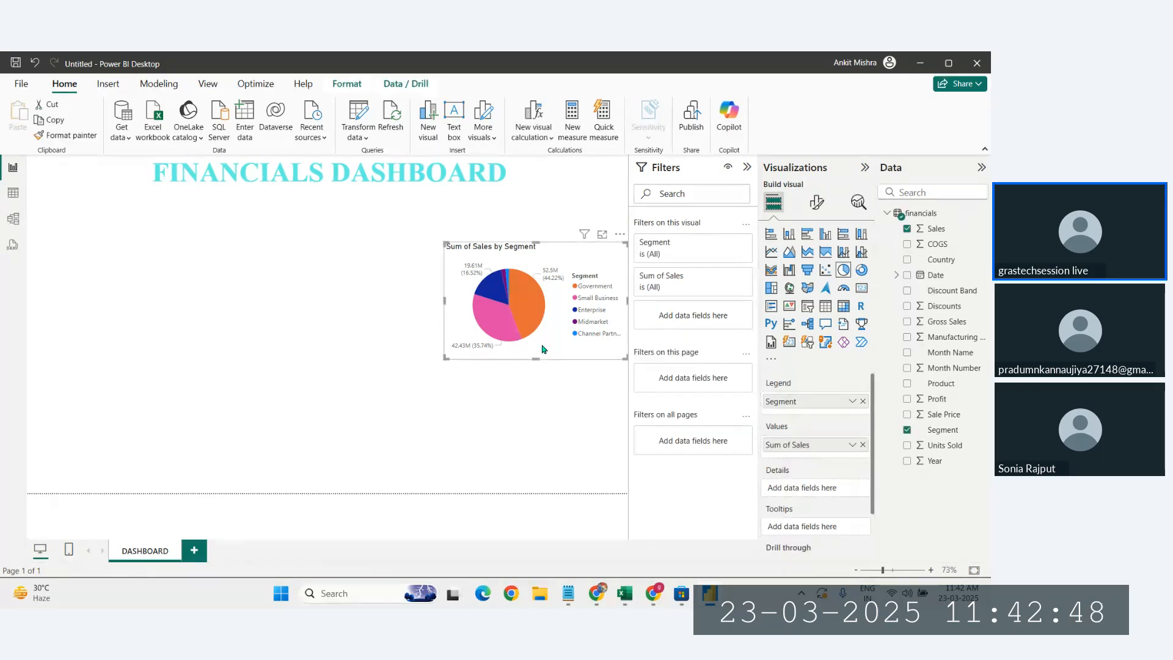
{"action": "left_click", "coordinate": [818, 204]}
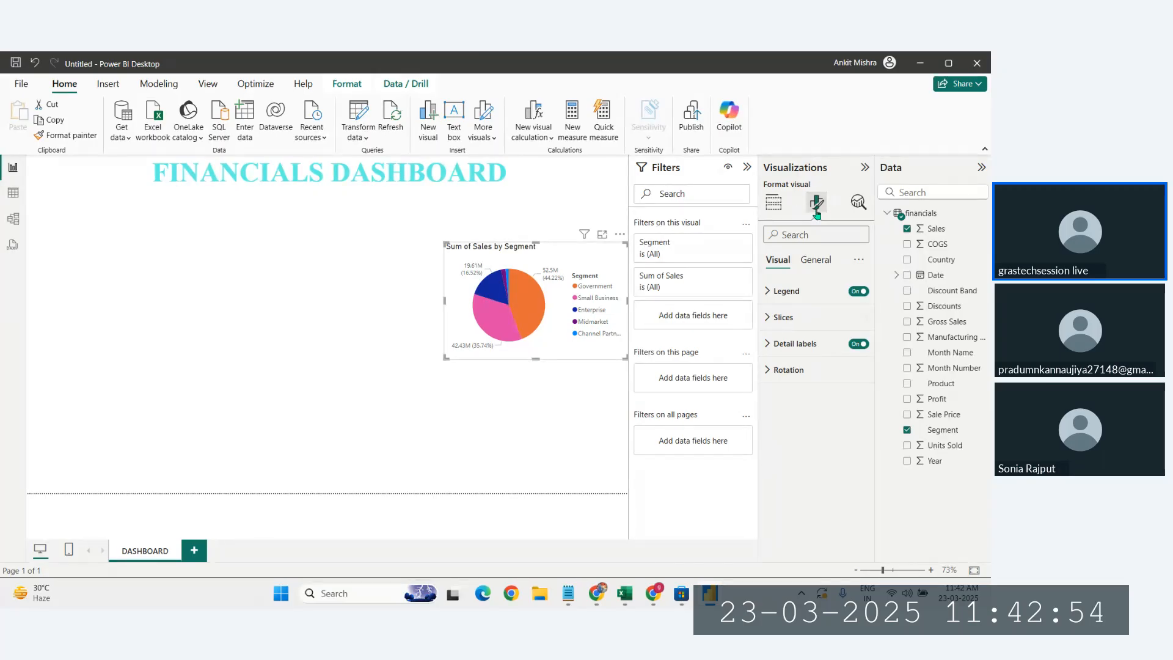
{"action": "left_click", "coordinate": [774, 204]}
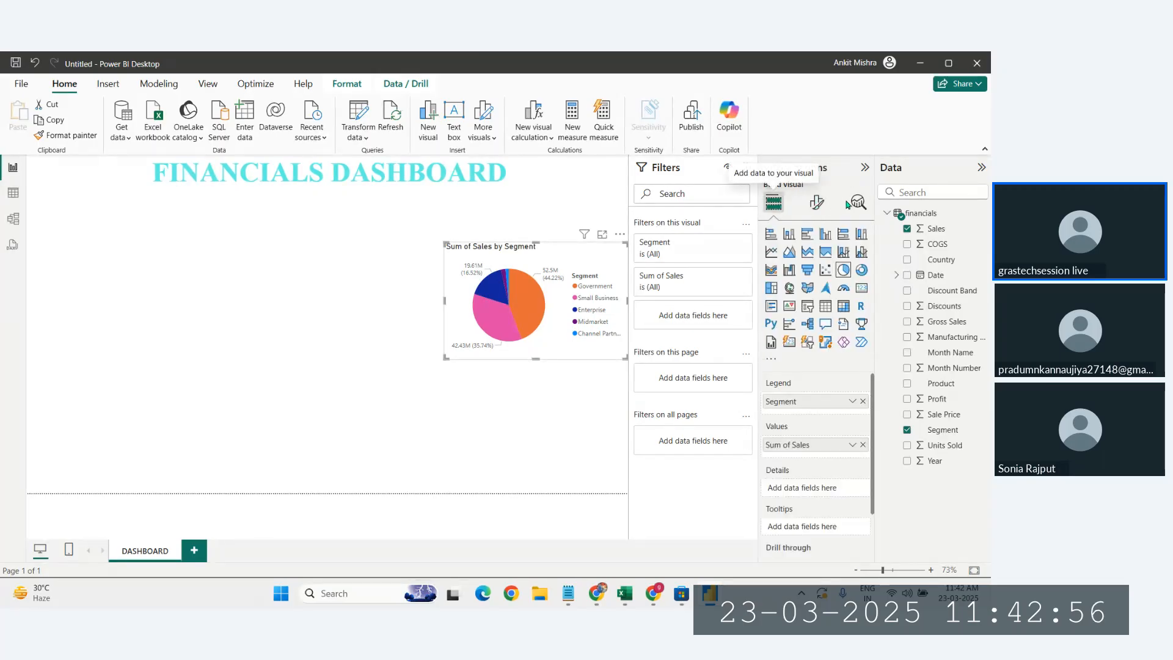
{"action": "left_click", "coordinate": [817, 203]}
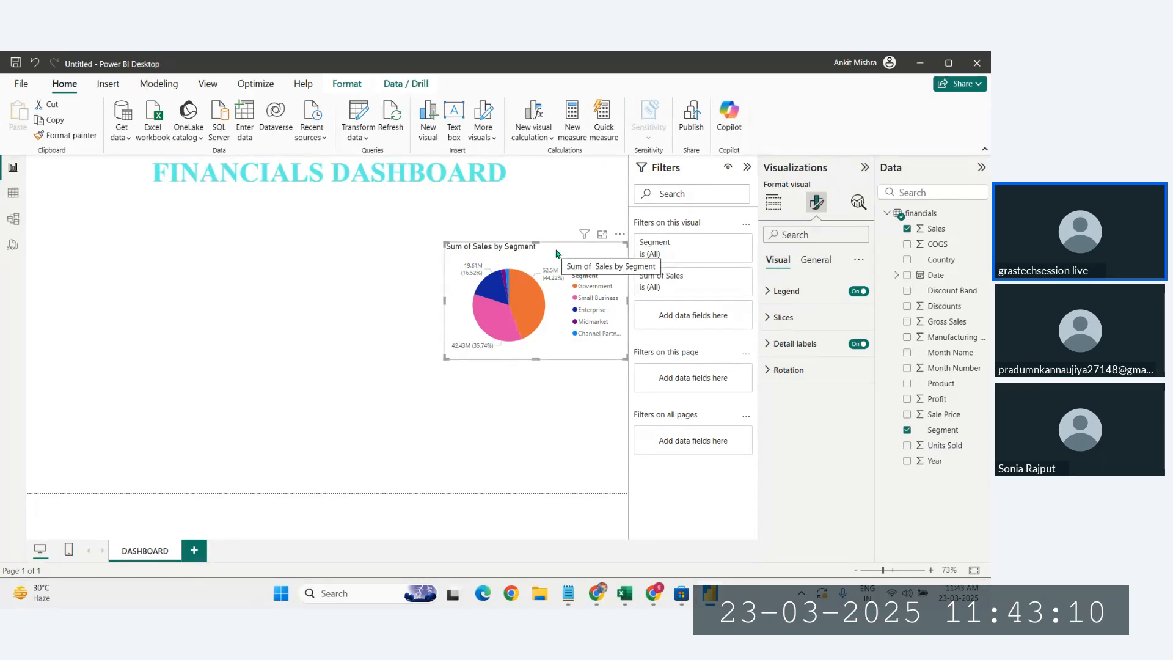
{"action": "left_click", "coordinate": [530, 434]}
{"action": "left_click", "coordinate": [462, 279]}
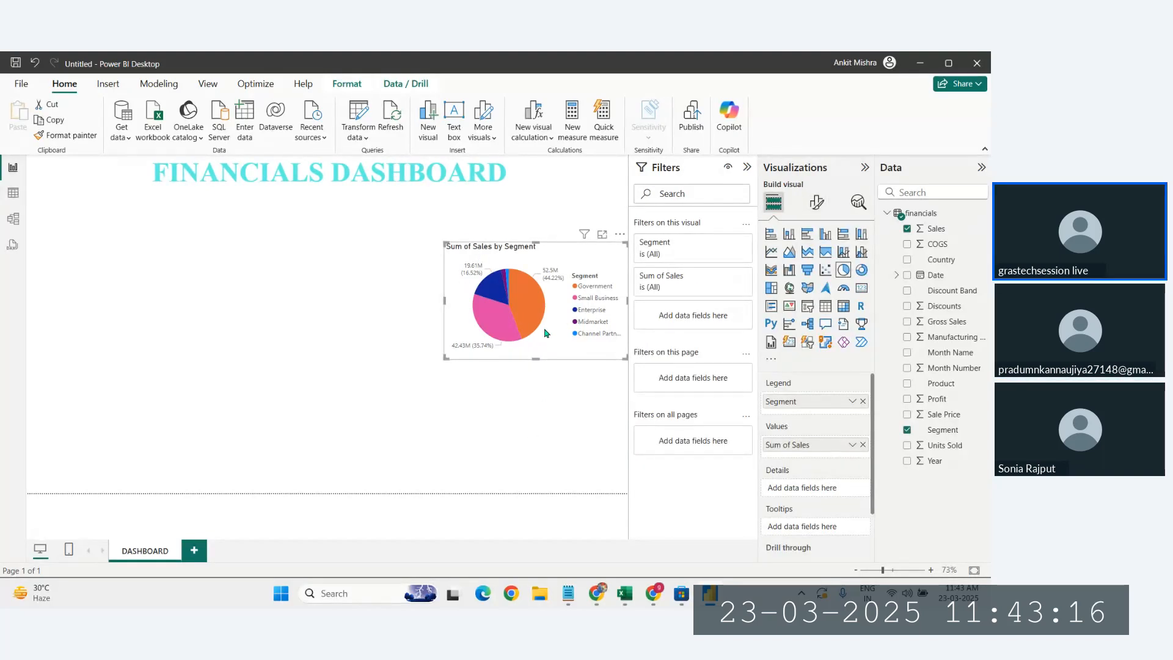
- Turn on the visual border in the pie chart's general effects formatting
{"action": "left_click", "coordinate": [818, 206]}
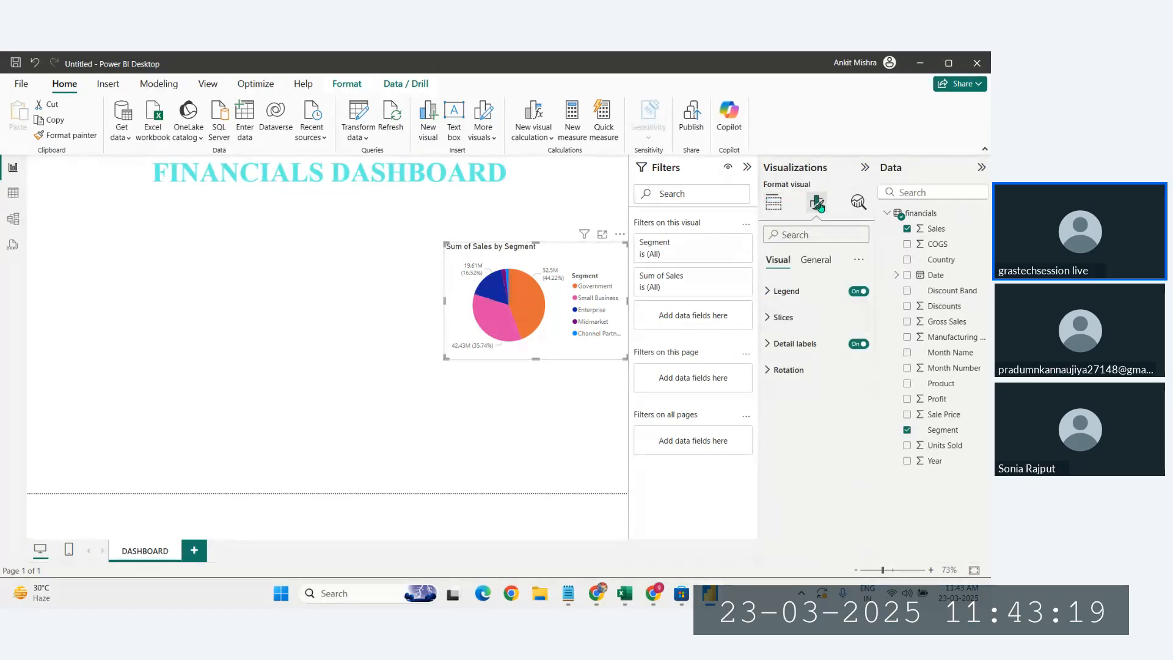
{"action": "left_click", "coordinate": [815, 261]}
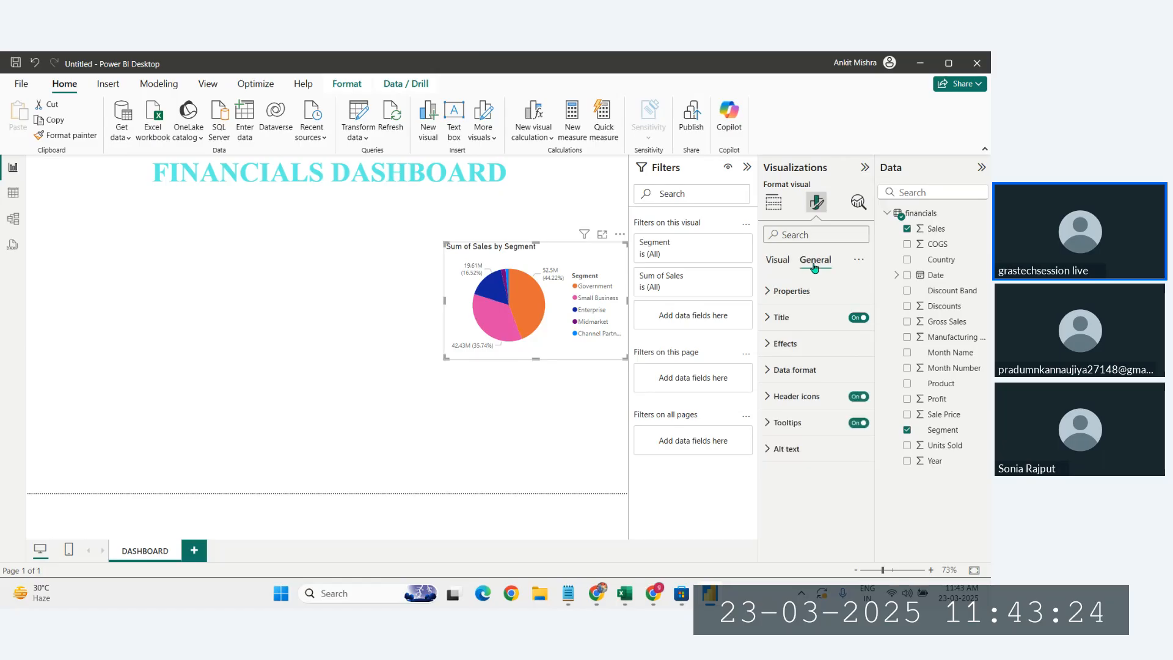
{"action": "left_click", "coordinate": [779, 347]}
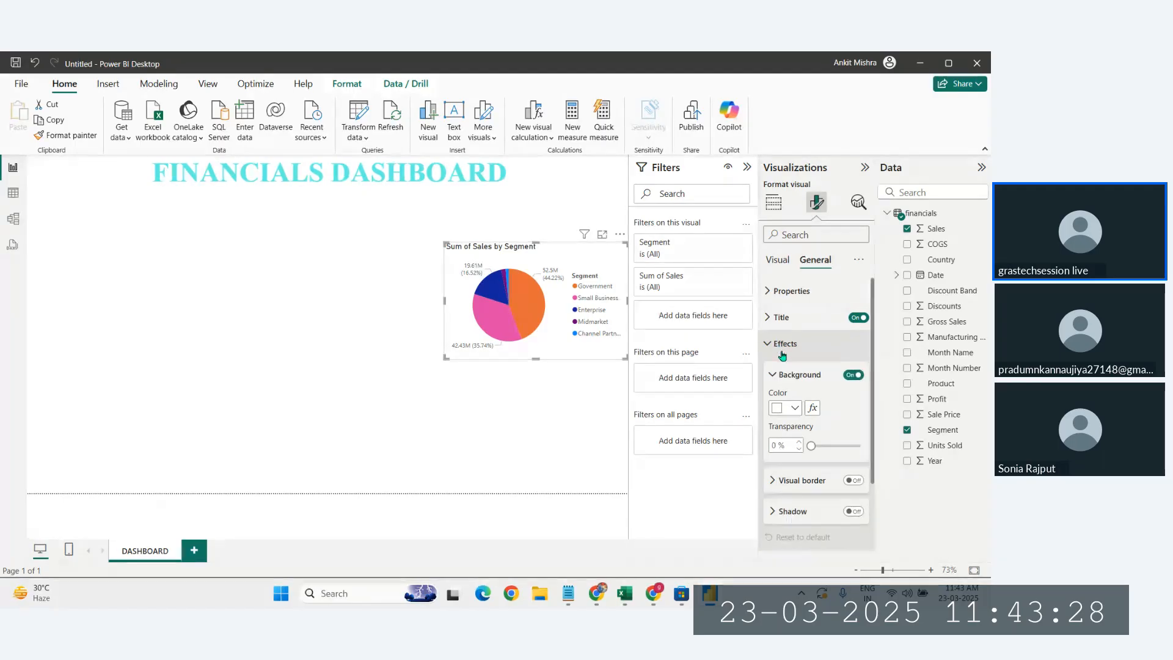
{"action": "left_click", "coordinate": [850, 481]}
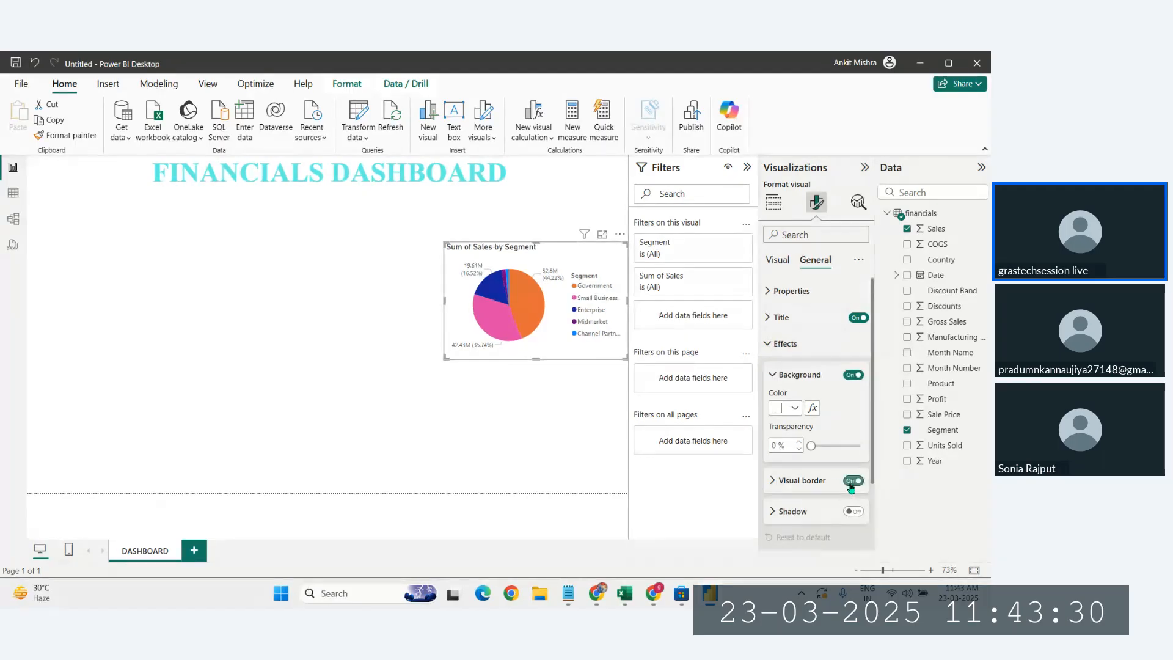
{"action": "scroll", "coordinate": [850, 483], "scroll_direction": "down", "scroll_amount": 1}
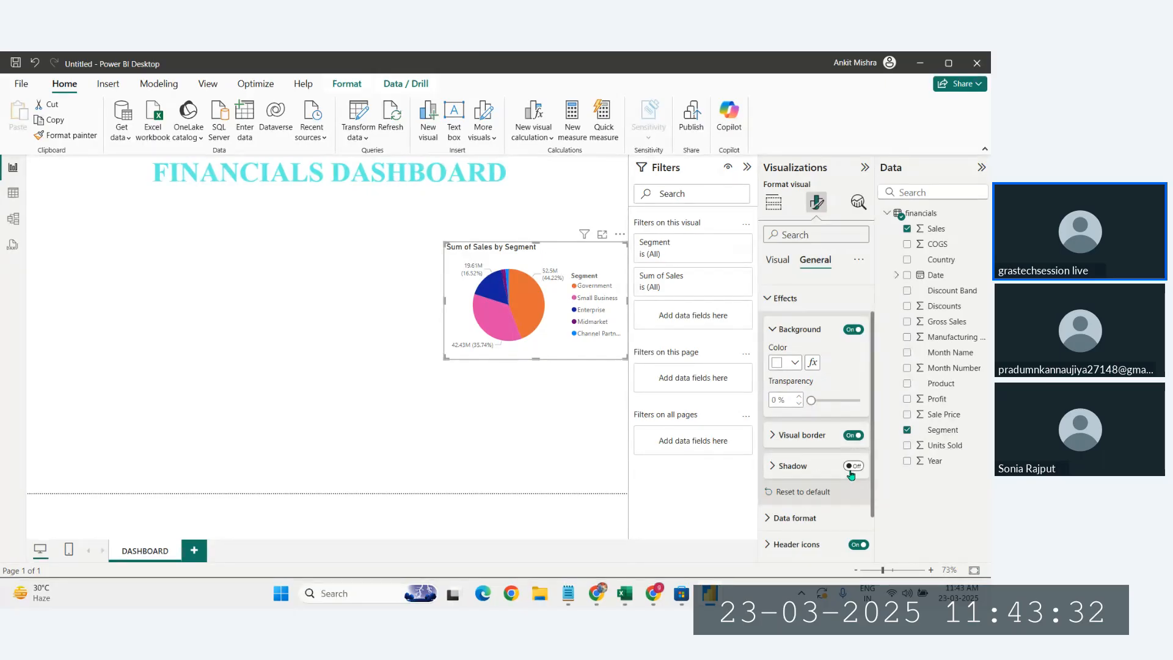
- Turn on the pie chart's shadow and set its visual border's rounded corners to 16 px
{"action": "left_click", "coordinate": [850, 470]}
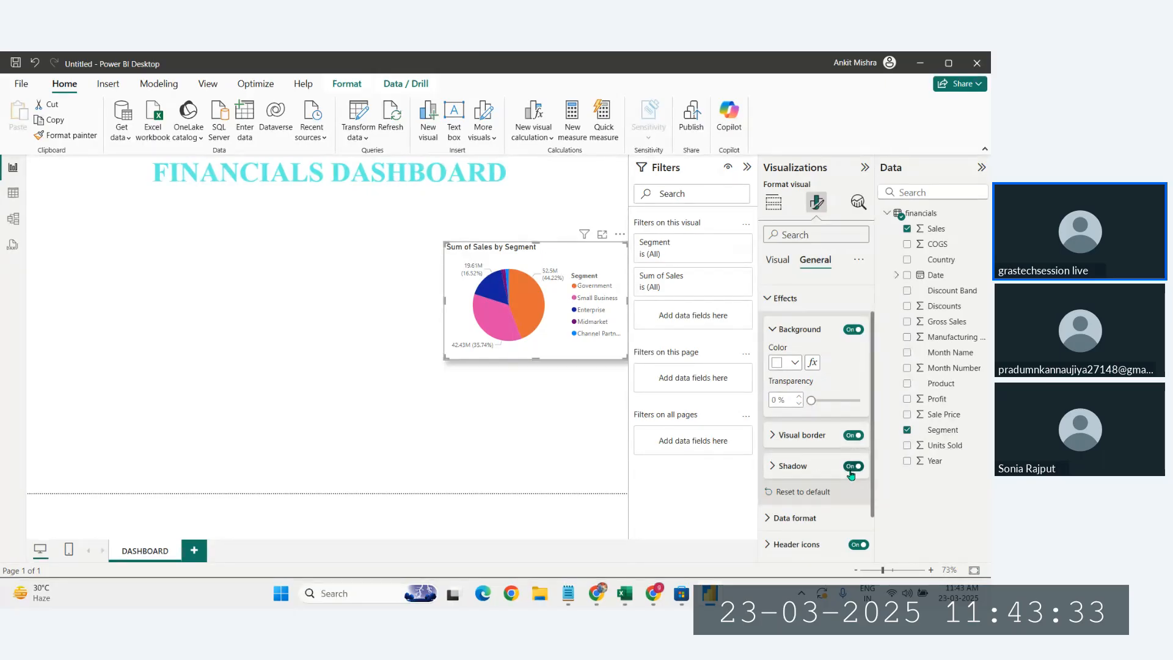
{"action": "left_click", "coordinate": [781, 438]}
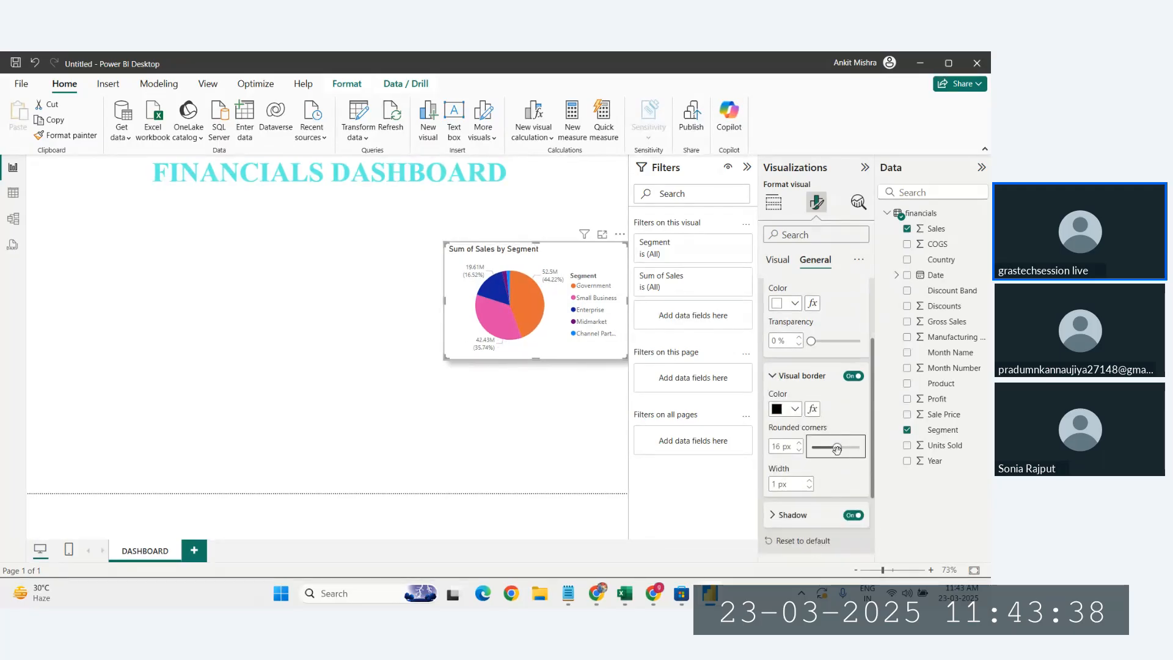
{"action": "scroll", "coordinate": [826, 492], "scroll_direction": "down", "scroll_amount": 2}
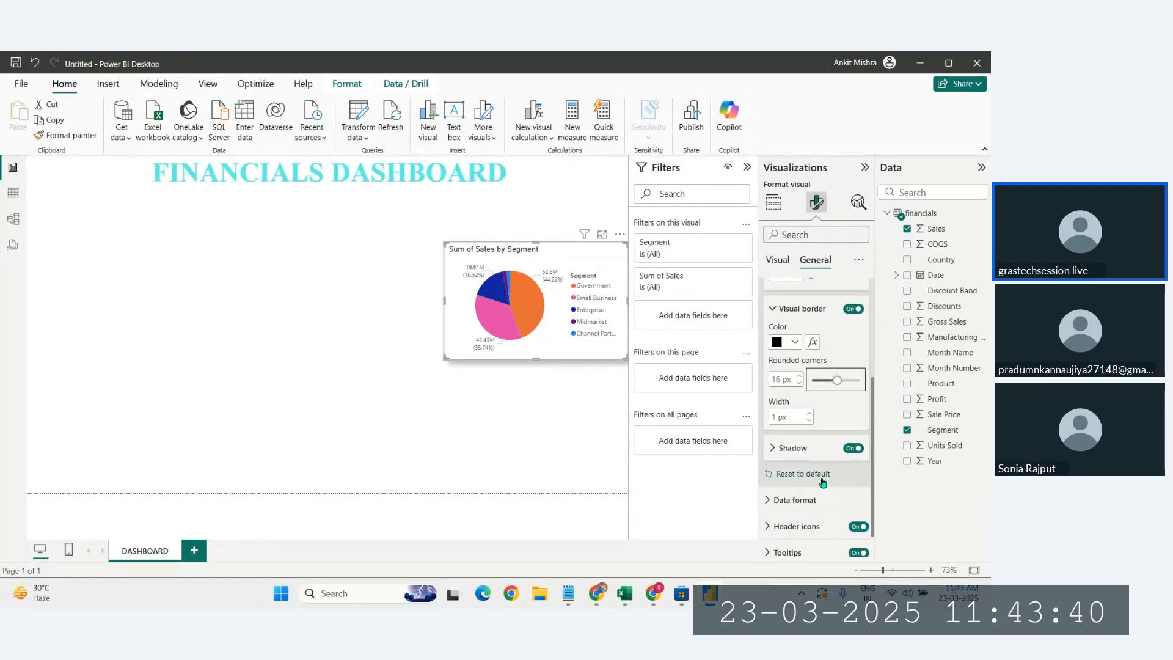
{"action": "left_click", "coordinate": [795, 344]}
{"action": "left_click", "coordinate": [538, 440]}
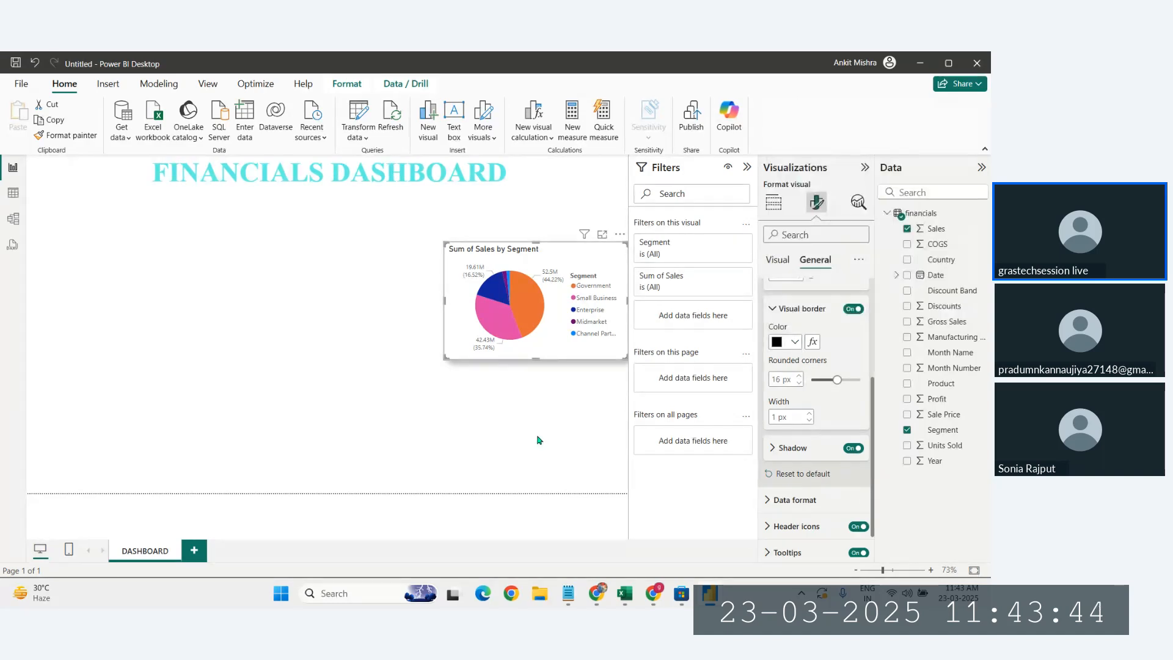
{"action": "left_click", "coordinate": [324, 398]}
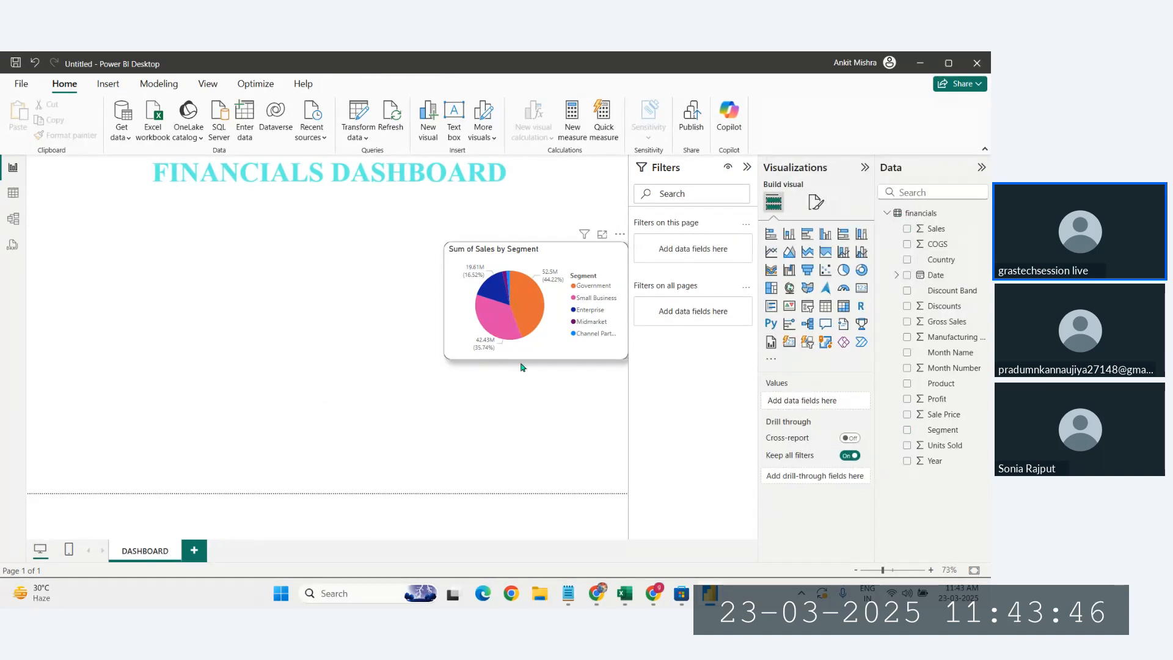
- Shift the pie chart slightly away from the page's right edge and copy its formatting onto the title text box with Format painter
{"action": "mouse_move", "coordinate": [552, 337]}
{"action": "left_mouse_down"}
{"action": "mouse_move", "coordinate": [538, 338]}
{"action": "mouse_move", "coordinate": [547, 340]}
{"action": "left_mouse_up"}
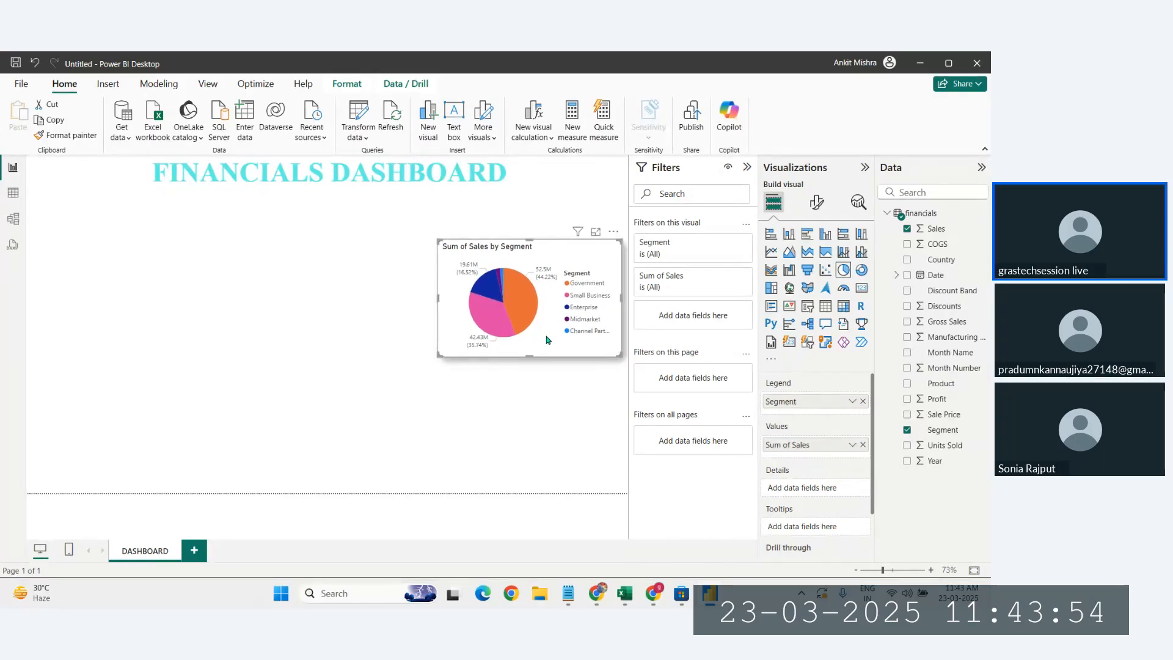
{"action": "left_click", "coordinate": [538, 402]}
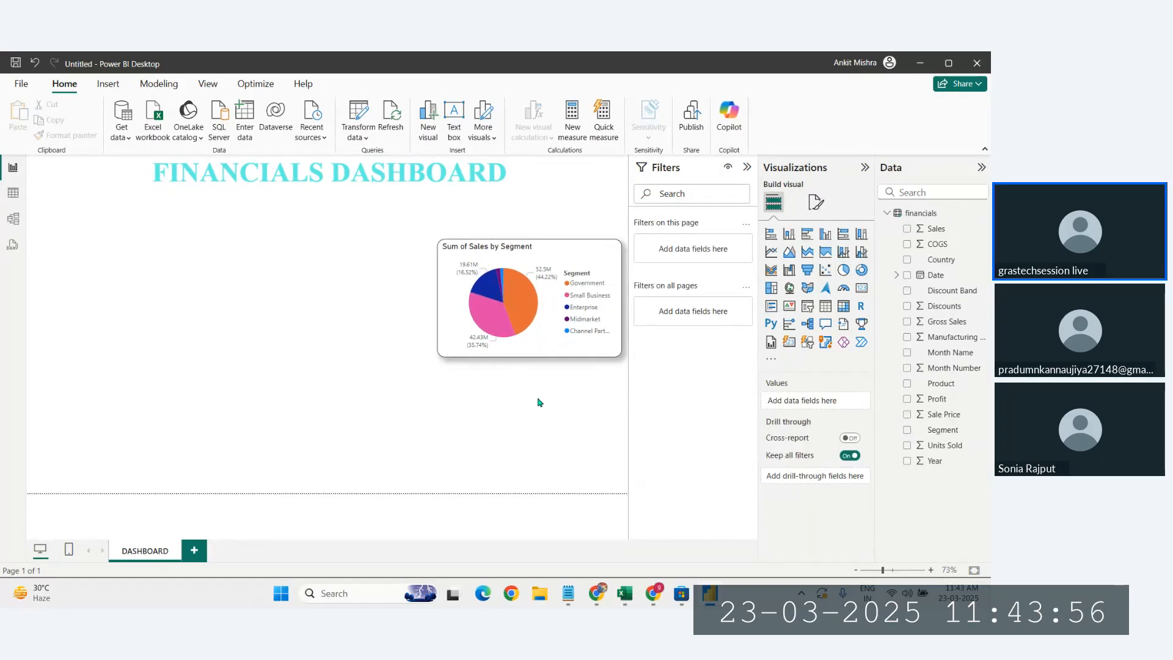
{"action": "left_click", "coordinate": [555, 334]}
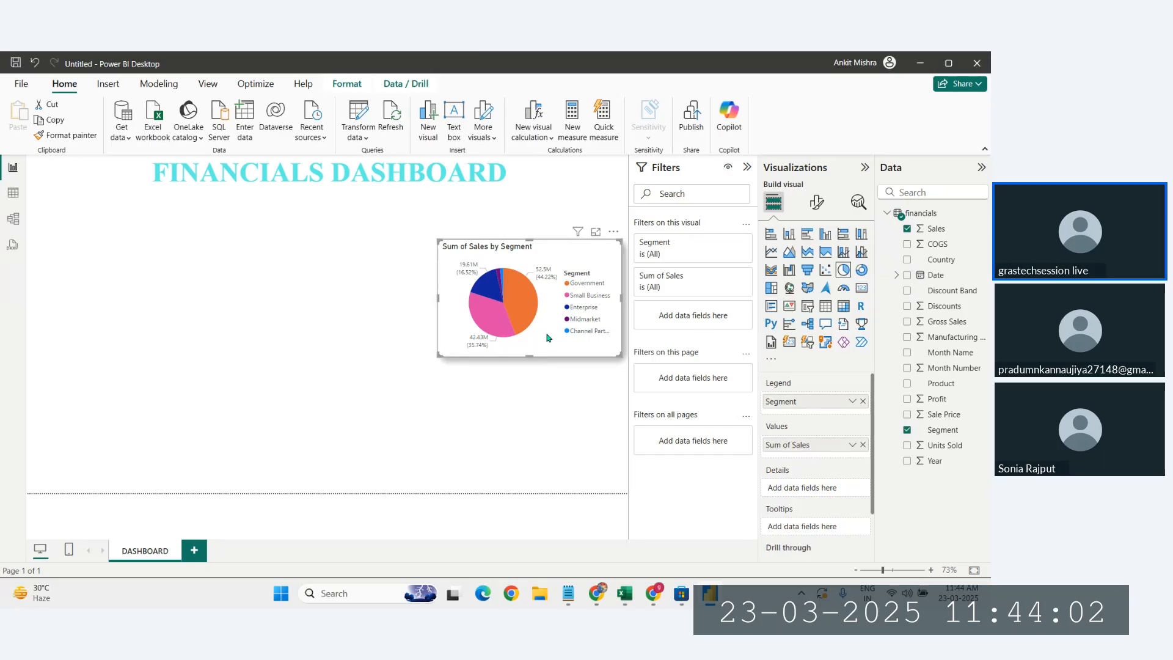
{"action": "left_click", "coordinate": [80, 136]}
{"action": "left_click", "coordinate": [149, 184]}
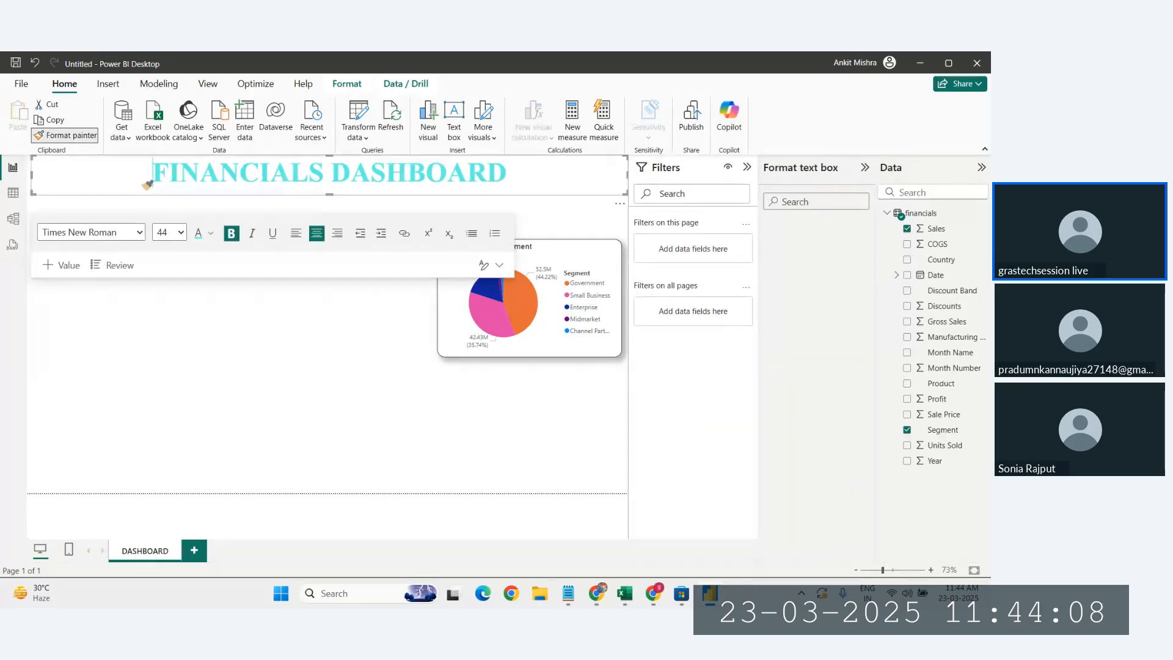
{"action": "left_click", "coordinate": [256, 284]}
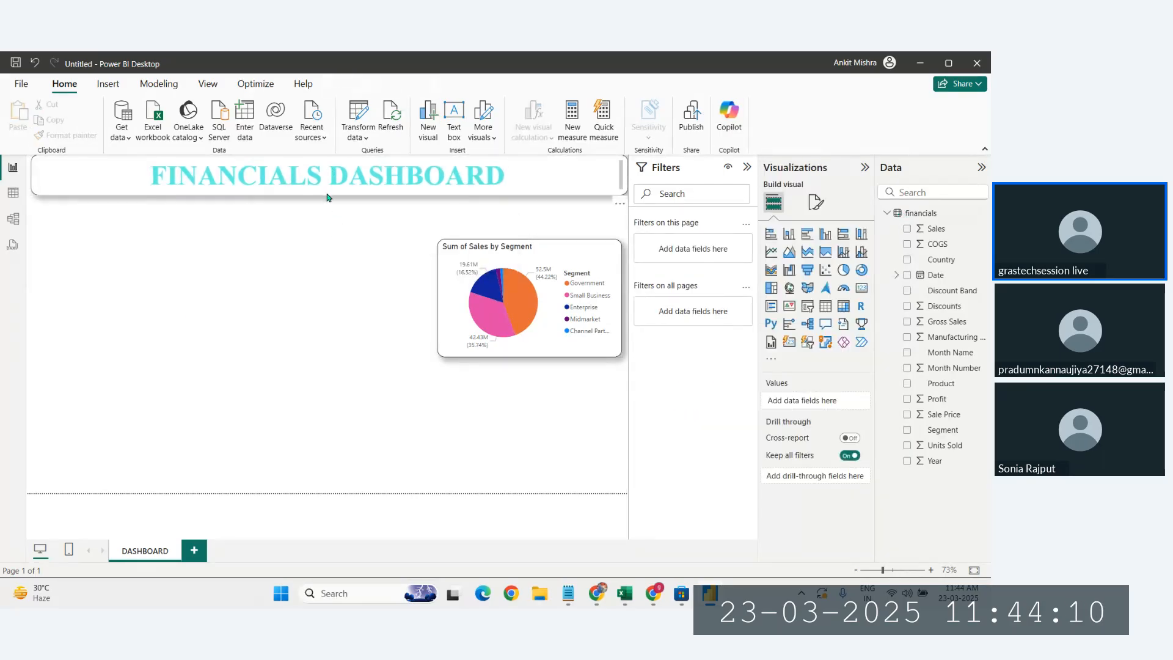
- Increase the height of the FINANCIALS DASHBOARD title box slightly by extending its lower edge
{"action": "left_click", "coordinate": [328, 197]}
{"action": "left_click_drag", "start_coordinate": [328, 197], "coordinate": [330, 203]}
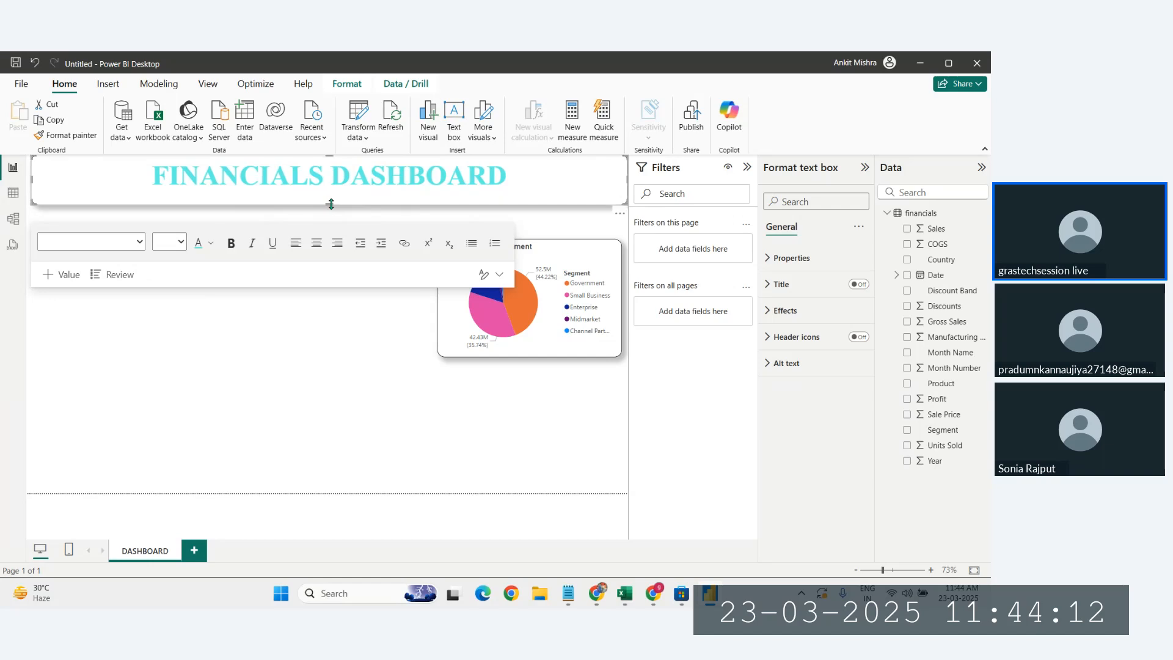
{"action": "left_click", "coordinate": [330, 342]}
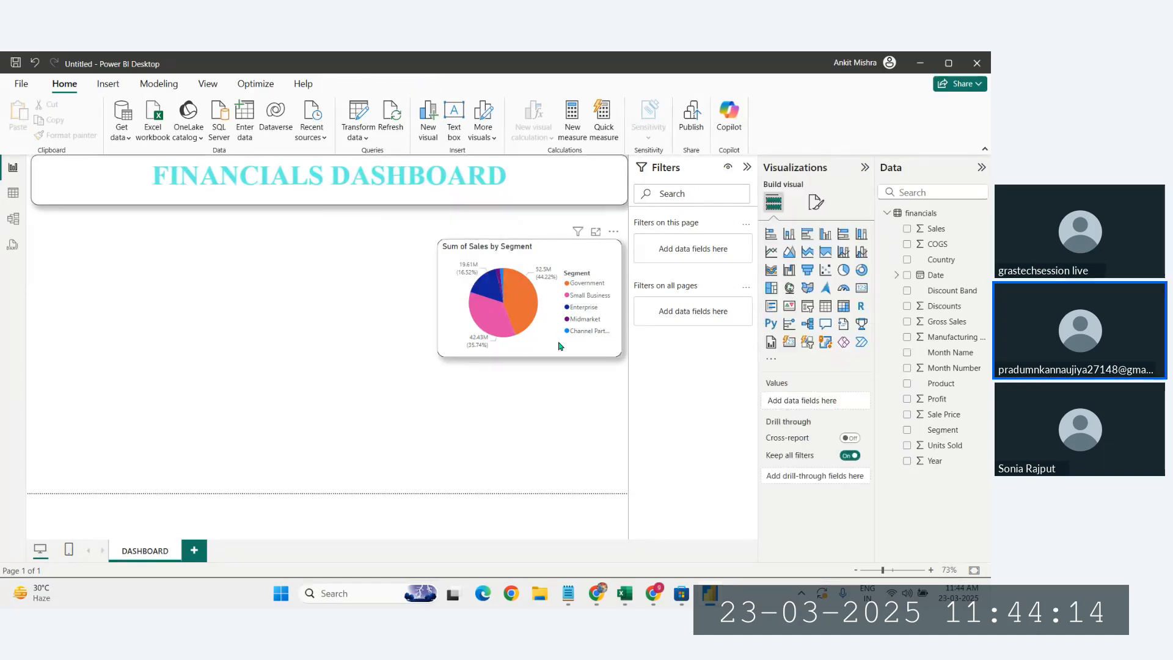
- Move the pie chart directly below the title box and fit its width against the page's right edge
{"action": "left_click_drag", "start_coordinate": [562, 343], "coordinate": [557, 310]}
{"action": "left_click_drag", "start_coordinate": [444, 324], "coordinate": [441, 327]}
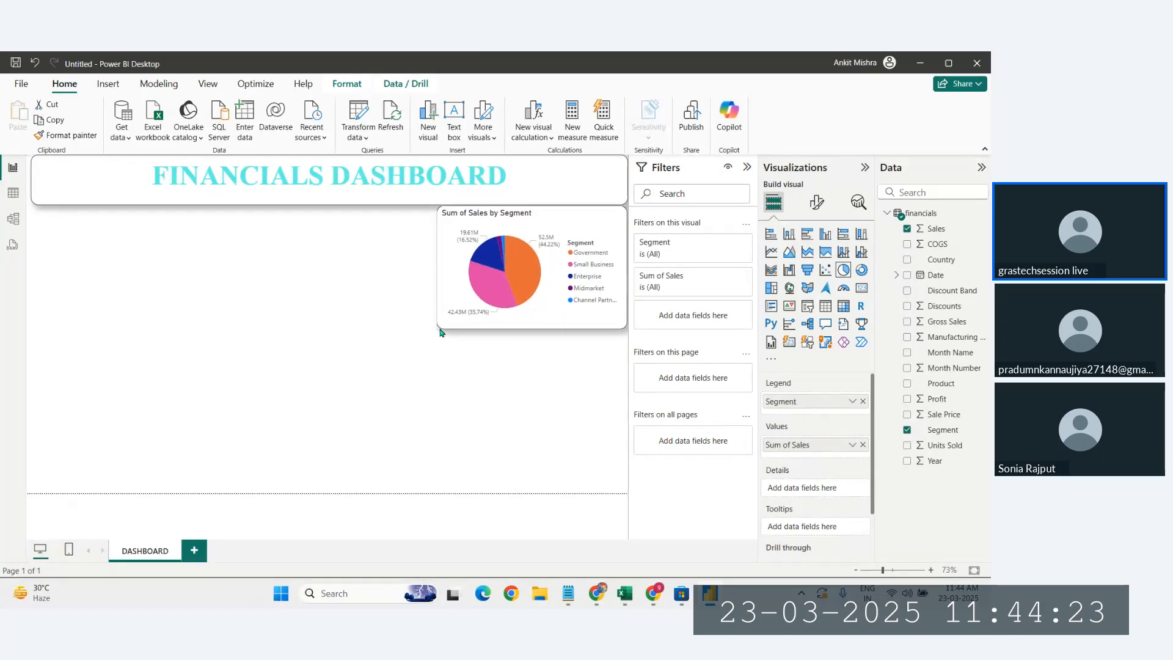
{"action": "left_click", "coordinate": [489, 380]}
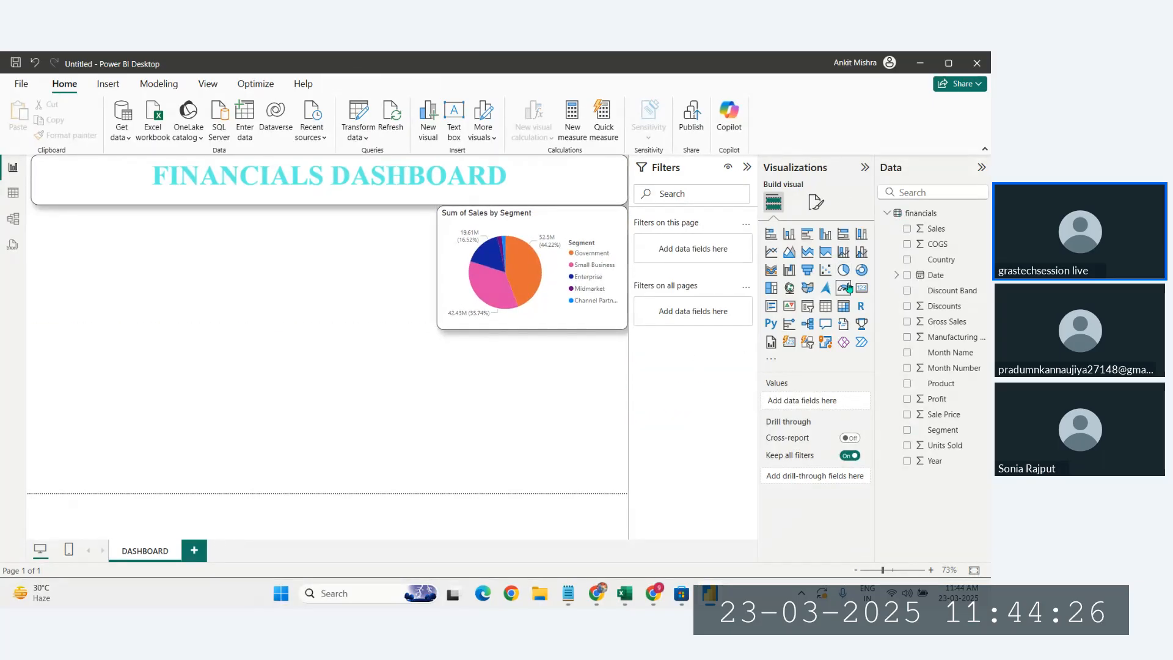
- Add a donut chart sized to fill the space below the pie chart, and adjust the edges where the two charts meet
{"action": "left_click", "coordinate": [861, 271]}
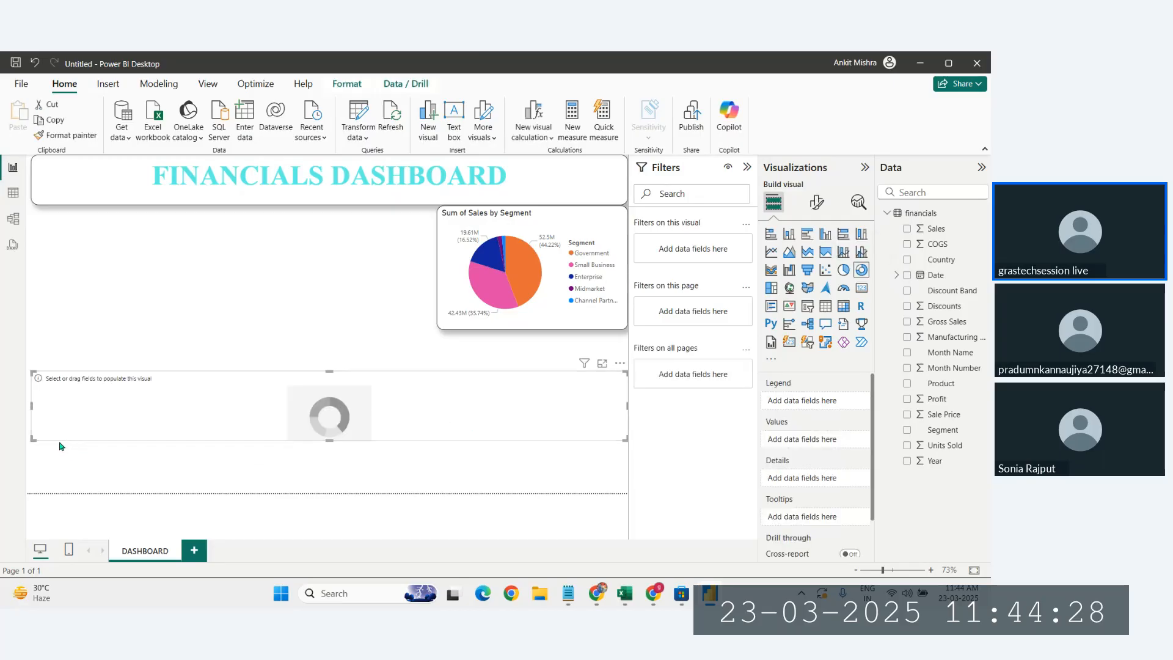
{"action": "left_click_drag", "start_coordinate": [30, 436], "coordinate": [440, 491]}
{"action": "left_click", "coordinate": [54, 432]}
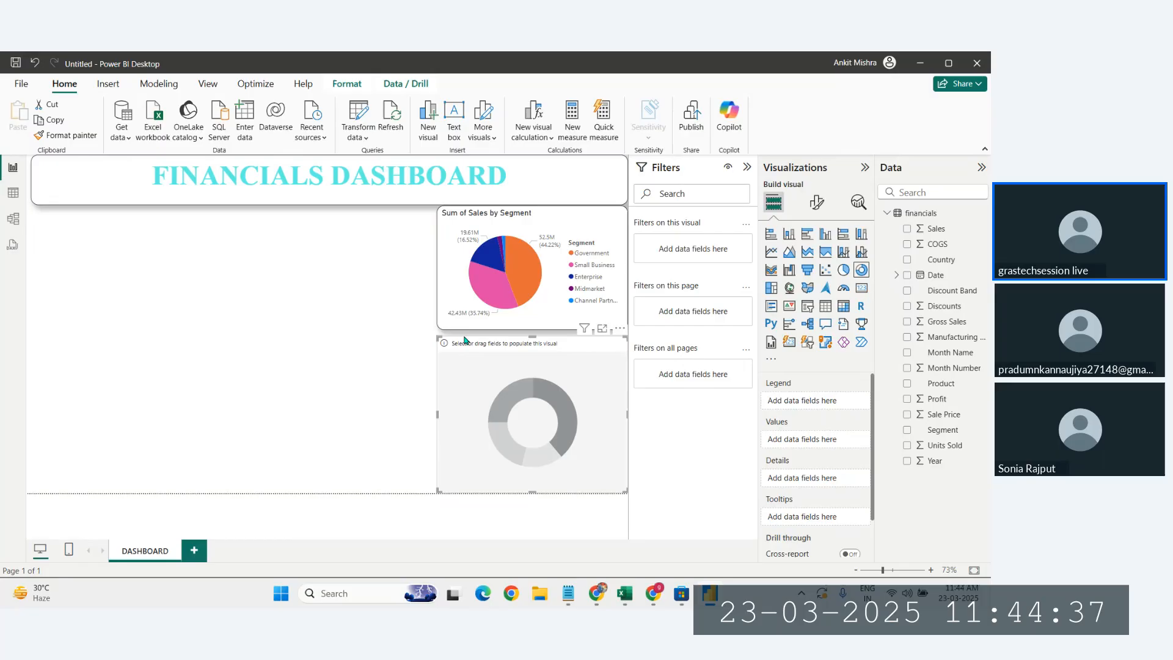
{"action": "left_click_drag", "start_coordinate": [539, 344], "coordinate": [536, 338]}
{"action": "left_click", "coordinate": [536, 328]}
{"action": "left_click", "coordinate": [556, 406]}
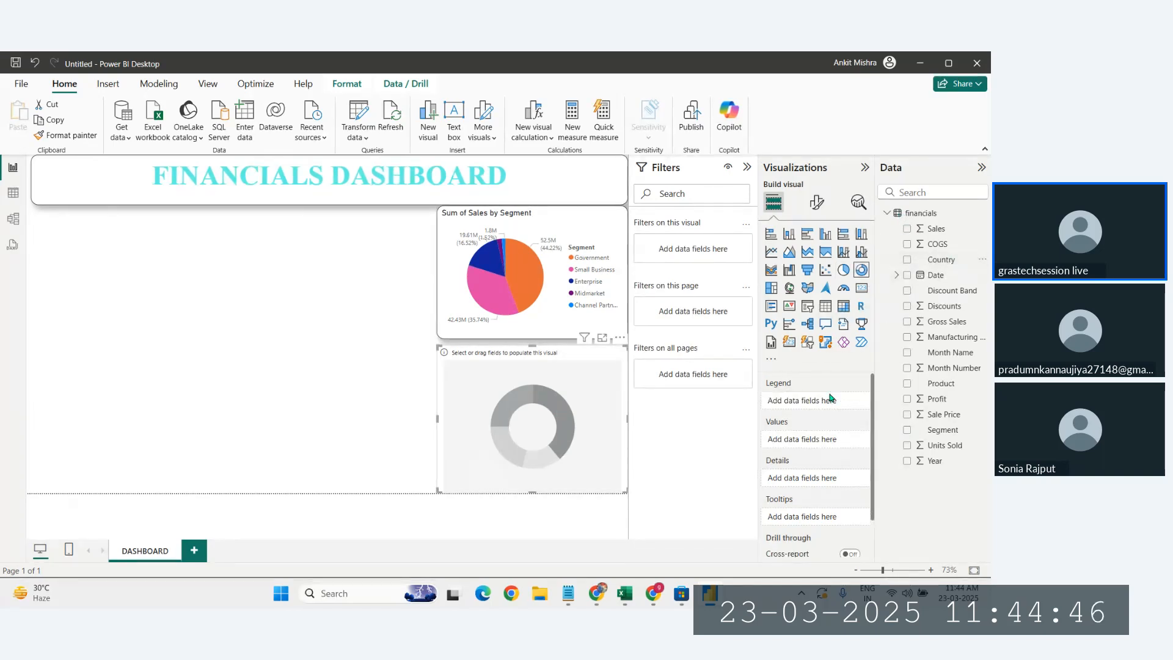
- Set Country as the donut chart's legend and Units Sold as its values
{"action": "left_click_drag", "start_coordinate": [941, 260], "coordinate": [825, 403]}
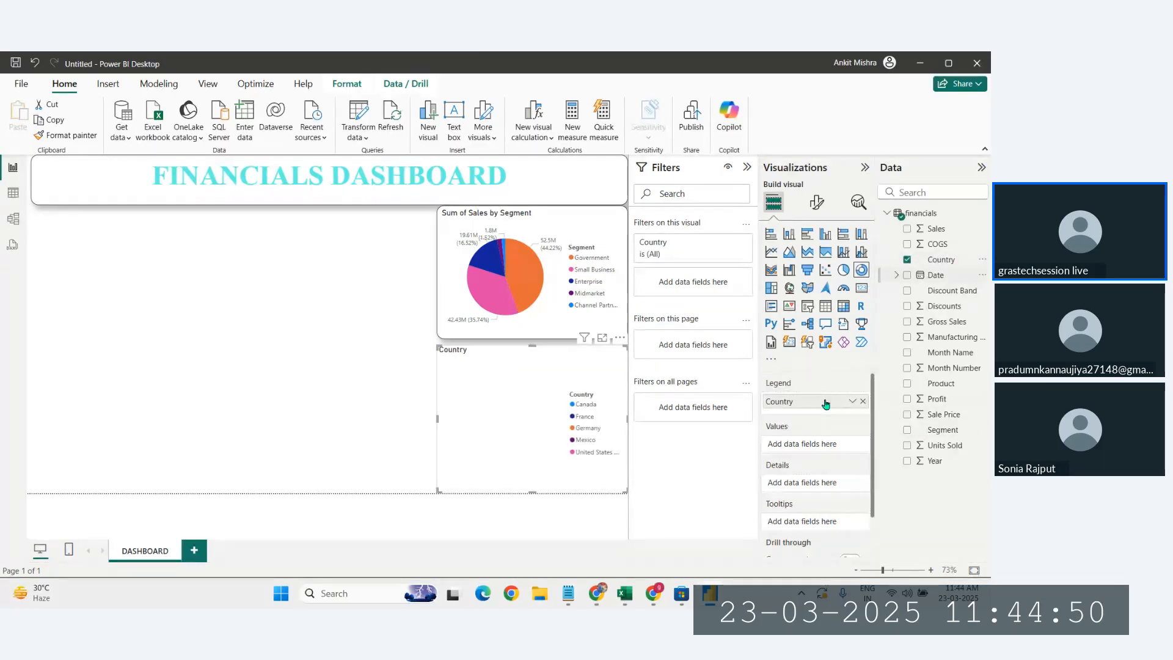
{"action": "left_click_drag", "start_coordinate": [956, 453], "coordinate": [829, 452]}
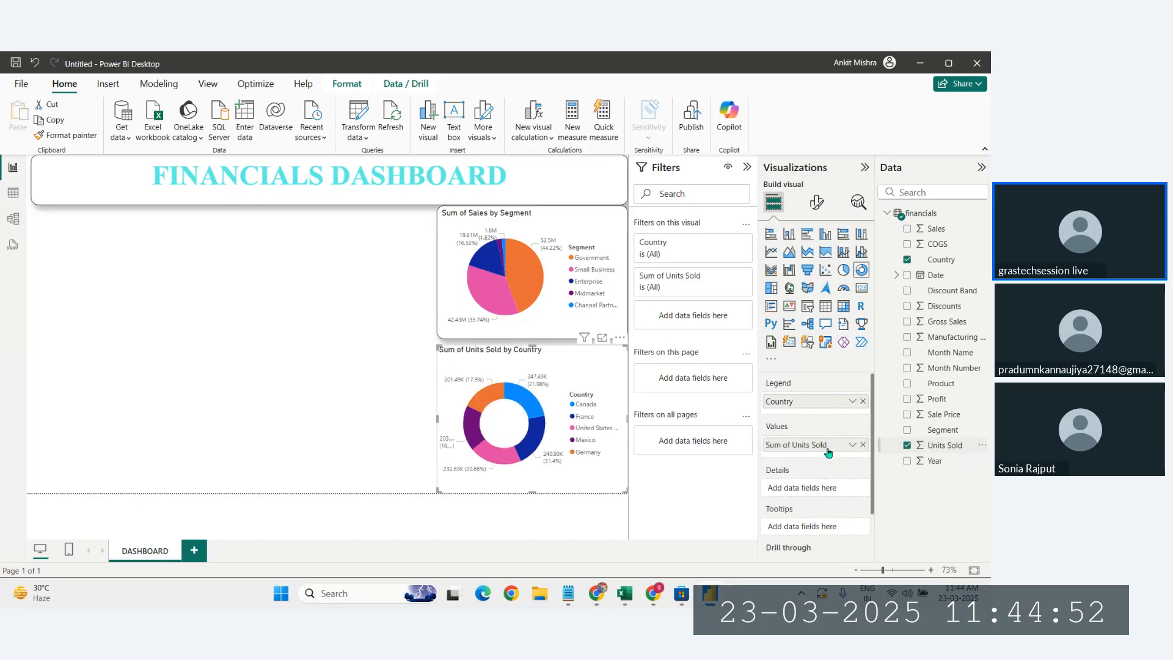
{"action": "left_click", "coordinate": [423, 458]}
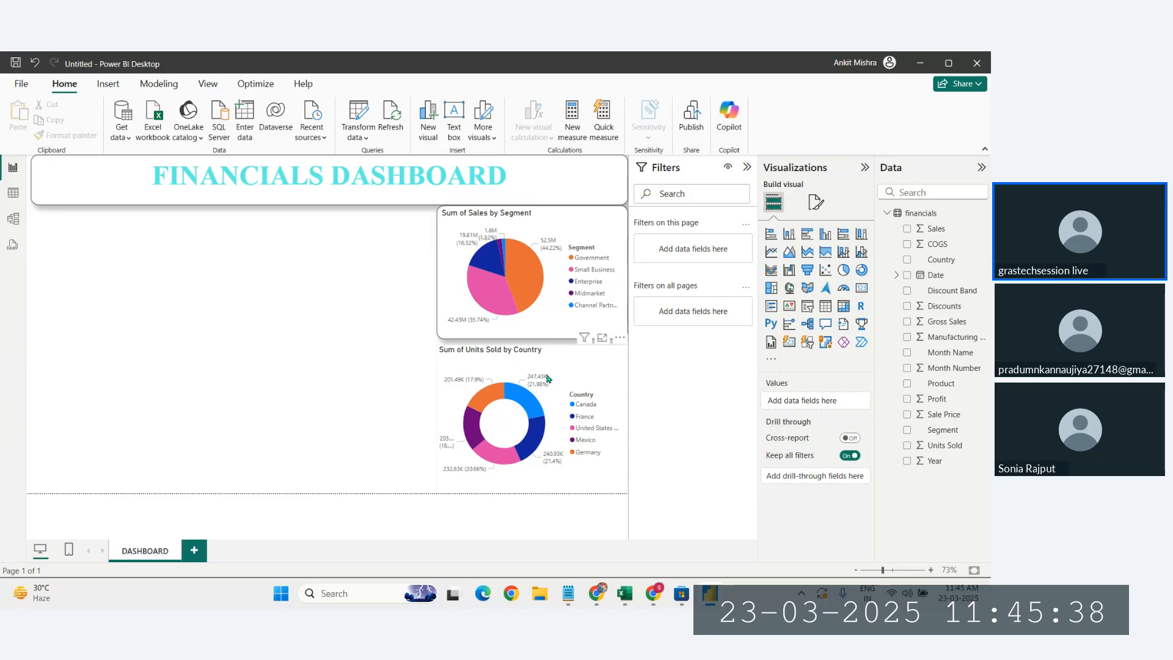
- Copy the pie chart's border and shadow formatting onto the donut chart with Format painter
{"action": "left_click", "coordinate": [552, 316]}
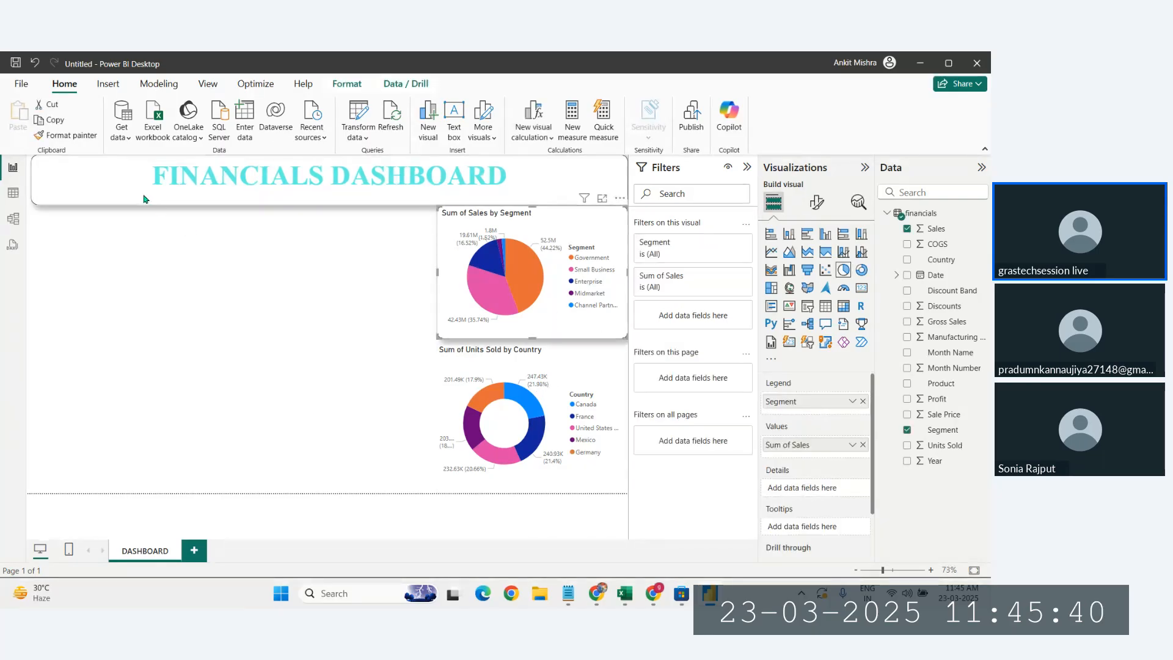
{"action": "left_click", "coordinate": [68, 135]}
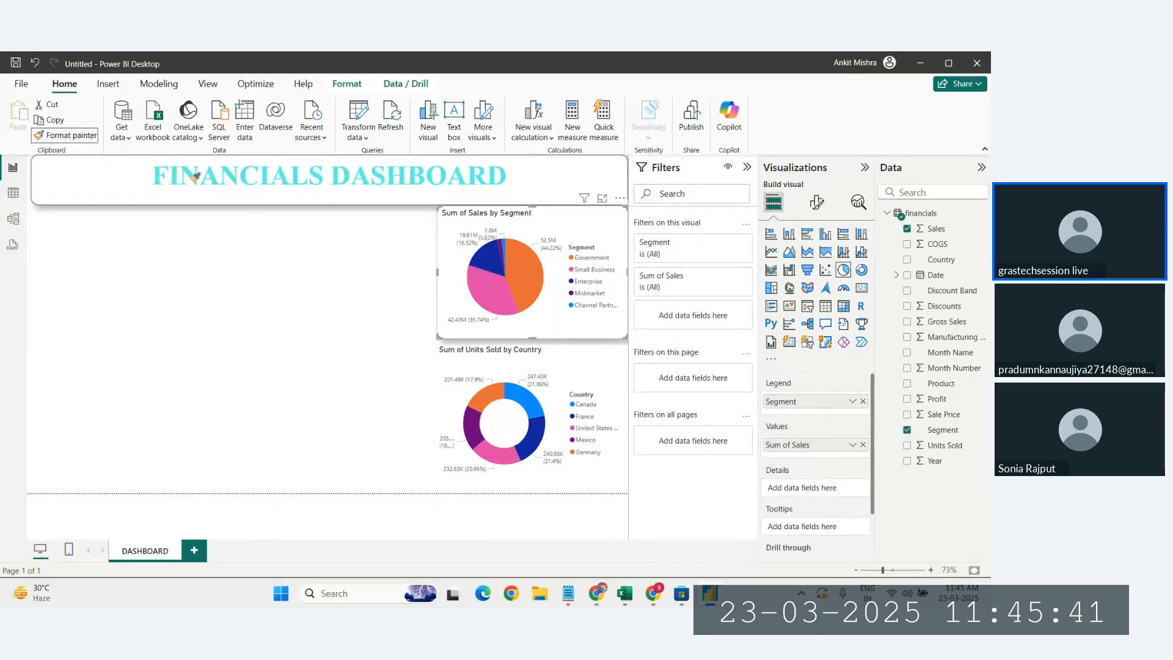
{"action": "left_click", "coordinate": [609, 396]}
{"action": "left_click", "coordinate": [359, 388]}
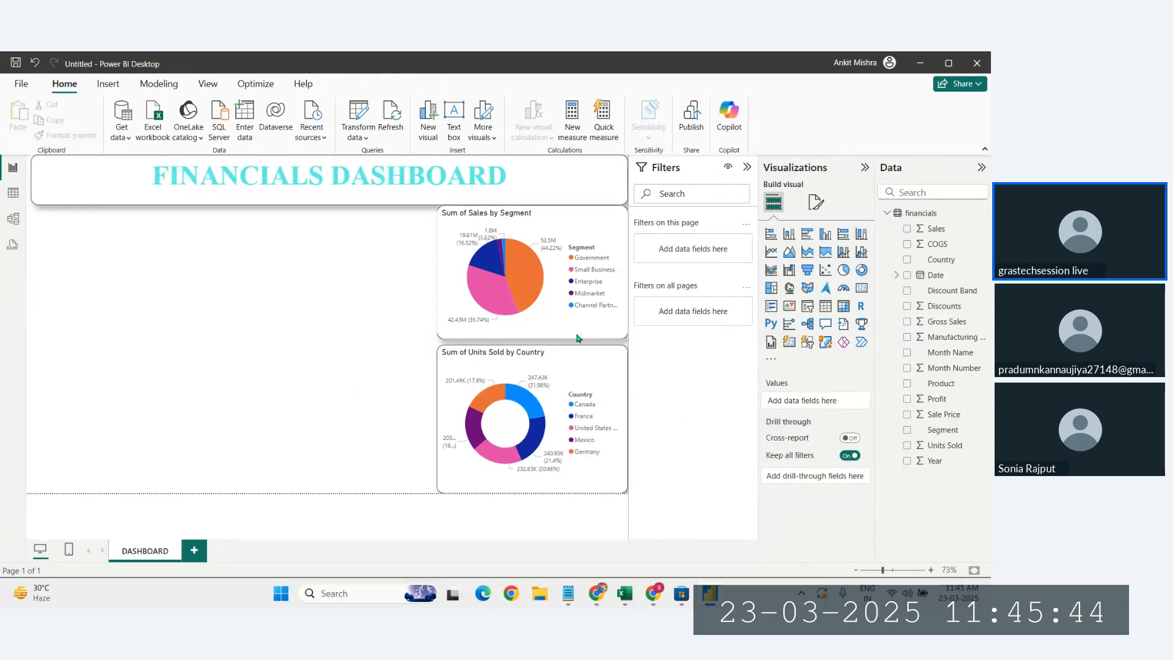
- Extend the pie chart's lower edge slightly and lower the donut chart's upper edge to leave a narrow gap between them
{"action": "left_click", "coordinate": [555, 326]}
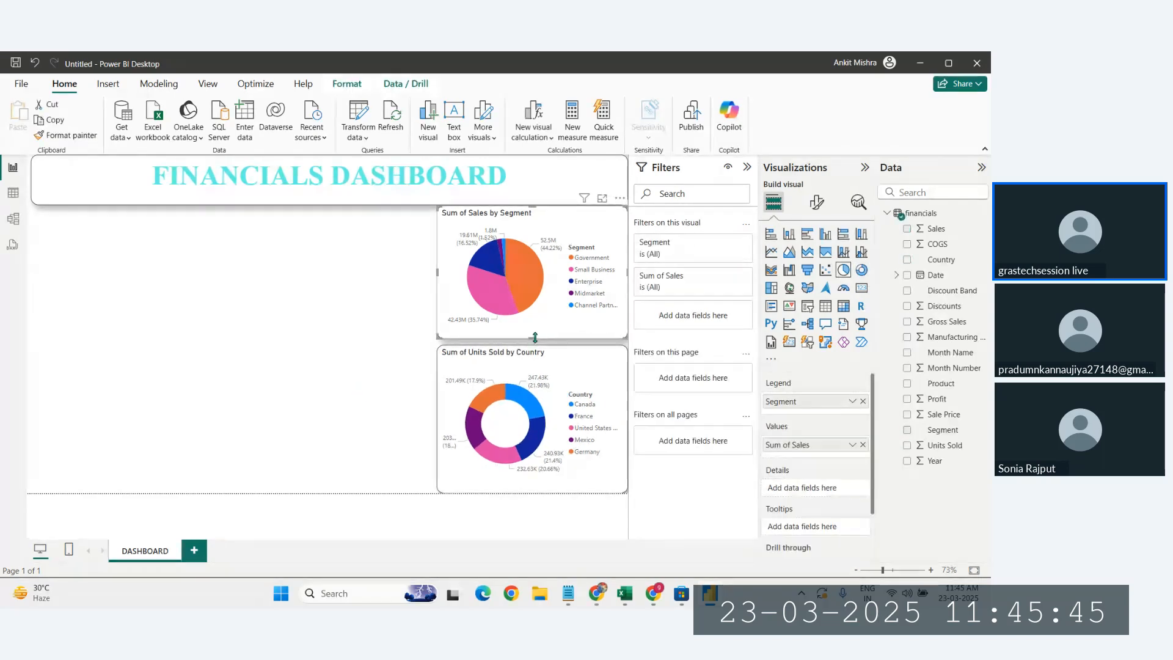
{"action": "left_click", "coordinate": [344, 390]}
{"action": "left_click", "coordinate": [550, 368]}
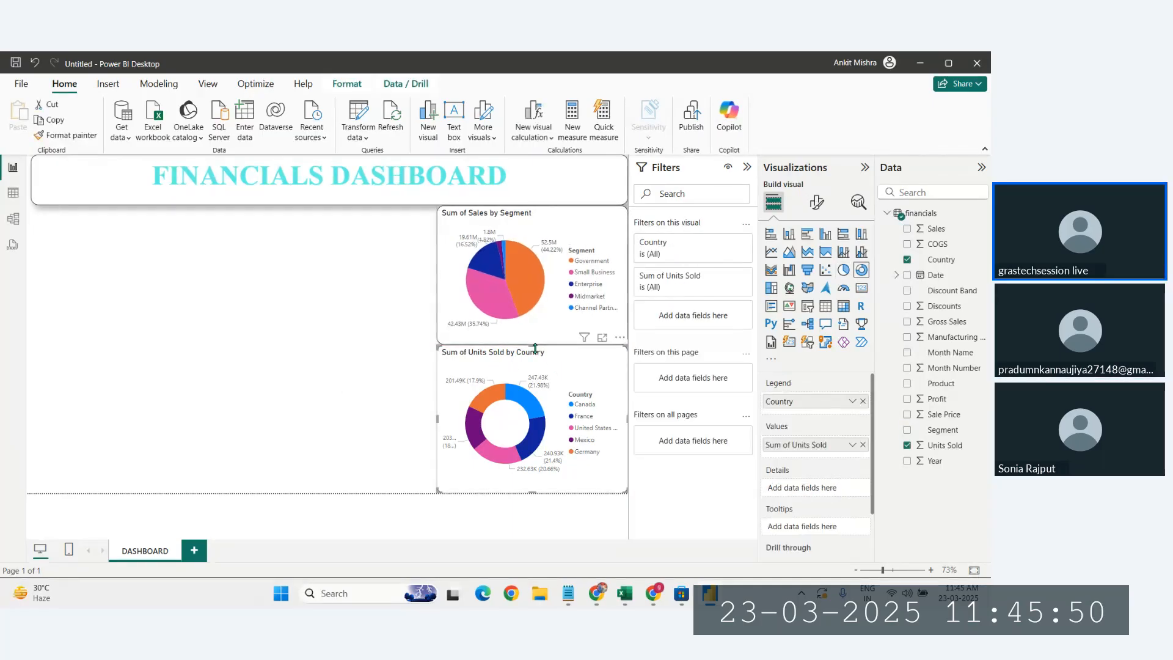
{"action": "left_click_drag", "start_coordinate": [535, 350], "coordinate": [535, 352]}
{"action": "key", "text": "ctrl+z"}
{"action": "left_click", "coordinate": [332, 369]}
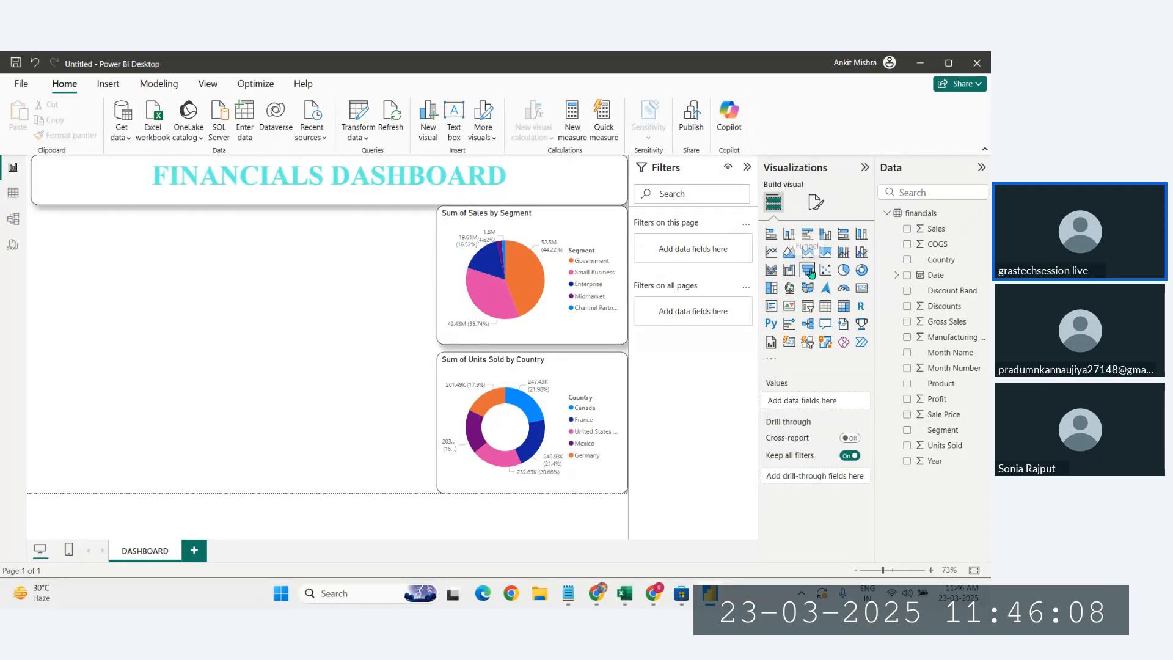
- Add a clustered column chart below the title and narrow it to about a third of the page's width
{"action": "left_click", "coordinate": [826, 238]}
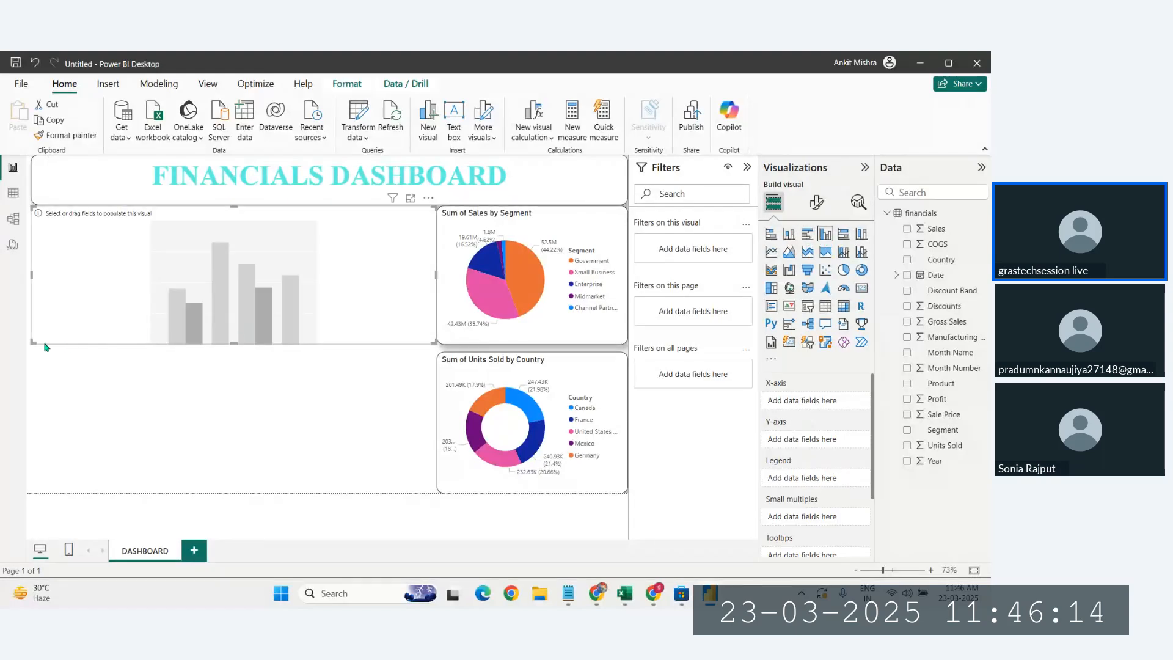
{"action": "left_click_drag", "start_coordinate": [35, 343], "coordinate": [31, 342]}
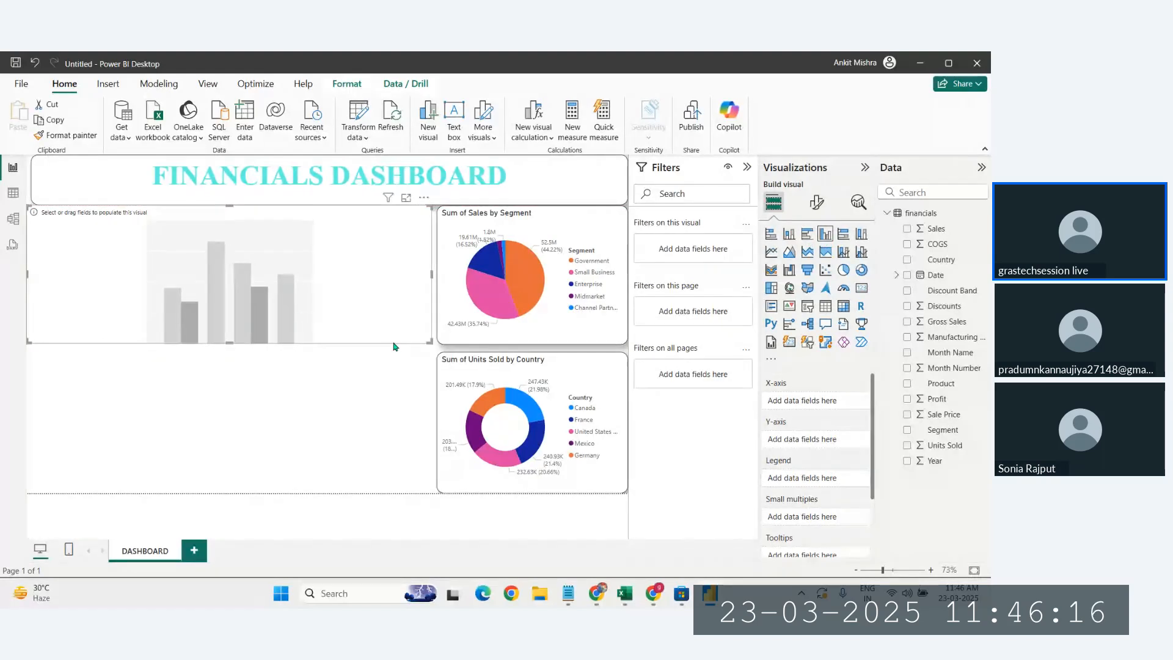
{"action": "left_click_drag", "start_coordinate": [431, 343], "coordinate": [242, 362]}
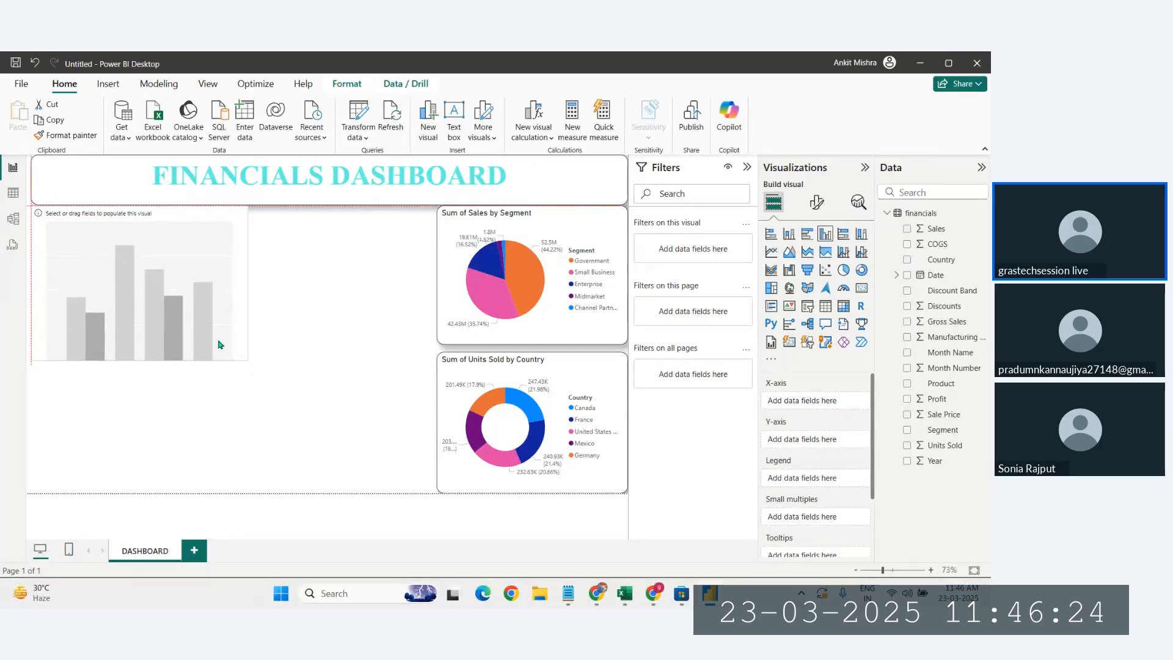
- Extend the title box to the page's left edge so it lines up with the column chart
{"action": "left_click", "coordinate": [56, 185]}
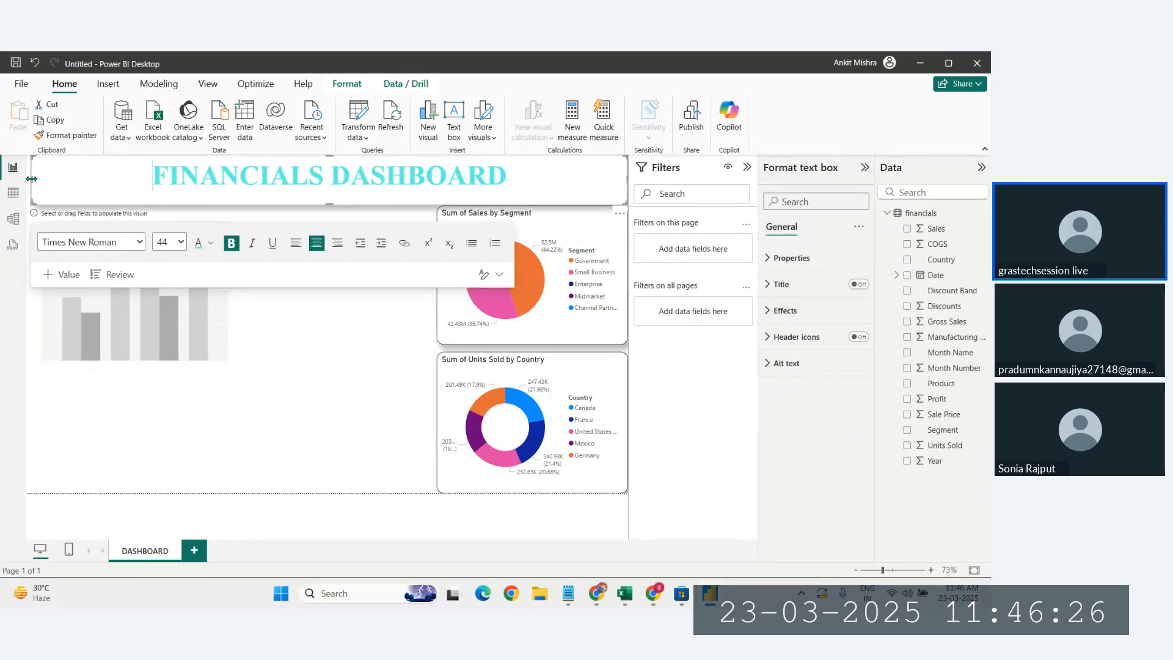
{"action": "left_click_drag", "start_coordinate": [32, 179], "coordinate": [26, 178]}
{"action": "left_click", "coordinate": [231, 332]}
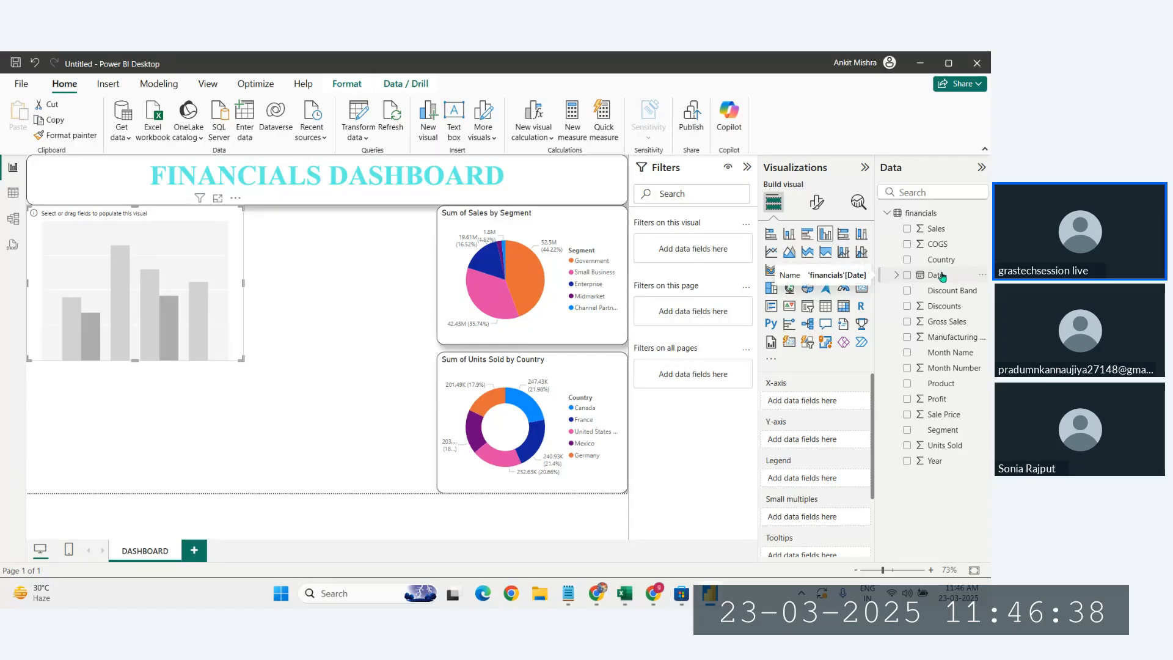
- Set Date as the column chart's x-axis and Sales as its y-axis, and switch the date hierarchy to the quarter level
{"action": "left_click_drag", "start_coordinate": [931, 289], "coordinate": [819, 396]}
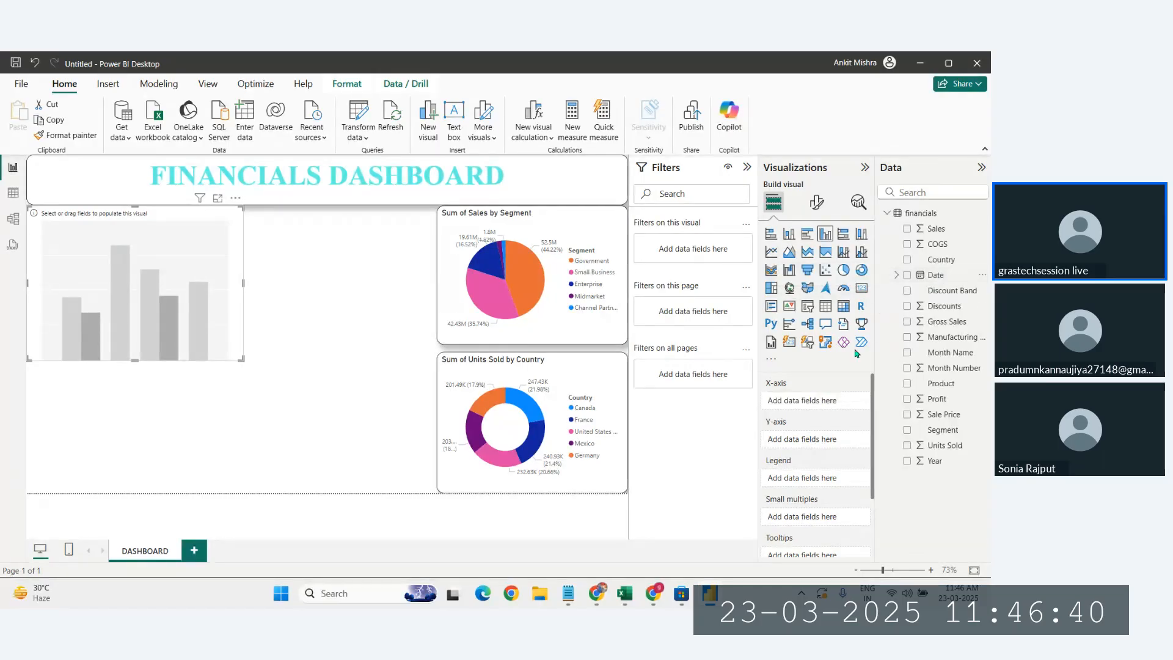
{"action": "left_click_drag", "start_coordinate": [909, 294], "coordinate": [796, 405]}
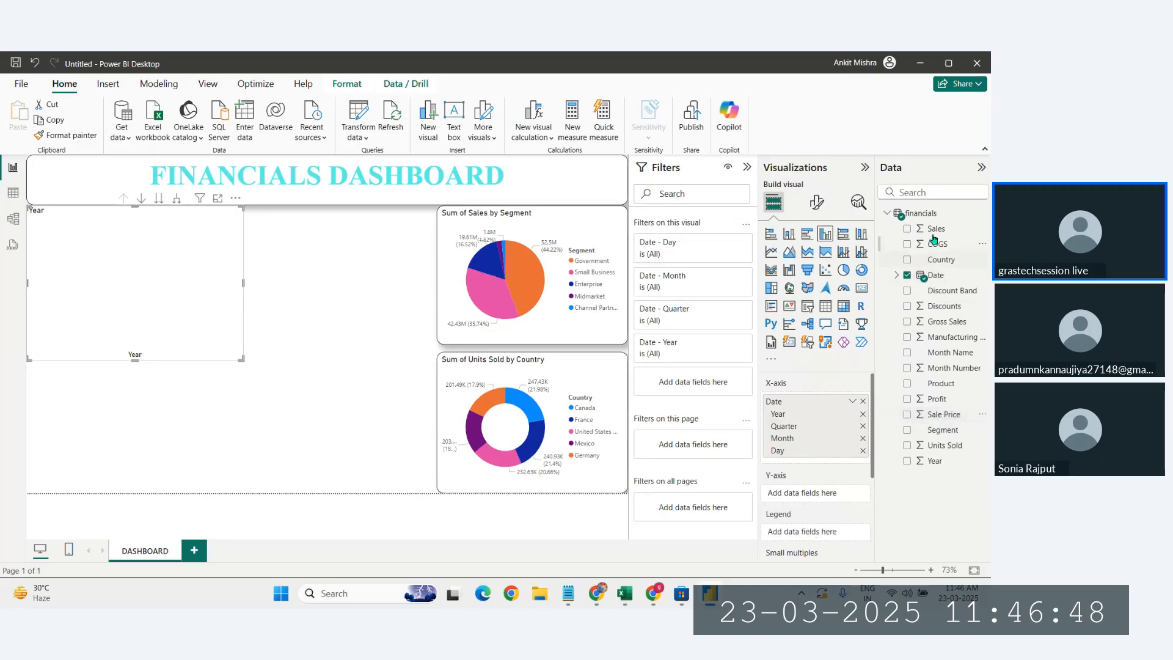
{"action": "left_click_drag", "start_coordinate": [934, 229], "coordinate": [801, 492]}
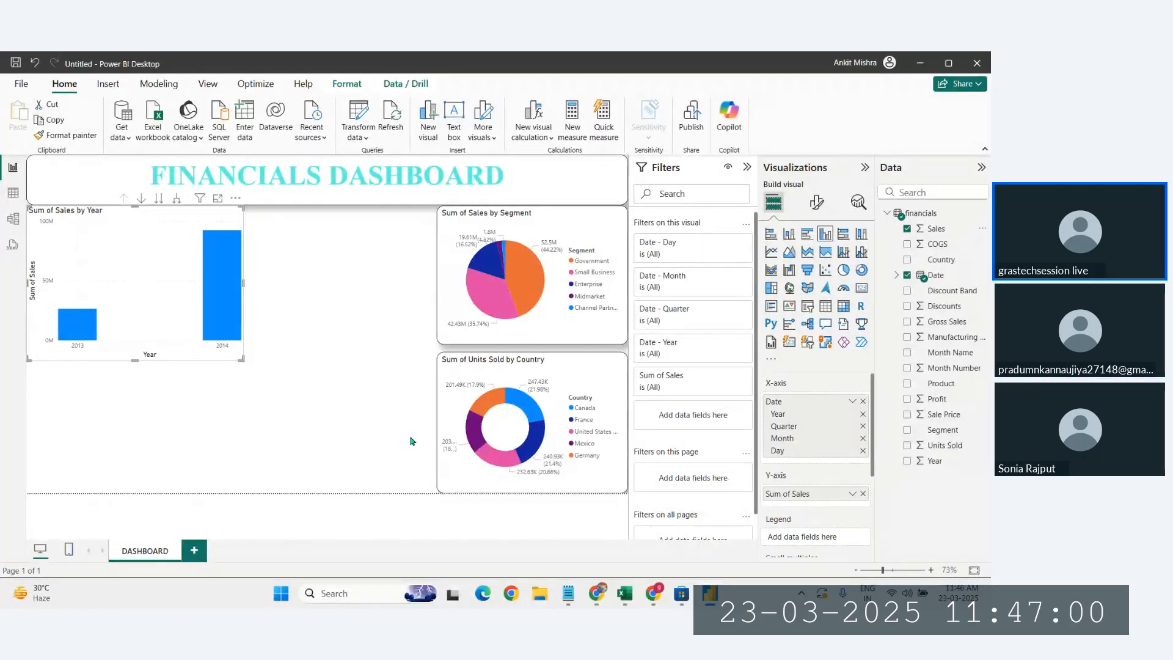
{"action": "left_click", "coordinate": [160, 199]}
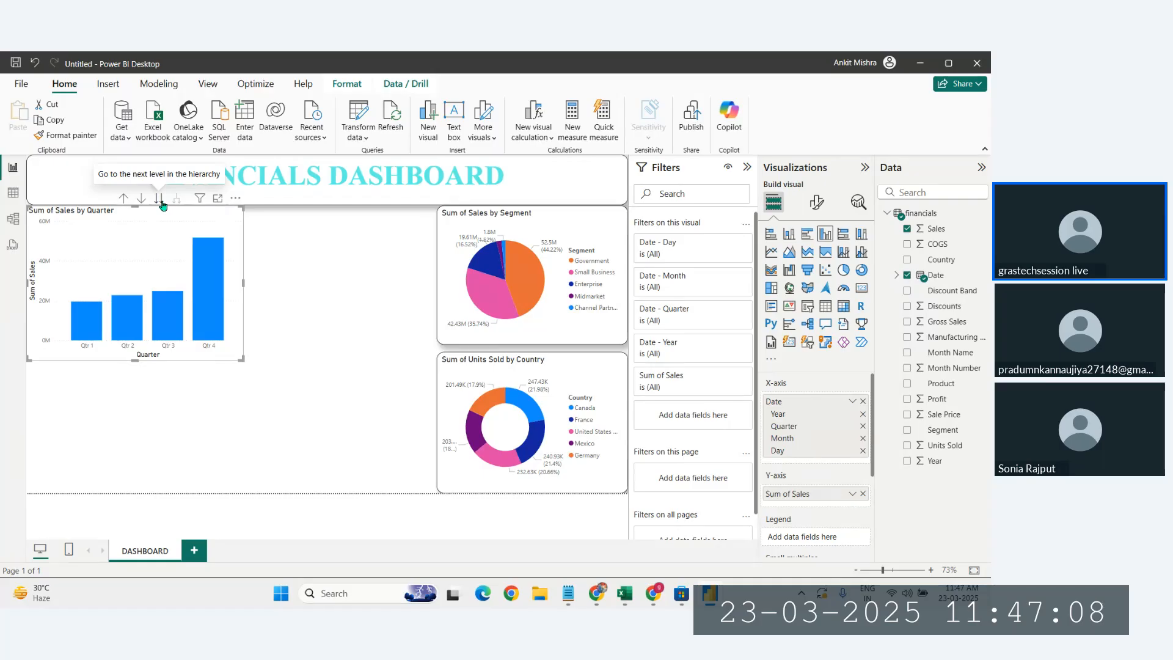
- Switch the sales column chart to the month level, enlarge it slightly and offset it from the title box and page edge
{"action": "left_click", "coordinate": [160, 199]}
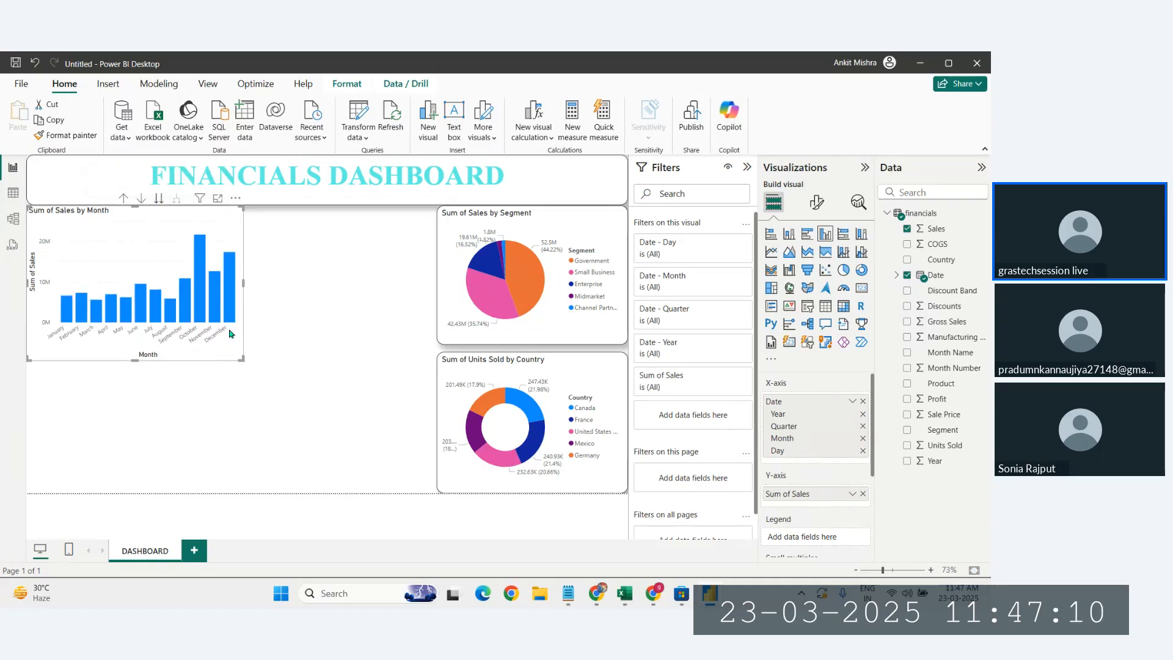
{"action": "left_click_drag", "start_coordinate": [238, 360], "coordinate": [263, 369]}
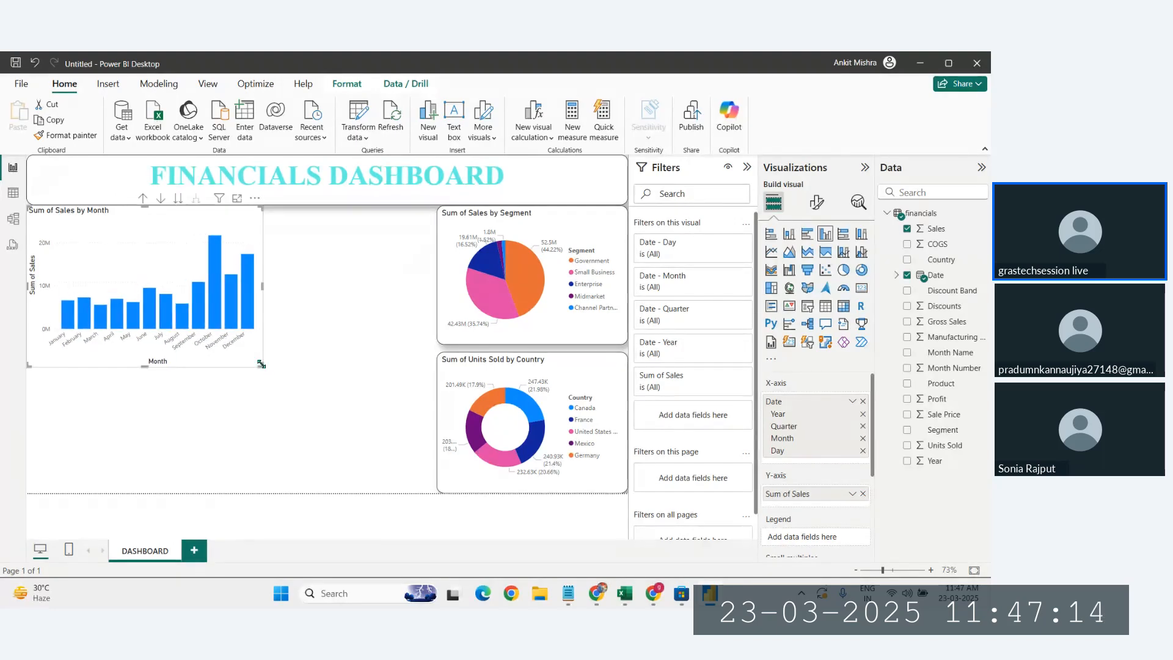
{"action": "left_click_drag", "start_coordinate": [244, 224], "coordinate": [249, 229]}
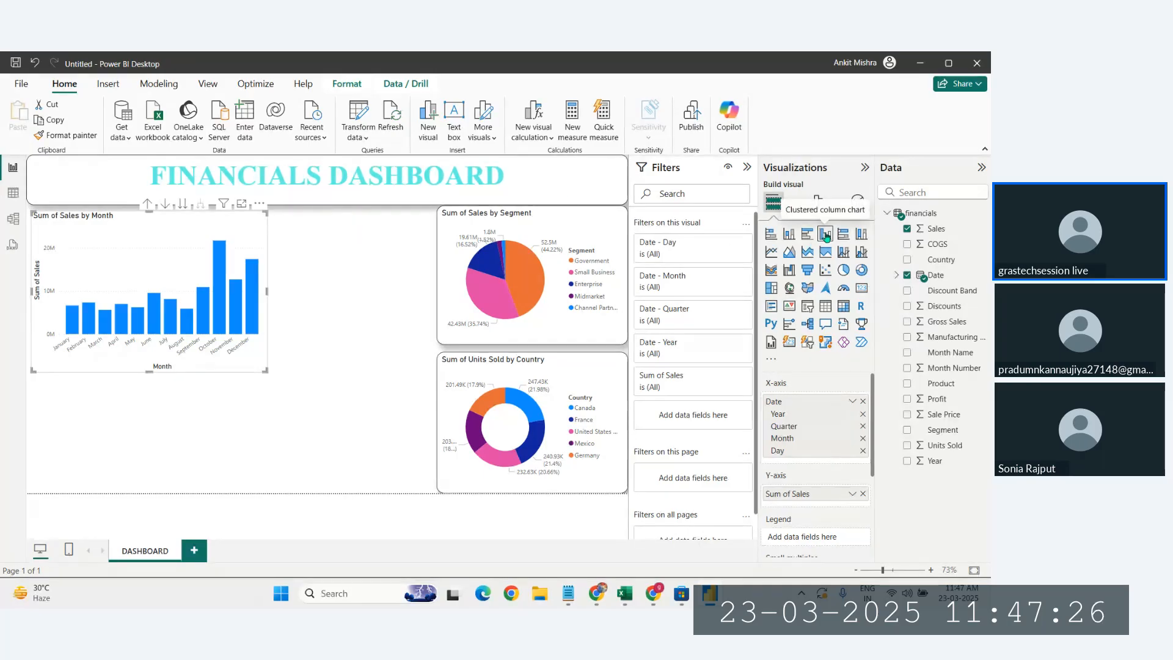
- Convert the monthly sales column chart into a line chart, comparing both chart types before keeping the line version
{"action": "left_click", "coordinate": [772, 254]}
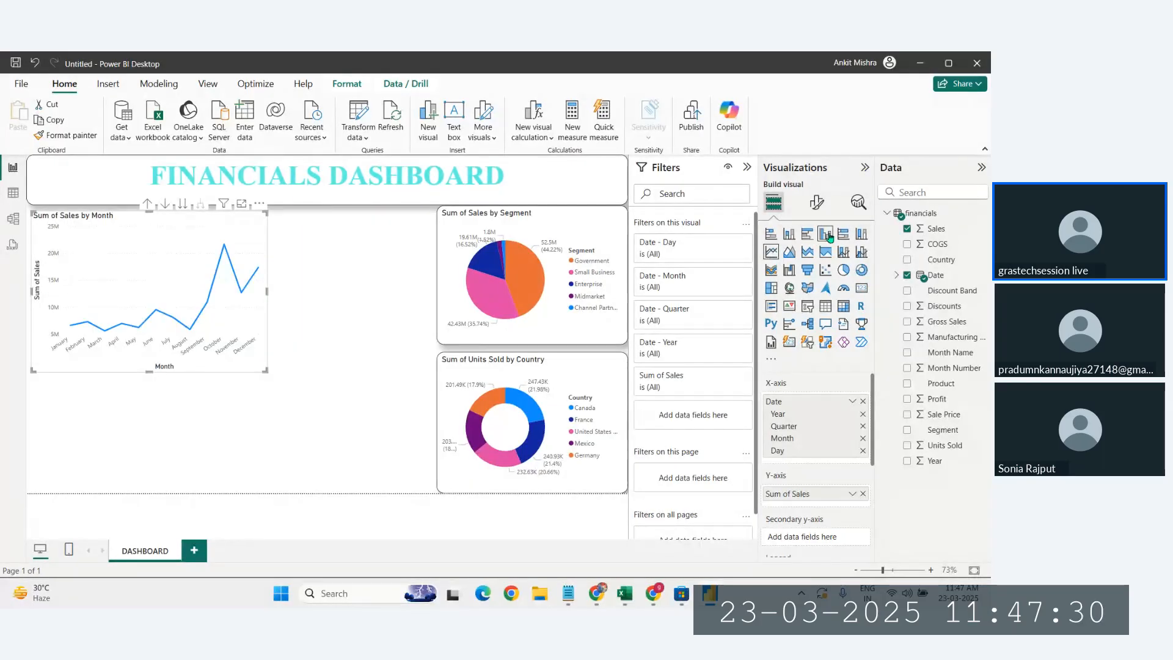
{"action": "left_click", "coordinate": [826, 237]}
{"action": "left_click", "coordinate": [773, 253]}
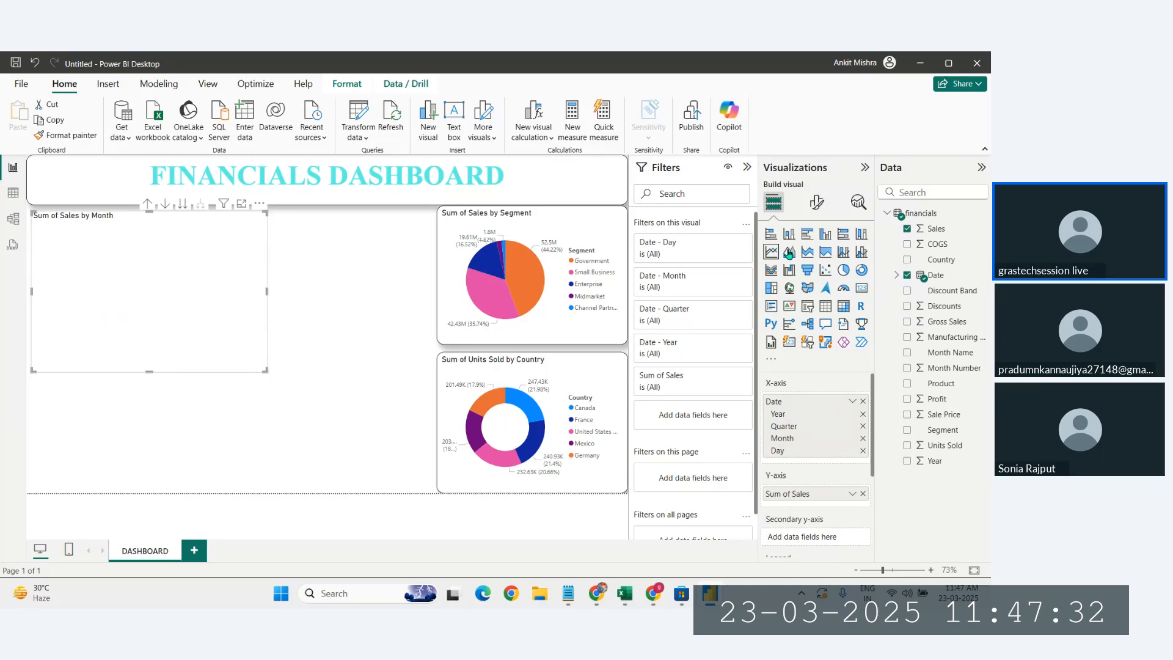
{"action": "left_click", "coordinate": [825, 234]}
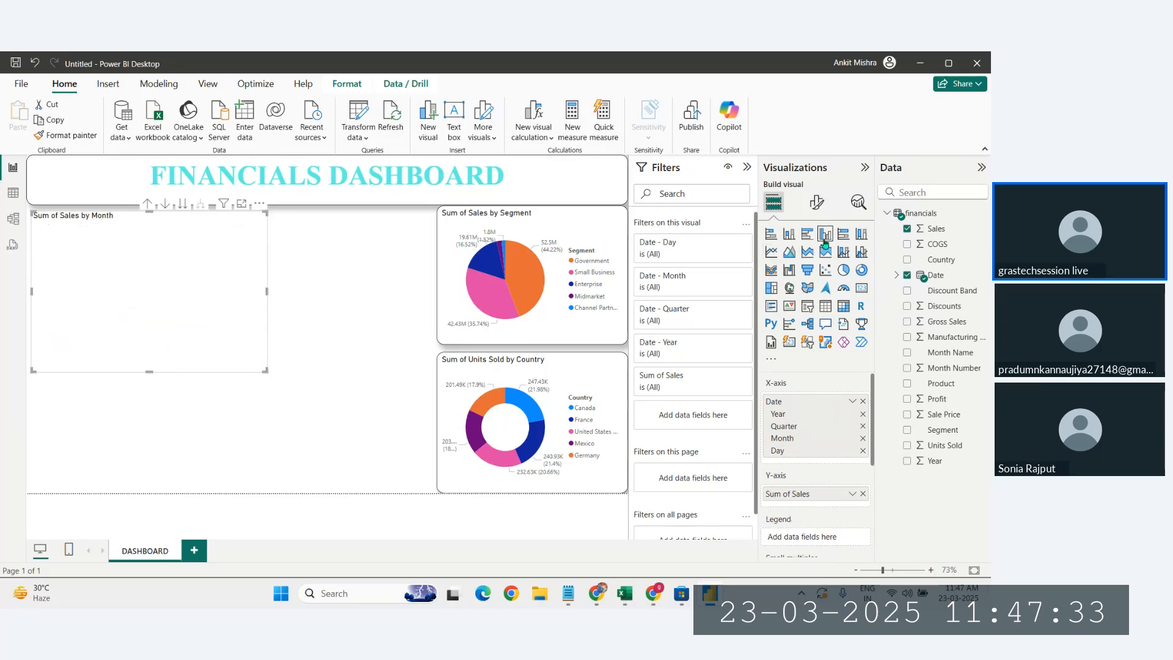
{"action": "left_click", "coordinate": [772, 253]}
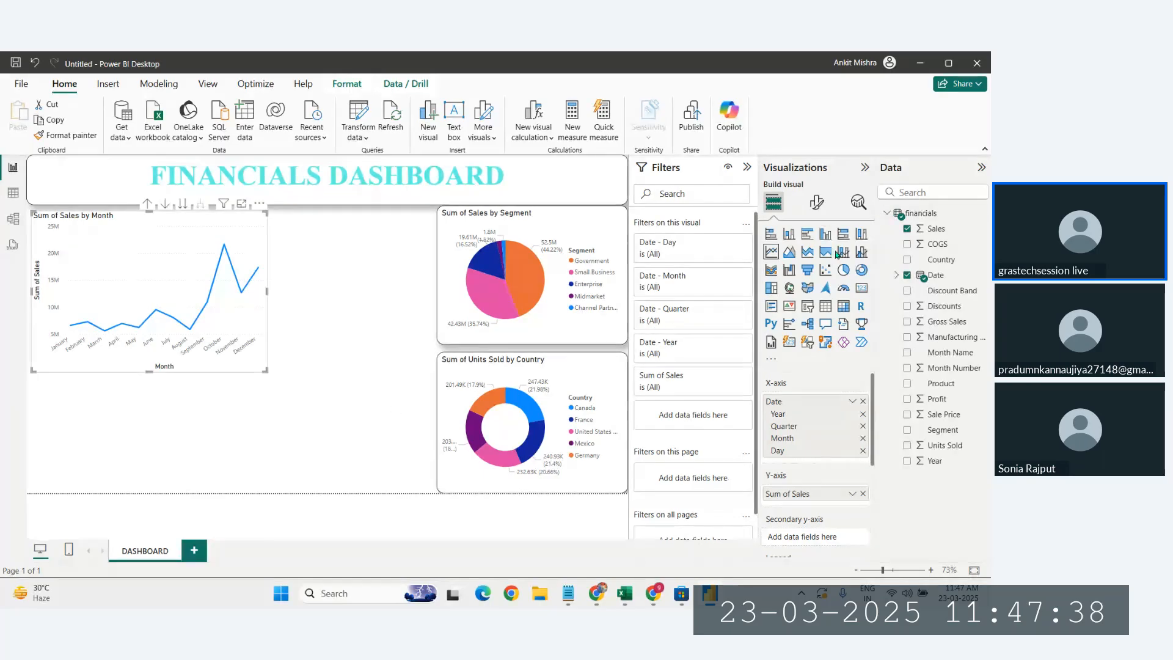
{"action": "left_click", "coordinate": [342, 395]}
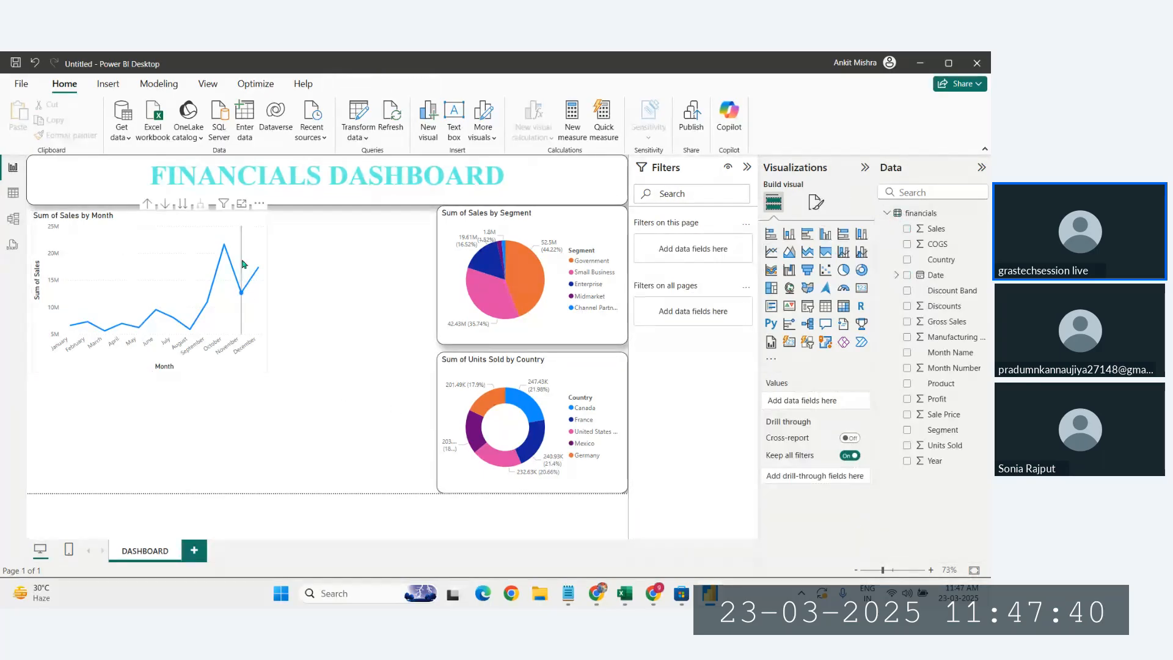
- Try the units-sold-by-country donut chart as a pie chart and switch it back to a donut chart
{"action": "left_click", "coordinate": [579, 394]}
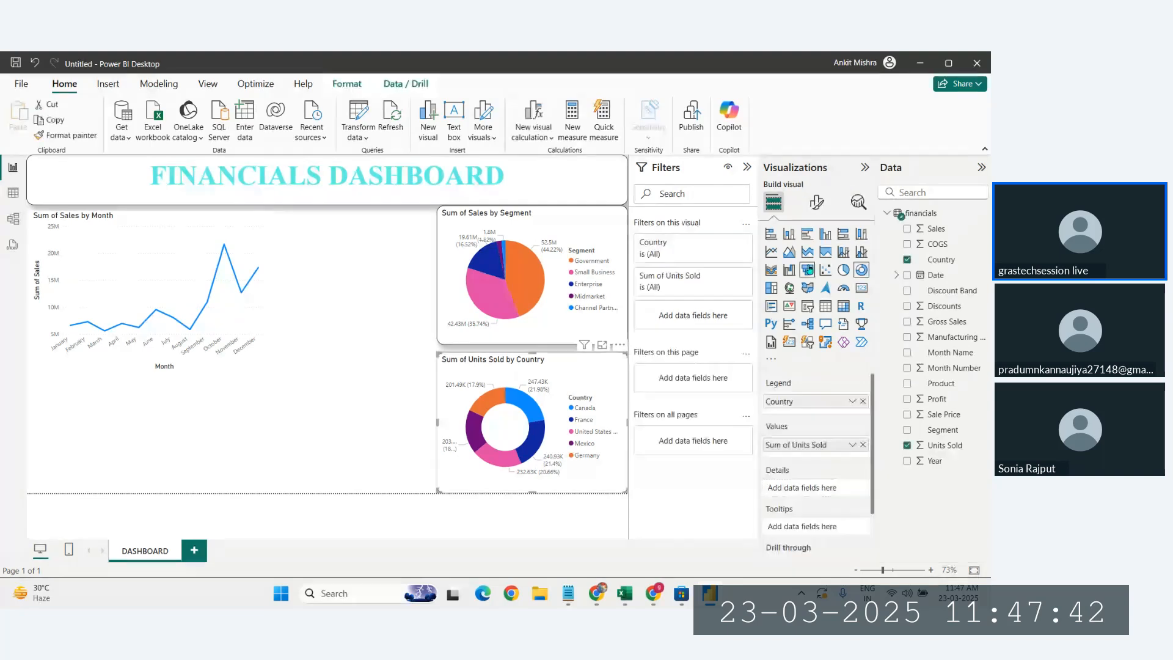
{"action": "left_click", "coordinate": [843, 270]}
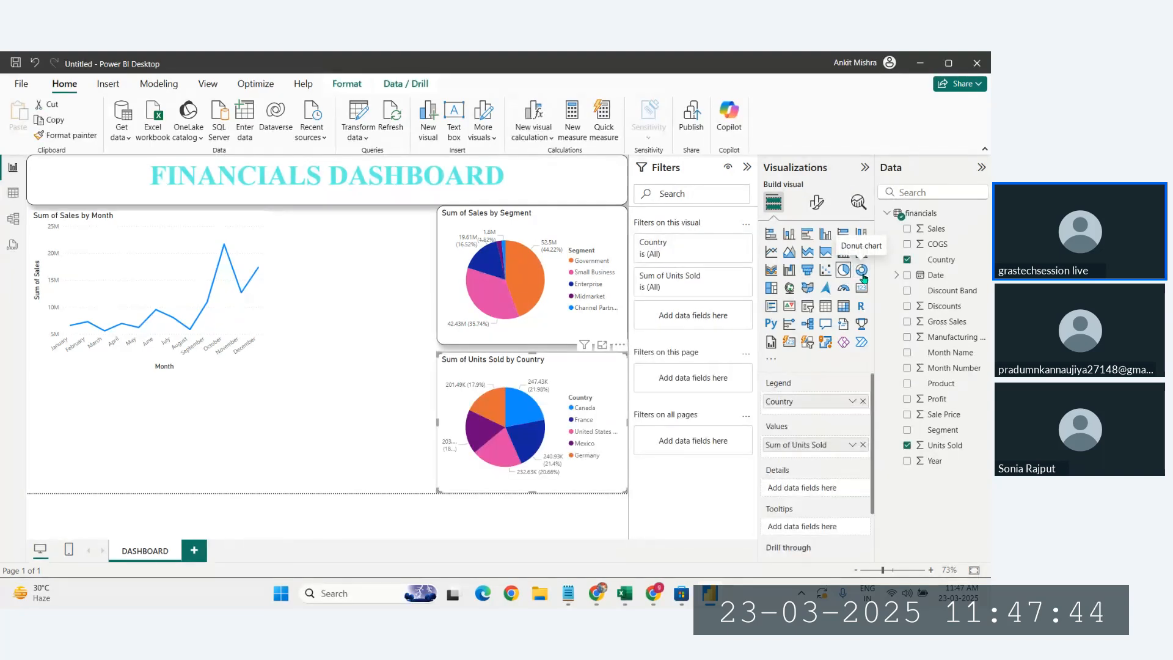
{"action": "left_click", "coordinate": [862, 272]}
{"action": "left_click", "coordinate": [328, 389]}
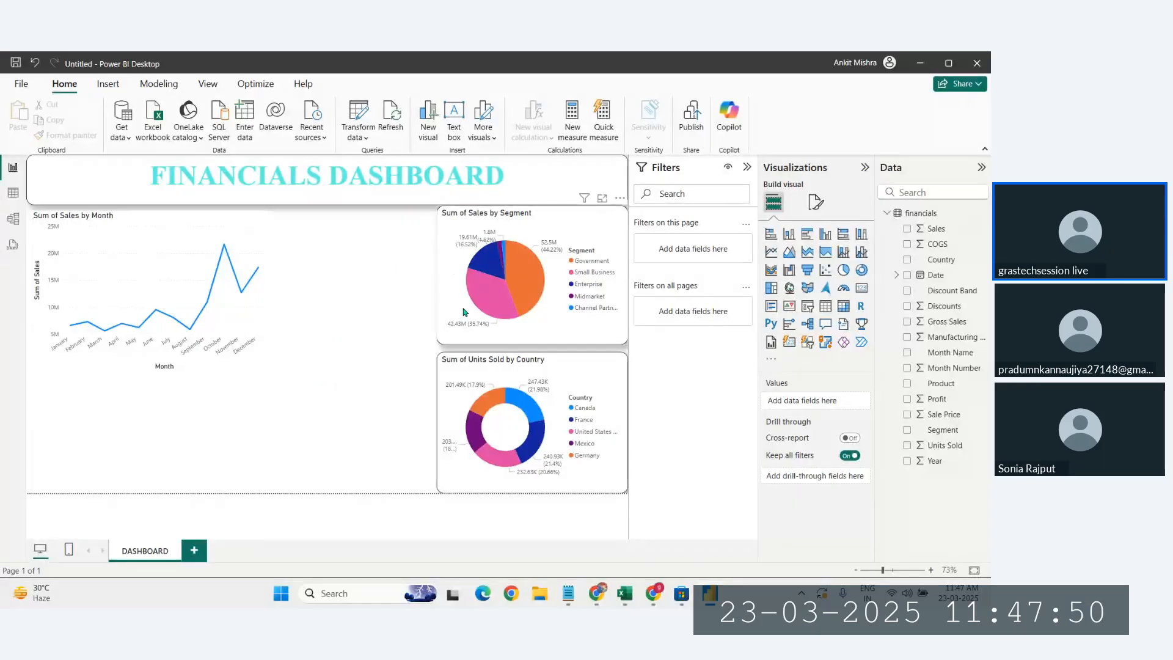
- Copy the formatting of the sales-by-segment pie chart onto the monthly sales line chart with Format painter
{"action": "left_click", "coordinate": [526, 287]}
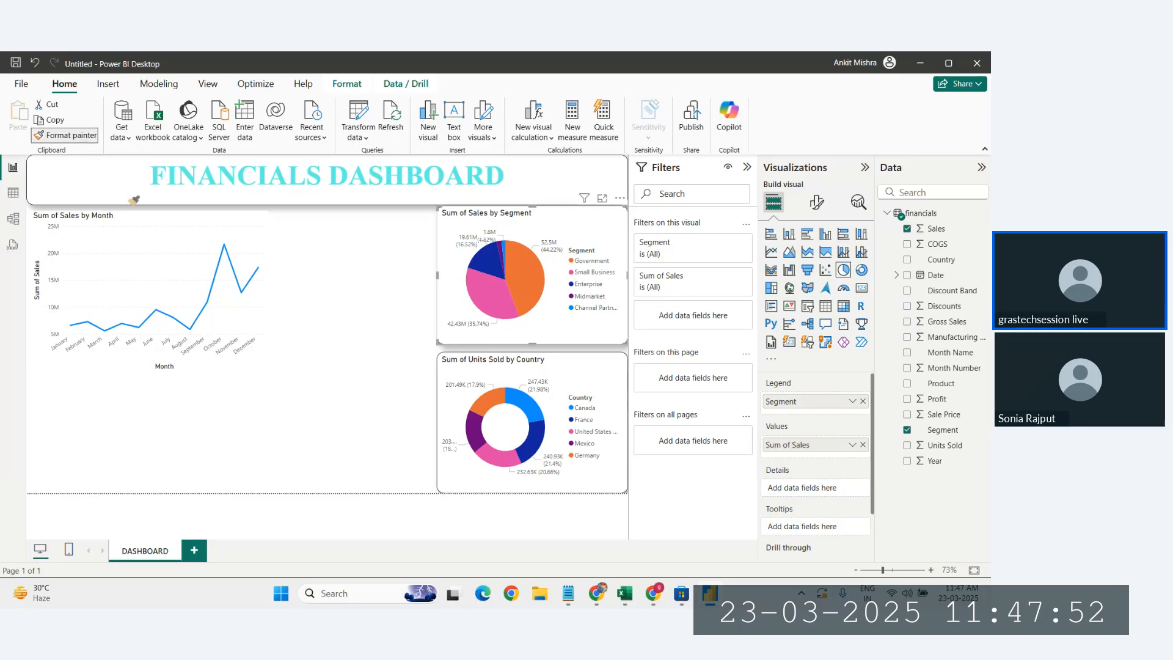
{"action": "left_click", "coordinate": [166, 282]}
{"action": "left_click", "coordinate": [304, 346]}
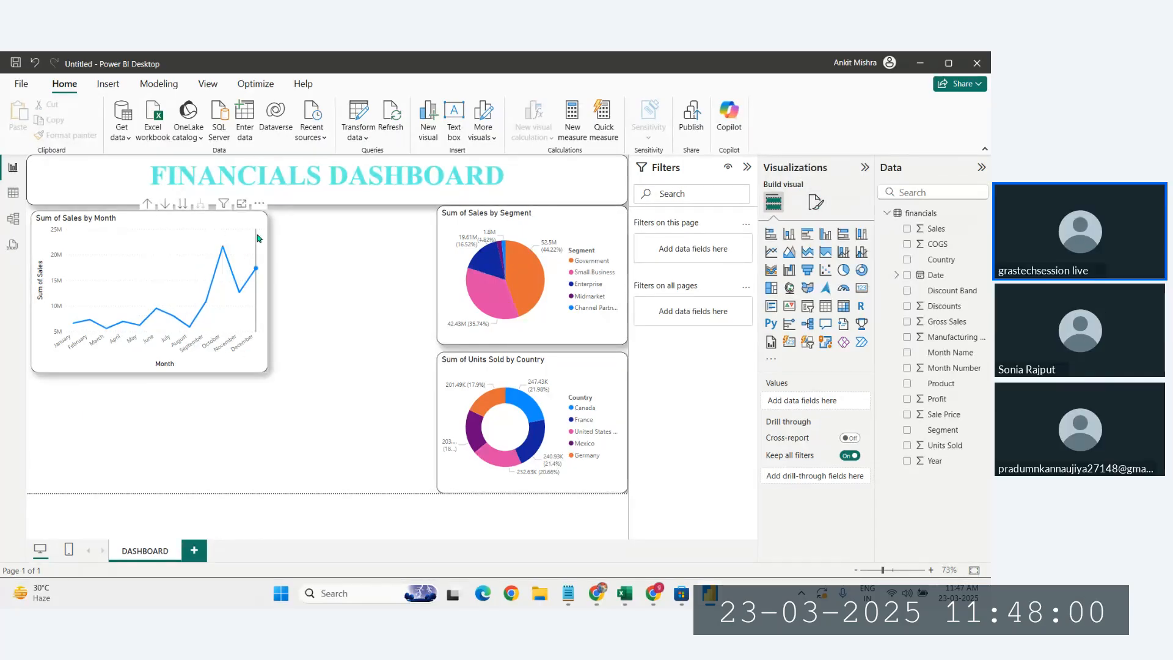
- Turn on data labels and the shade area for the monthly sales line chart
{"action": "left_click", "coordinate": [158, 273]}
{"action": "left_click", "coordinate": [816, 202]}
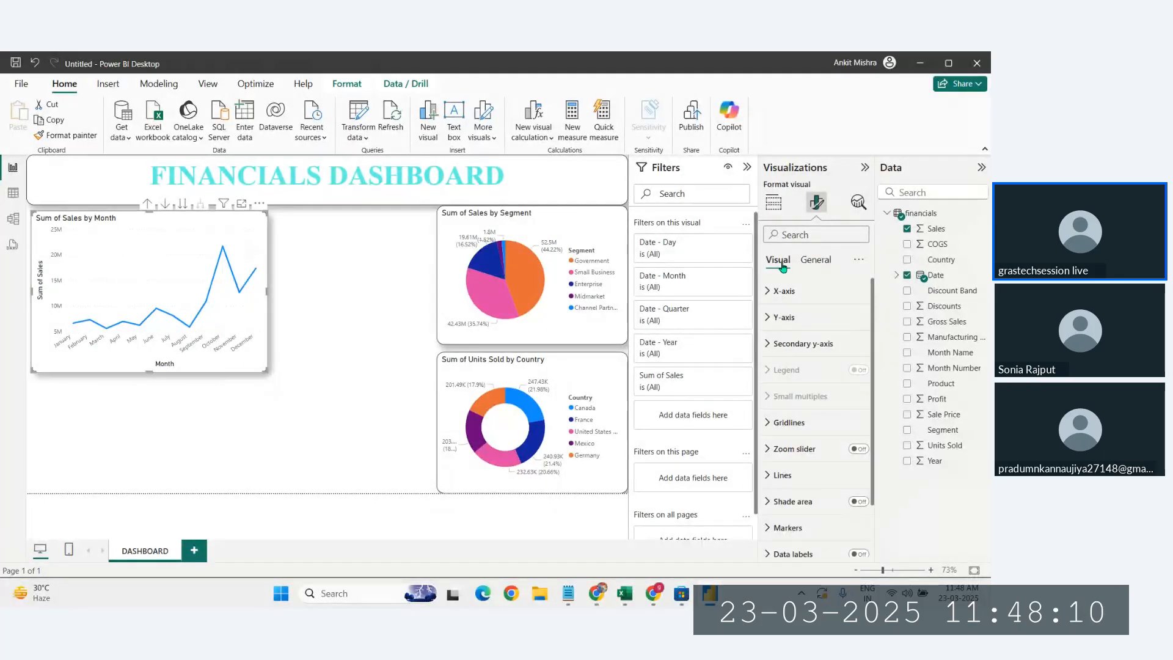
{"action": "scroll", "coordinate": [801, 440], "scroll_direction": "down", "scroll_amount": 1}
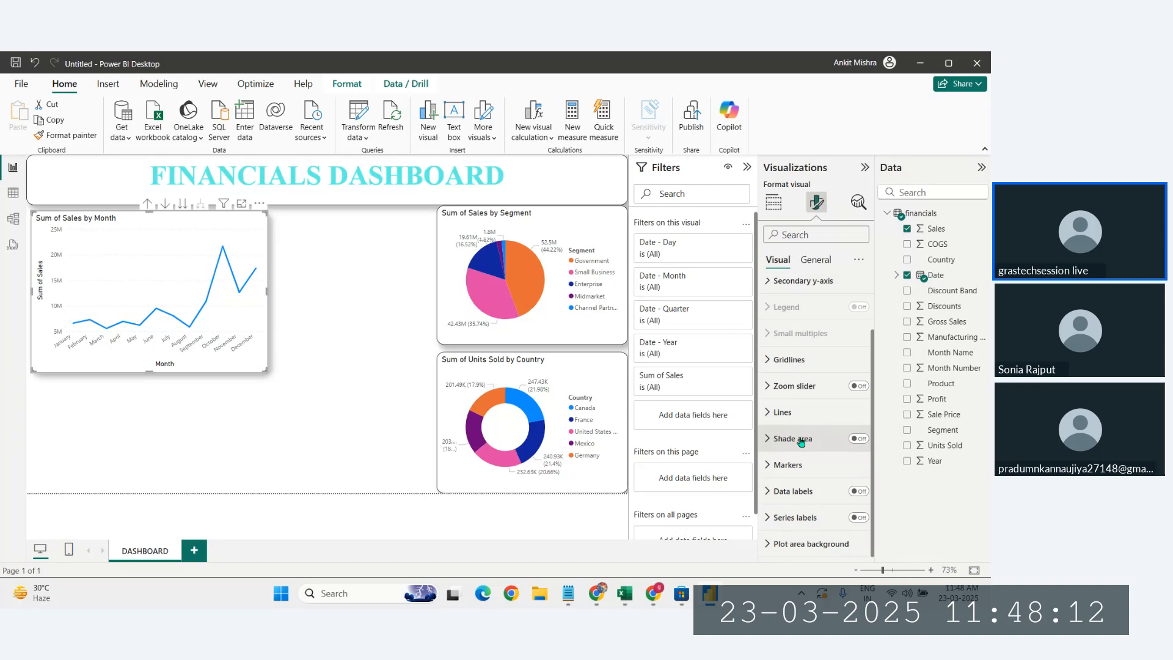
{"action": "left_click", "coordinate": [857, 493]}
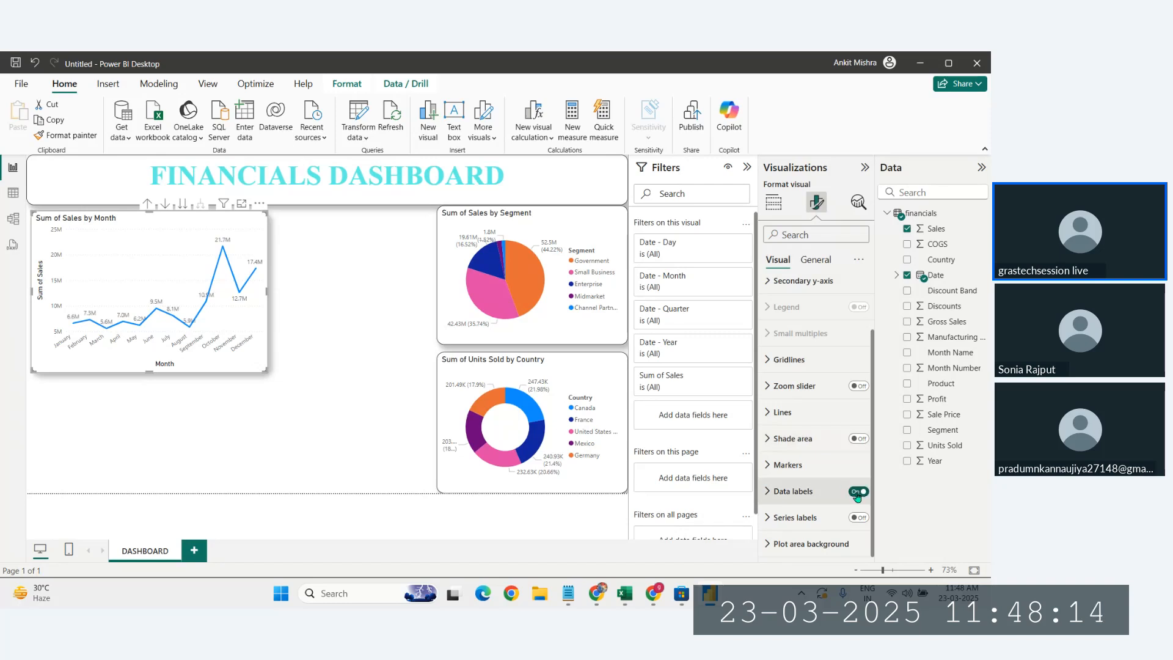
{"action": "left_click", "coordinate": [859, 440]}
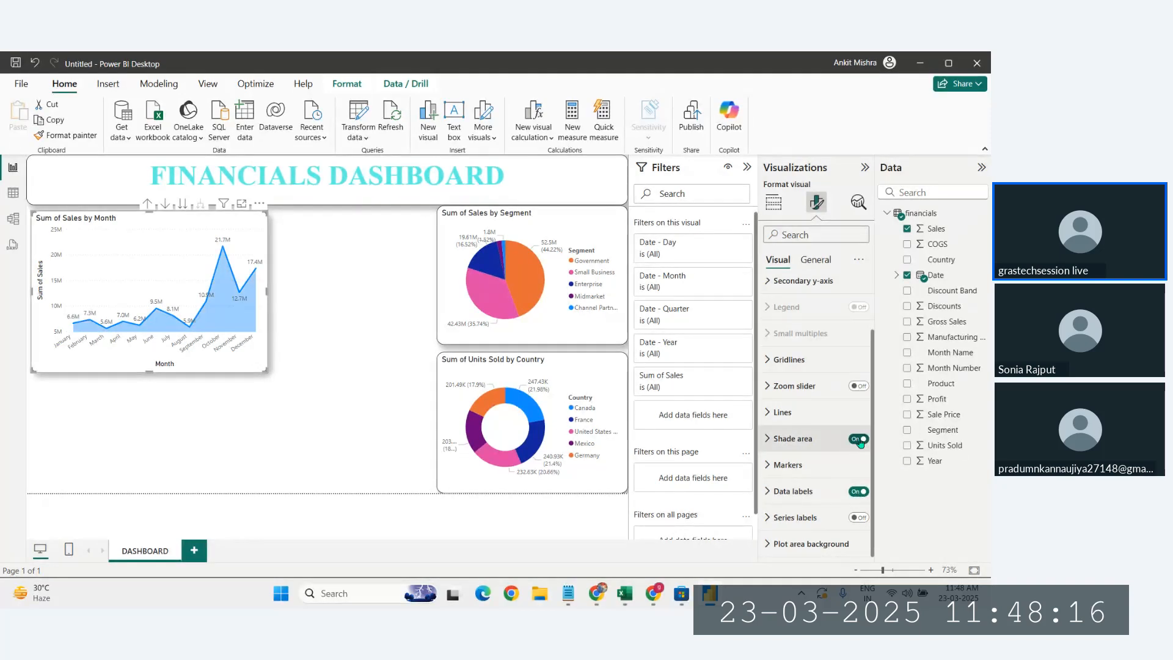
{"action": "left_click", "coordinate": [370, 450]}
- Resize the line chart so its lower edge aligns with the pie chart's, and move it against the title box and page edge
{"action": "left_click", "coordinate": [258, 360]}
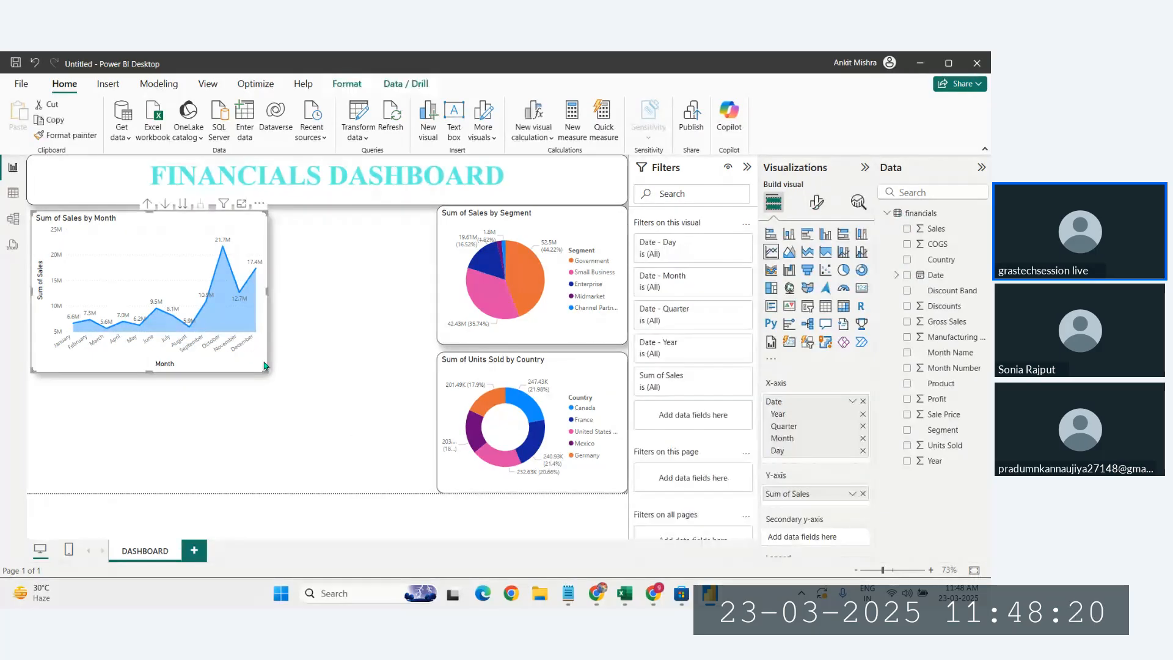
{"action": "left_click_drag", "start_coordinate": [267, 372], "coordinate": [284, 348]}
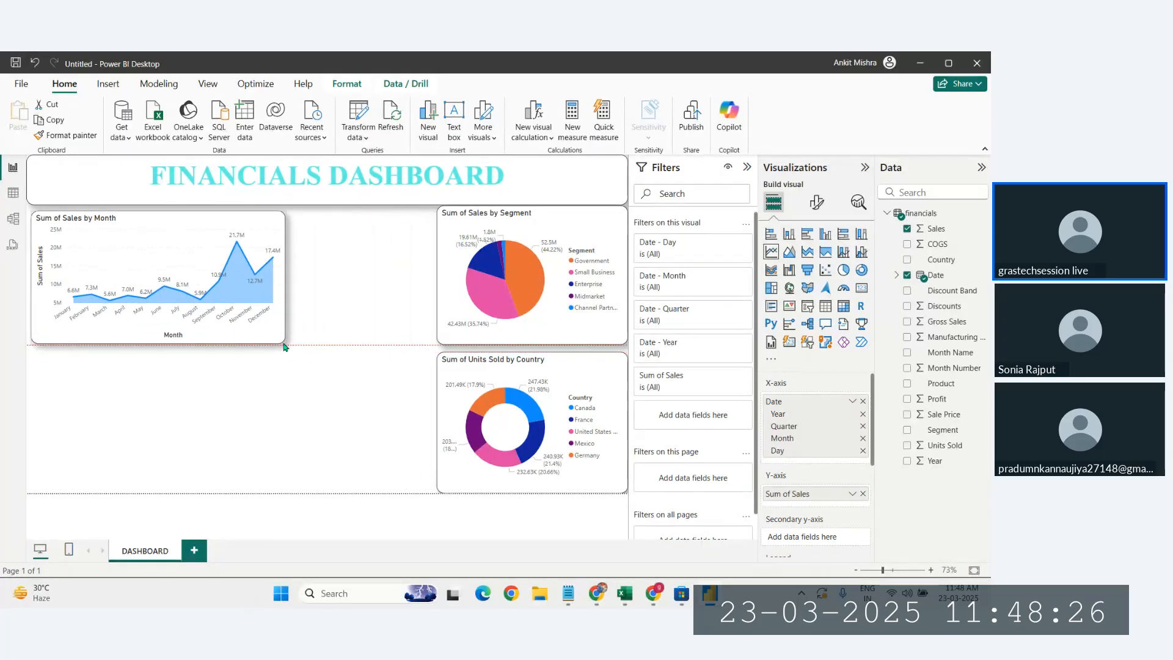
{"action": "left_click_drag", "start_coordinate": [189, 225], "coordinate": [182, 221]}
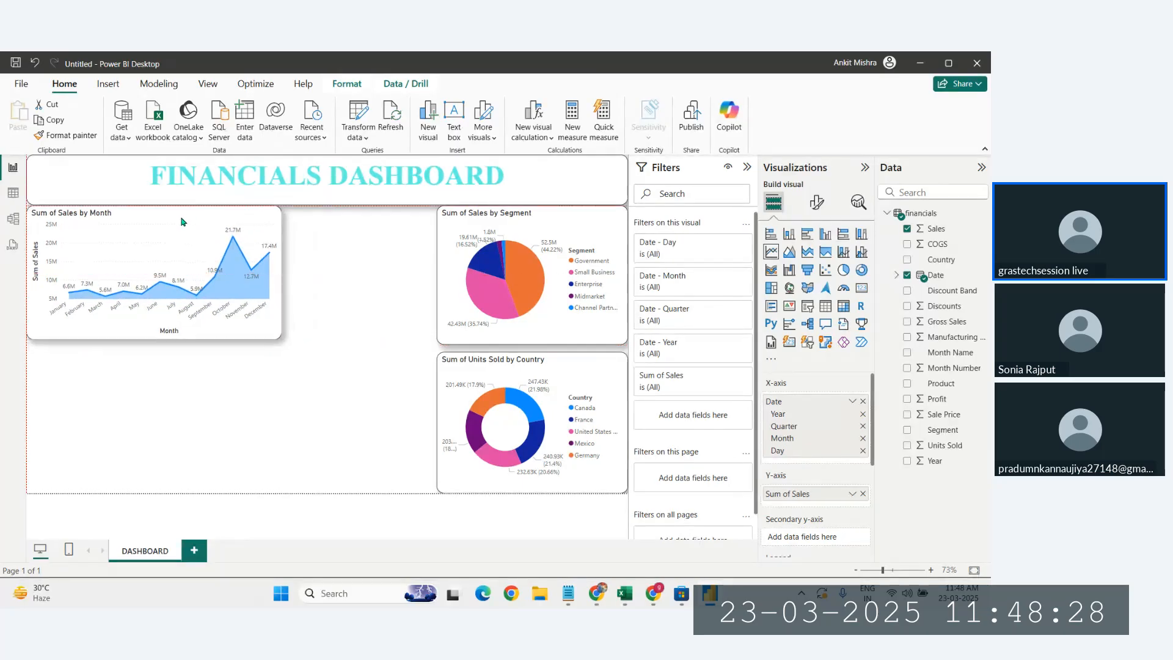
{"action": "left_click", "coordinate": [352, 279]}
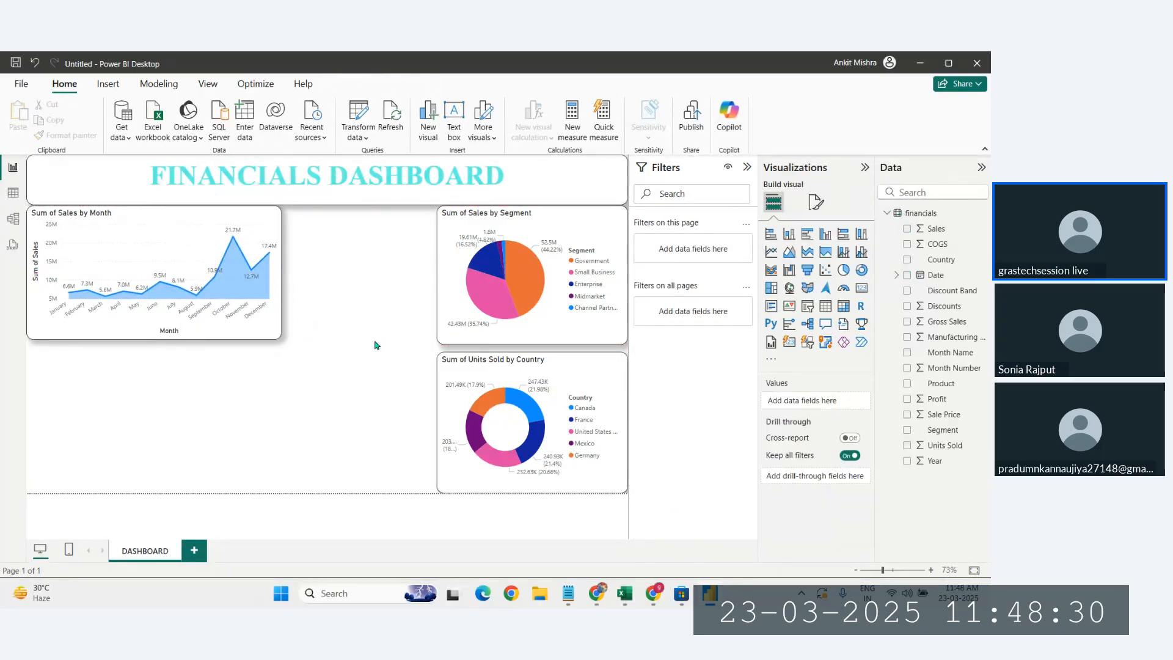
{"action": "left_click", "coordinate": [275, 341]}
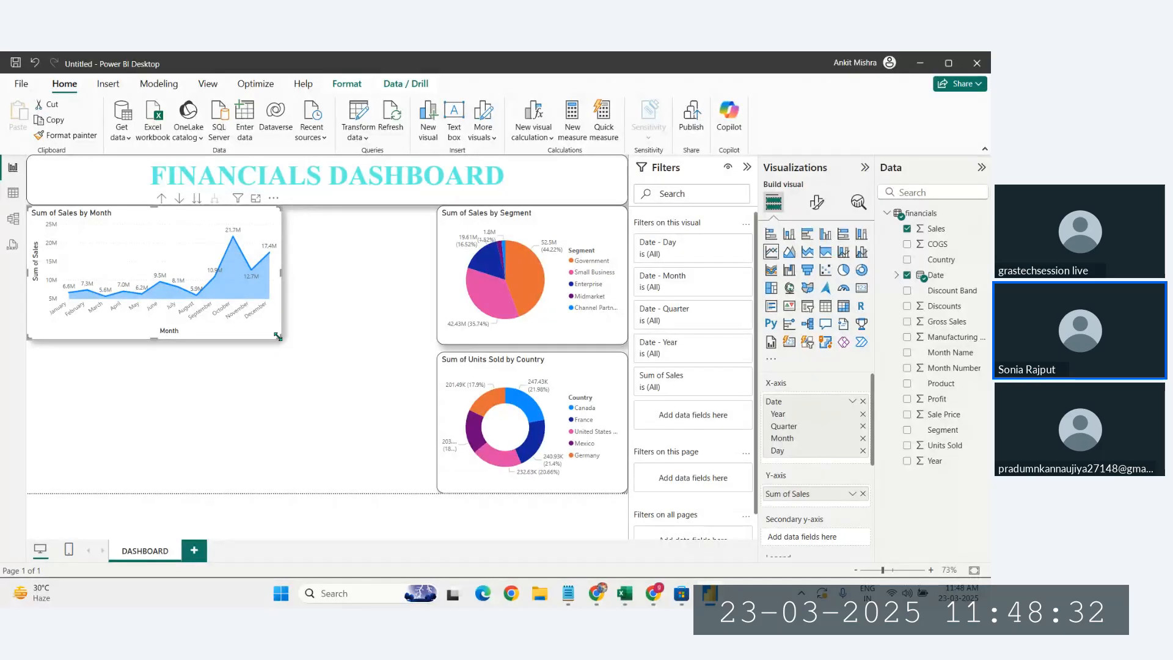
{"action": "left_click_drag", "start_coordinate": [274, 342], "coordinate": [274, 344]}
{"action": "left_click", "coordinate": [324, 364]}
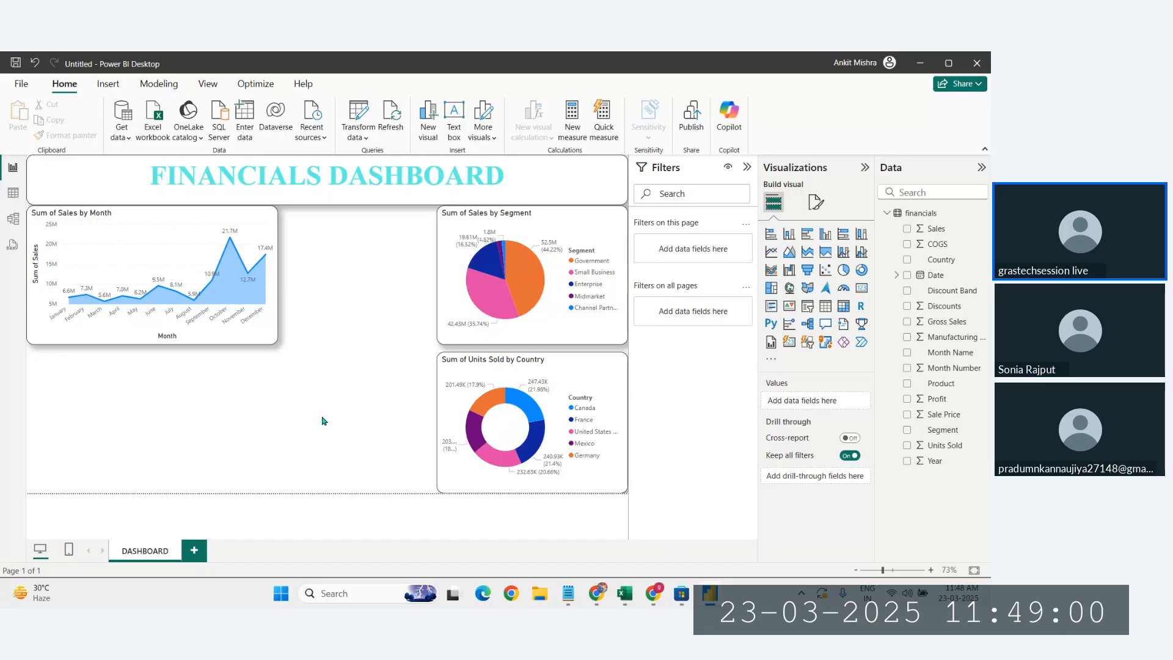
- Add a clustered bar chart and fit it into the gap between the line chart and the pie chart
{"action": "left_click", "coordinate": [809, 237]}
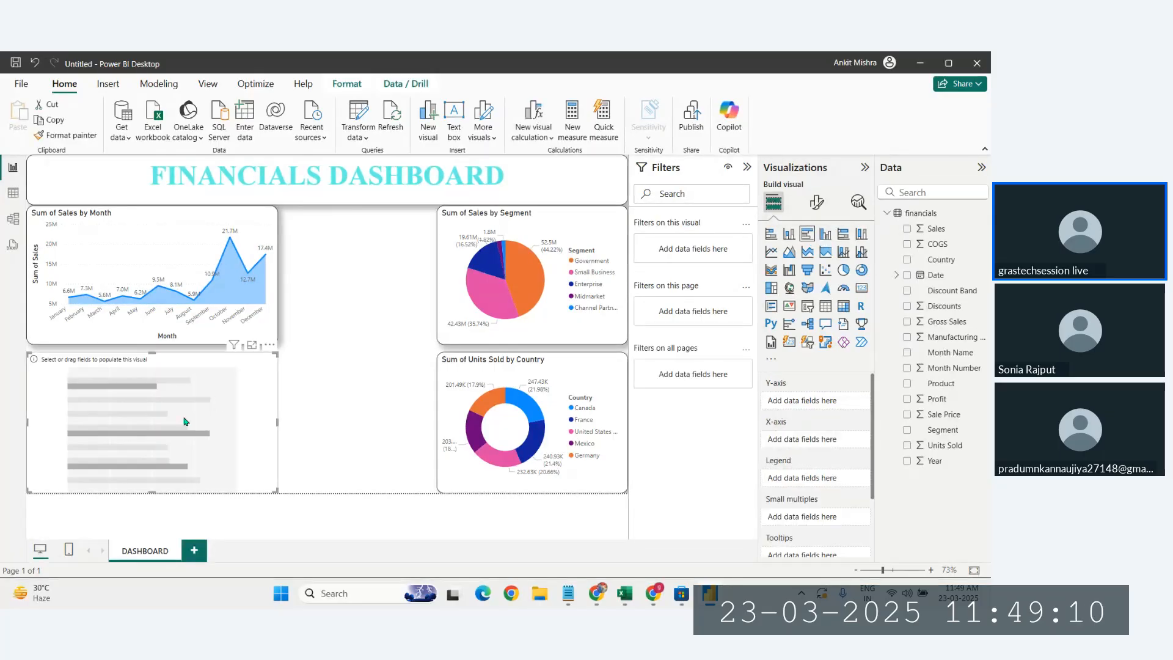
{"action": "left_click_drag", "start_coordinate": [187, 421], "coordinate": [371, 289]}
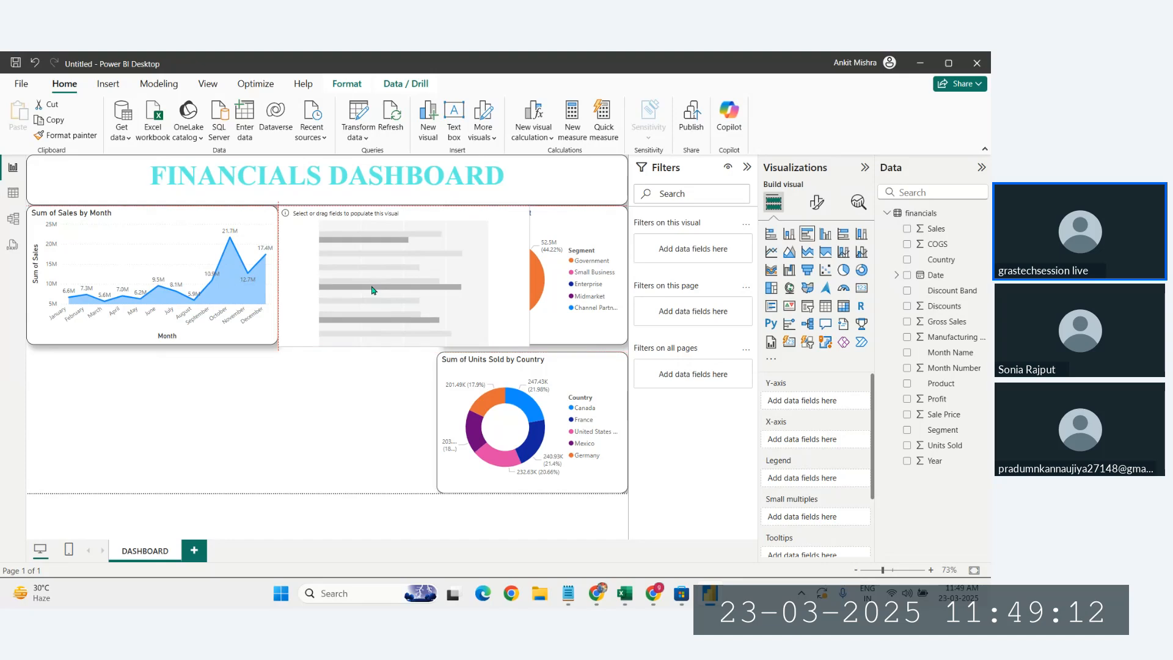
{"action": "left_click_drag", "start_coordinate": [526, 342], "coordinate": [434, 345]}
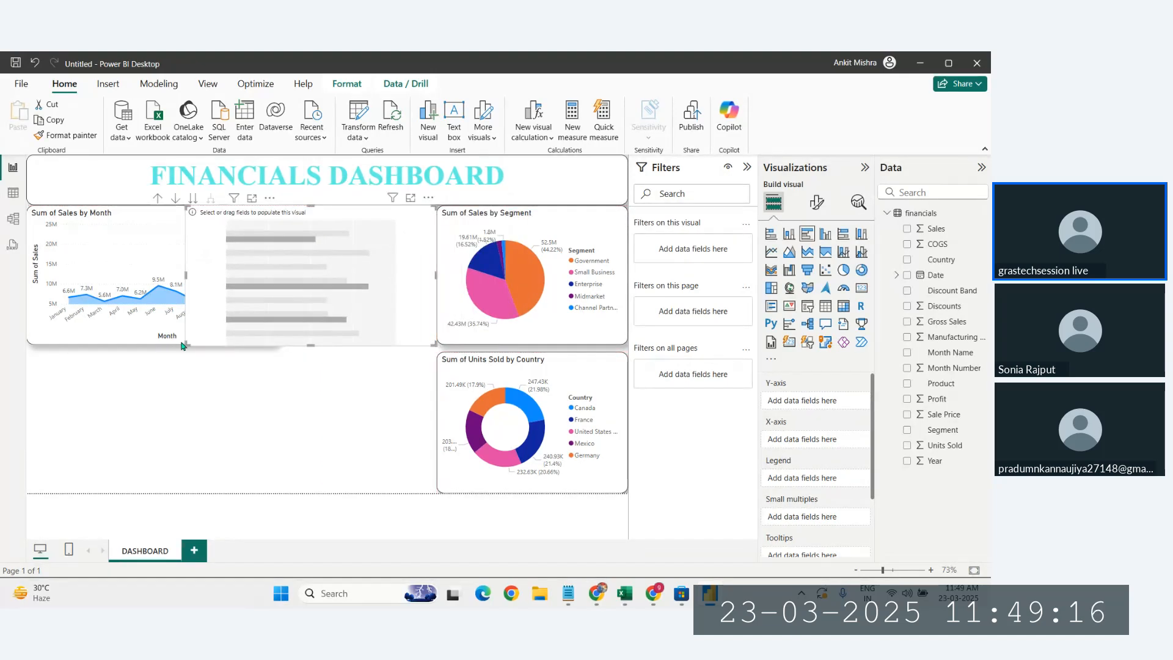
{"action": "left_click_drag", "start_coordinate": [186, 347], "coordinate": [280, 339]}
- Copy the line chart's formatting onto the empty bar chart with Format painter
{"action": "left_click", "coordinate": [150, 246]}
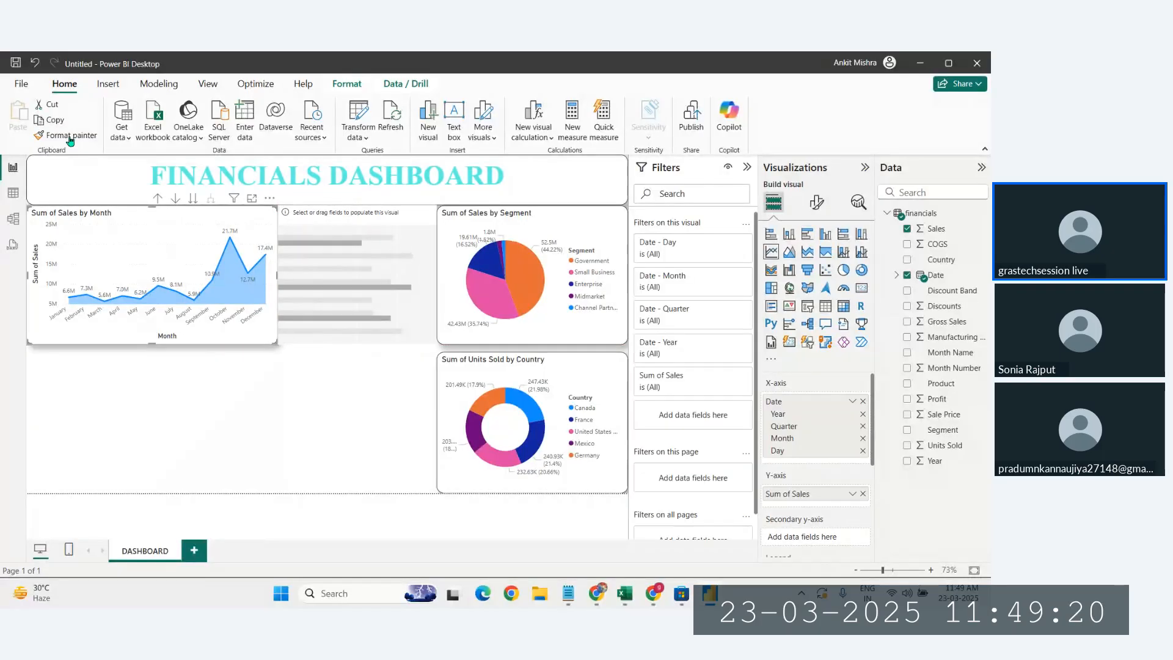
{"action": "left_click", "coordinate": [78, 135]}
{"action": "left_click", "coordinate": [281, 341]}
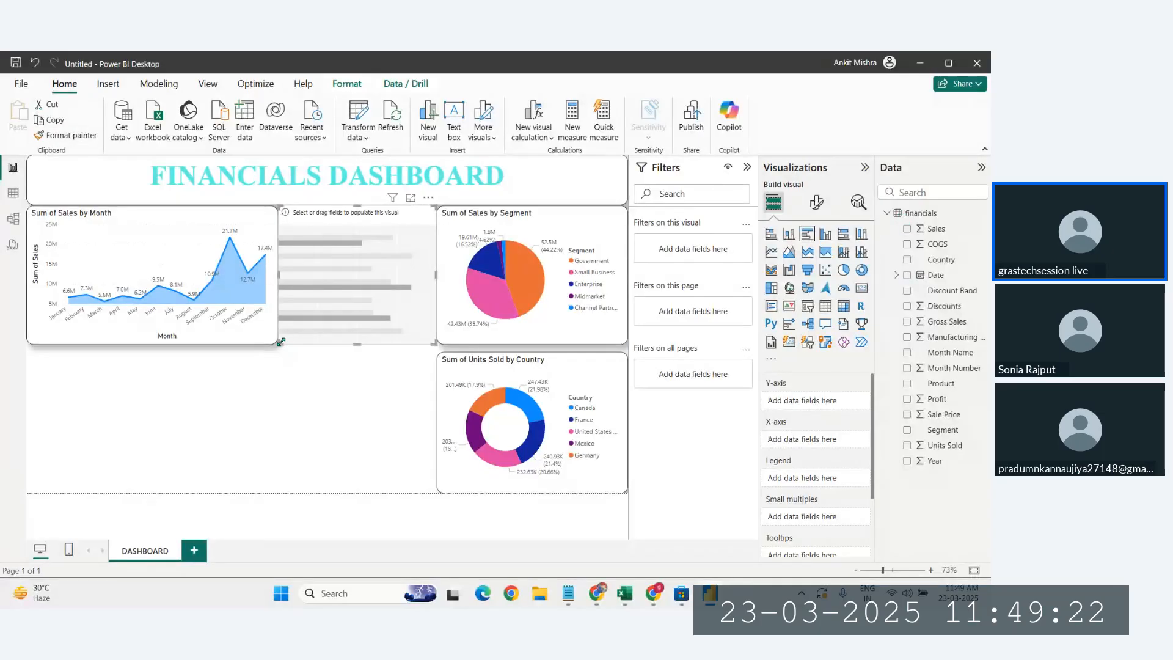
{"action": "left_click", "coordinate": [326, 409]}
- Set Country as the bar chart's y-axis and Profit as its x-axis
{"action": "left_click", "coordinate": [422, 276]}
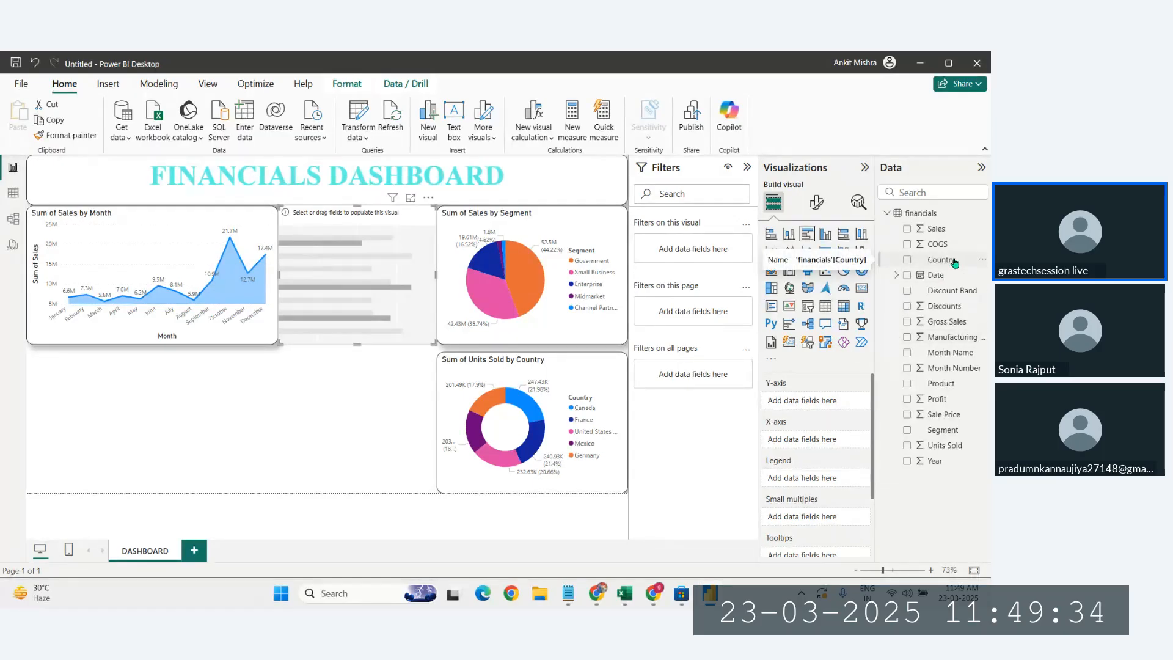
{"action": "left_click_drag", "start_coordinate": [955, 263], "coordinate": [818, 398]}
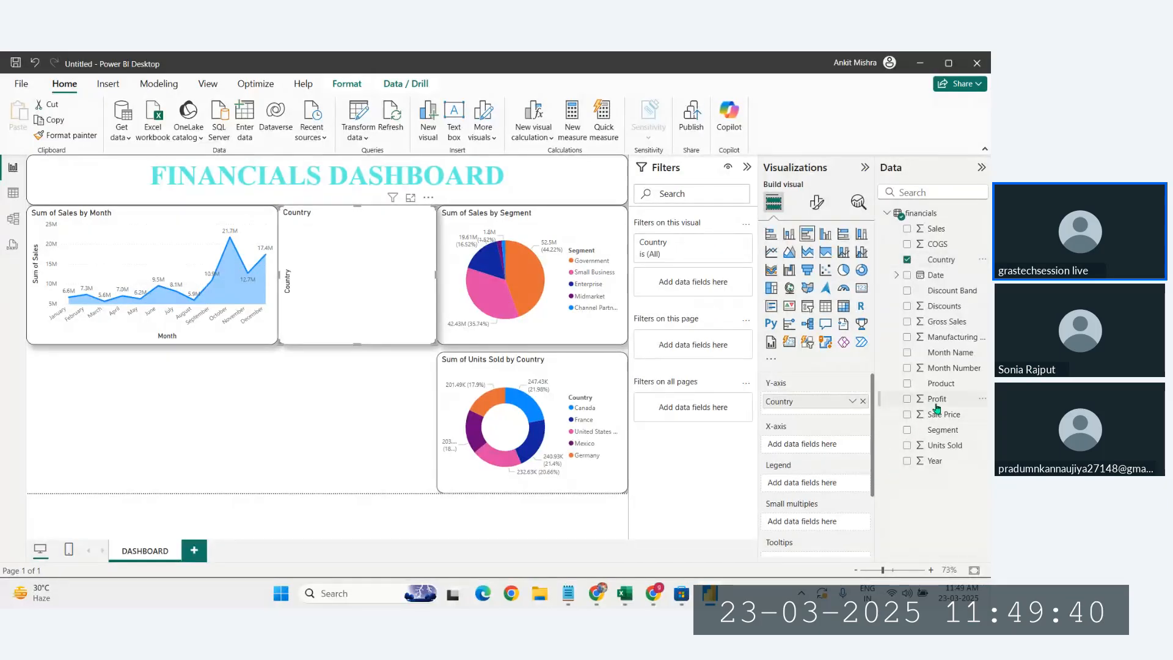
{"action": "left_click_drag", "start_coordinate": [933, 401], "coordinate": [815, 452]}
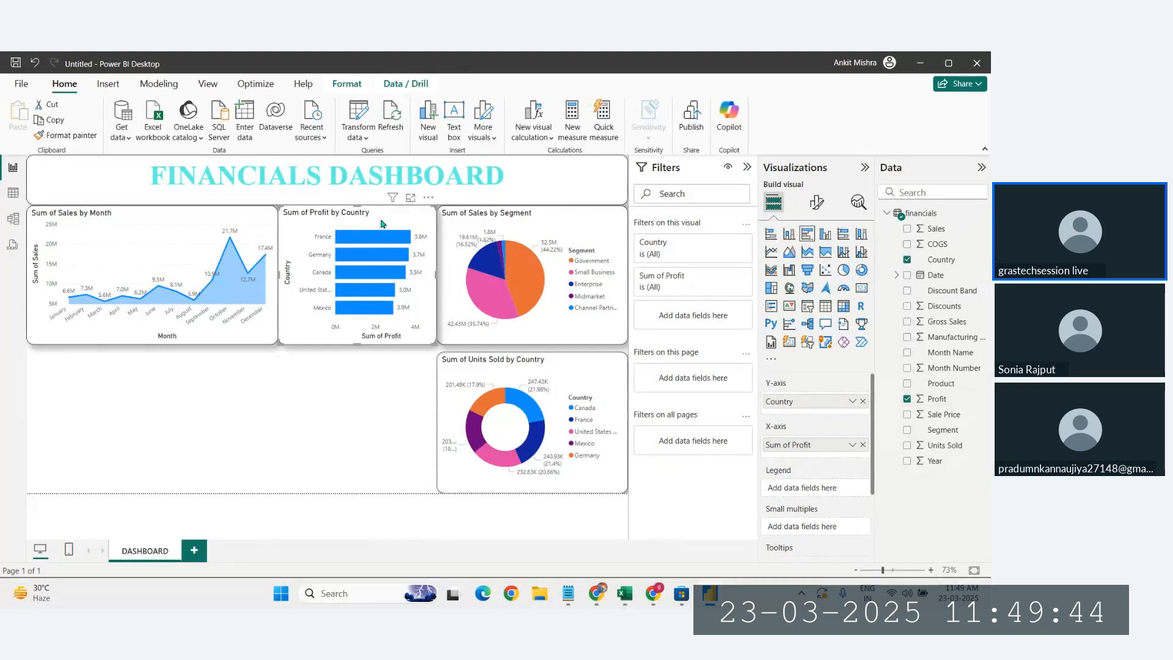
- Move the profit-by-country bar chart directly below the line chart and widen it to match the line chart's width
{"action": "left_click_drag", "start_coordinate": [381, 223], "coordinate": [128, 363]}
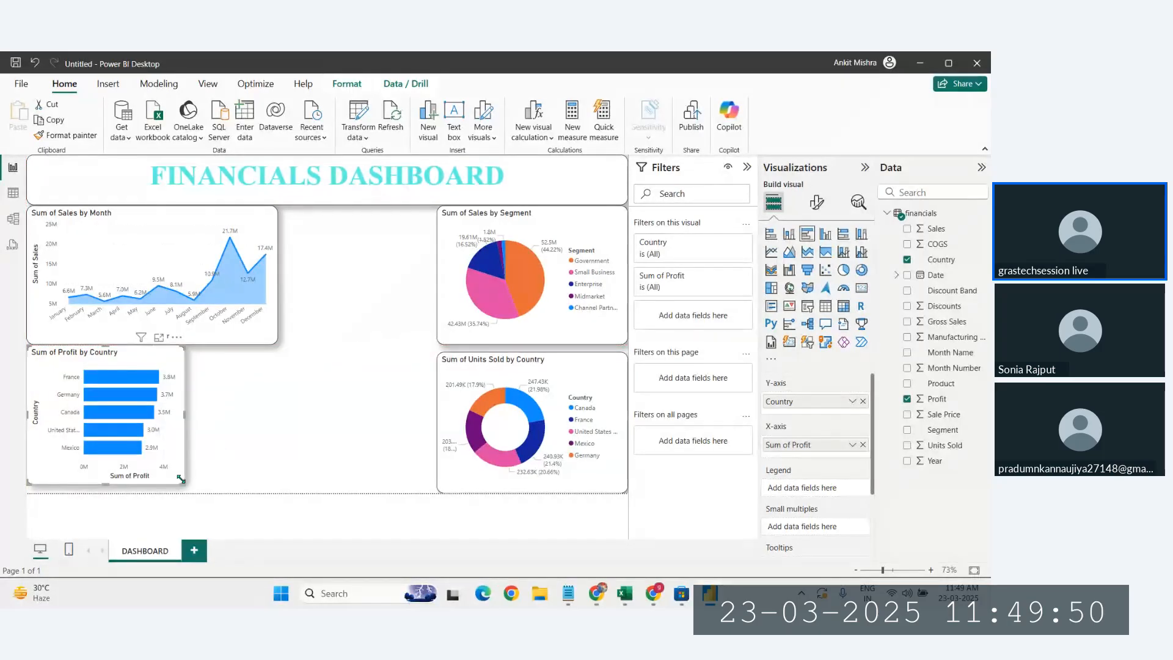
{"action": "left_click_drag", "start_coordinate": [183, 480], "coordinate": [276, 488]}
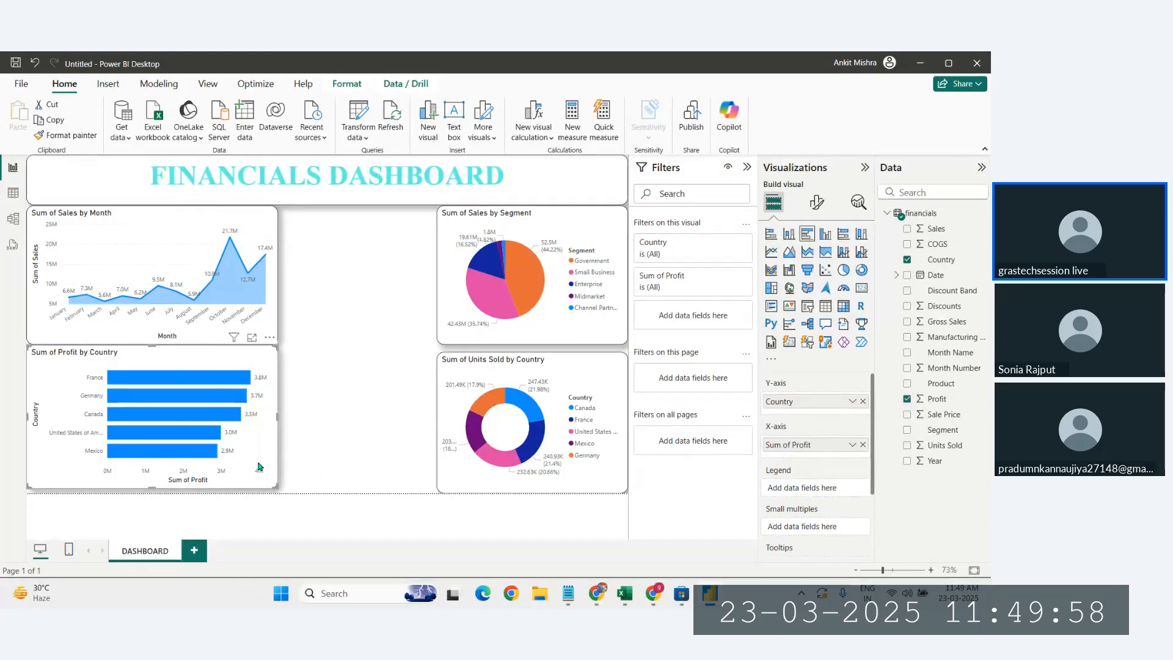
{"action": "left_click", "coordinate": [346, 445]}
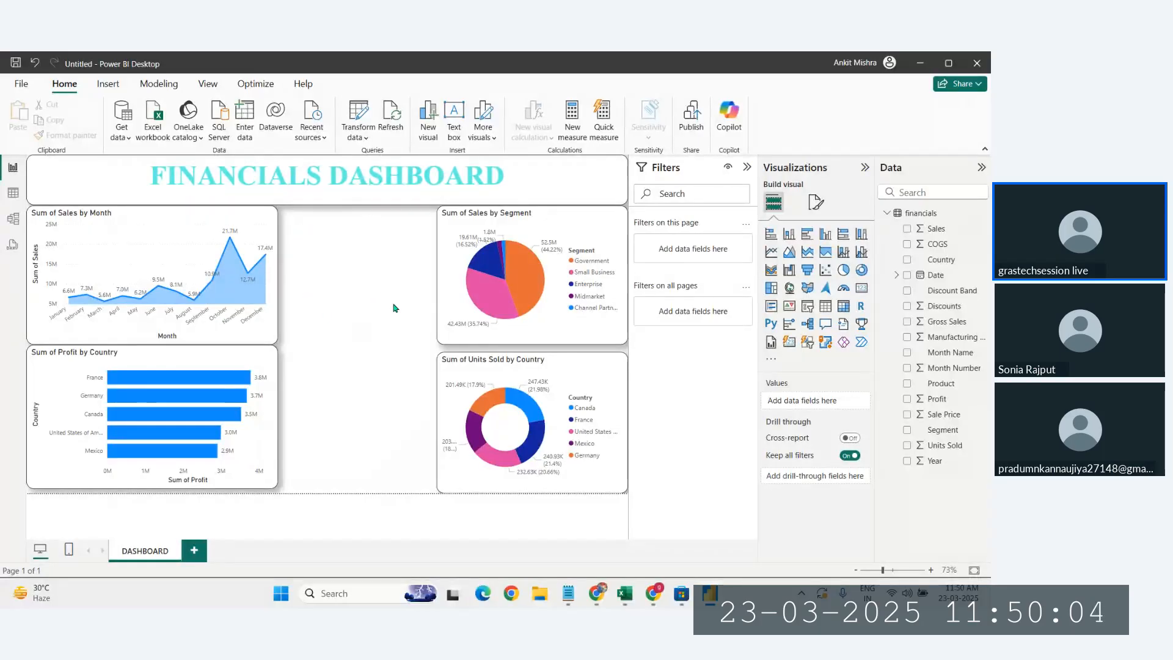
- Extend the units-sold donut chart upward until it meets the lower edge of the sales-by-segment pie chart
{"action": "left_click", "coordinate": [505, 341]}
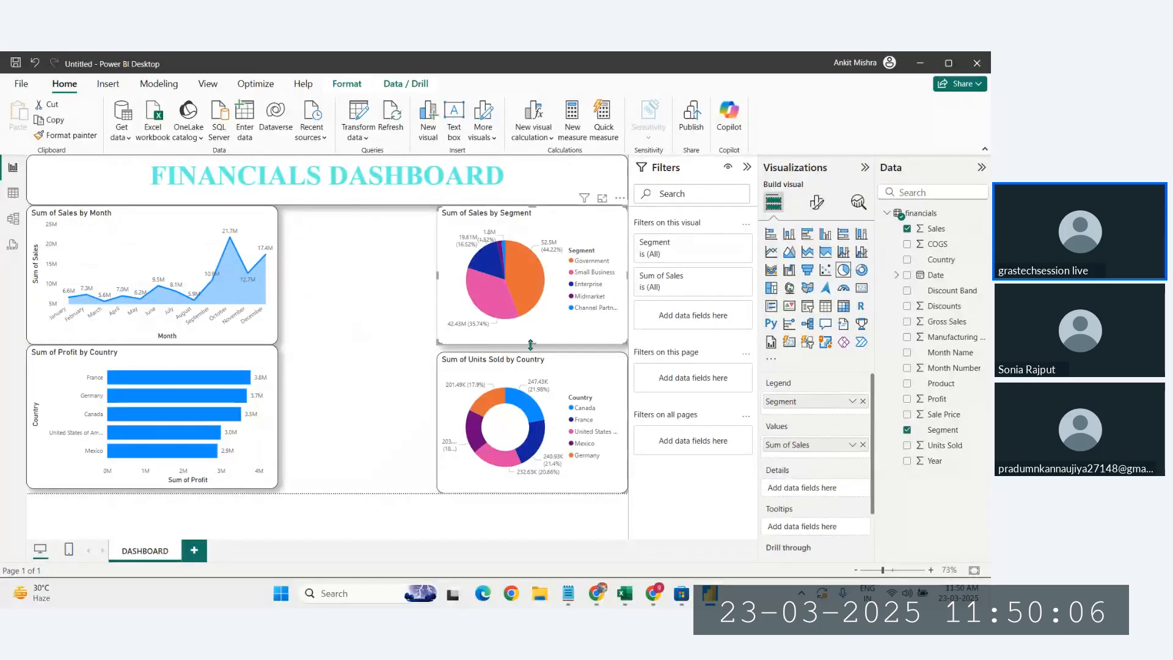
{"action": "left_click_drag", "start_coordinate": [531, 344], "coordinate": [533, 352]}
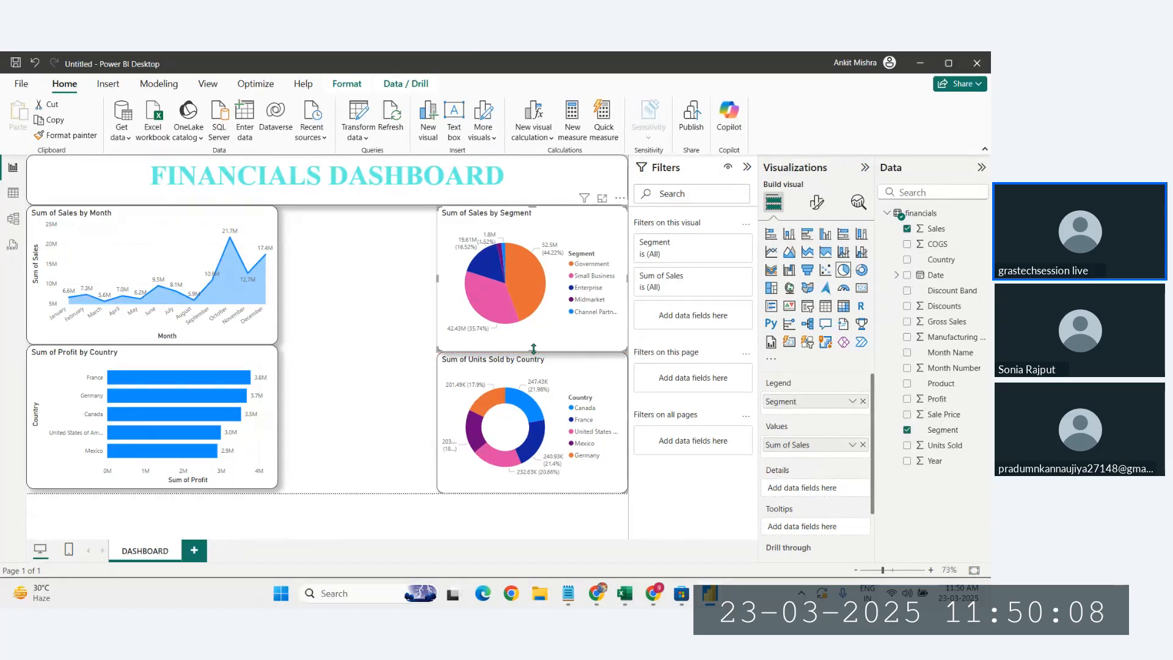
{"action": "left_click", "coordinate": [554, 363]}
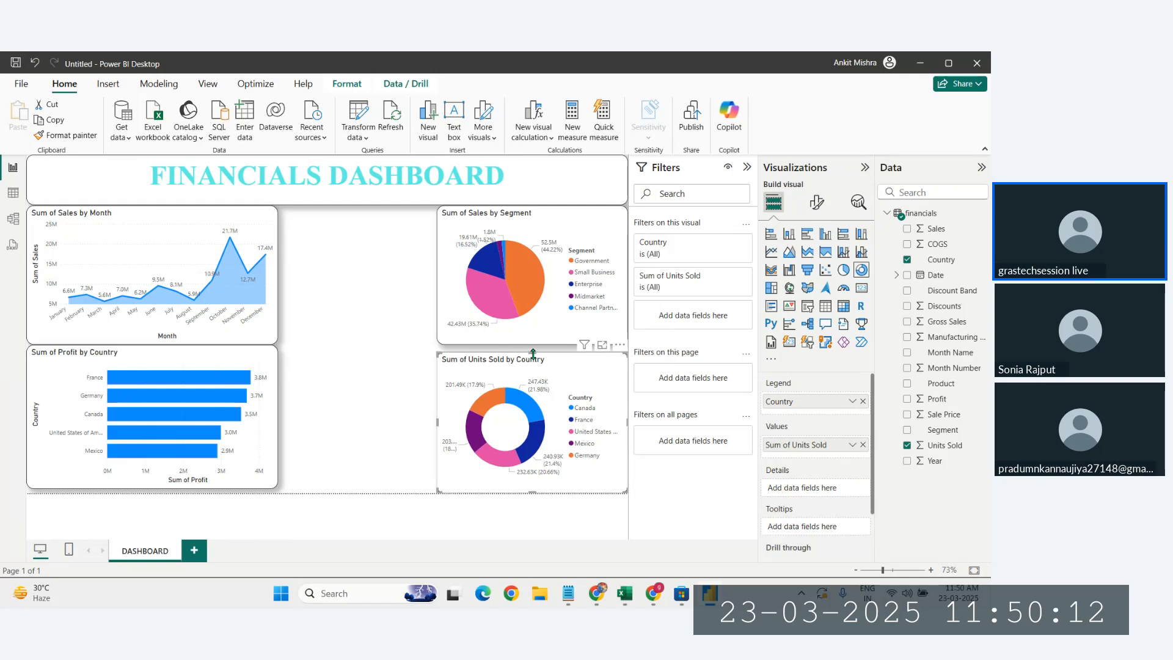
{"action": "left_click_drag", "start_coordinate": [532, 353], "coordinate": [533, 352]}
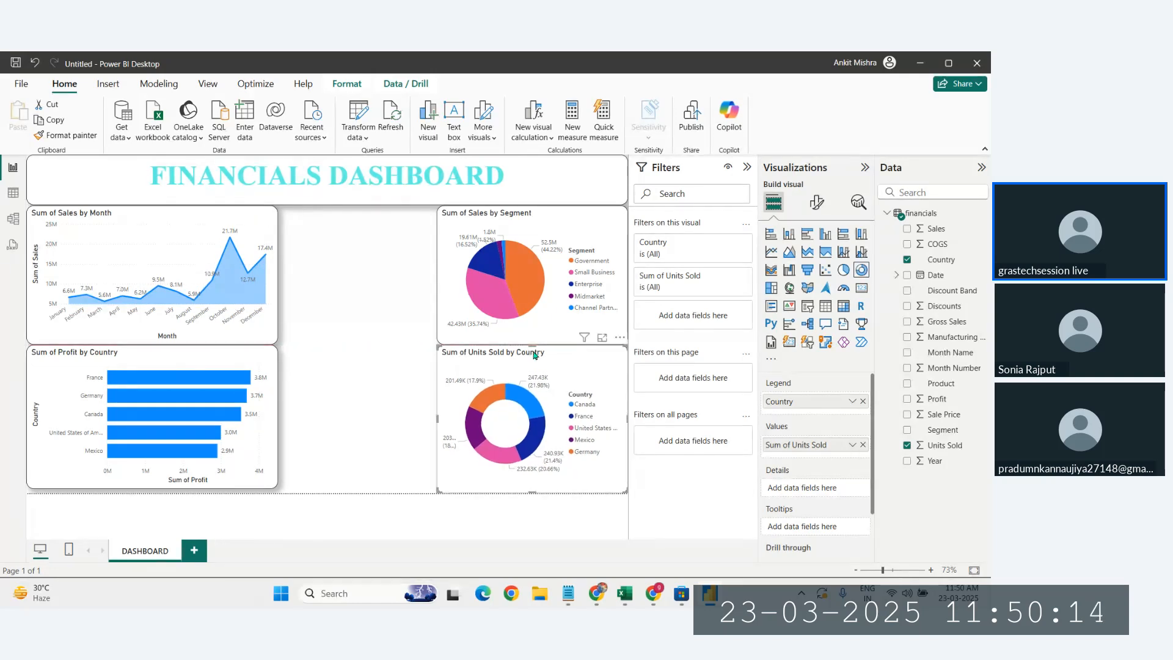
{"action": "left_click", "coordinate": [354, 328]}
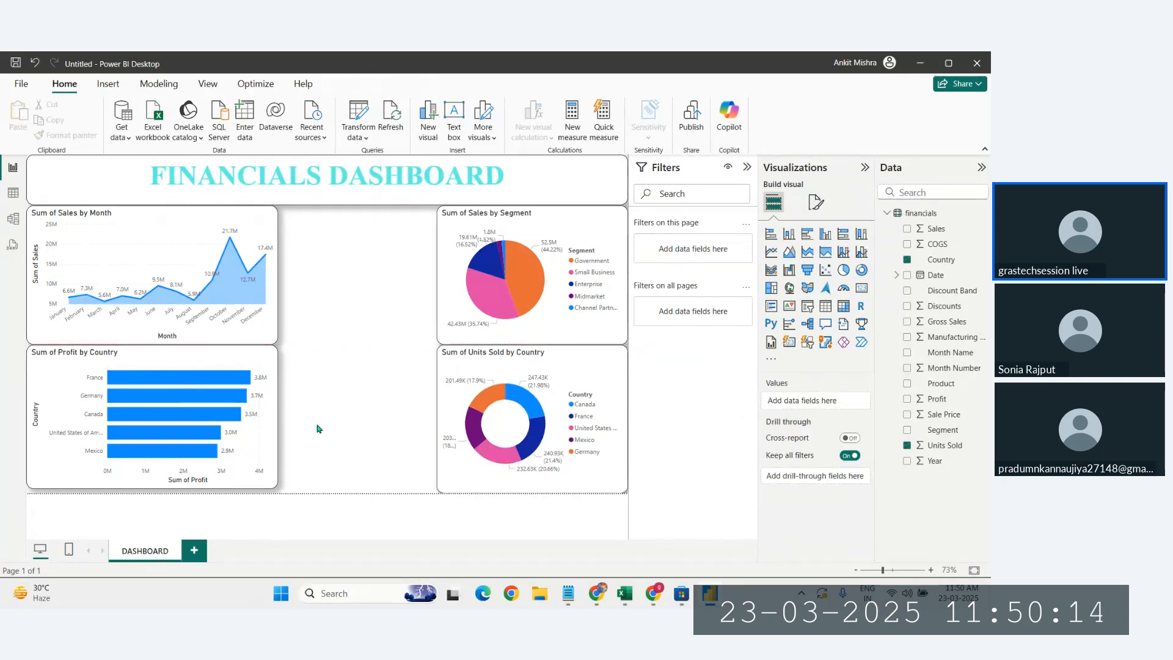
- Narrow the monthly sales line chart and the profit-by-country bar chart to the same smaller width
{"action": "left_click", "coordinate": [272, 327]}
{"action": "left_click_drag", "start_coordinate": [277, 274], "coordinate": [267, 278]}
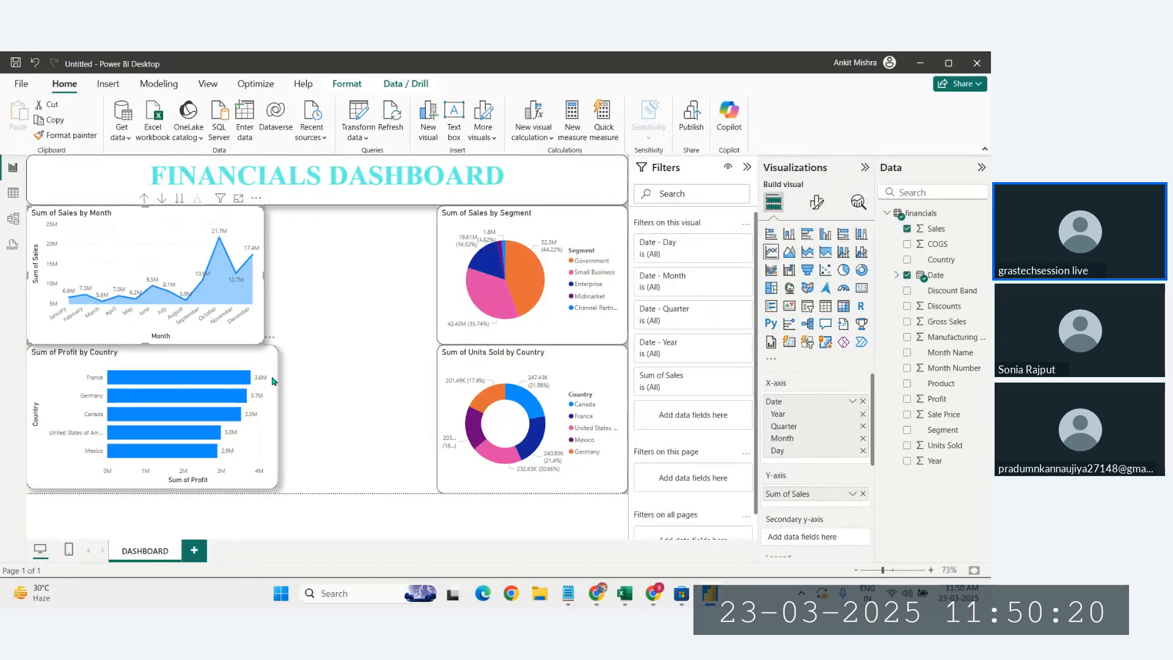
{"action": "left_click", "coordinate": [278, 403]}
{"action": "left_click_drag", "start_coordinate": [278, 403], "coordinate": [261, 418]}
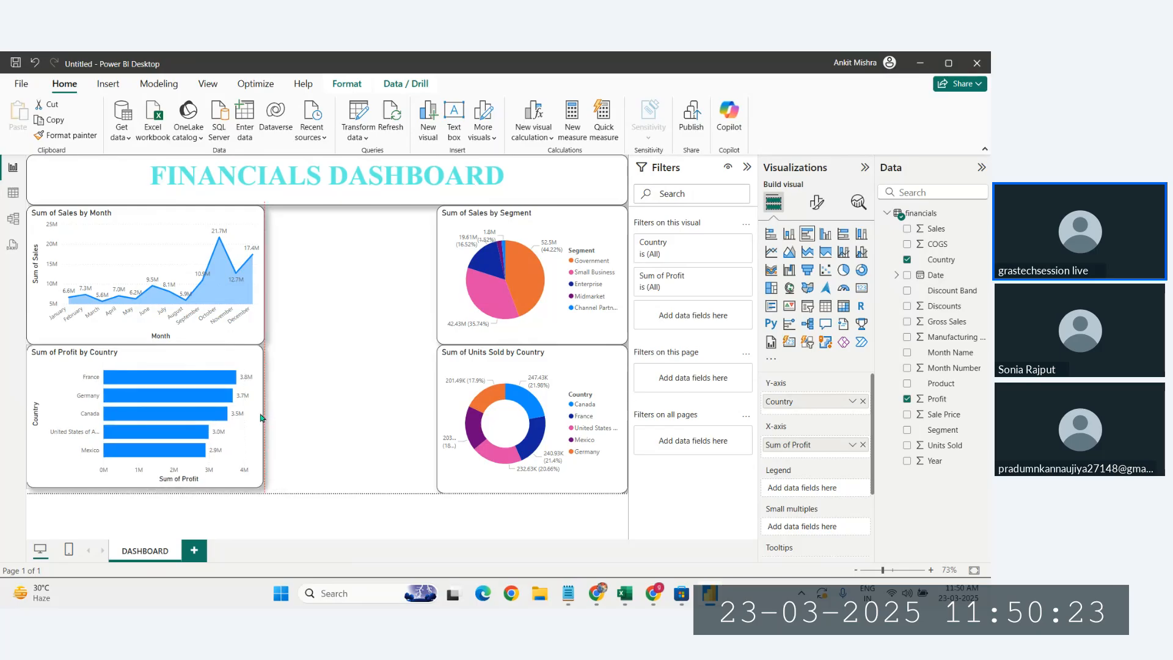
{"action": "left_click", "coordinate": [361, 367]}
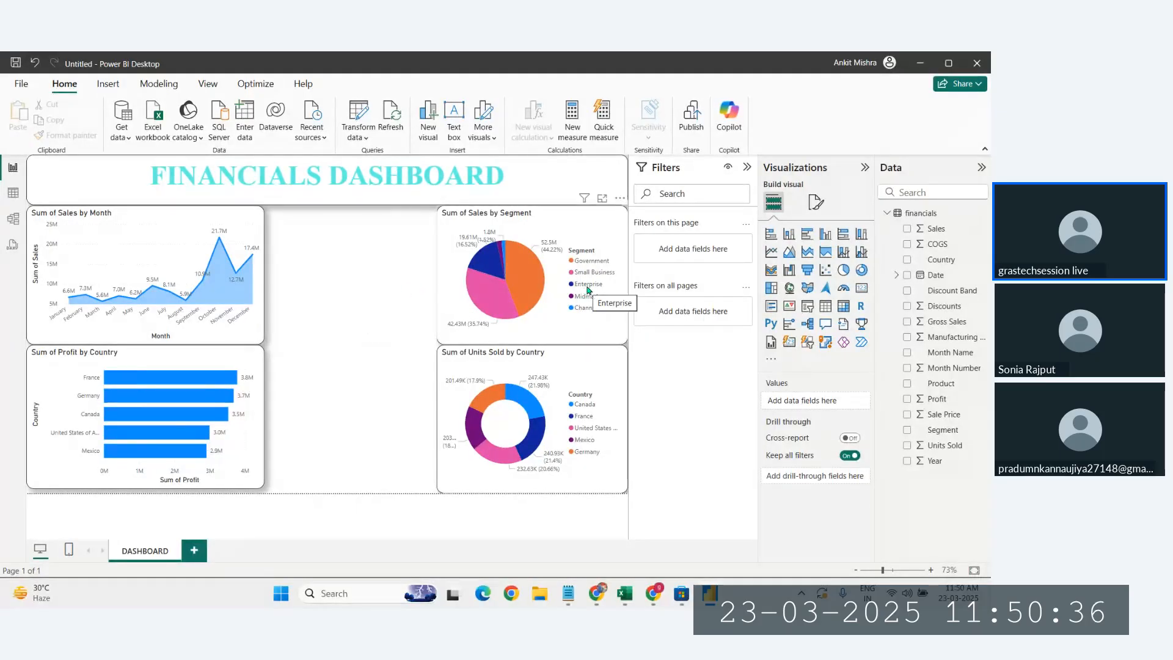
- Add a clustered column chart between the line and pie charts, with Discount Band on the x-axis and Sales on the y-axis
{"action": "left_click", "coordinate": [823, 236]}
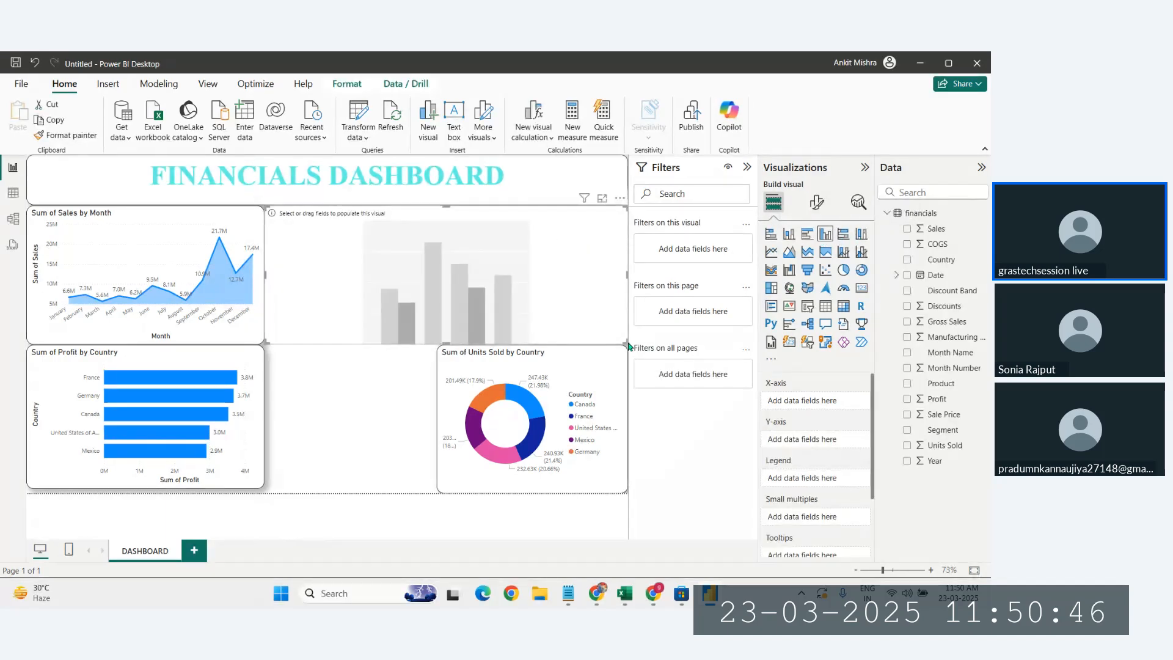
{"action": "left_click_drag", "start_coordinate": [629, 346], "coordinate": [435, 341]}
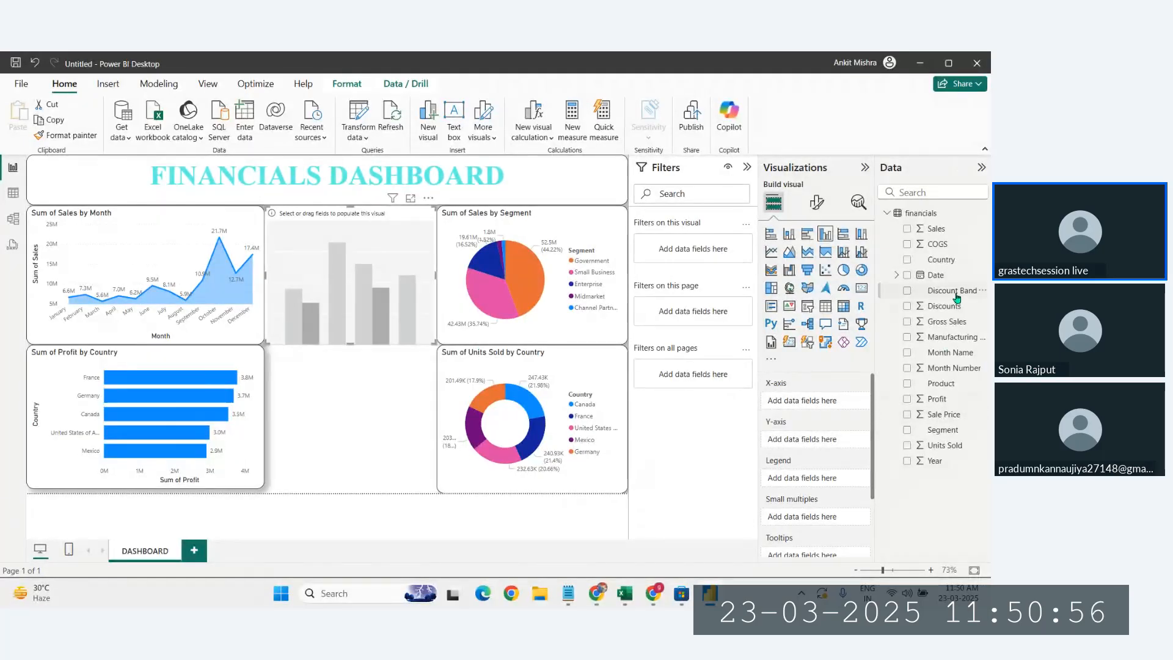
{"action": "left_click_drag", "start_coordinate": [957, 297], "coordinate": [824, 402]}
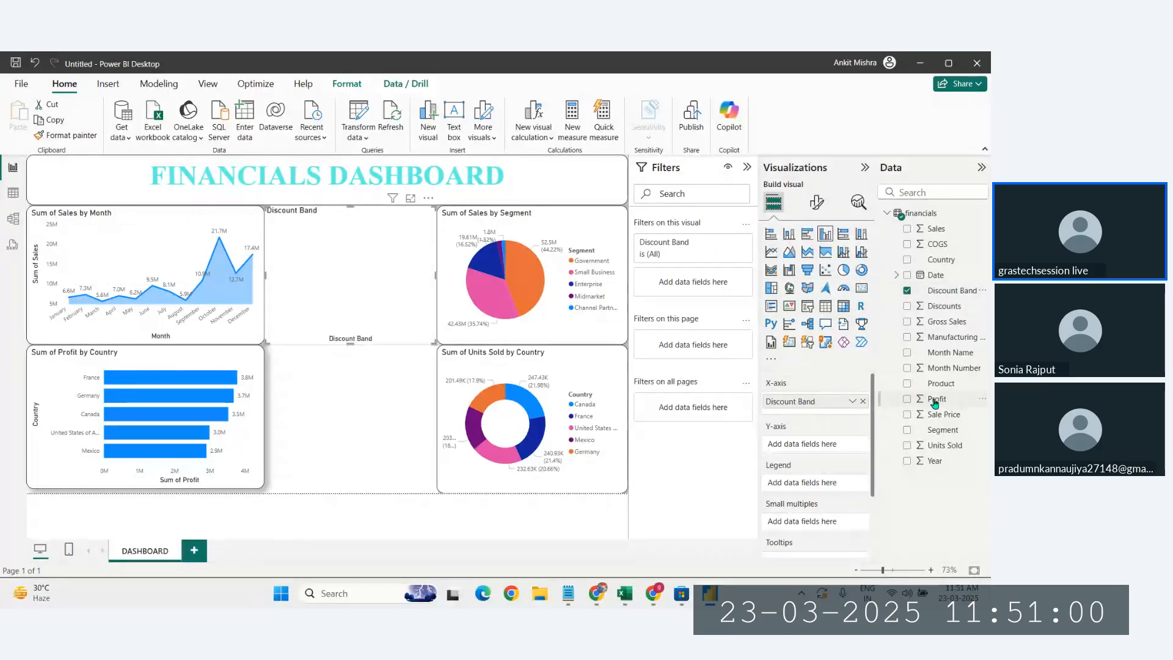
{"action": "left_click_drag", "start_coordinate": [941, 233], "coordinate": [815, 445]}
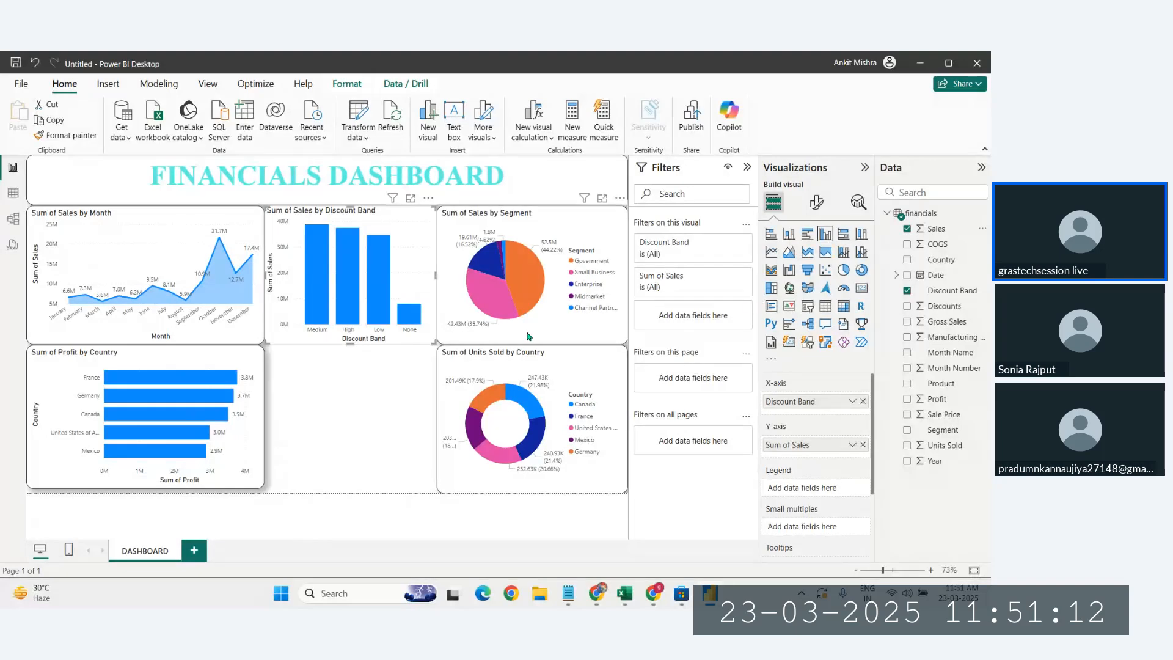
- Convert the discount-band column chart to a funnel chart and copy the bar chart's formatting onto it with Format painter
{"action": "left_click", "coordinate": [807, 270]}
{"action": "left_click", "coordinate": [390, 432]}
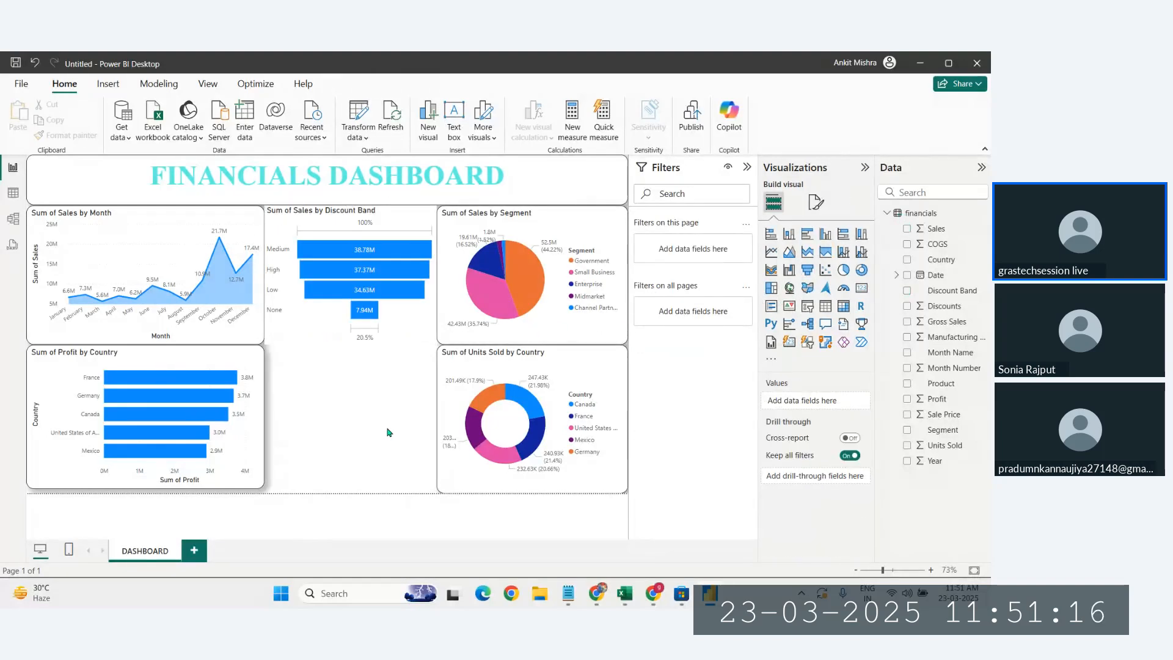
{"action": "left_click", "coordinate": [240, 436]}
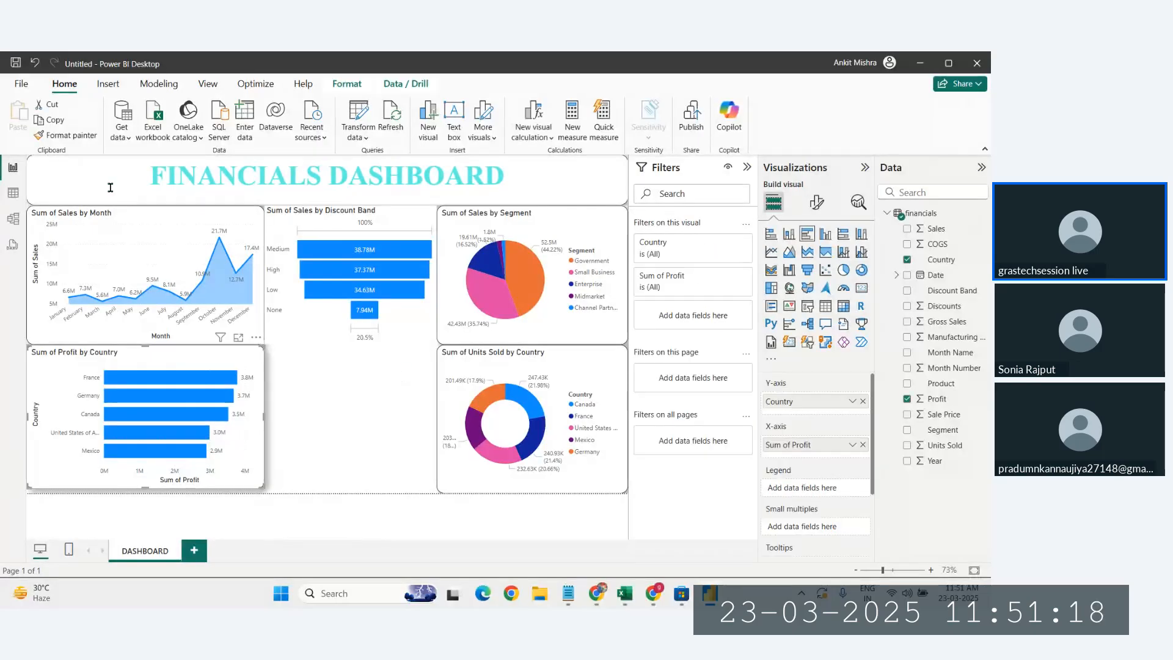
{"action": "left_click", "coordinate": [66, 135]}
{"action": "left_click", "coordinate": [388, 314]}
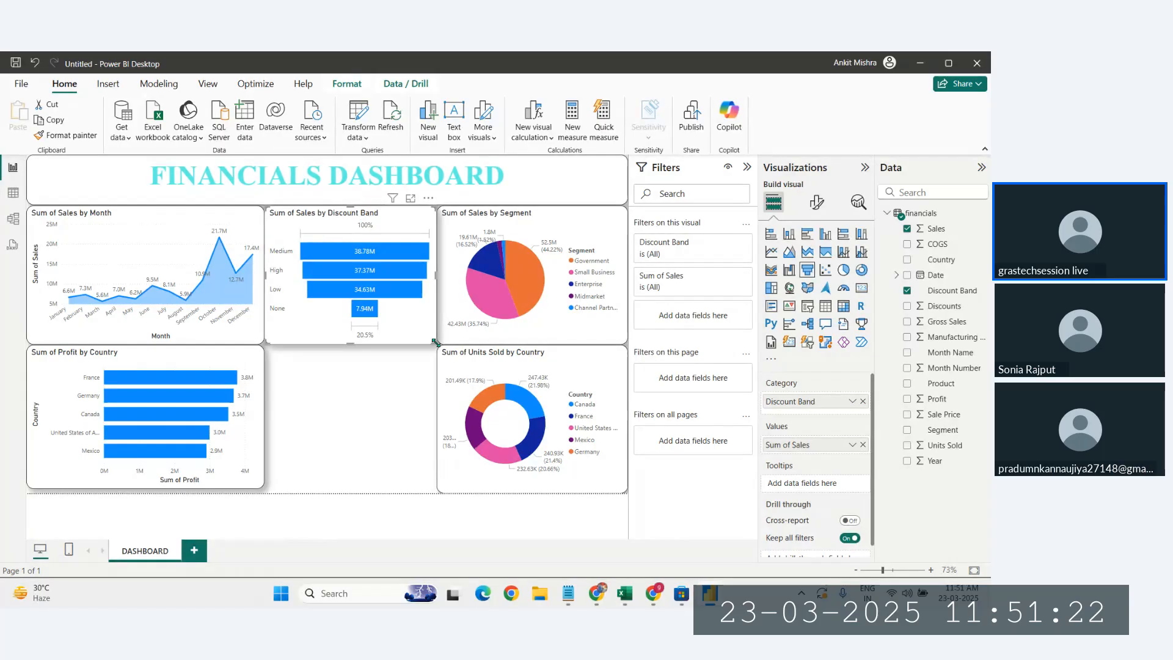
{"action": "left_click_drag", "start_coordinate": [435, 343], "coordinate": [433, 351]}
{"action": "left_click", "coordinate": [409, 374]}
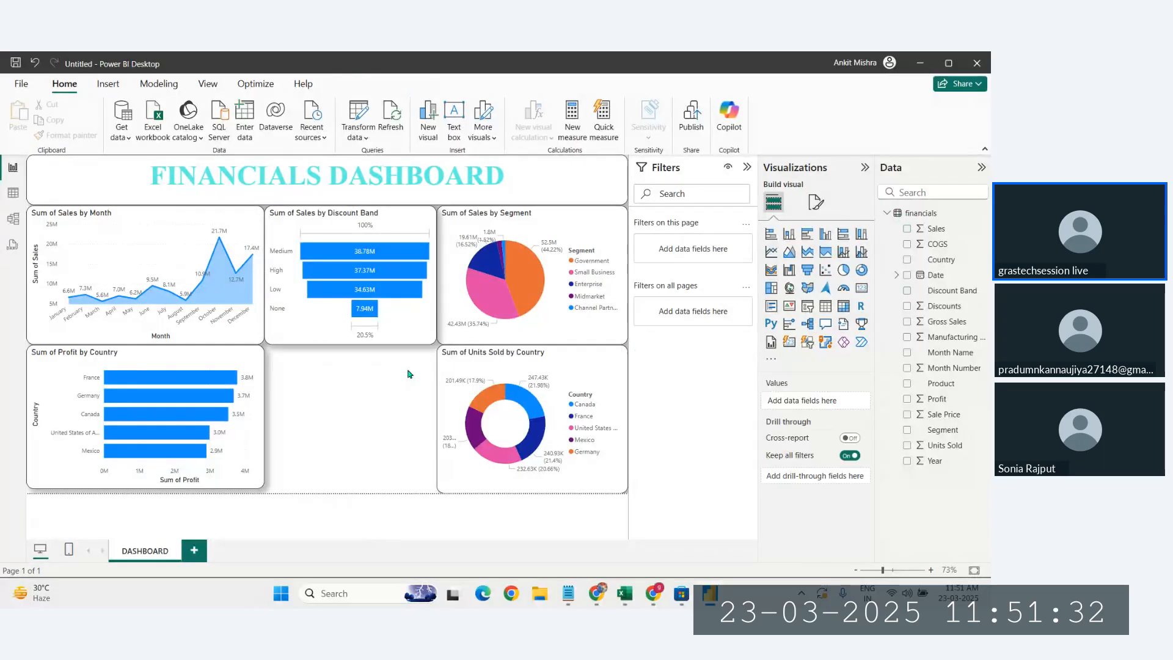
{"action": "left_click", "coordinate": [453, 282]}
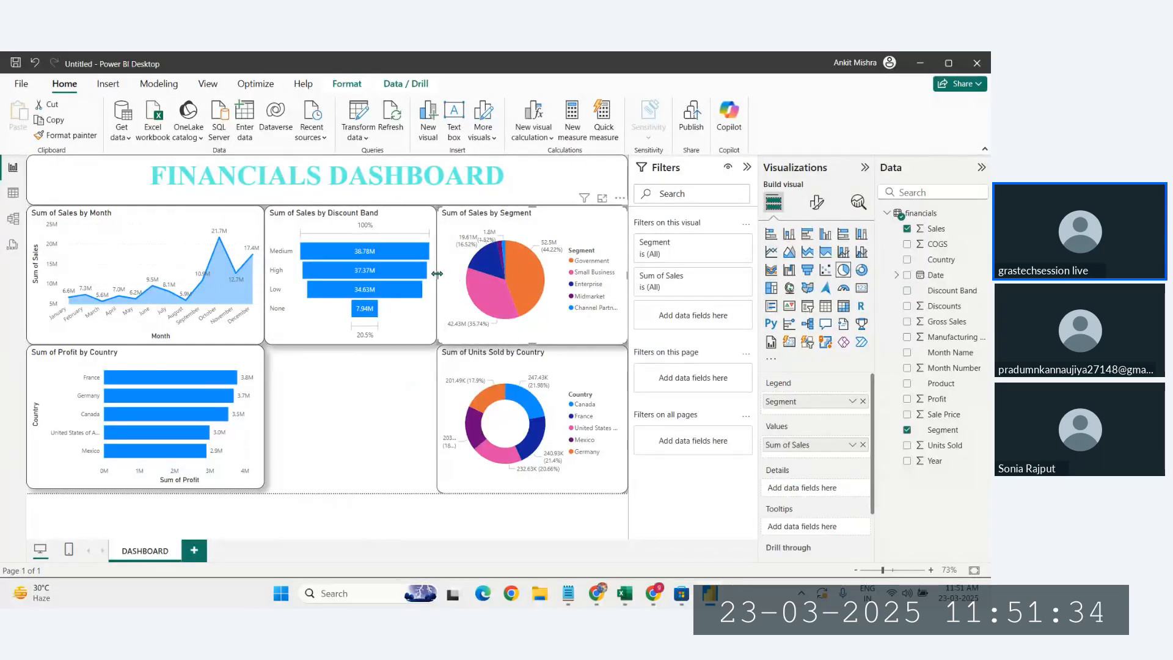
{"action": "left_click_drag", "start_coordinate": [437, 273], "coordinate": [441, 274]}
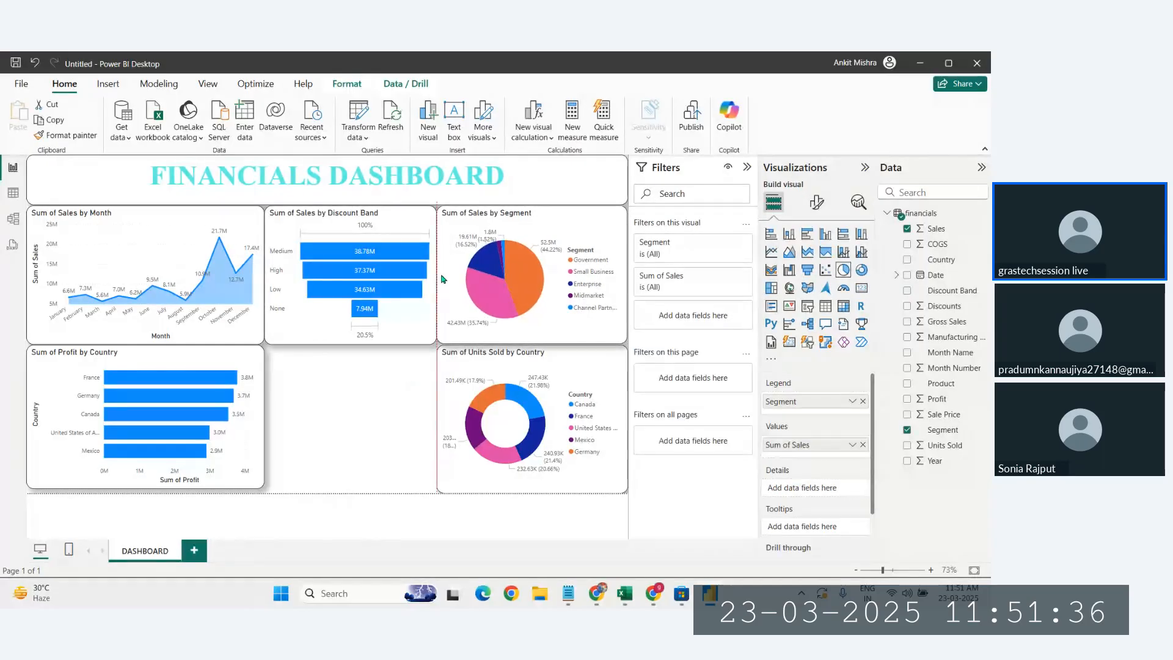
{"action": "left_click", "coordinate": [367, 425]}
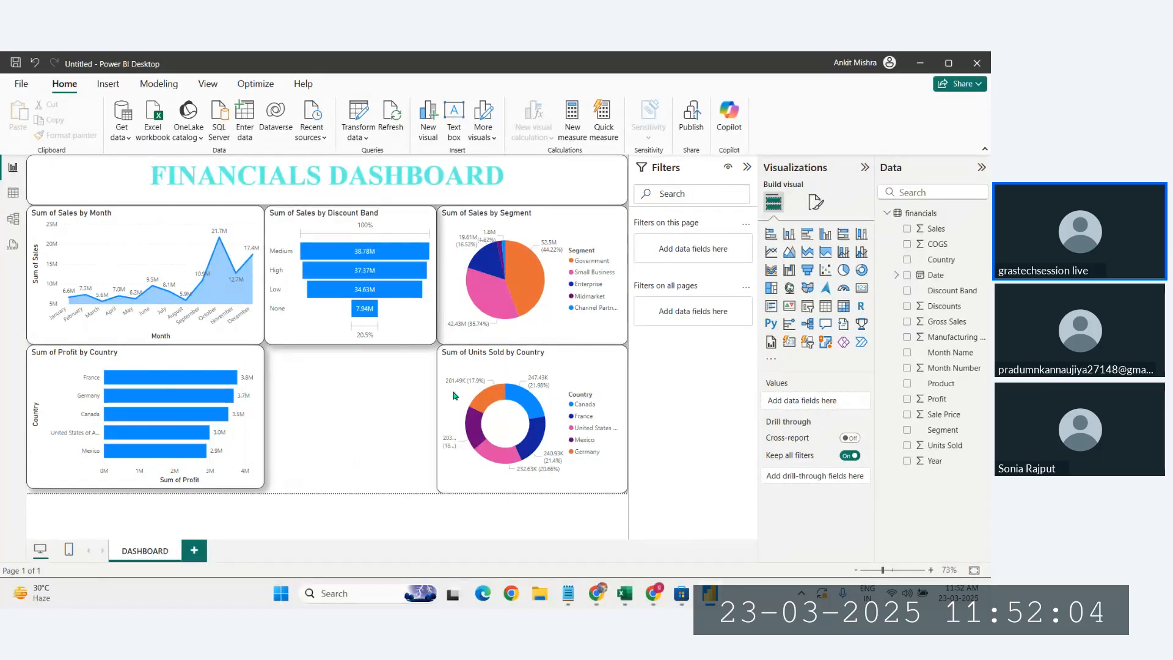
- Add a matrix in the gap below the funnel chart with Country as rows and Sales and Profit as values
{"action": "left_click", "coordinate": [844, 307]}
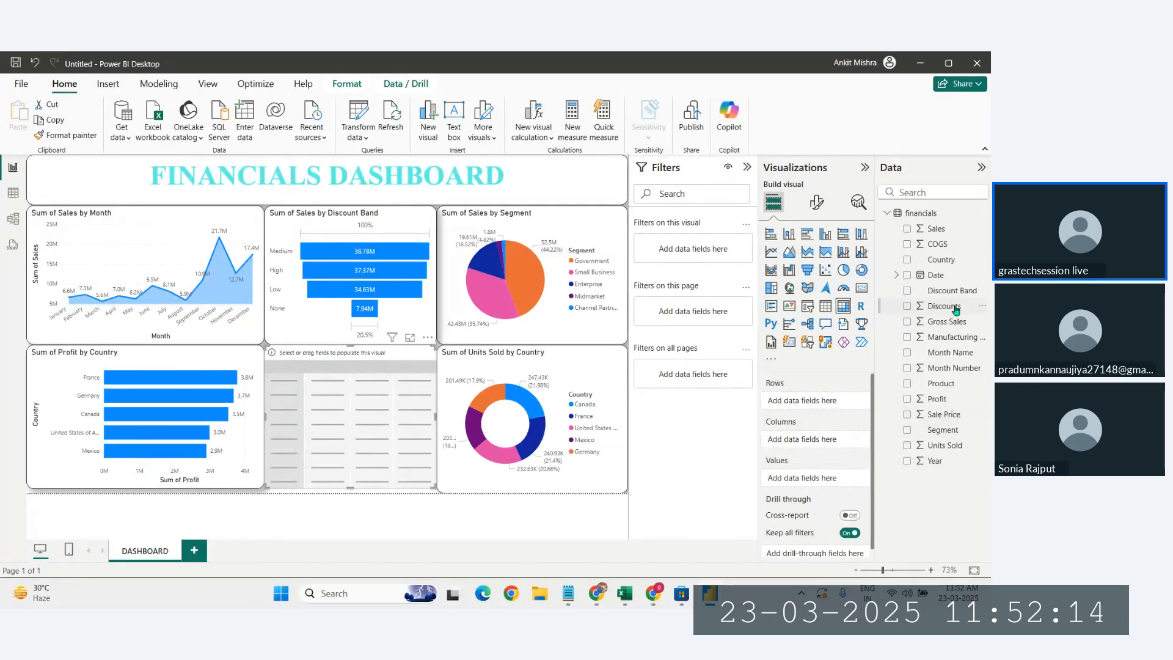
{"action": "left_click_drag", "start_coordinate": [948, 262], "coordinate": [825, 403]}
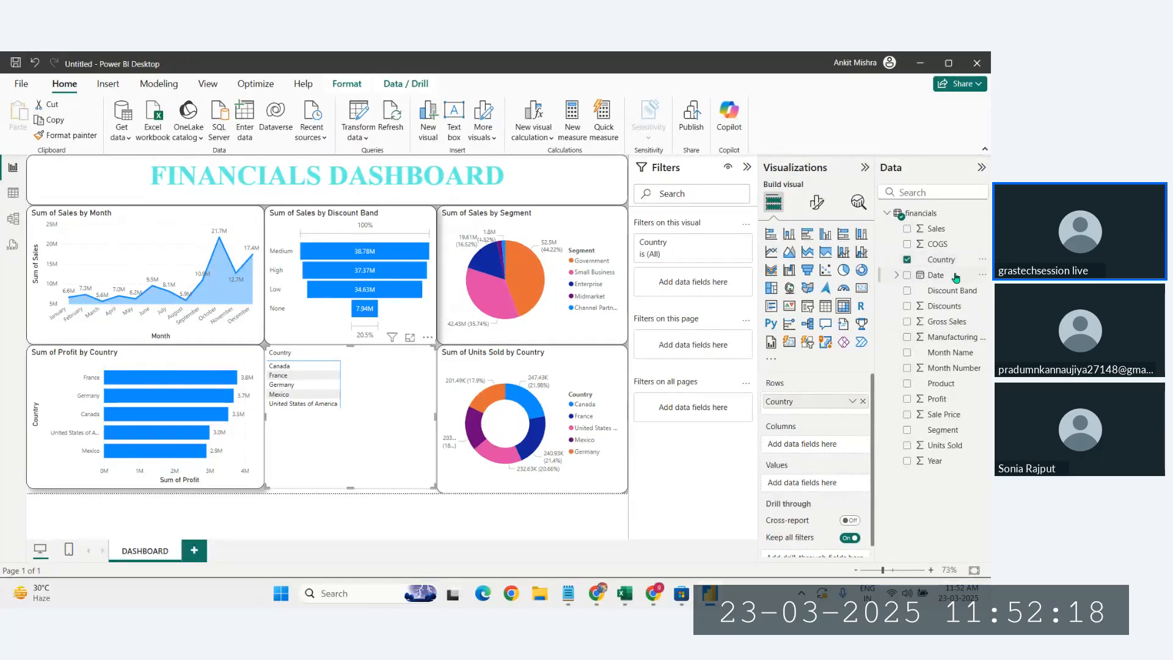
{"action": "left_click_drag", "start_coordinate": [943, 231], "coordinate": [828, 413]}
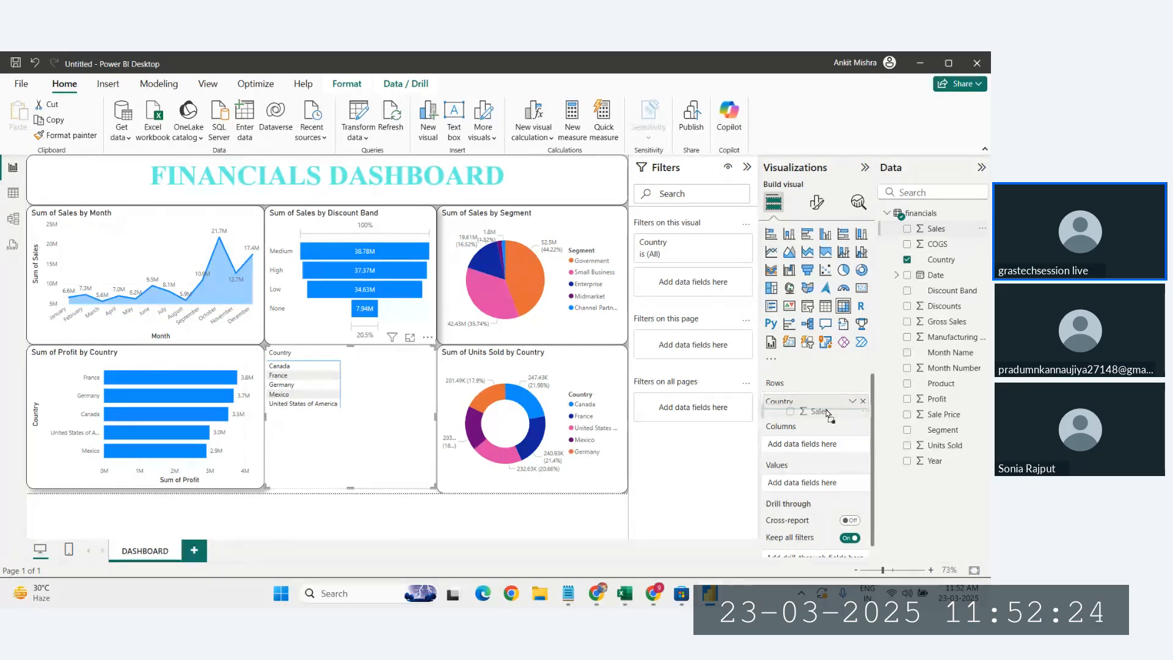
{"action": "left_click_drag", "start_coordinate": [827, 413], "coordinate": [828, 414]}
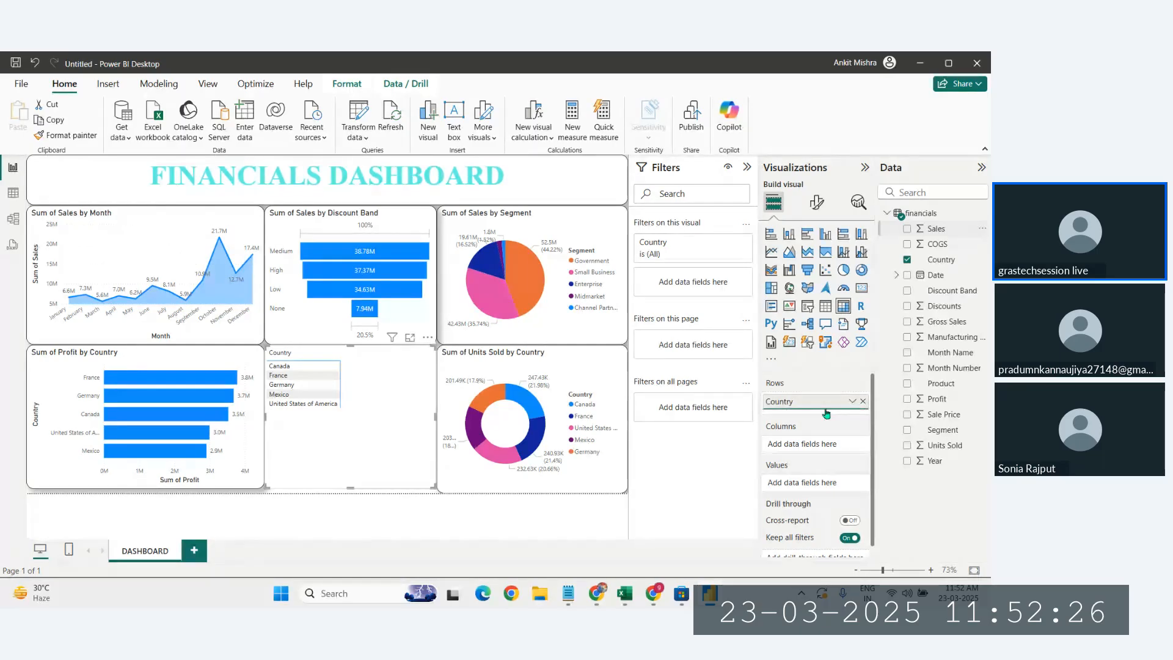
{"action": "left_click", "coordinate": [863, 416]}
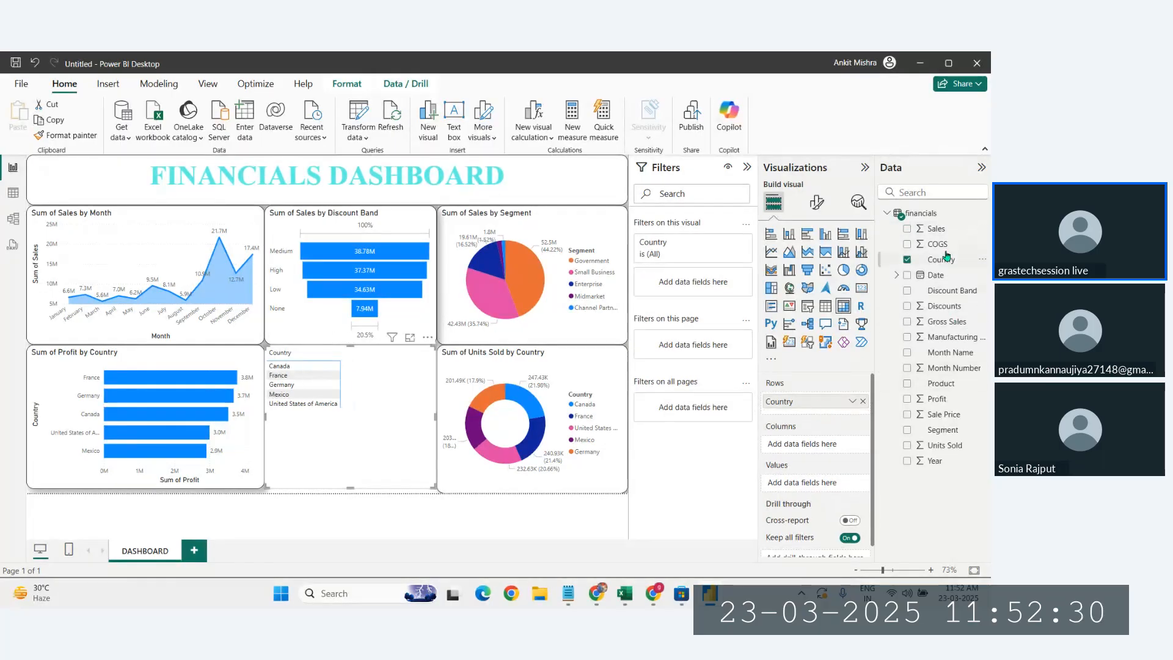
{"action": "left_click_drag", "start_coordinate": [945, 235], "coordinate": [806, 483]}
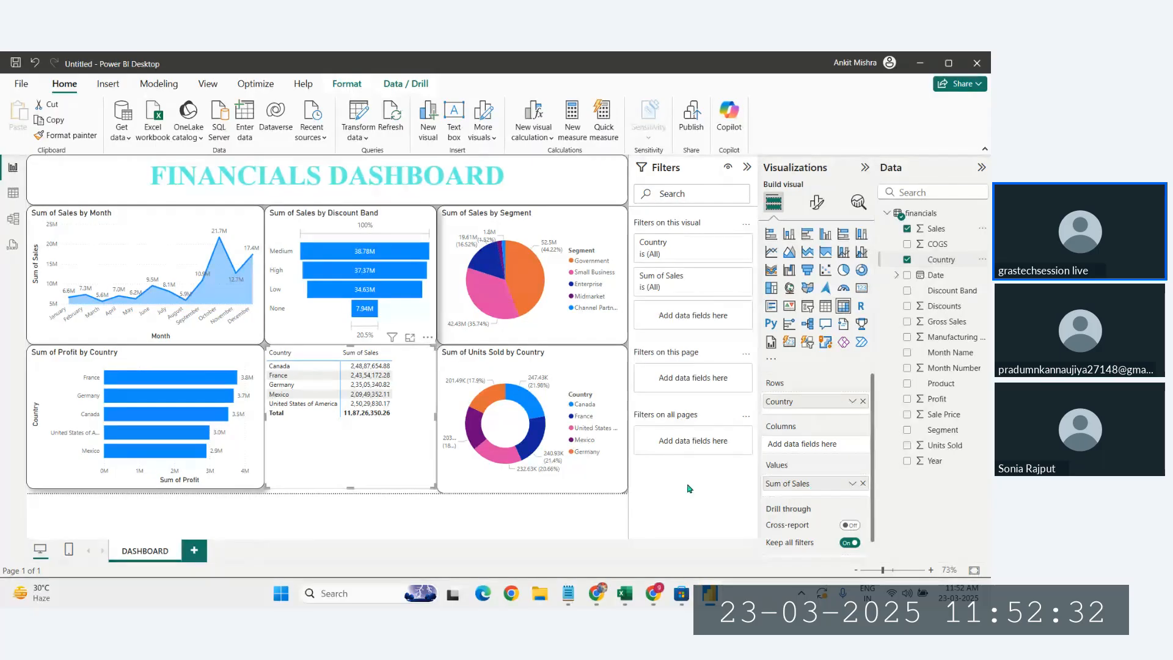
{"action": "left_click_drag", "start_coordinate": [936, 398], "coordinate": [801, 492]}
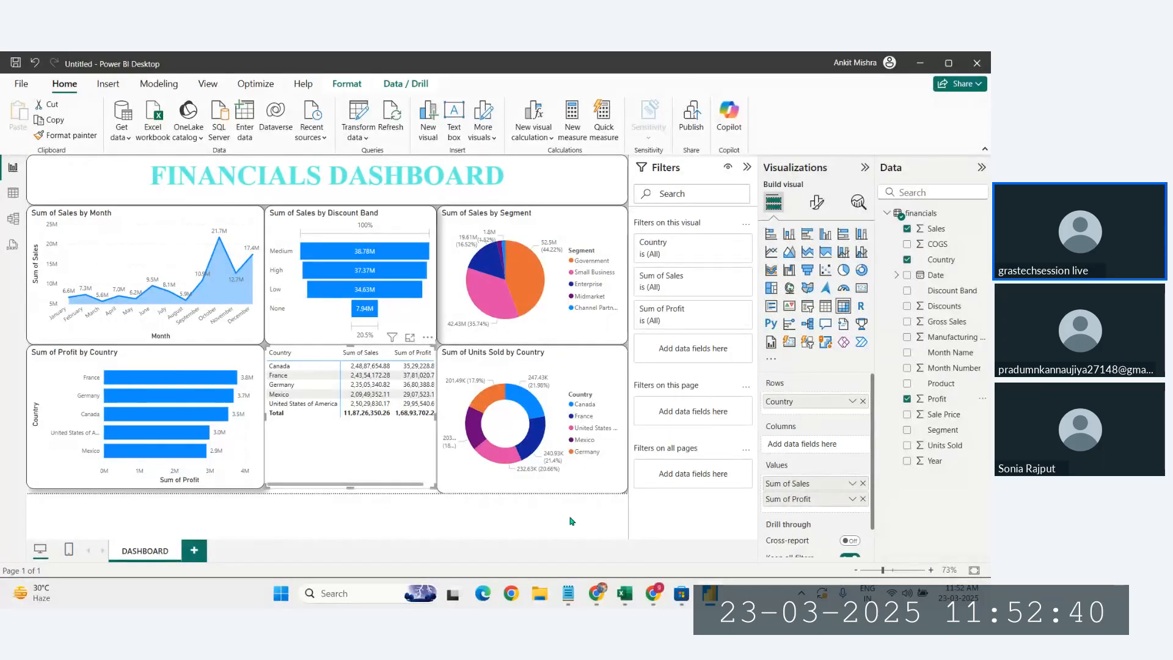
- Replace Country with Month Name in the matrix's rows
{"action": "mouse_move", "coordinate": [801, 403]}
{"action": "left_mouse_down"}
{"action": "mouse_move", "coordinate": [797, 445]}
{"action": "mouse_move", "coordinate": [807, 402]}
{"action": "left_mouse_up"}
{"action": "left_click_drag", "start_coordinate": [405, 485], "coordinate": [375, 490]}
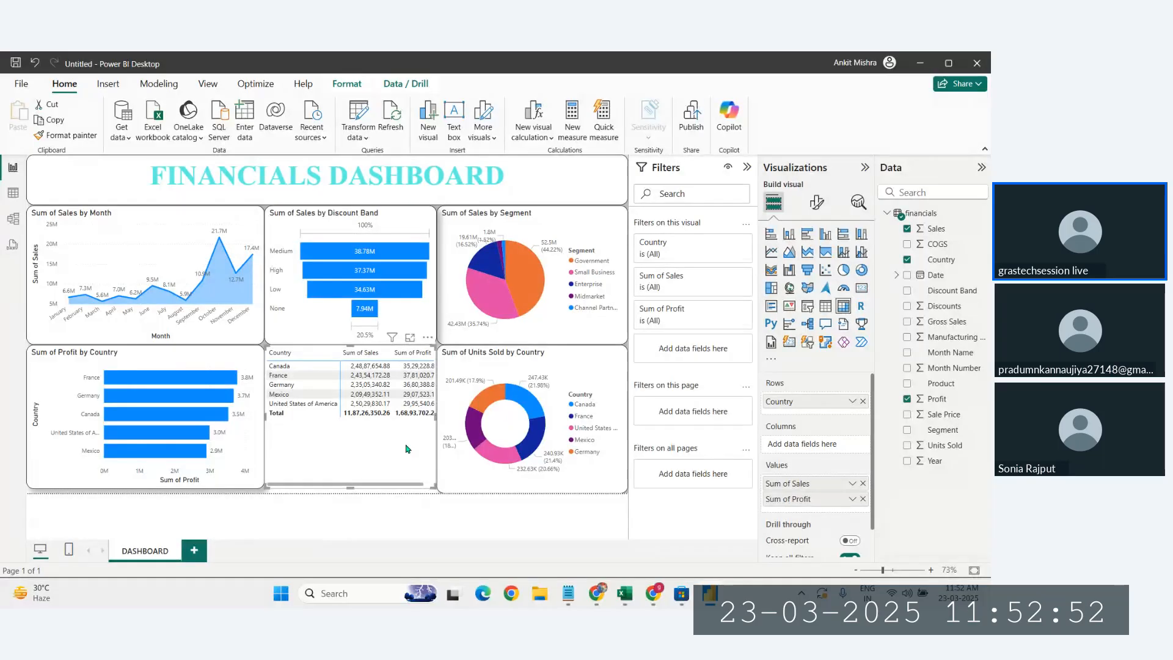
{"action": "left_click", "coordinate": [863, 401]}
{"action": "left_click_drag", "start_coordinate": [950, 357], "coordinate": [829, 402]}
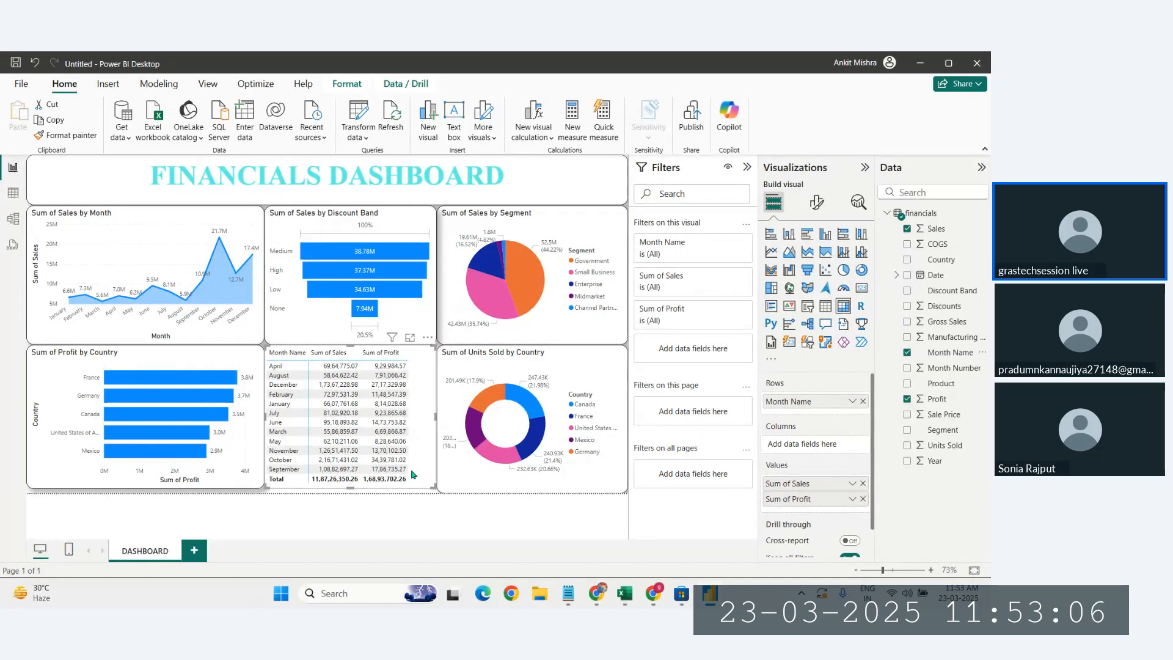
- Copy the donut chart's formatting onto the month matrix with Format painter
{"action": "left_click", "coordinate": [445, 487]}
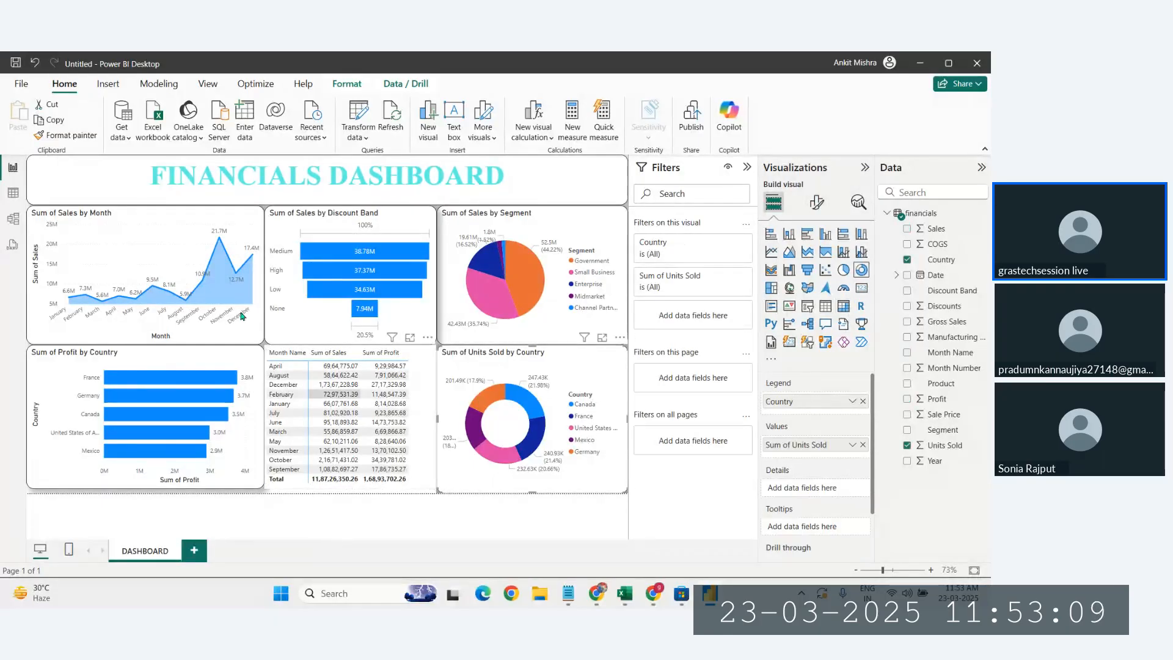
{"action": "left_click", "coordinate": [79, 135]}
{"action": "left_click", "coordinate": [416, 412]}
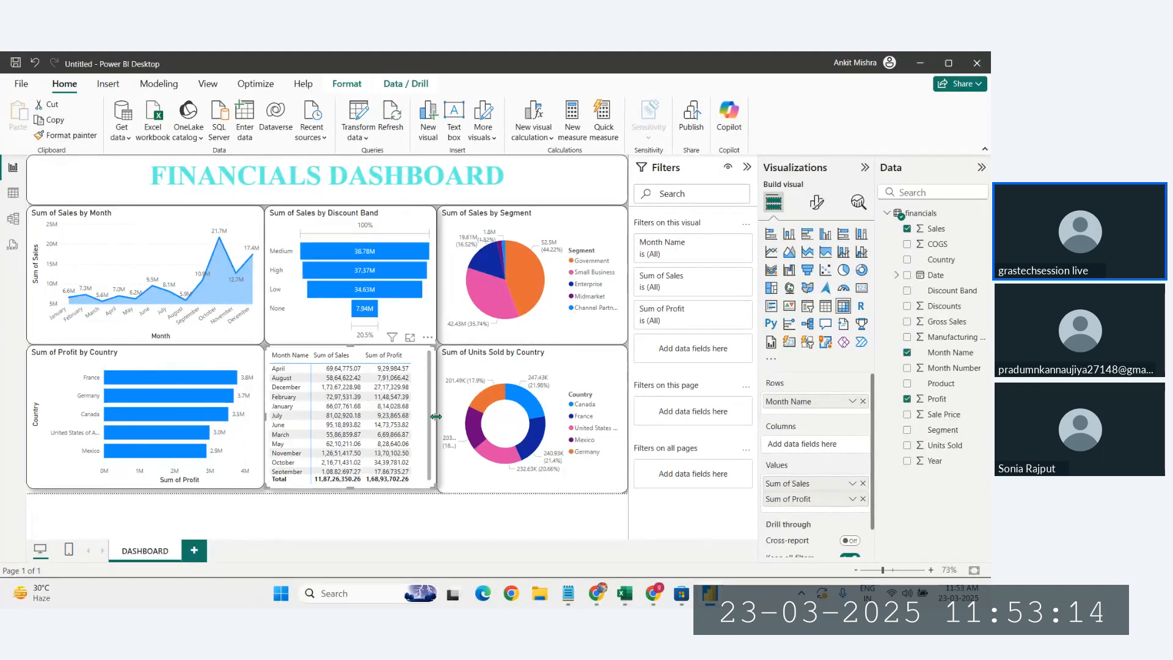
{"action": "right_click", "coordinate": [437, 419]}
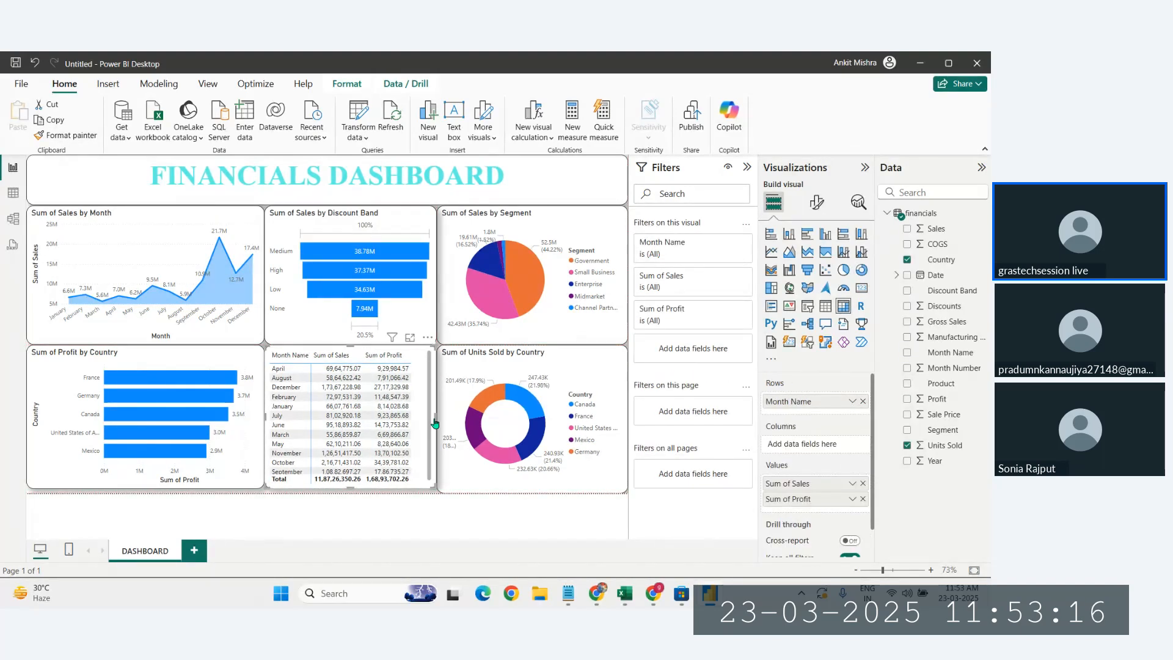
{"action": "left_click", "coordinate": [452, 398]}
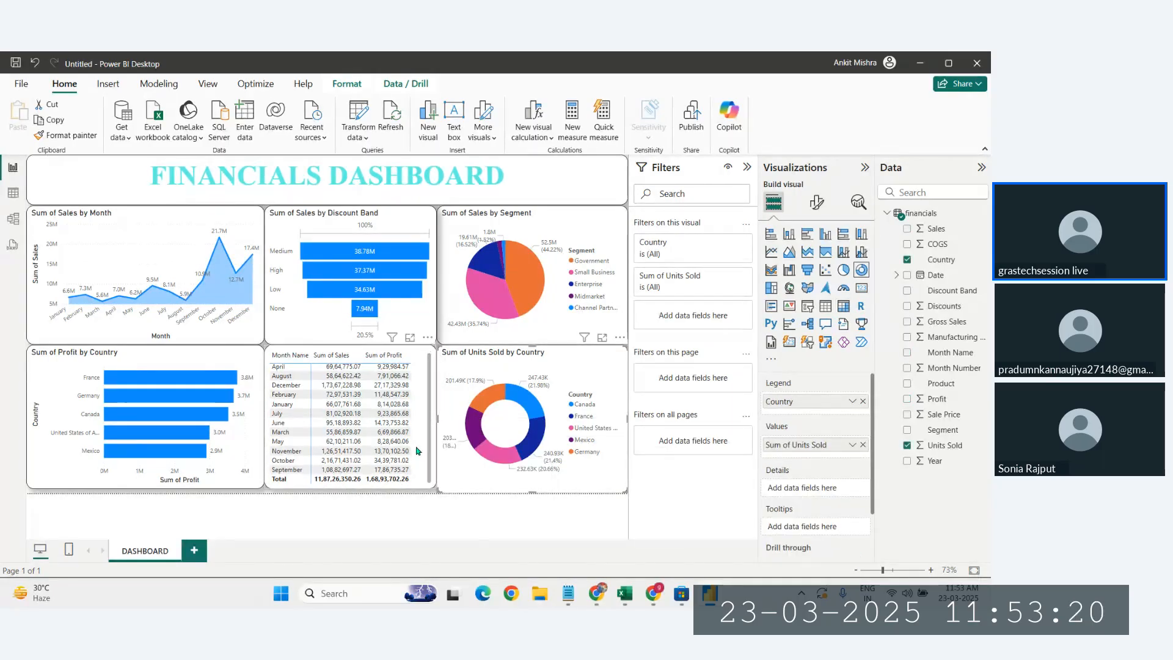
{"action": "right_click", "coordinate": [423, 426]}
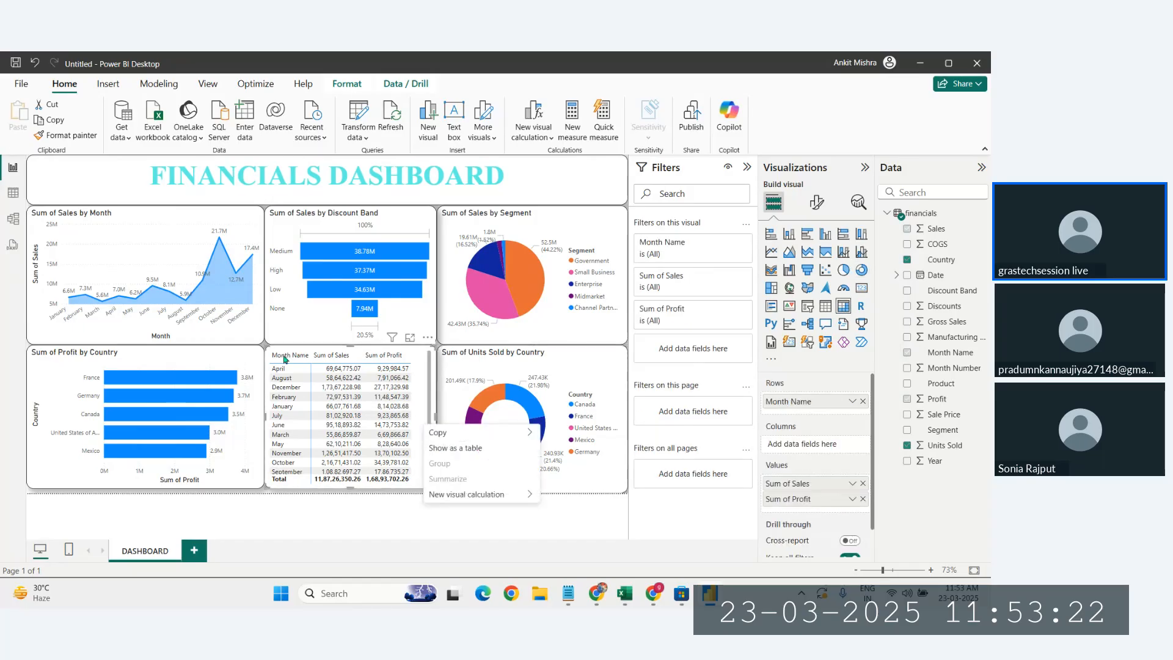
{"action": "left_click", "coordinate": [521, 374]}
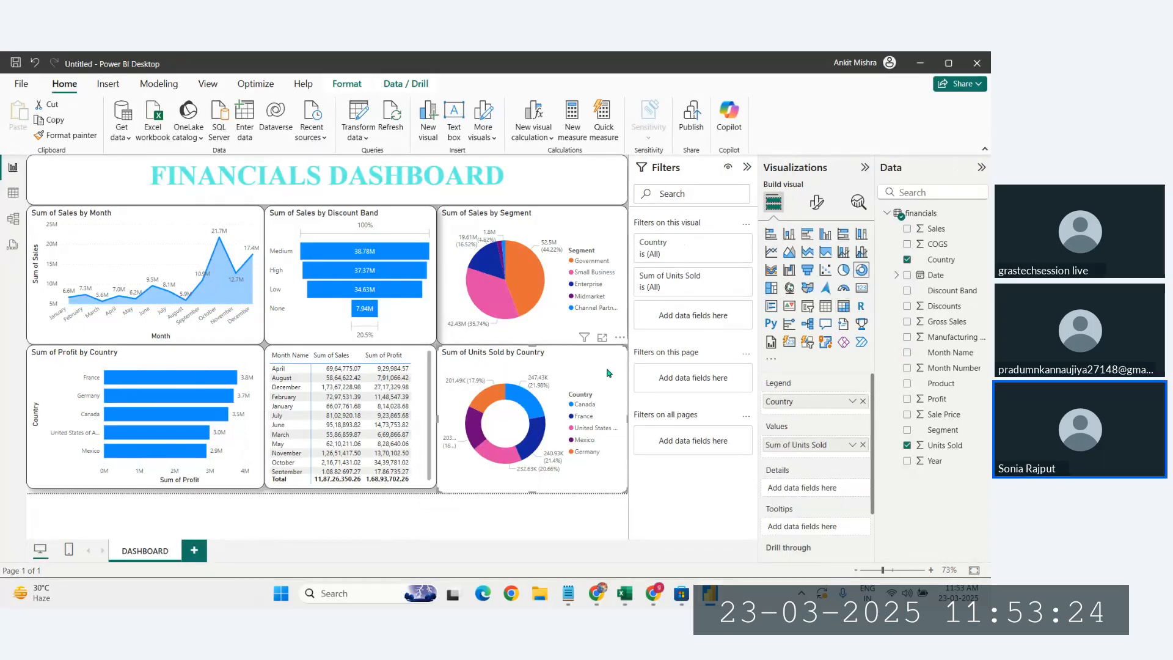
{"action": "left_click", "coordinate": [170, 244]}
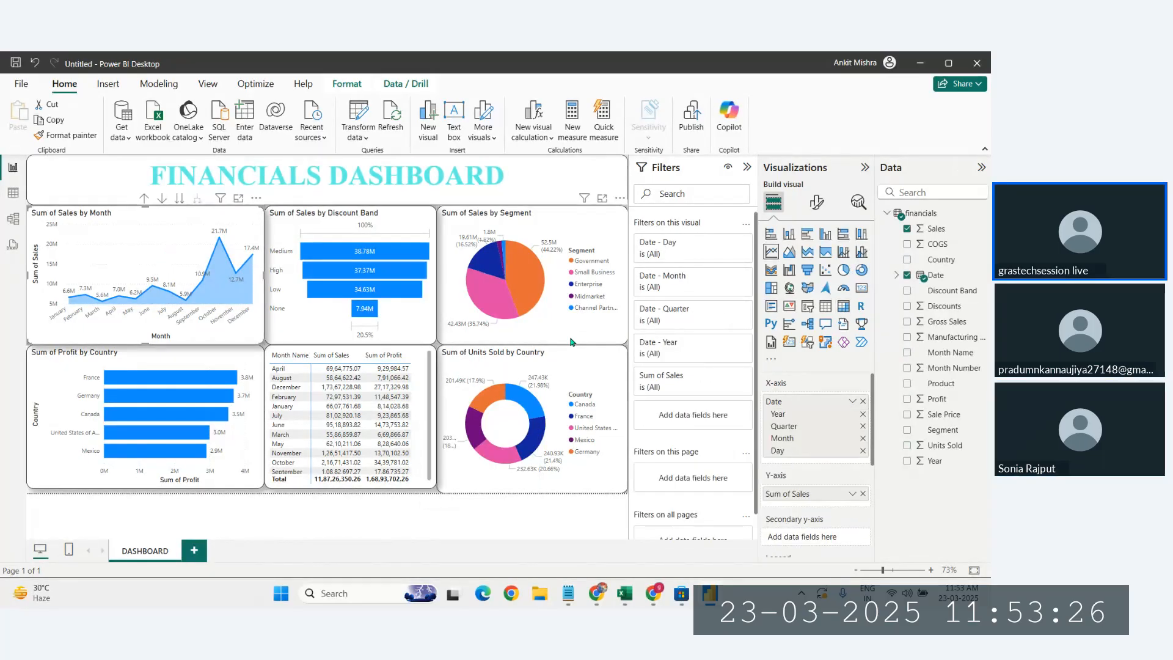
- Extend the month matrix and the profit-by-country bar chart downward so their lower edges line up with the donut chart
{"action": "left_click", "coordinate": [588, 358]}
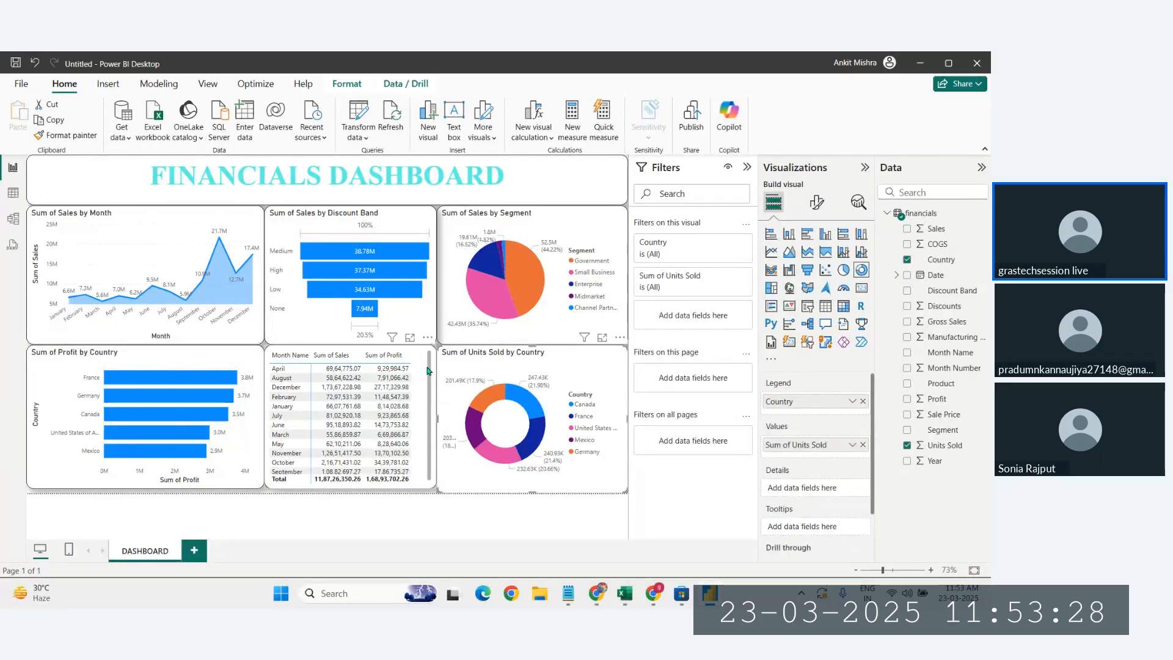
{"action": "left_click", "coordinate": [420, 481]}
{"action": "right_click", "coordinate": [418, 480]}
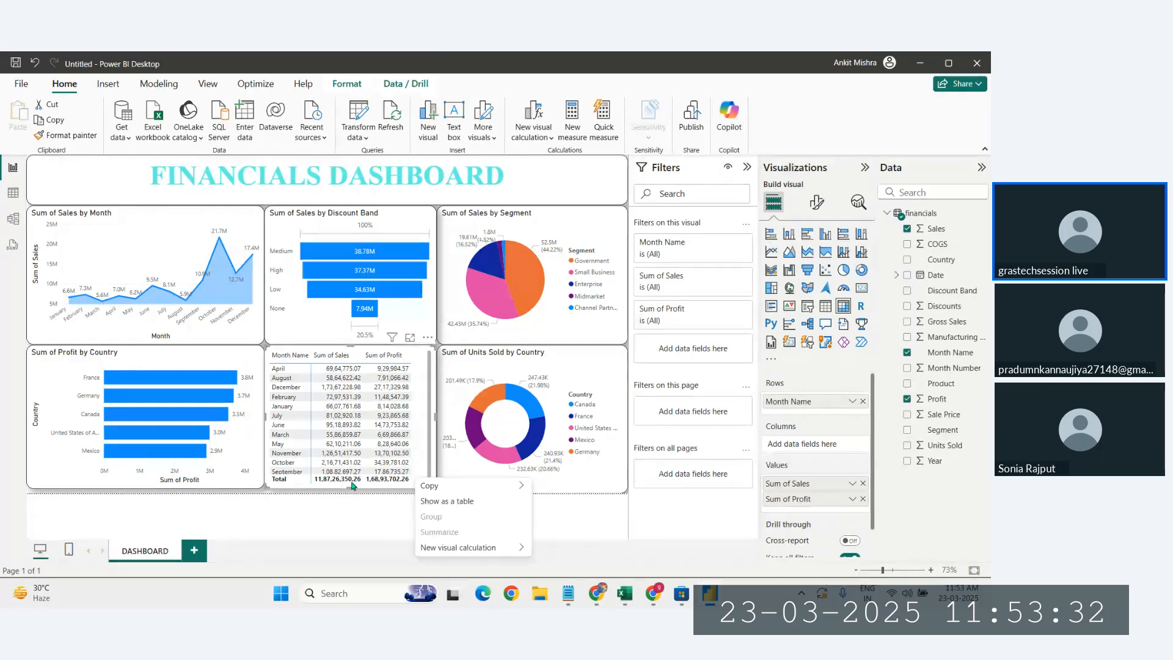
{"action": "left_click_drag", "start_coordinate": [351, 487], "coordinate": [350, 503]}
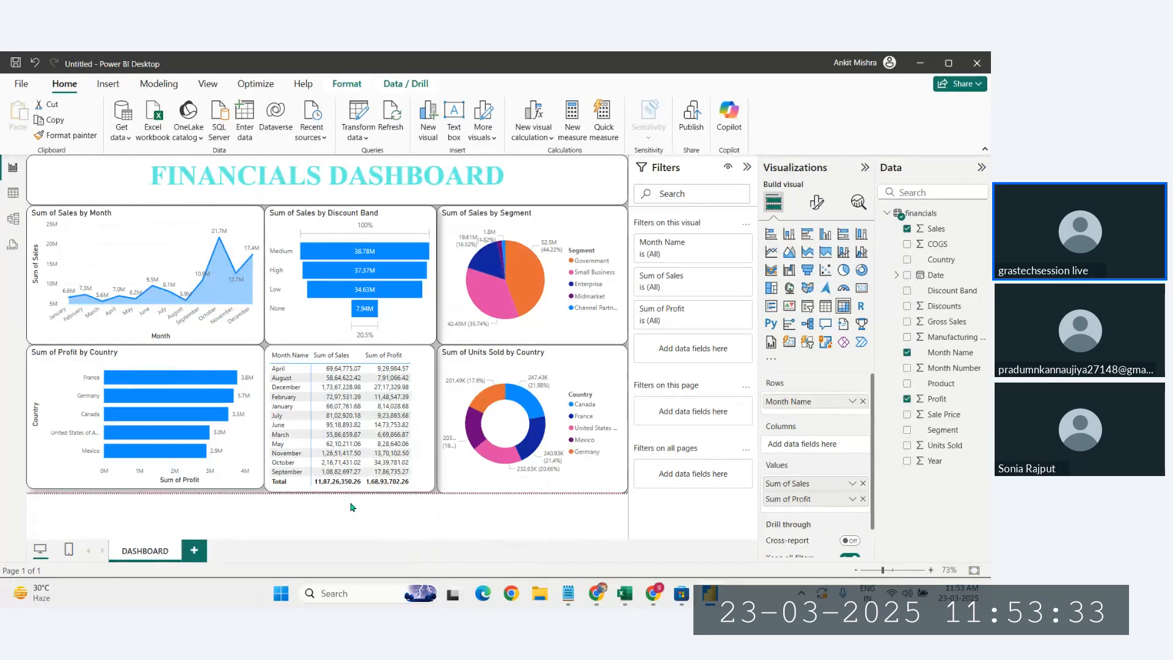
{"action": "left_click", "coordinate": [195, 485]}
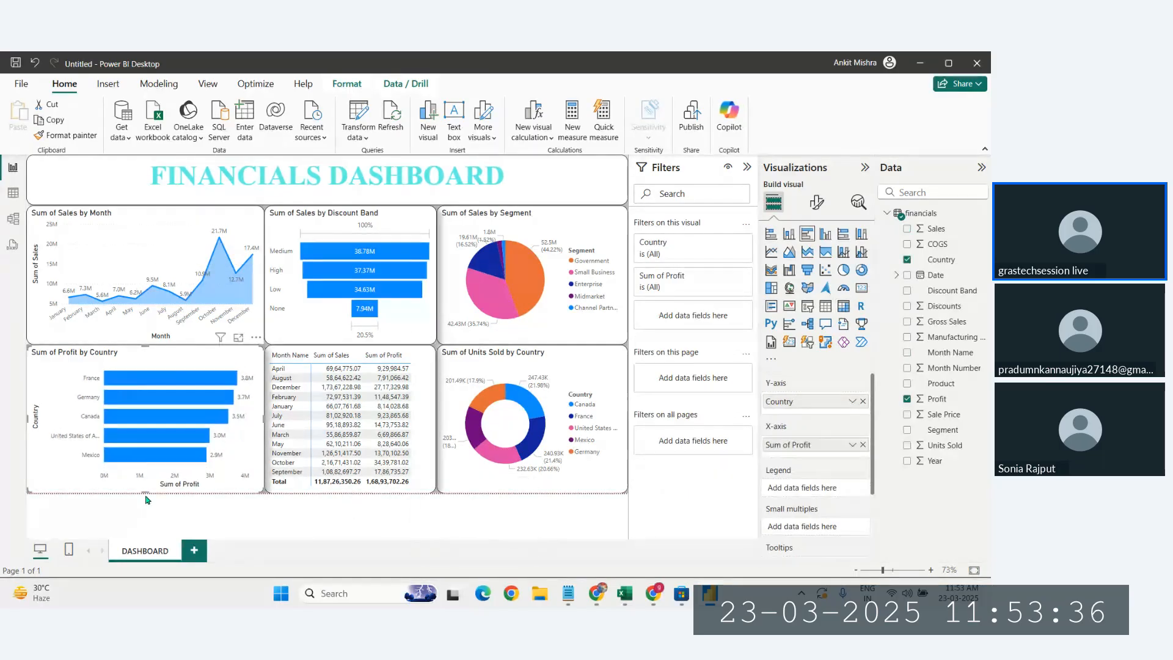
{"action": "left_click", "coordinate": [472, 489]}
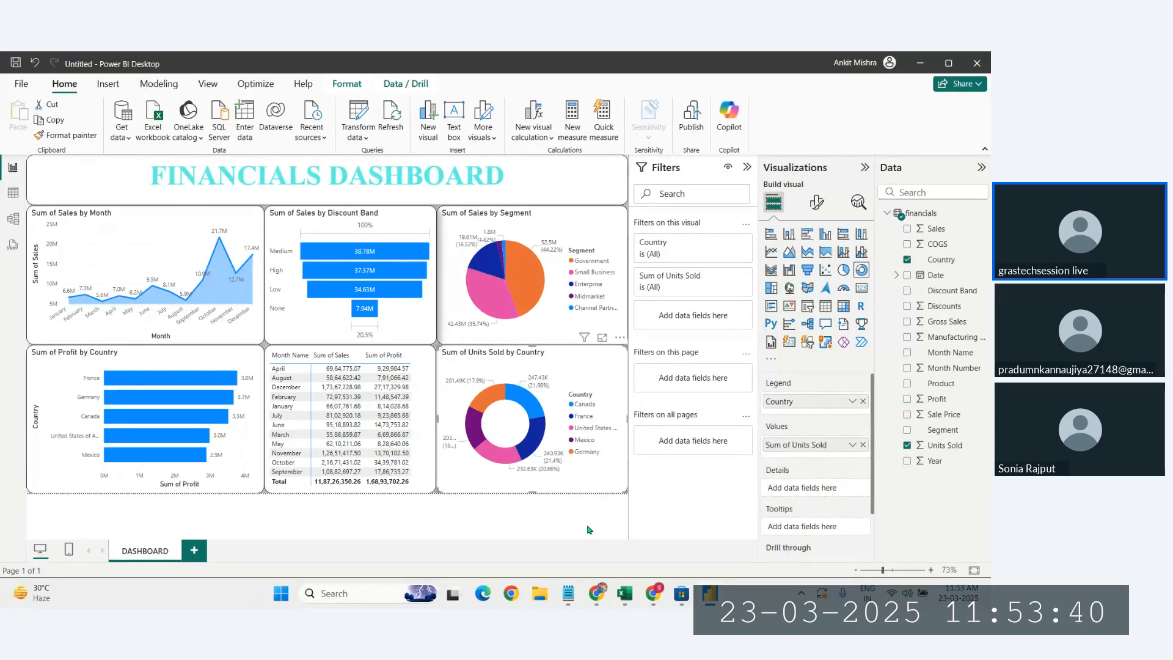
- Fine-adjust the adjoining edges of the discount-band funnel chart and the segment pie chart, leaving nothing selected
{"action": "left_click", "coordinate": [441, 296]}
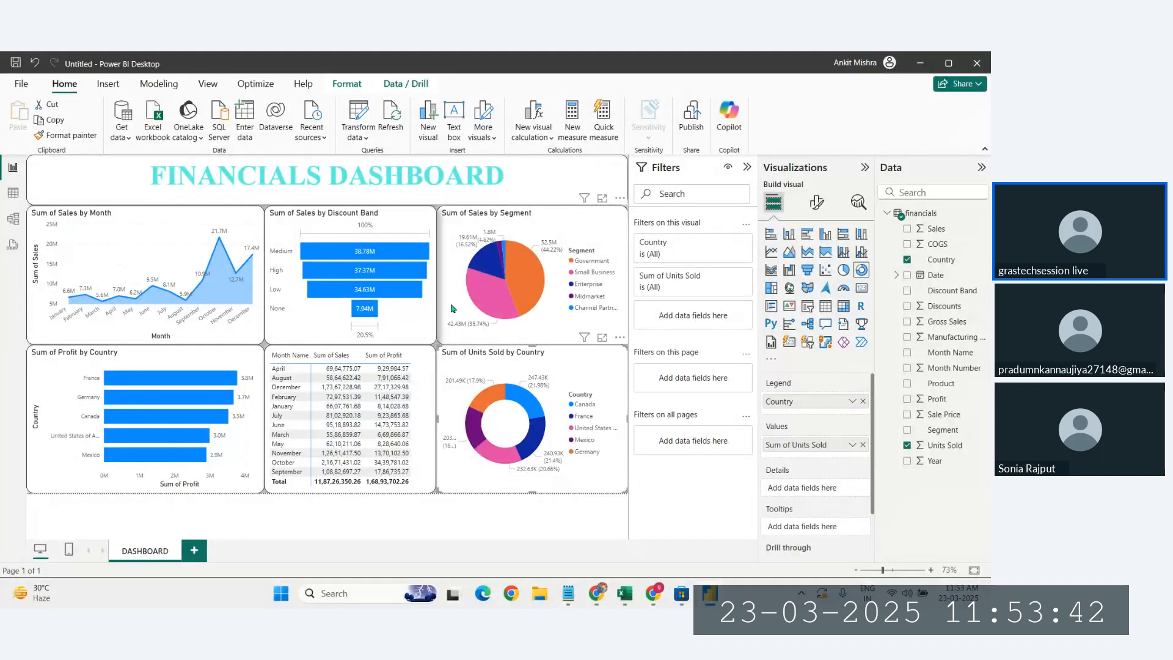
{"action": "left_click_drag", "start_coordinate": [437, 275], "coordinate": [438, 278]}
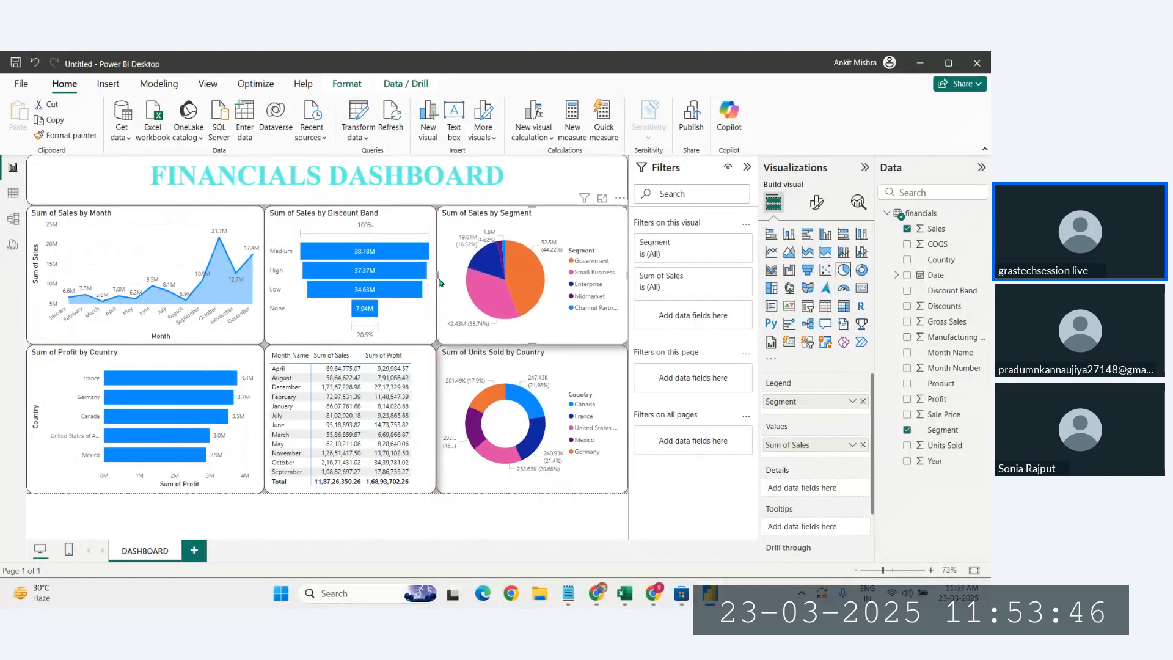
{"action": "left_click", "coordinate": [434, 287]}
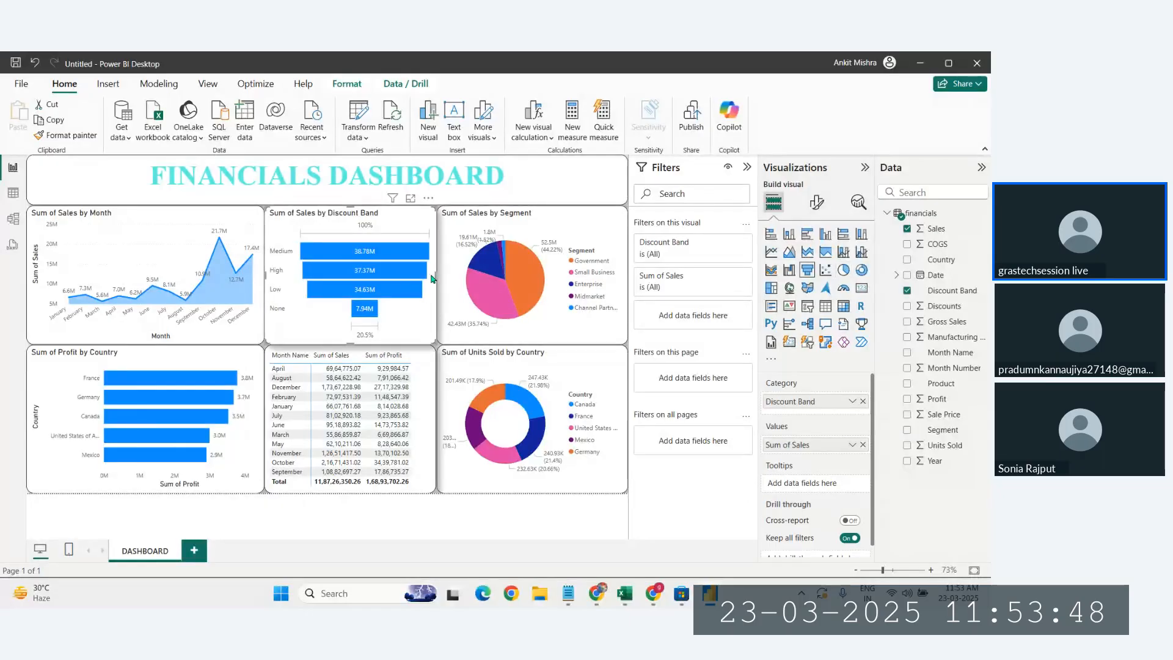
{"action": "left_click", "coordinate": [452, 303]}
{"action": "left_click", "coordinate": [577, 474]}
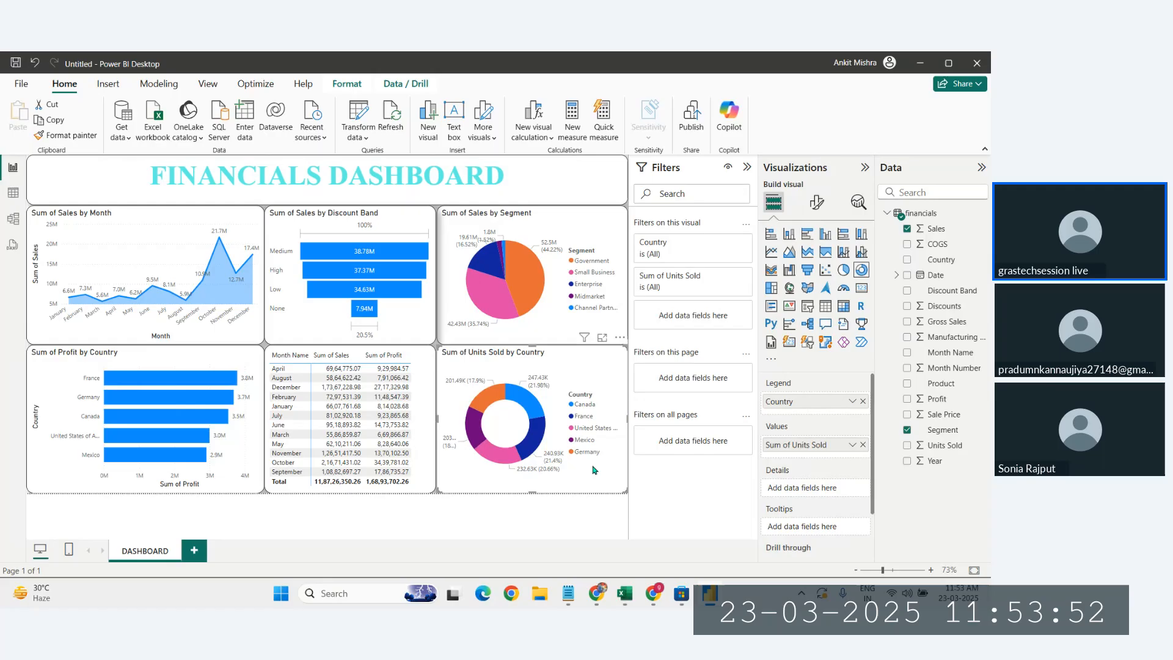
{"action": "left_click", "coordinate": [588, 524]}
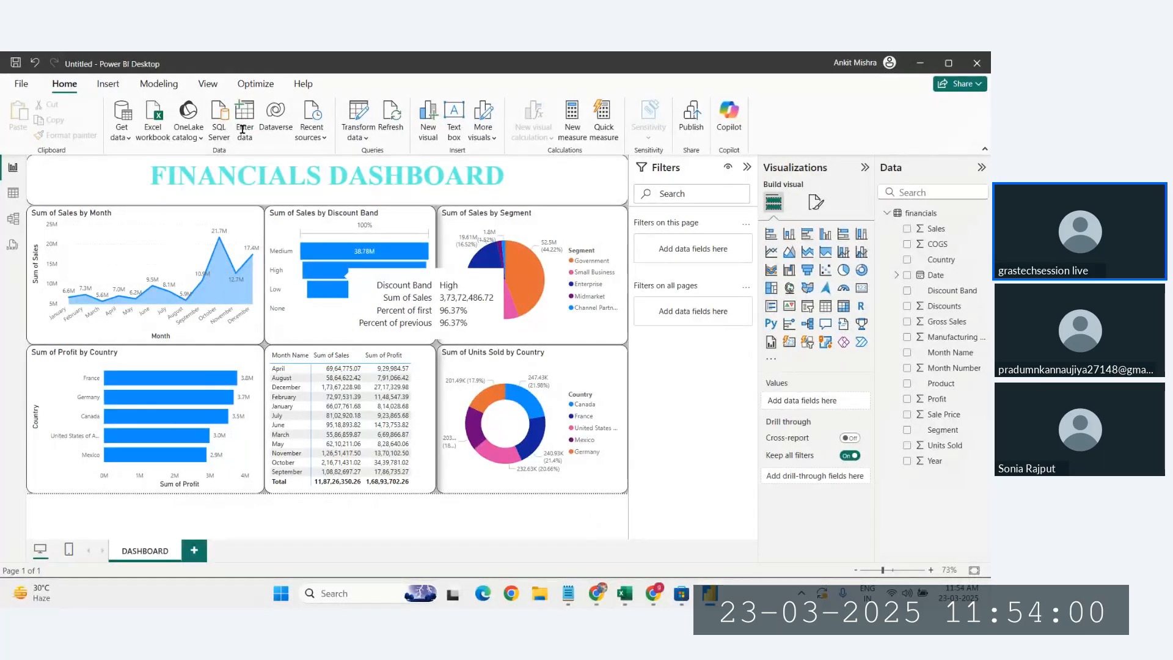
- Apply the dark Innovate theme to the report
{"action": "left_click", "coordinate": [206, 84]}
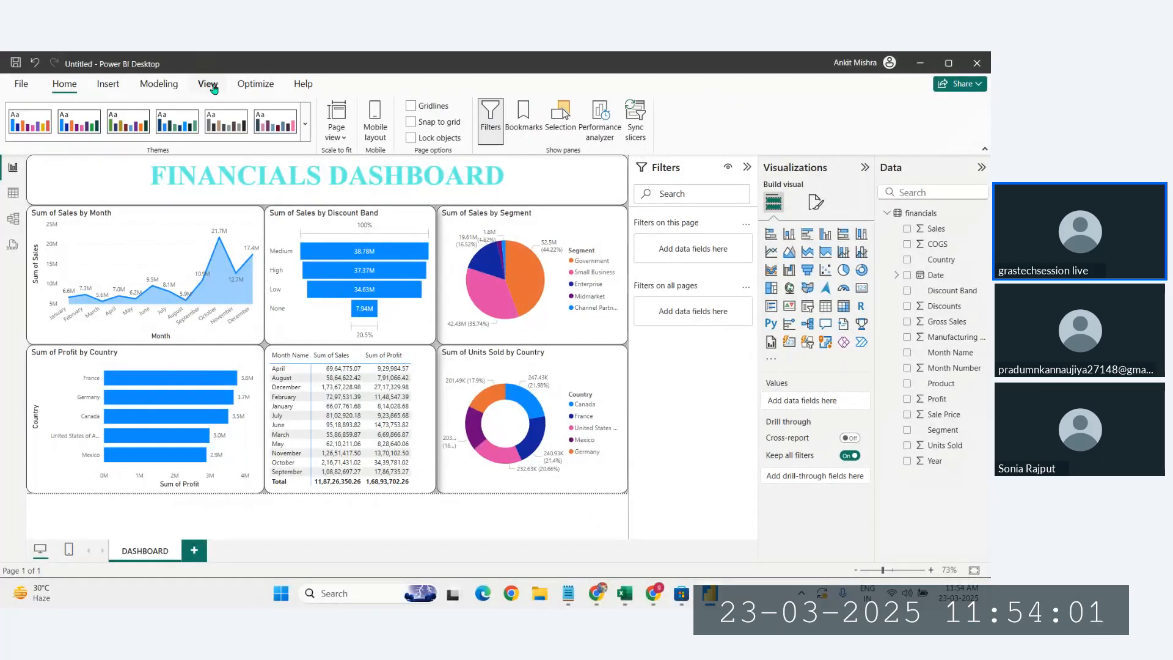
{"action": "left_click", "coordinate": [304, 127]}
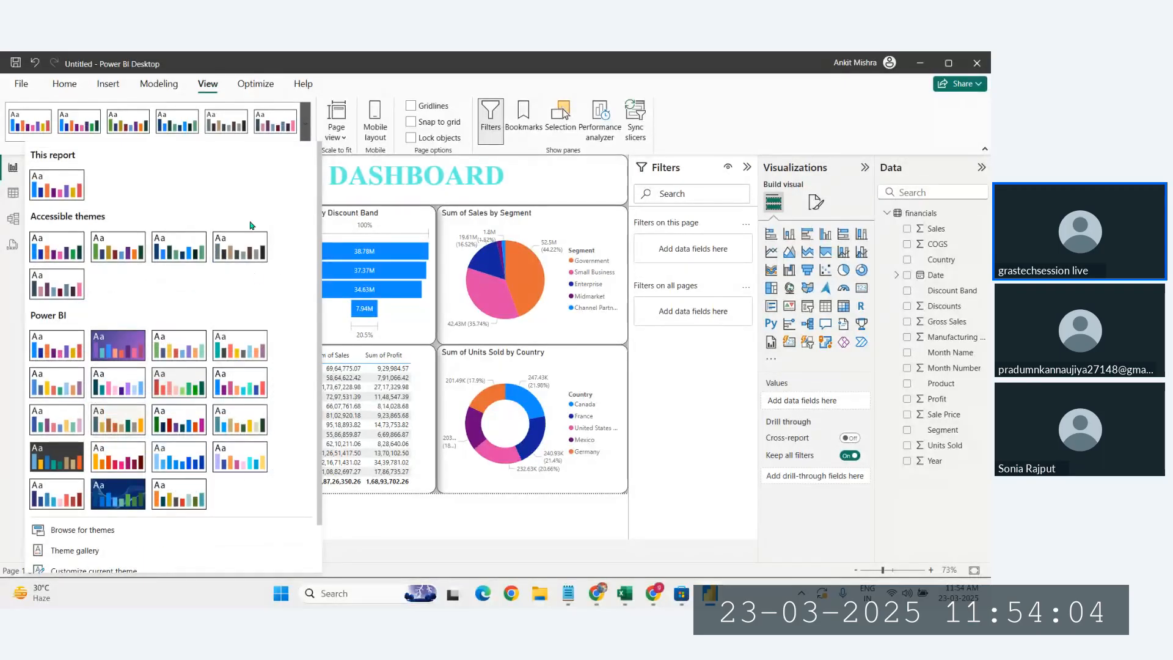
{"action": "left_click", "coordinate": [61, 463]}
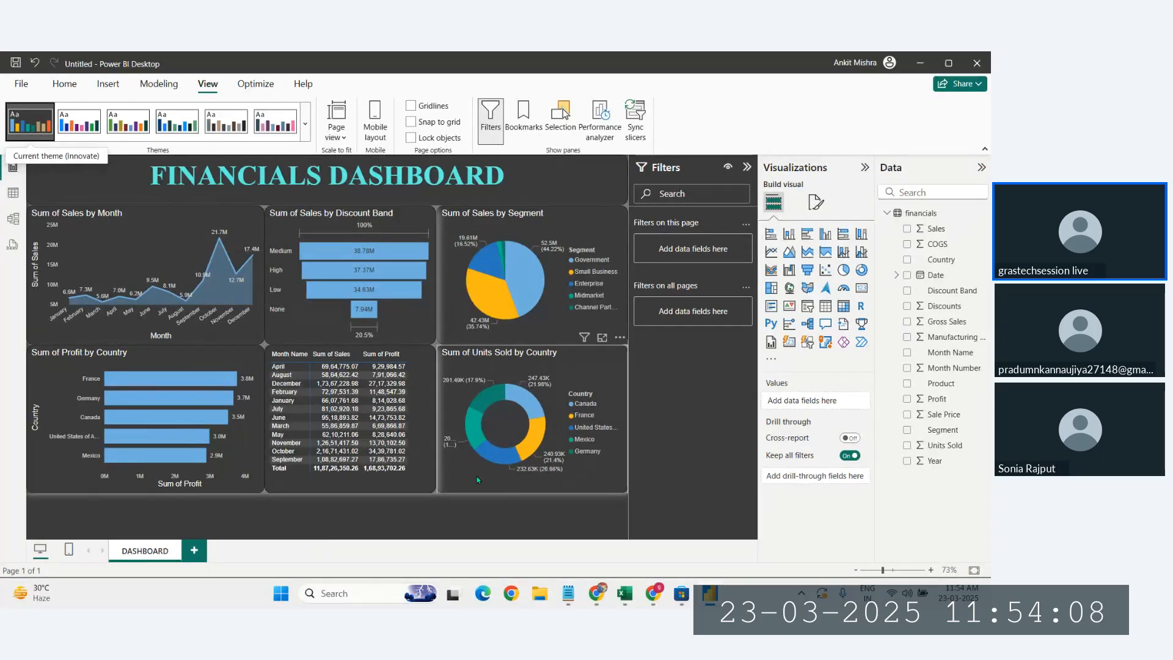
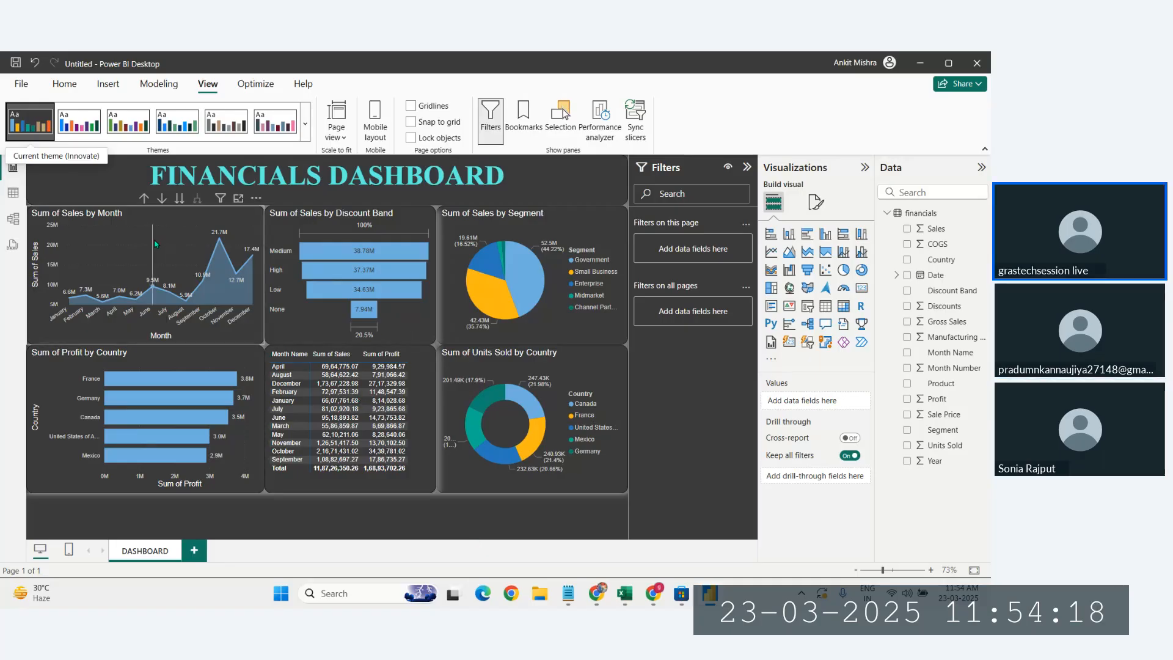
- Change the line colour of the Sum of Sales by Month chart to the custom turquoise #6CF7DD
{"action": "left_click", "coordinate": [227, 281]}
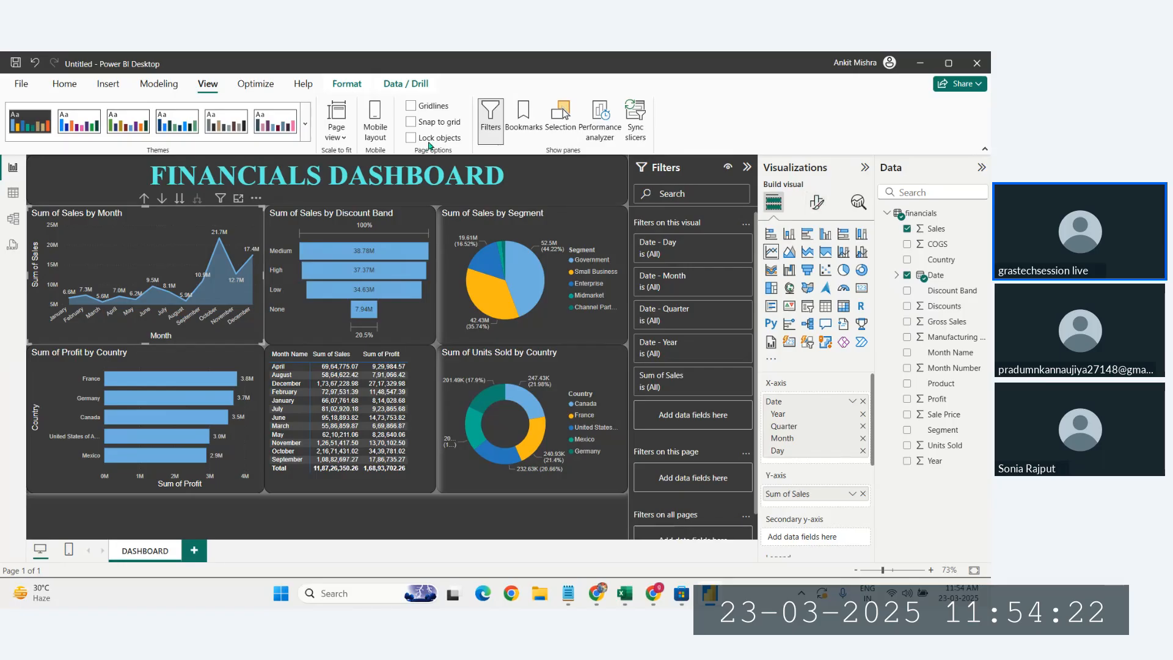
{"action": "left_click", "coordinate": [816, 206]}
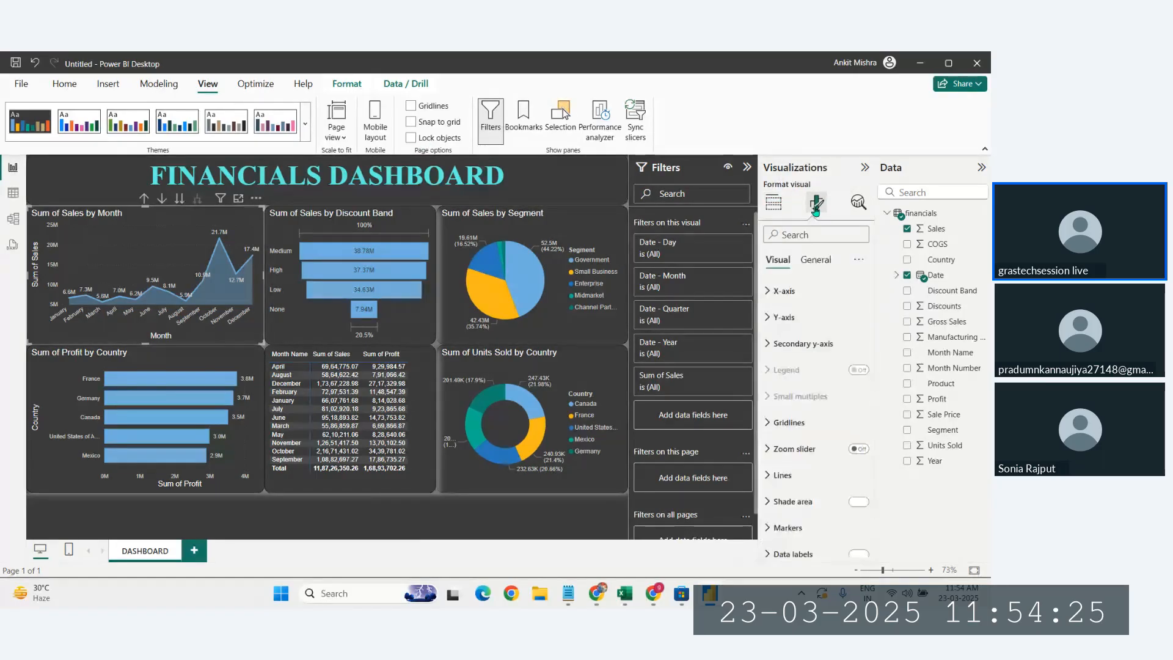
{"action": "left_click", "coordinate": [788, 474]}
{"action": "scroll", "coordinate": [789, 474], "scroll_direction": "down", "scroll_amount": 3}
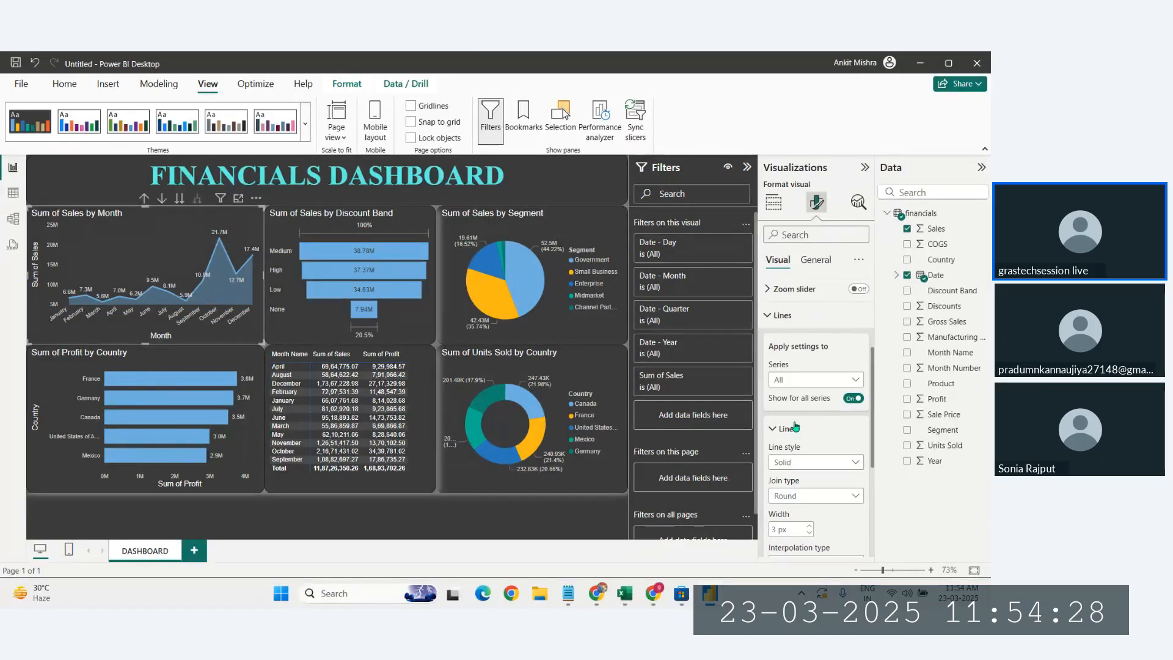
{"action": "scroll", "coordinate": [796, 426], "scroll_direction": "down", "scroll_amount": 5}
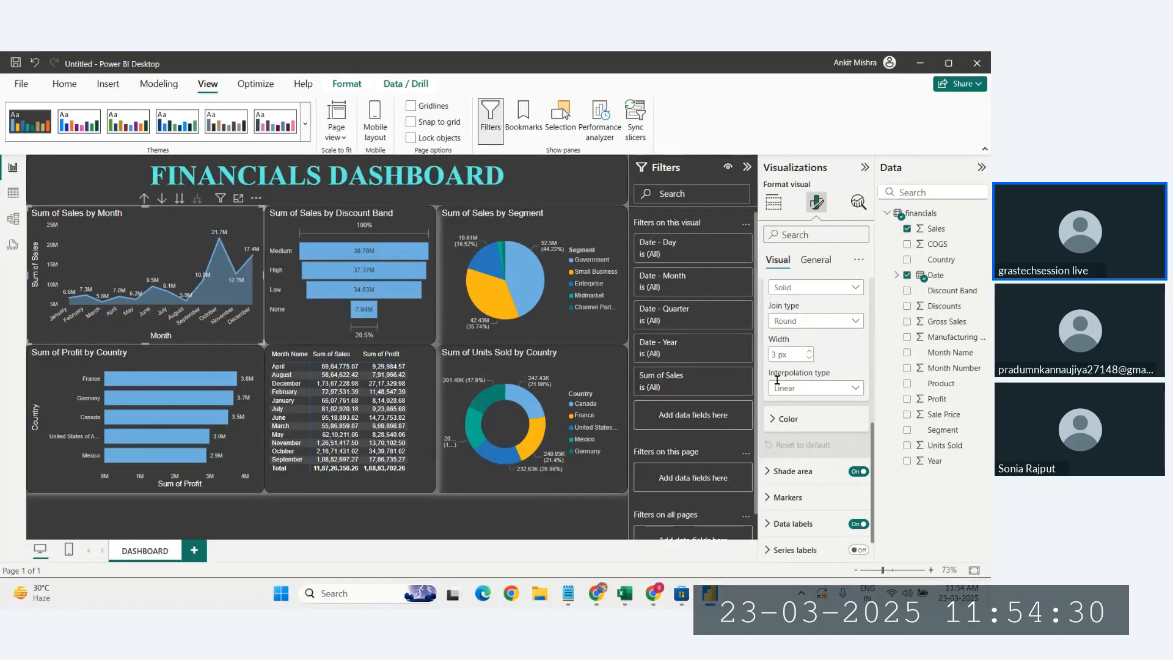
{"action": "left_click", "coordinate": [777, 420]}
{"action": "scroll", "coordinate": [788, 421], "scroll_direction": "down", "scroll_amount": 1}
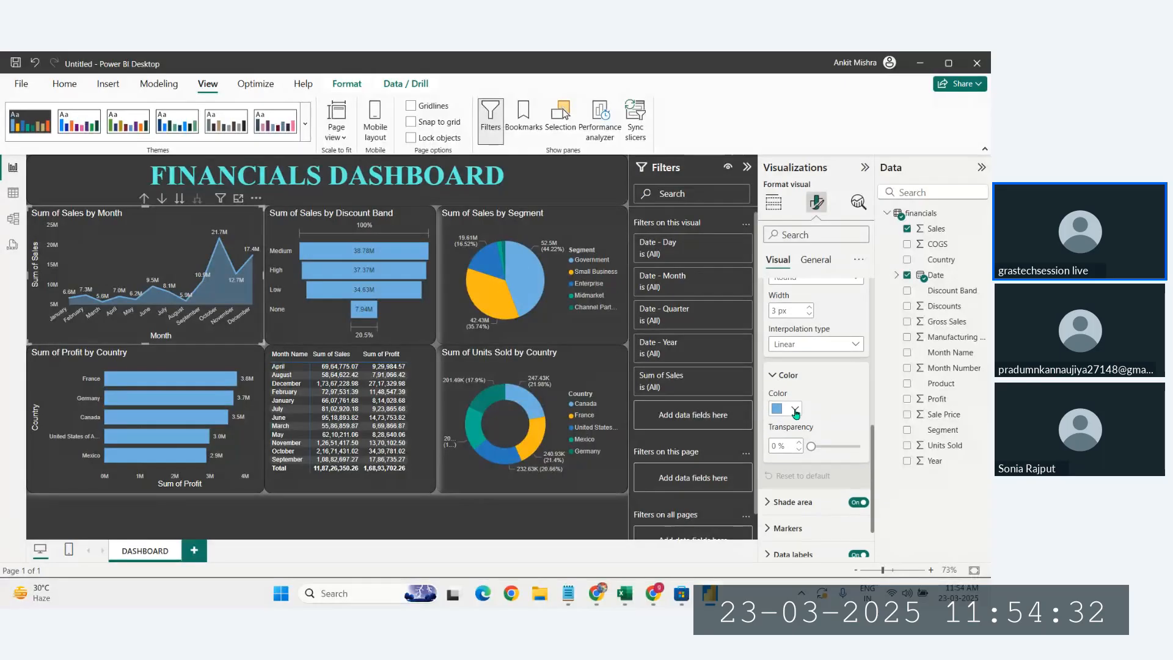
{"action": "left_click", "coordinate": [795, 409]}
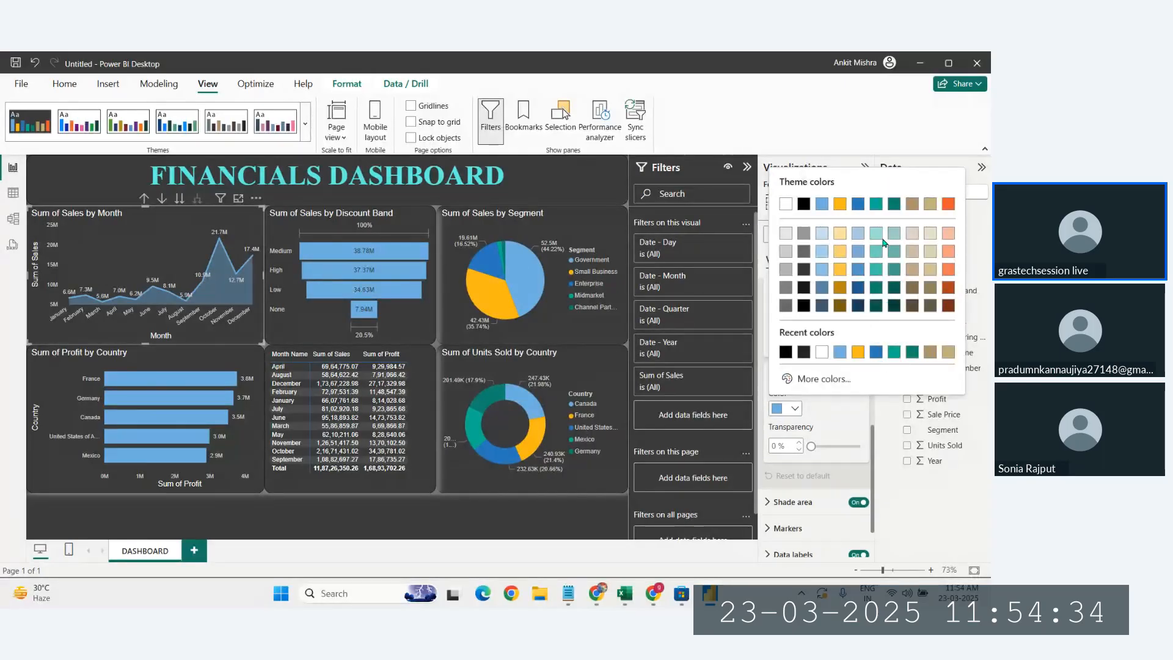
{"action": "left_click", "coordinate": [876, 270]}
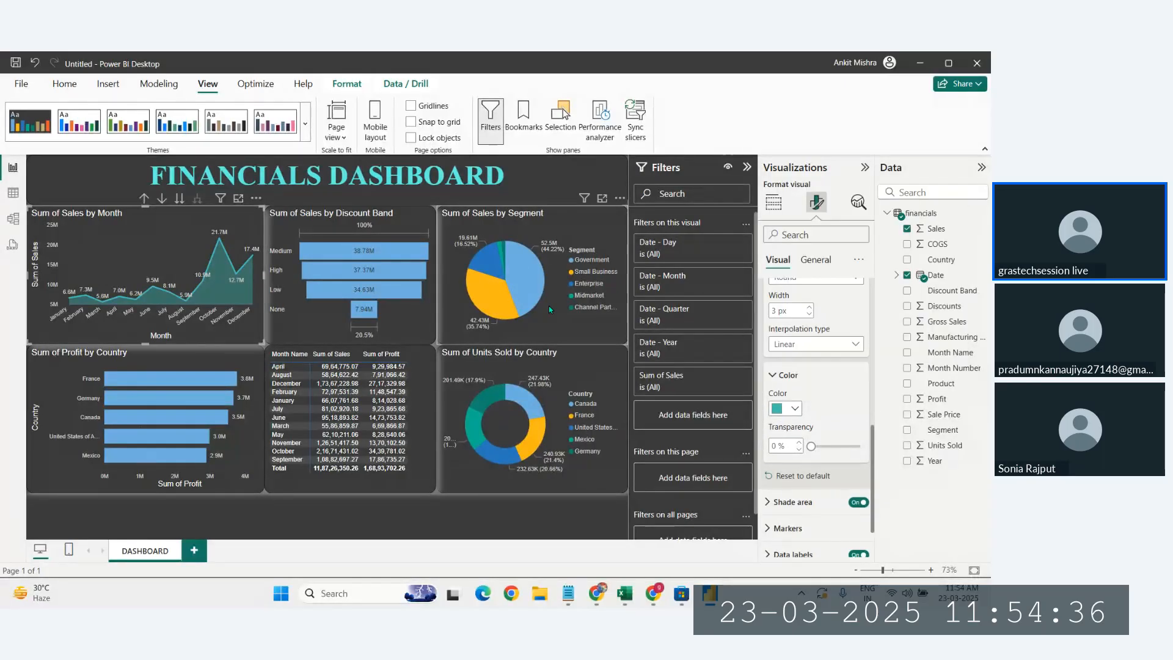
{"action": "left_click", "coordinate": [793, 409]}
{"action": "left_click", "coordinate": [821, 380]}
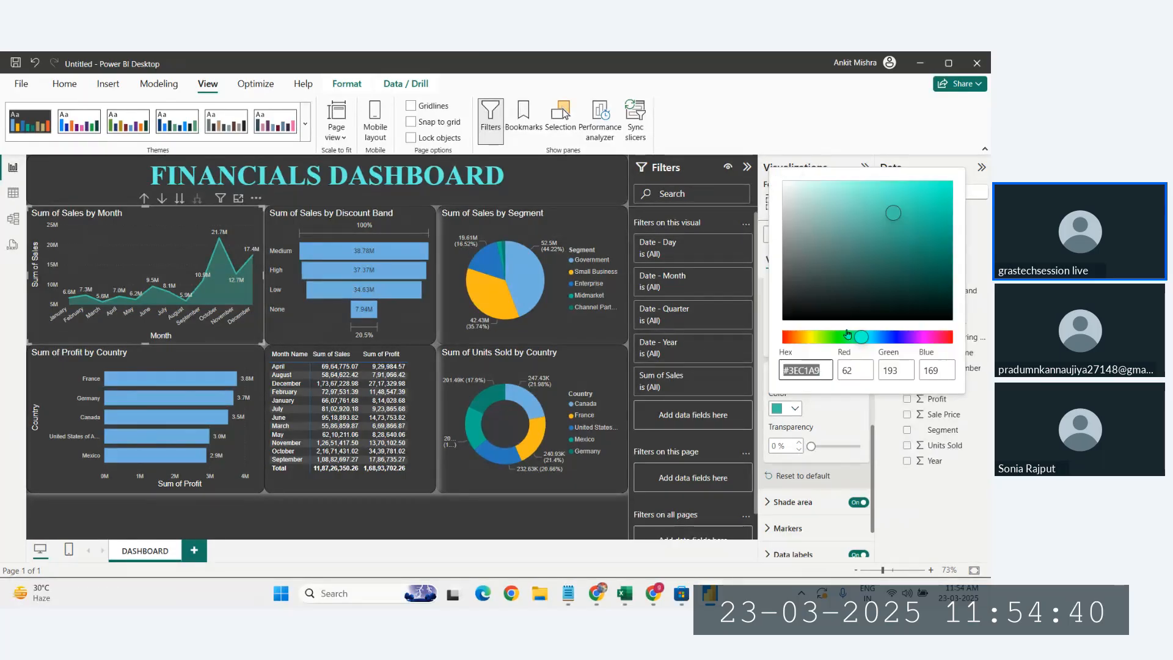
{"action": "left_click_drag", "start_coordinate": [892, 215], "coordinate": [877, 189]}
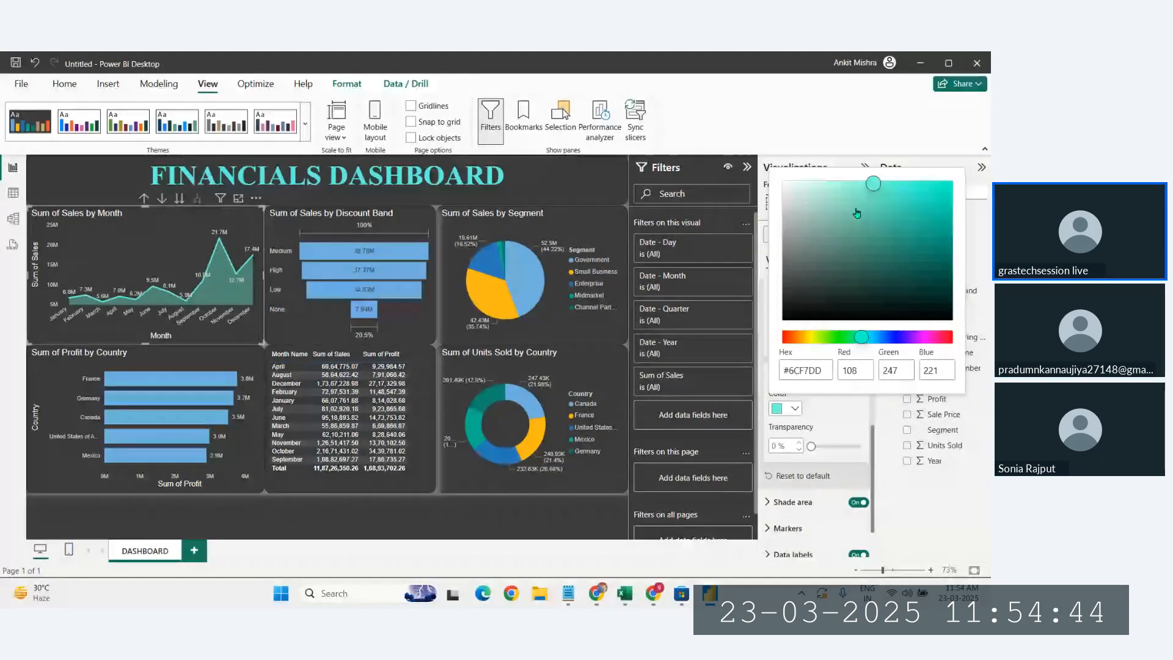
{"action": "left_click", "coordinate": [306, 324]}
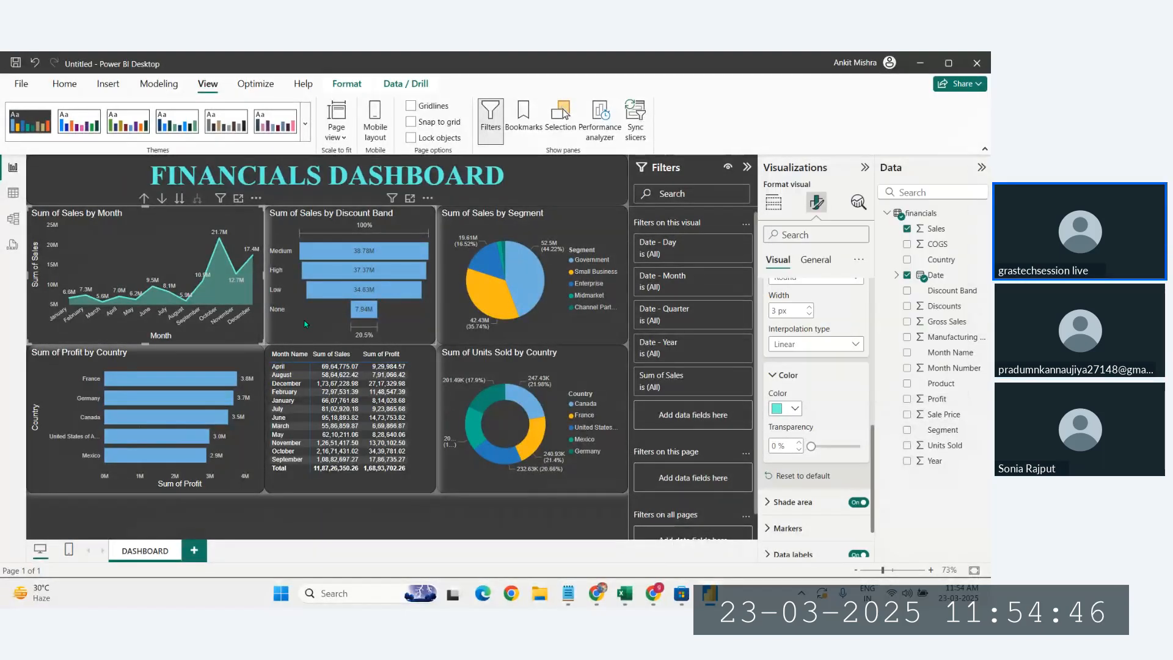
- Colour the profit-by-country bars with a gradient based on the count of Country, from light yellow #fee2a1 at the lowest value to teal at the highest
{"action": "left_click", "coordinate": [566, 320]}
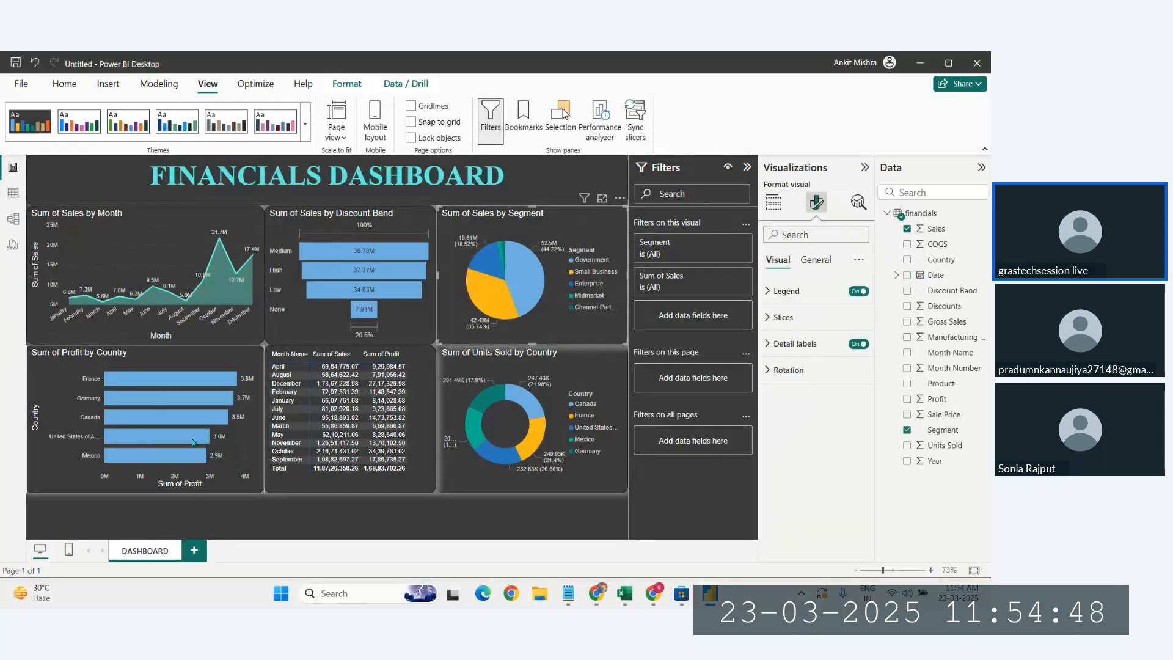
{"action": "left_click", "coordinate": [207, 361]}
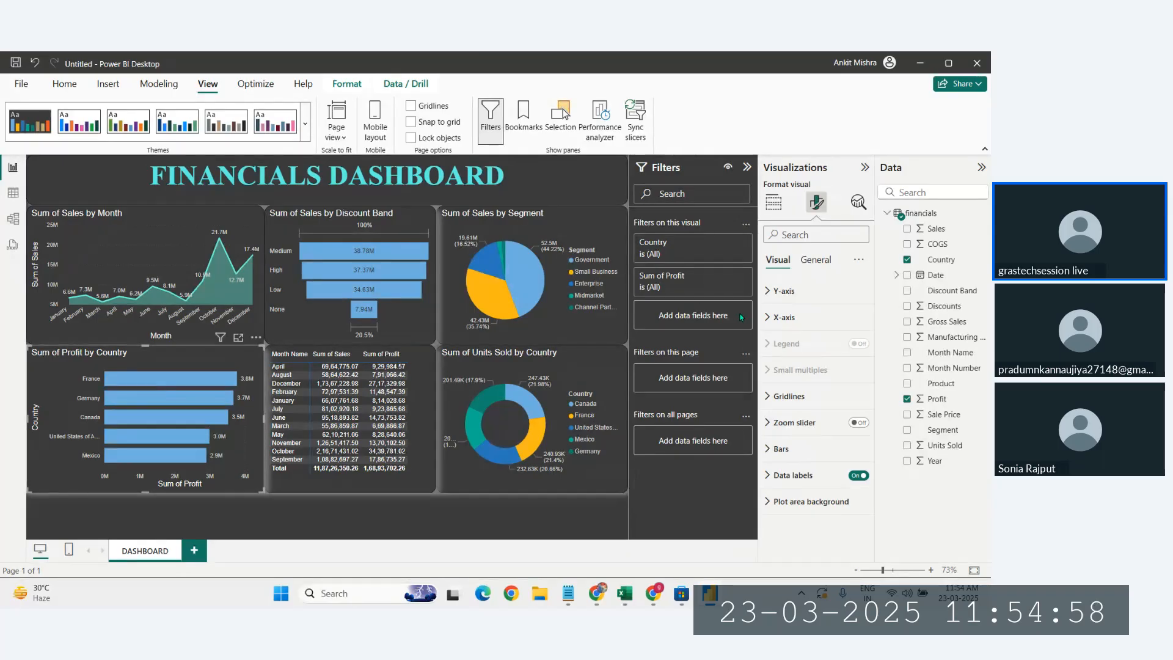
{"action": "left_click", "coordinate": [772, 455]}
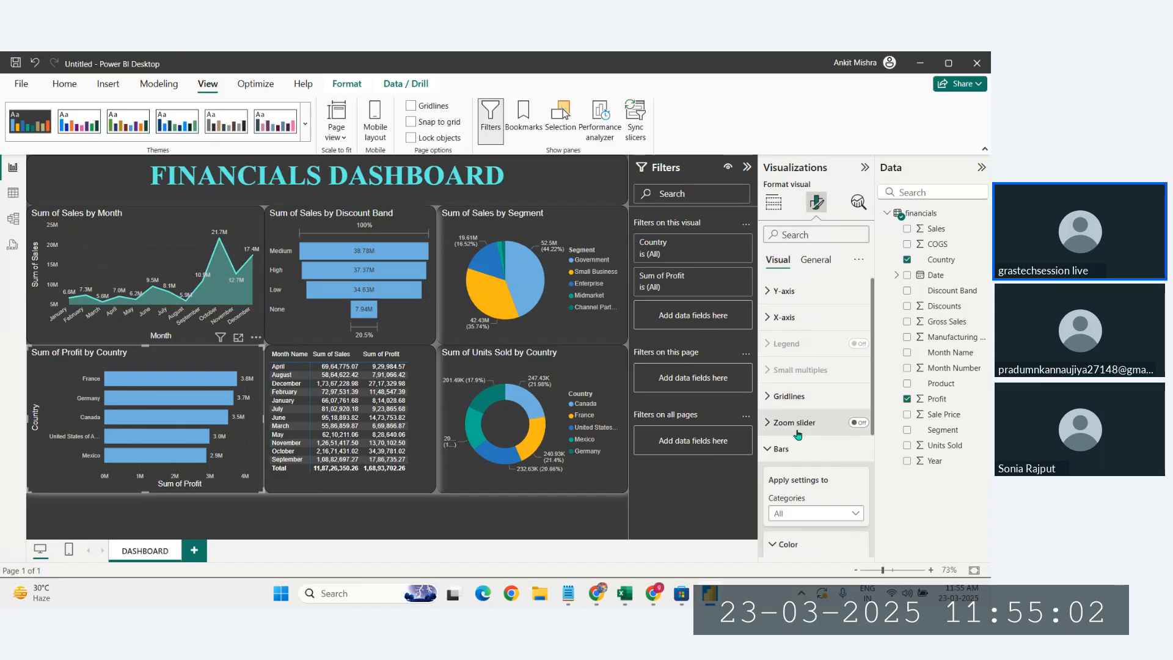
{"action": "scroll", "coordinate": [794, 431], "scroll_direction": "down", "scroll_amount": 3}
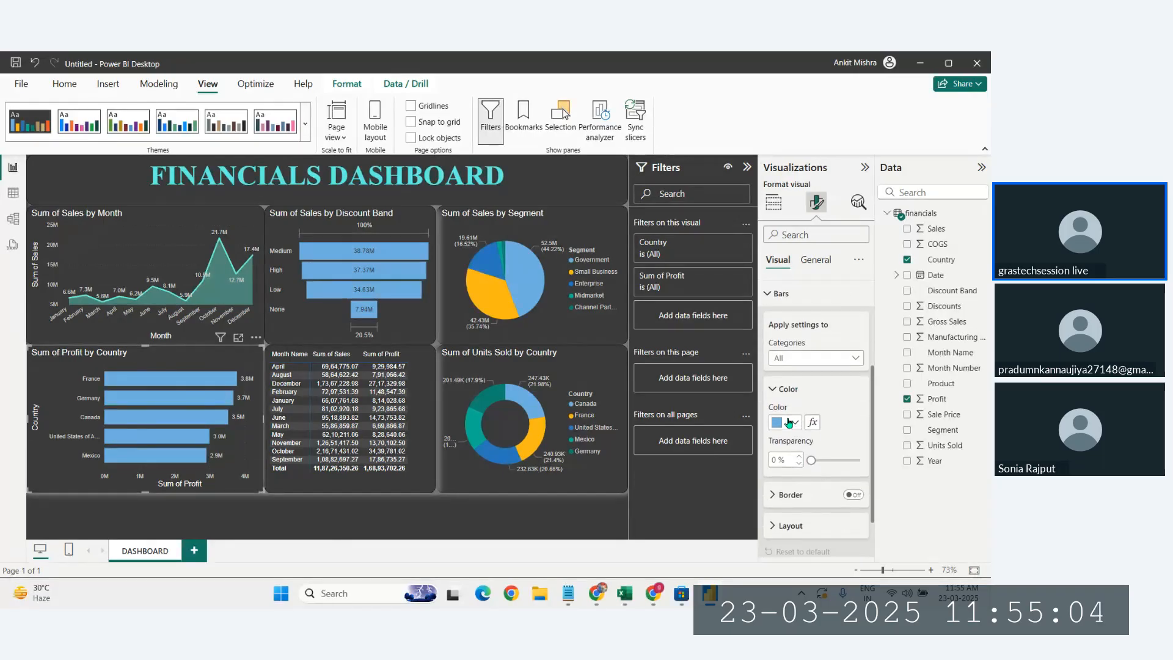
{"action": "left_click", "coordinate": [812, 422]}
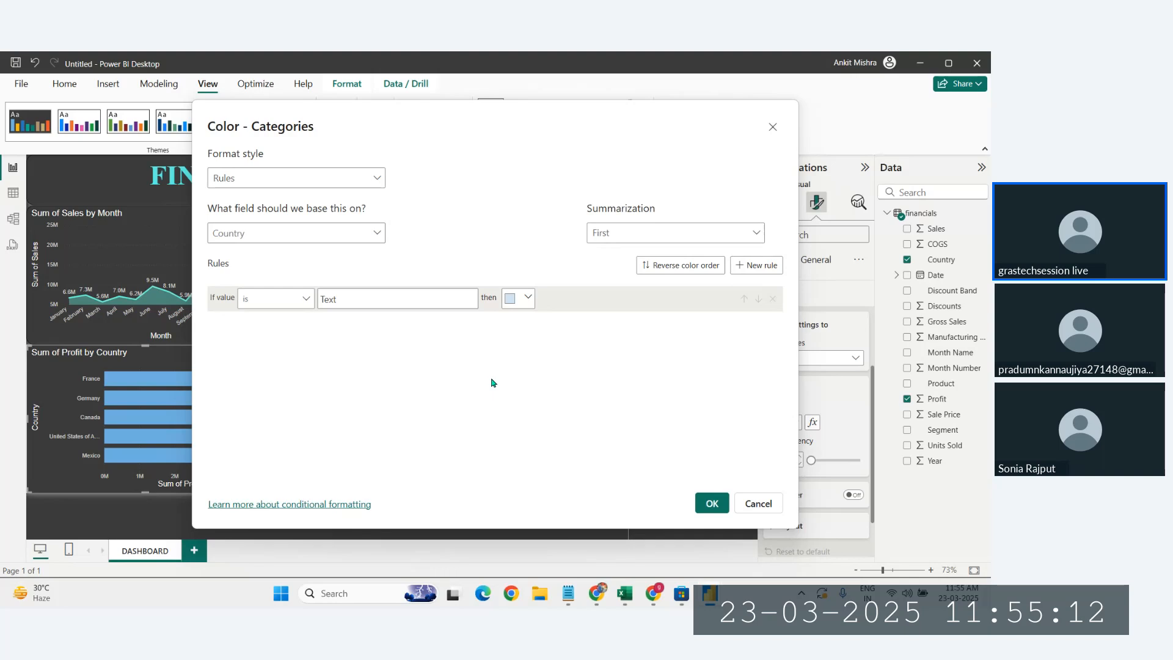
{"action": "left_click", "coordinate": [320, 181]}
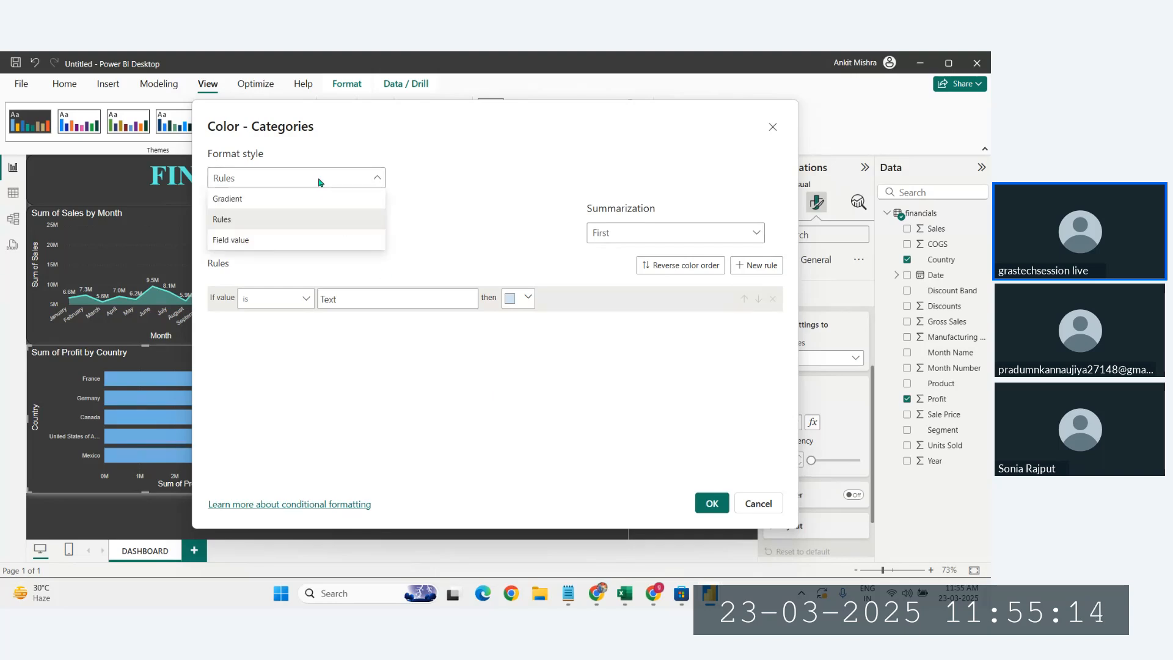
{"action": "left_click", "coordinate": [260, 200]}
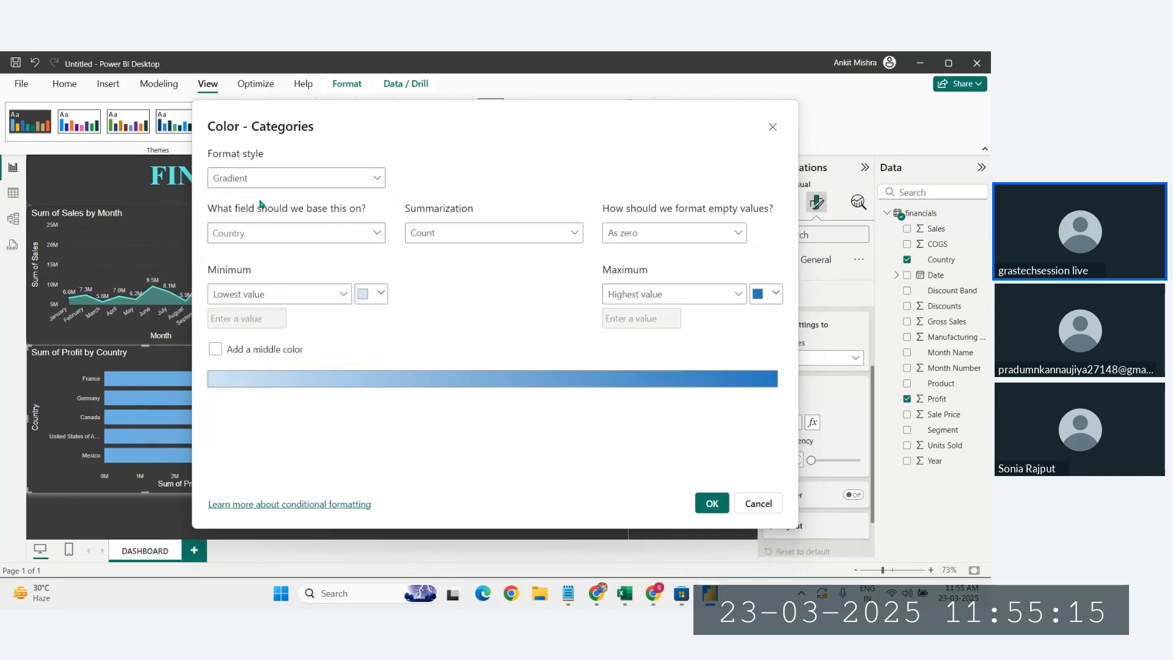
{"action": "left_click", "coordinate": [375, 300]}
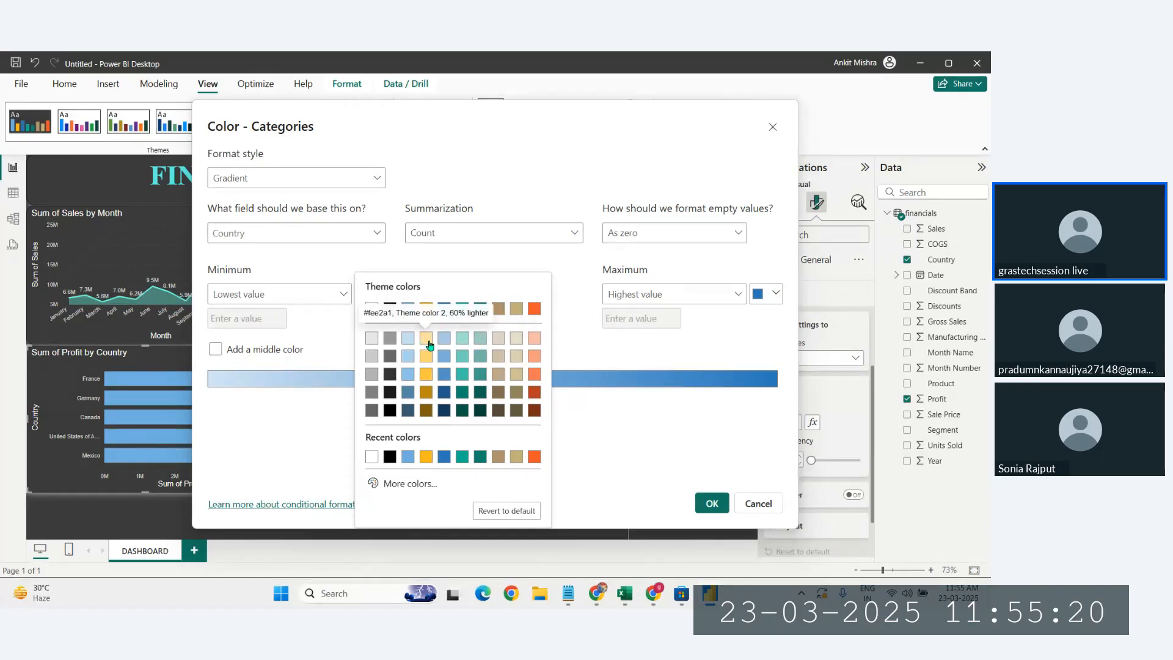
{"action": "left_click", "coordinate": [427, 339]}
{"action": "left_click", "coordinate": [758, 299]}
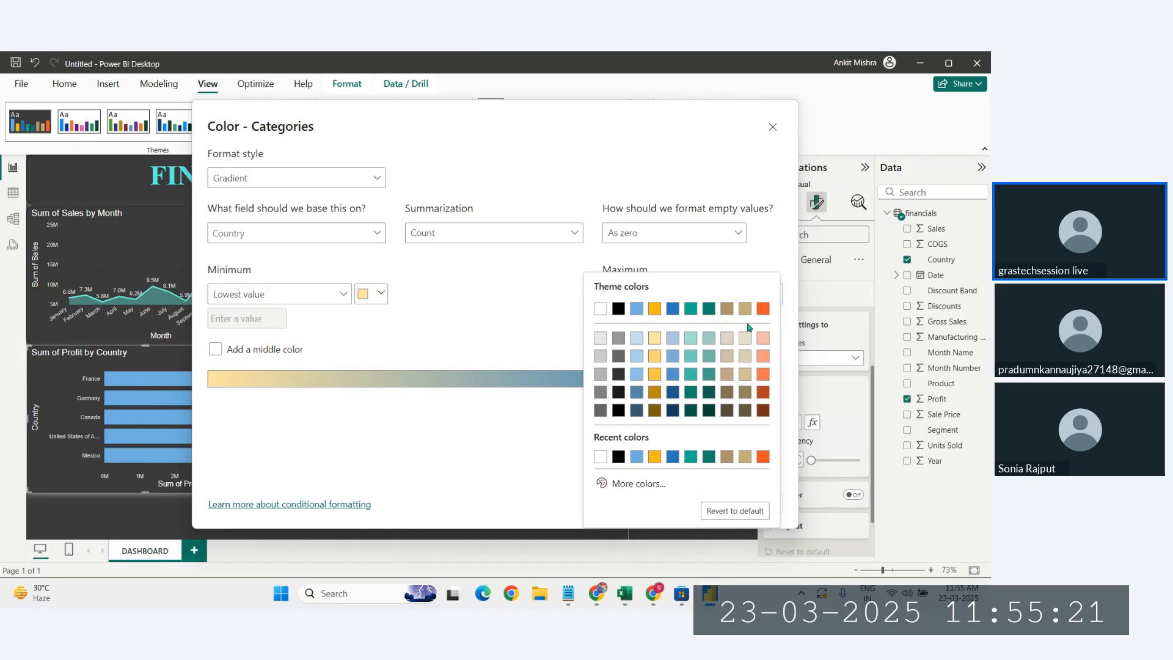
{"action": "left_click", "coordinate": [693, 375]}
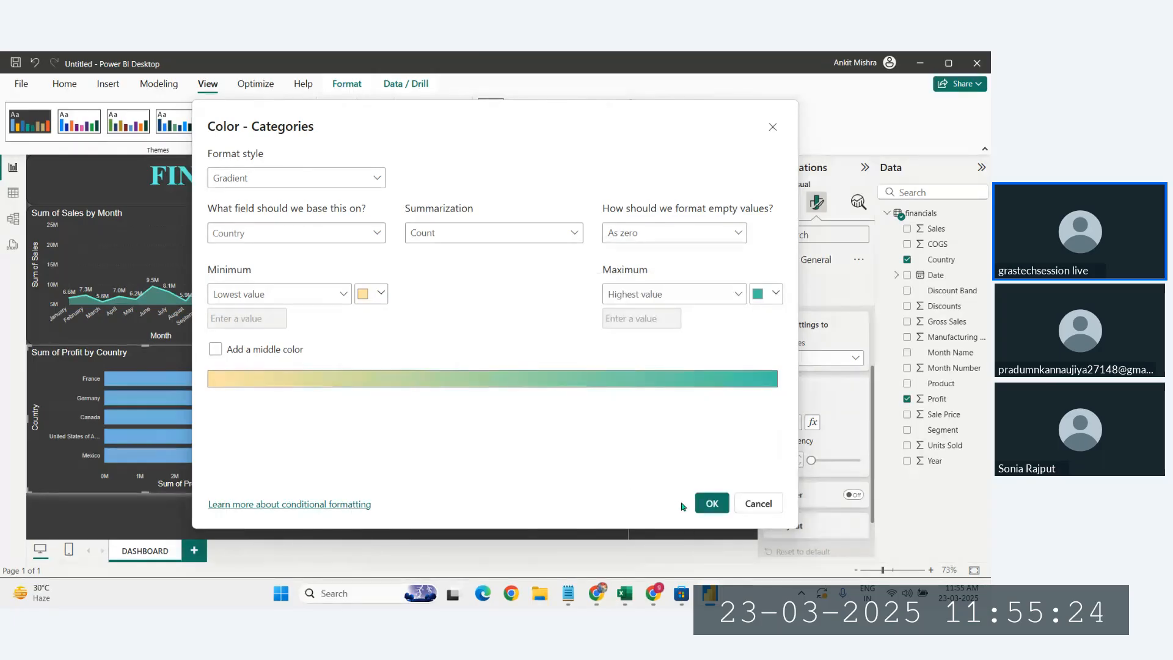
{"action": "left_click", "coordinate": [711, 505]}
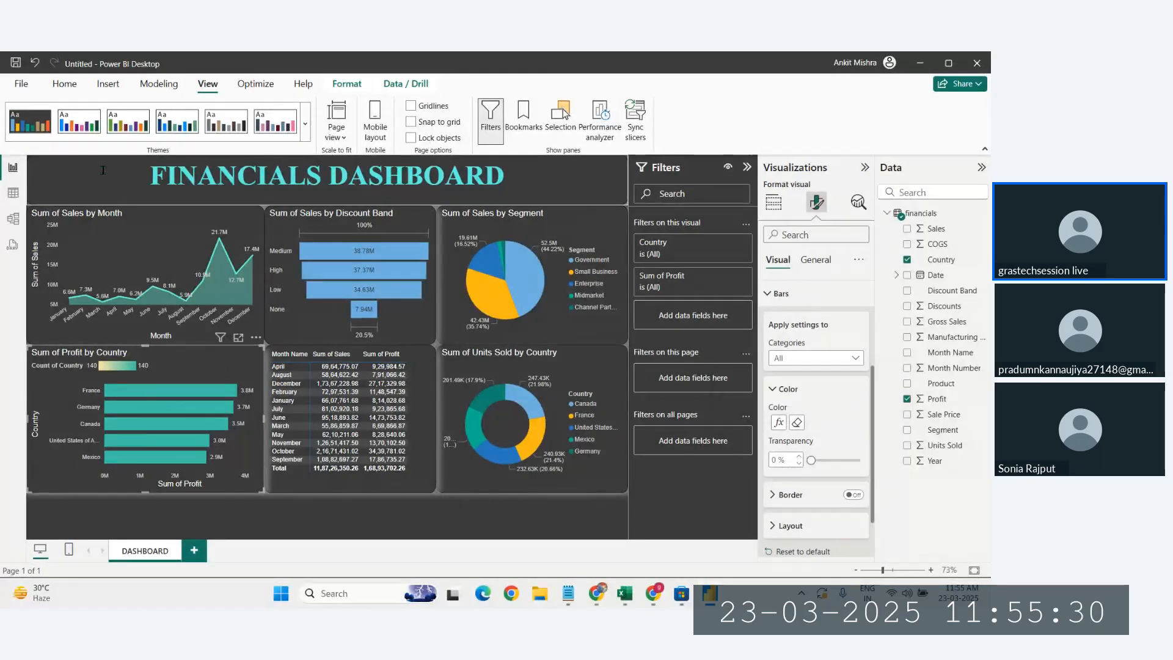
- Try to copy the profit-by-country bar chart's formatting onto the monthly matrix with the format painter
{"action": "left_click", "coordinate": [61, 83]}
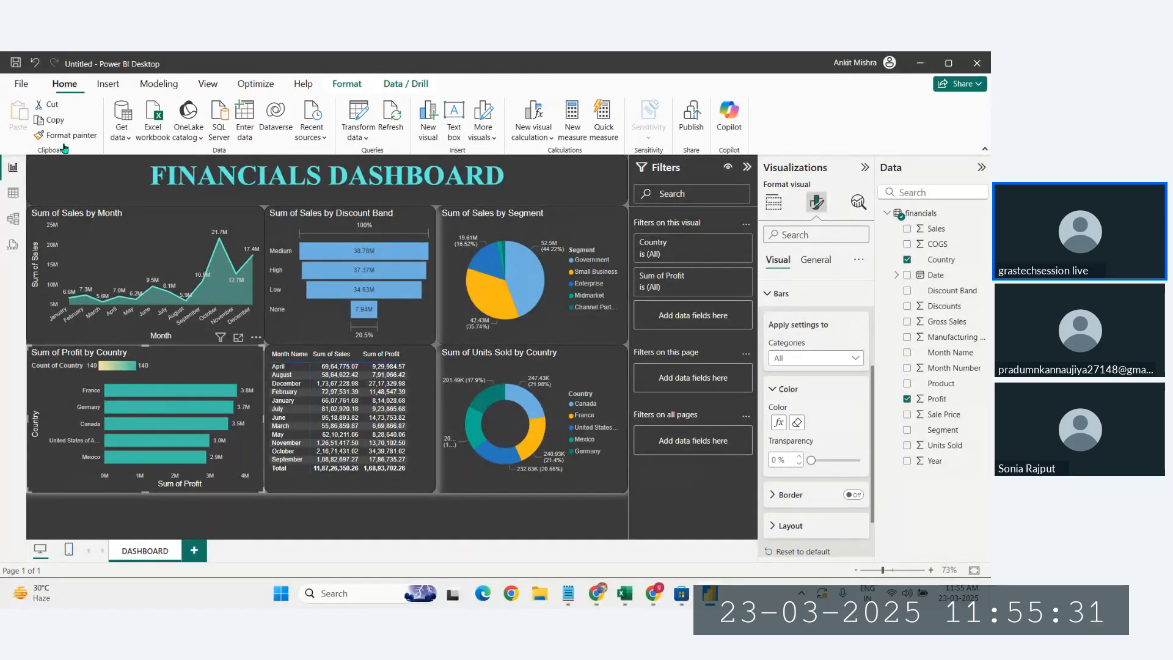
{"action": "left_click", "coordinate": [408, 394]}
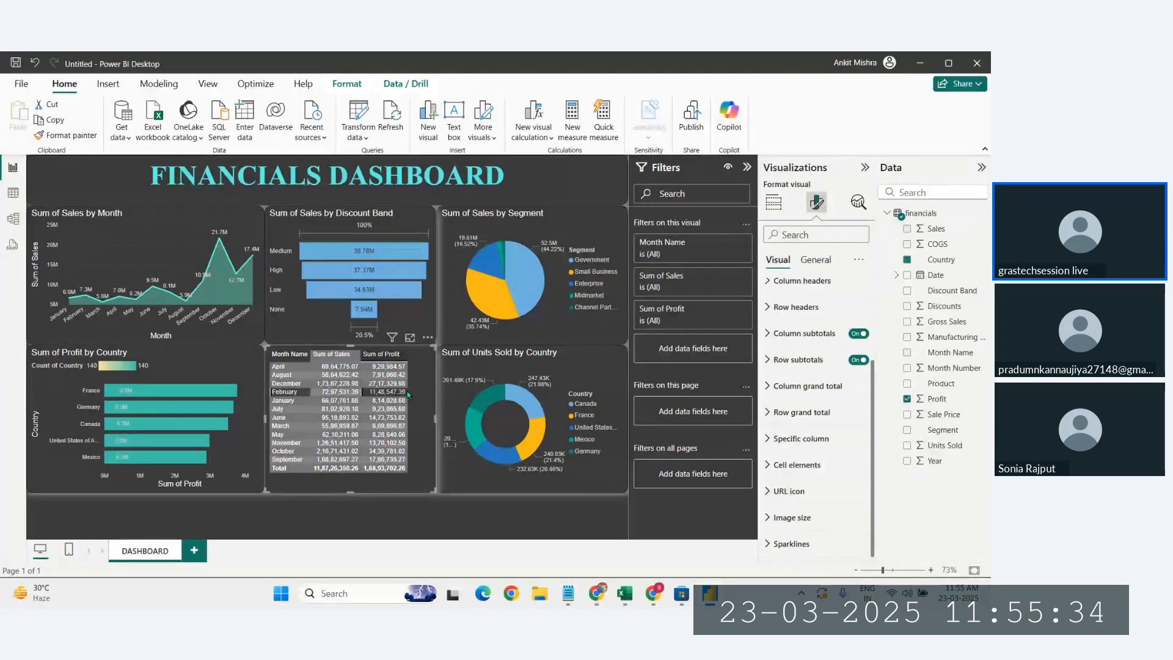
{"action": "right_click", "coordinate": [408, 394]}
{"action": "right_click", "coordinate": [393, 397]}
{"action": "left_click", "coordinate": [372, 390]}
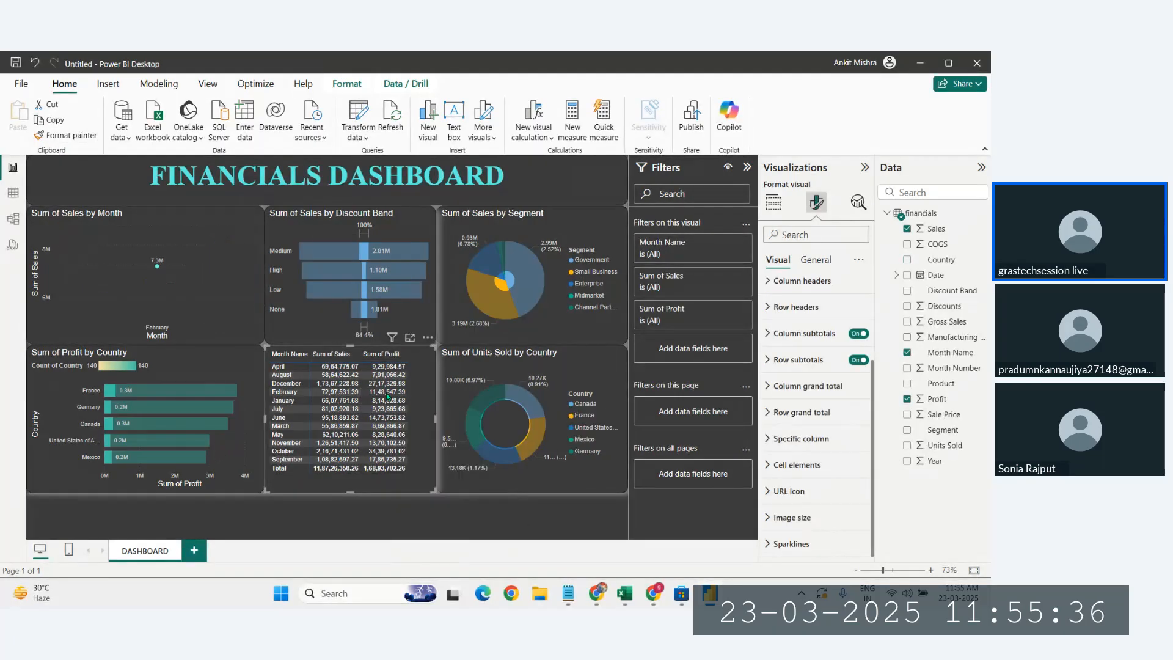
{"action": "left_click", "coordinate": [206, 395]}
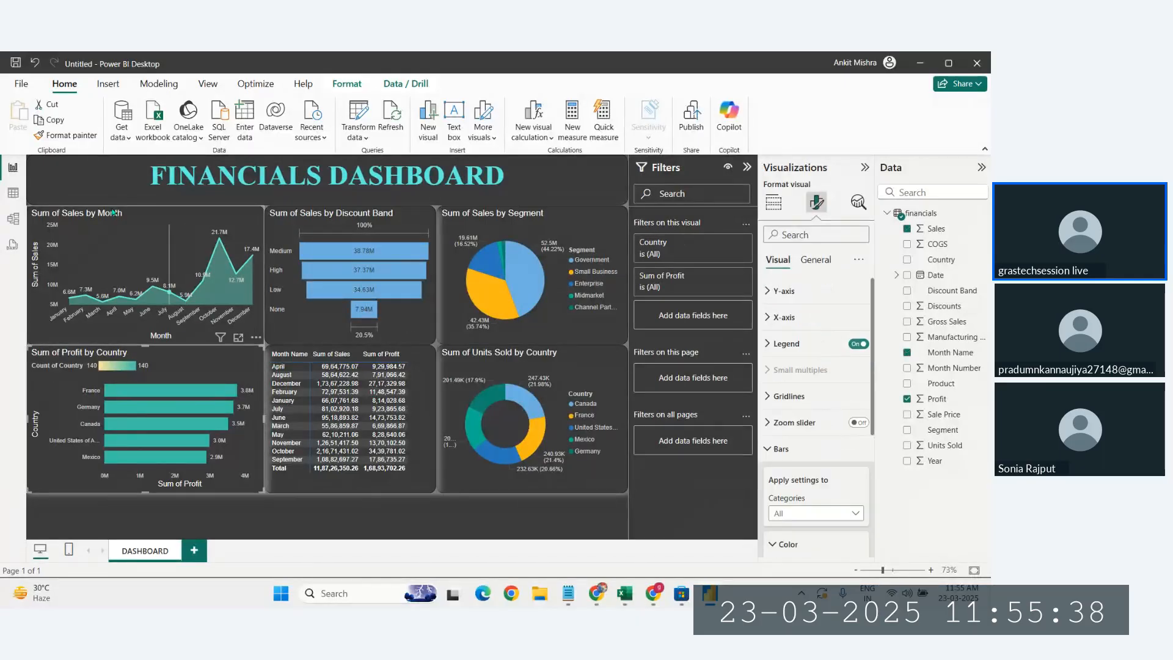
{"action": "left_click", "coordinate": [66, 135]}
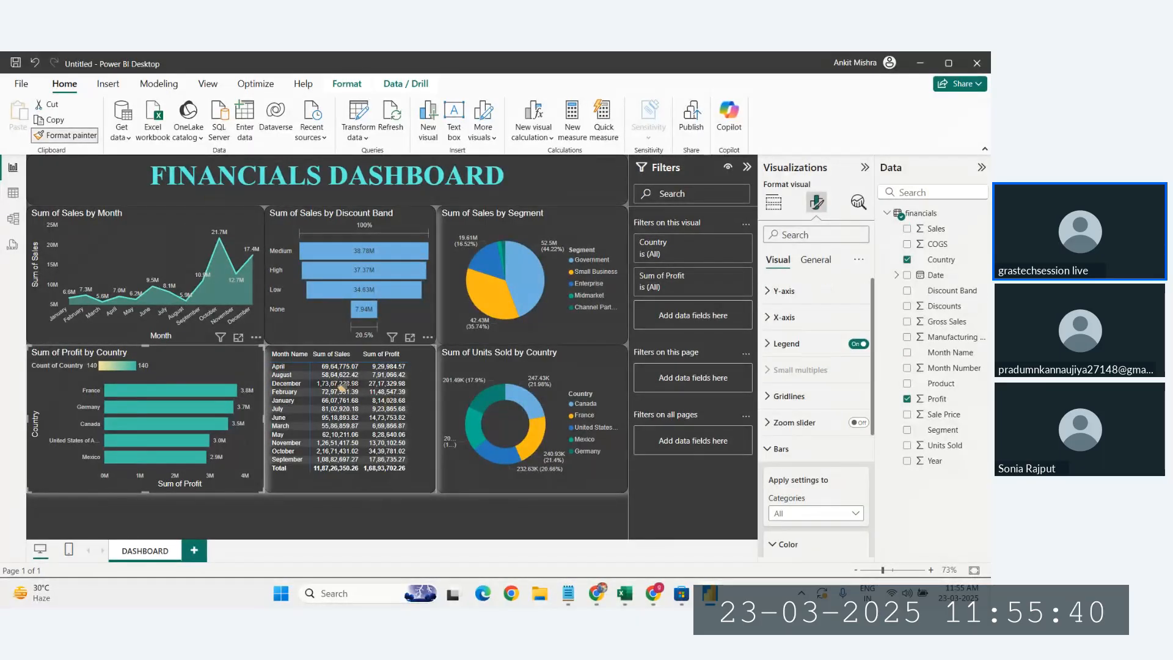
{"action": "left_click", "coordinate": [361, 391]}
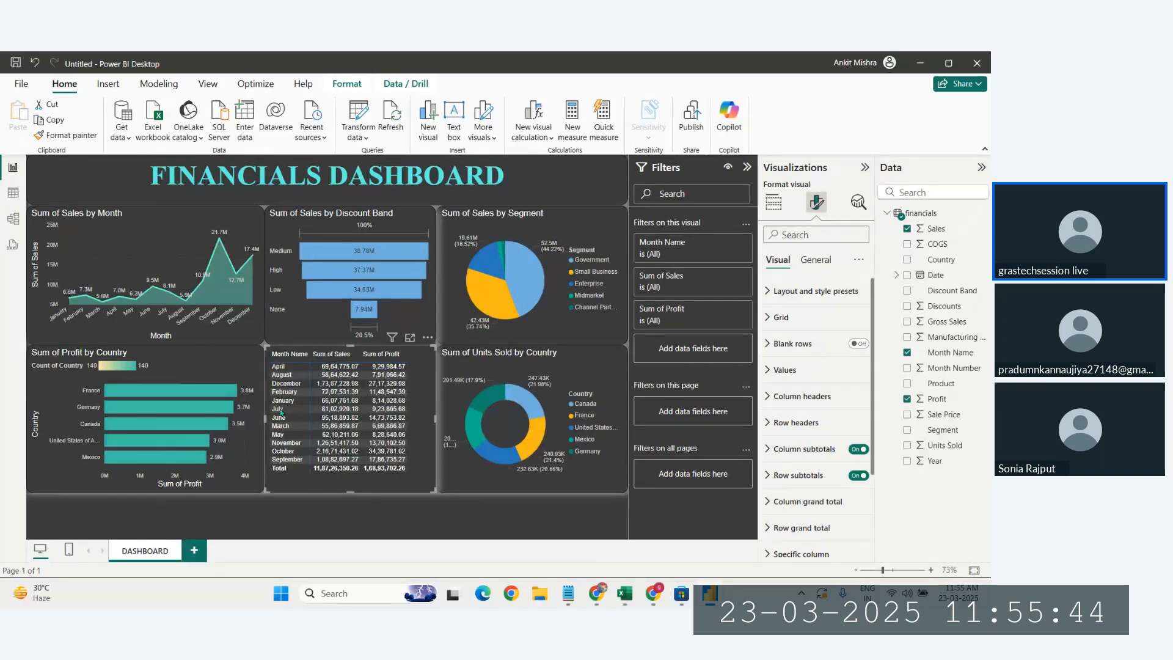
- Copy the profit-by-country bar chart's formatting onto the discount-band funnel chart with the format painter
{"action": "left_click", "coordinate": [199, 386]}
{"action": "left_click", "coordinate": [66, 135]}
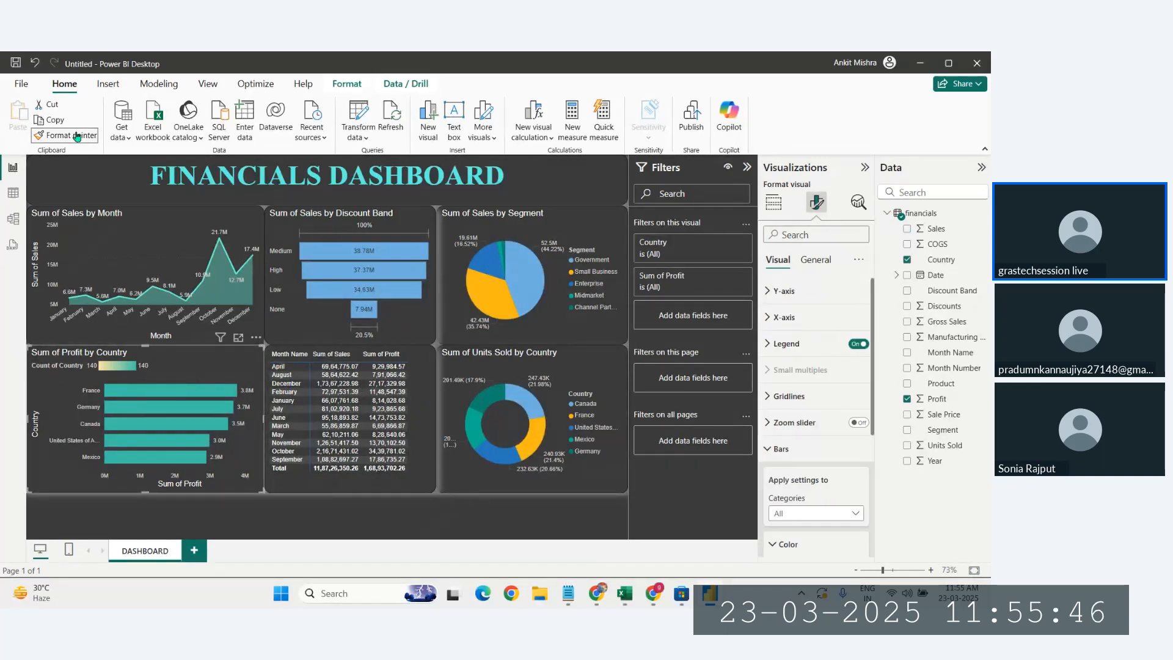
{"action": "left_click", "coordinate": [308, 315]}
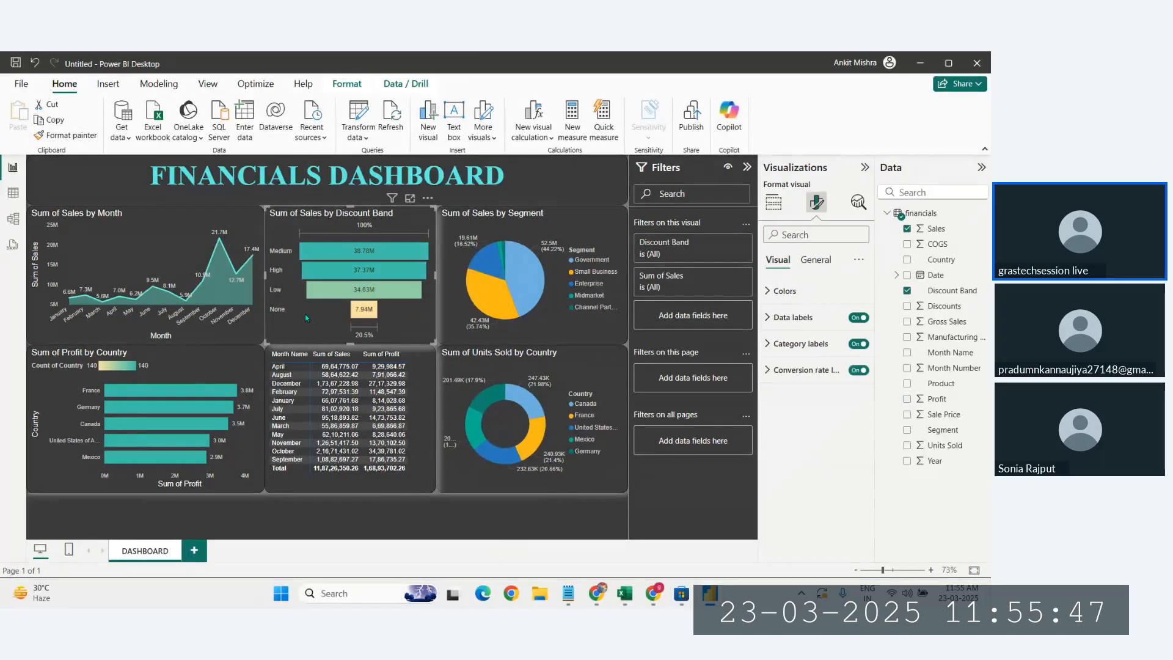
- Copy the profit-by-country chart's formatting onto the segment pie chart, and the pie's formatting onto the units-sold donut chart
{"action": "left_click", "coordinate": [199, 365]}
{"action": "left_click", "coordinate": [66, 135]}
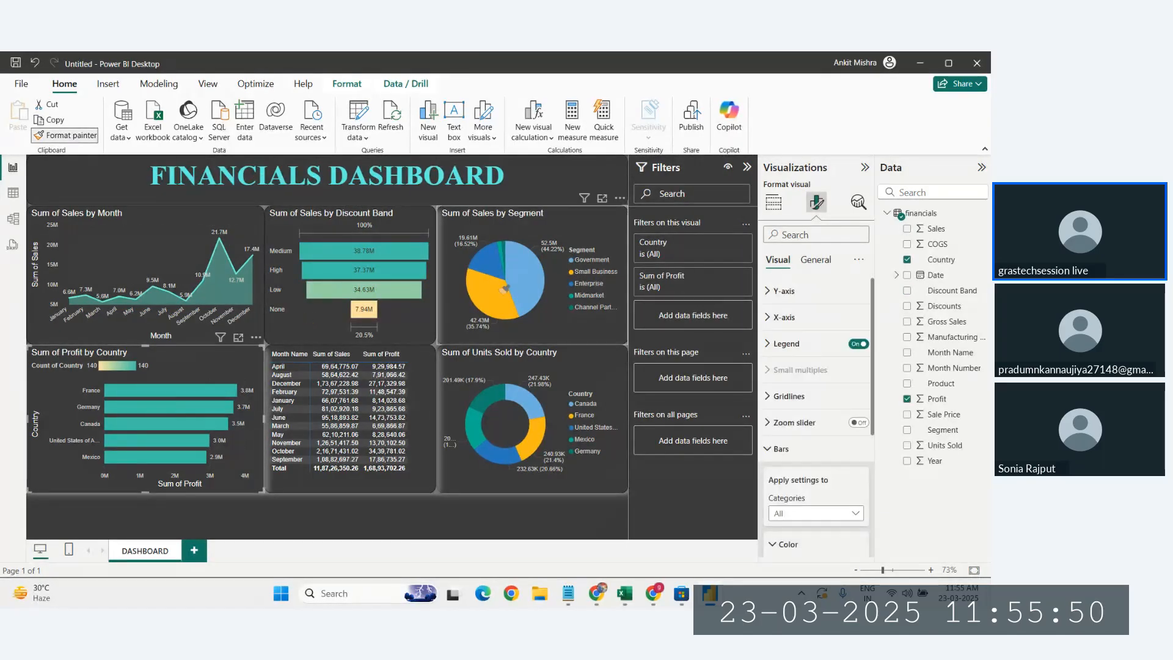
{"action": "left_click", "coordinate": [553, 303]}
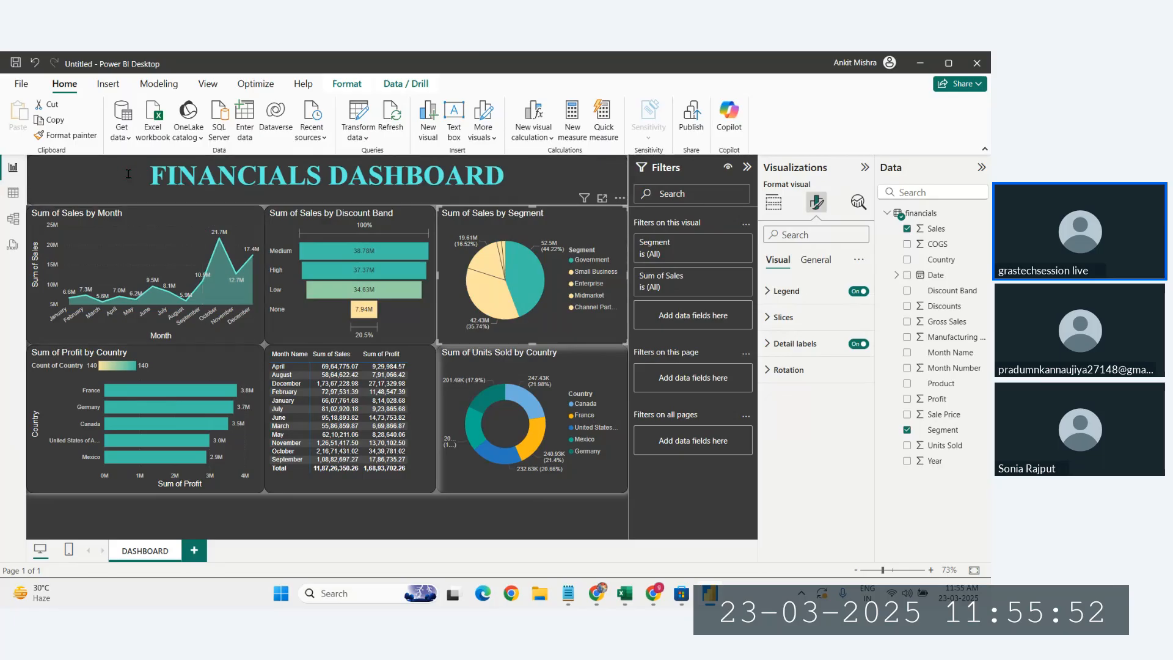
{"action": "left_click", "coordinate": [87, 136]}
{"action": "left_click", "coordinate": [562, 380]}
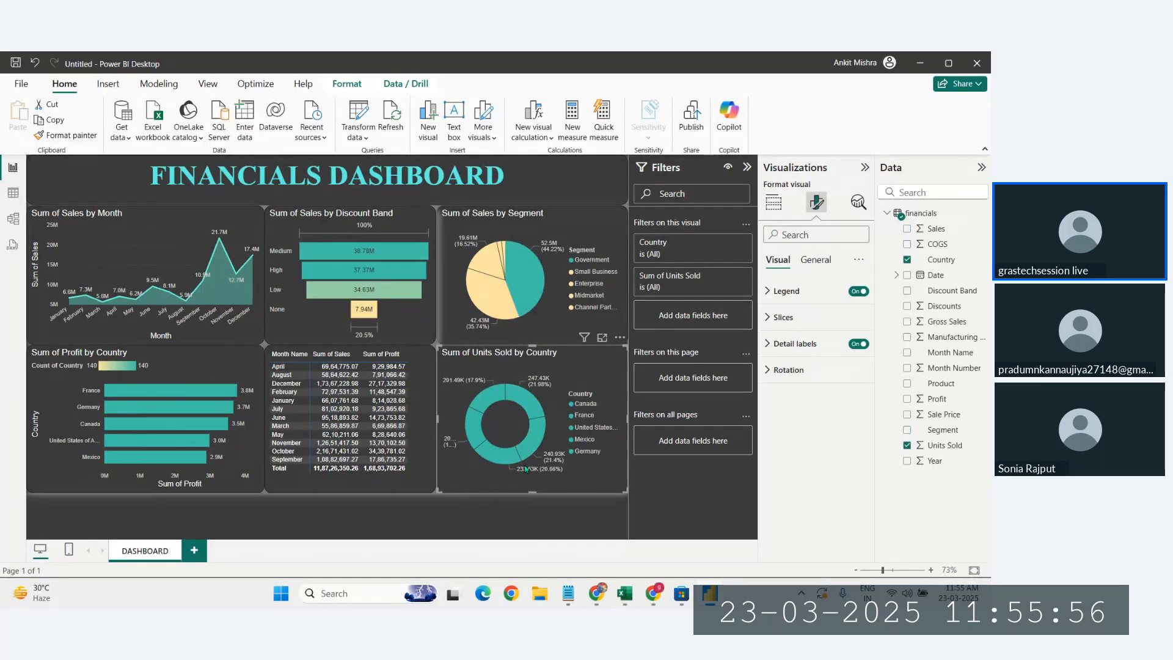
- In the units-sold donut chart, colour the United States of America slice amber and the Germany slice a lighter amber, leaving nothing selected
{"action": "left_click", "coordinate": [213, 365]}
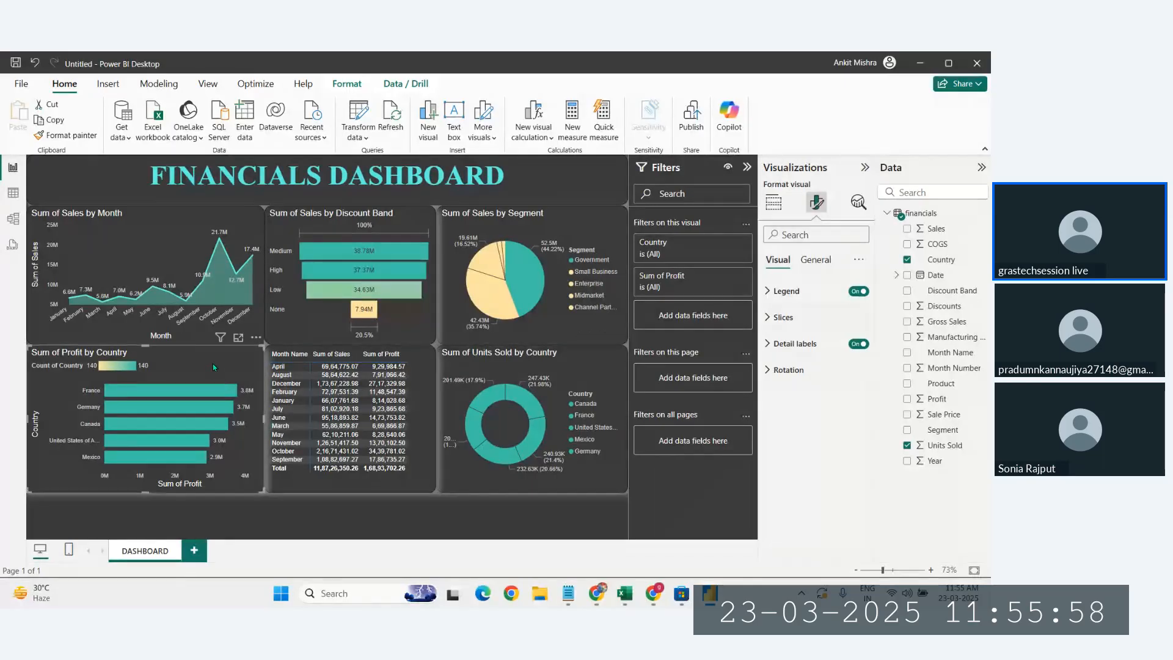
{"action": "left_click", "coordinate": [537, 367]}
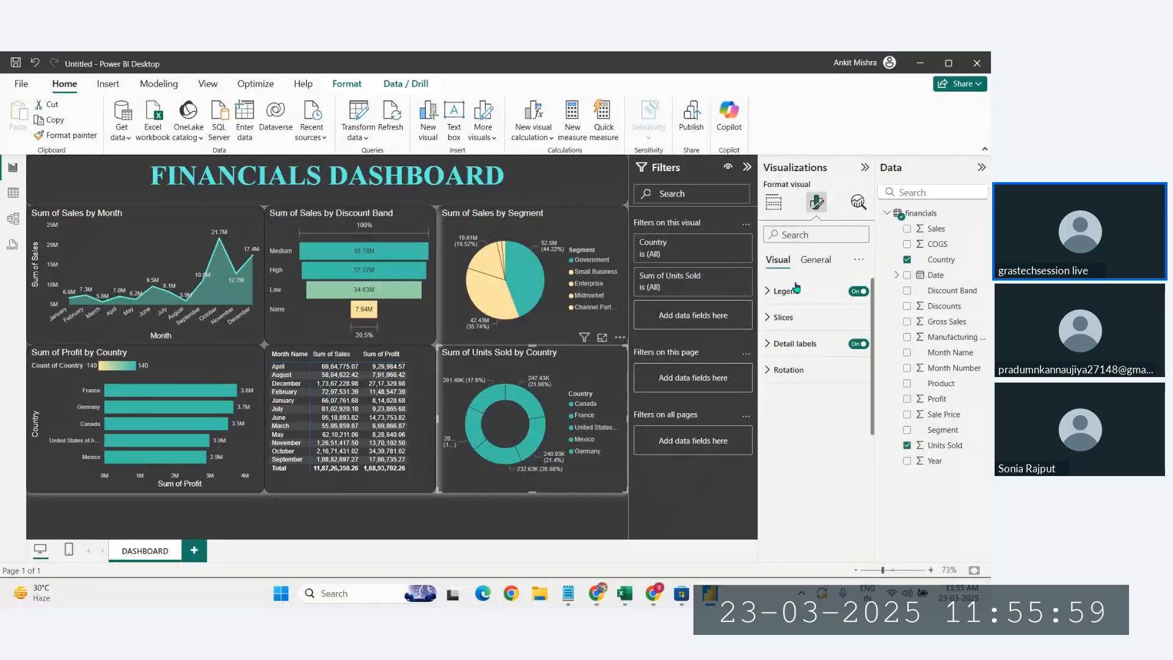
{"action": "left_click", "coordinate": [777, 319]}
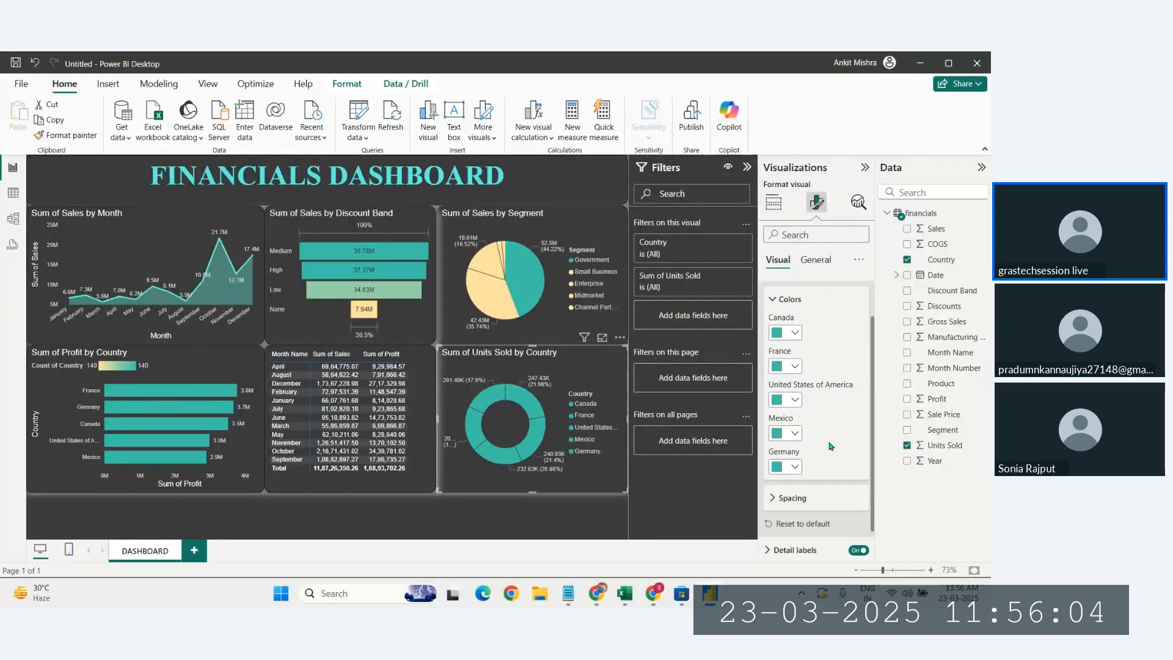
{"action": "scroll", "coordinate": [831, 446], "scroll_direction": "down", "scroll_amount": 1}
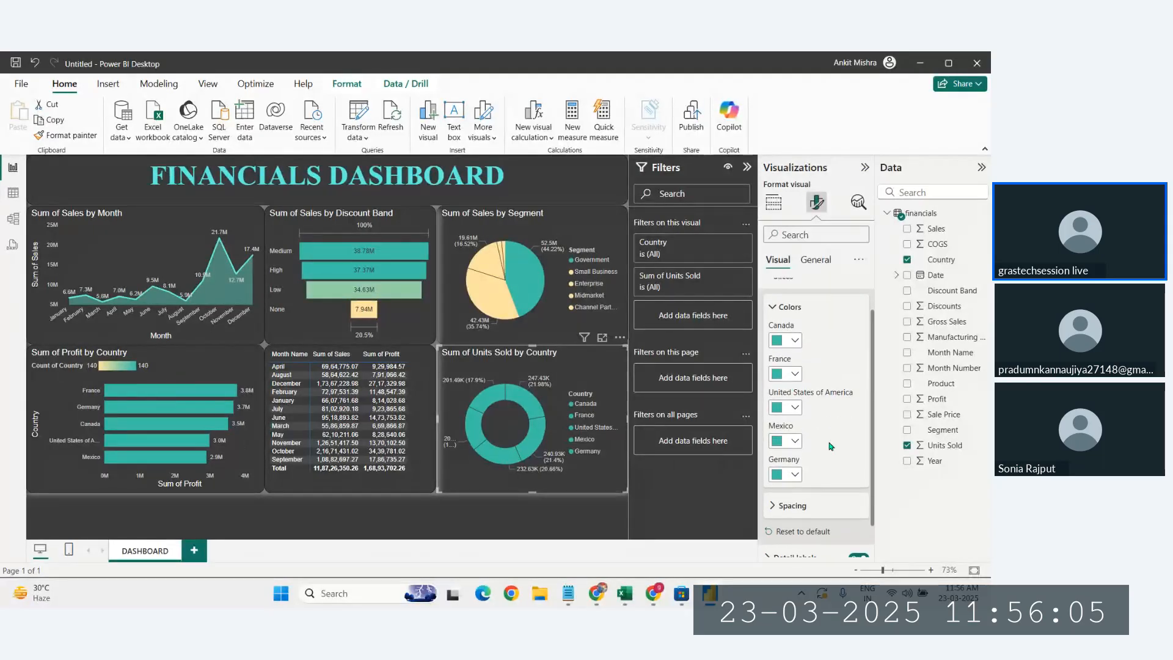
{"action": "left_click", "coordinate": [796, 408]}
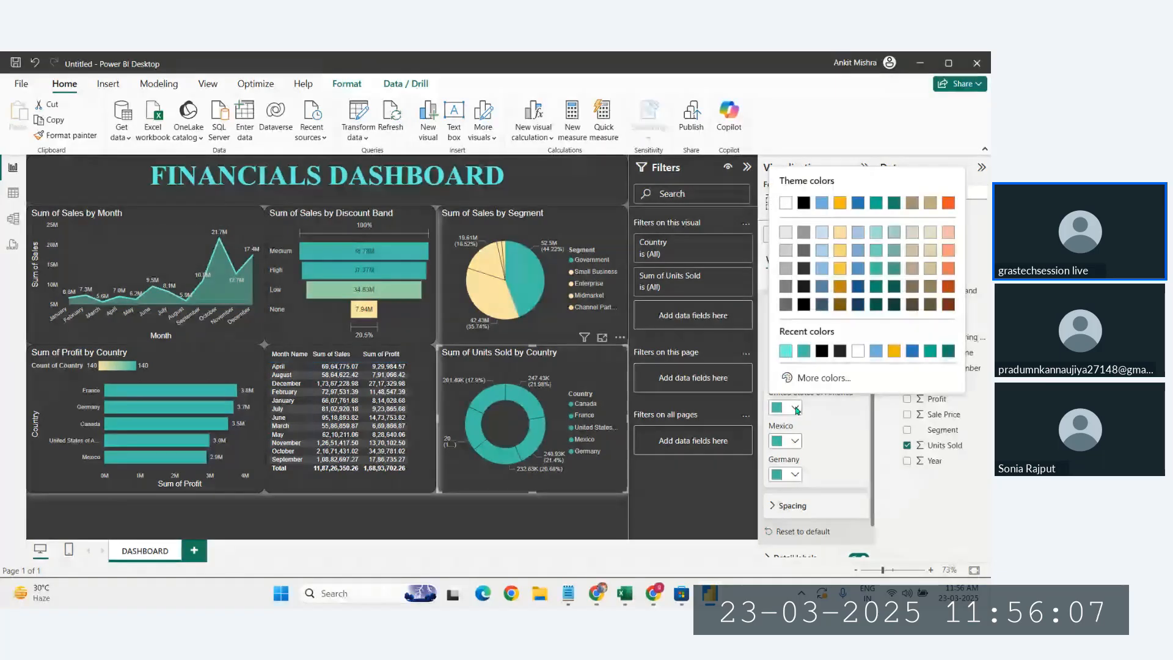
{"action": "left_click", "coordinate": [894, 352]}
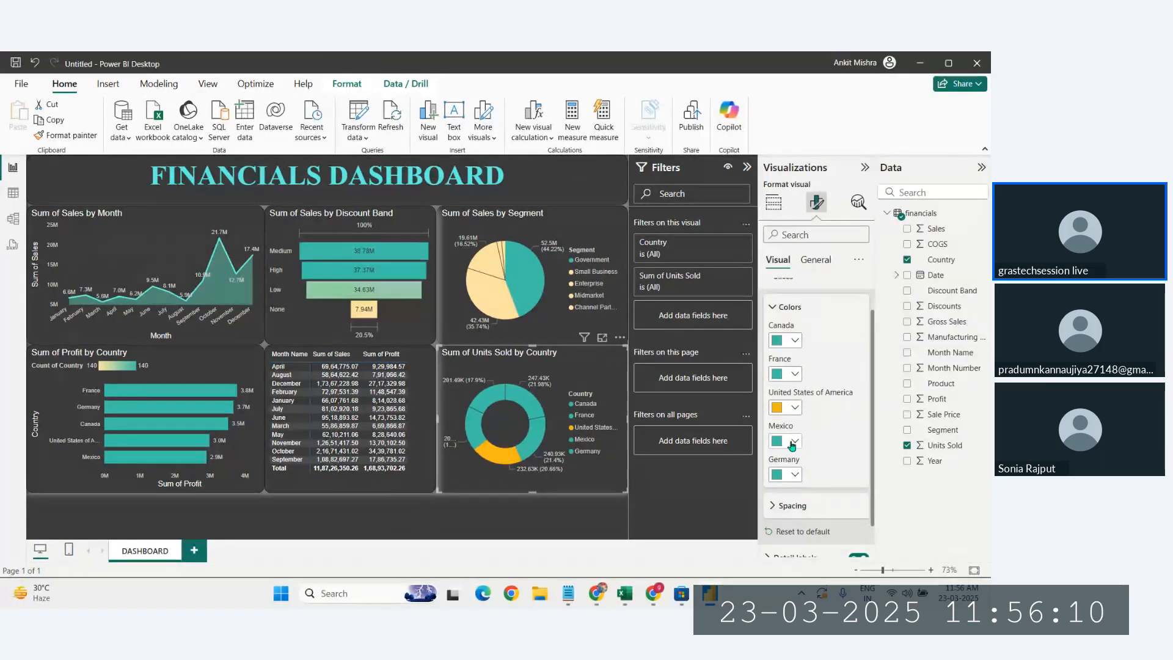
{"action": "left_click", "coordinate": [795, 475]}
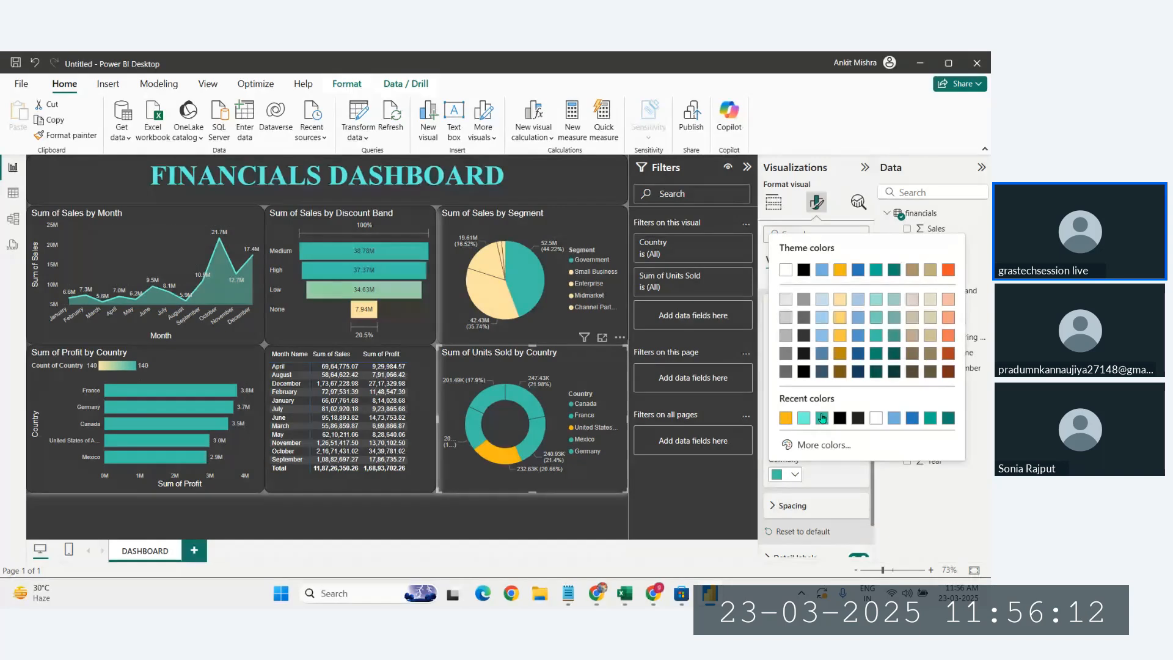
{"action": "left_click", "coordinate": [836, 373]}
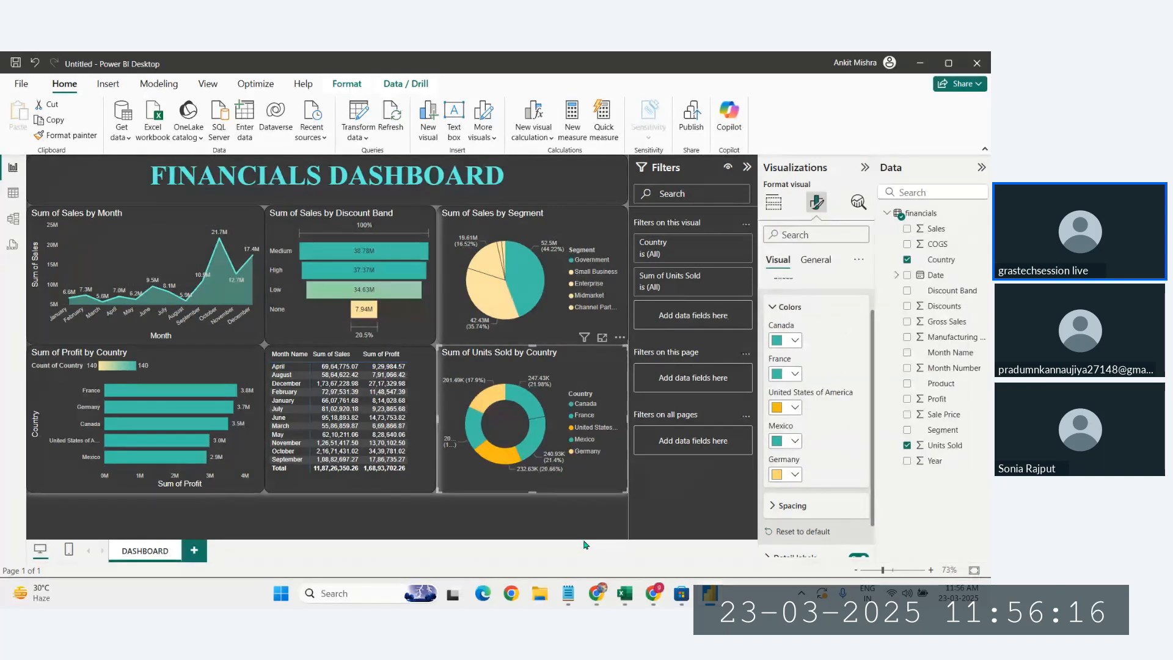
{"action": "left_click", "coordinate": [391, 506]}
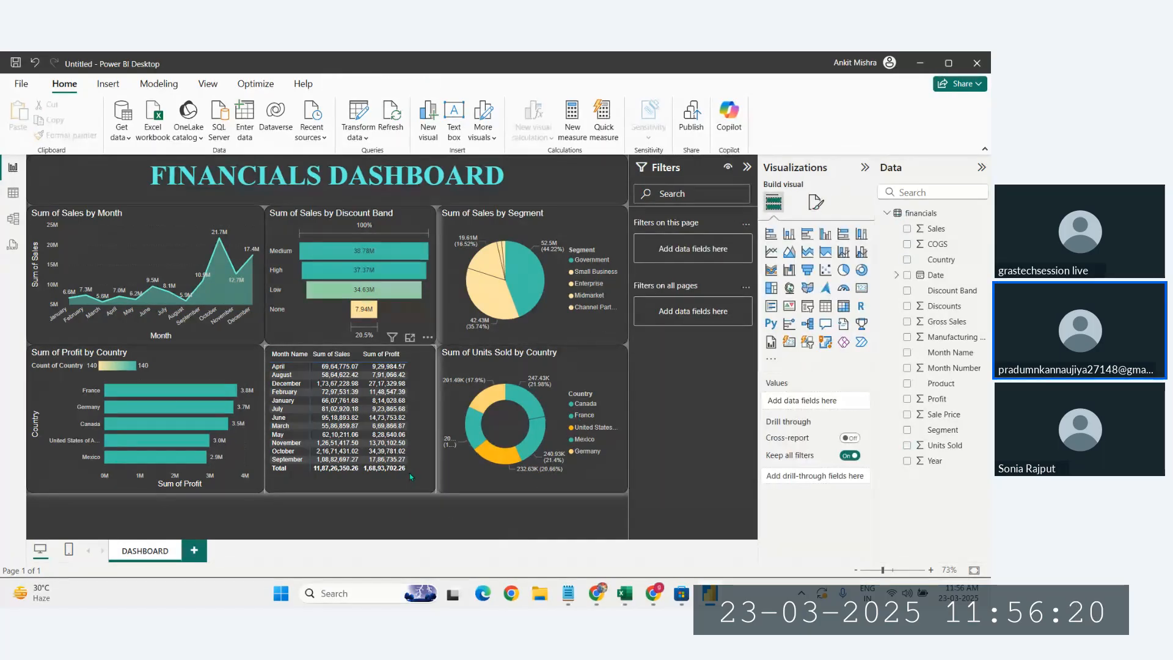
- Open the cell elements formatting options of the monthly sales and profit matrix
{"action": "left_click", "coordinate": [419, 457]}
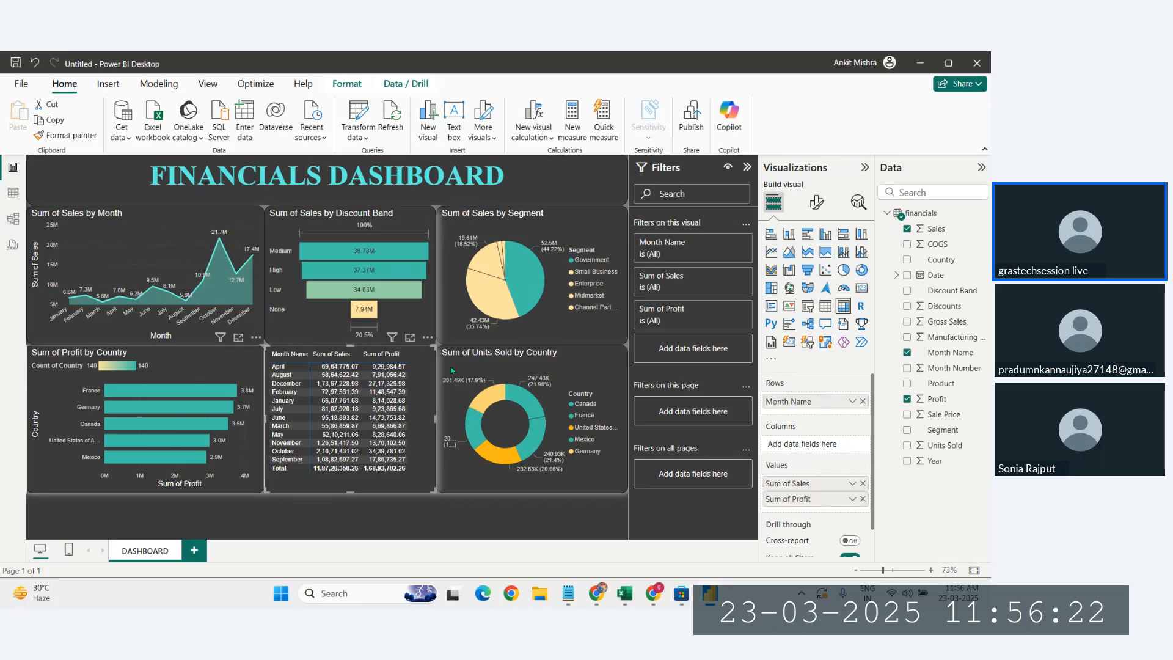
{"action": "left_click", "coordinate": [817, 204]}
{"action": "scroll", "coordinate": [811, 449], "scroll_direction": "down", "scroll_amount": 2}
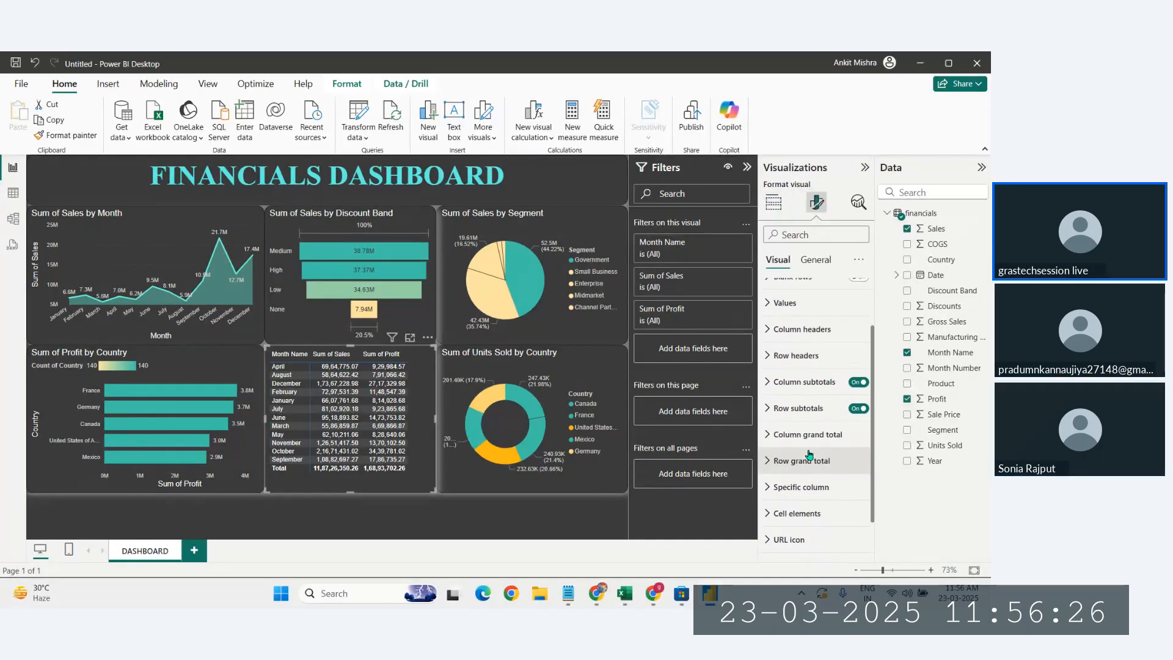
{"action": "scroll", "coordinate": [809, 454], "scroll_direction": "down", "scroll_amount": 1}
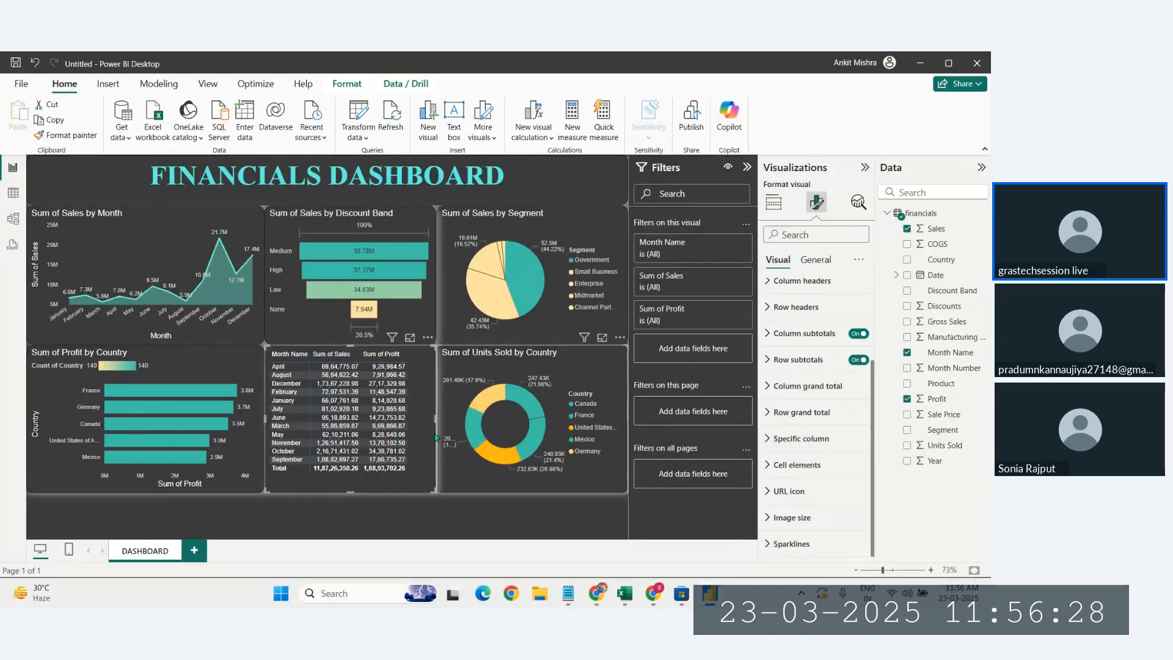
{"action": "left_click", "coordinate": [785, 465]}
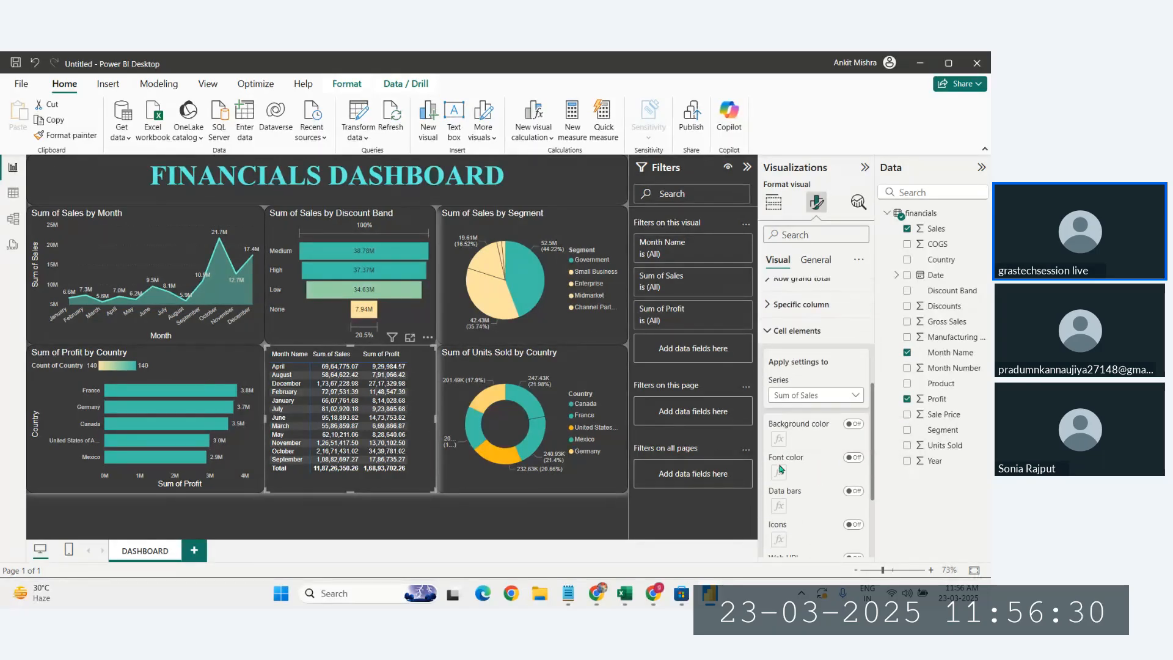
{"action": "scroll", "coordinate": [806, 461], "scroll_direction": "down", "scroll_amount": 2}
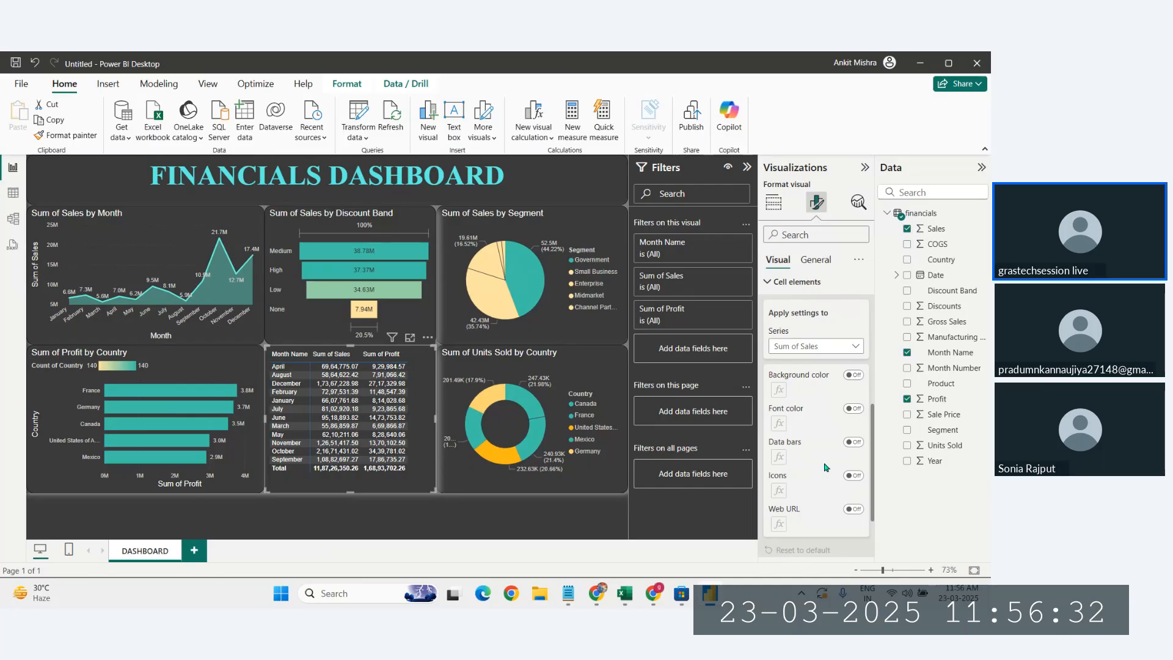
{"action": "left_click", "coordinate": [853, 376]}
{"action": "left_click", "coordinate": [828, 346]}
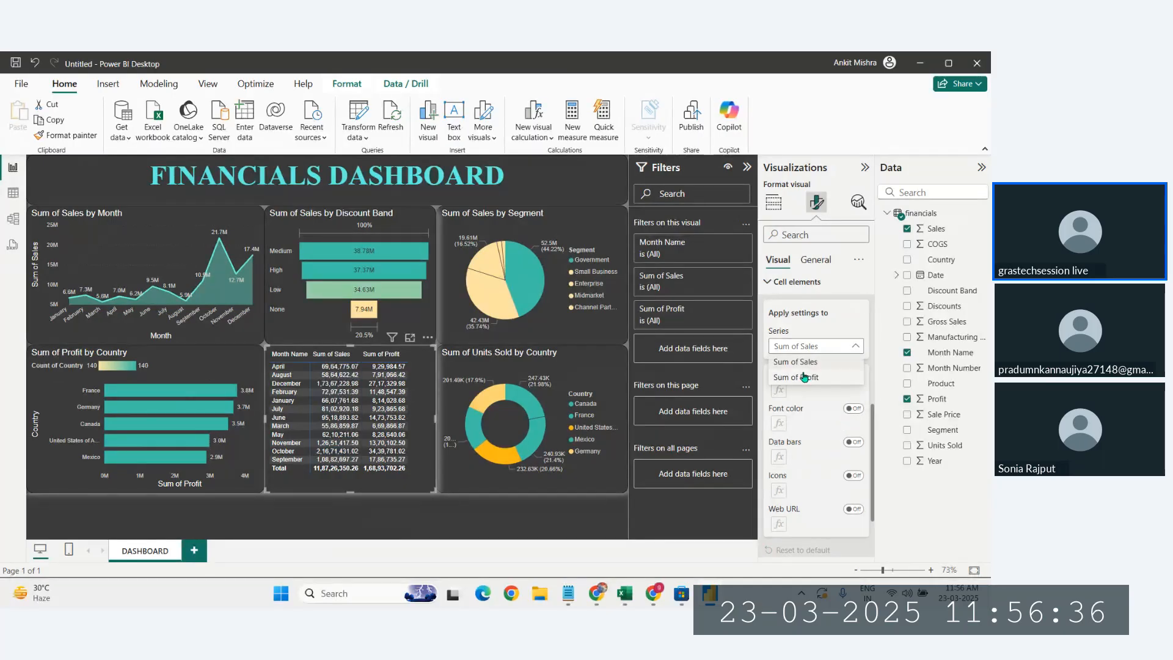
{"action": "left_click", "coordinate": [828, 346]}
{"action": "scroll", "coordinate": [812, 391], "scroll_direction": "up", "scroll_amount": 2}
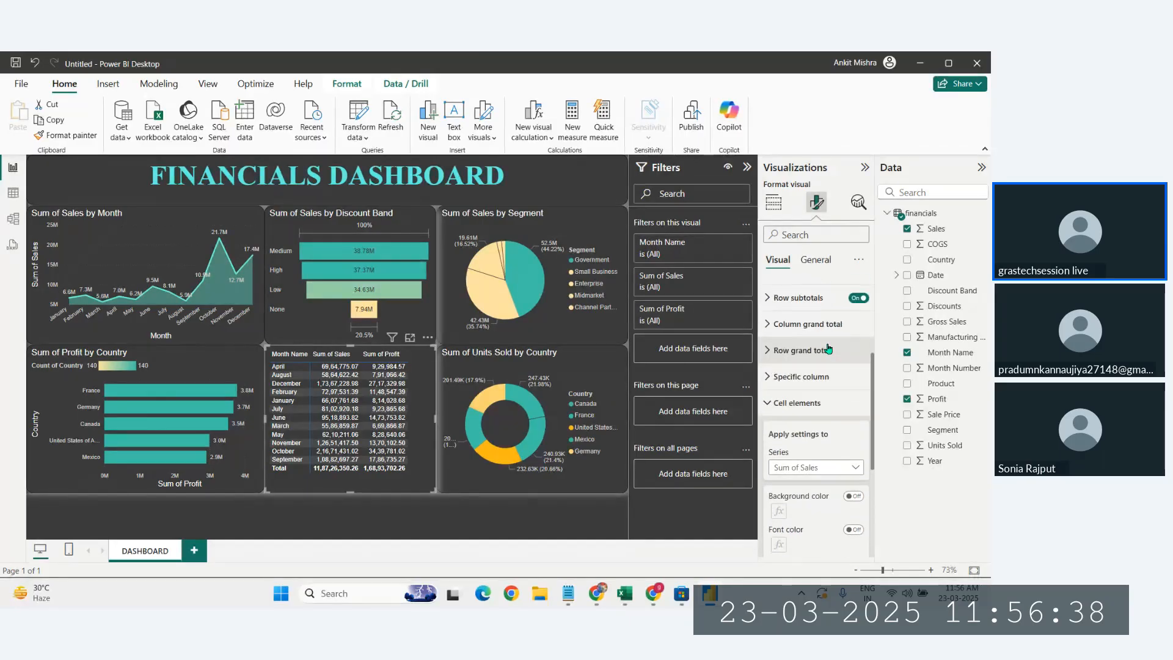
{"action": "left_click", "coordinate": [804, 404]}
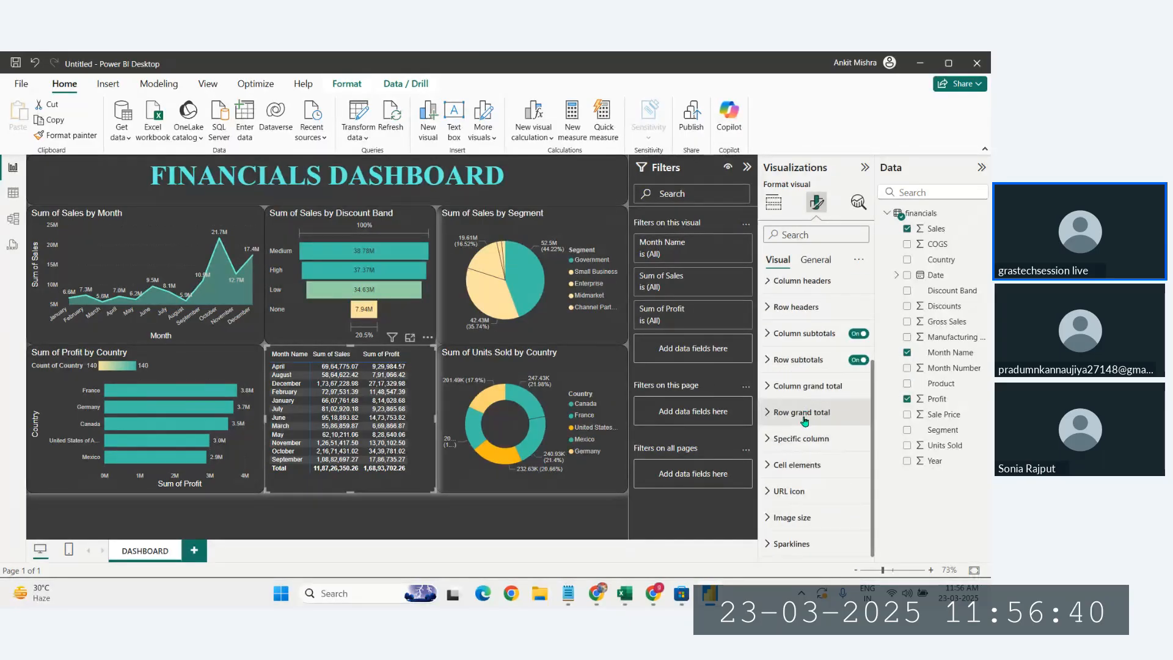
- Turn on background colour in the matrix's cell elements for both the Sum of Sales and Sum of Profit series
{"action": "left_click", "coordinate": [784, 466]}
{"action": "scroll", "coordinate": [829, 450], "scroll_direction": "down", "scroll_amount": 3}
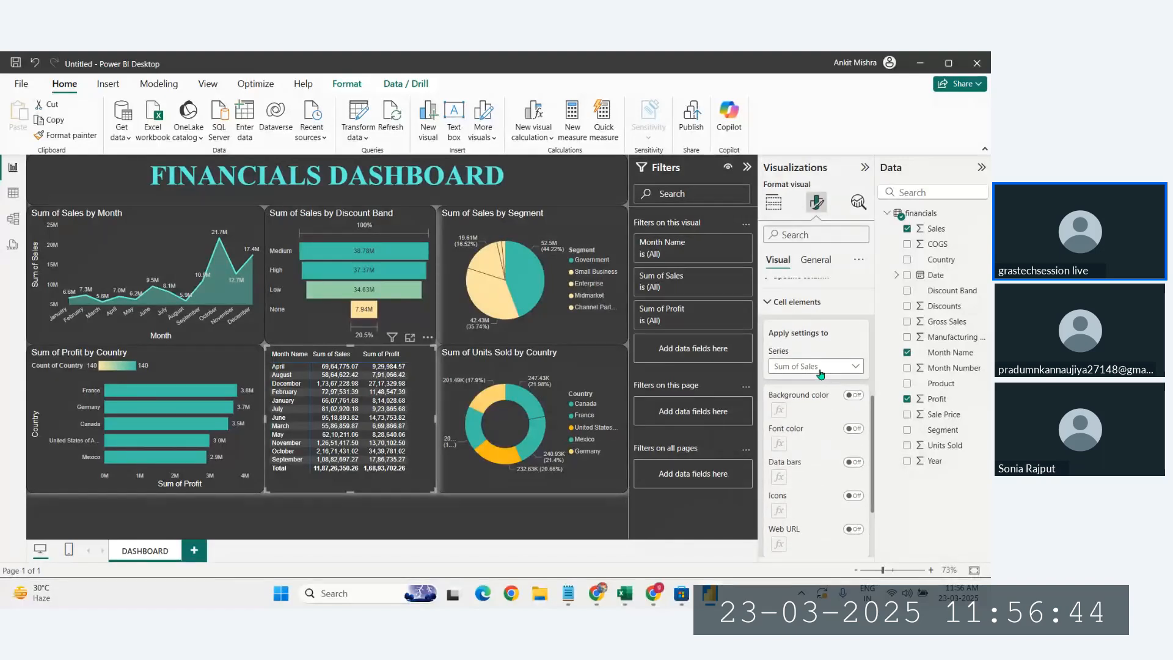
{"action": "left_click", "coordinate": [821, 373]}
{"action": "left_click", "coordinate": [821, 385]}
{"action": "left_click", "coordinate": [852, 394]}
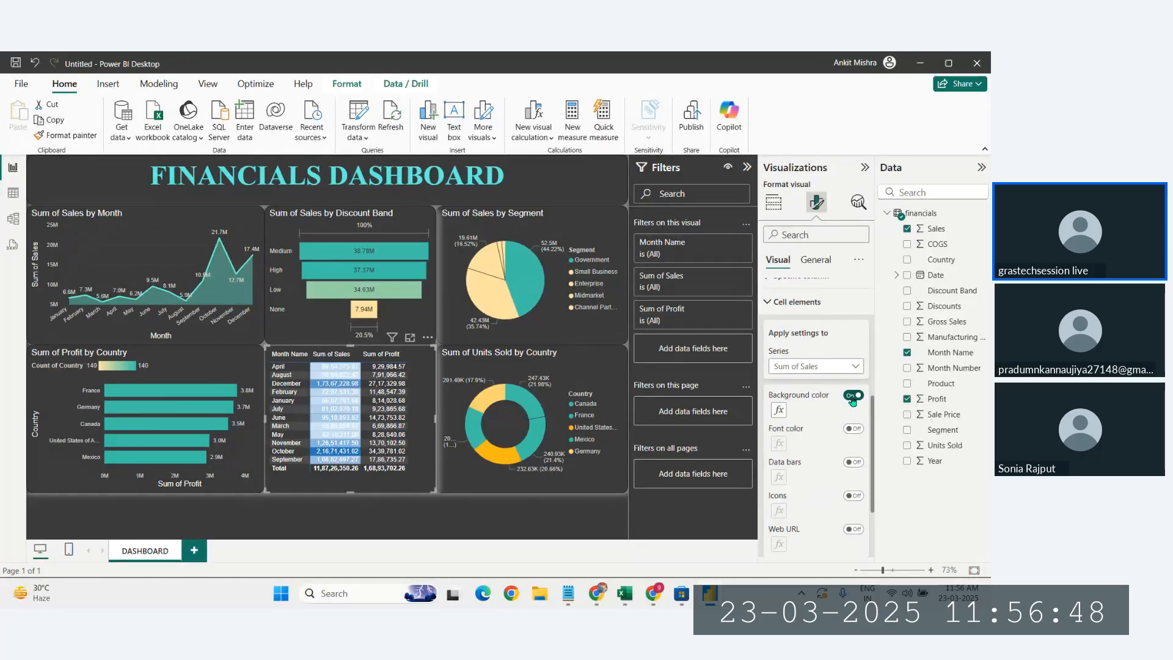
{"action": "left_click", "coordinate": [838, 368]}
{"action": "left_click", "coordinate": [818, 399]}
{"action": "left_click", "coordinate": [853, 396]}
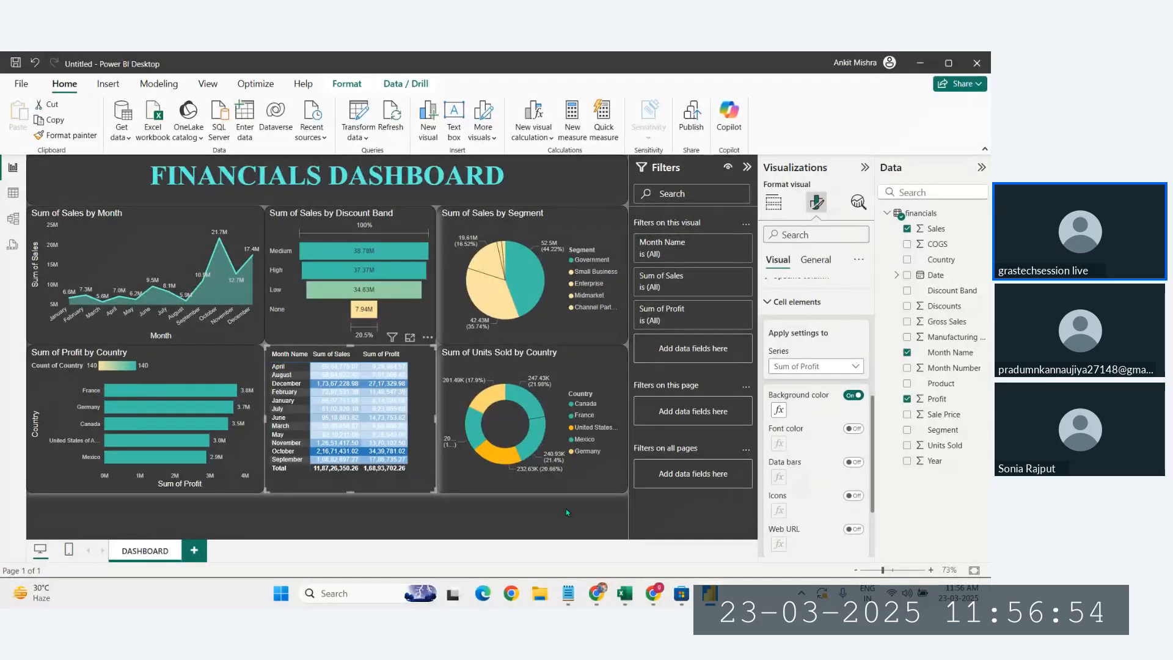
- Set the Sum of Profit column's background gradient in the matrix to light yellow for the lowest value and light teal for the highest
{"action": "left_click", "coordinate": [779, 410]}
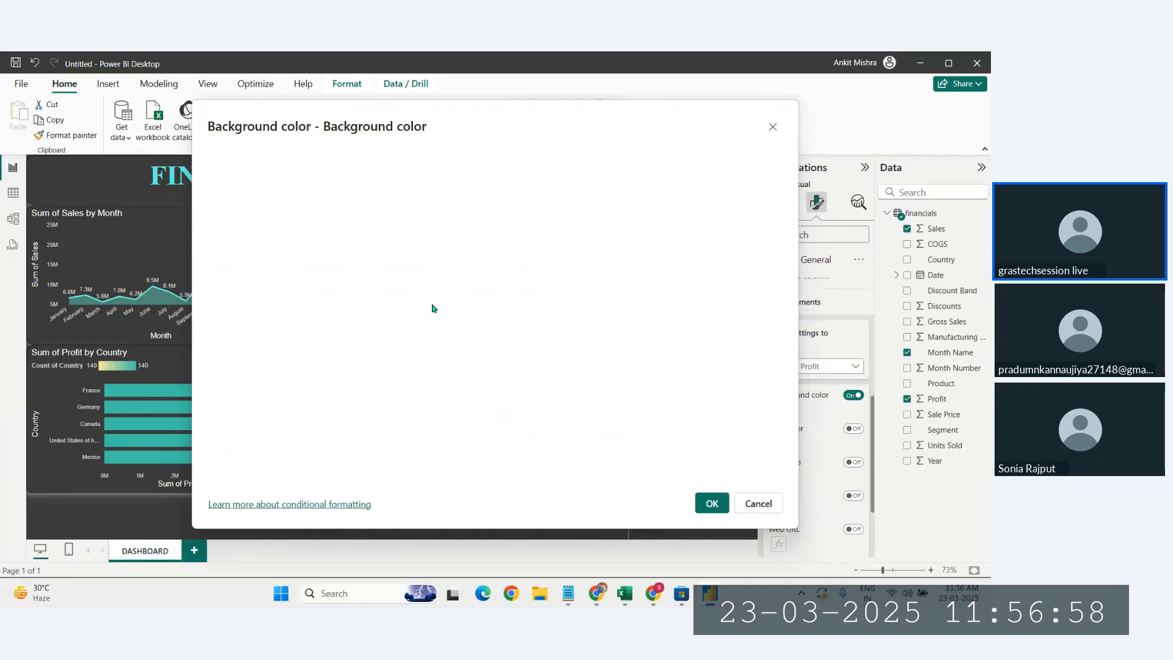
{"action": "left_click", "coordinate": [380, 294]}
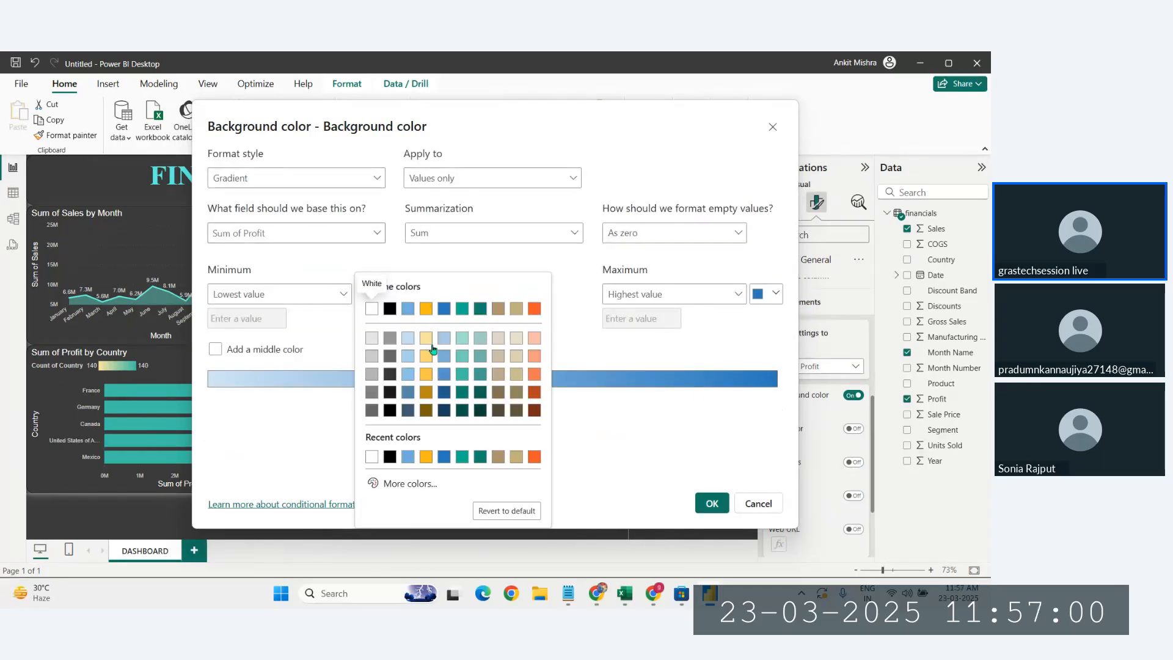
{"action": "left_click", "coordinate": [429, 344]}
{"action": "left_click", "coordinate": [767, 293]}
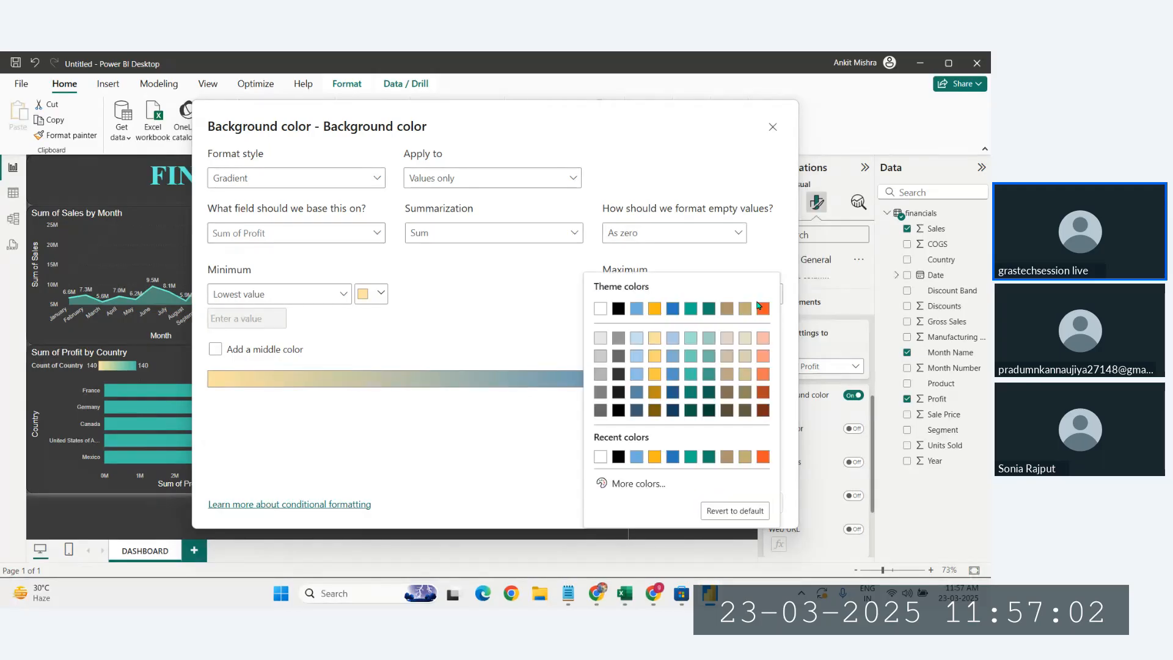
{"action": "left_click", "coordinate": [687, 360]}
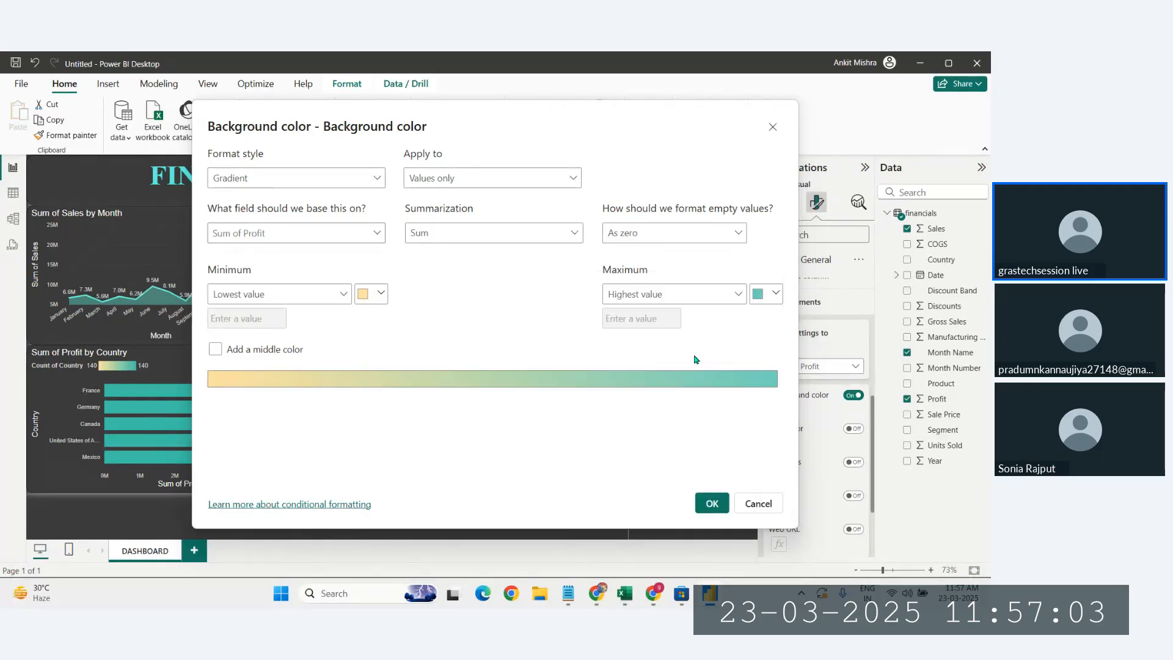
{"action": "left_click", "coordinate": [705, 496]}
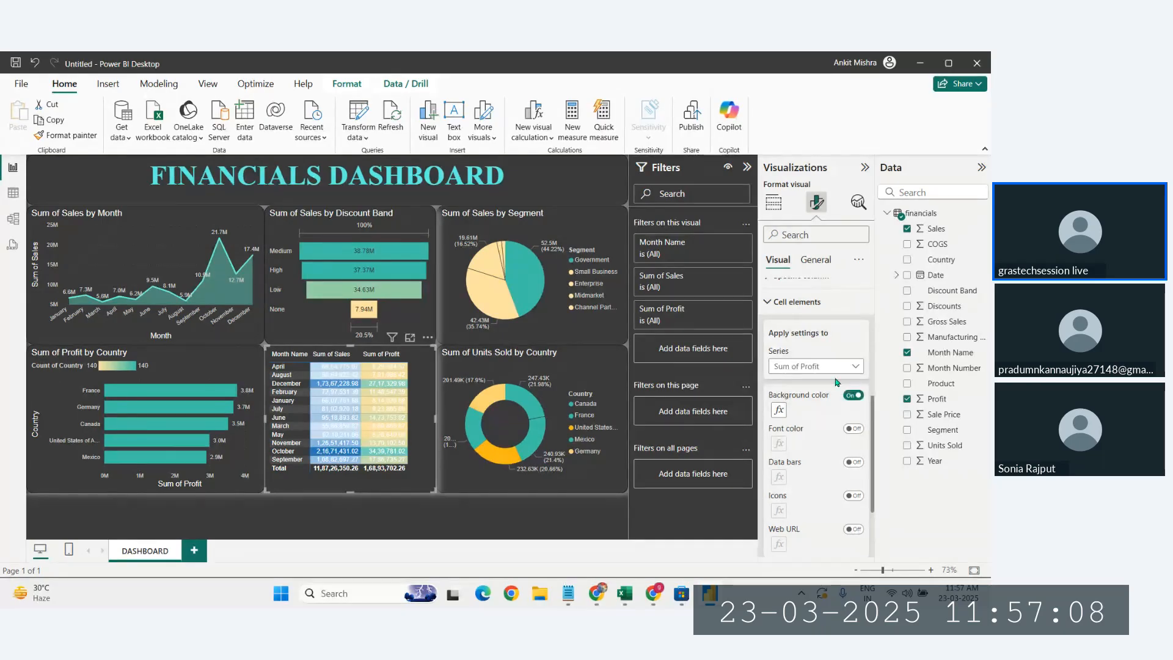
- Give the matrix's Sum of Sales column the same background gradient, light yellow for lowest and light teal for highest, leaving nothing selected
{"action": "left_click", "coordinate": [820, 368]}
{"action": "left_click", "coordinate": [809, 383]}
{"action": "left_click", "coordinate": [779, 409]}
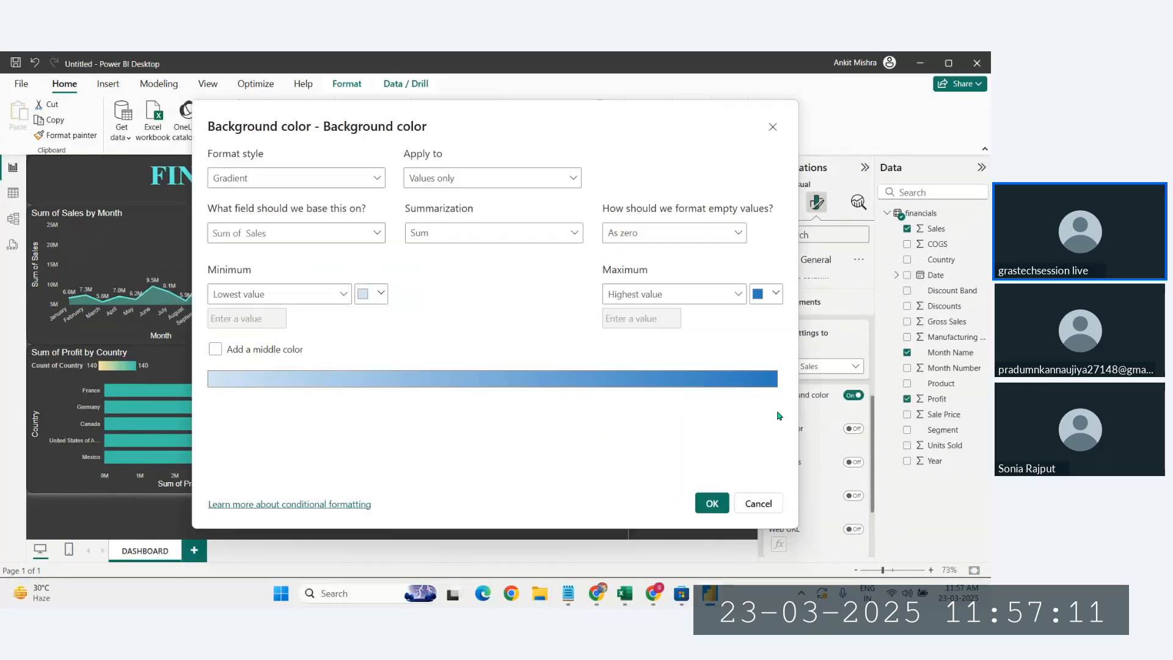
{"action": "left_click", "coordinate": [380, 294]}
{"action": "left_click", "coordinate": [426, 339]}
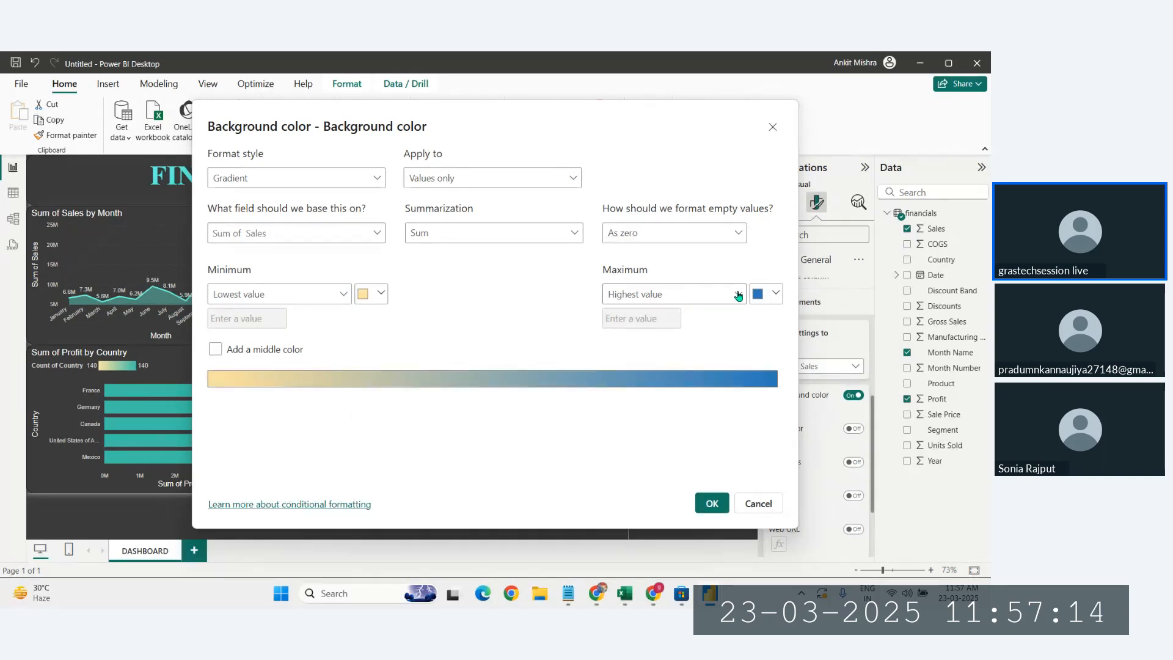
{"action": "left_click", "coordinate": [771, 294]}
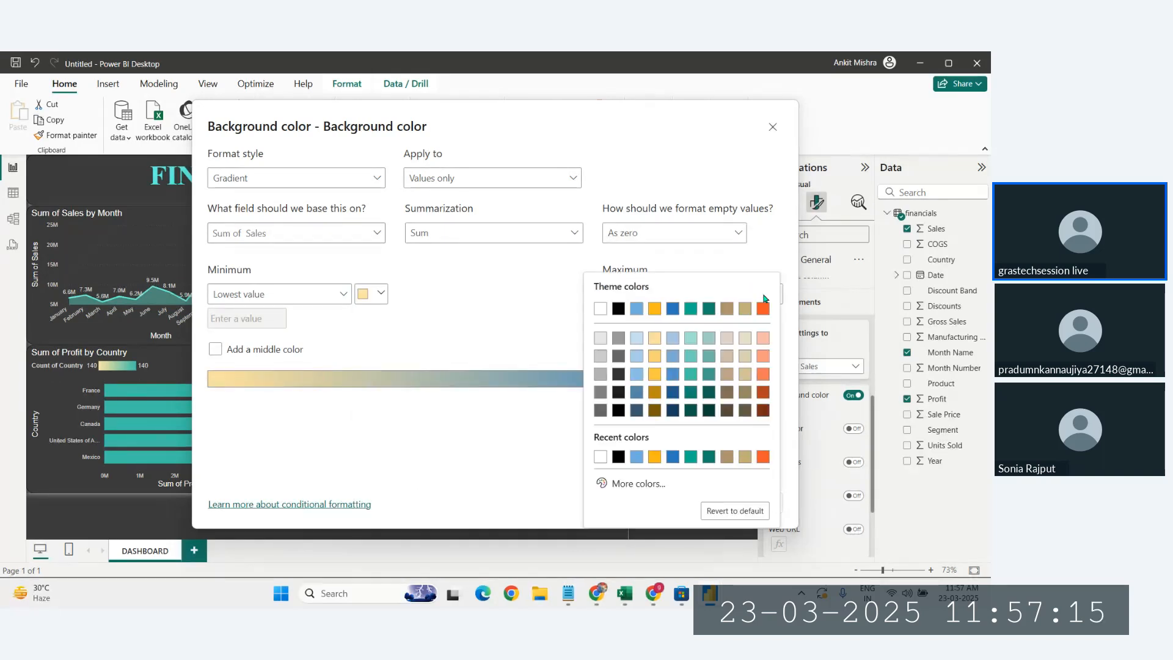
{"action": "left_click", "coordinate": [687, 356]}
{"action": "left_click", "coordinate": [709, 501]}
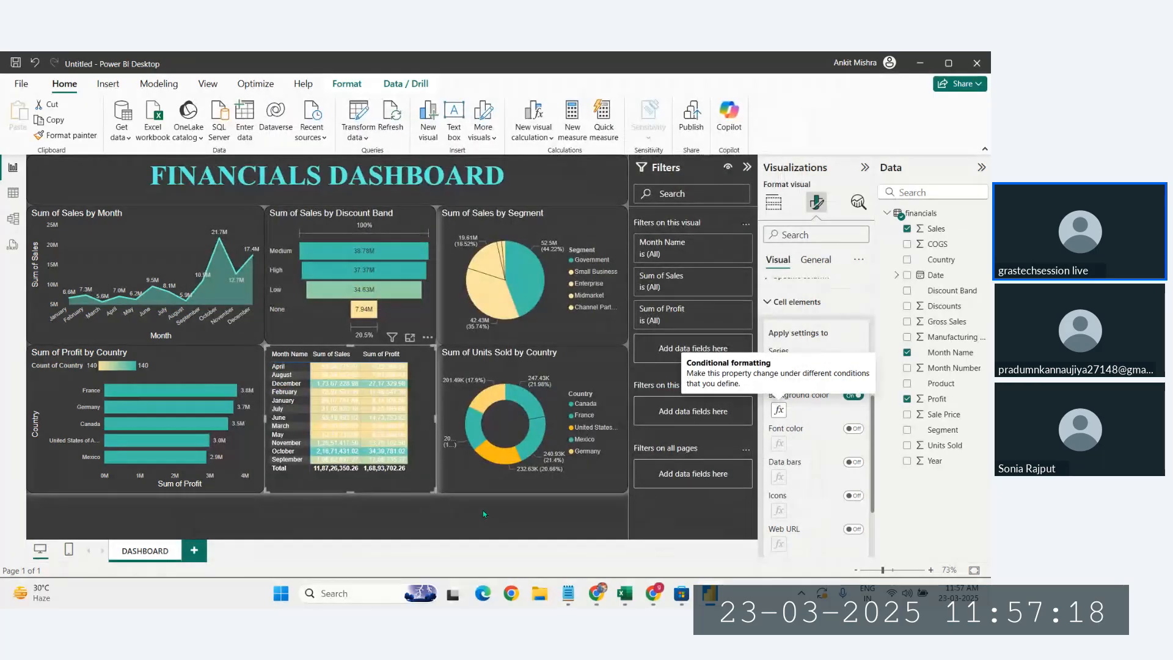
{"action": "left_click", "coordinate": [483, 512]}
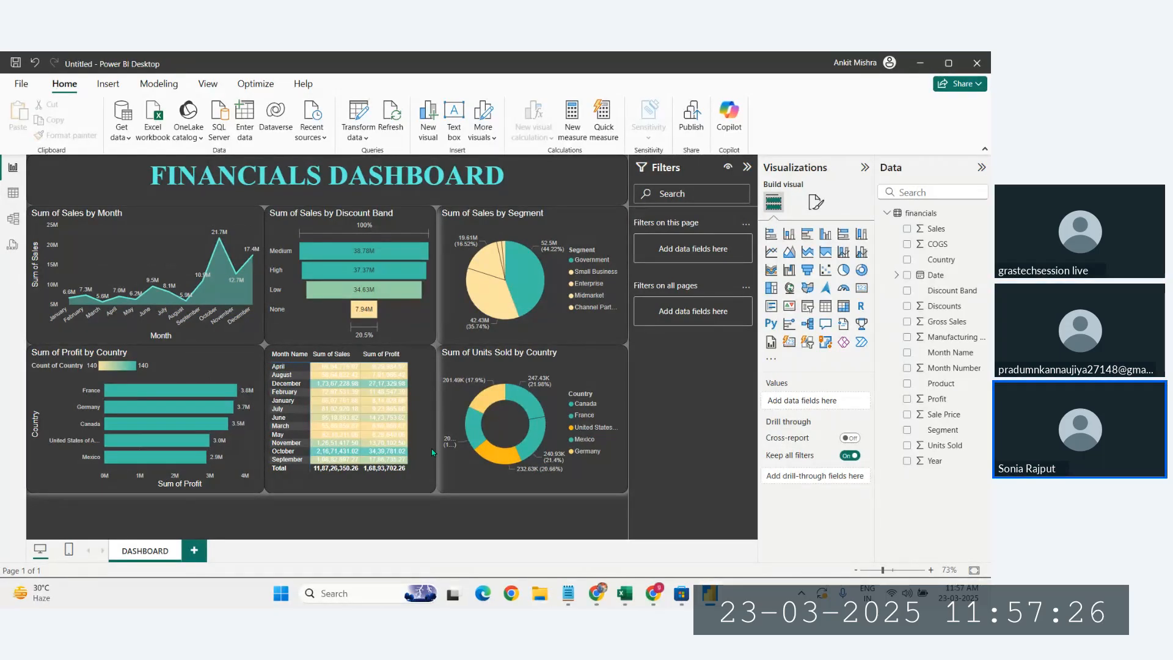
- Cross-filter the dashboard by each country slice of the units-sold donut chart in turn to check the other visuals, then clear the filter
{"action": "mouse_move", "coordinate": [231, 236]}
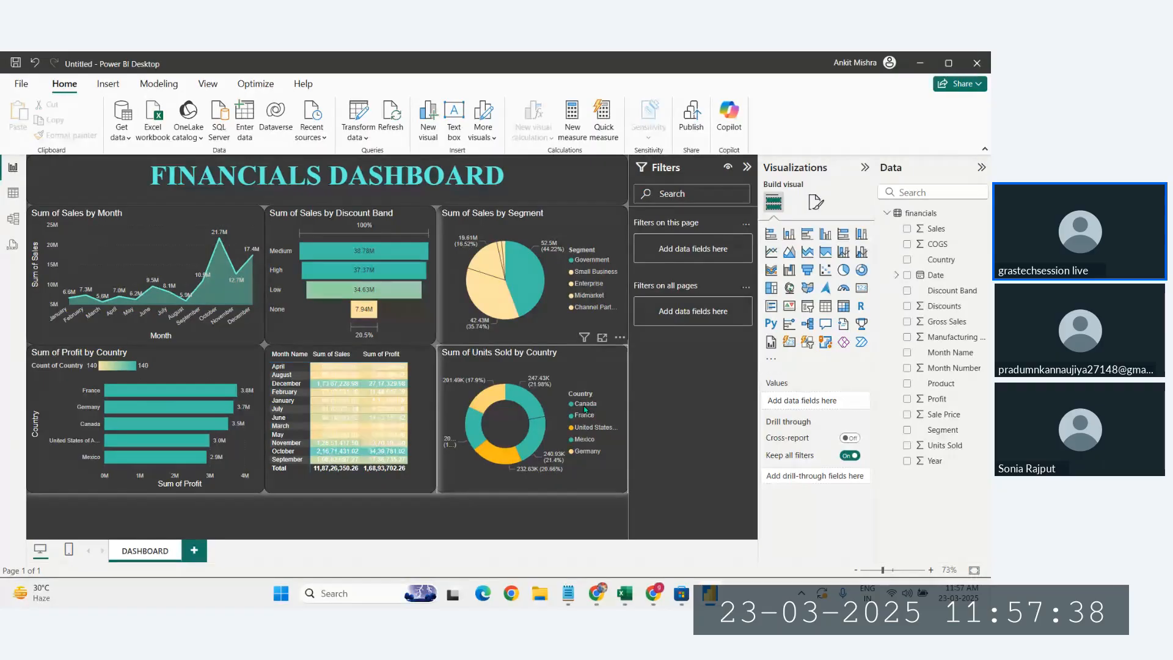
{"action": "mouse_move", "coordinate": [531, 411]}
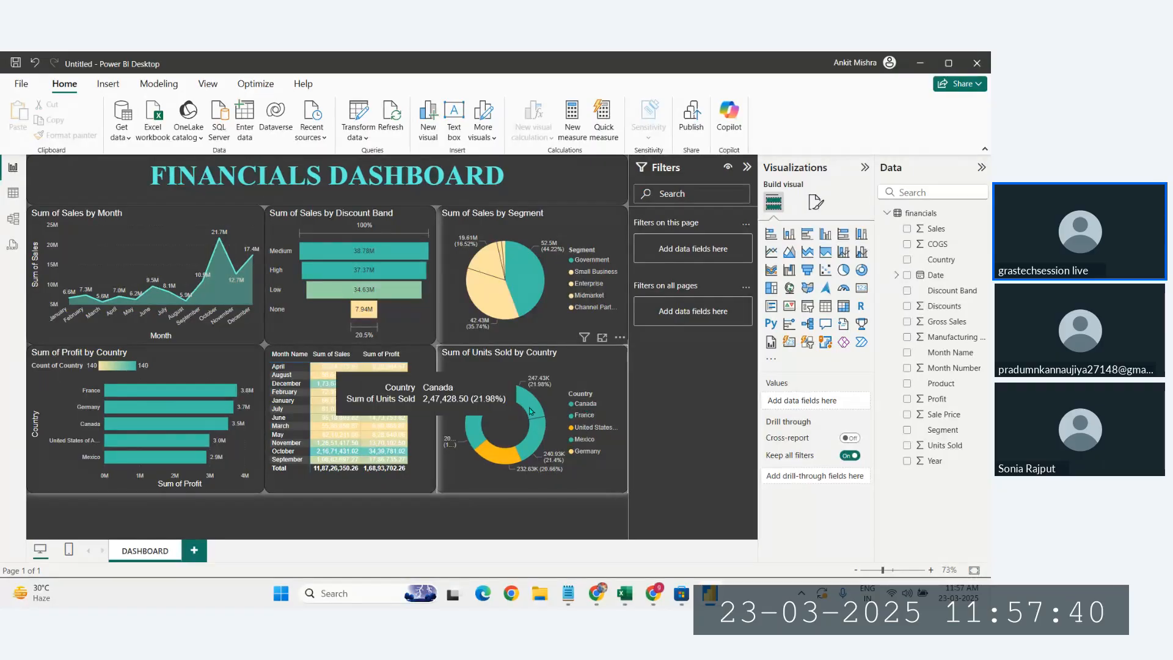
{"action": "left_click", "coordinate": [531, 411]}
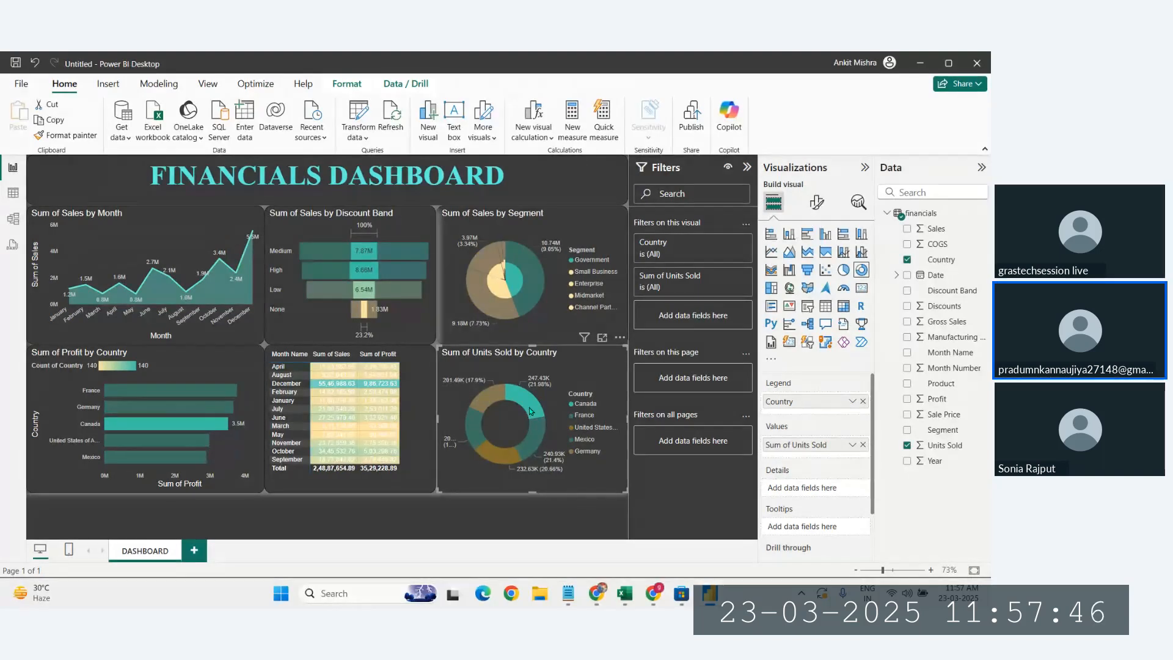
{"action": "left_click", "coordinate": [534, 448]}
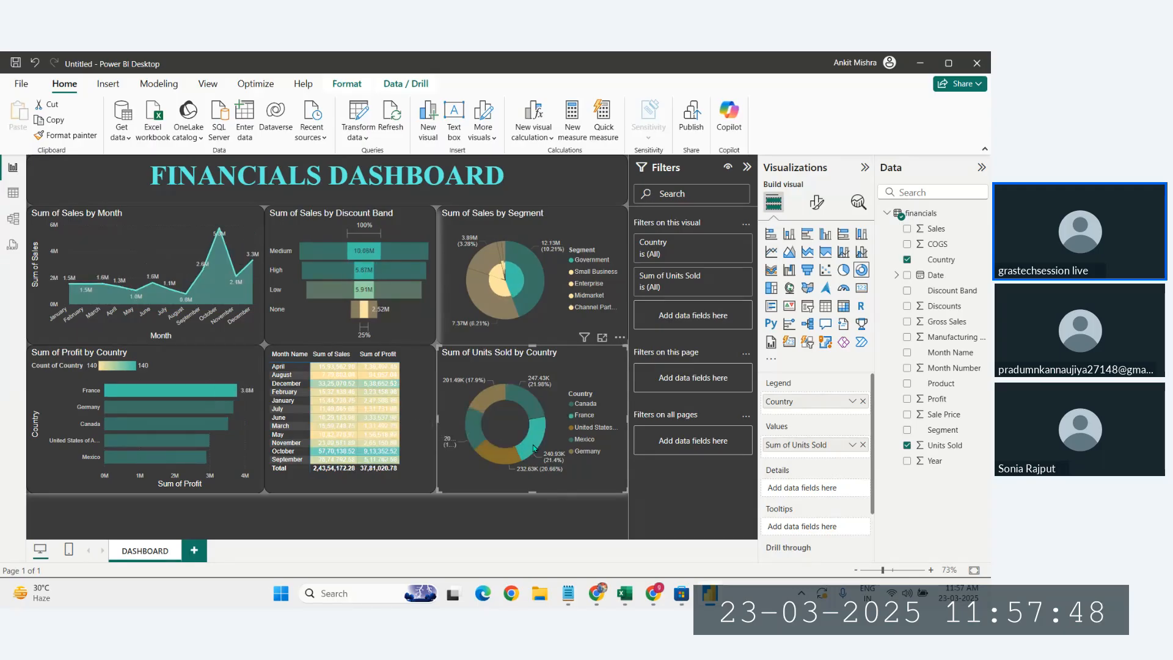
{"action": "left_click", "coordinate": [507, 462]}
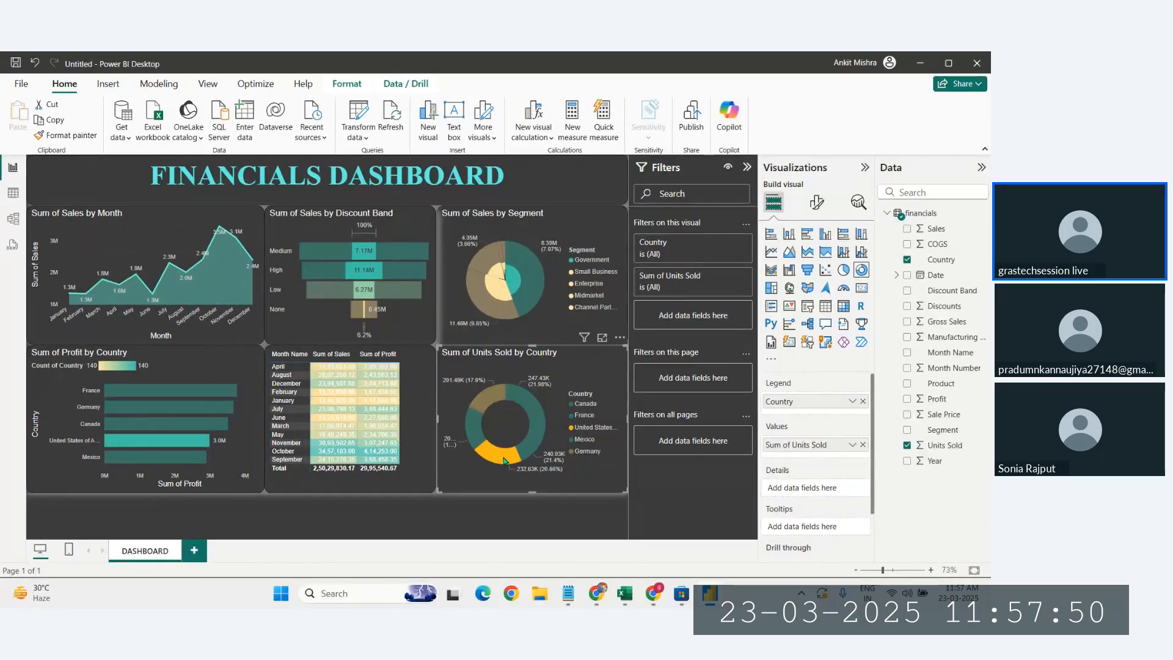
{"action": "left_click", "coordinate": [484, 410]}
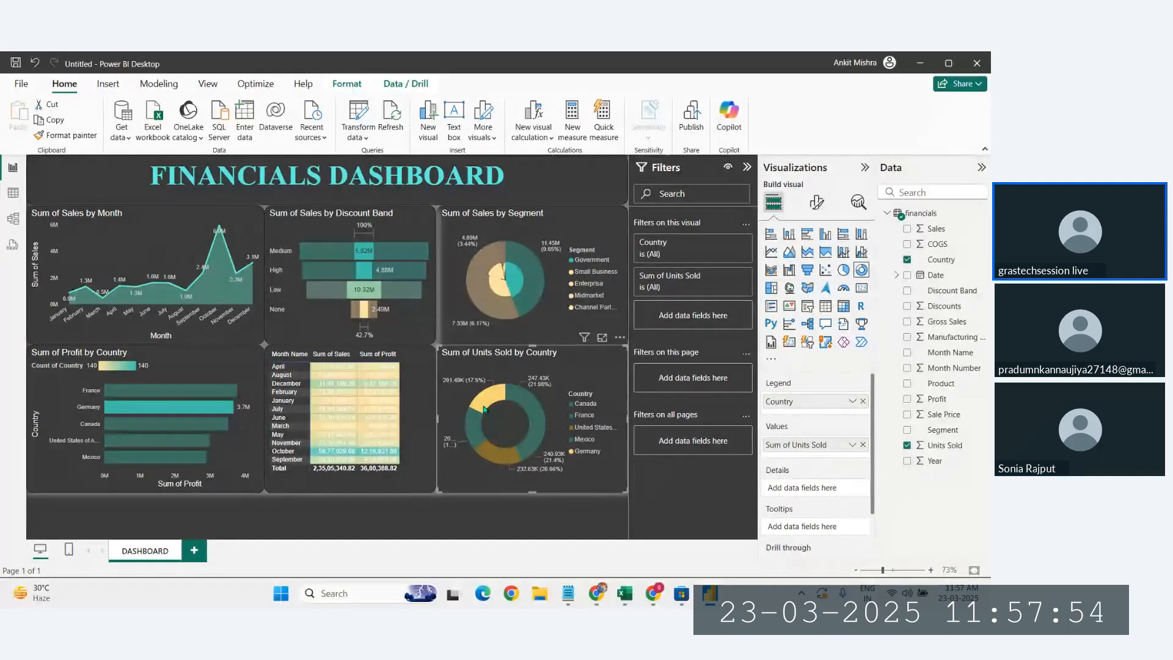
{"action": "left_click", "coordinate": [484, 410]}
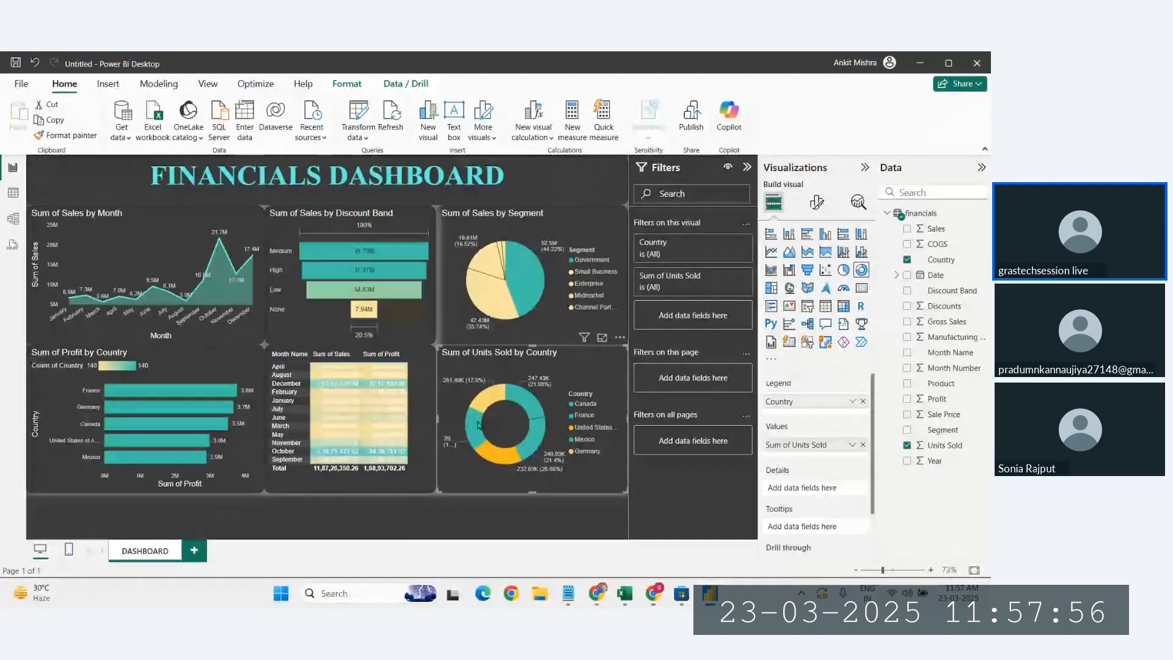
{"action": "left_click", "coordinate": [476, 429]}
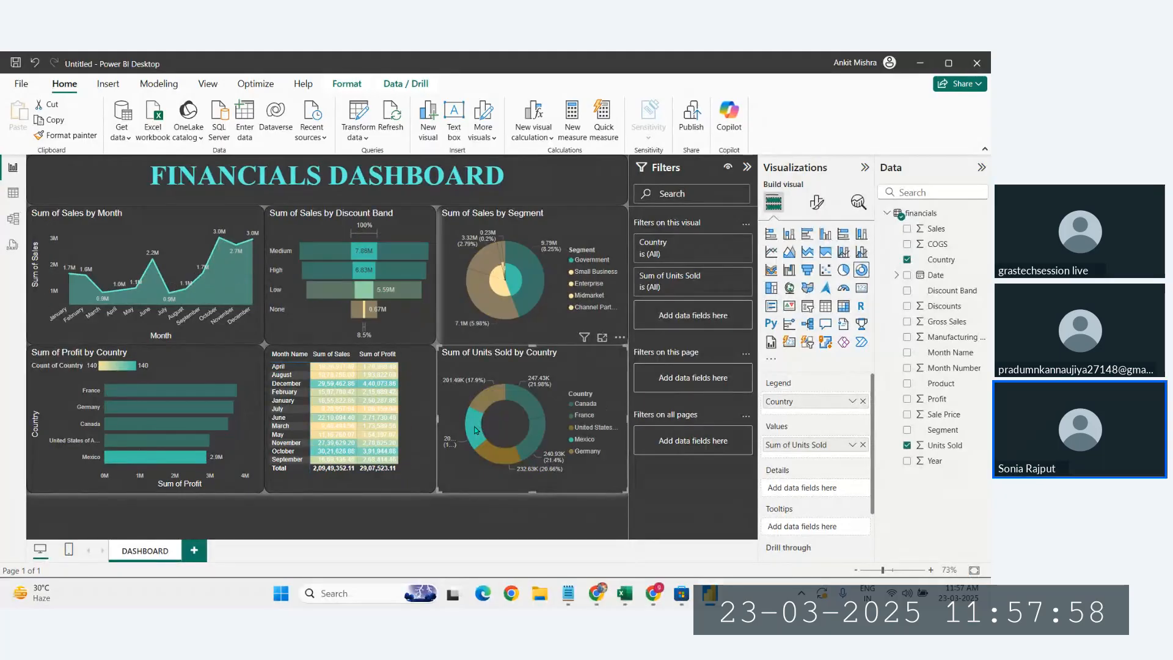
{"action": "left_click", "coordinate": [476, 429]}
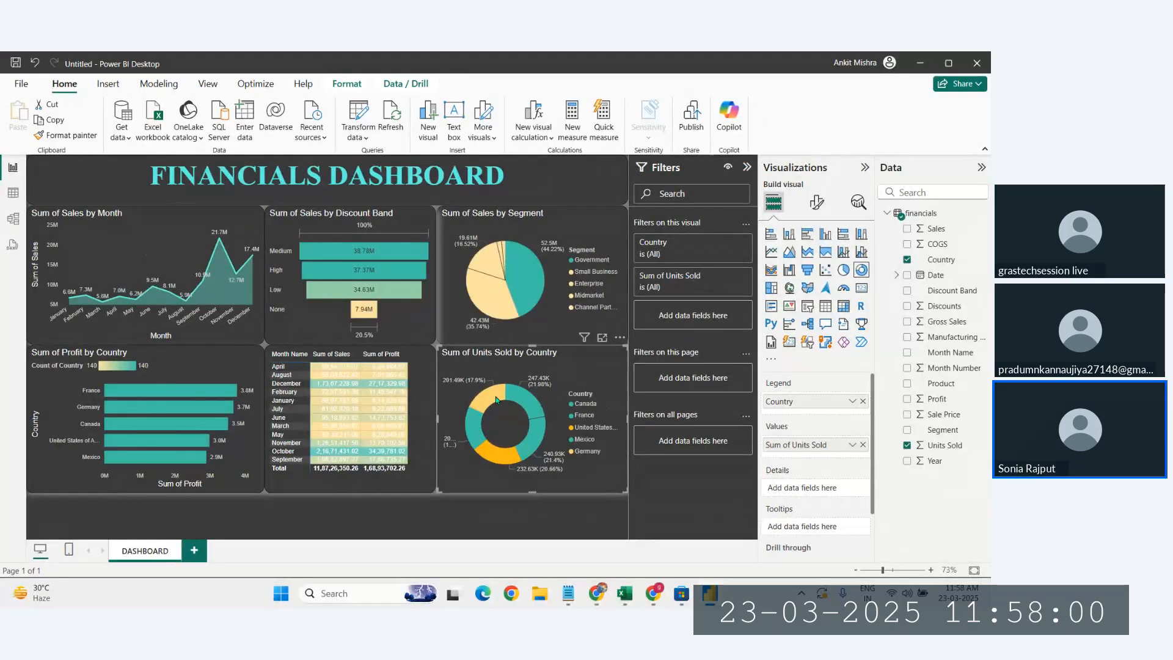
{"action": "left_click", "coordinate": [519, 395]}
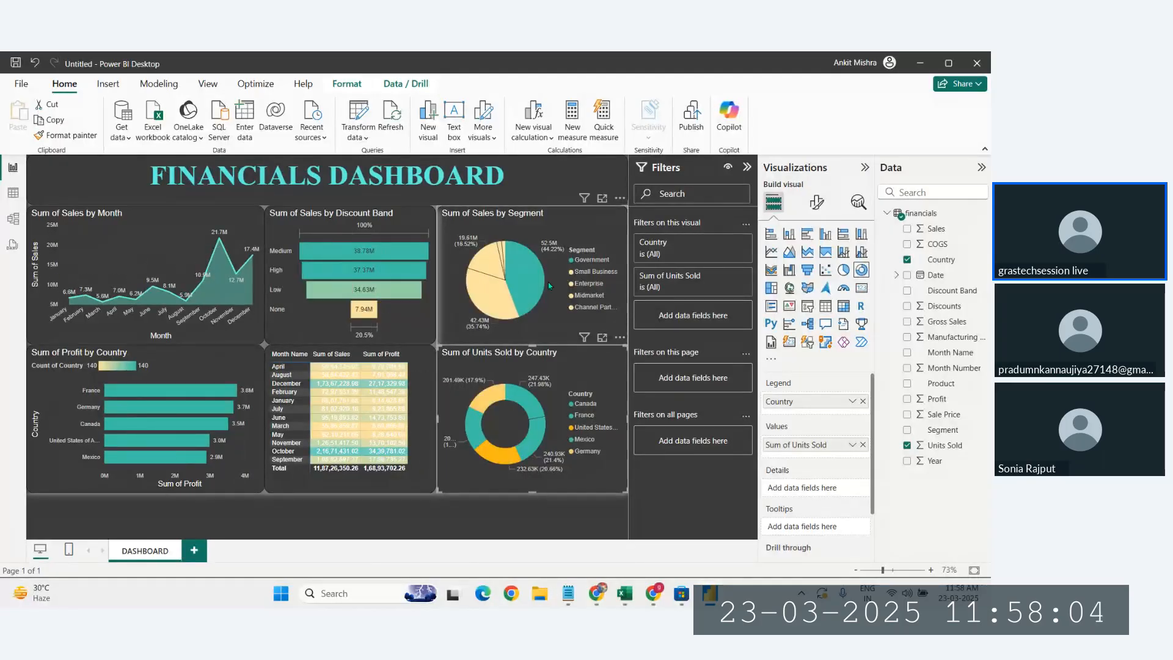
- Check cross-filtering from the segment pie chart with its Government, Small Business, Enterprise and Midmarket slices, clearing the selection at the end
{"action": "left_click", "coordinate": [529, 273]}
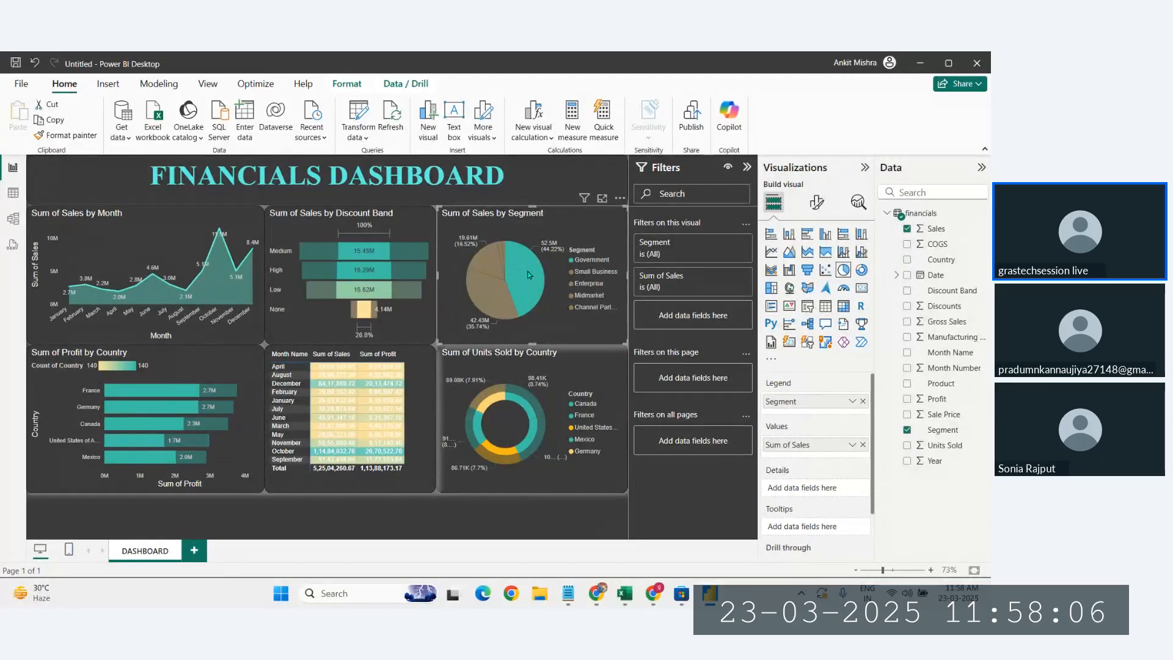
{"action": "left_click", "coordinate": [477, 301]}
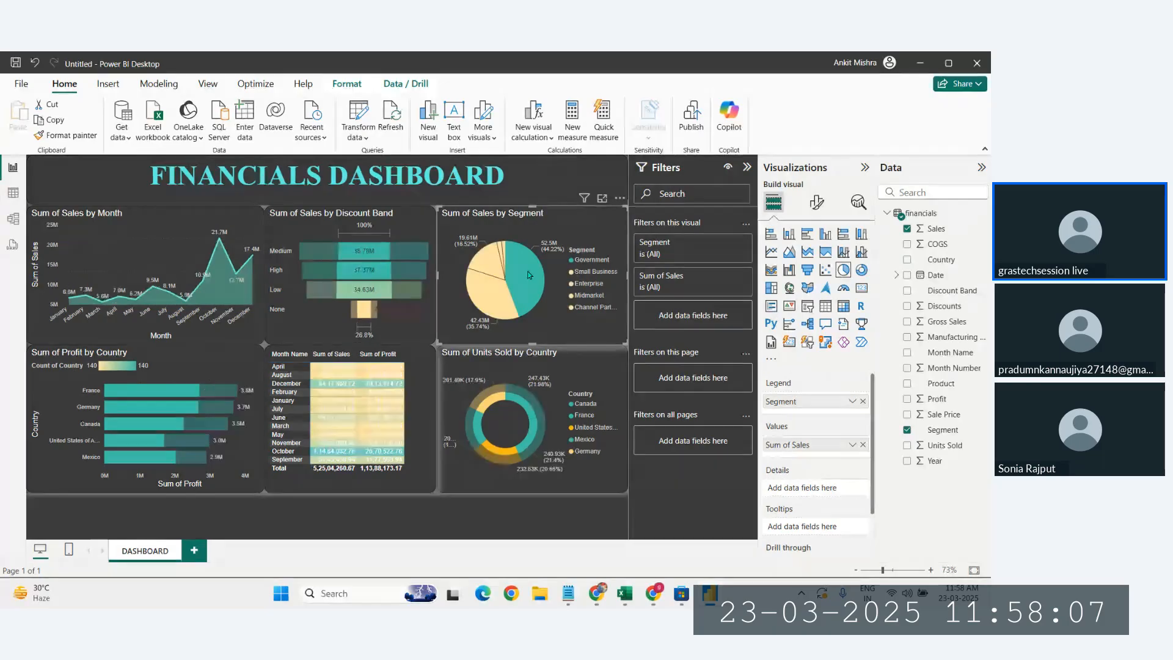
{"action": "left_click", "coordinate": [475, 301]}
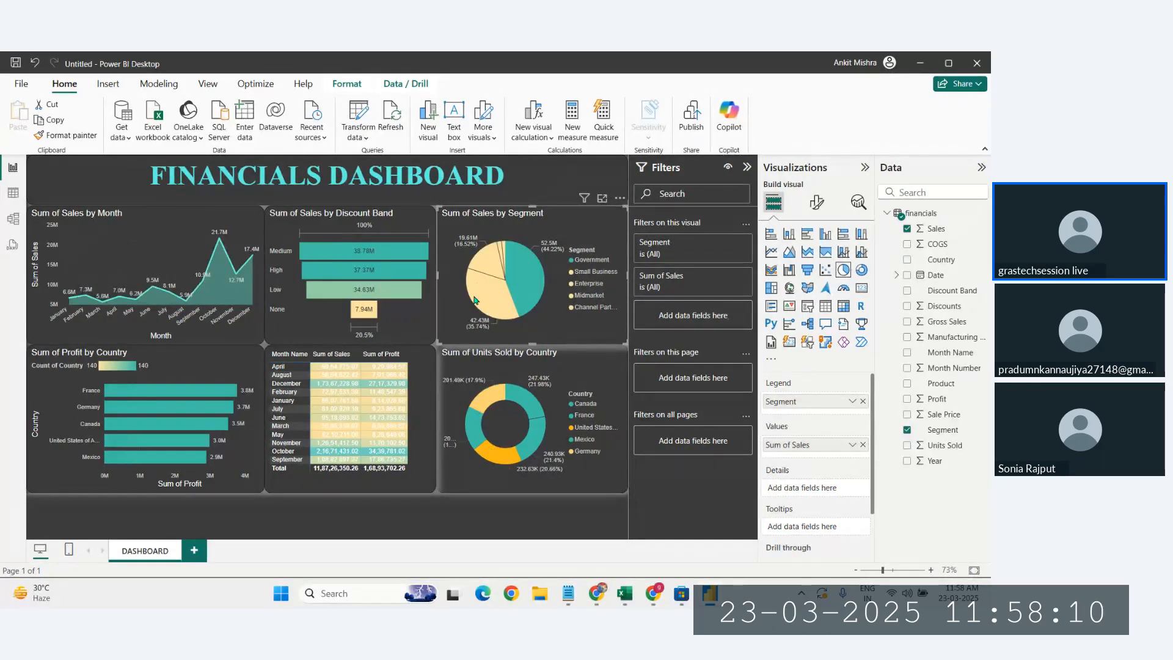
{"action": "left_click", "coordinate": [487, 265]}
{"action": "left_click", "coordinate": [486, 264]}
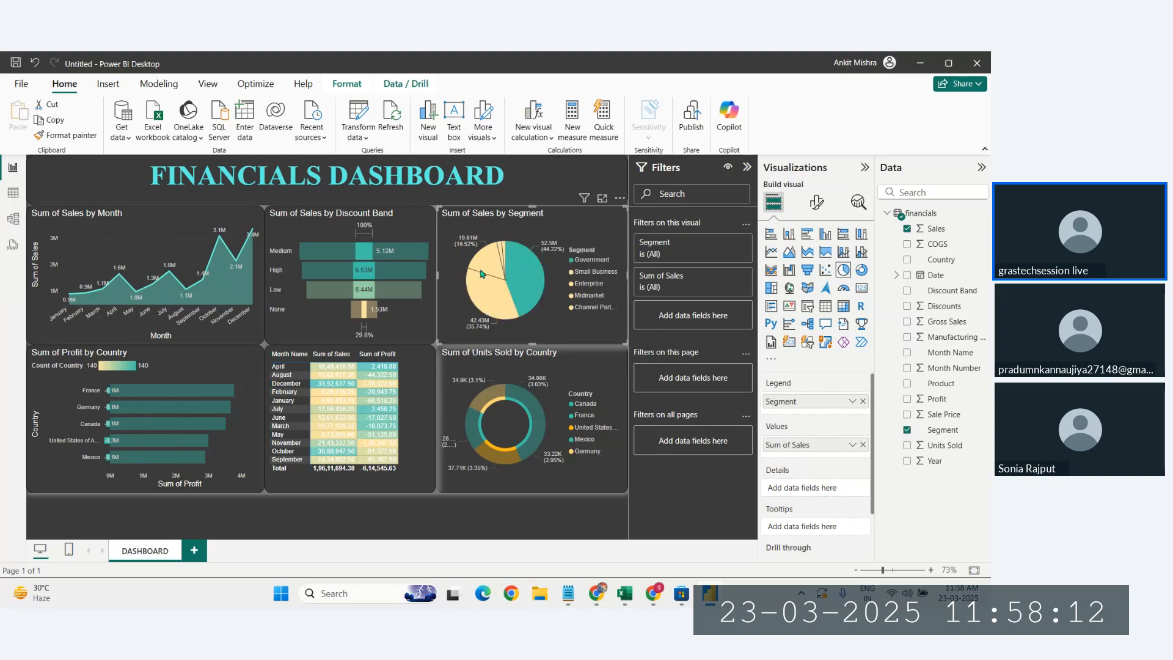
{"action": "left_click", "coordinate": [501, 250]}
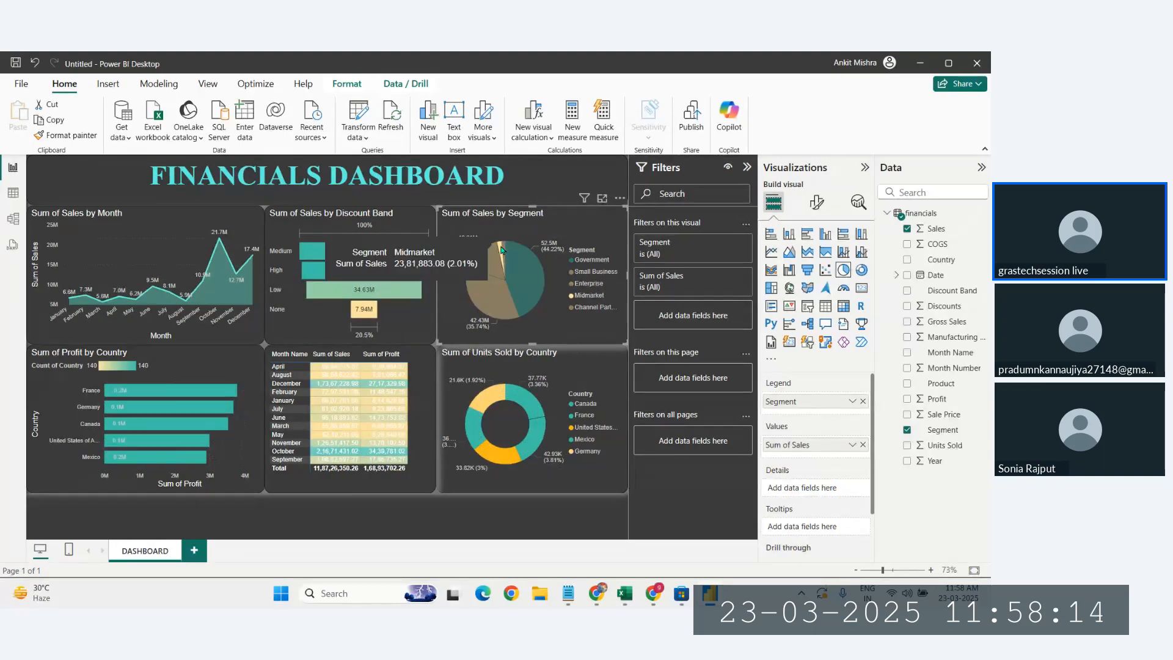
{"action": "left_click", "coordinate": [501, 250]}
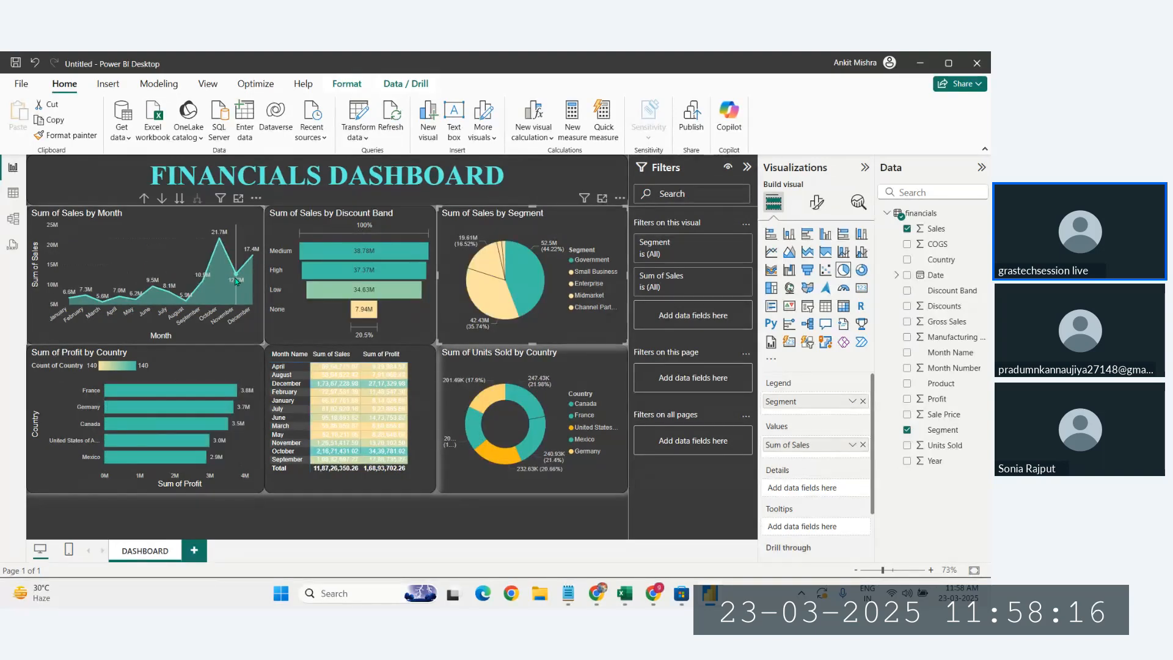
- Check cross-filtering from the profit-by-country bars for France, Germany and United States of America, and leave nothing selected
{"action": "left_click", "coordinate": [186, 395]}
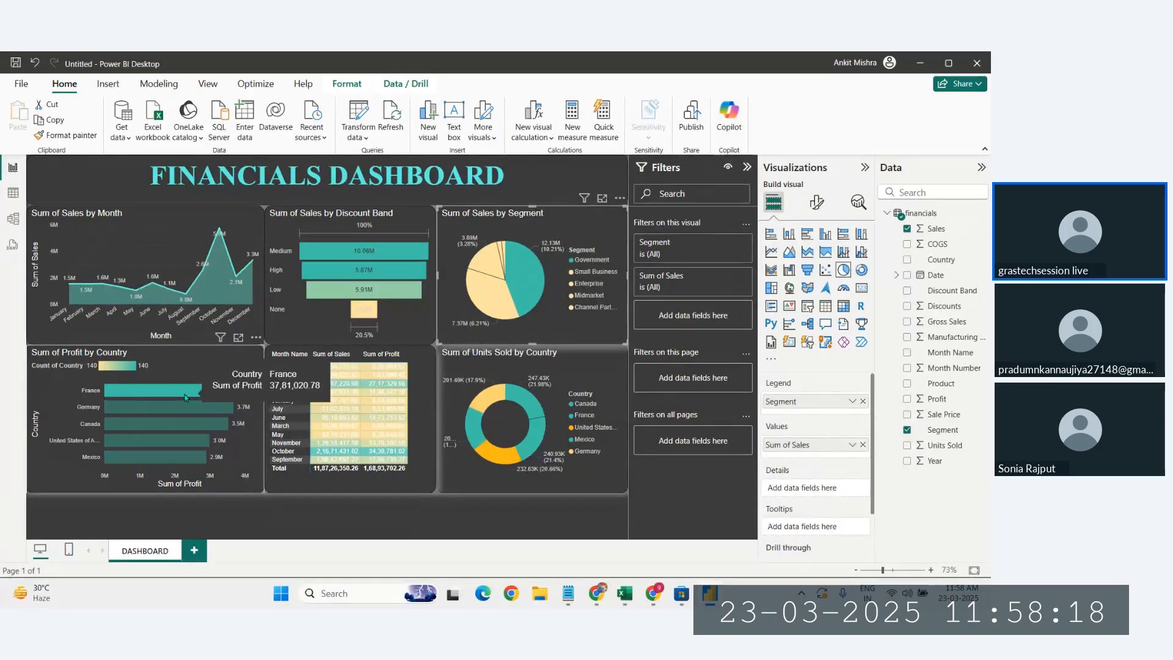
{"action": "left_click", "coordinate": [186, 398]}
{"action": "left_click", "coordinate": [182, 404]}
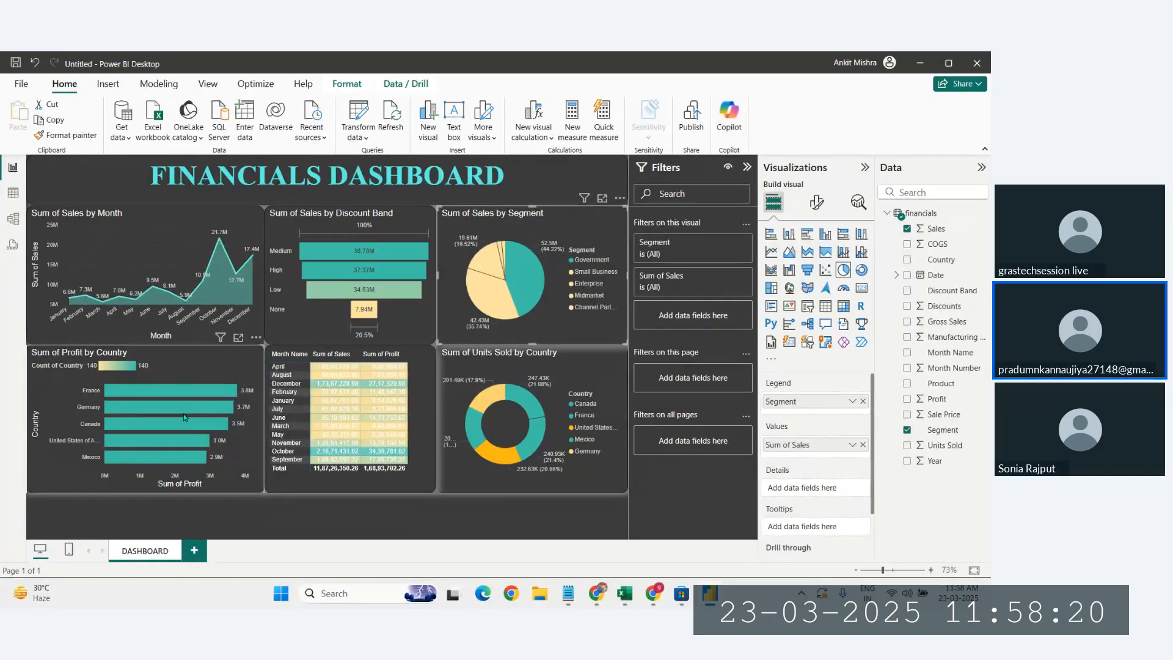
{"action": "left_click", "coordinate": [185, 413]}
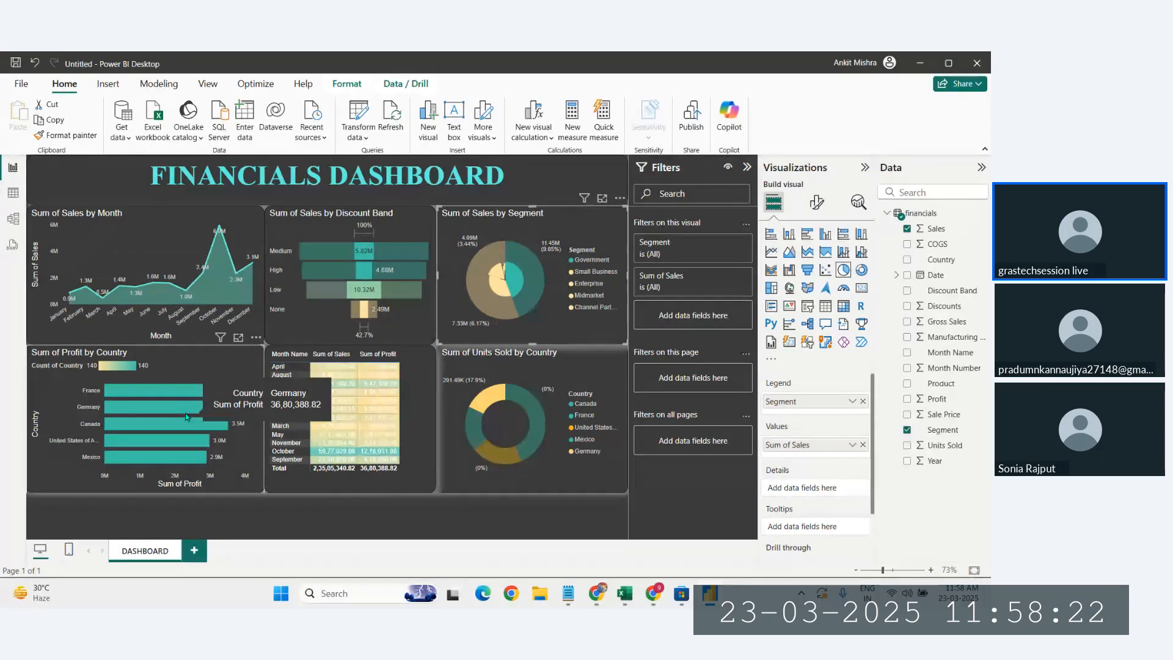
{"action": "left_click", "coordinate": [181, 444]}
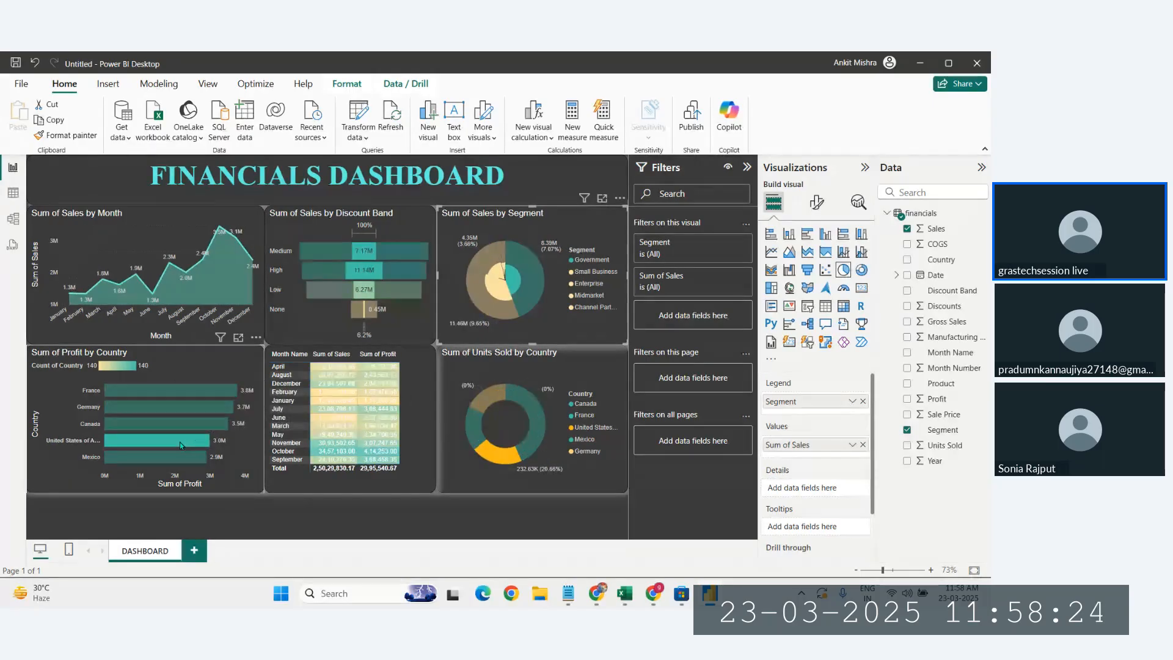
{"action": "left_click", "coordinate": [179, 449]}
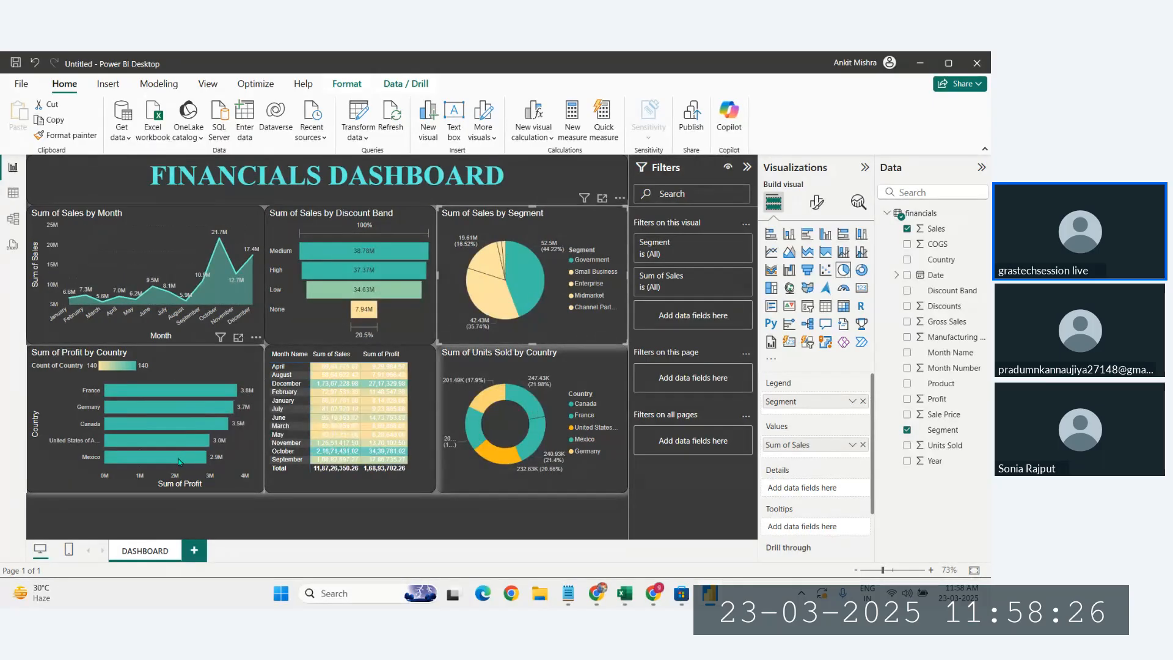
{"action": "left_click", "coordinate": [513, 507]}
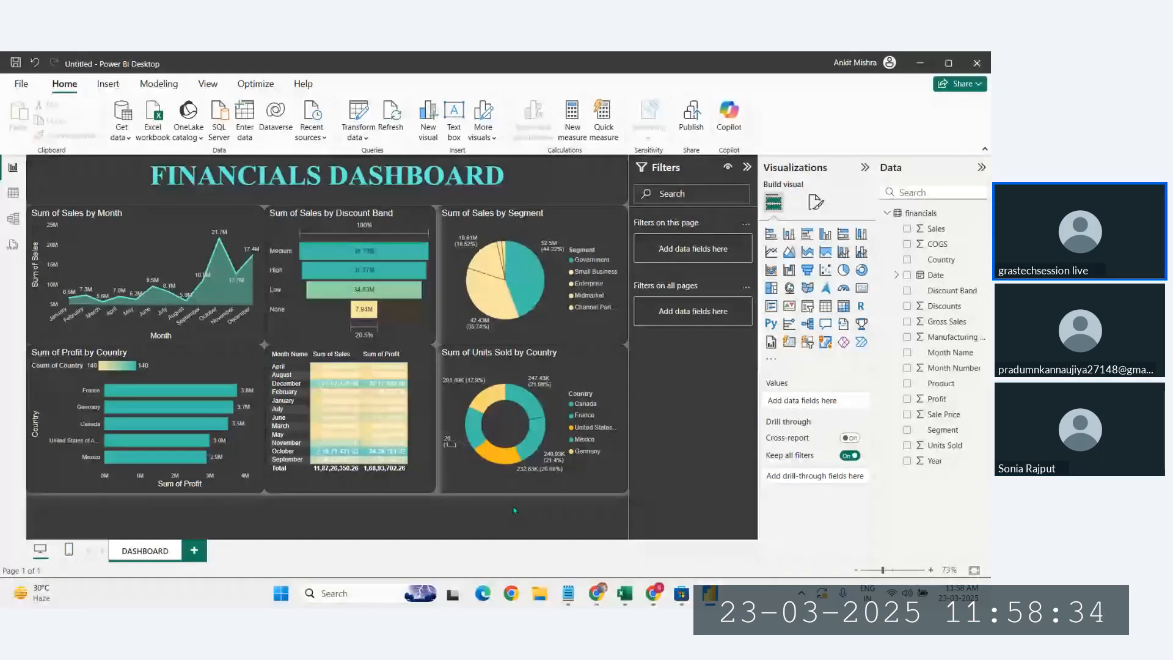
- Switch to Chrome and review the whole dashboard page in the exported Untitled.pdf at 80% zoom
{"action": "scroll", "coordinate": [540, 465], "scroll_direction": "up", "scroll_amount": 3}
{"action": "key", "text": "alt+Tab"}
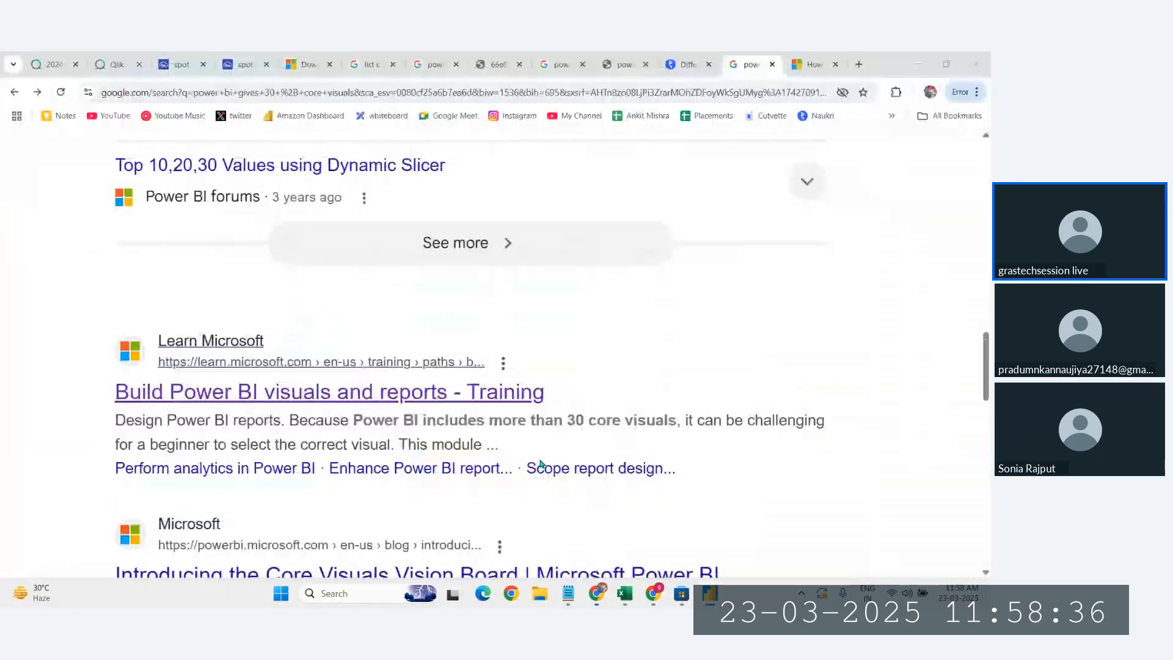
{"action": "scroll", "coordinate": [560, 429], "scroll_direction": "down", "scroll_amount": 1}
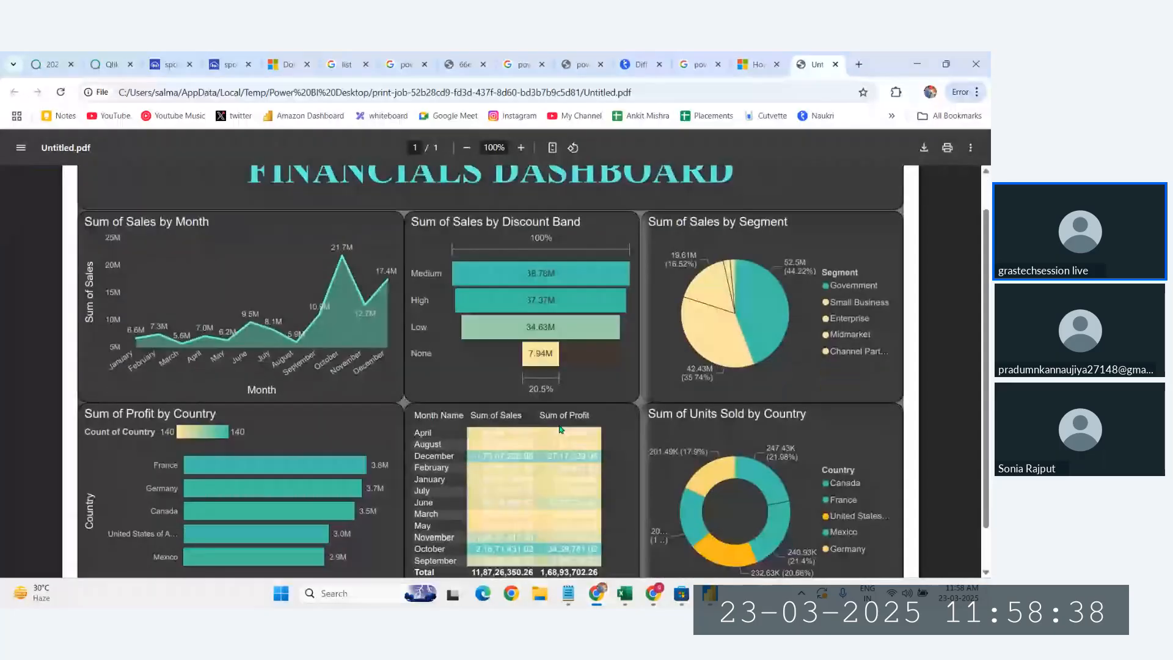
{"action": "scroll", "coordinate": [560, 429], "scroll_direction": "down", "scroll_amount": 2}
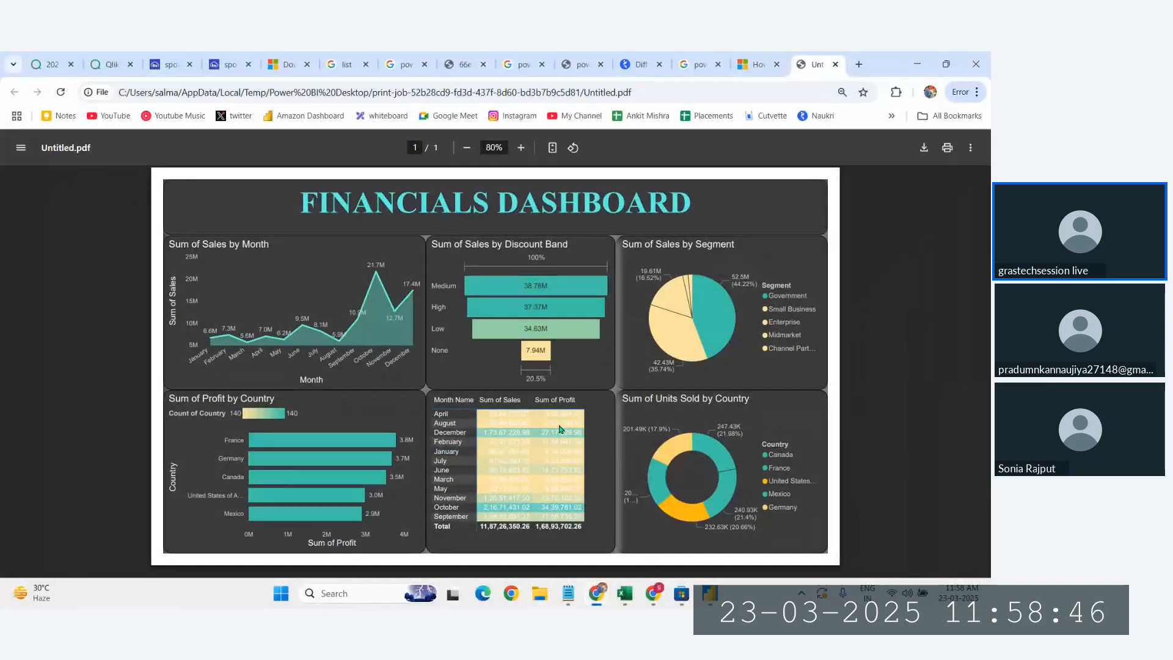
- Capture a screen snip of the full dashboard page in the exported PDF, from the title to the lower charts
{"action": "key", "text": "super+shift+s"}
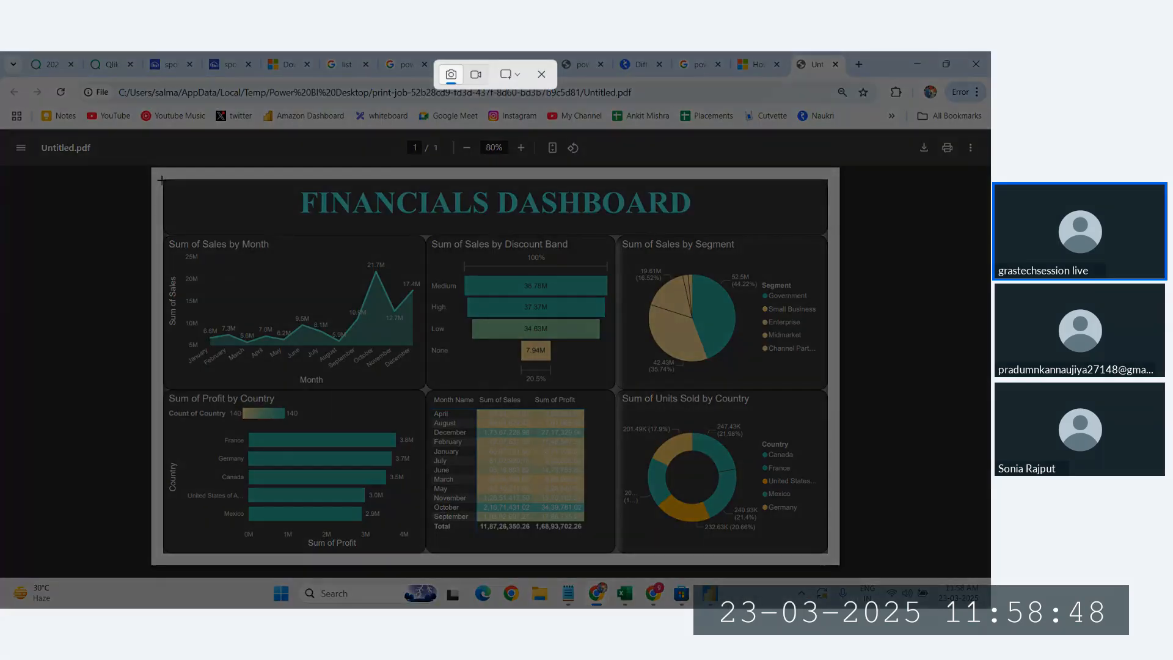
{"action": "left_click_drag", "start_coordinate": [161, 180], "coordinate": [829, 556]}
{"action": "left_click_drag", "start_coordinate": [829, 557], "coordinate": [830, 561]}
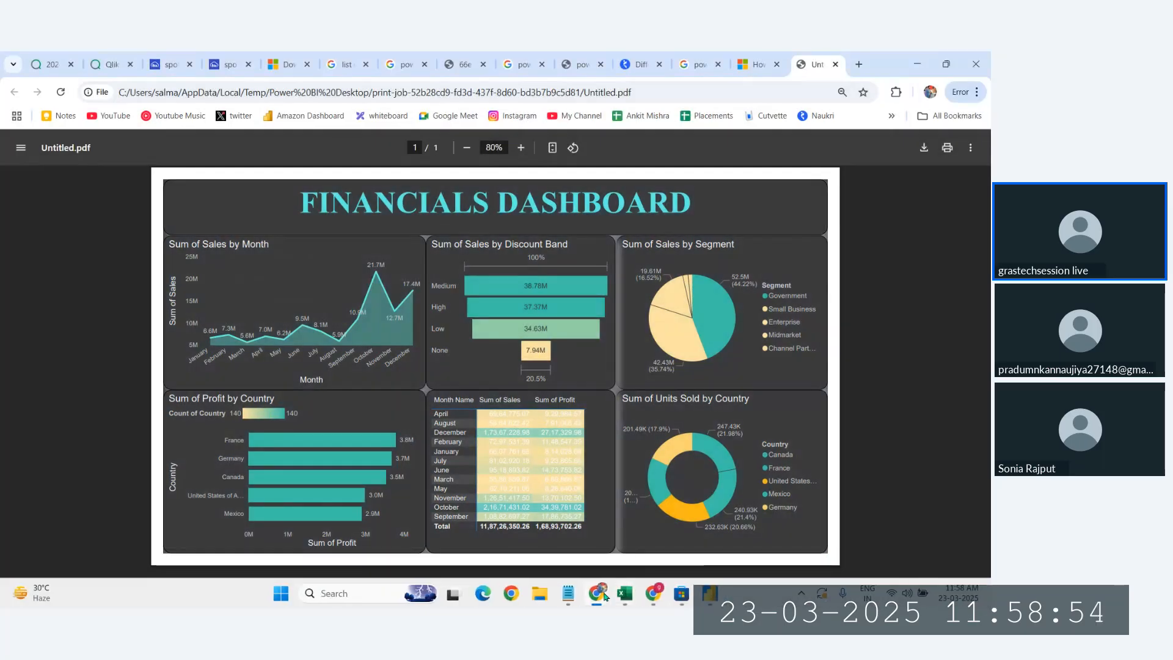
- Switch to WhatsApp Web in the other Chrome window and send the dashboard screenshot to the WE/10:30//A-GRAStech group
{"action": "mouse_move", "coordinate": [603, 596]}
{"action": "left_click", "coordinate": [482, 534]}
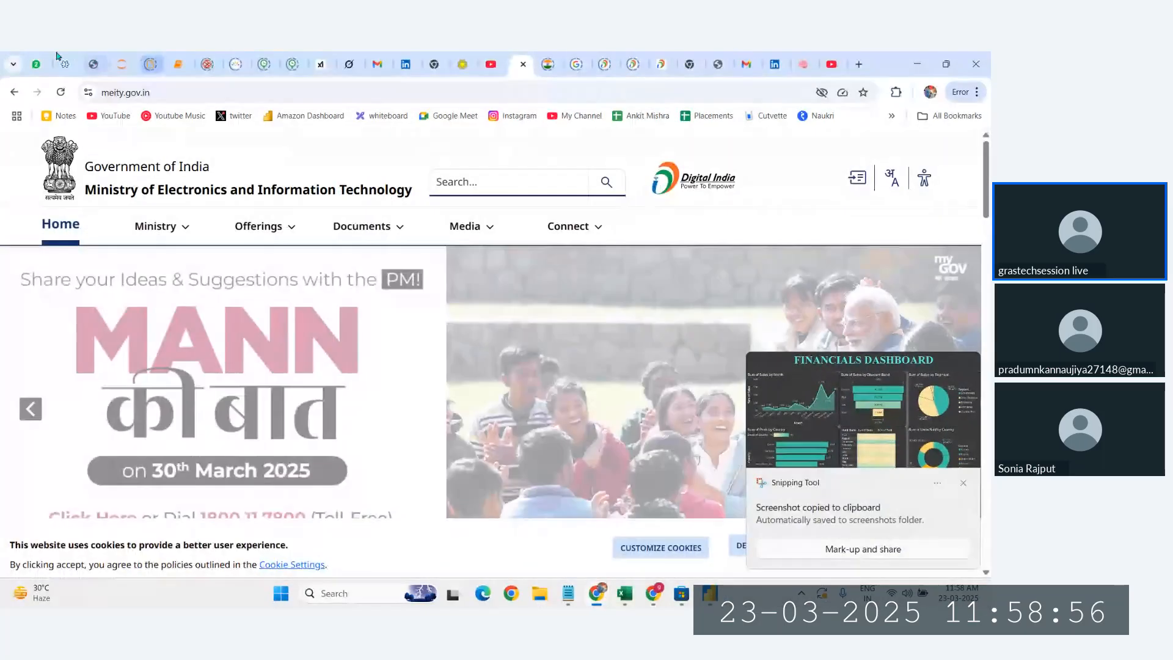
{"action": "left_click", "coordinate": [38, 63]}
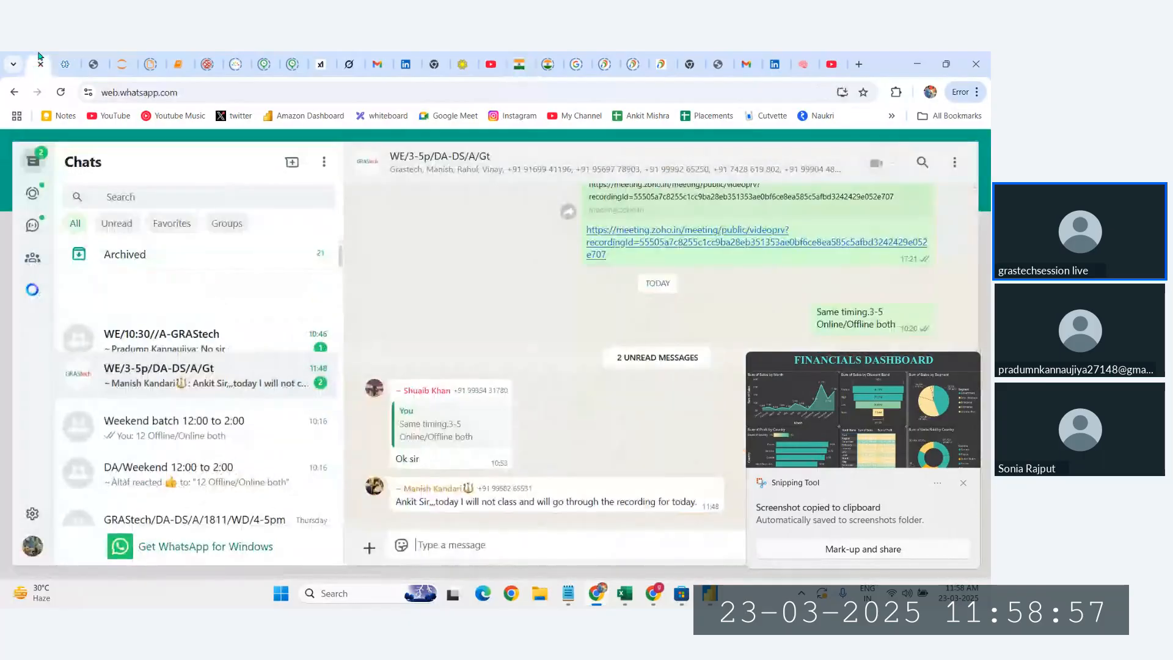
{"action": "left_click", "coordinate": [279, 340]}
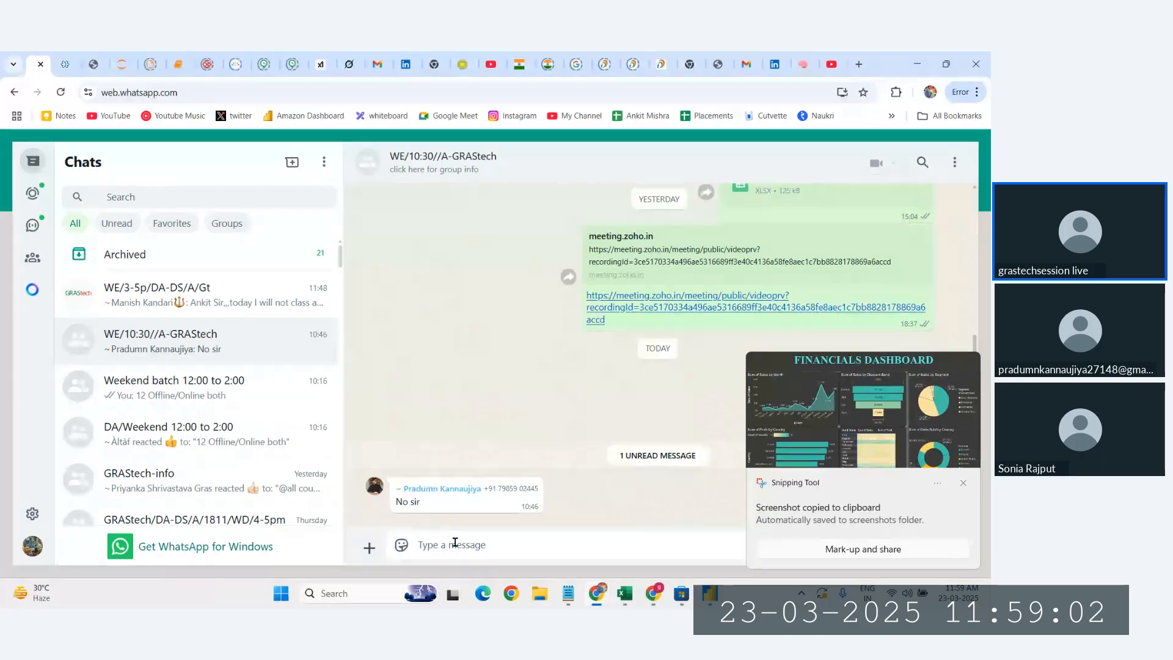
{"action": "key", "text": "ctrl+v"}
{"action": "key", "text": "Return"}
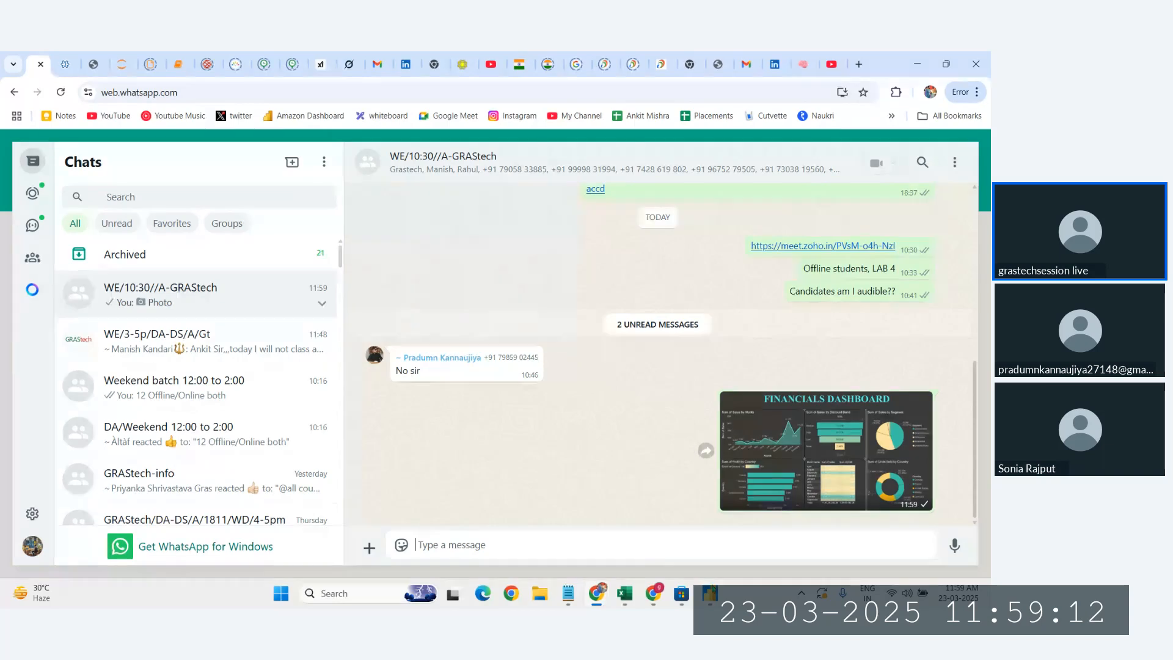
- Switch to Power BI Desktop and fit the whole DASHBOARD page in the window
{"action": "key", "text": "alt+Tab"}
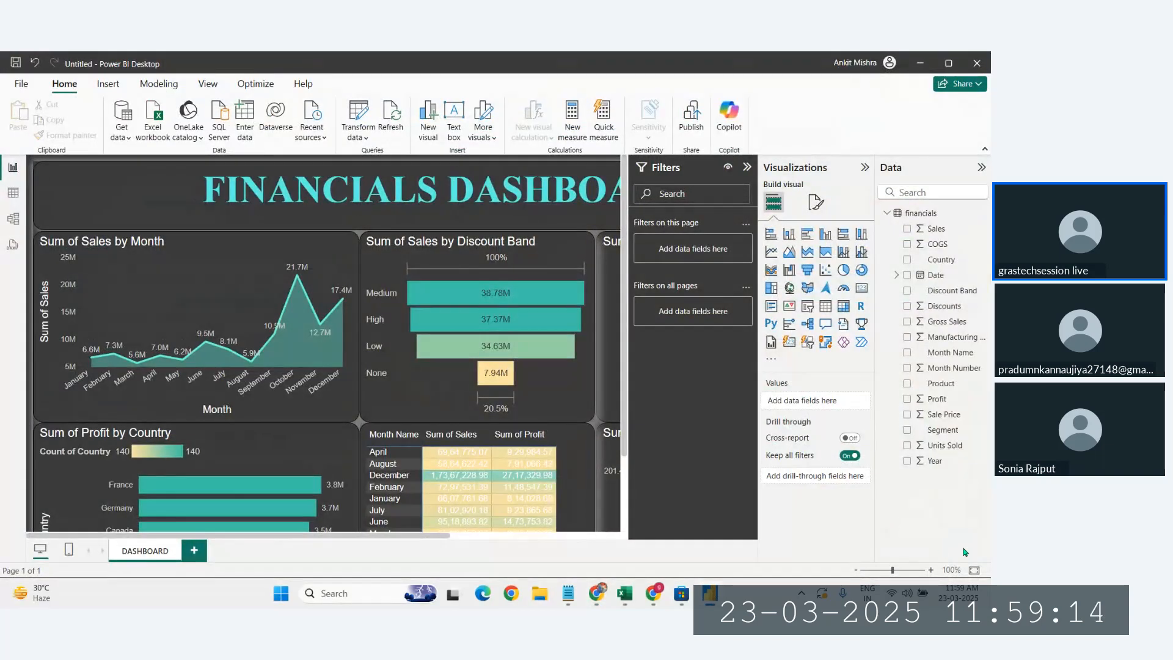
{"action": "left_click", "coordinate": [975, 570]}
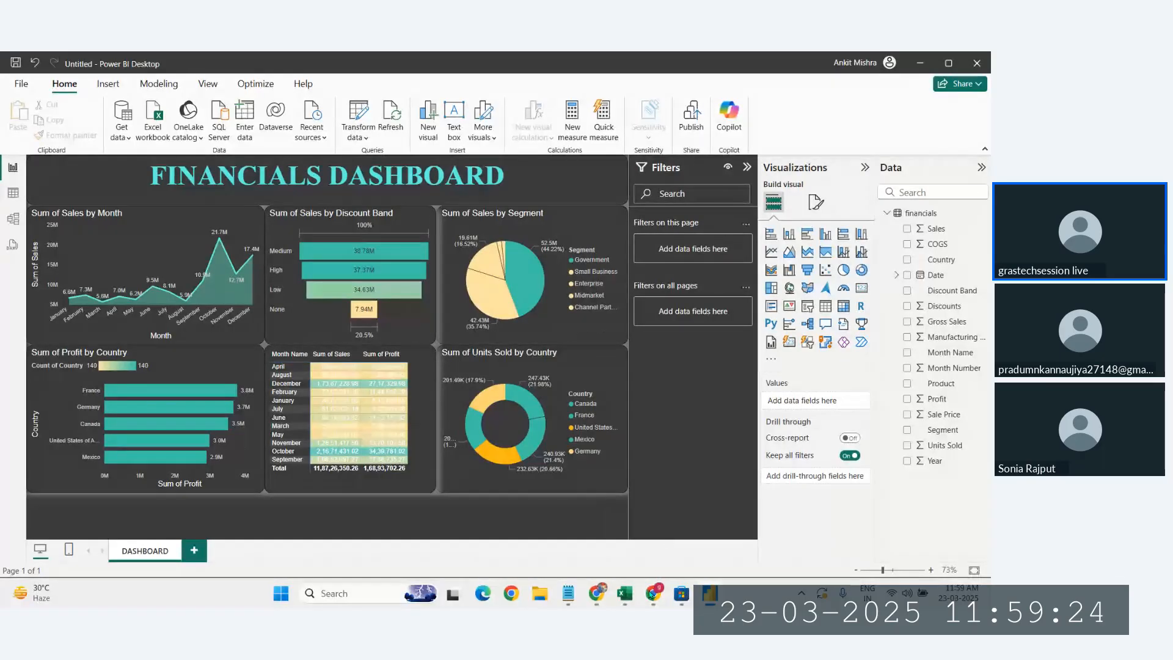
- Switch to the Chrome window with the Zoho meeting and bring up the running PowerBI session
{"action": "mouse_move", "coordinate": [653, 594]}
{"action": "left_click", "coordinate": [623, 527]}
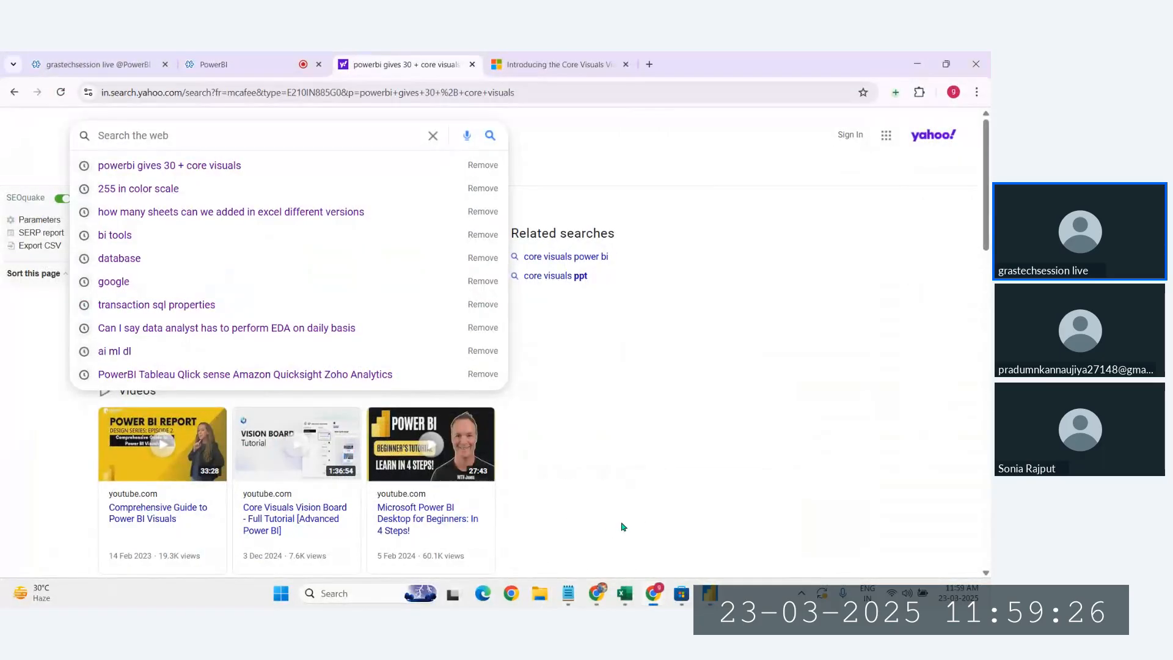
{"action": "left_click", "coordinate": [311, 60]}
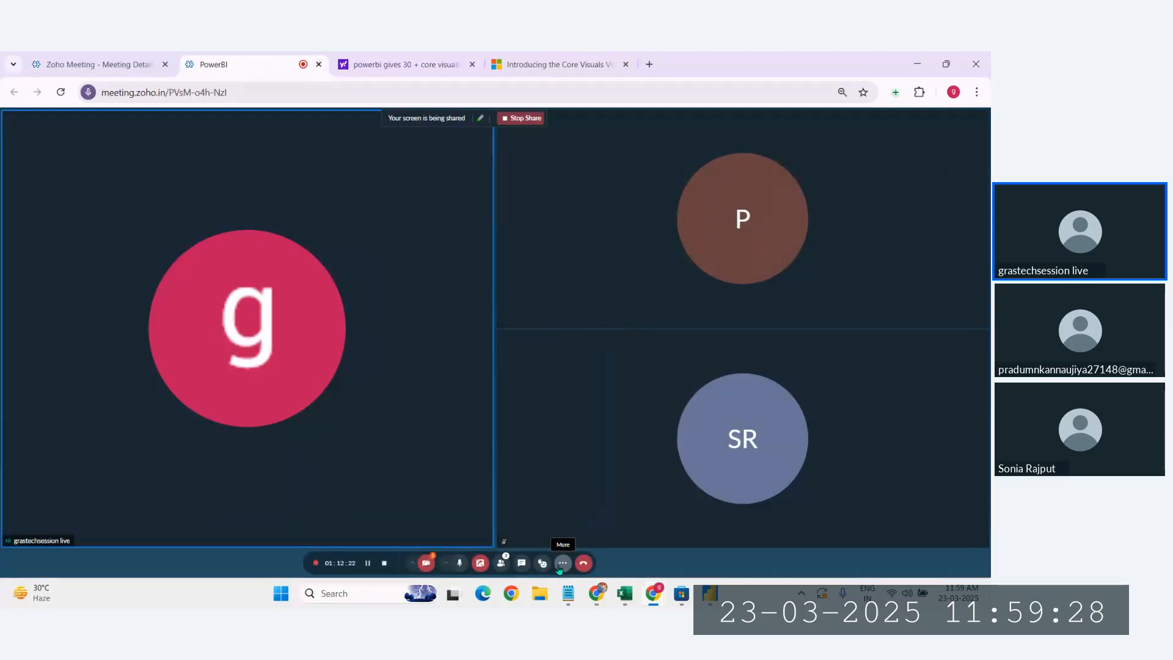